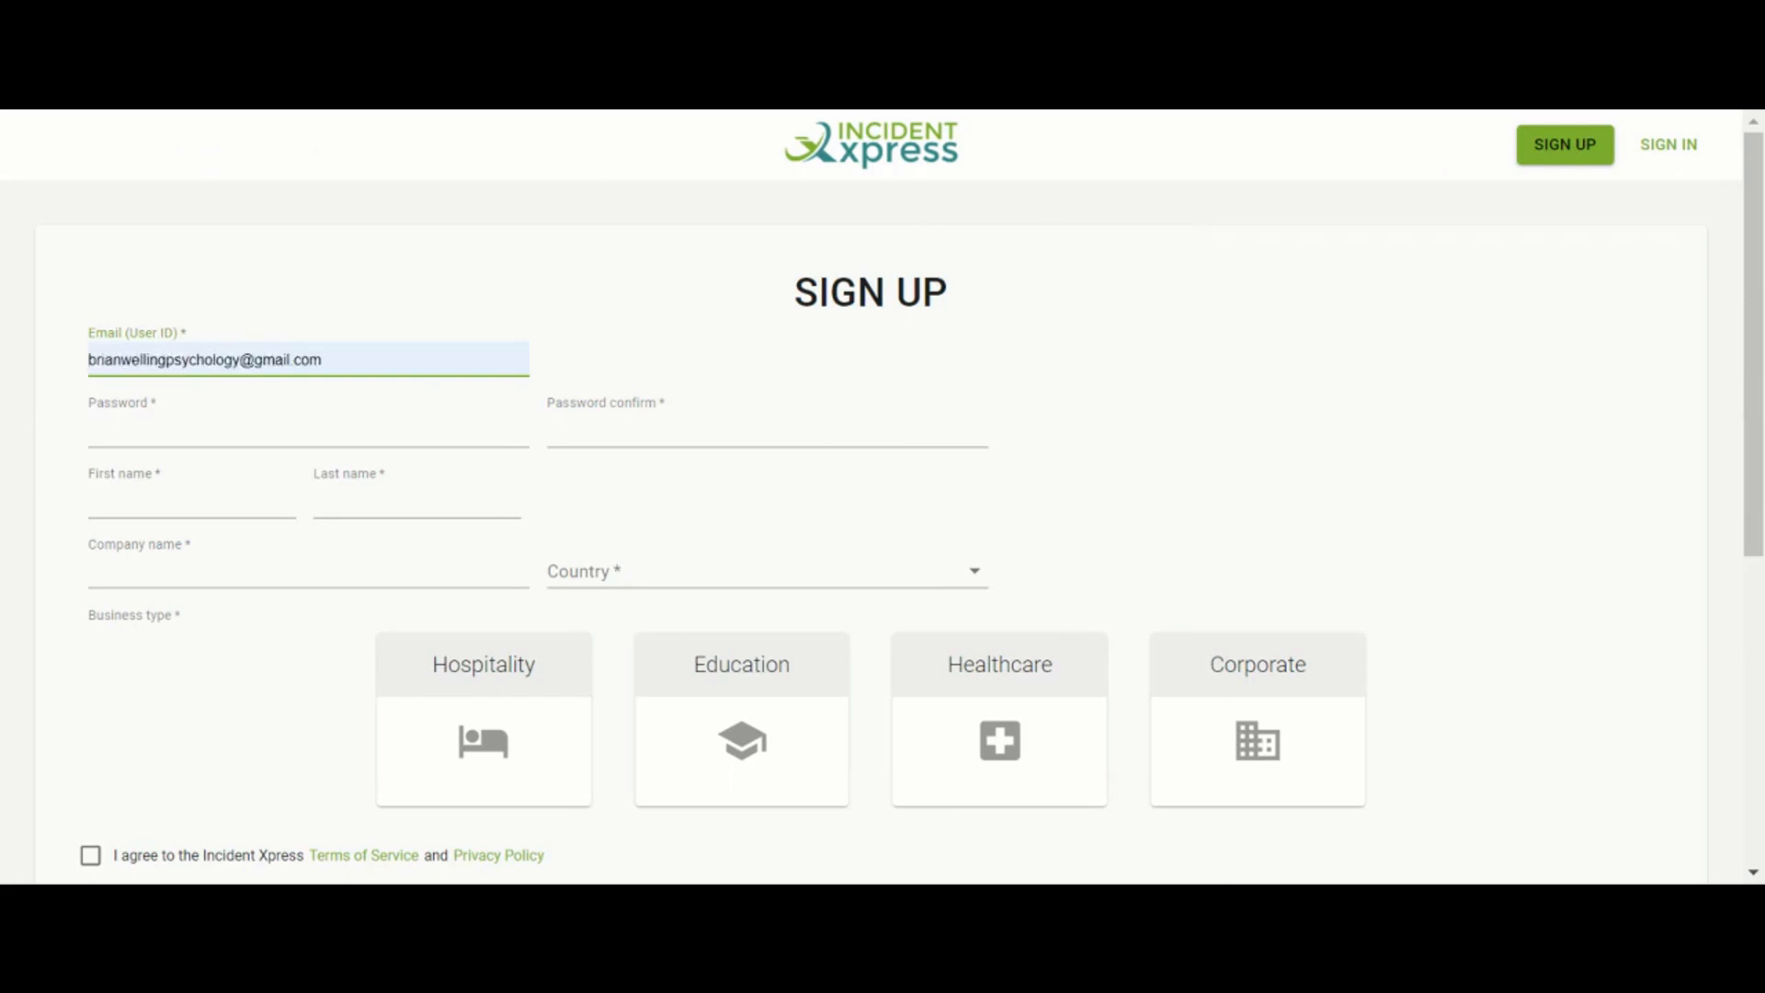
Fill in the saved email address and enter the account password
{"action": "type", "text": "test"}
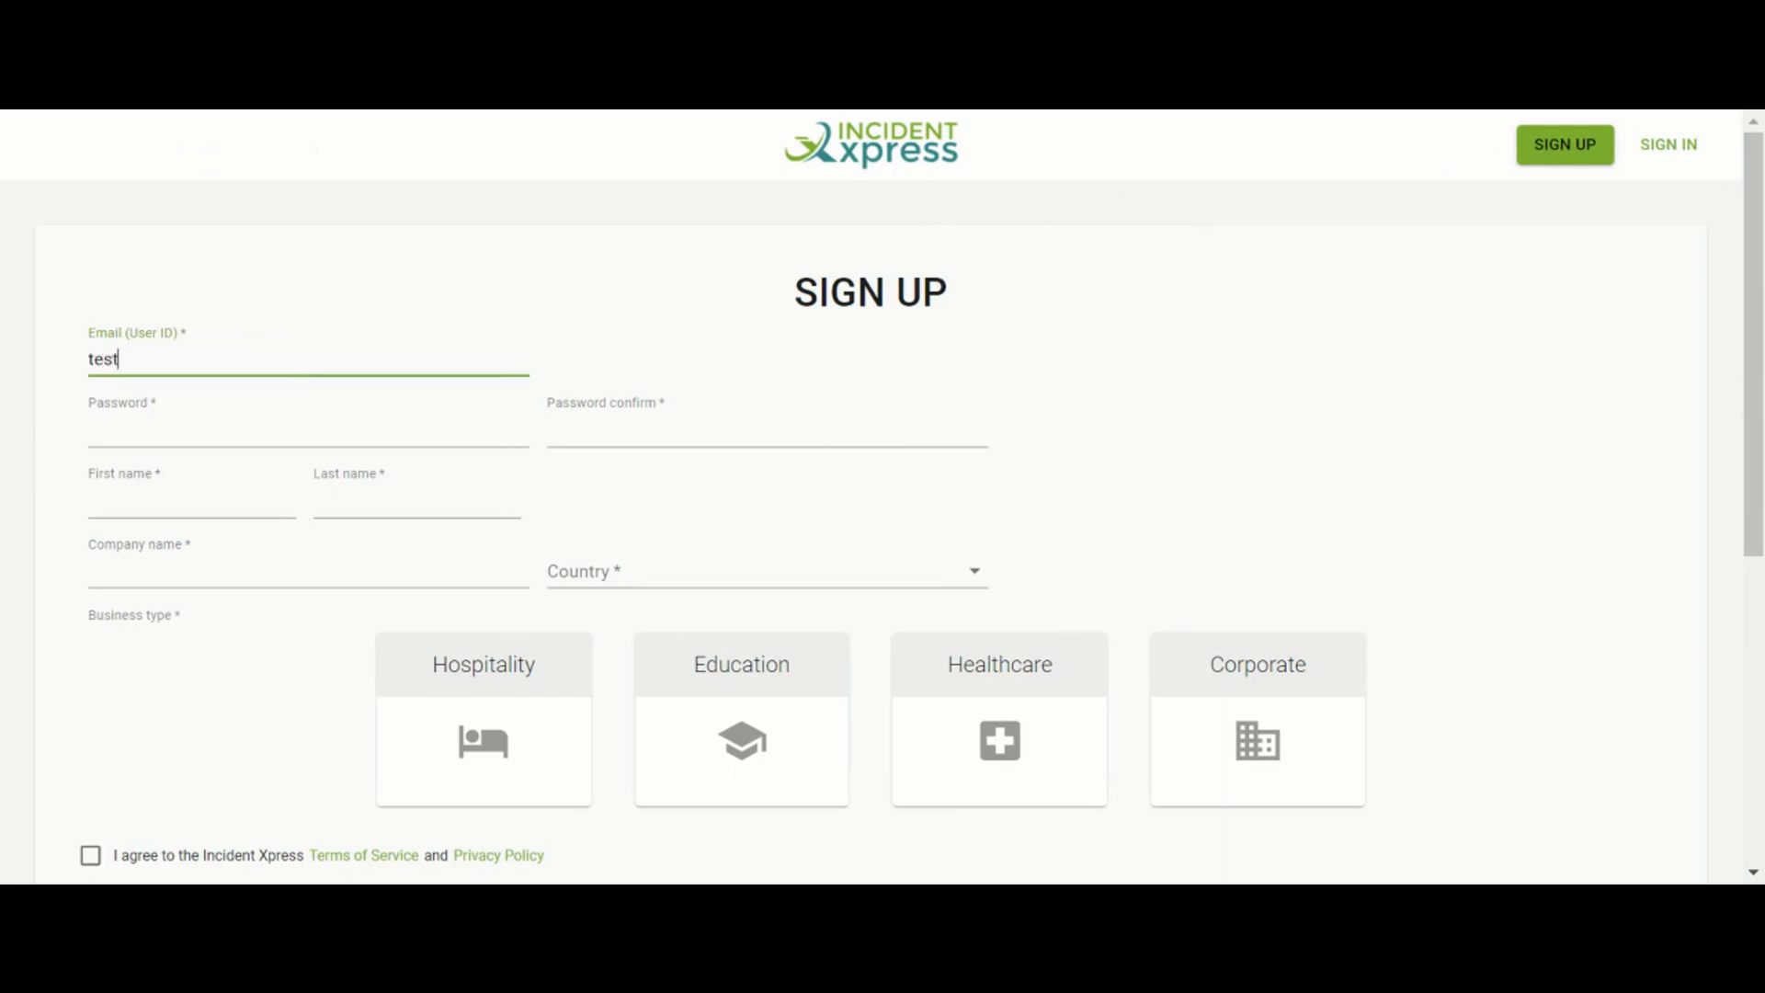
{"action": "key", "text": "Down"}
{"action": "key", "text": "Return"}
{"action": "left_click", "coordinate": [239, 430]}
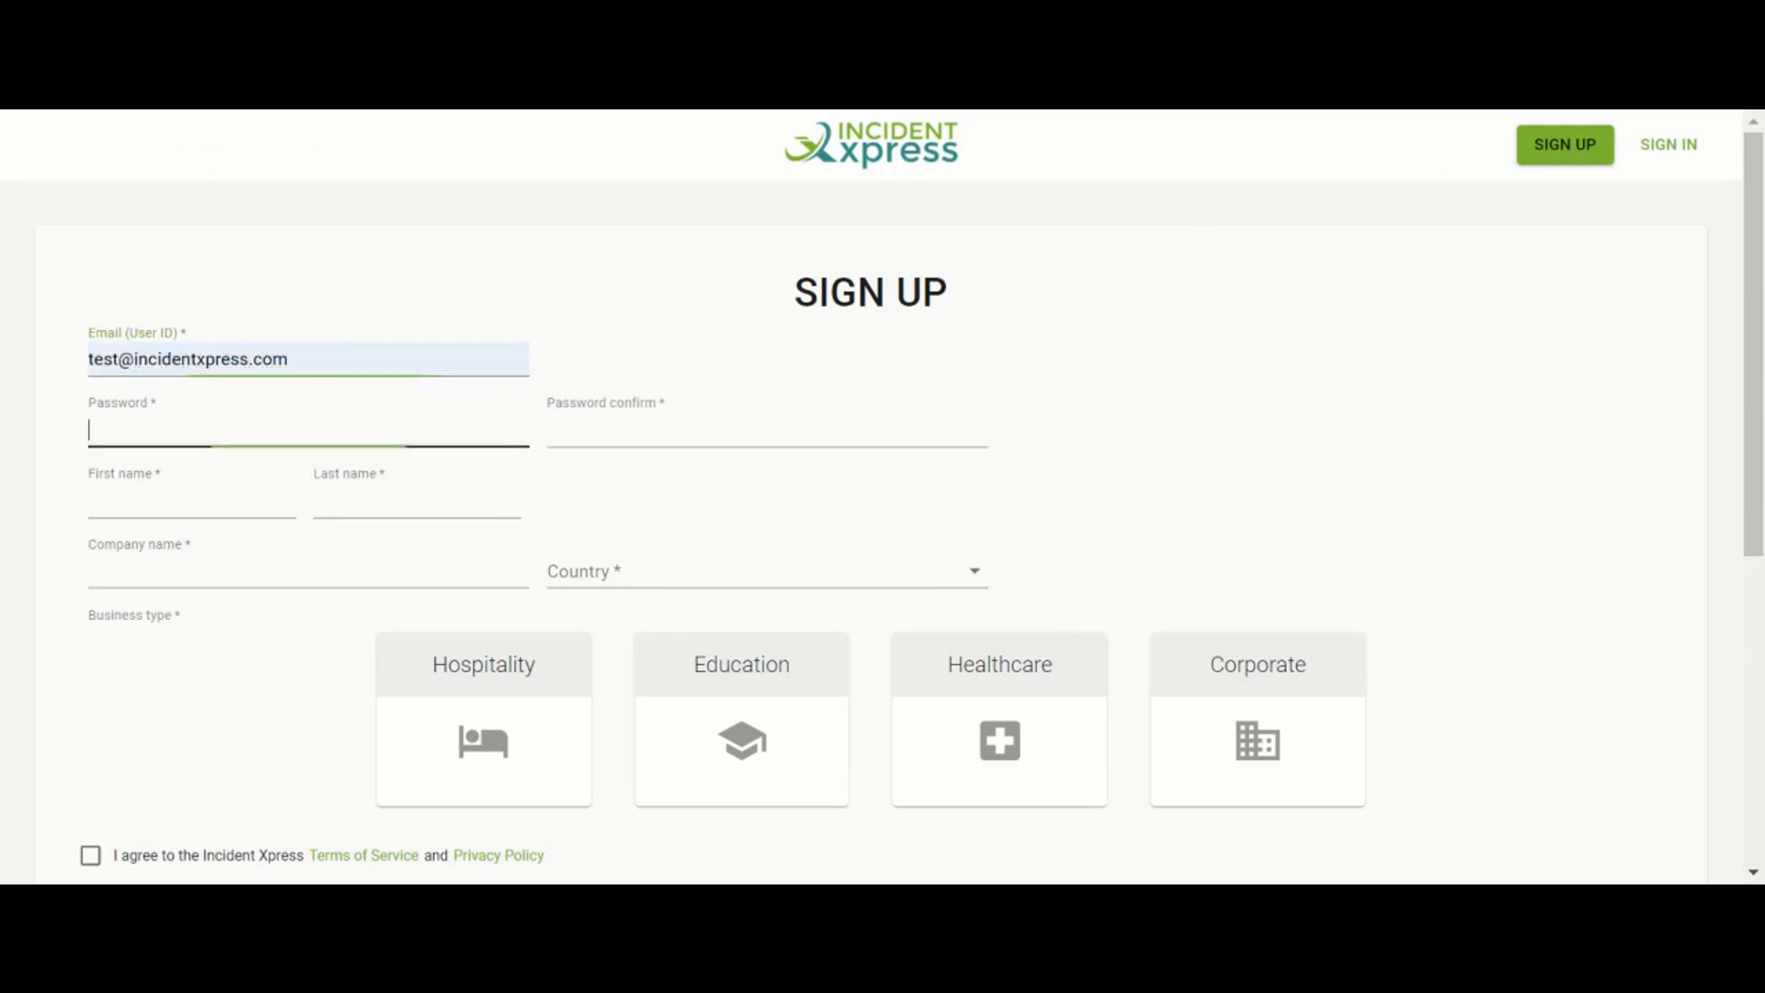
{"action": "type", "text": "••••••••••"}
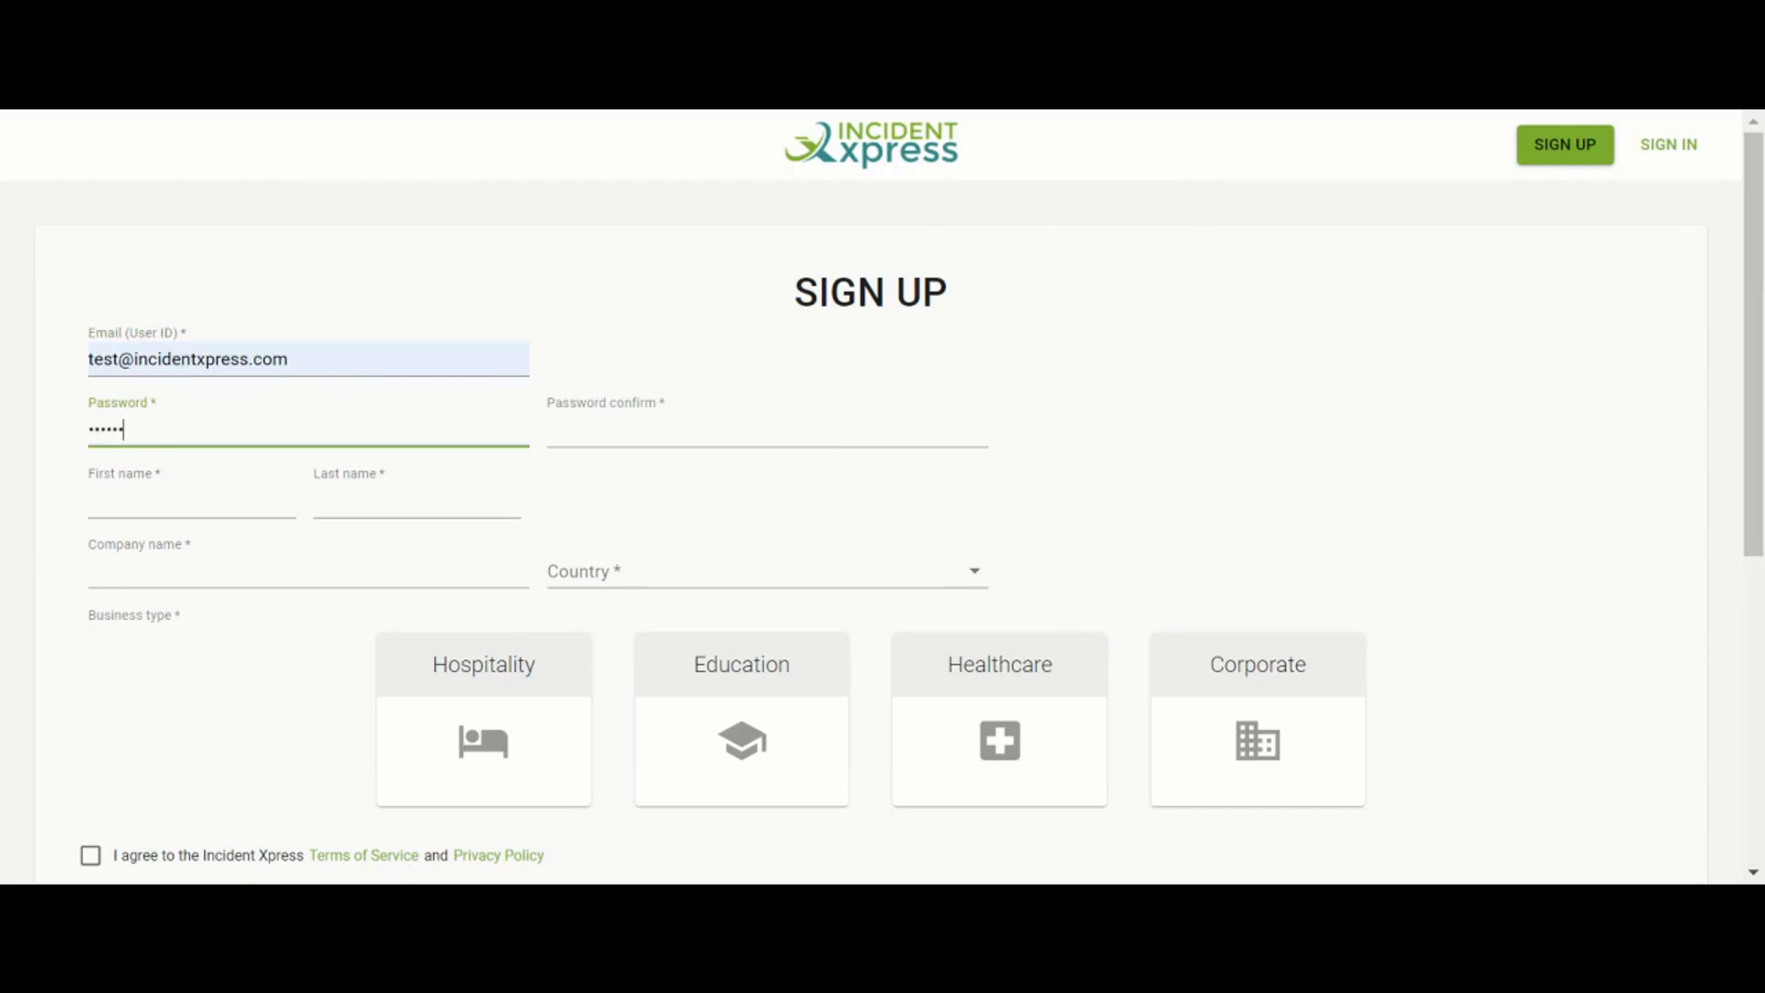
{"action": "key", "text": "Tab"}
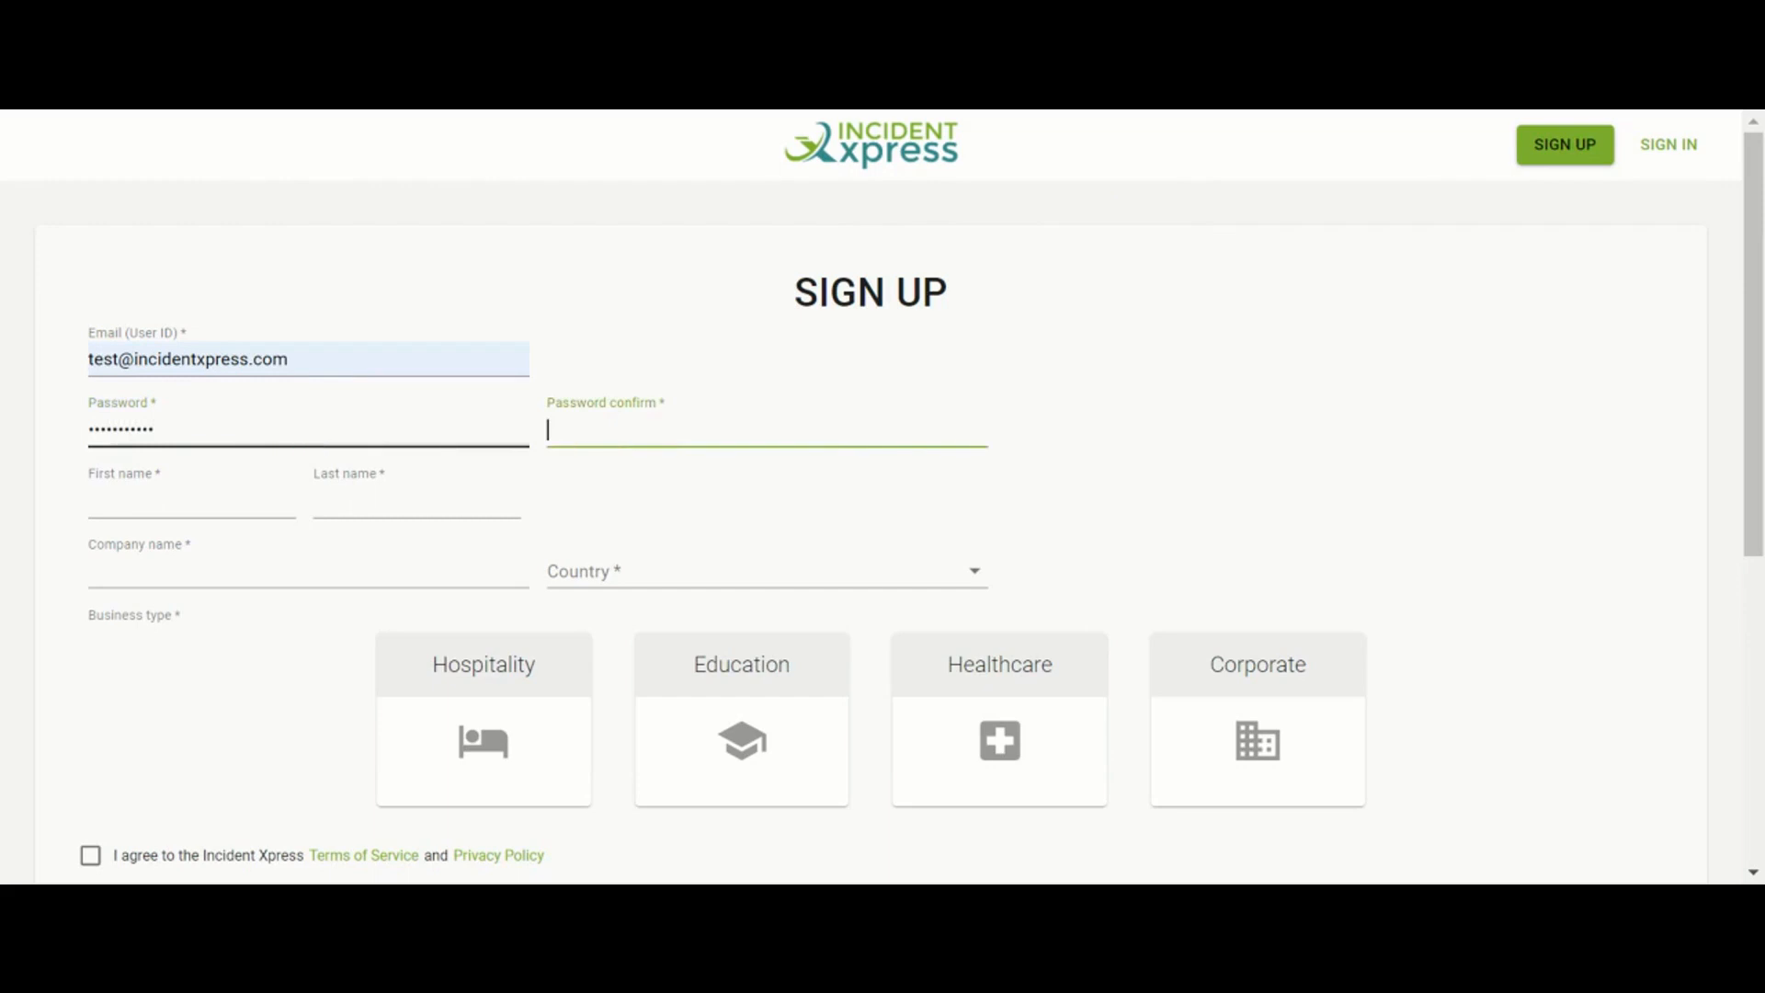
{"action": "type", "text": "••••••••••"}
{"action": "key", "text": "Tab"}
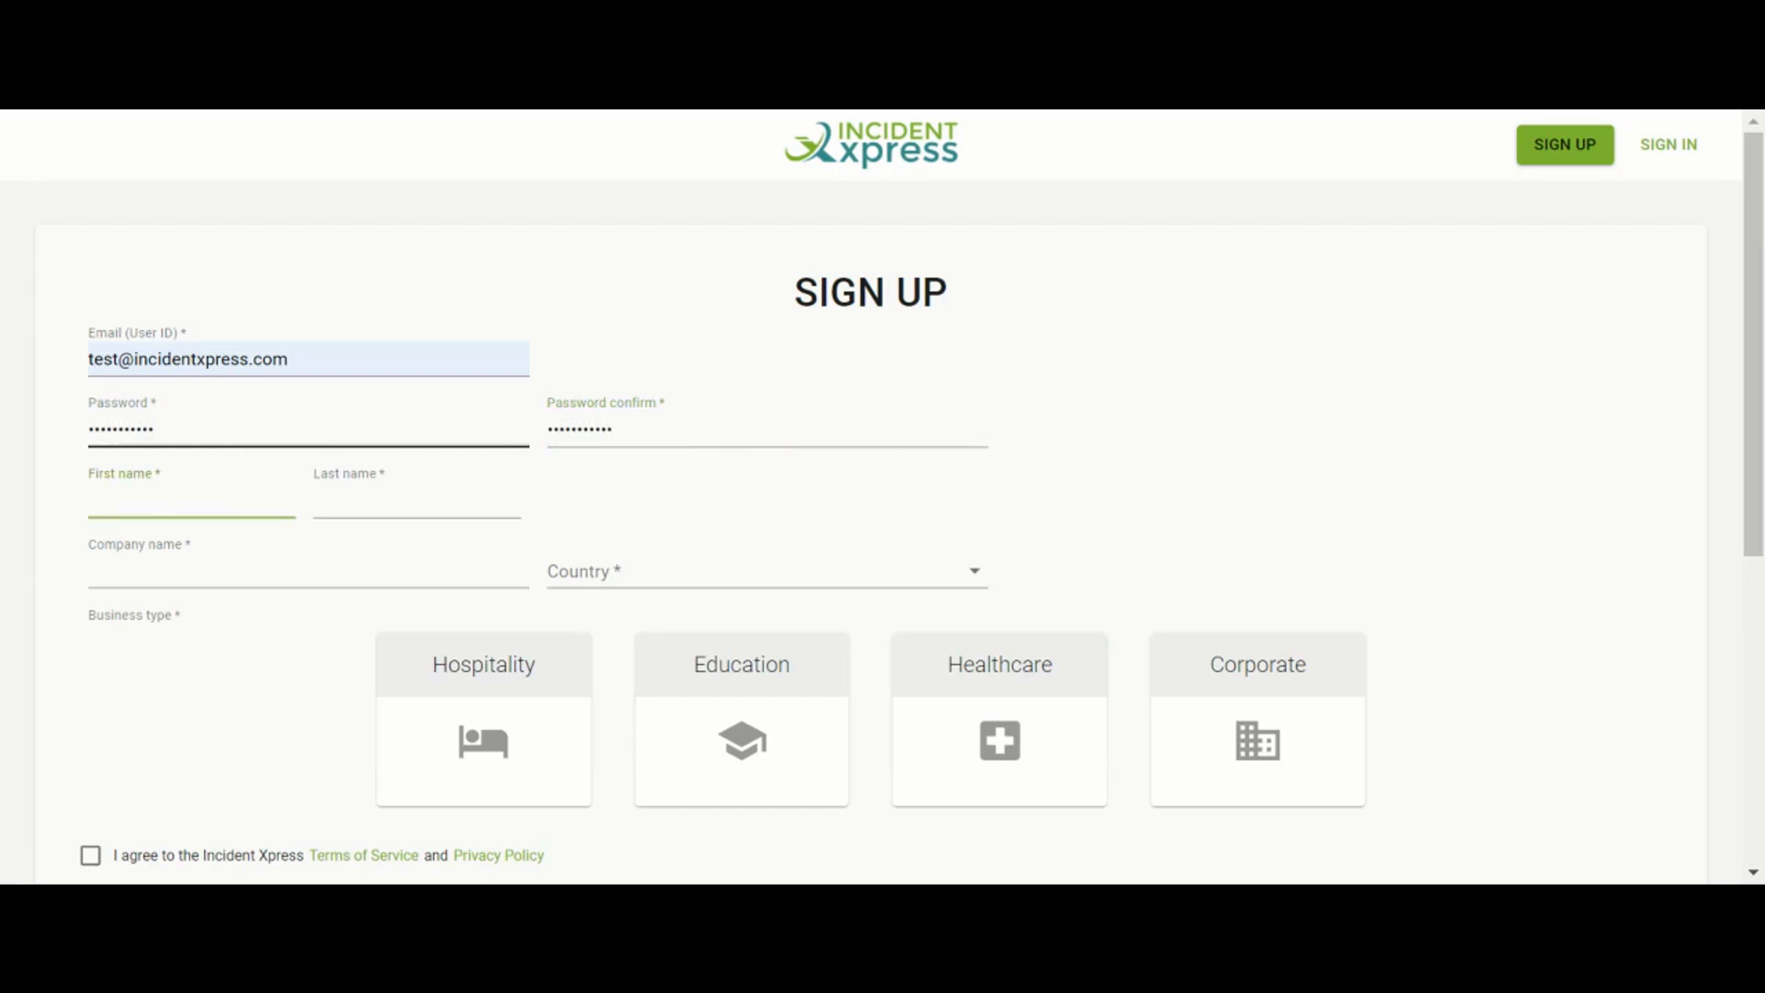
Enter the user's first and last name and the company name Noname Pharma
{"action": "key", "text": "Tab"}
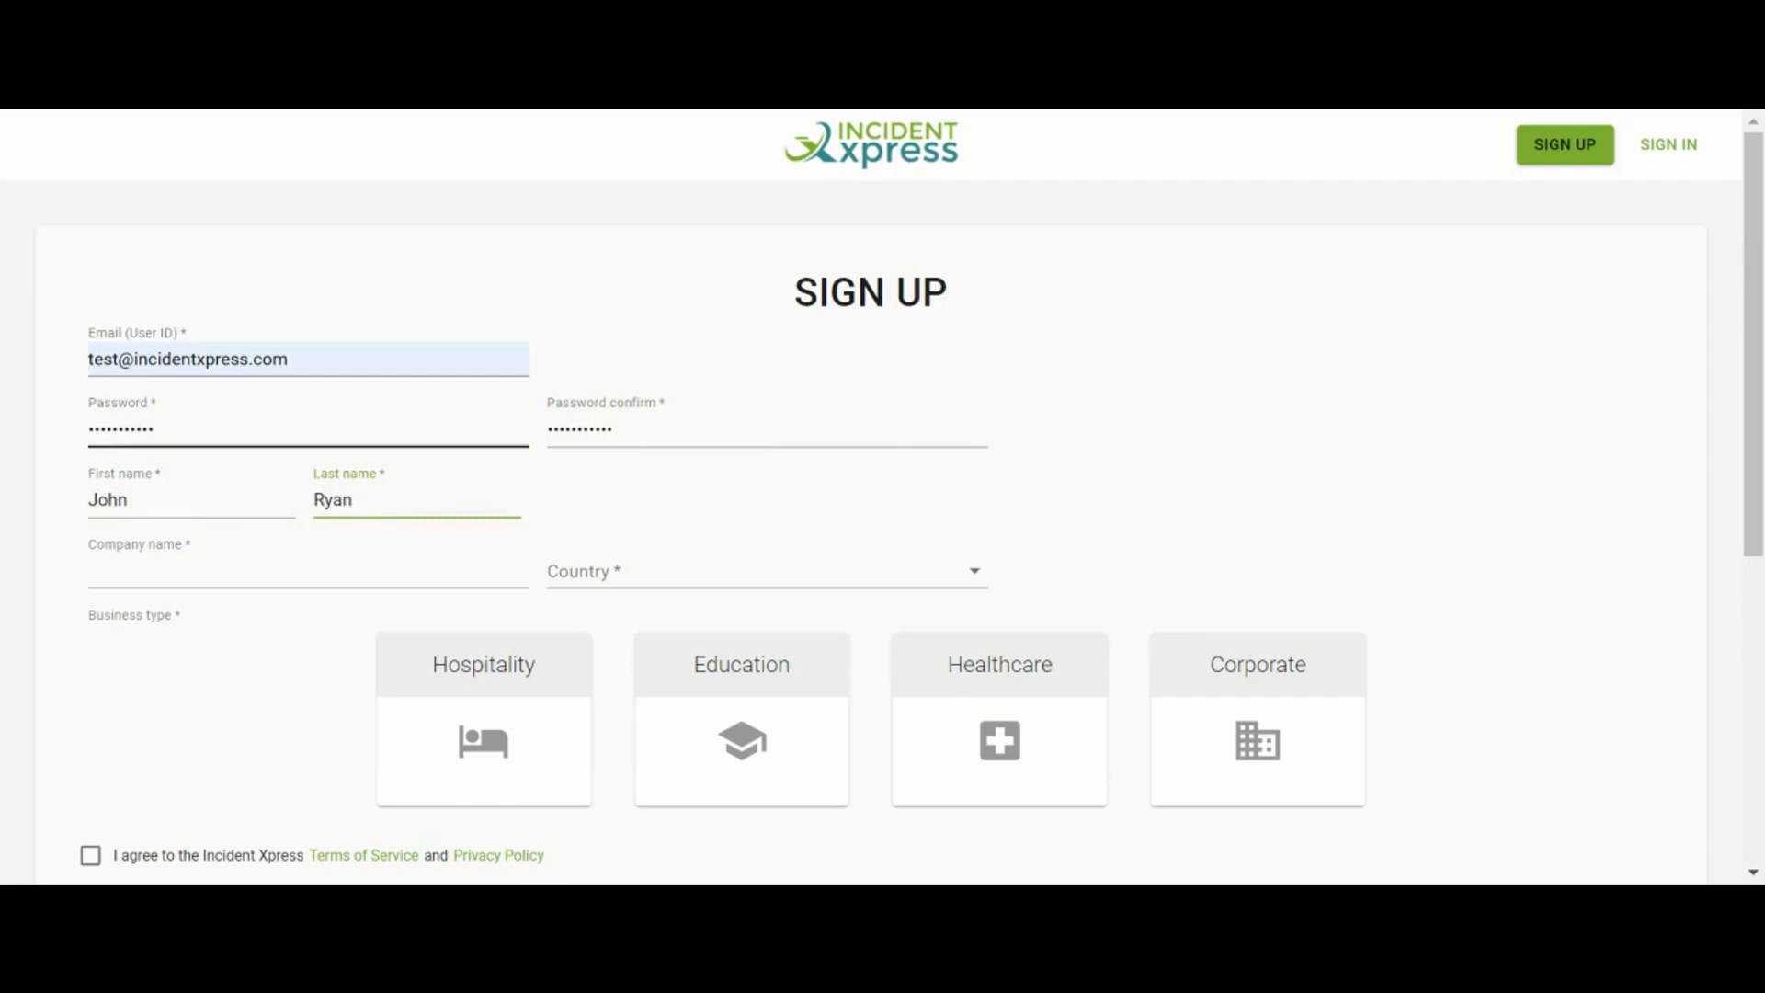
{"action": "key", "text": "Tab"}
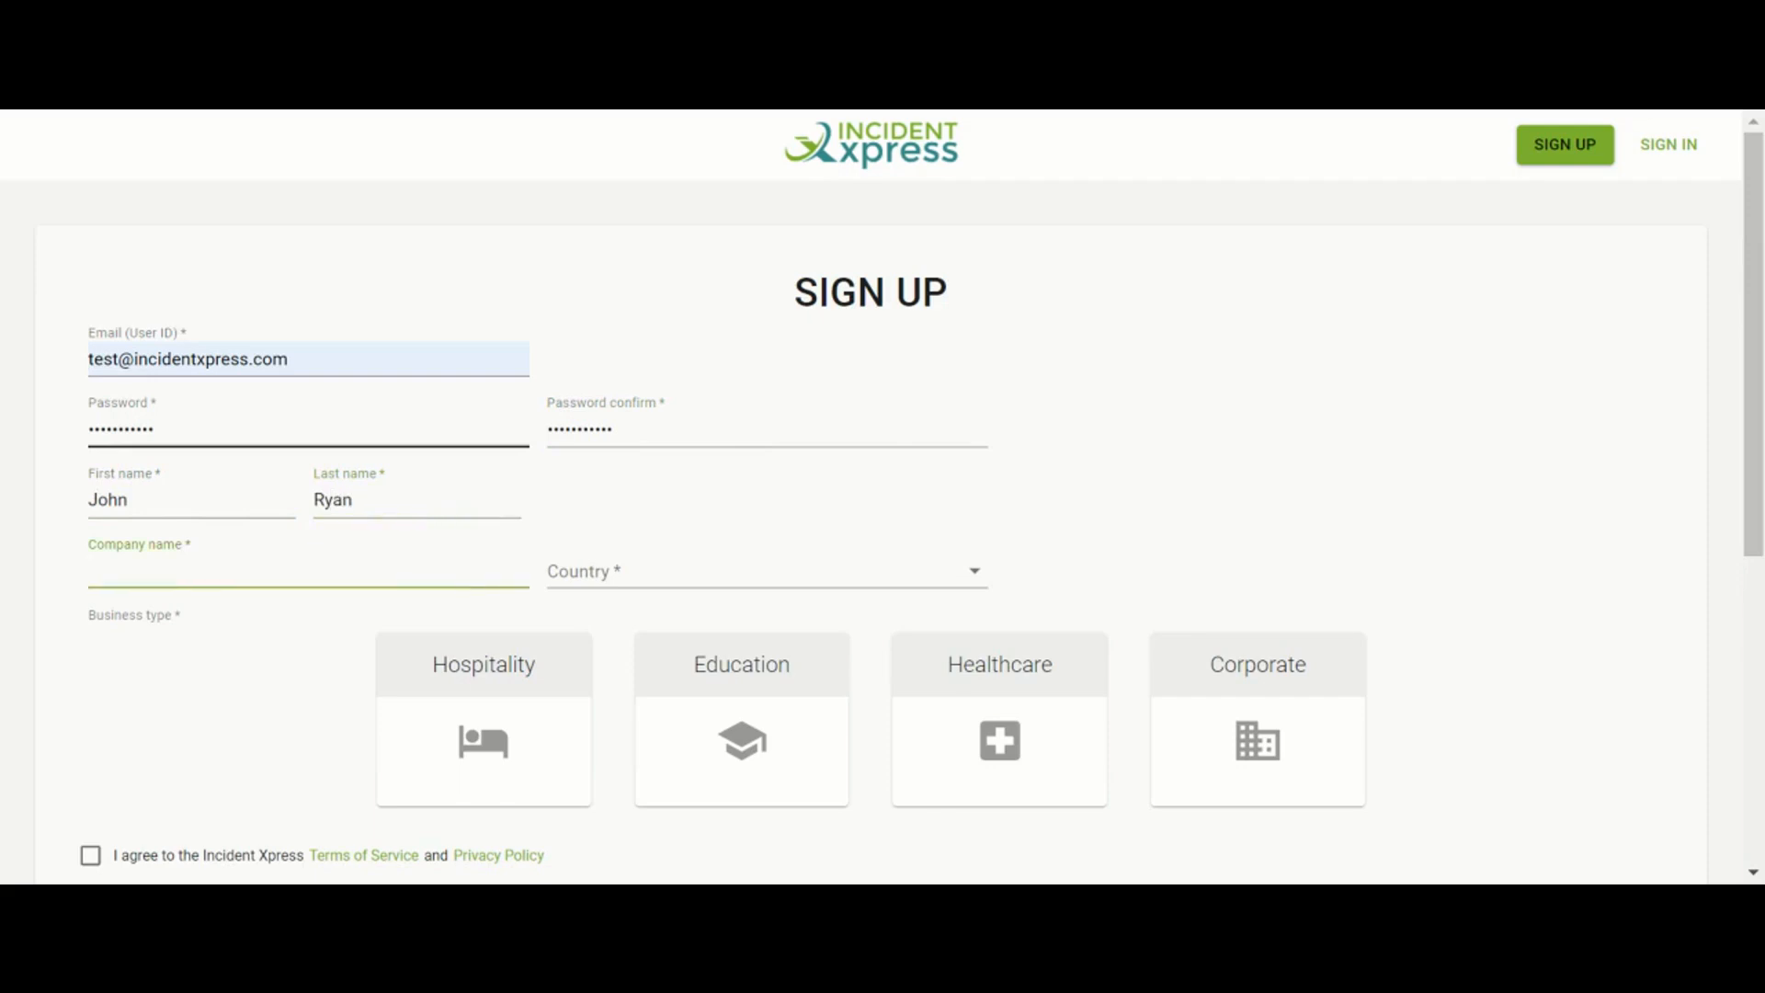
{"action": "type", "text": "Noname Pharma"}
{"action": "key", "text": "Tab"}
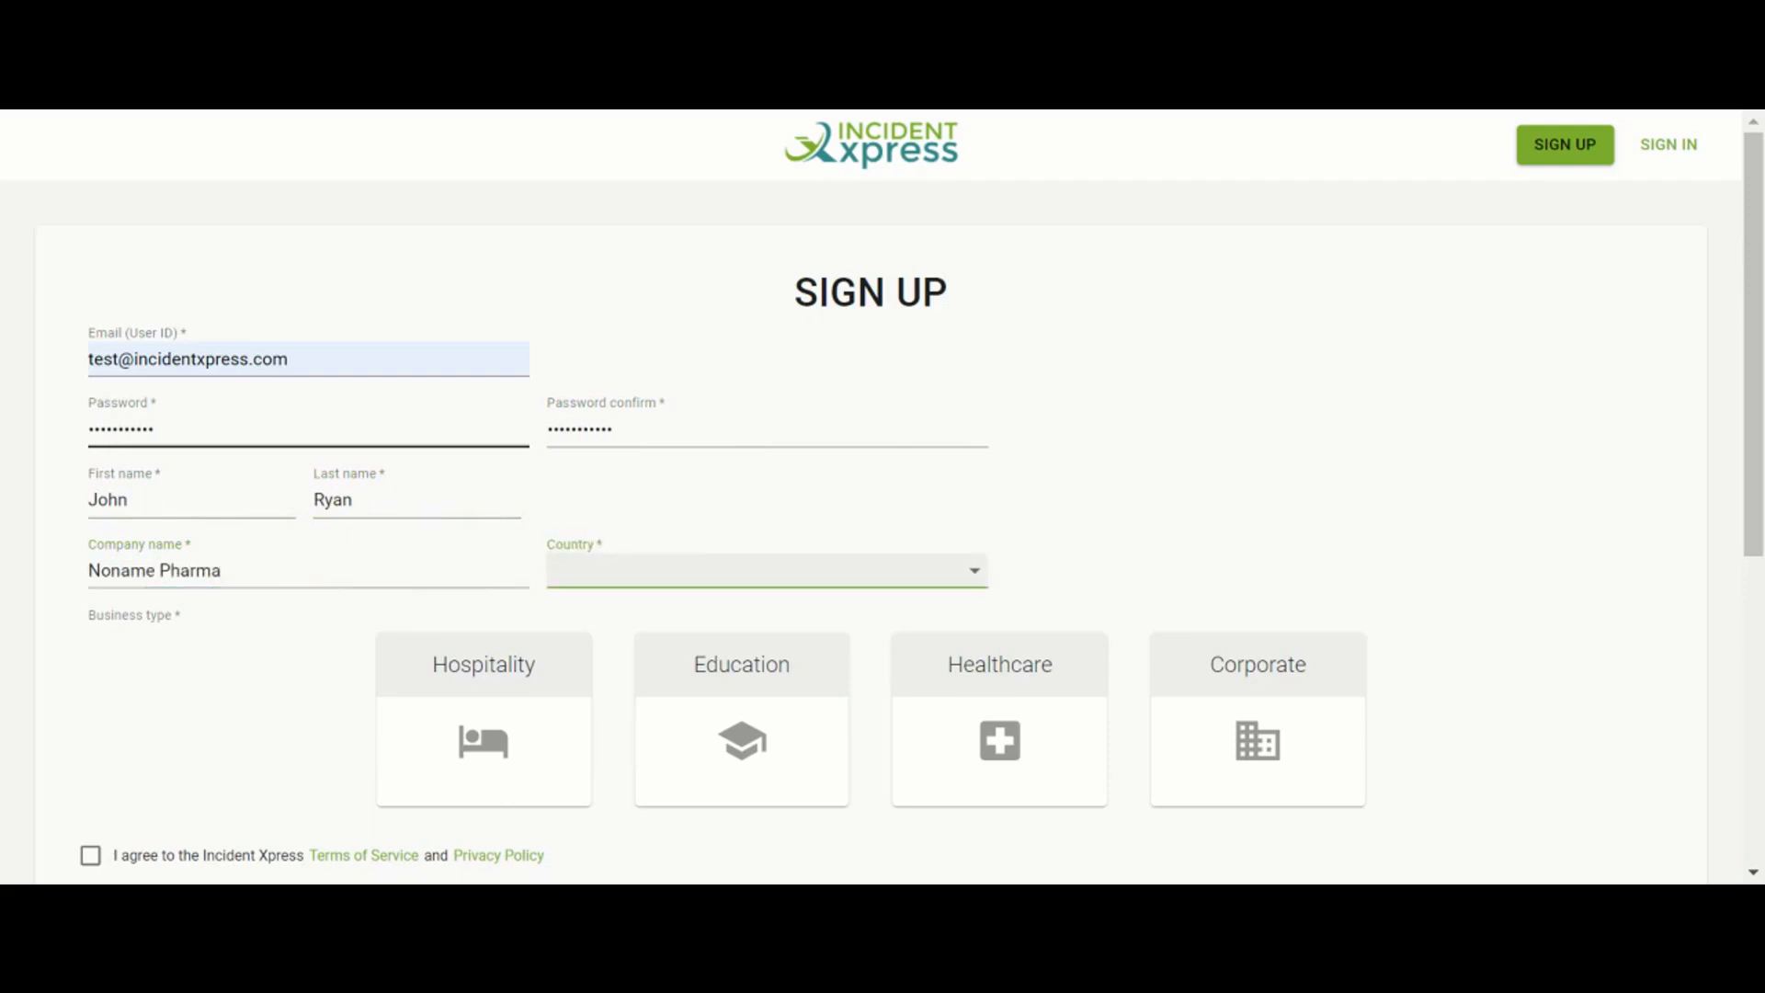
Choose Canada and the Corporate business type, accept the terms, and submit the sign-up
{"action": "left_click", "coordinate": [704, 581]}
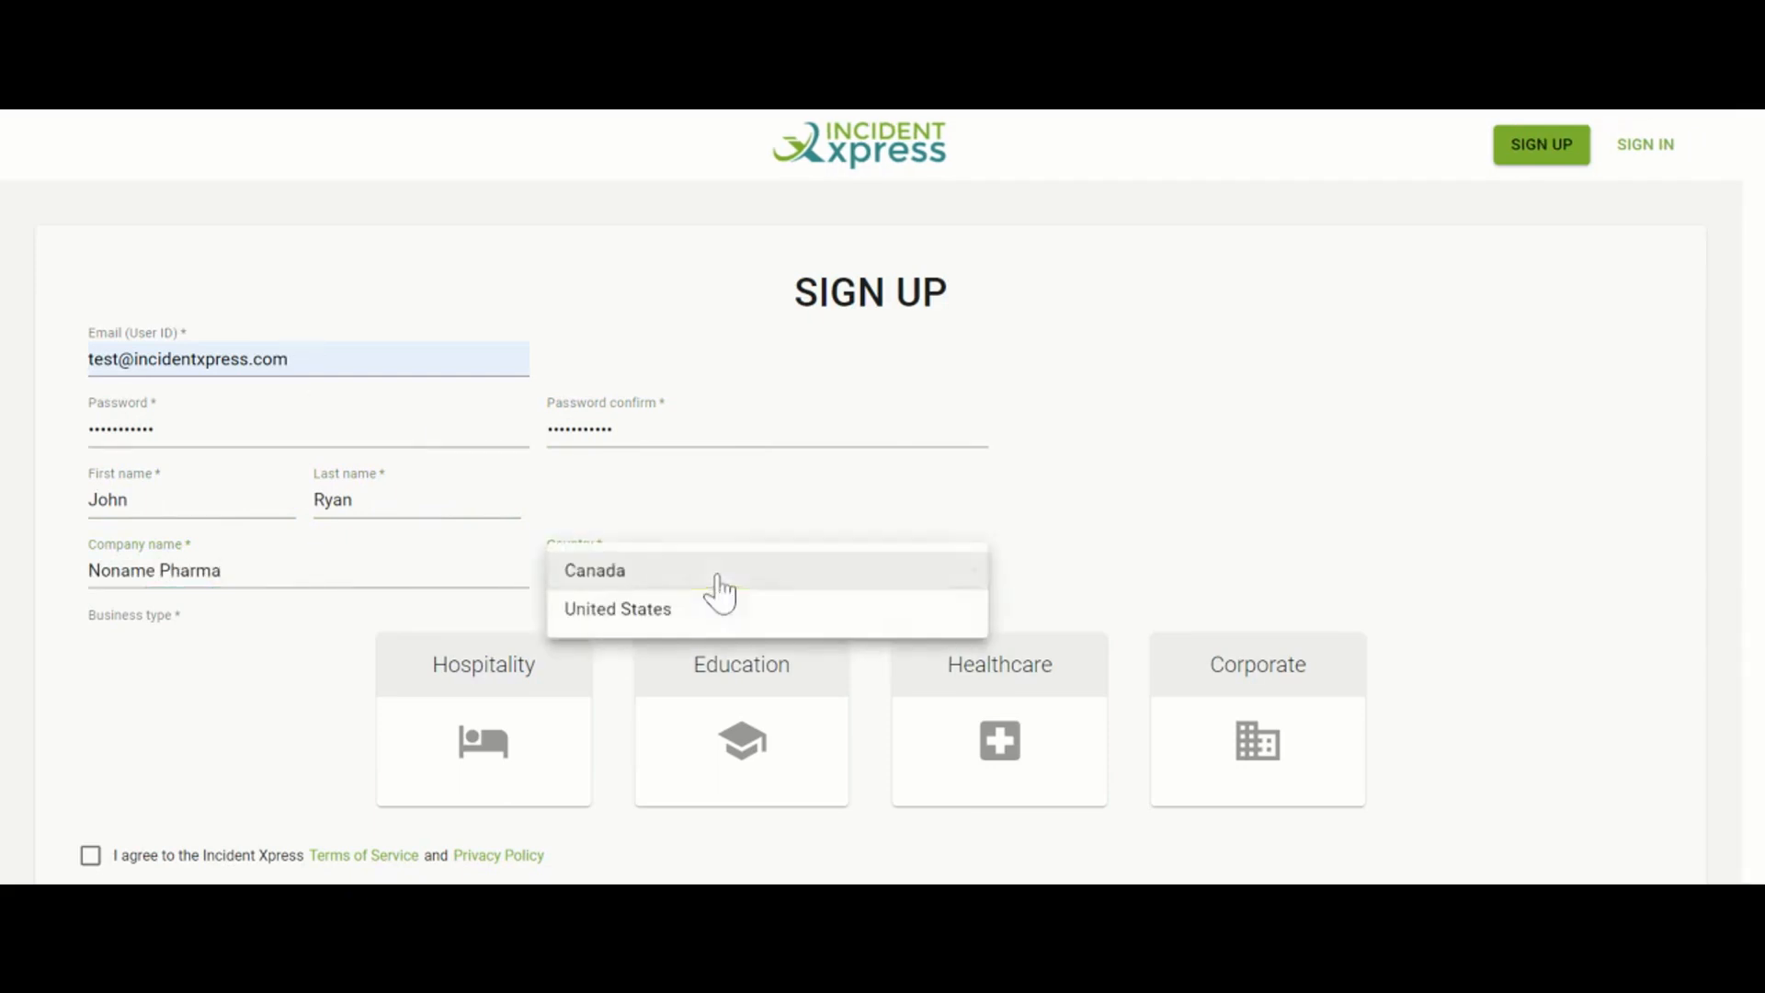
{"action": "left_click", "coordinate": [666, 579]}
{"action": "left_click", "coordinate": [1204, 682]}
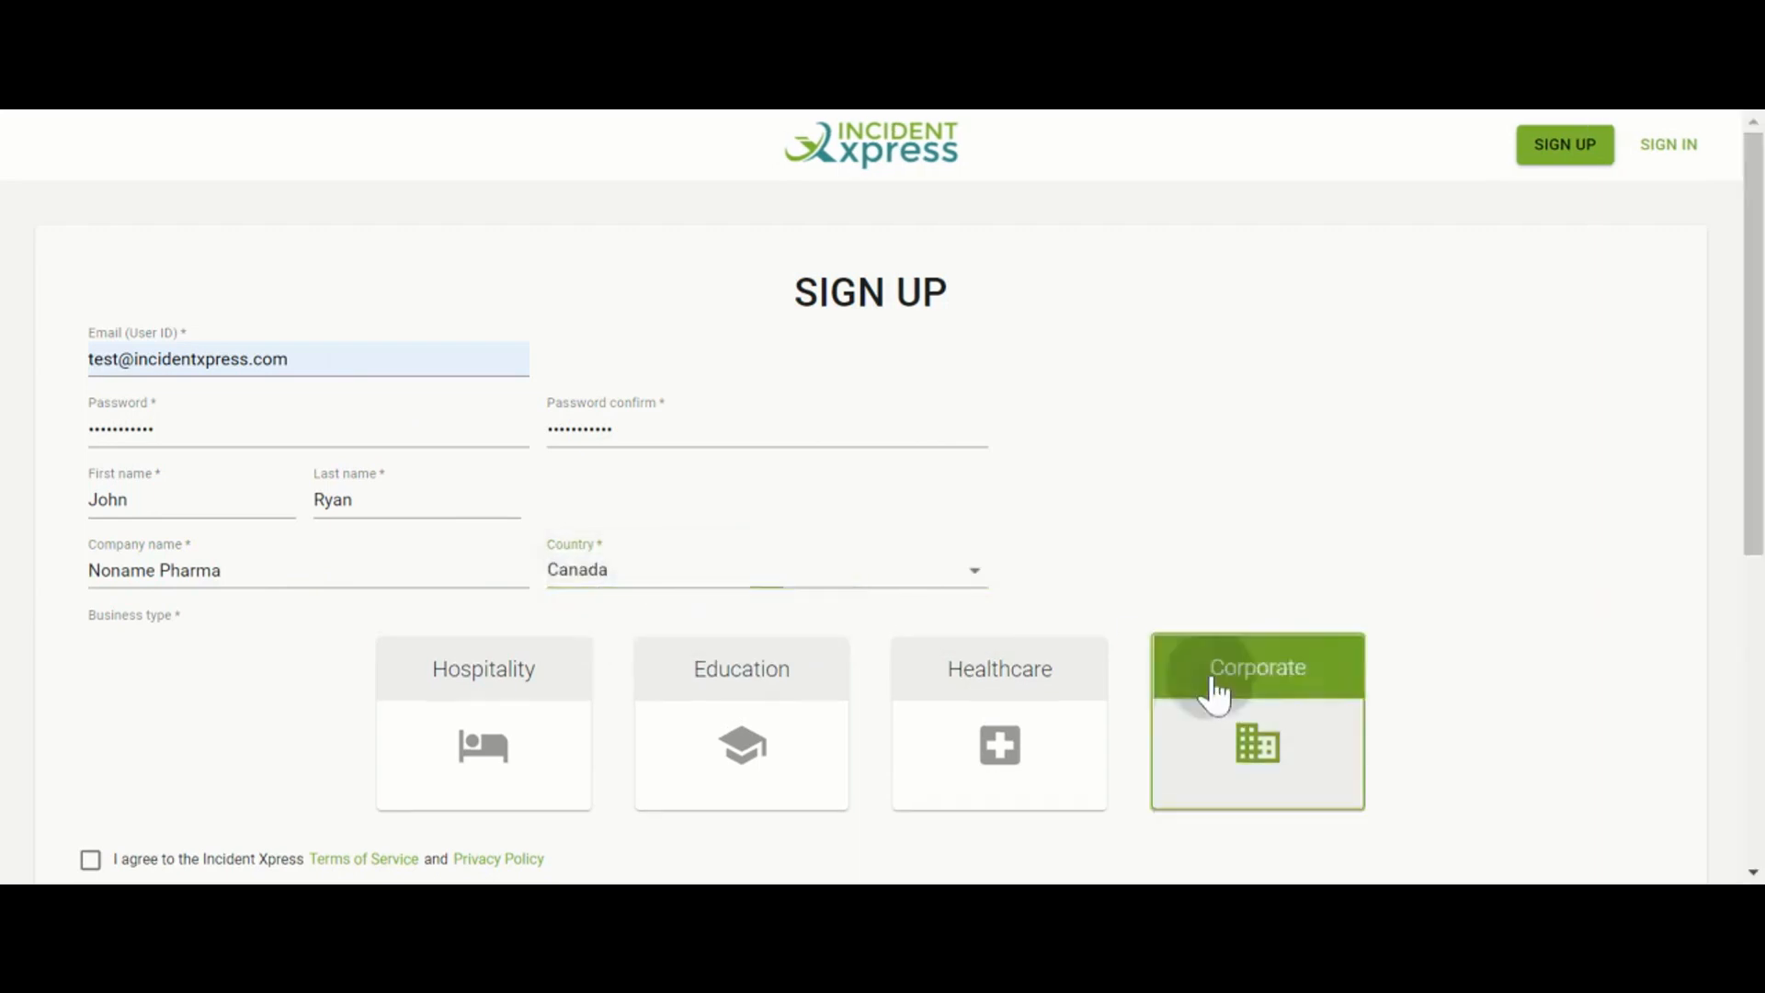
{"action": "scroll", "coordinate": [1177, 703], "scroll_direction": "down", "scroll_amount": 2}
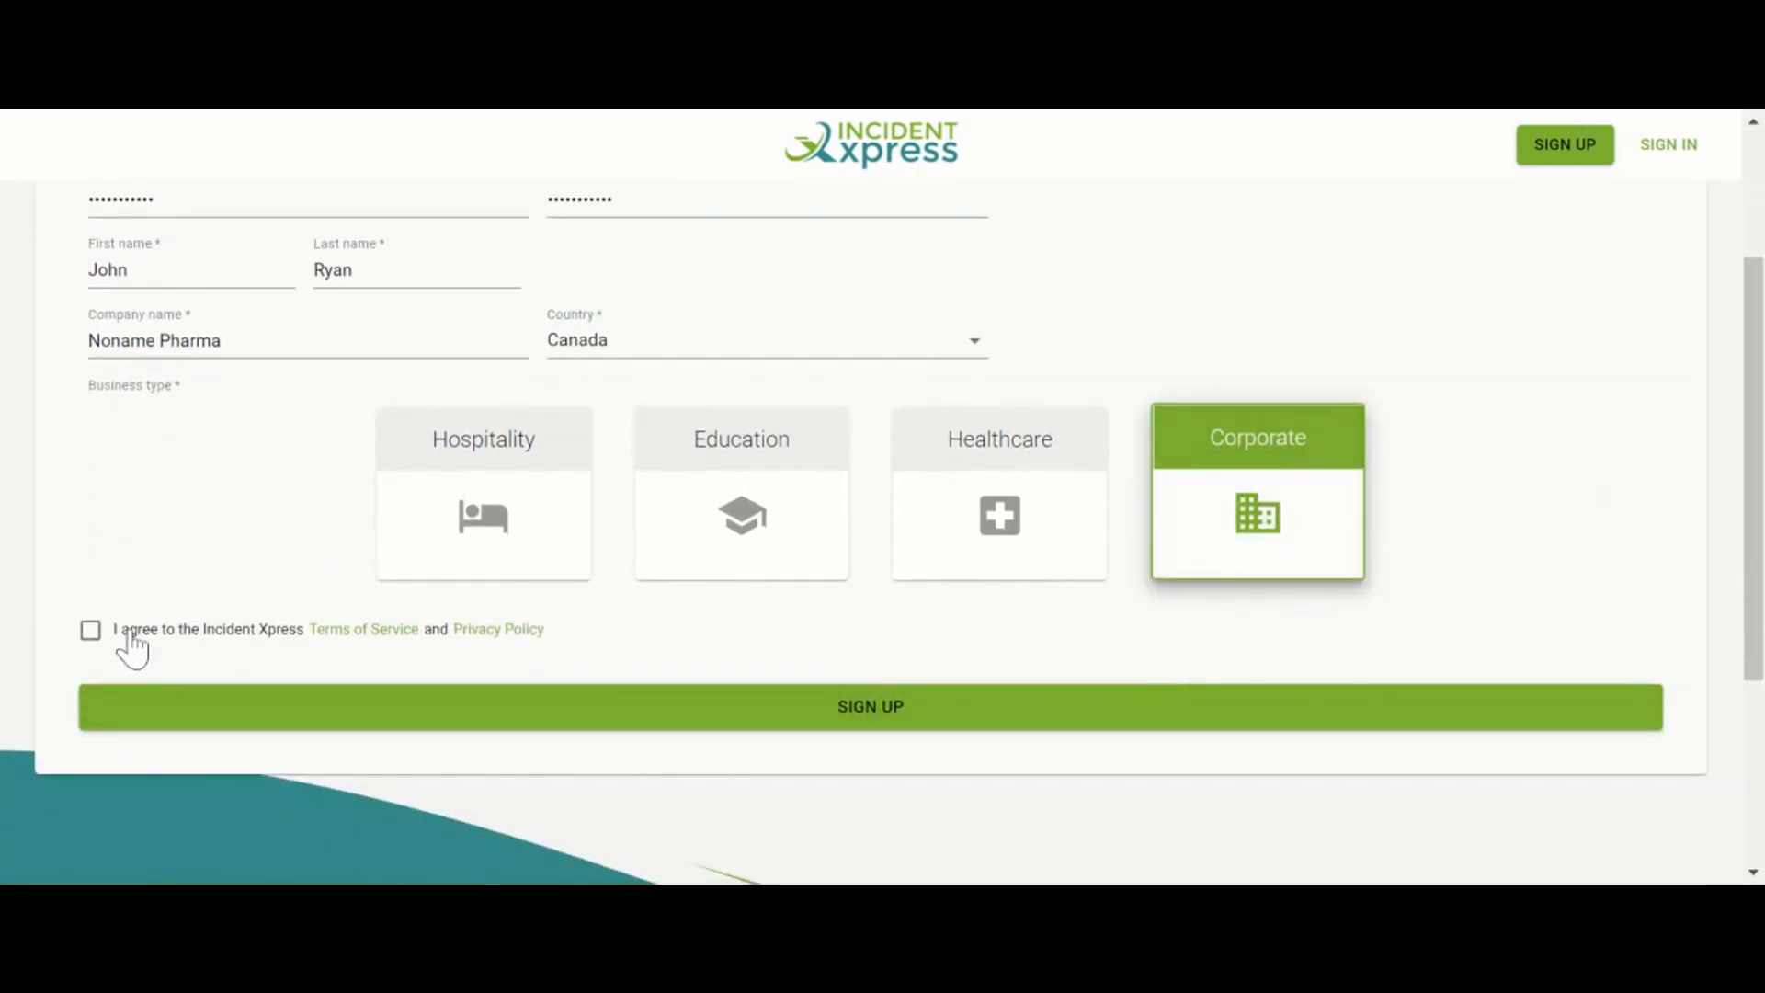
{"action": "left_click", "coordinate": [92, 635]}
{"action": "left_click", "coordinate": [904, 729]}
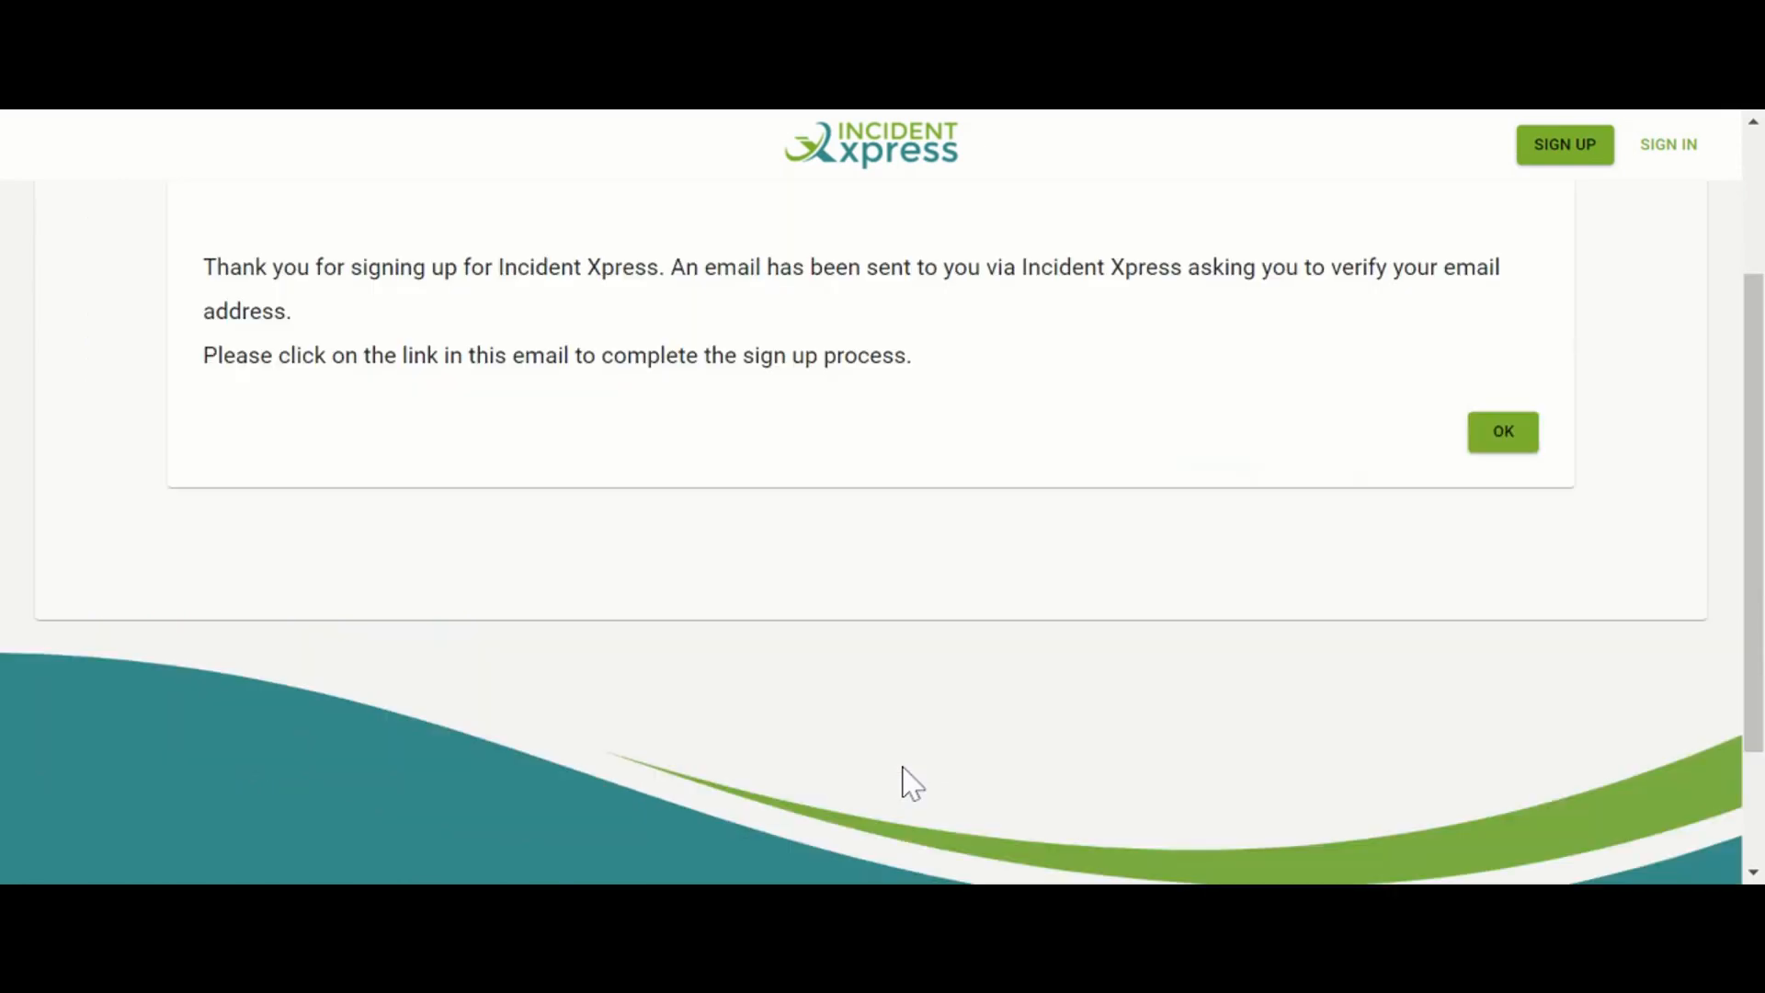
{"action": "scroll", "coordinate": [904, 783], "scroll_direction": "up", "scroll_amount": 3}
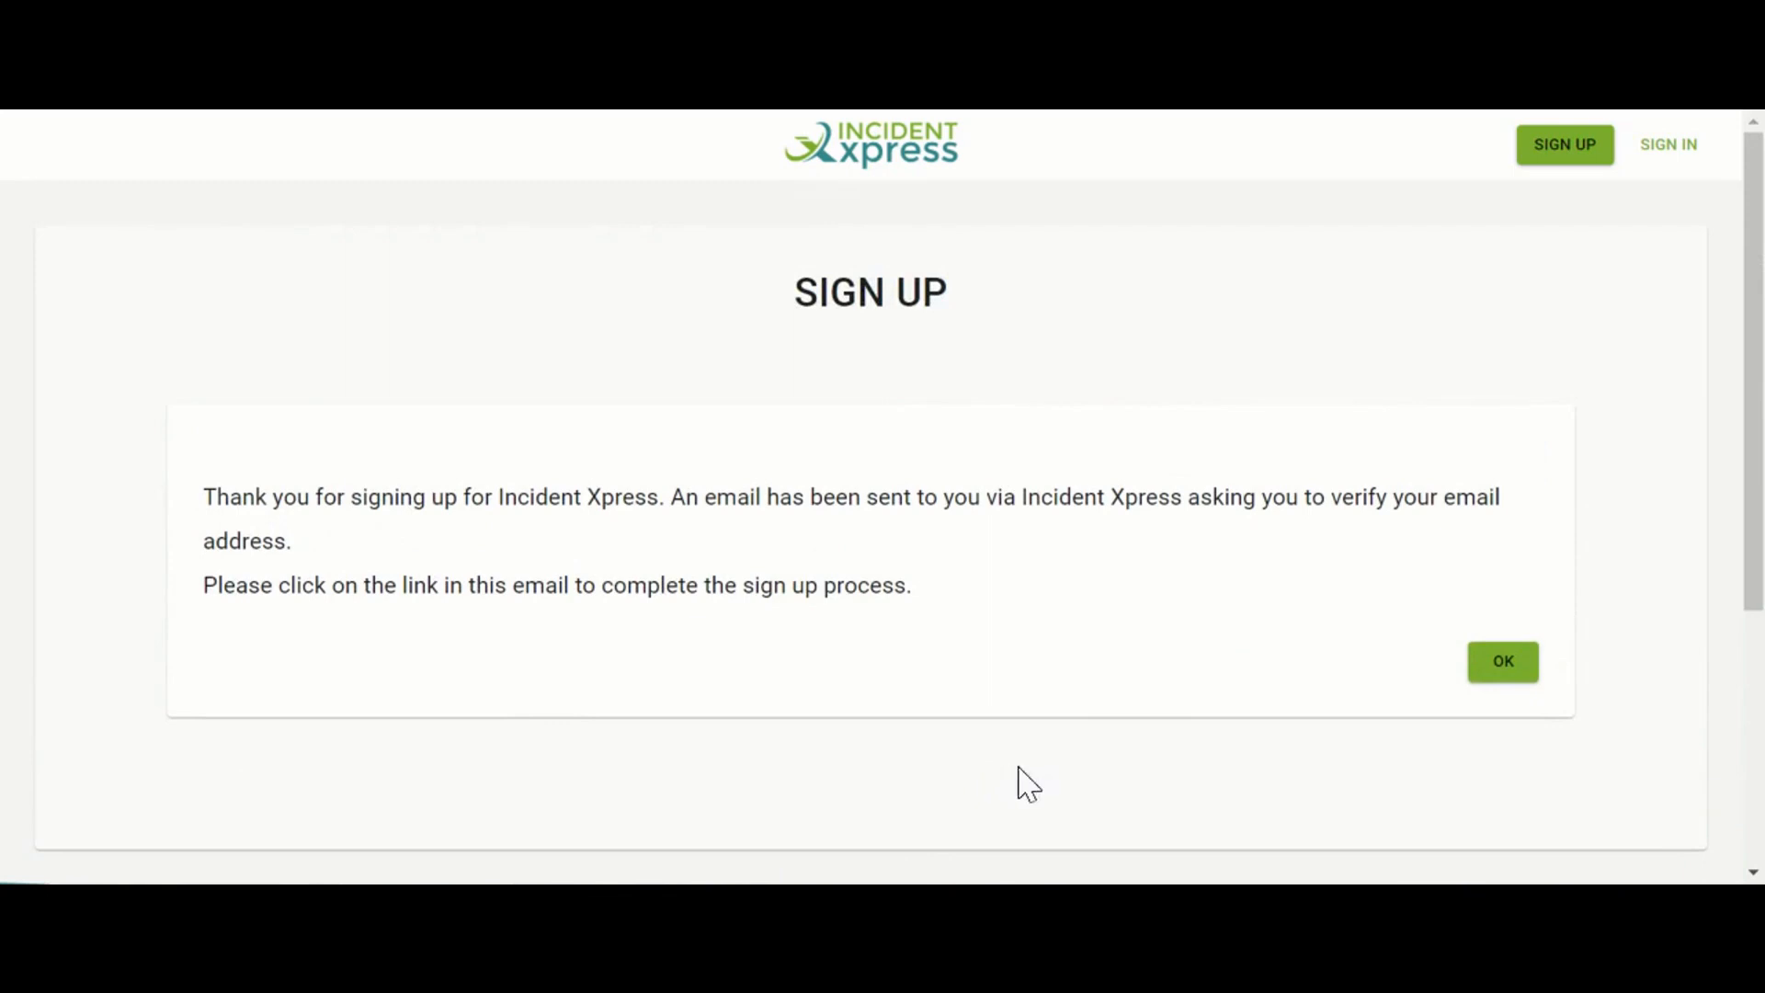
Dismiss the verification-email message and open the Closed Incidents list from the dashboard
{"action": "left_click", "coordinate": [1501, 678]}
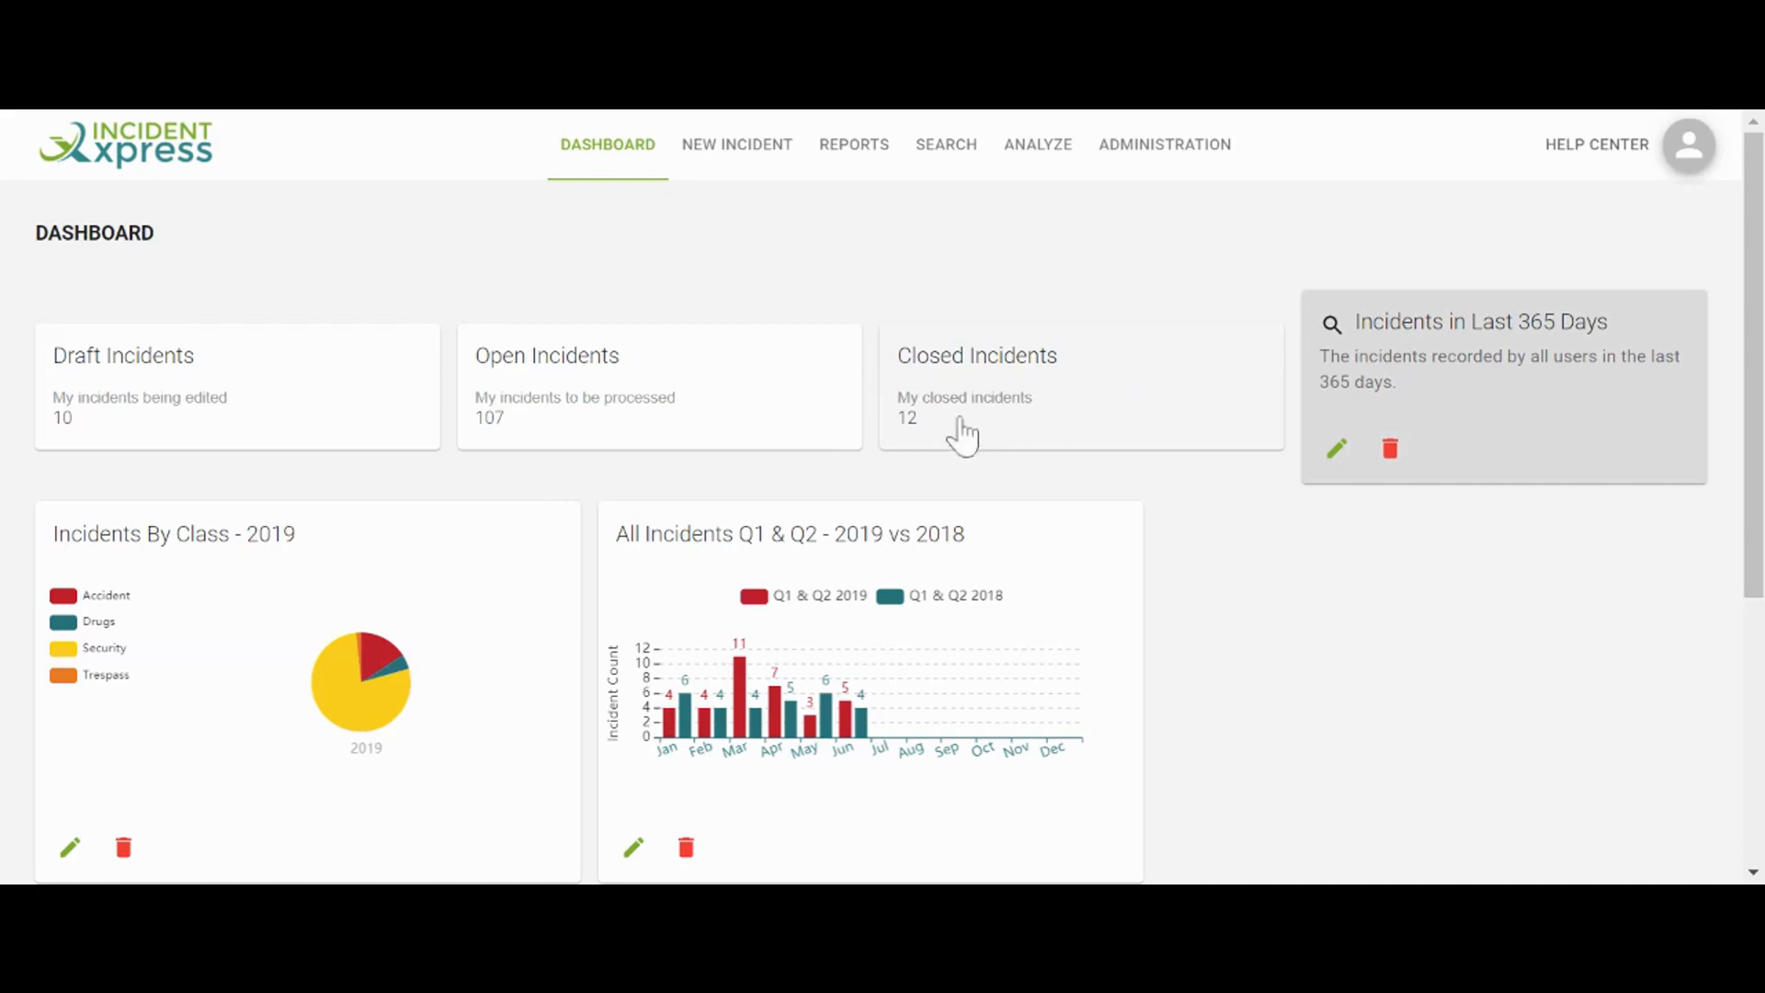
{"action": "left_click", "coordinate": [1062, 432]}
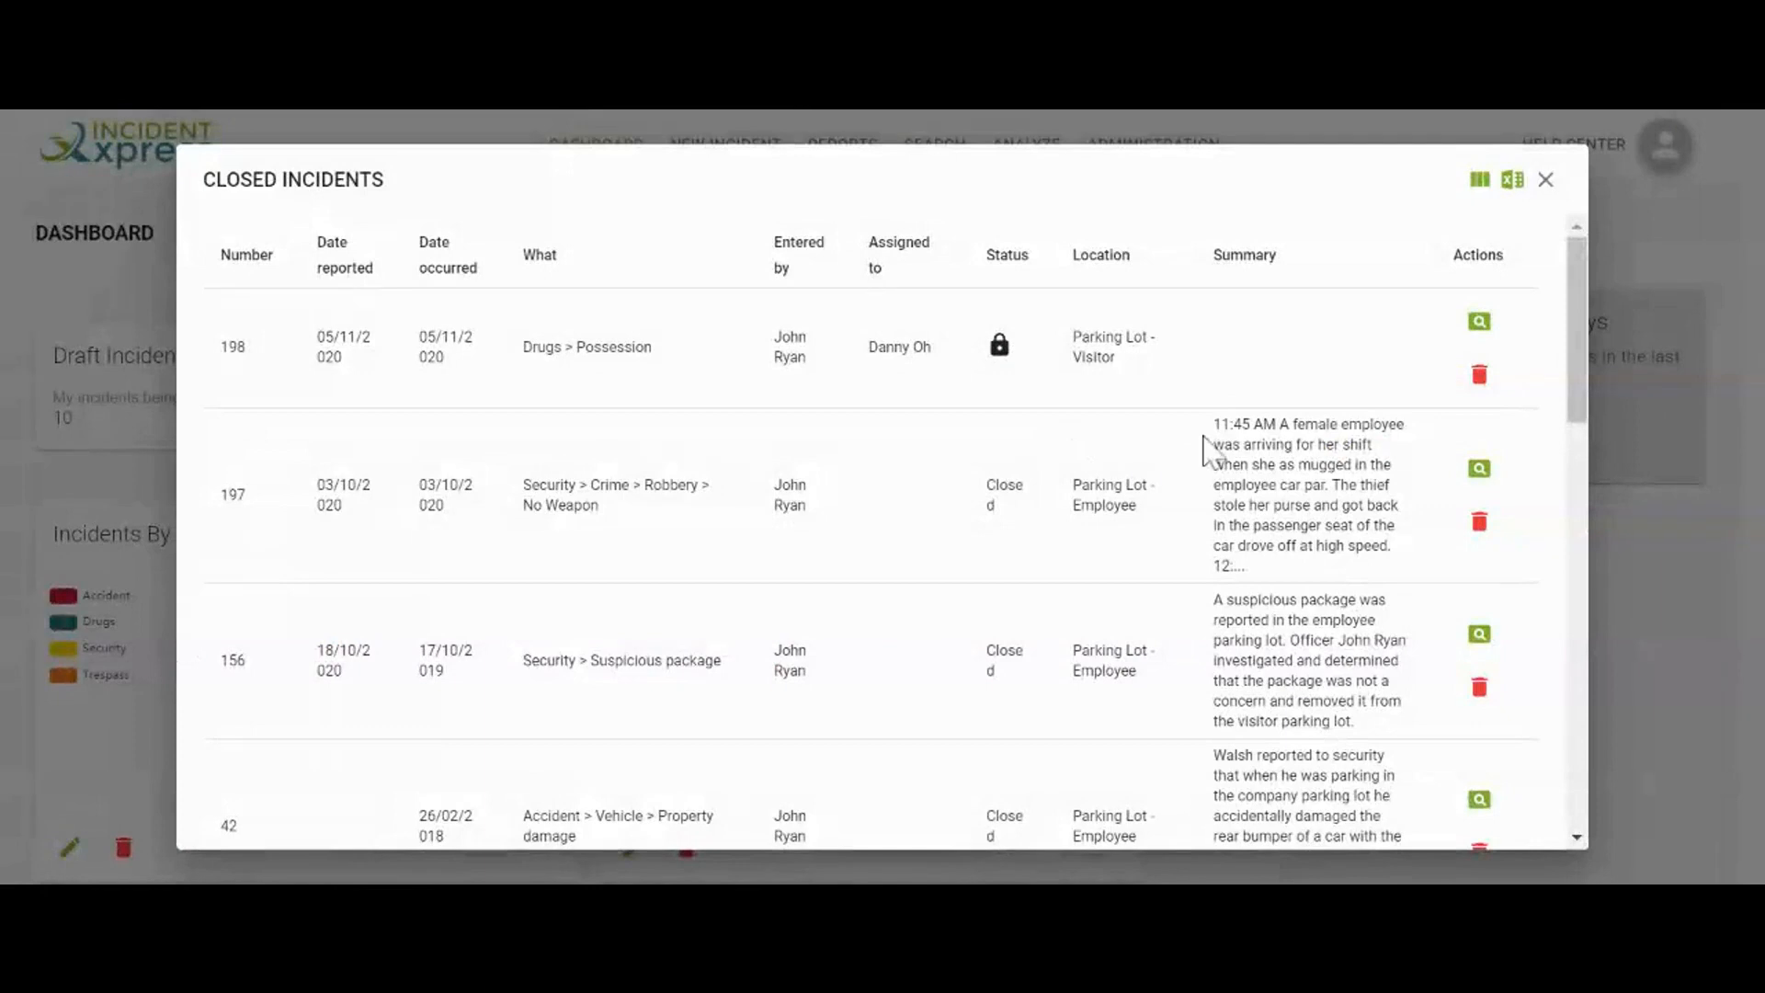
View incident #198's details, add the Persons column, then close the Closed Incidents list
{"action": "left_click", "coordinate": [1477, 342]}
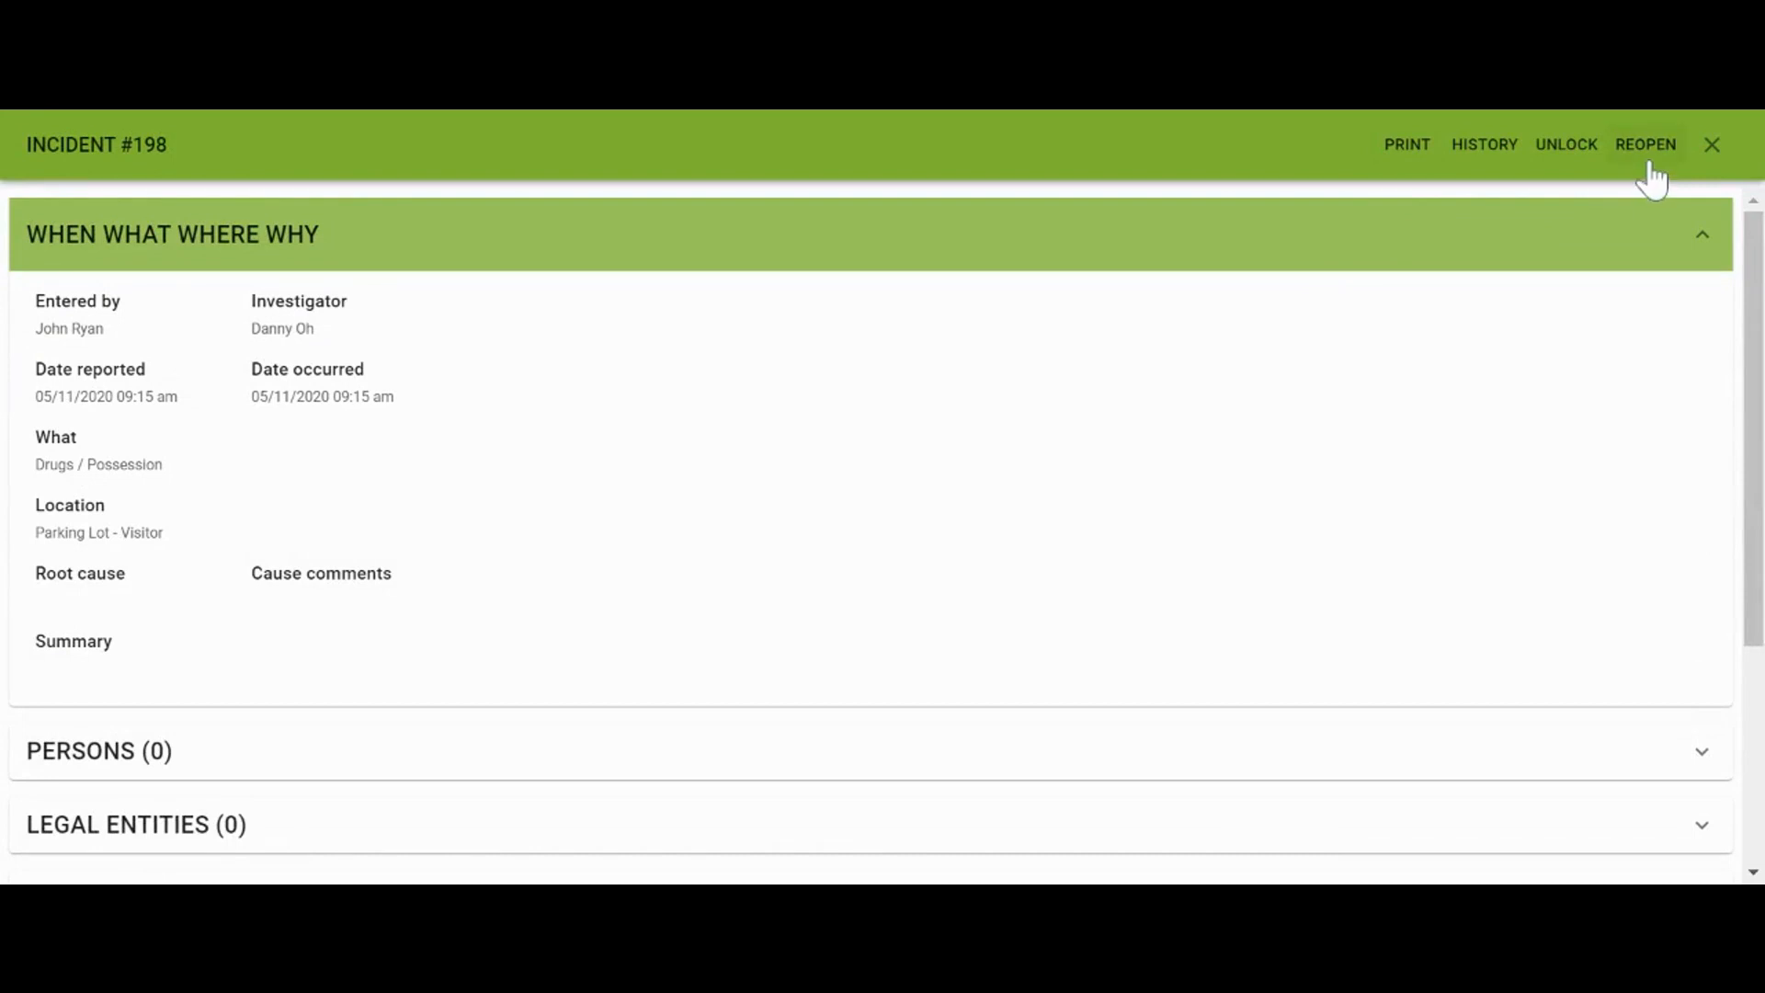
{"action": "left_click", "coordinate": [1712, 146]}
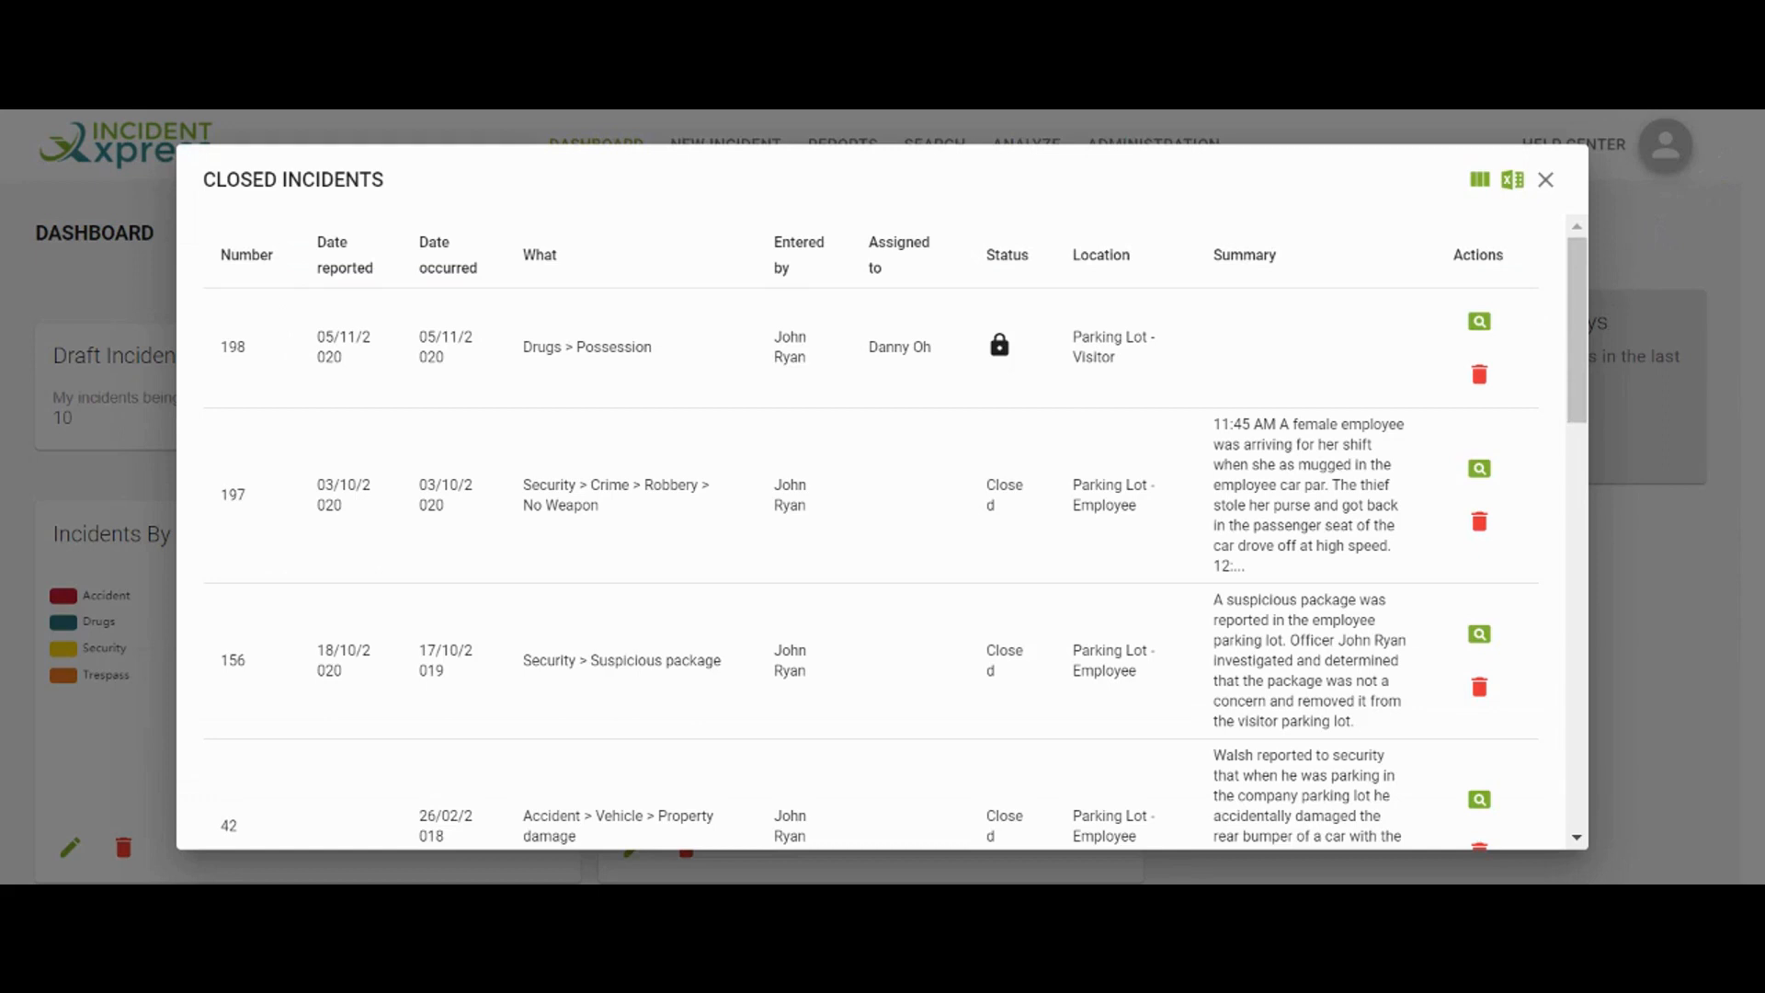
{"action": "left_click", "coordinate": [1479, 180]}
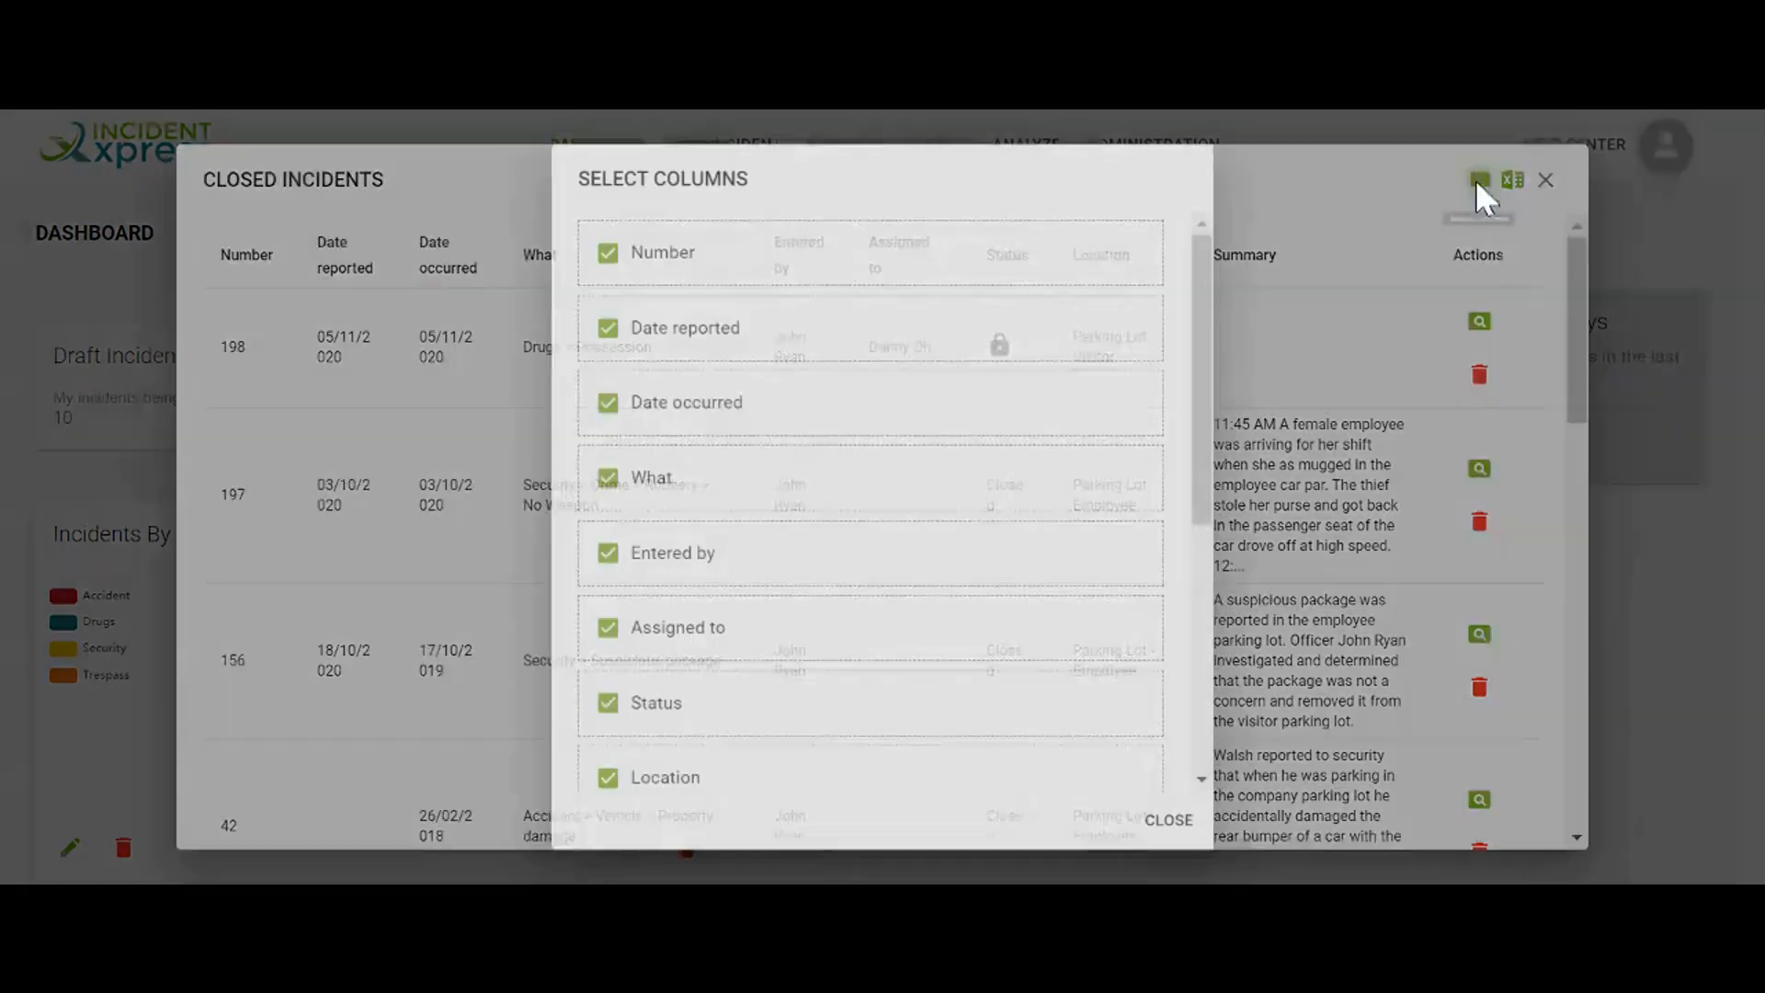
{"action": "scroll", "coordinate": [1001, 482], "scroll_direction": "down", "scroll_amount": 3}
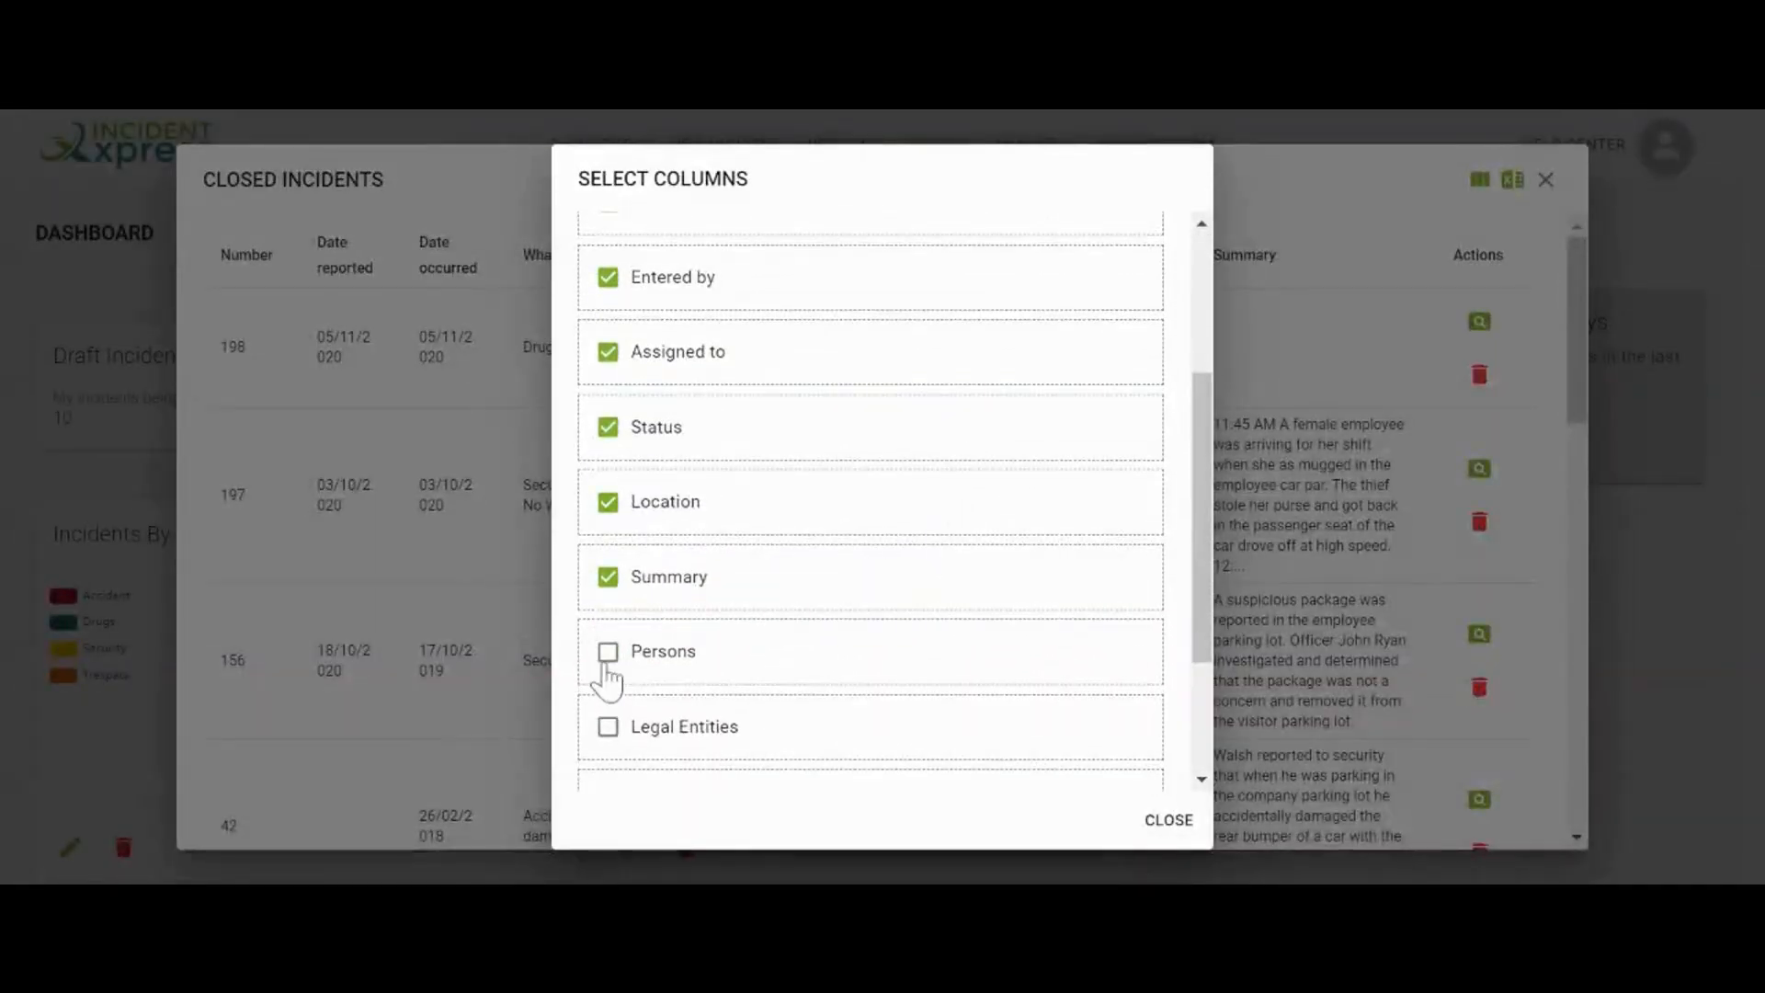
{"action": "left_click", "coordinate": [608, 653]}
{"action": "left_click", "coordinate": [1169, 823]}
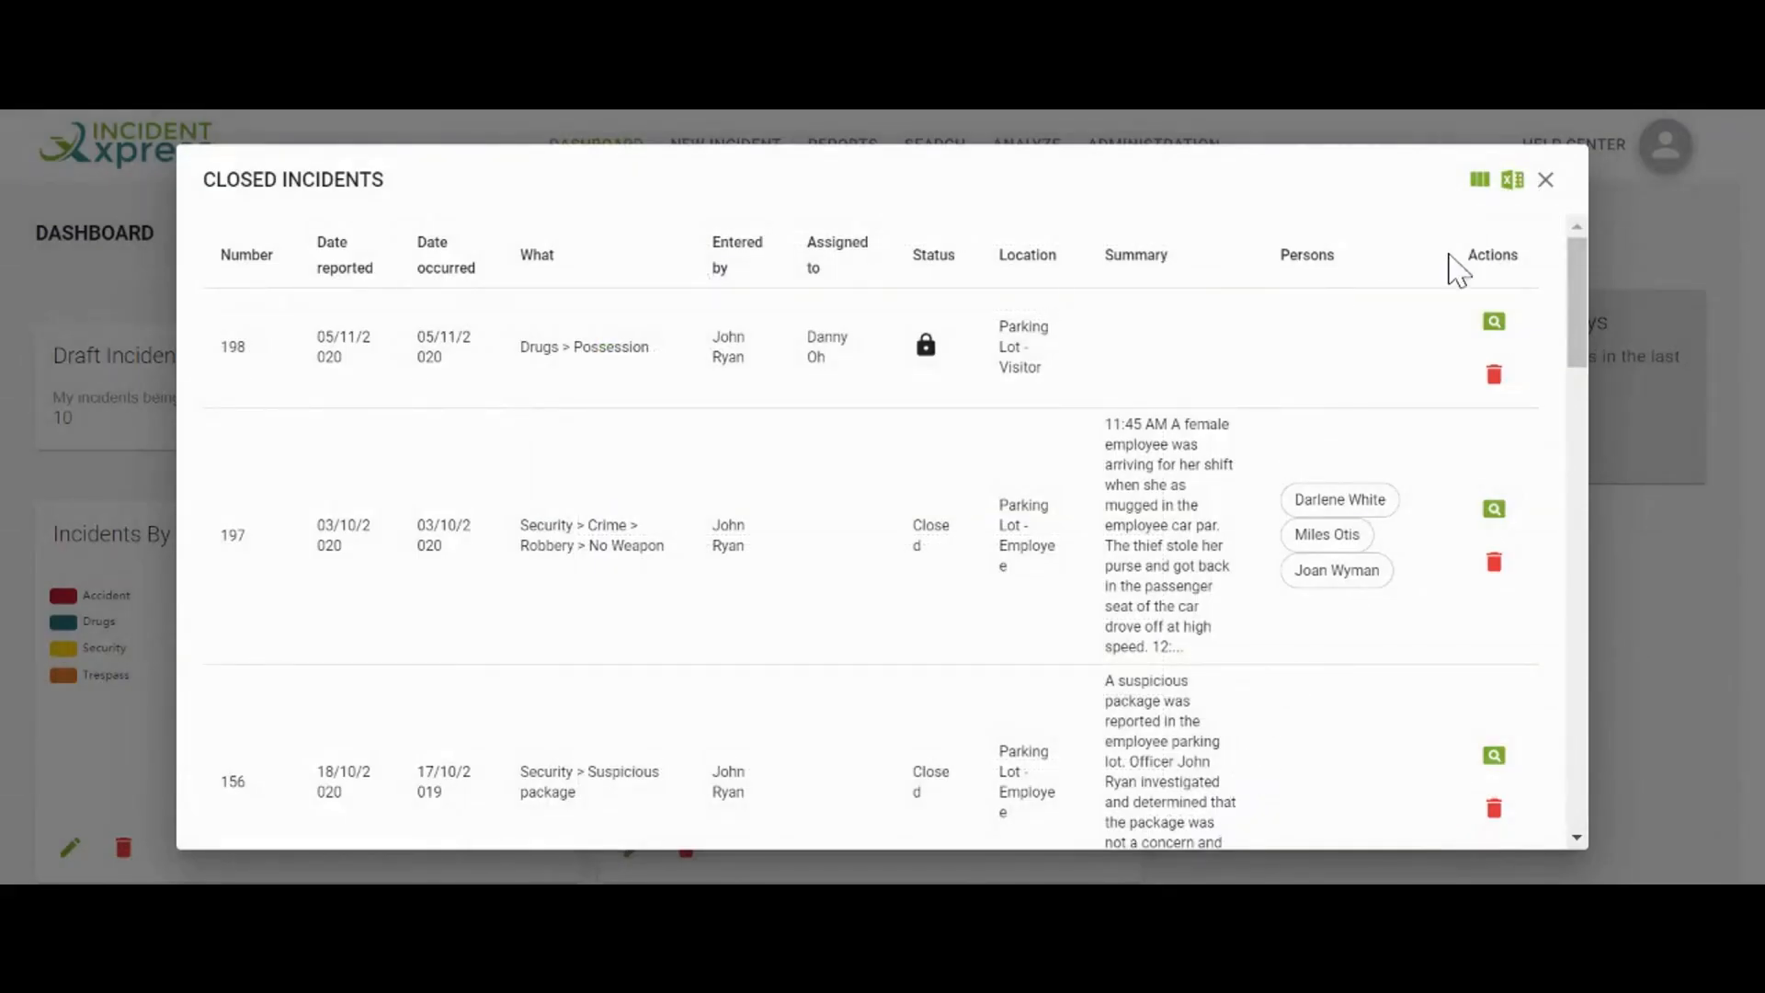
{"action": "left_click", "coordinate": [1546, 180]}
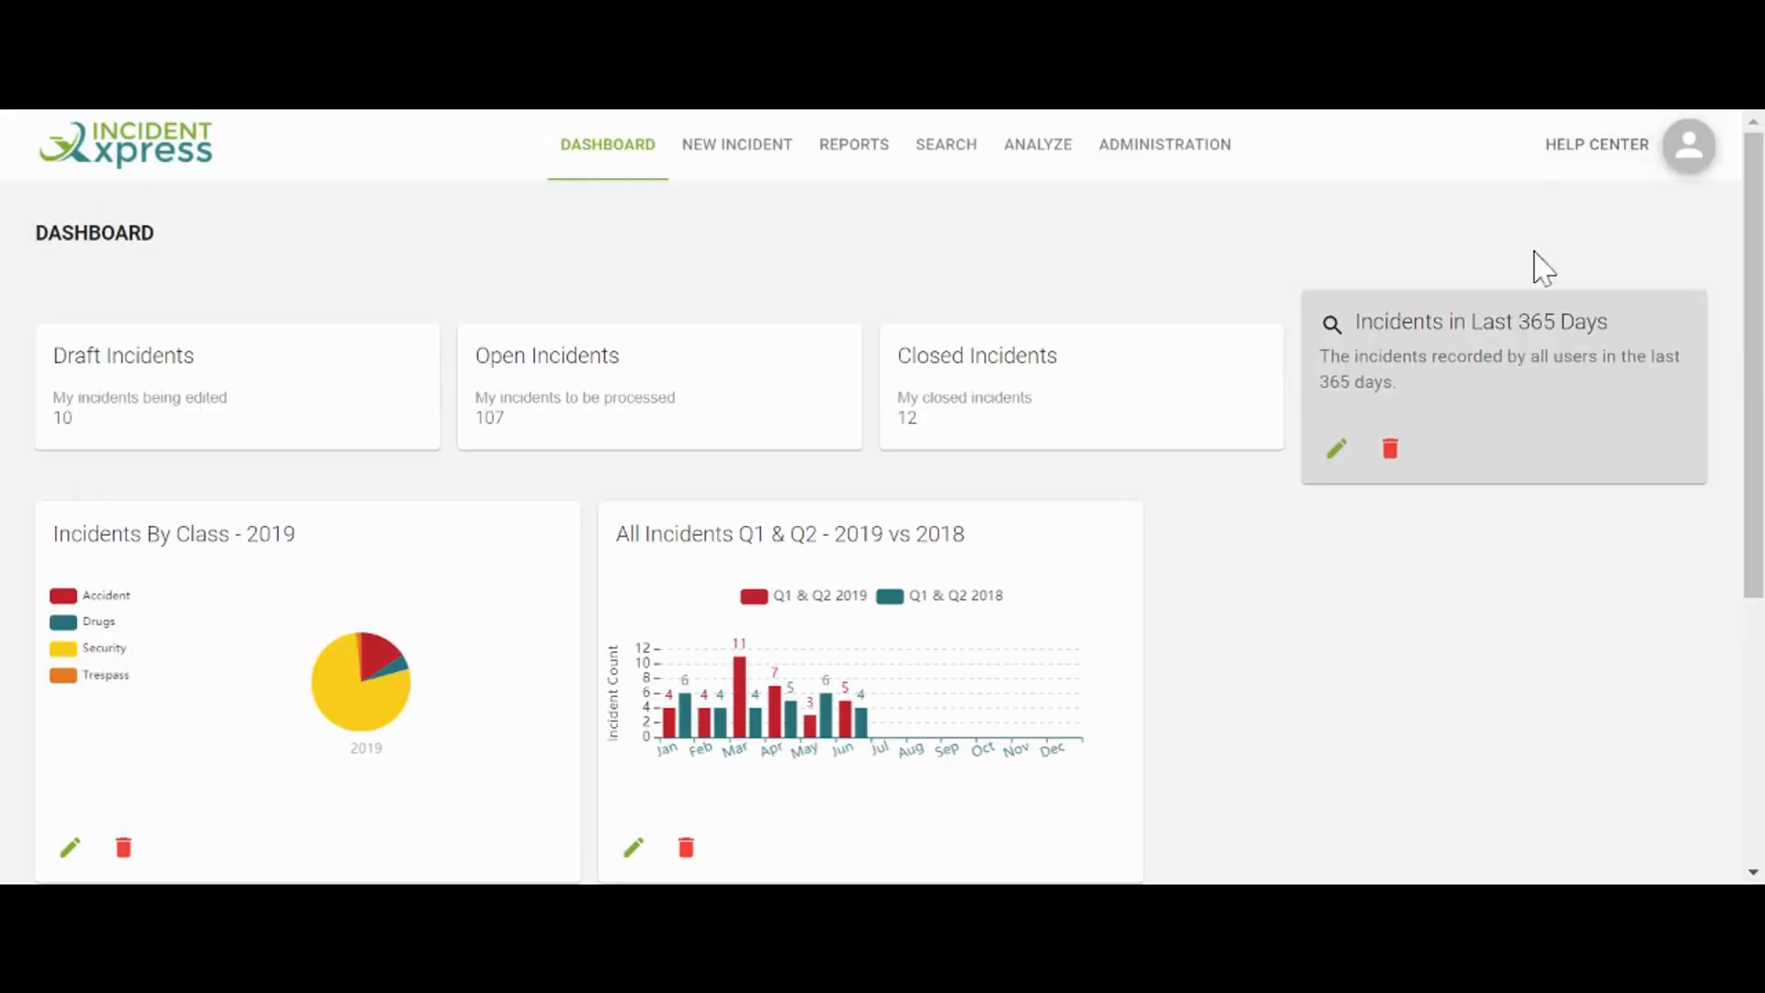
{"action": "left_click", "coordinate": [1085, 579]}
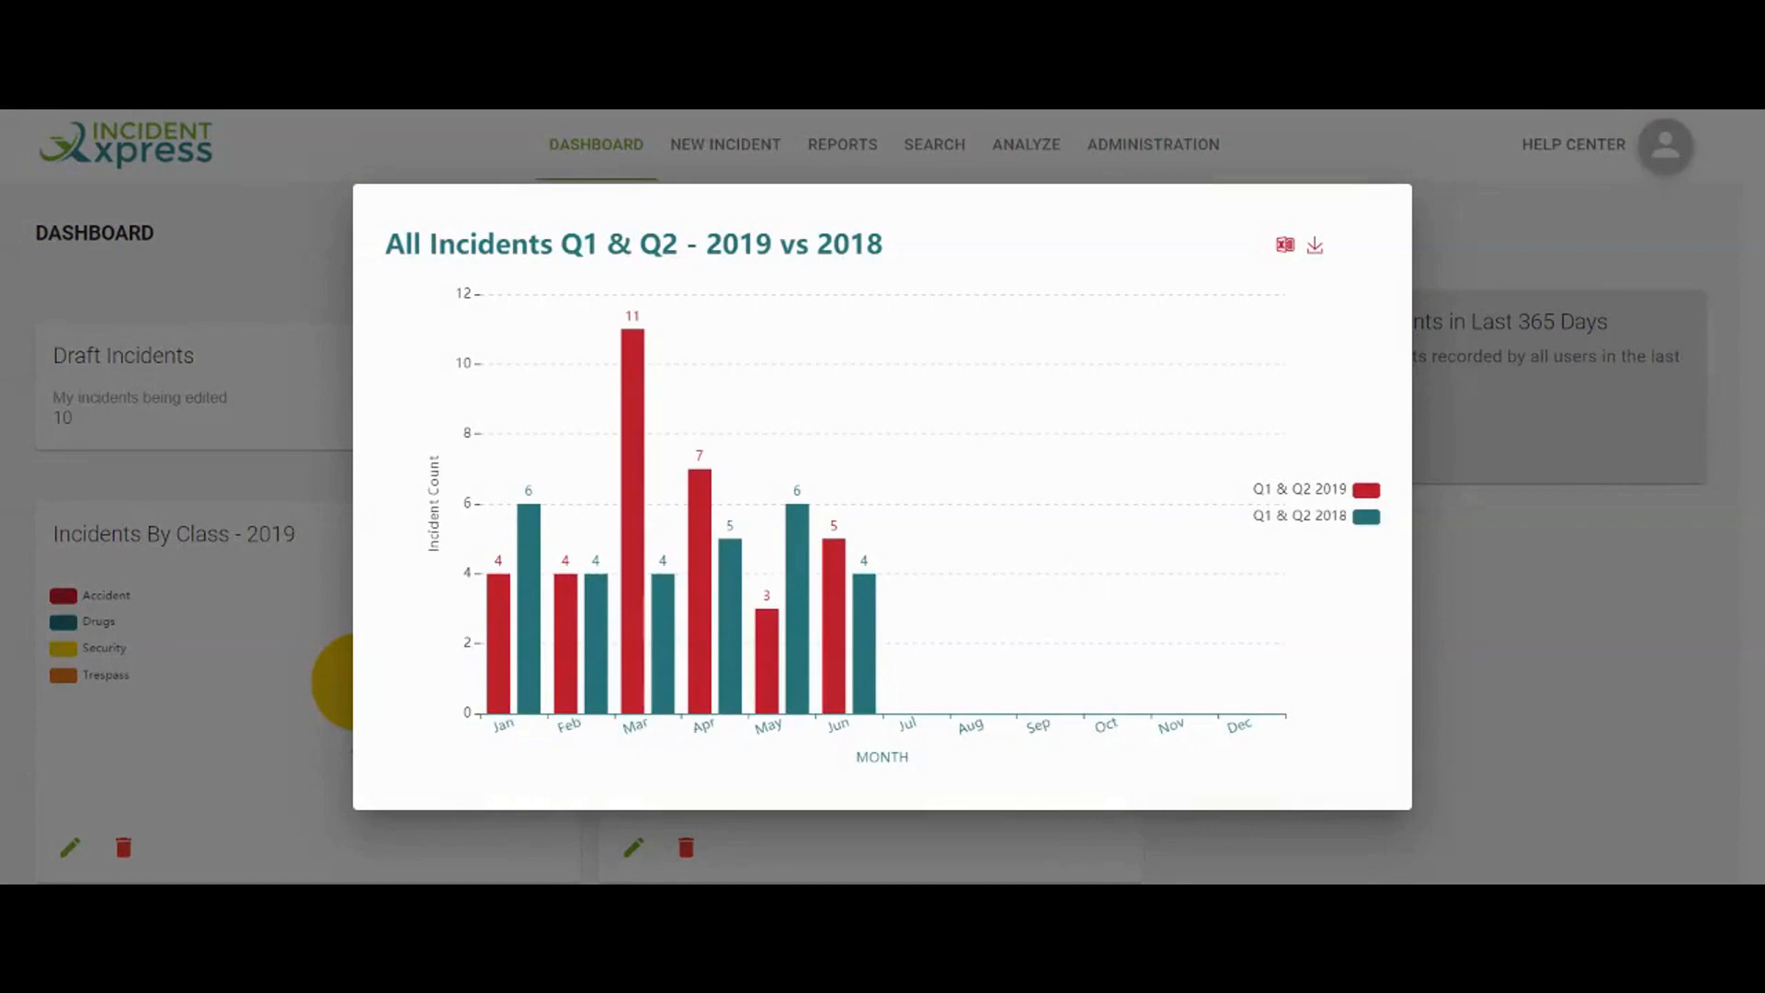
{"action": "left_click", "coordinate": [1498, 689]}
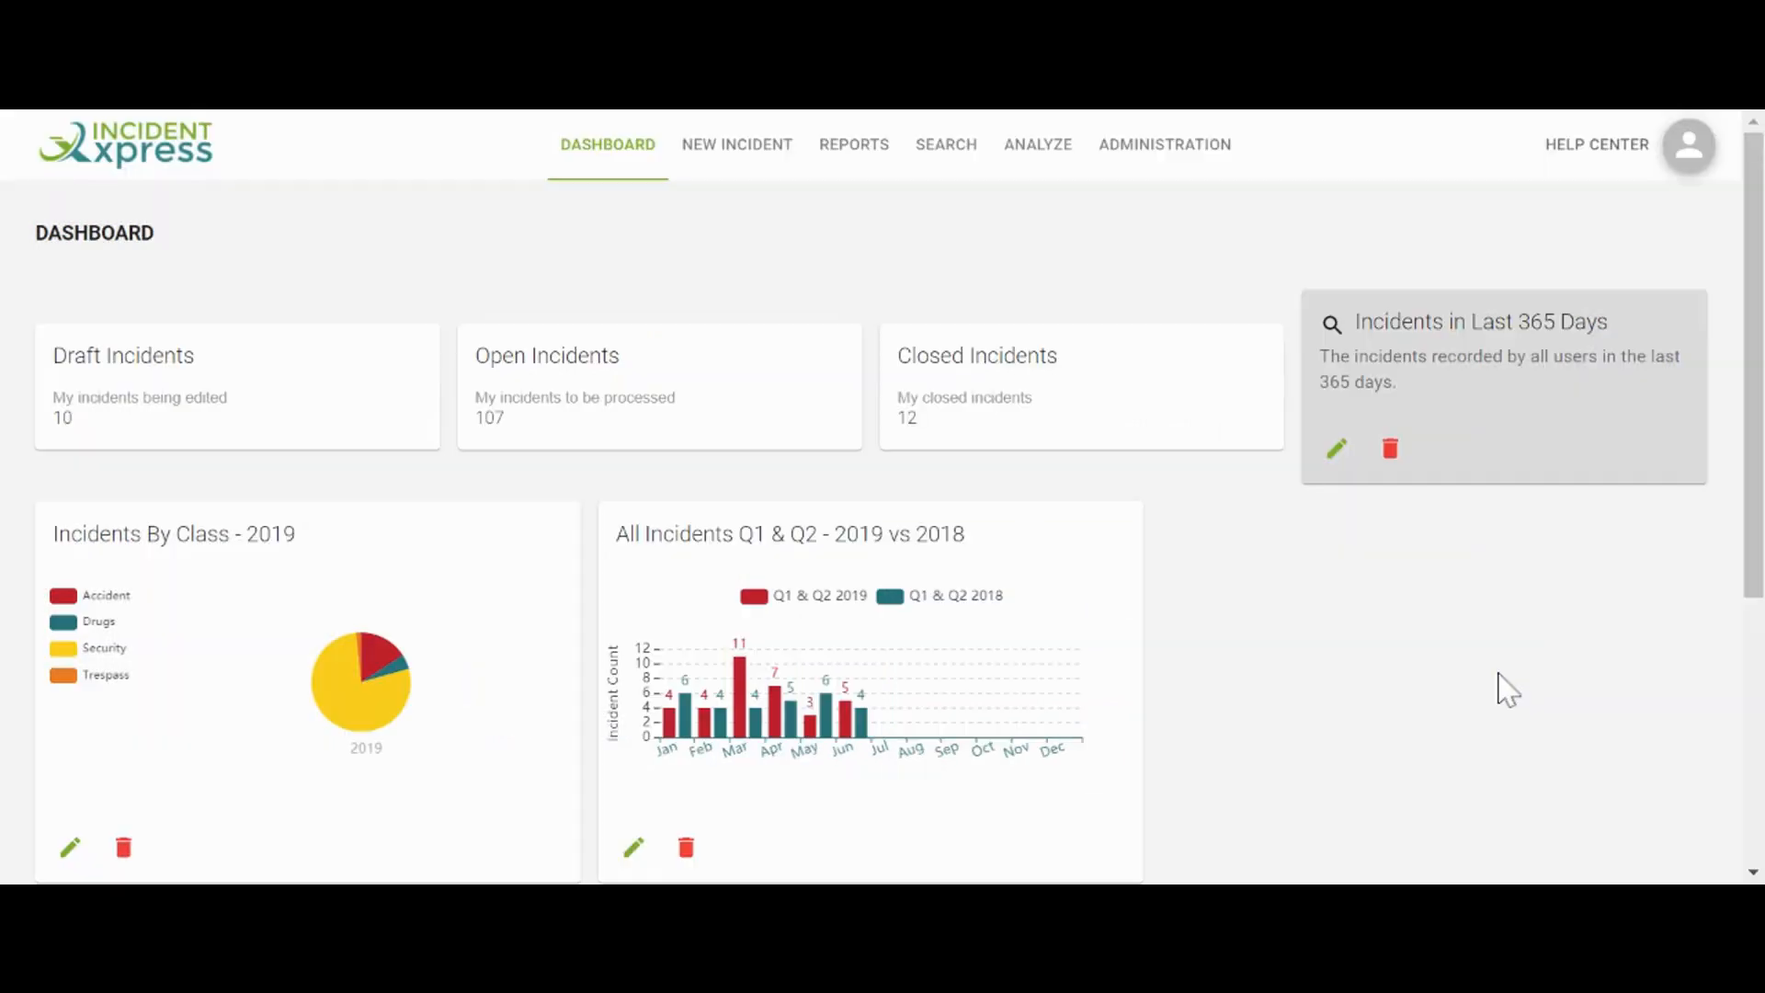
{"action": "mouse_move", "coordinate": [740, 722]}
{"action": "left_click", "coordinate": [638, 844]}
{"action": "left_click", "coordinate": [641, 848]}
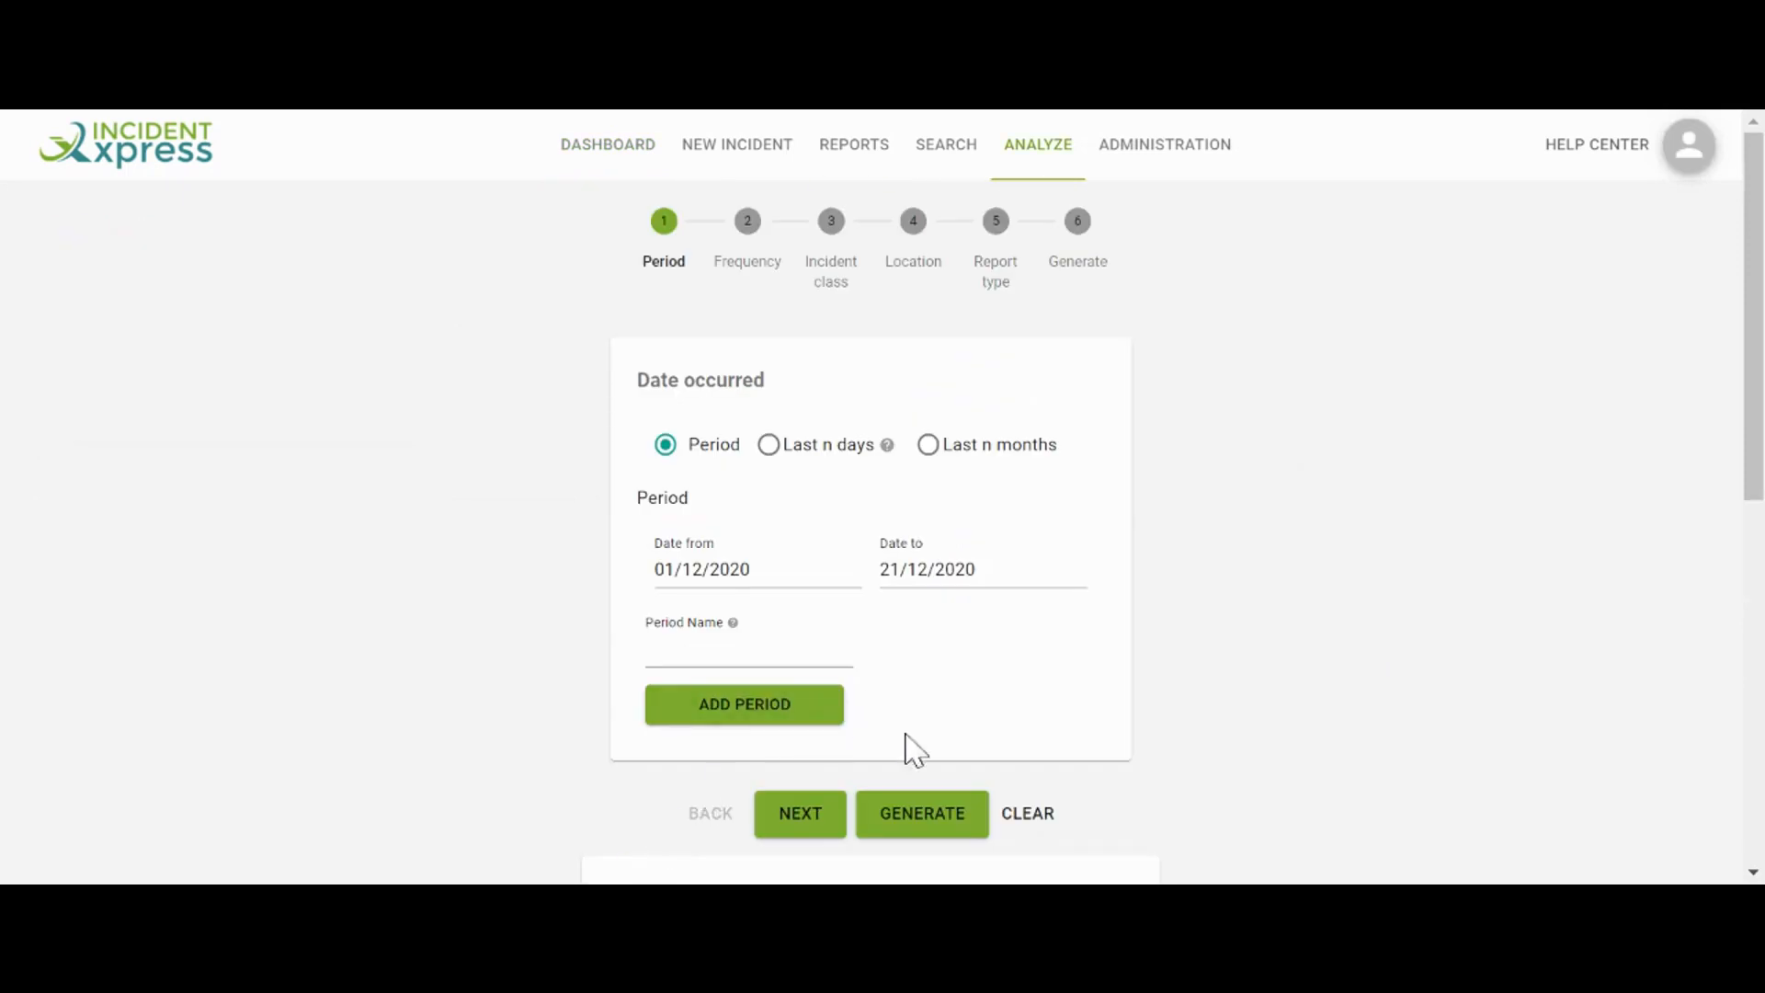
{"action": "scroll", "coordinate": [906, 735], "scroll_direction": "down", "scroll_amount": 3}
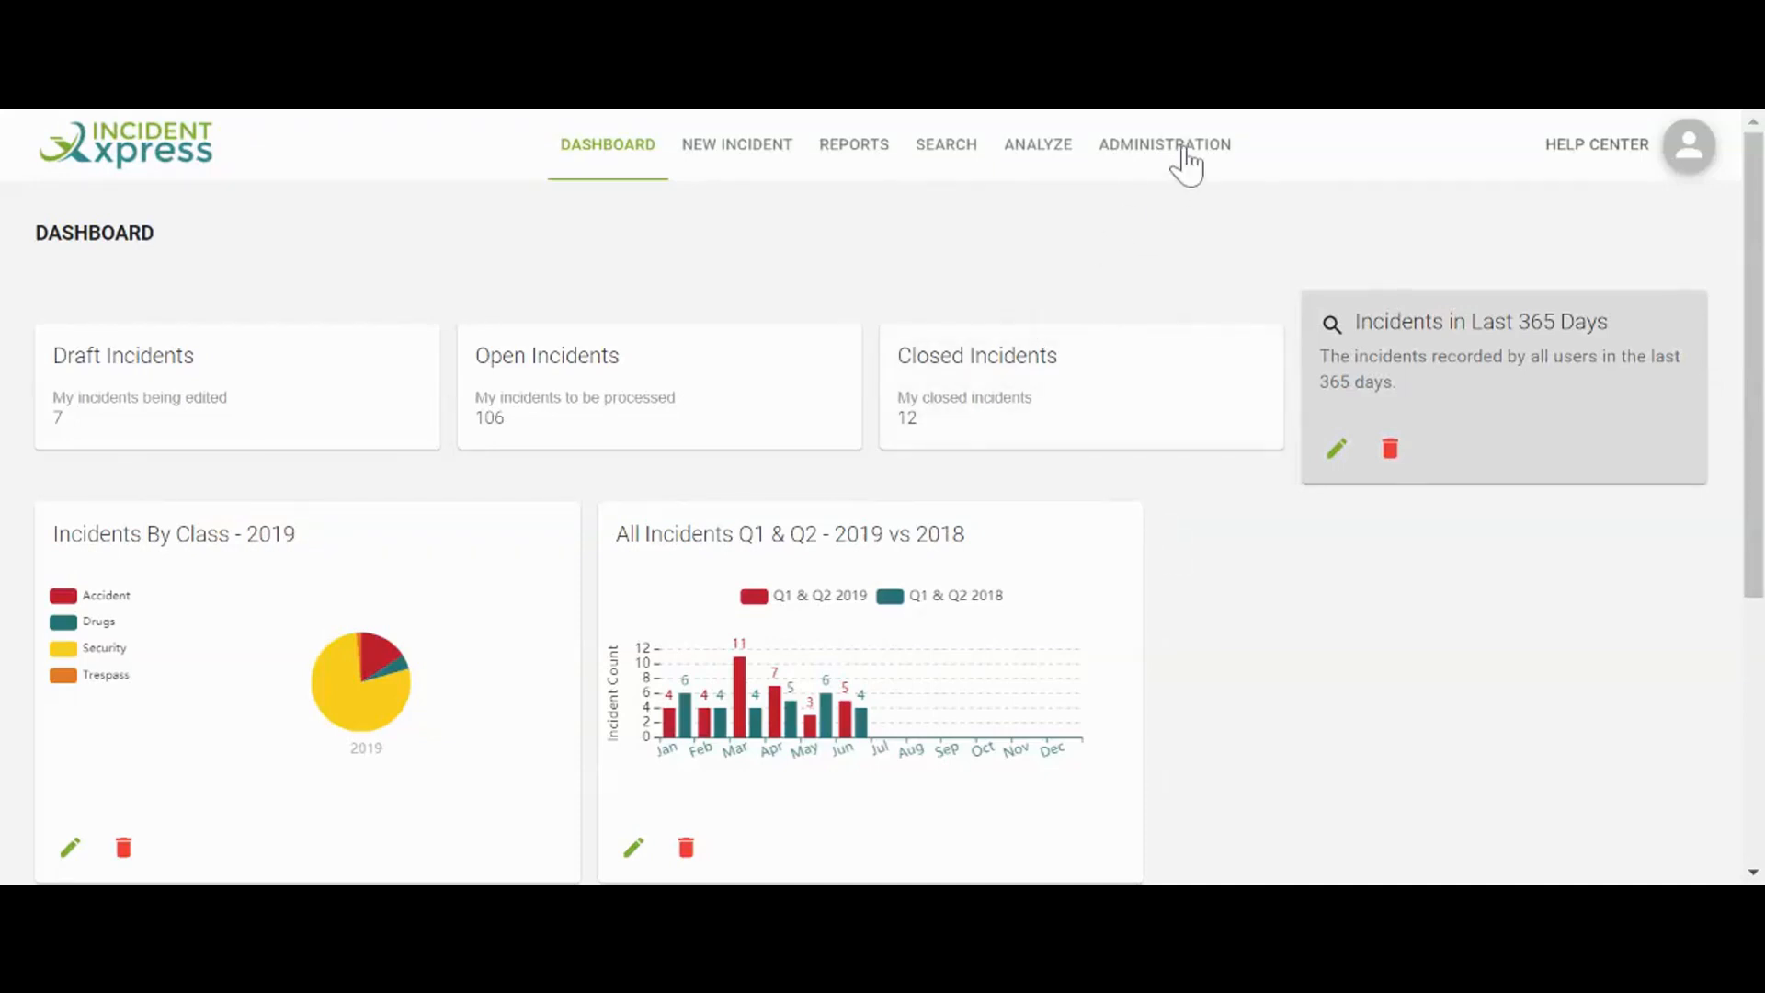
{"action": "left_click", "coordinate": [1184, 158]}
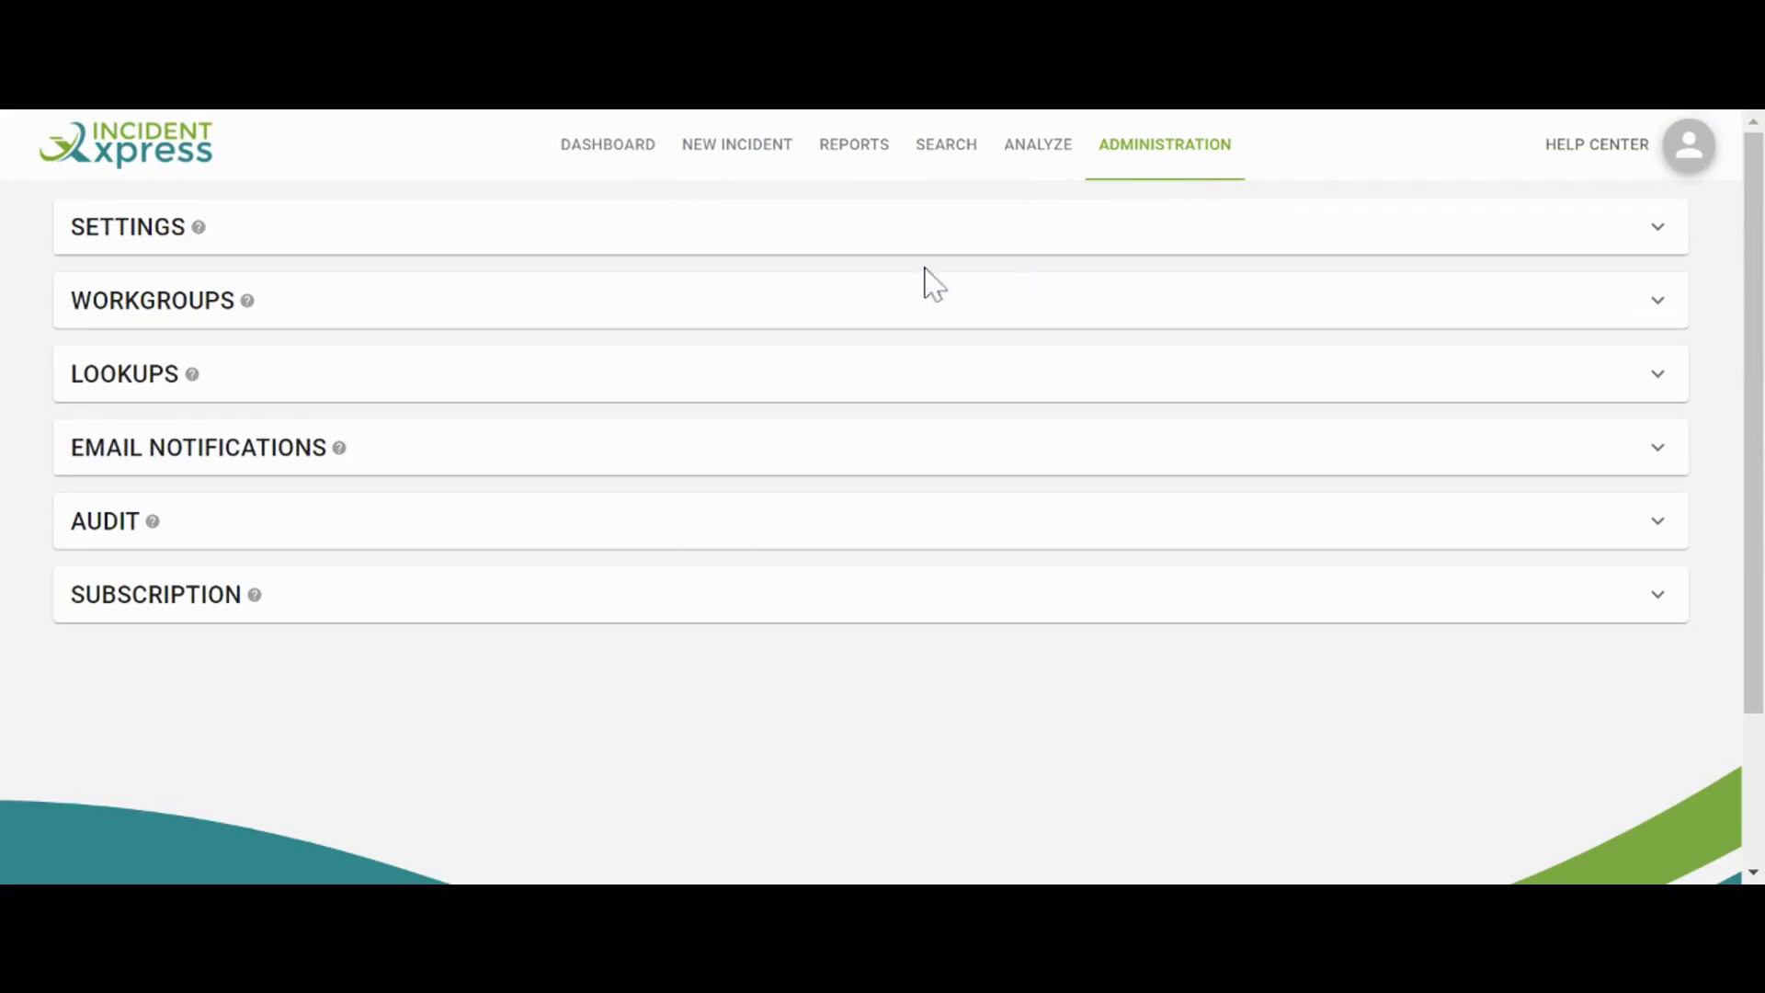
{"action": "left_click", "coordinate": [851, 245]}
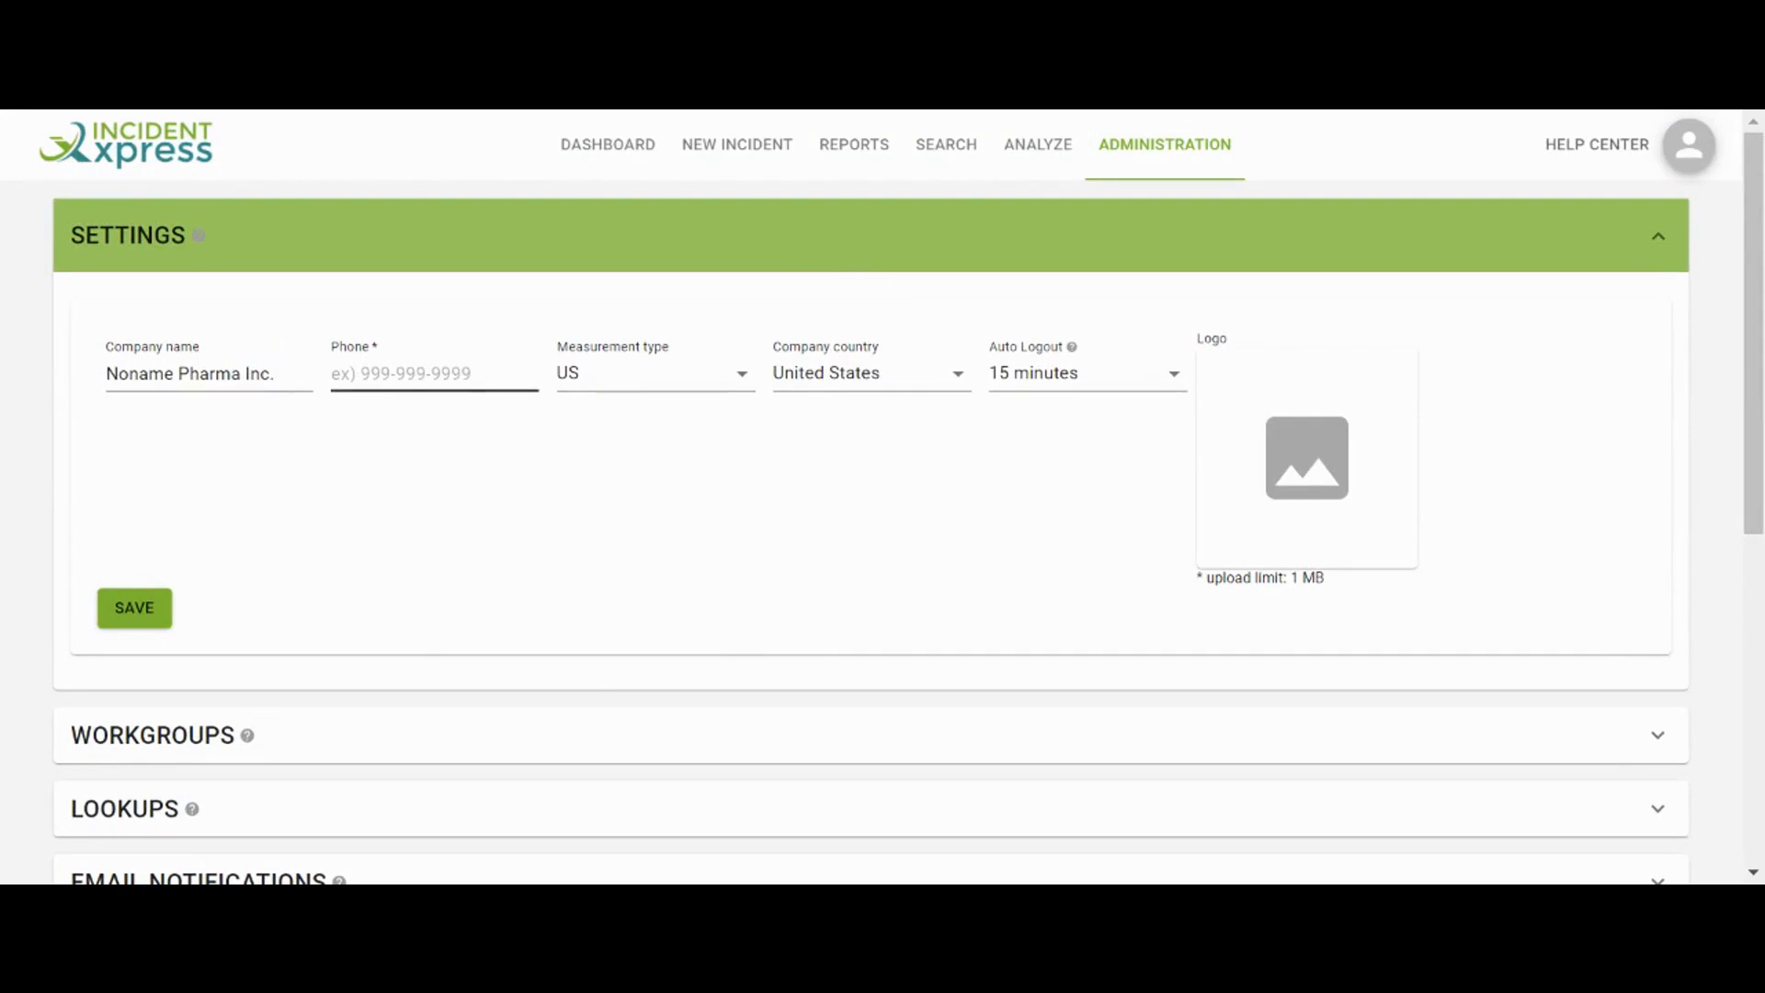
{"action": "left_click", "coordinate": [599, 386]}
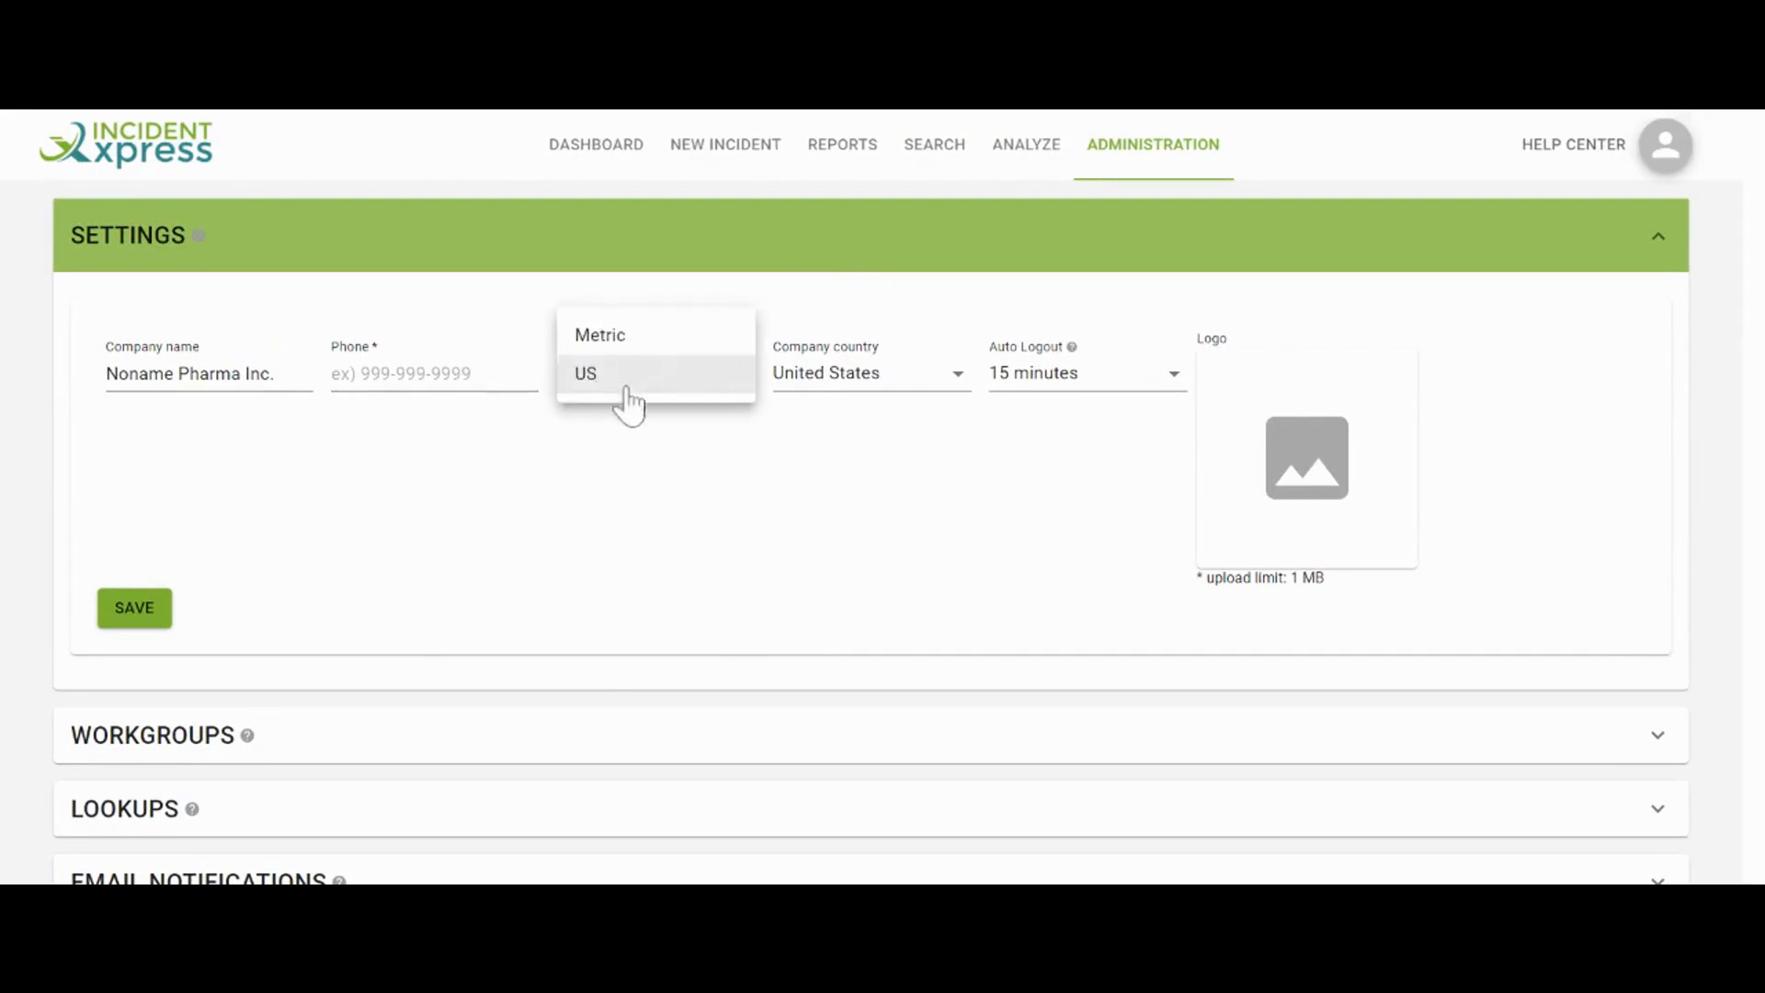
{"action": "left_click", "coordinate": [839, 395]}
{"action": "left_click", "coordinate": [838, 394]}
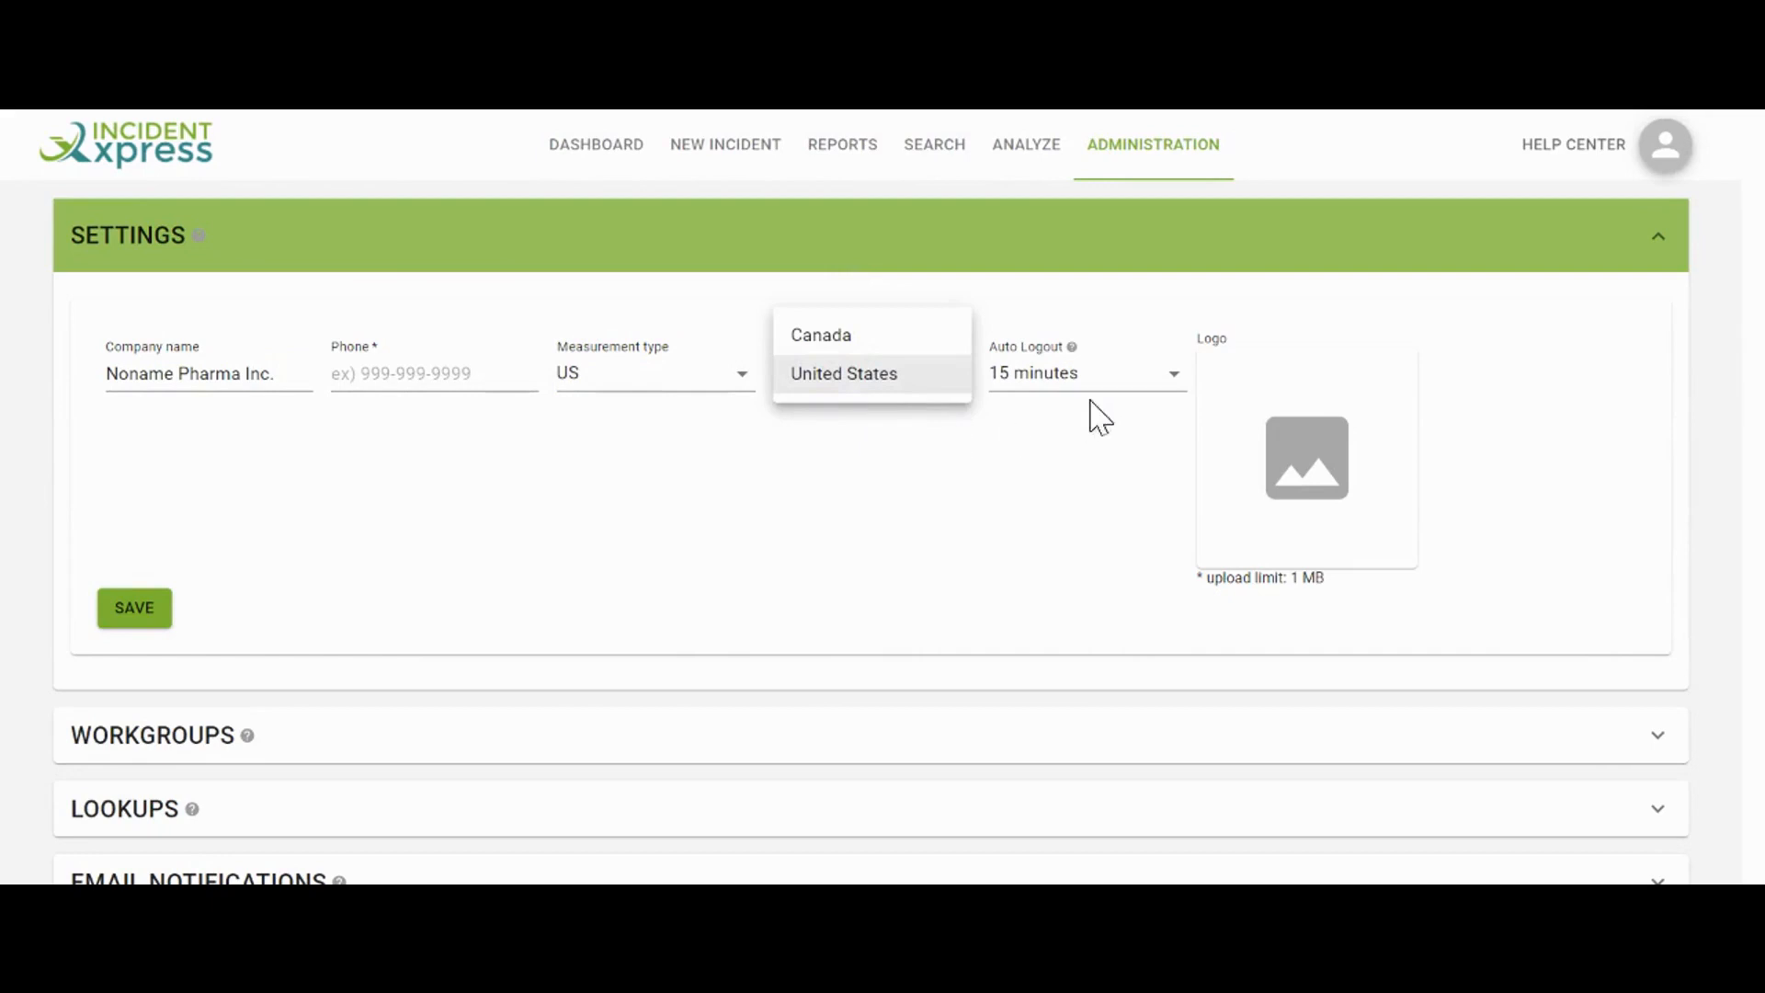
{"action": "left_click", "coordinate": [1115, 386]}
{"action": "left_click", "coordinate": [1115, 390]}
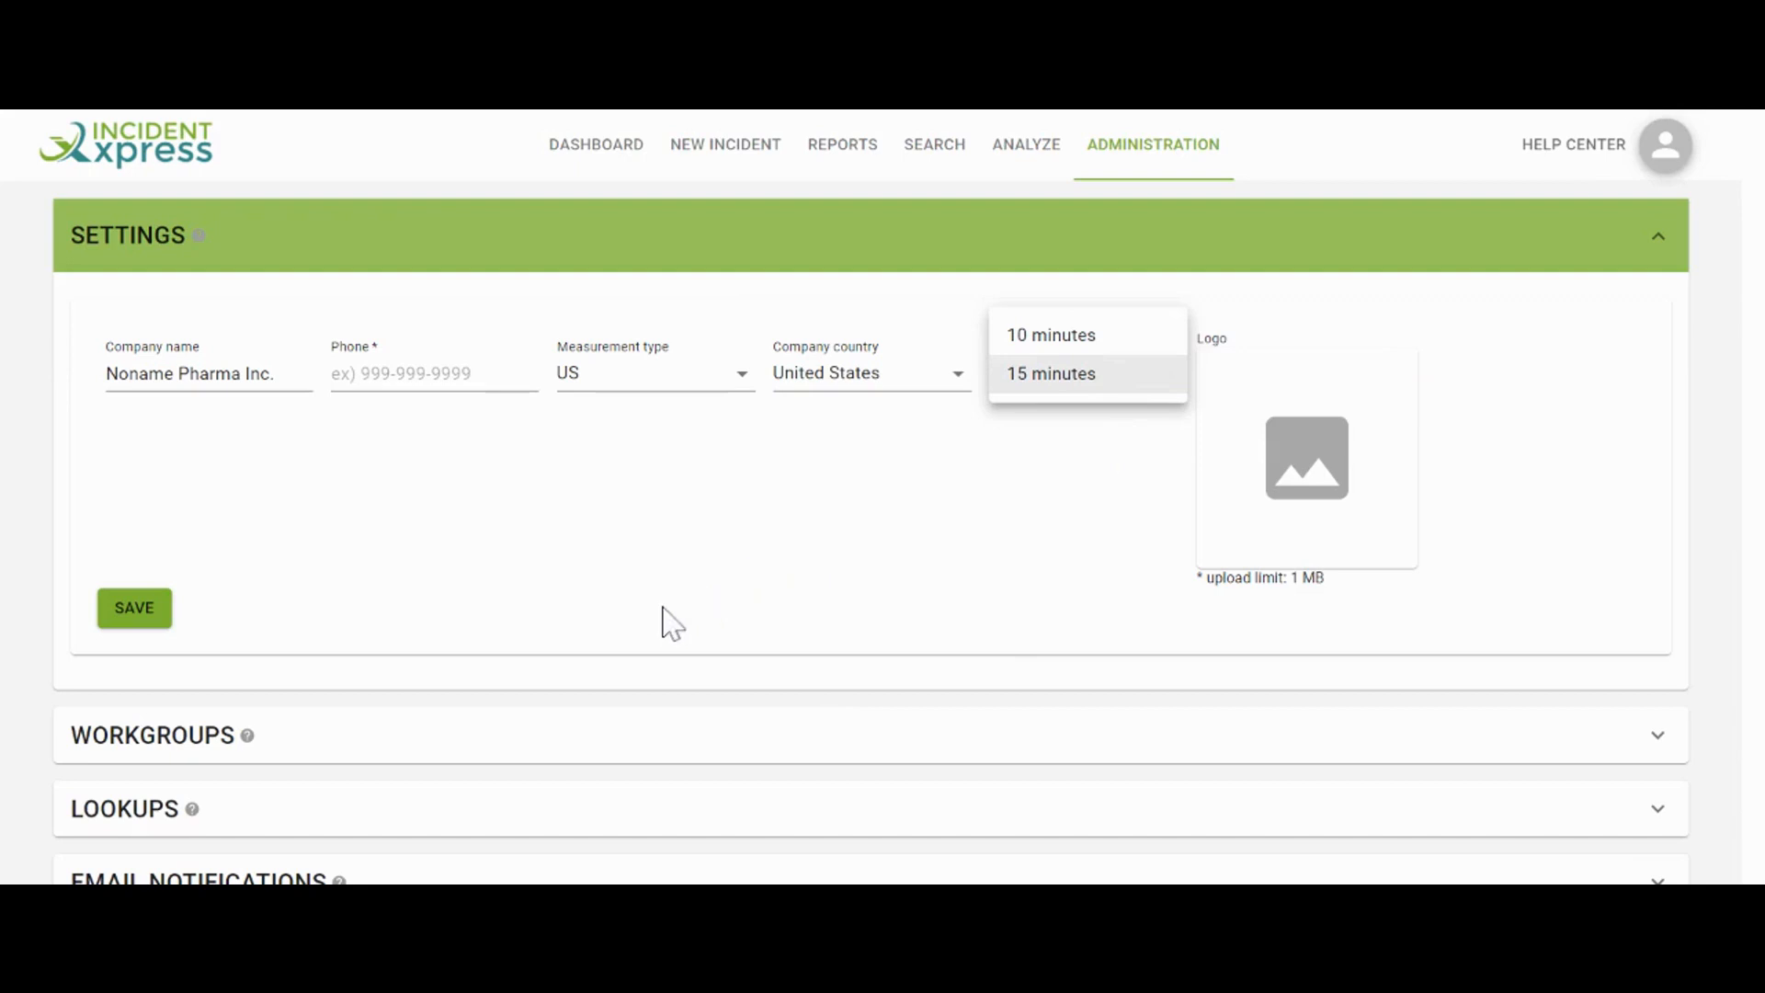
{"action": "left_click", "coordinate": [526, 738]}
{"action": "left_click", "coordinate": [523, 735]}
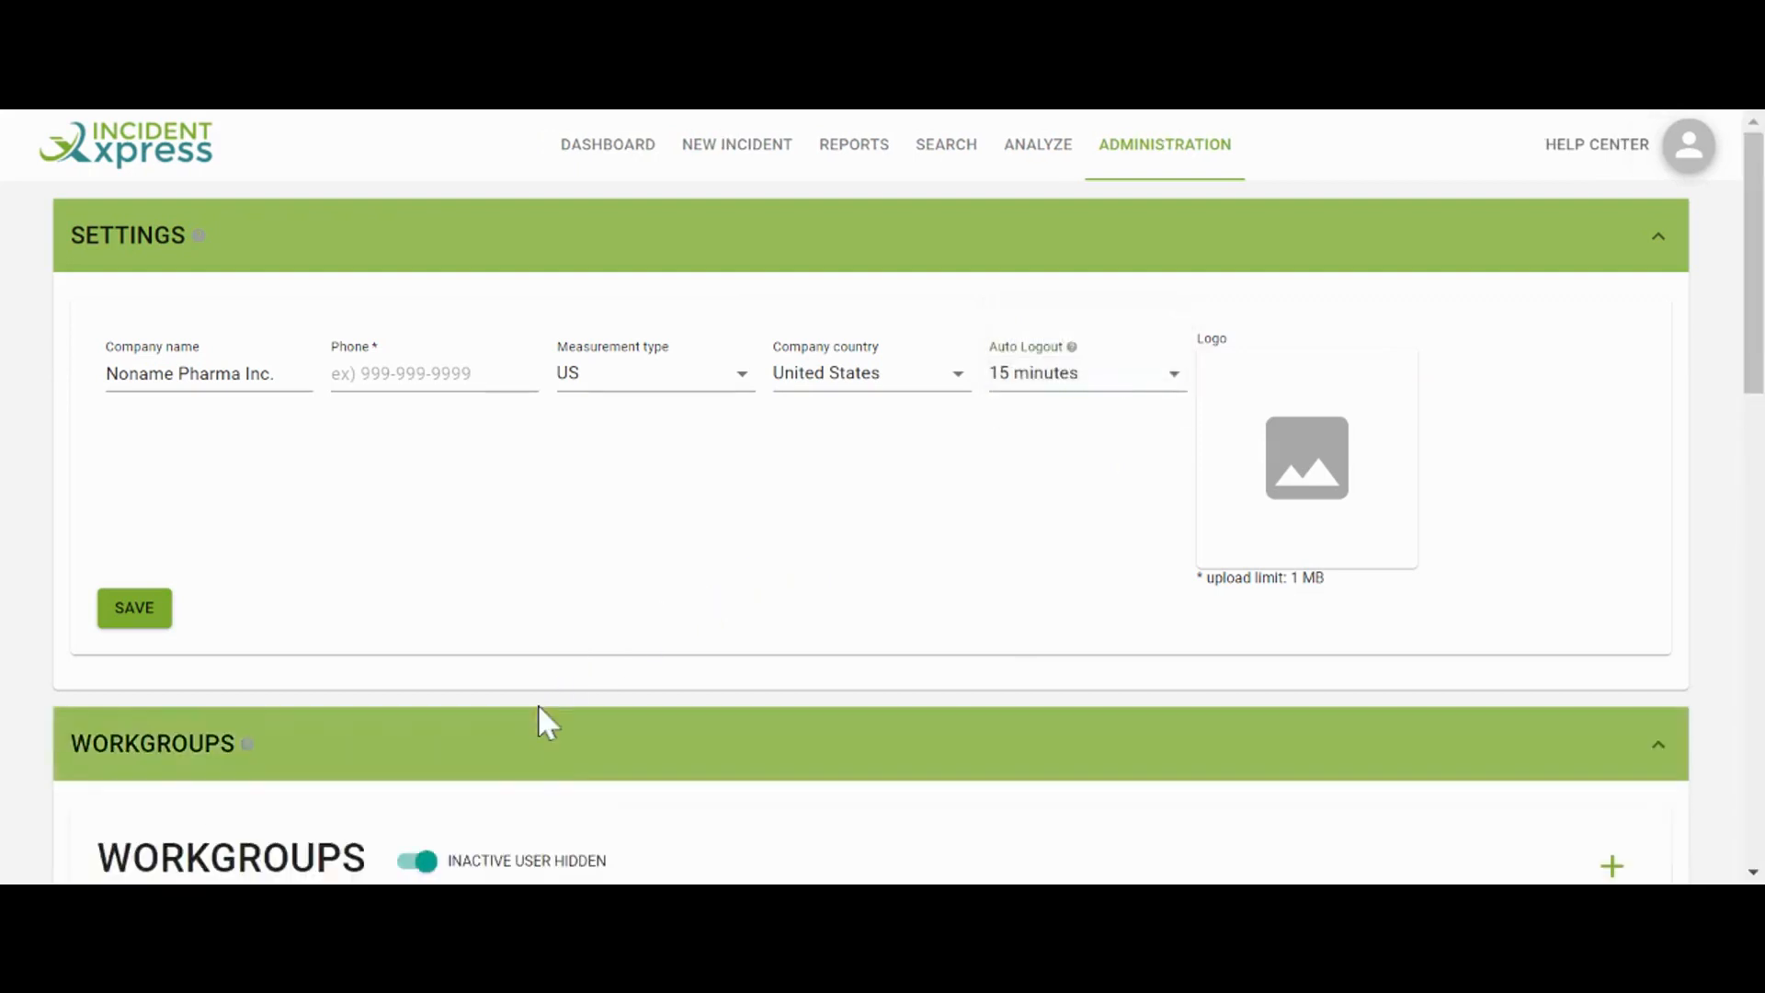
Review the CSO / System Administrator and Investigators/Consultants privileges, cancelling each without changes
{"action": "scroll", "coordinate": [540, 721], "scroll_direction": "down", "scroll_amount": 5}
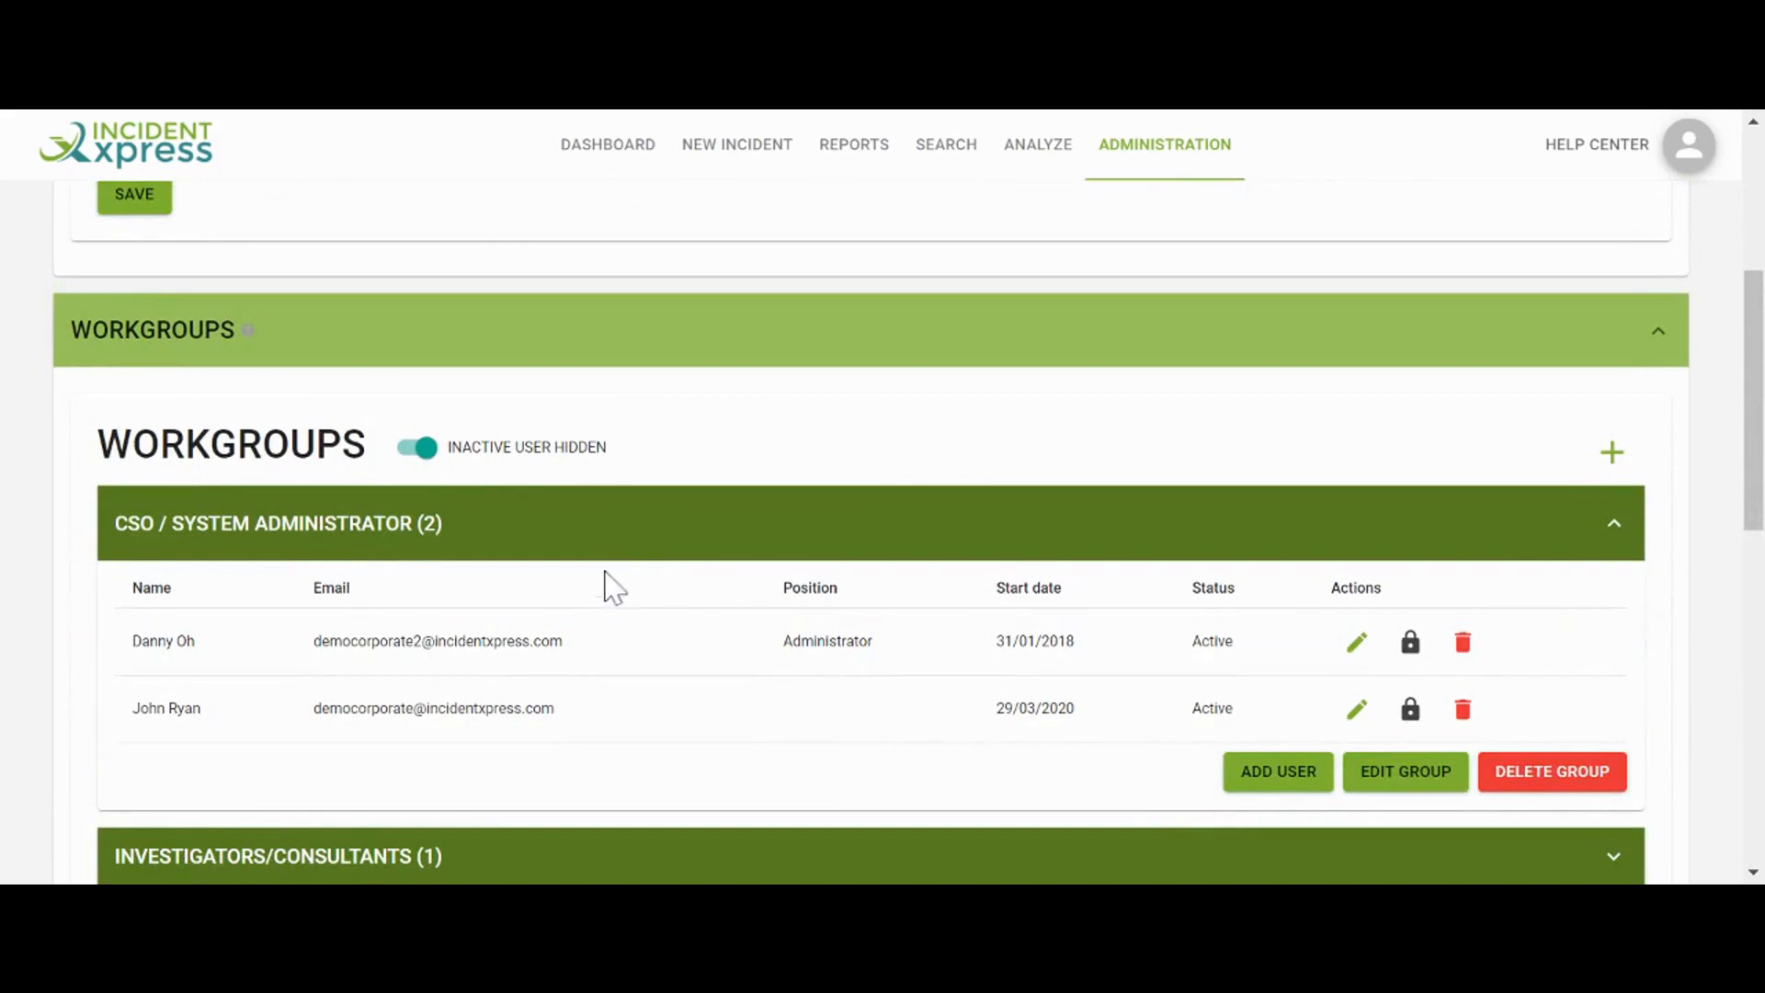
{"action": "left_click", "coordinate": [1420, 783]}
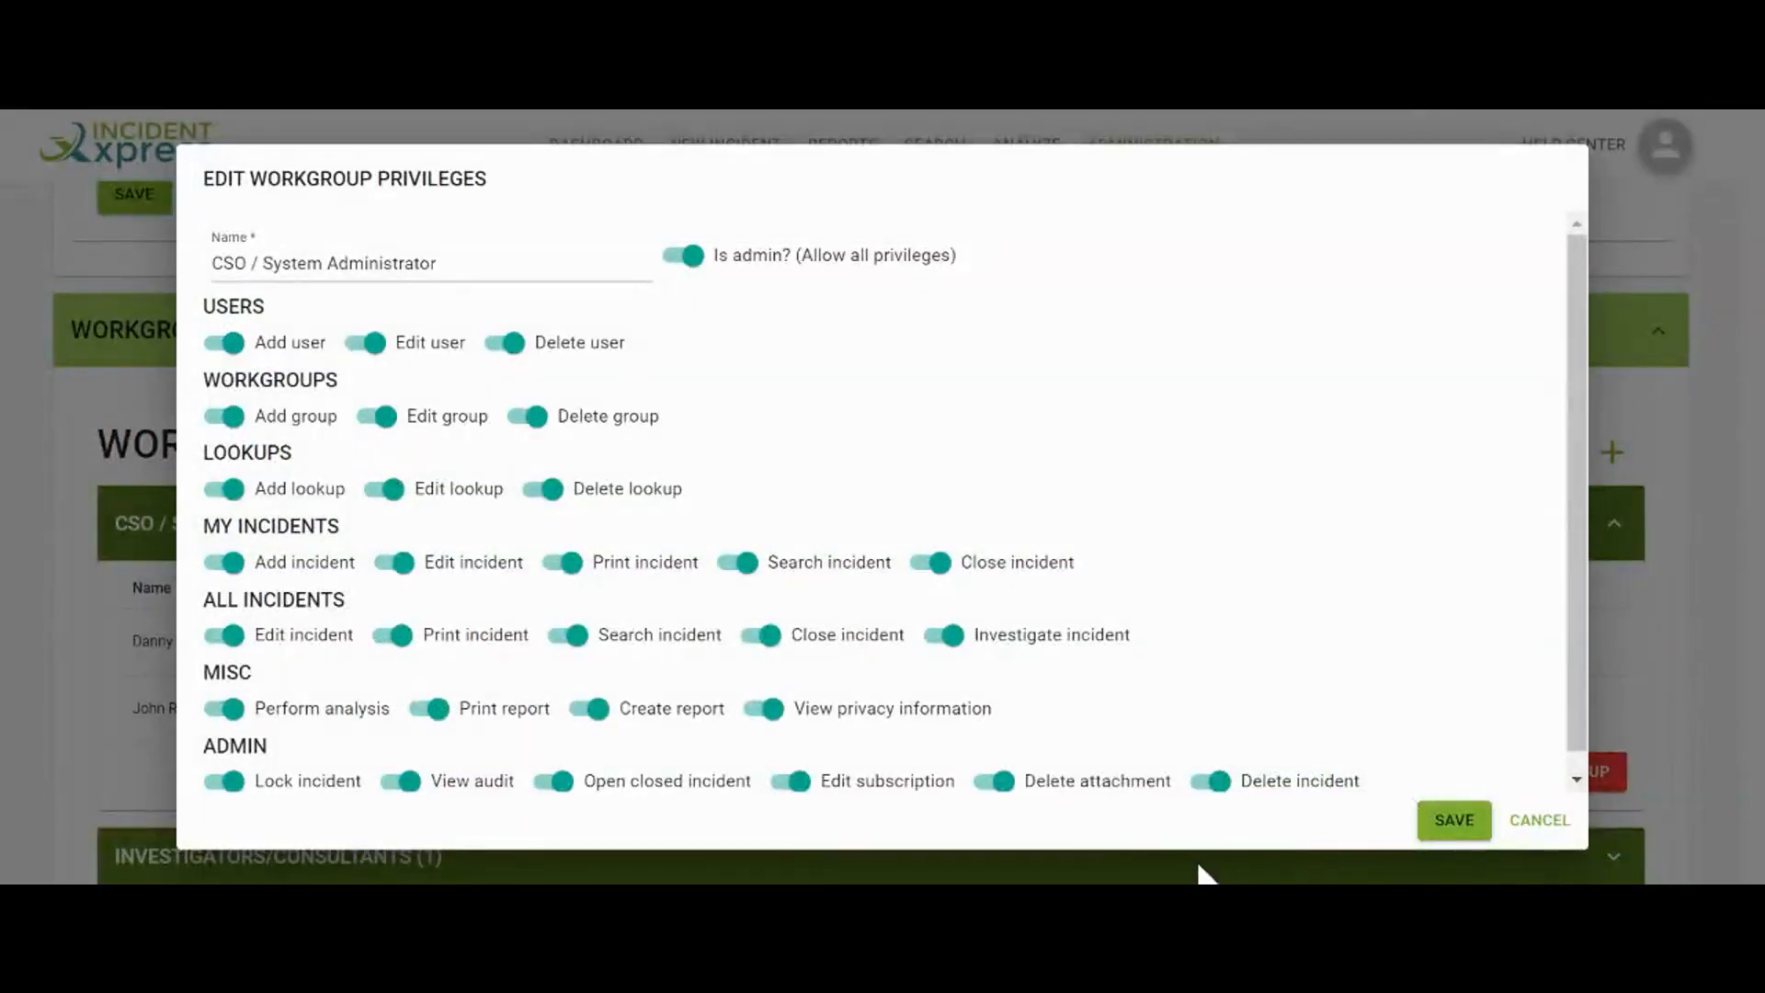
{"action": "left_click", "coordinate": [1531, 825]}
{"action": "scroll", "coordinate": [1361, 758], "scroll_direction": "down", "scroll_amount": 2}
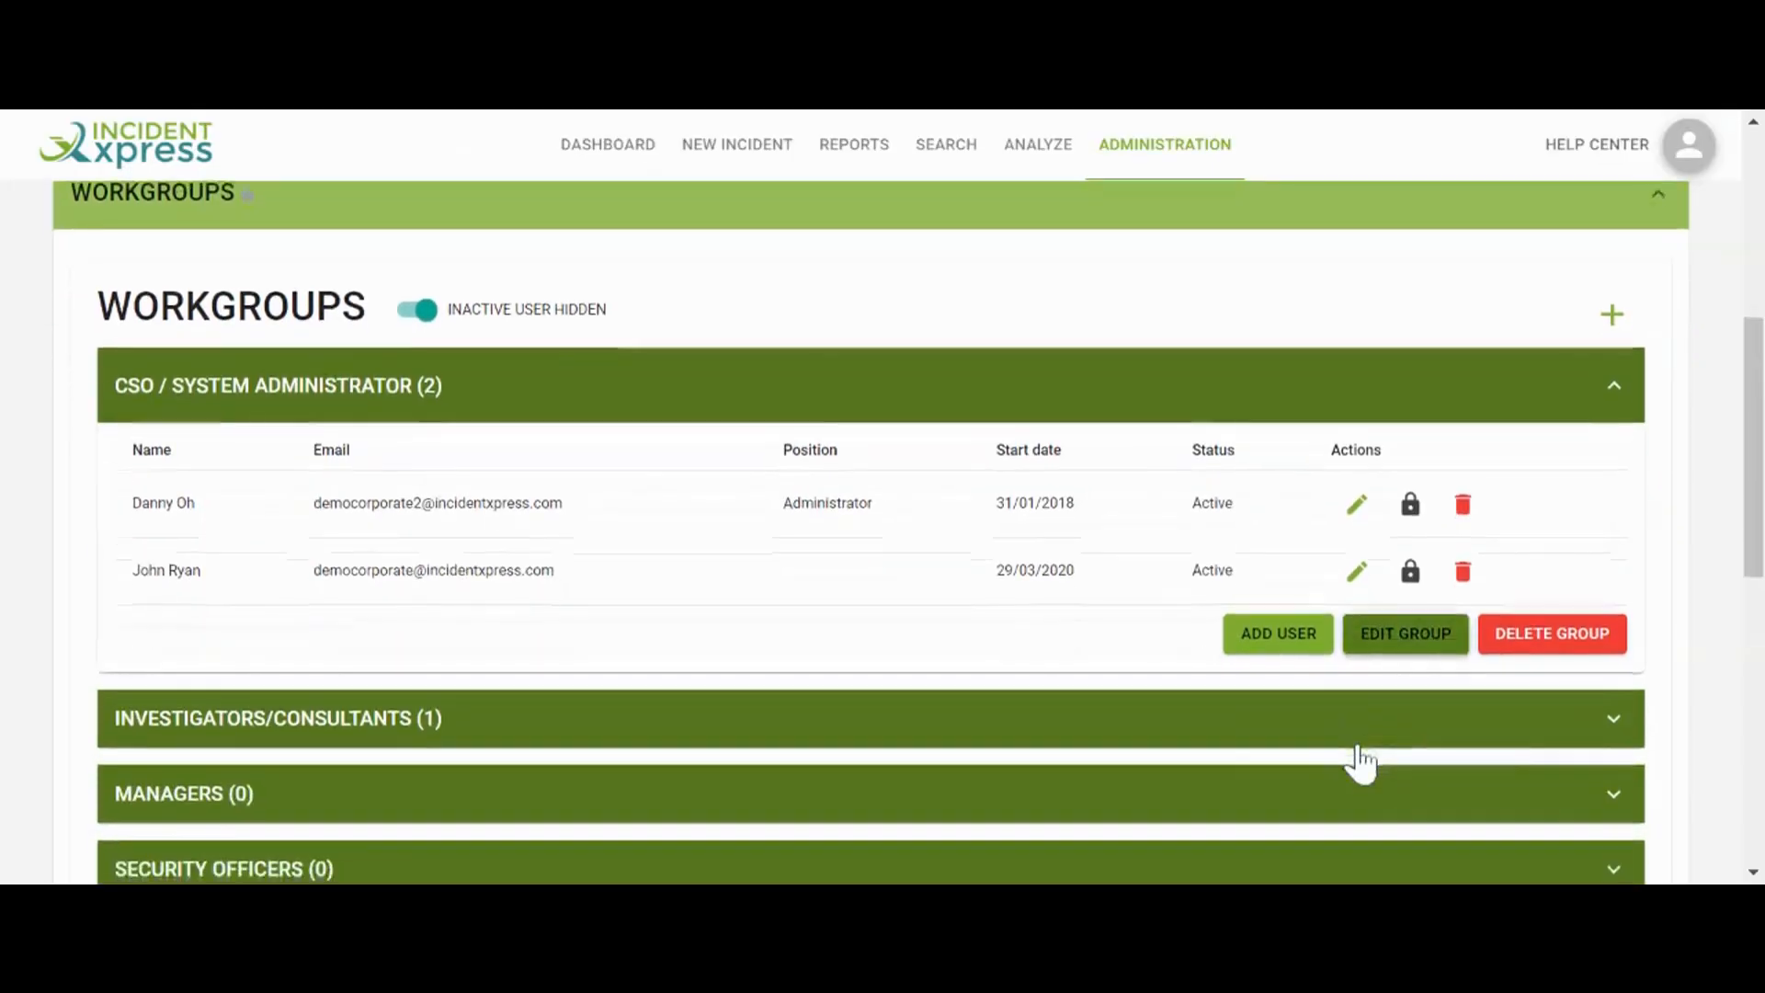
{"action": "left_click", "coordinate": [1168, 733]}
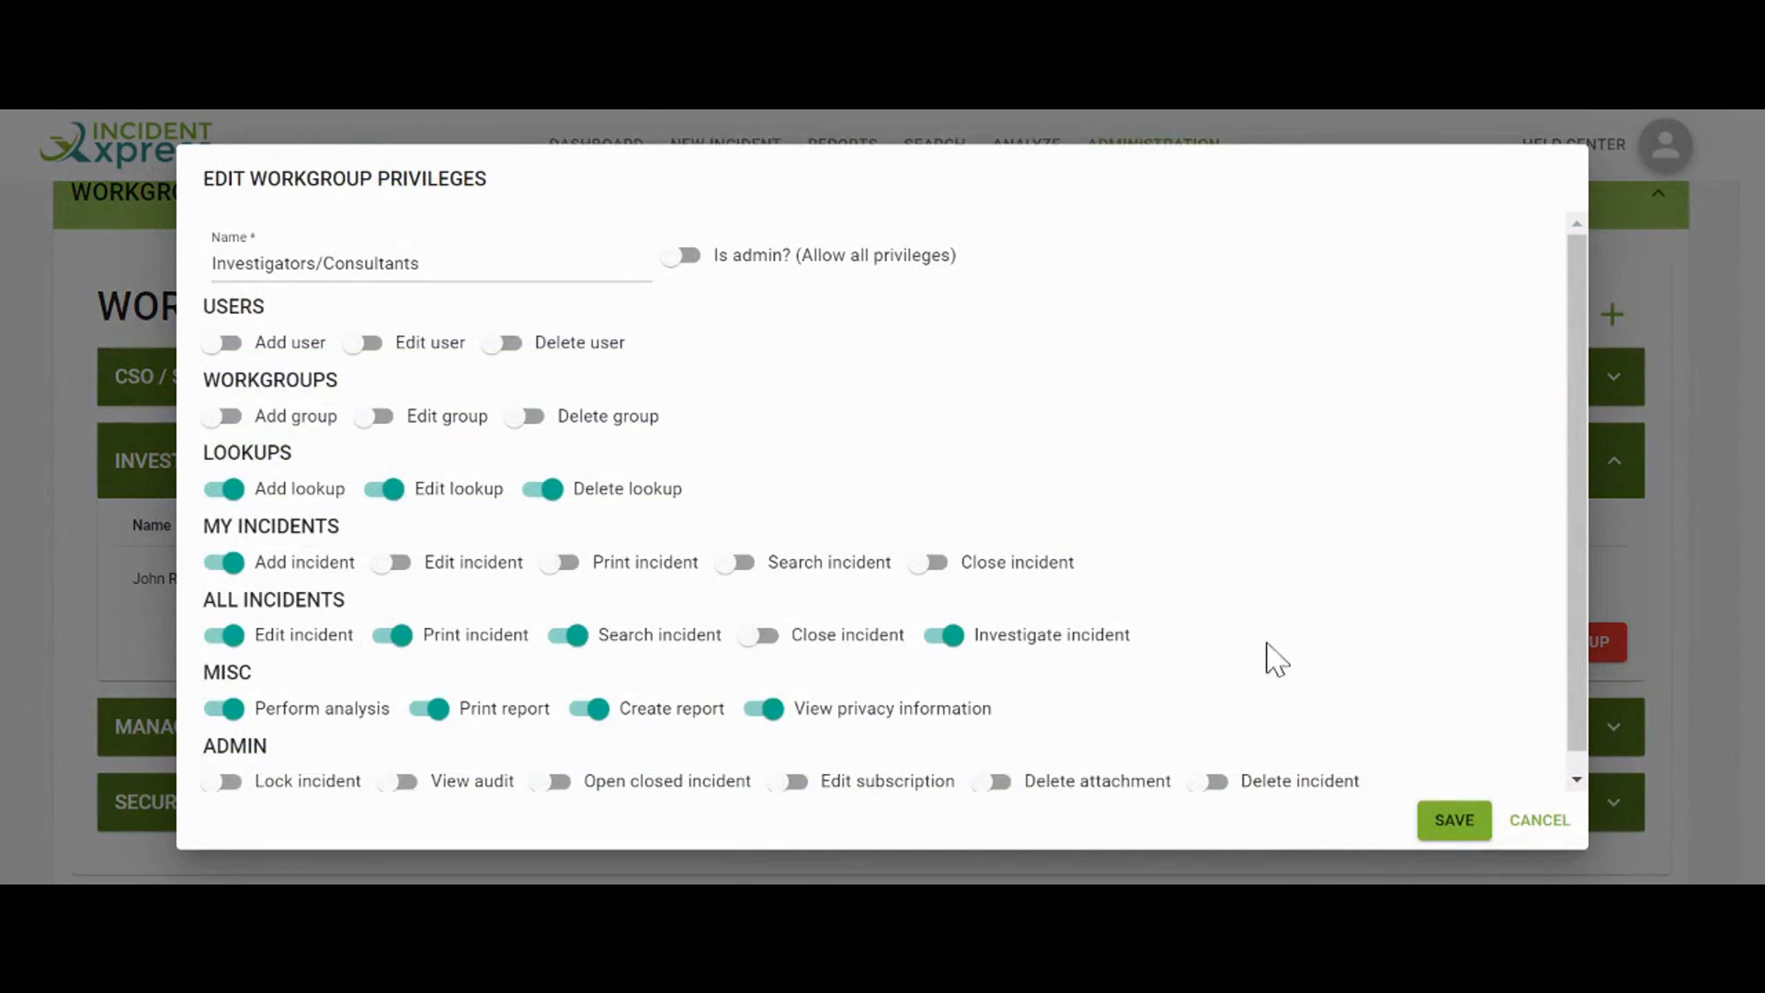
{"action": "left_click", "coordinate": [1537, 826]}
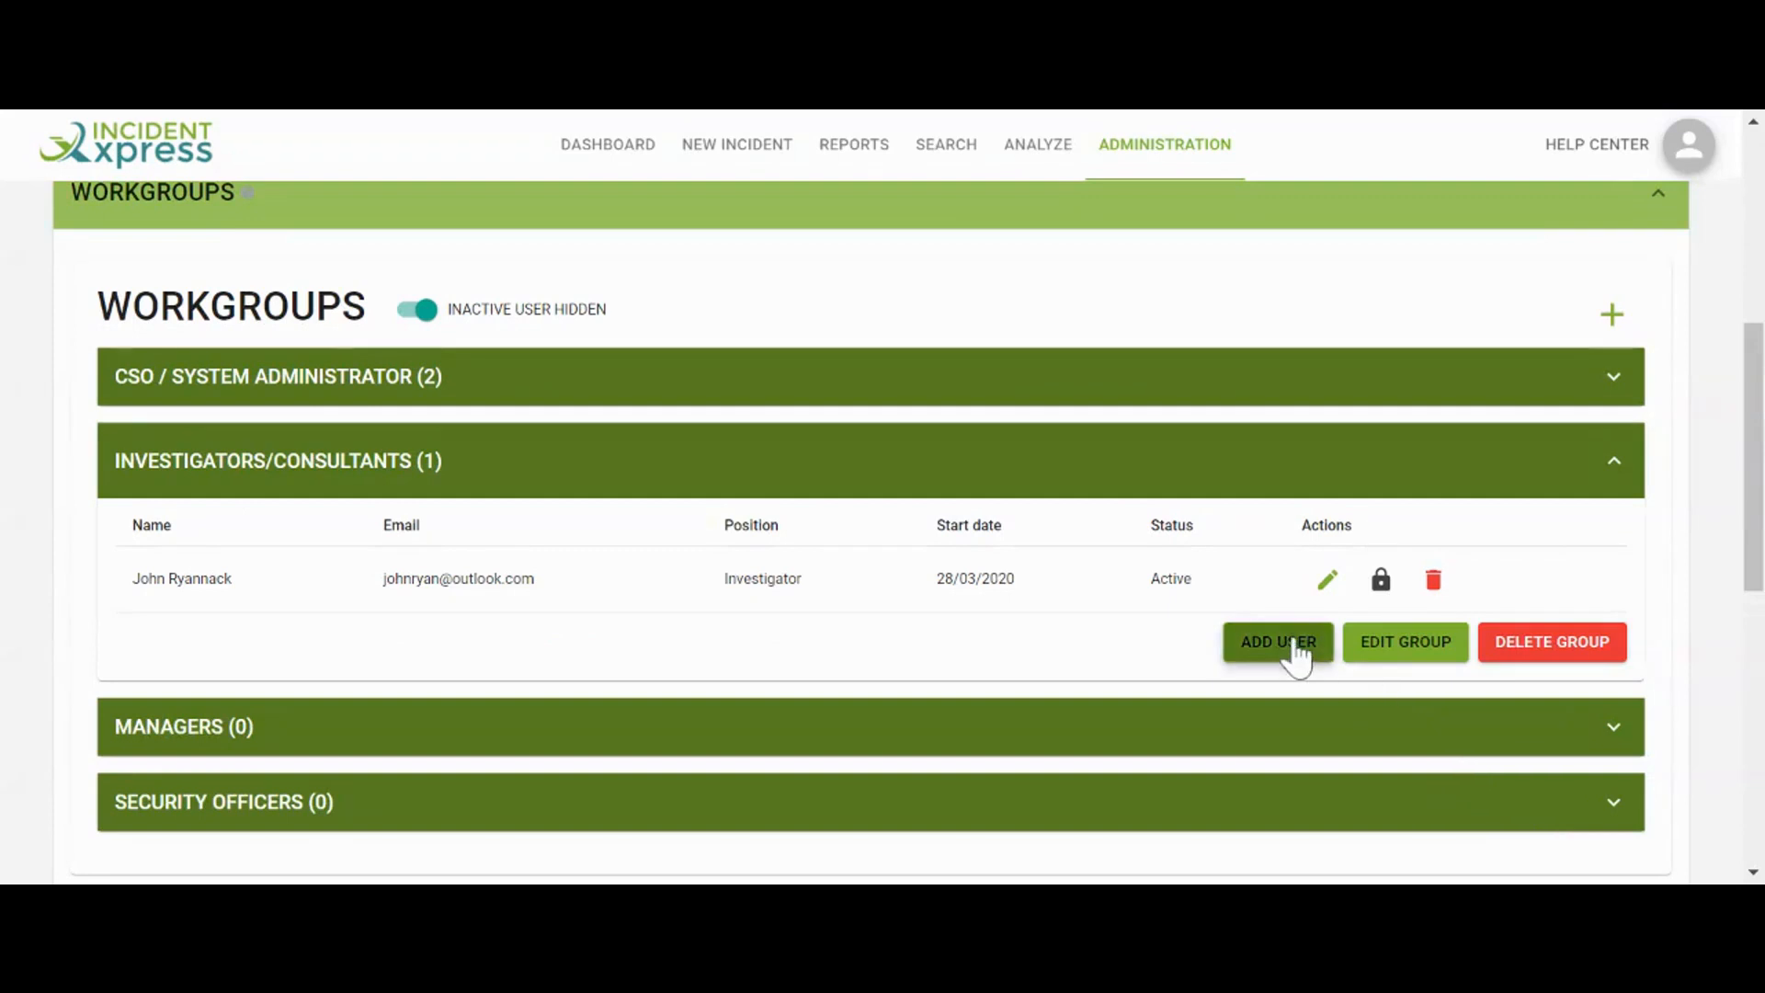
Cancel a new-user form for Investigators/Consultants, then expand the Lookups section
{"action": "left_click", "coordinate": [1287, 643]}
{"action": "left_click", "coordinate": [1540, 736]}
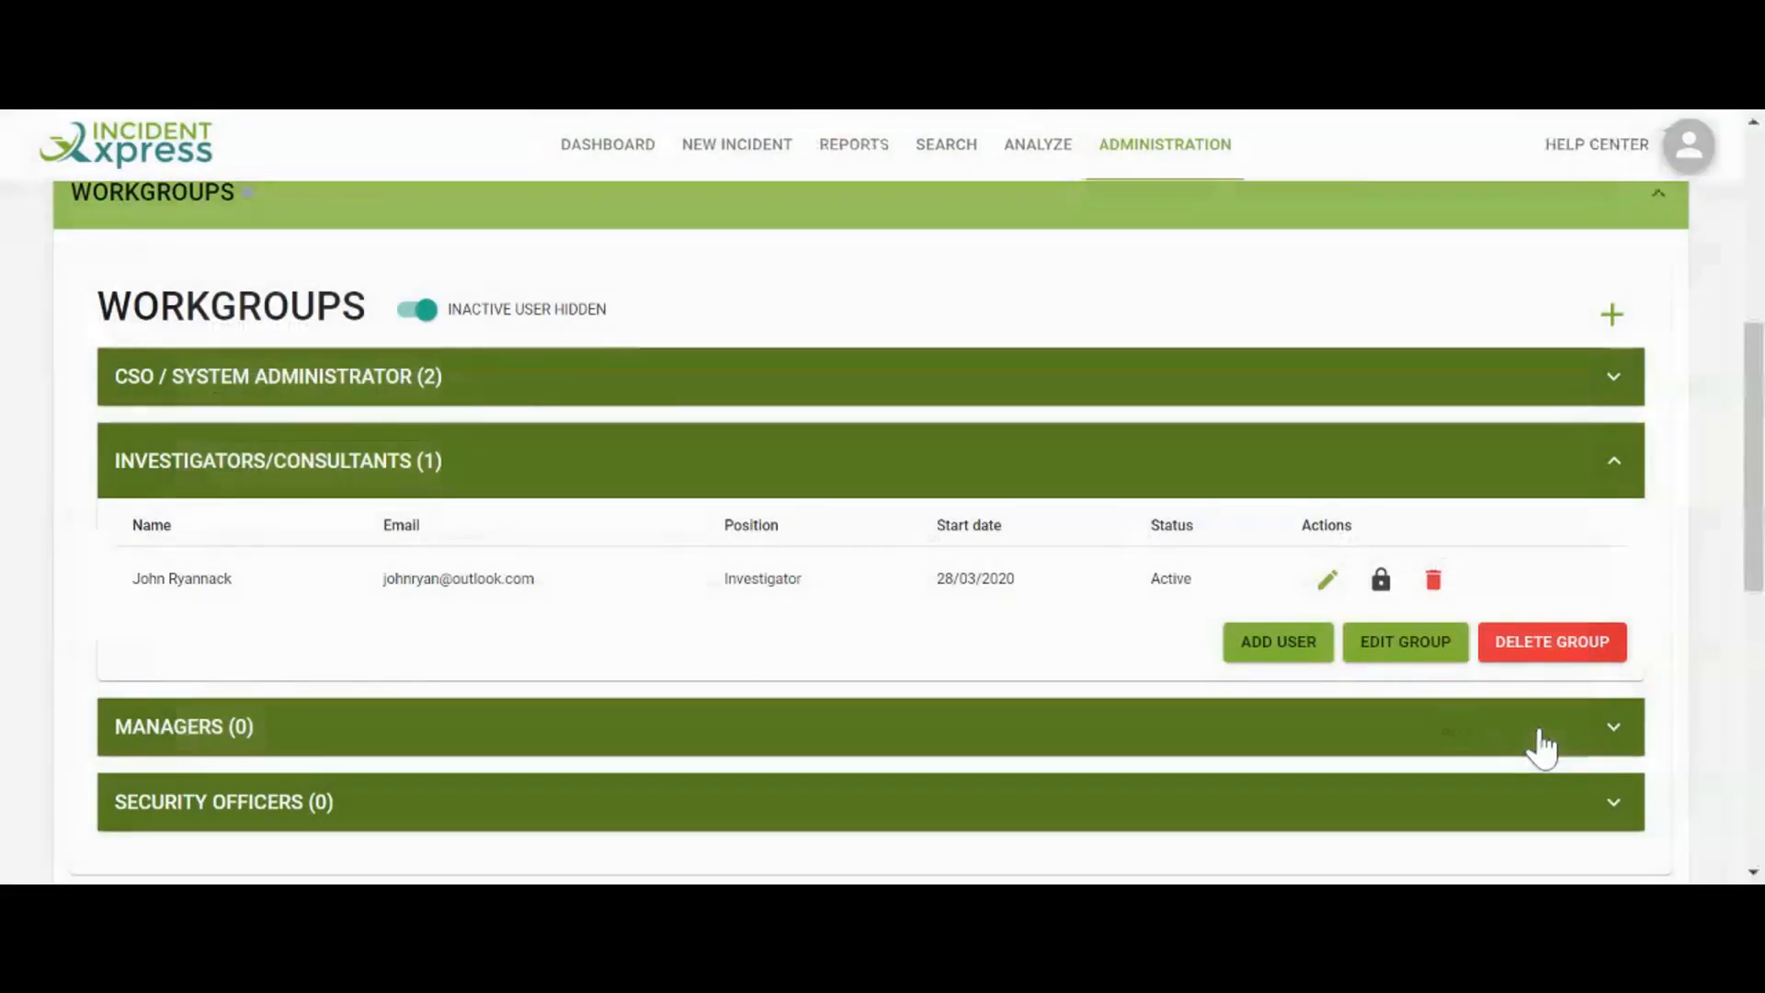
{"action": "scroll", "coordinate": [957, 512], "scroll_direction": "down", "scroll_amount": 5}
{"action": "left_click", "coordinate": [957, 513]}
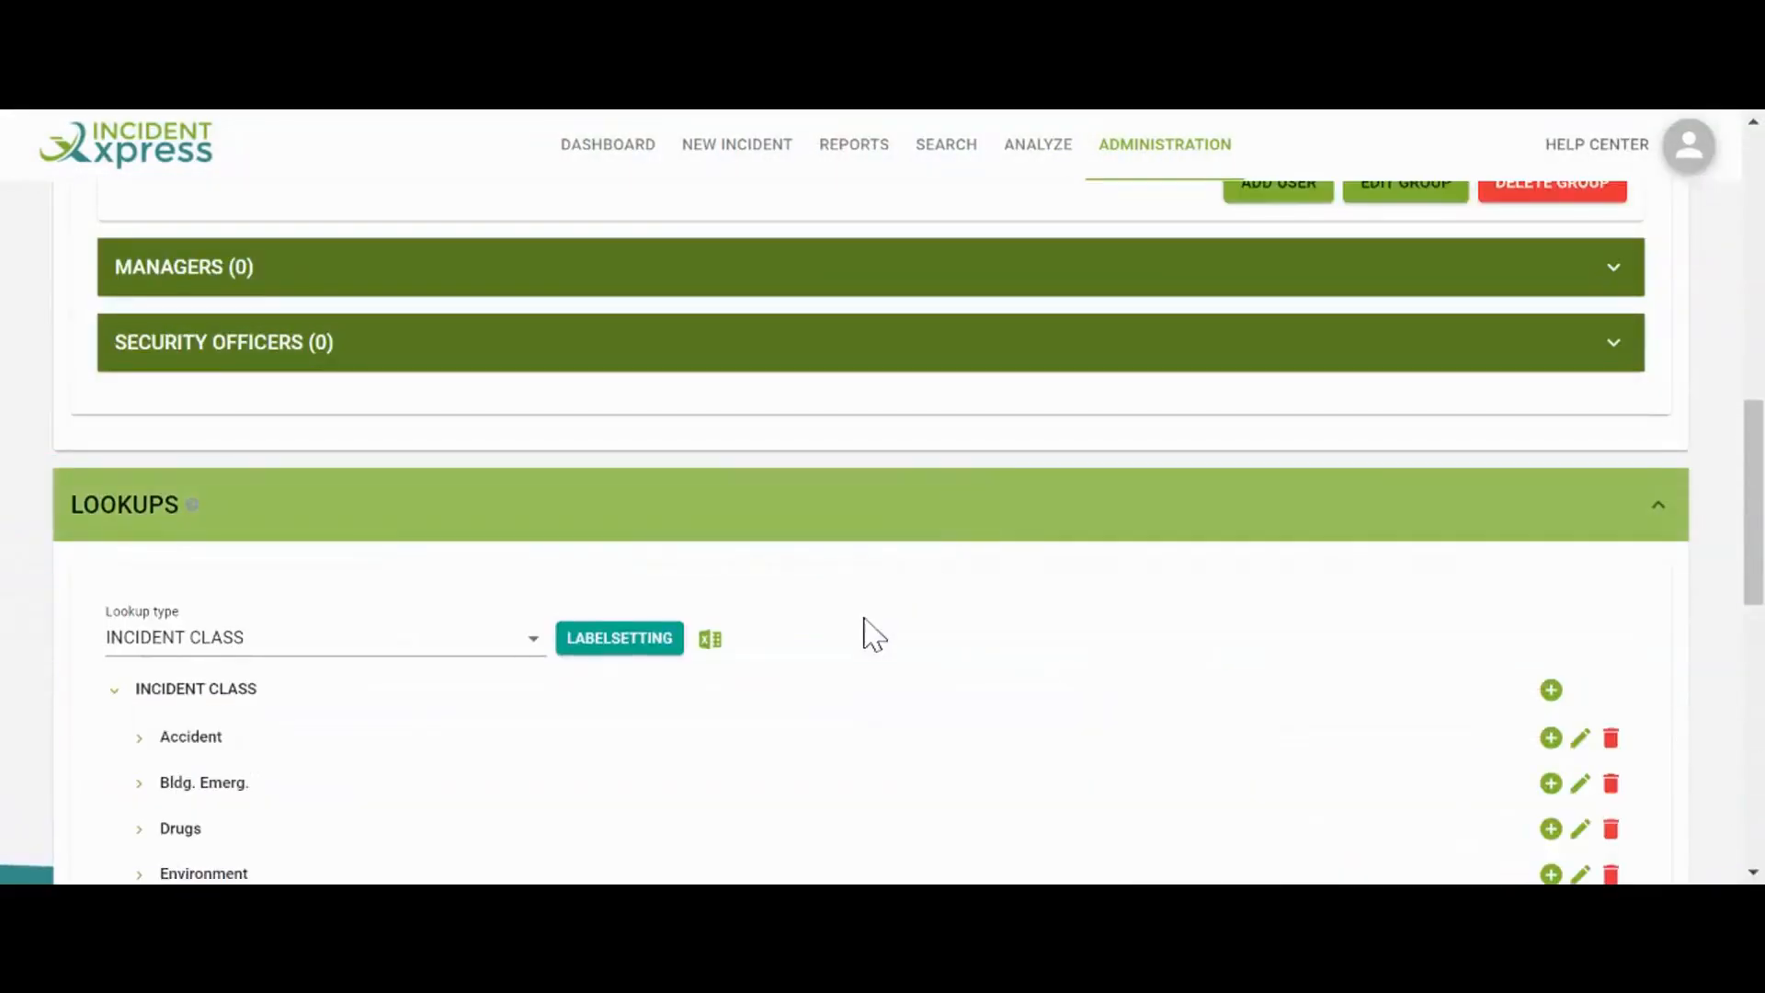
Preview the LOCATION lookup type, then switch back to INCIDENT CLASS
{"action": "scroll", "coordinate": [867, 631], "scroll_direction": "down", "scroll_amount": 3}
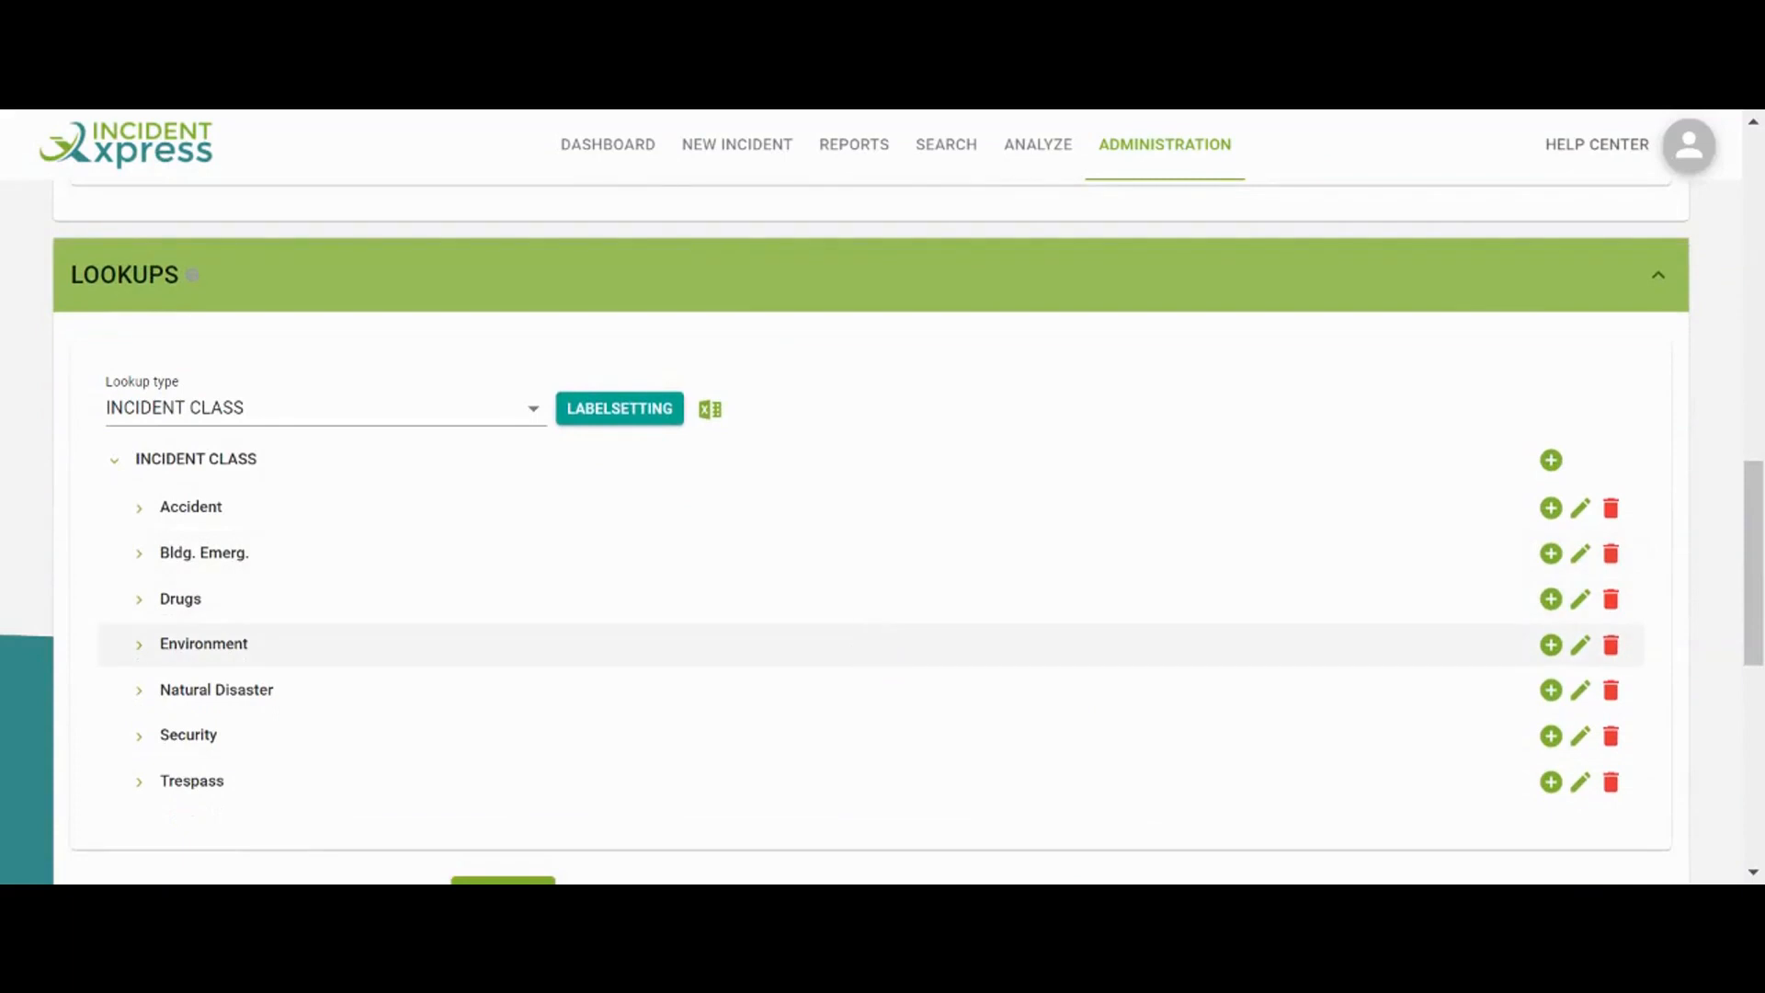
{"action": "left_click", "coordinate": [487, 416]}
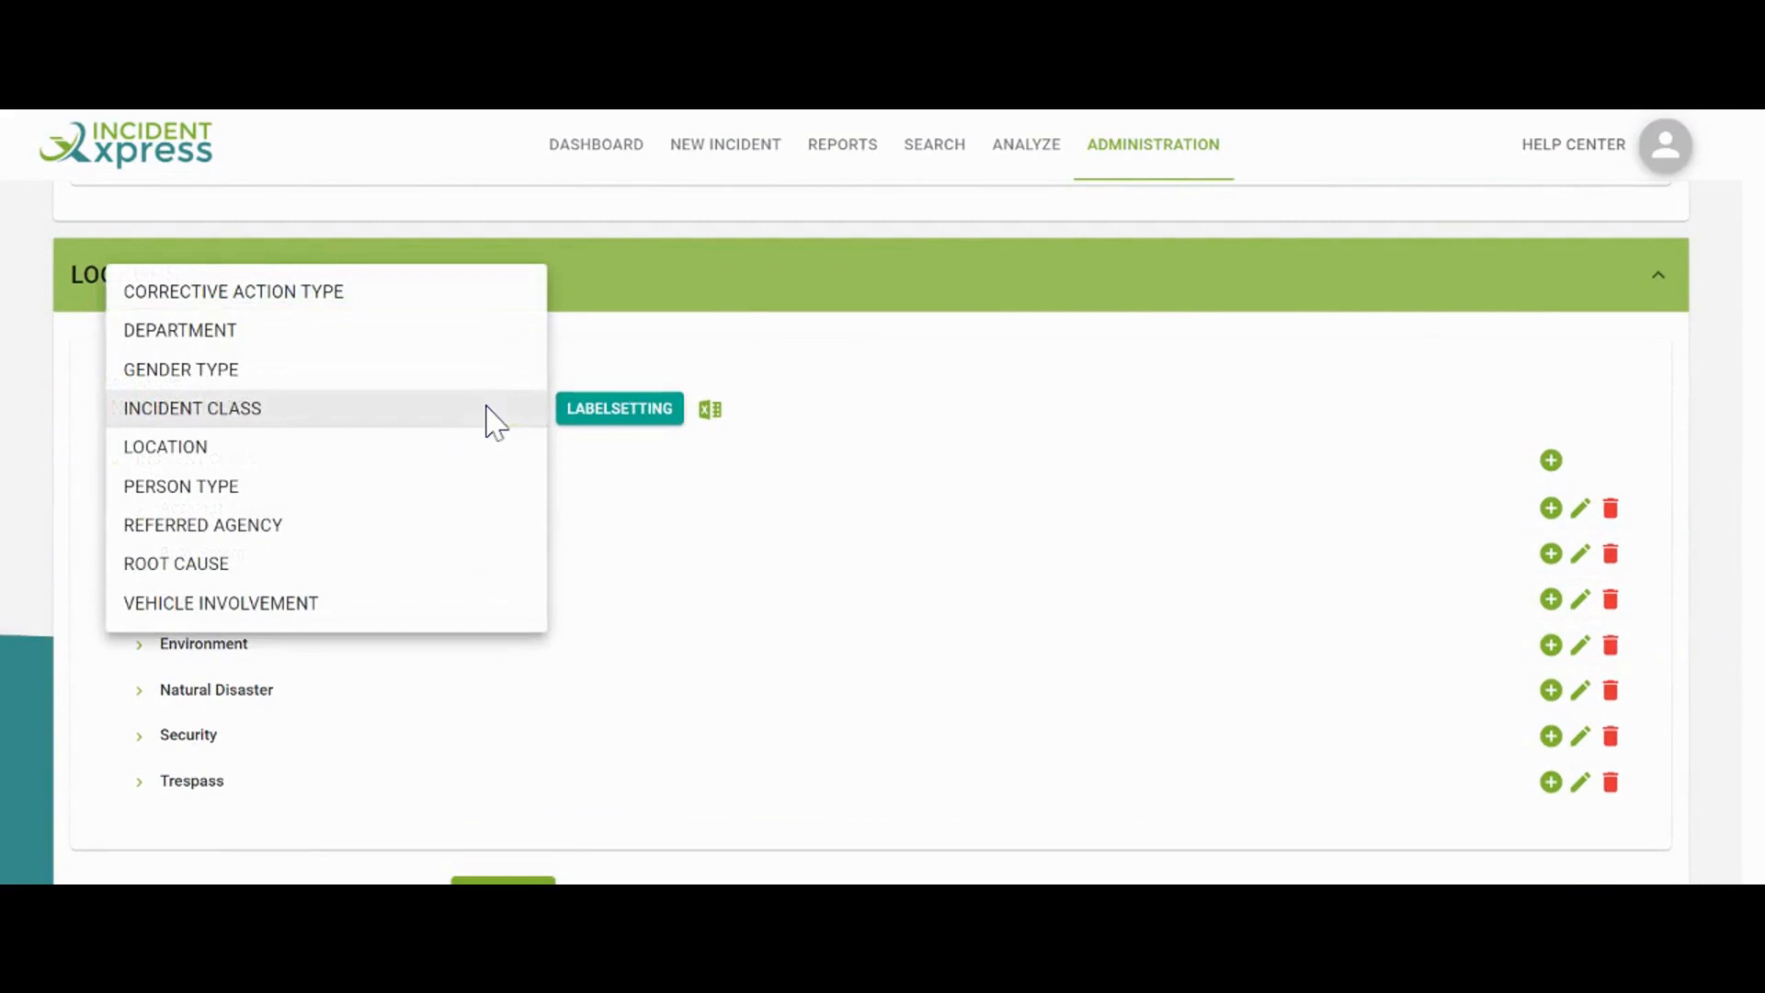
{"action": "left_click", "coordinate": [395, 459]}
{"action": "left_click", "coordinate": [443, 420]}
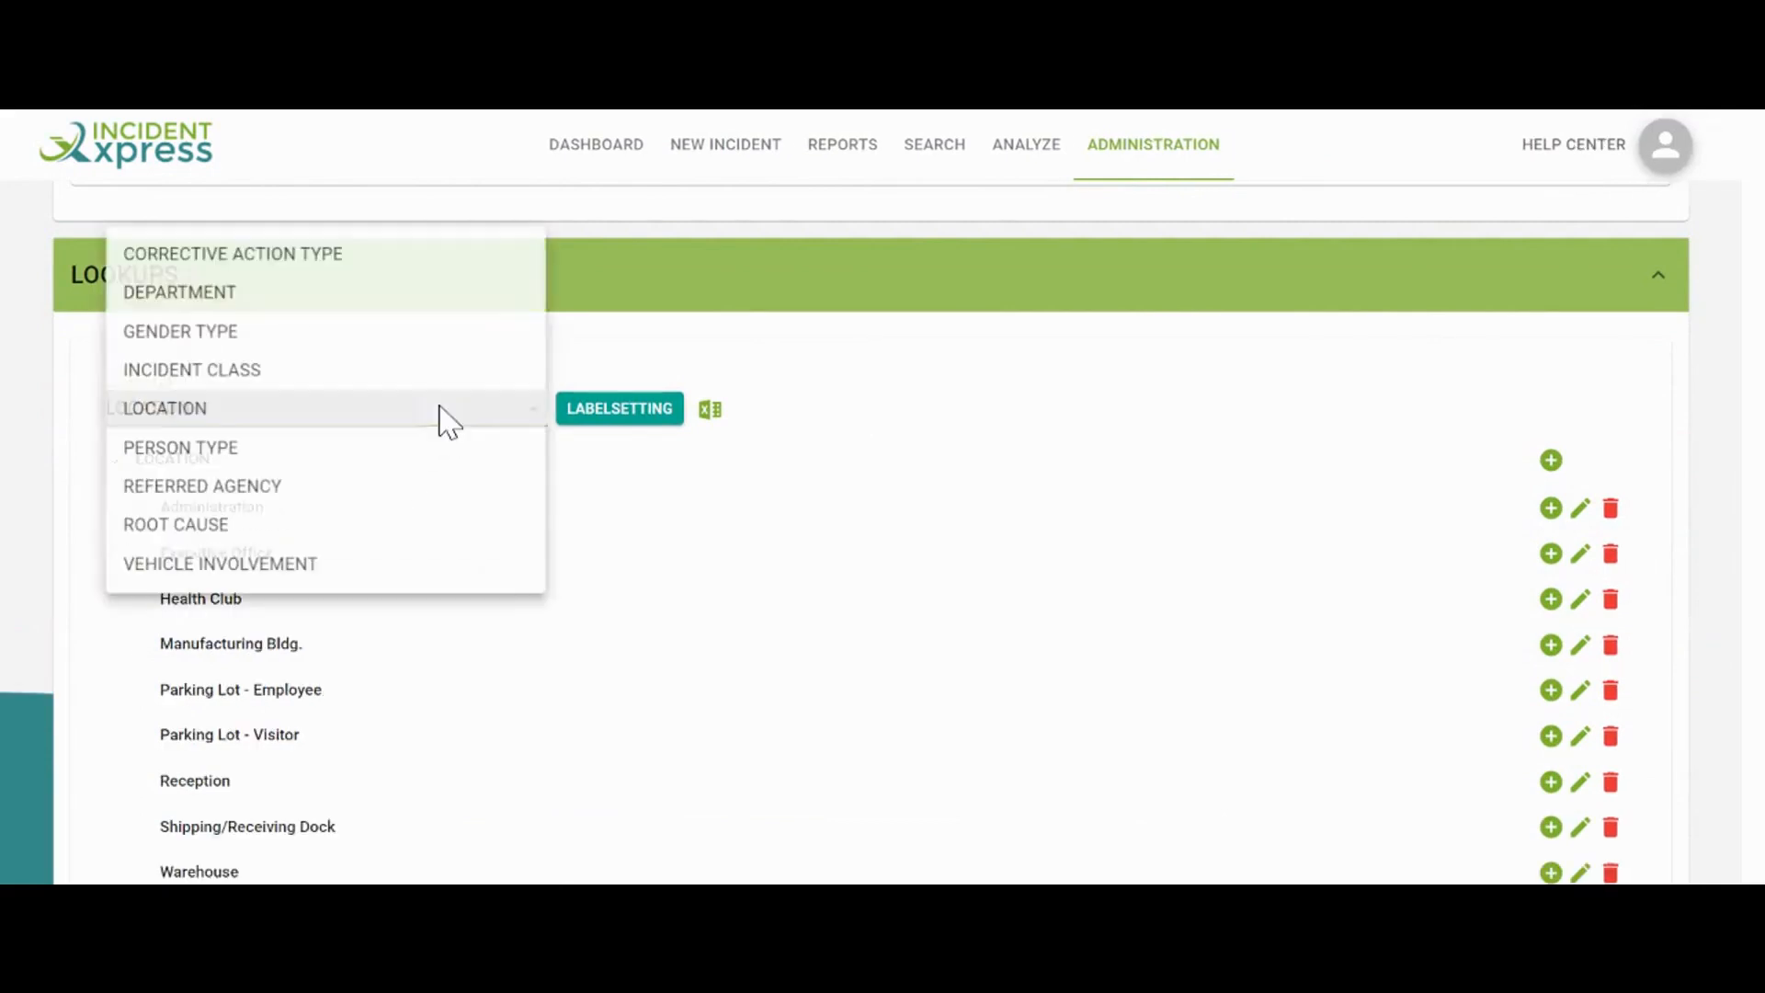
{"action": "left_click", "coordinate": [338, 373]}
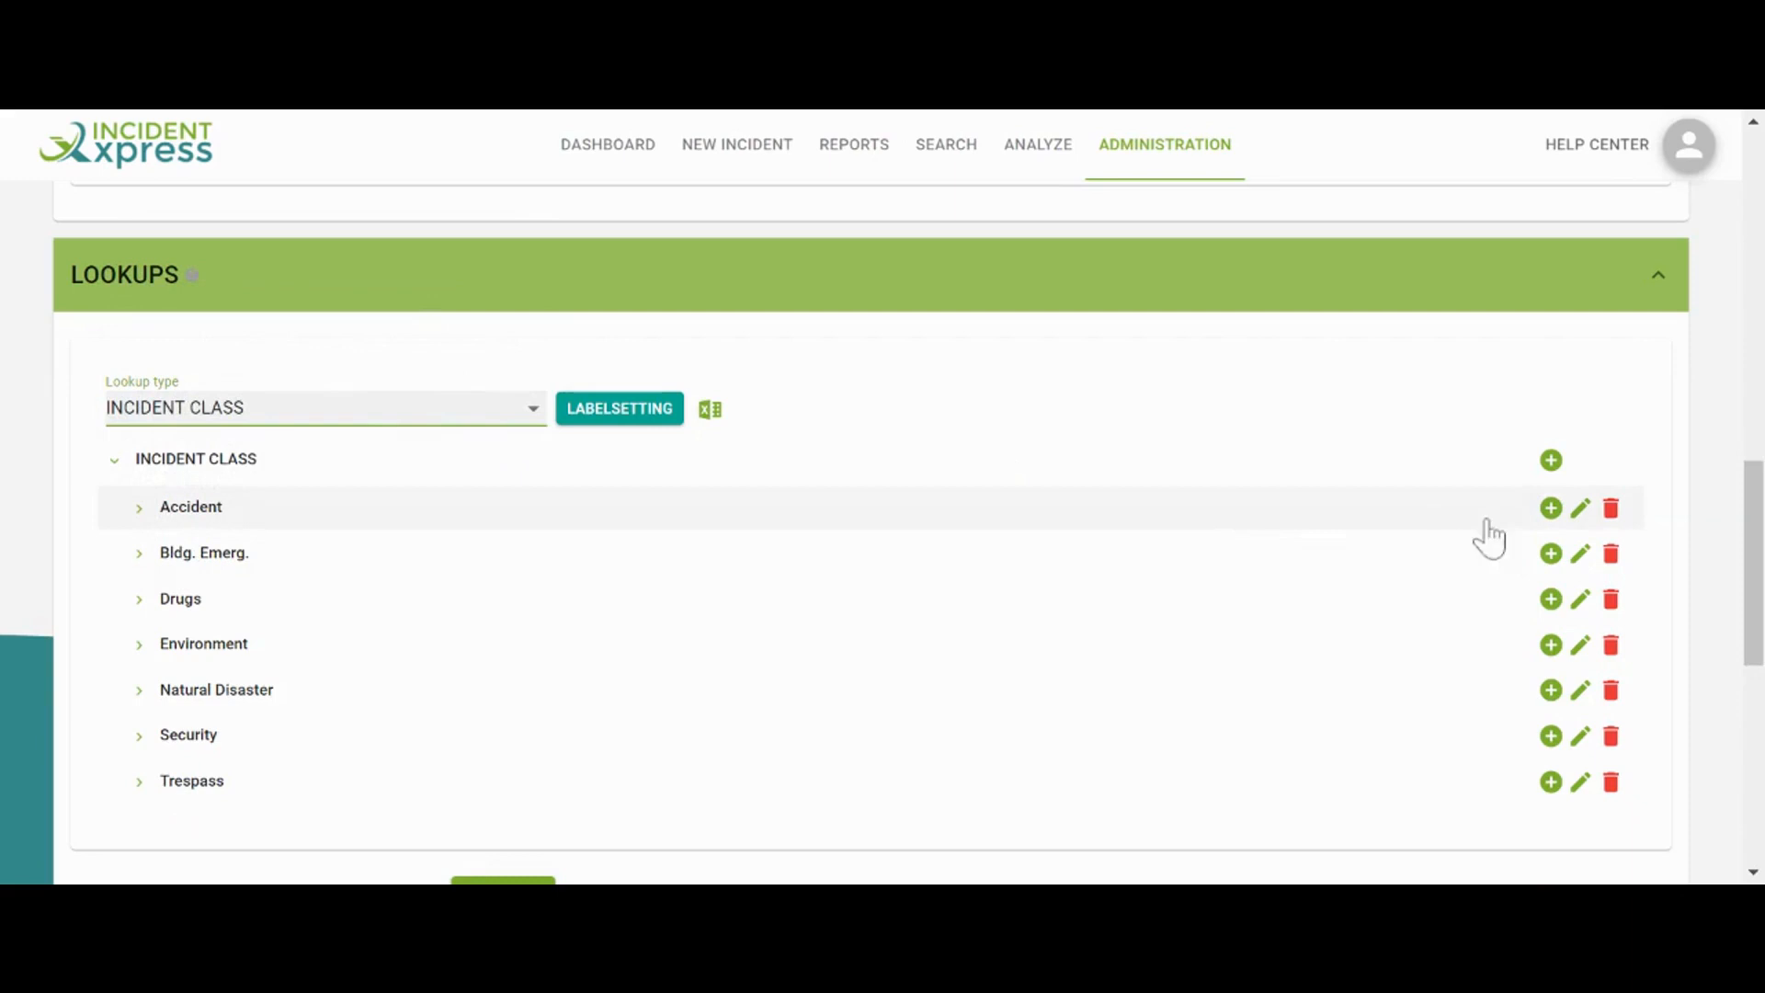
Open the Accident and Bldg. Emerg. classes for editing and close both unchanged
{"action": "left_click", "coordinate": [1579, 511]}
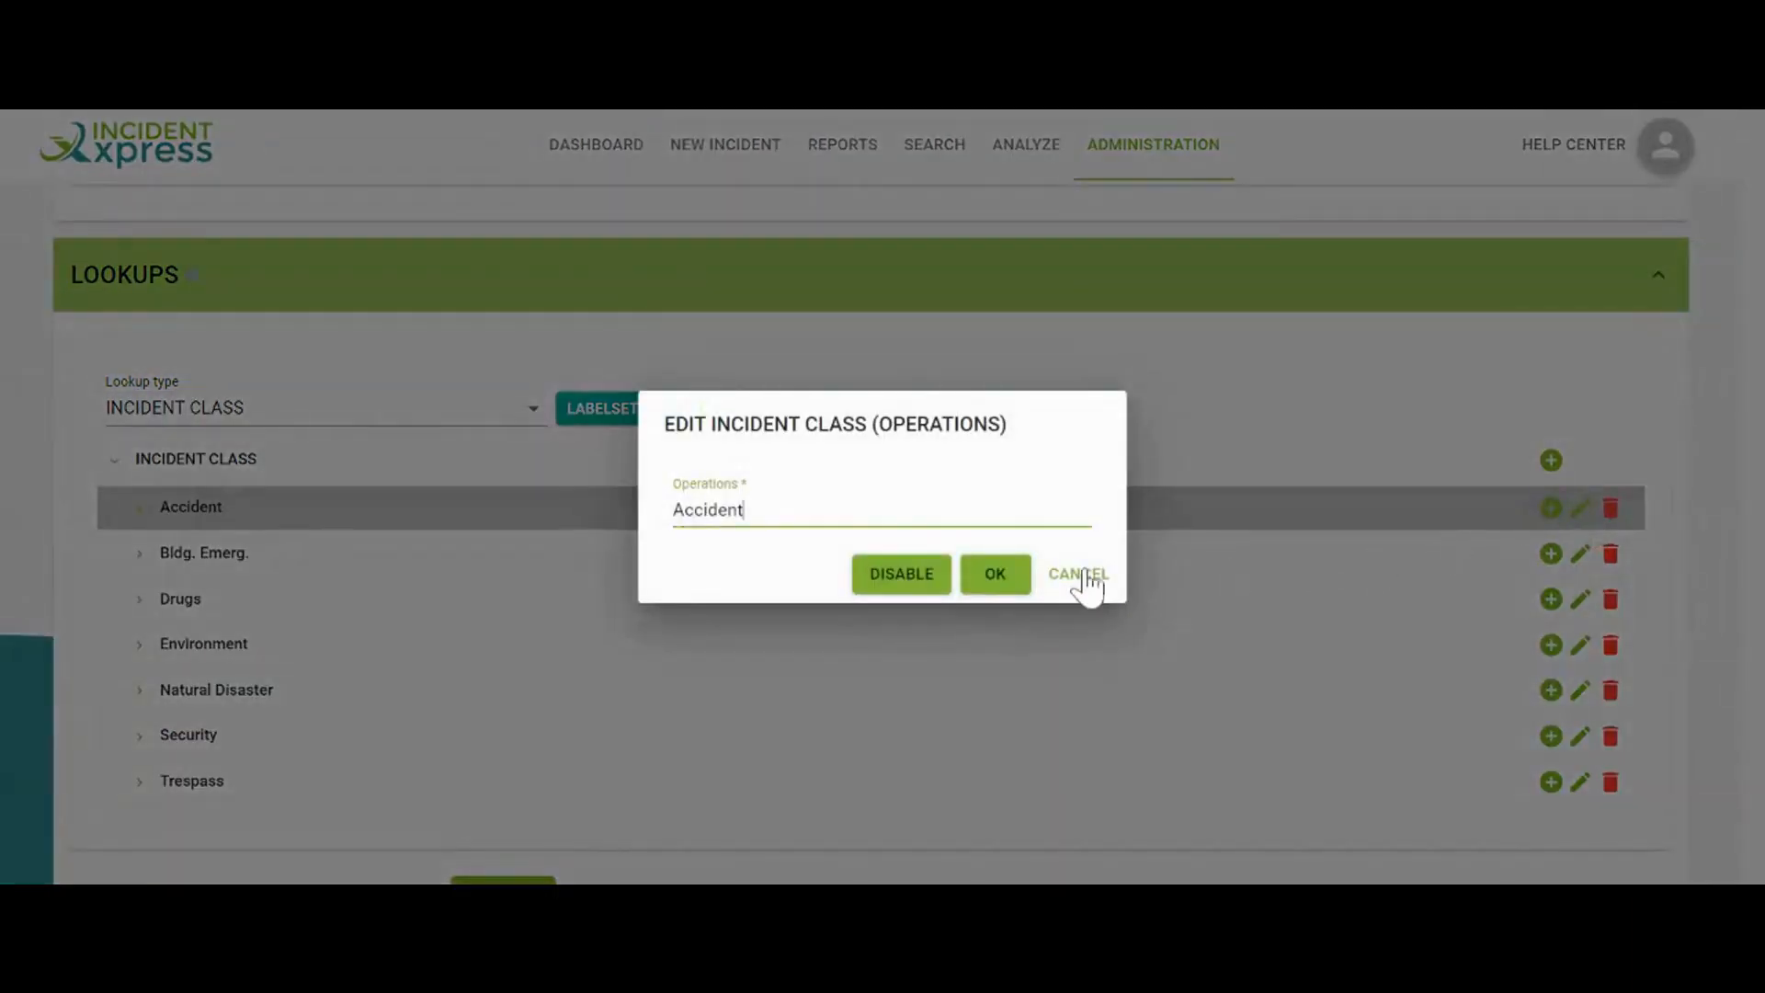
{"action": "left_click", "coordinate": [1085, 577]}
{"action": "left_click", "coordinate": [1579, 554]}
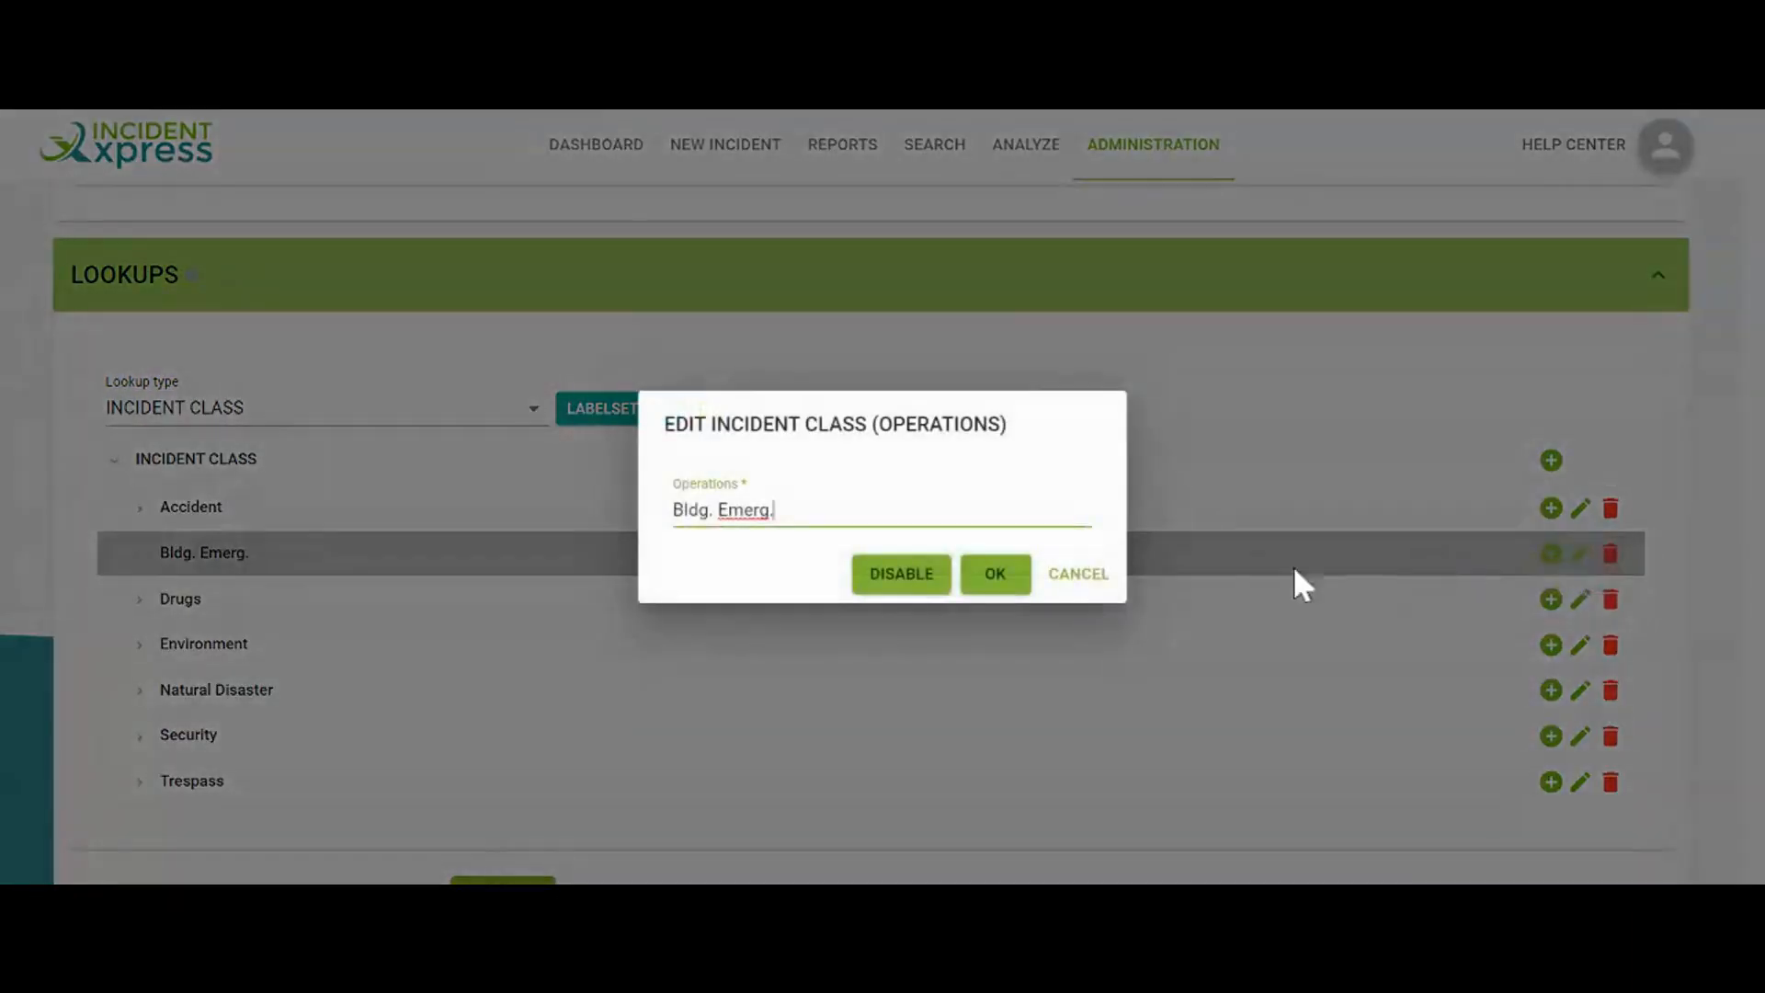
{"action": "left_click", "coordinate": [1083, 577]}
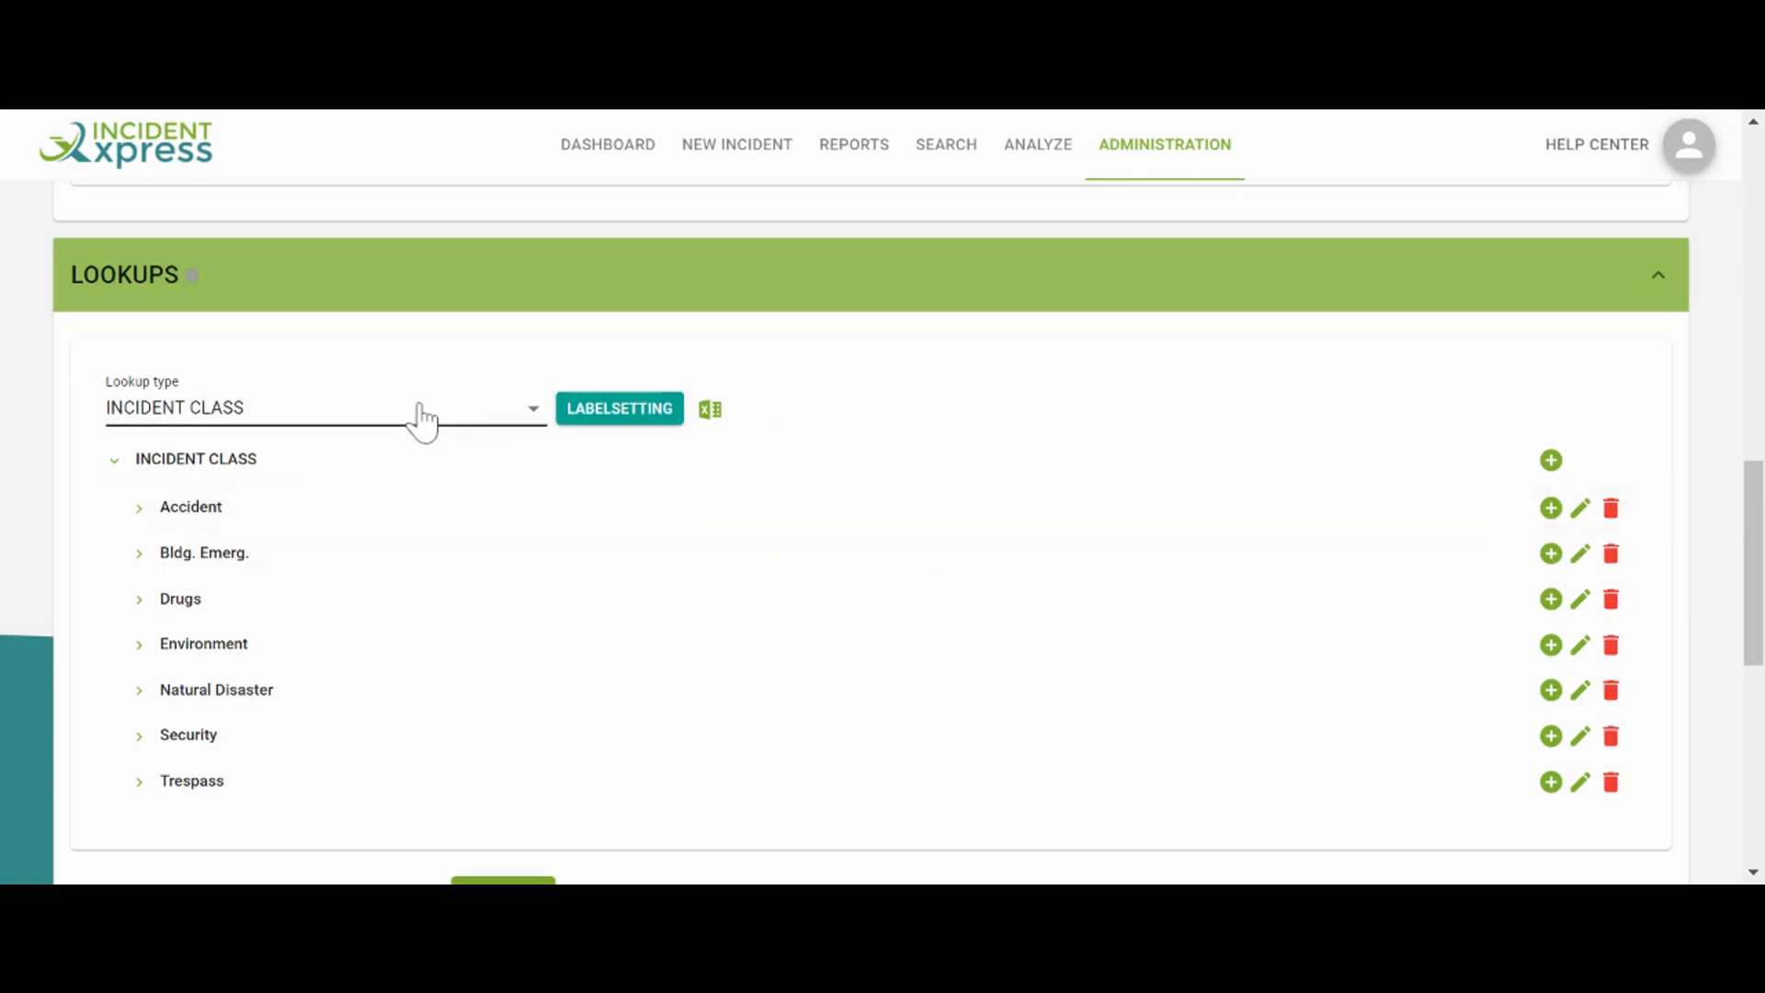
Confirm the Incident Class level labels and expand Accident > Vehicle to show Property damage
{"action": "left_click", "coordinate": [646, 415]}
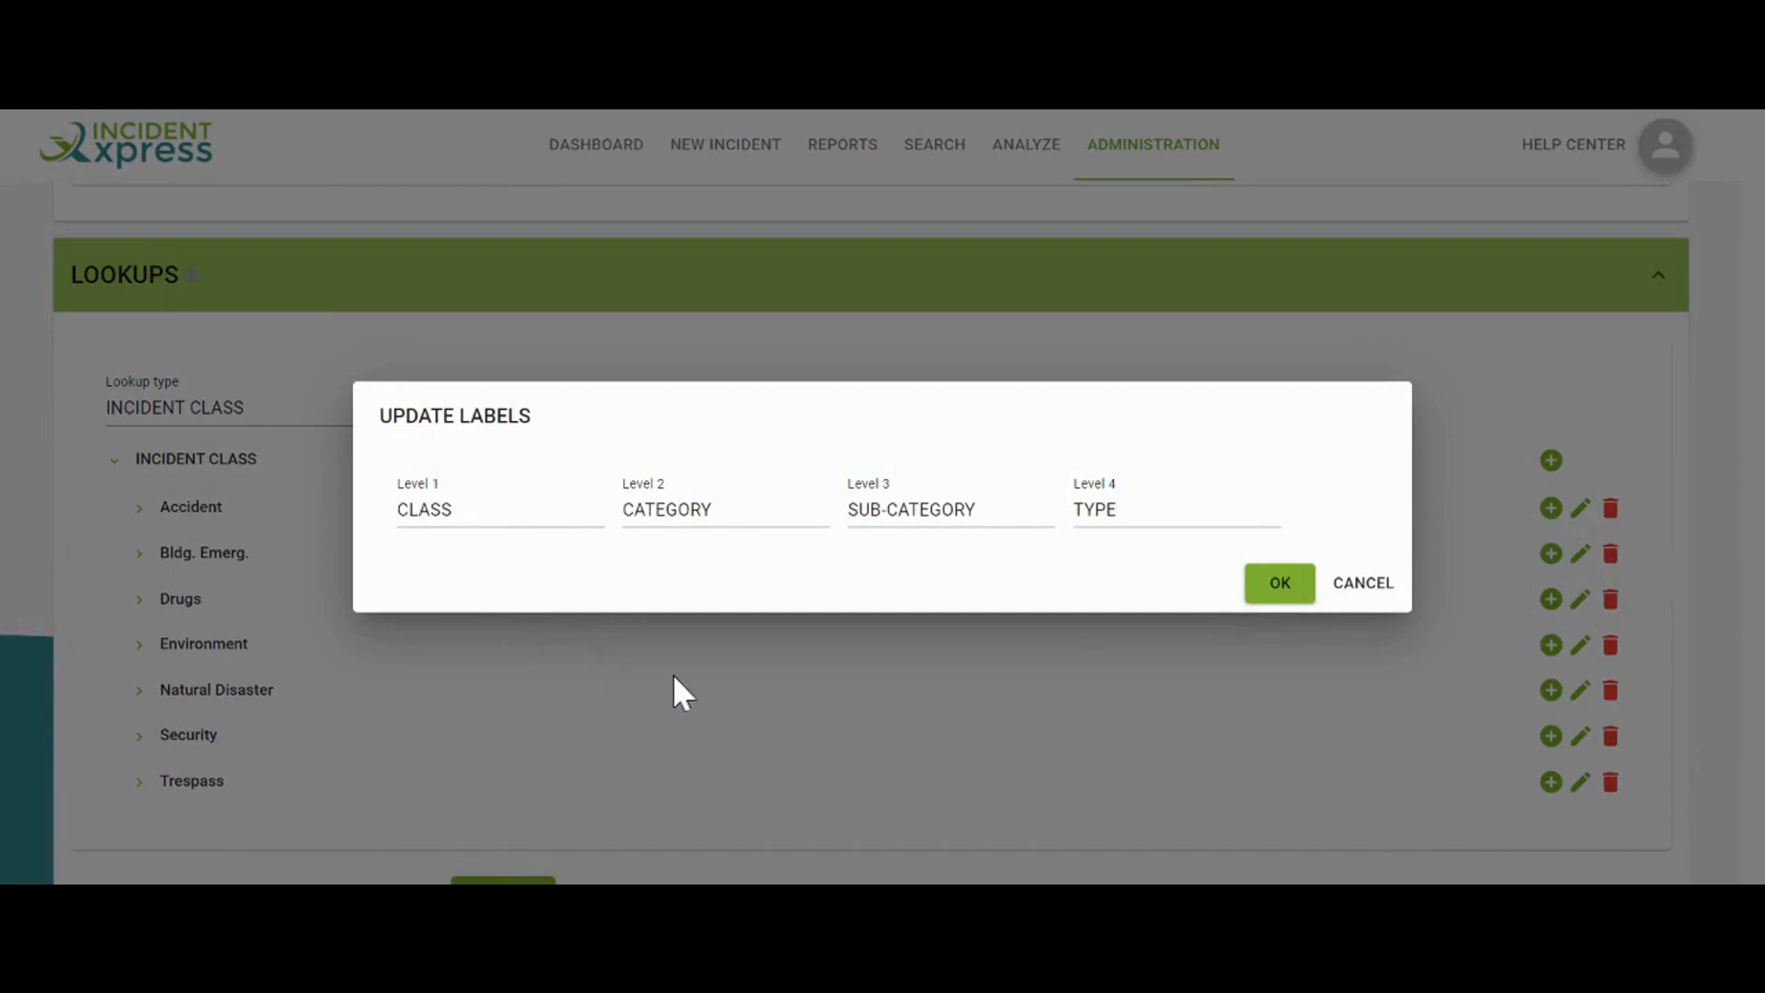
{"action": "left_click", "coordinate": [1186, 515]}
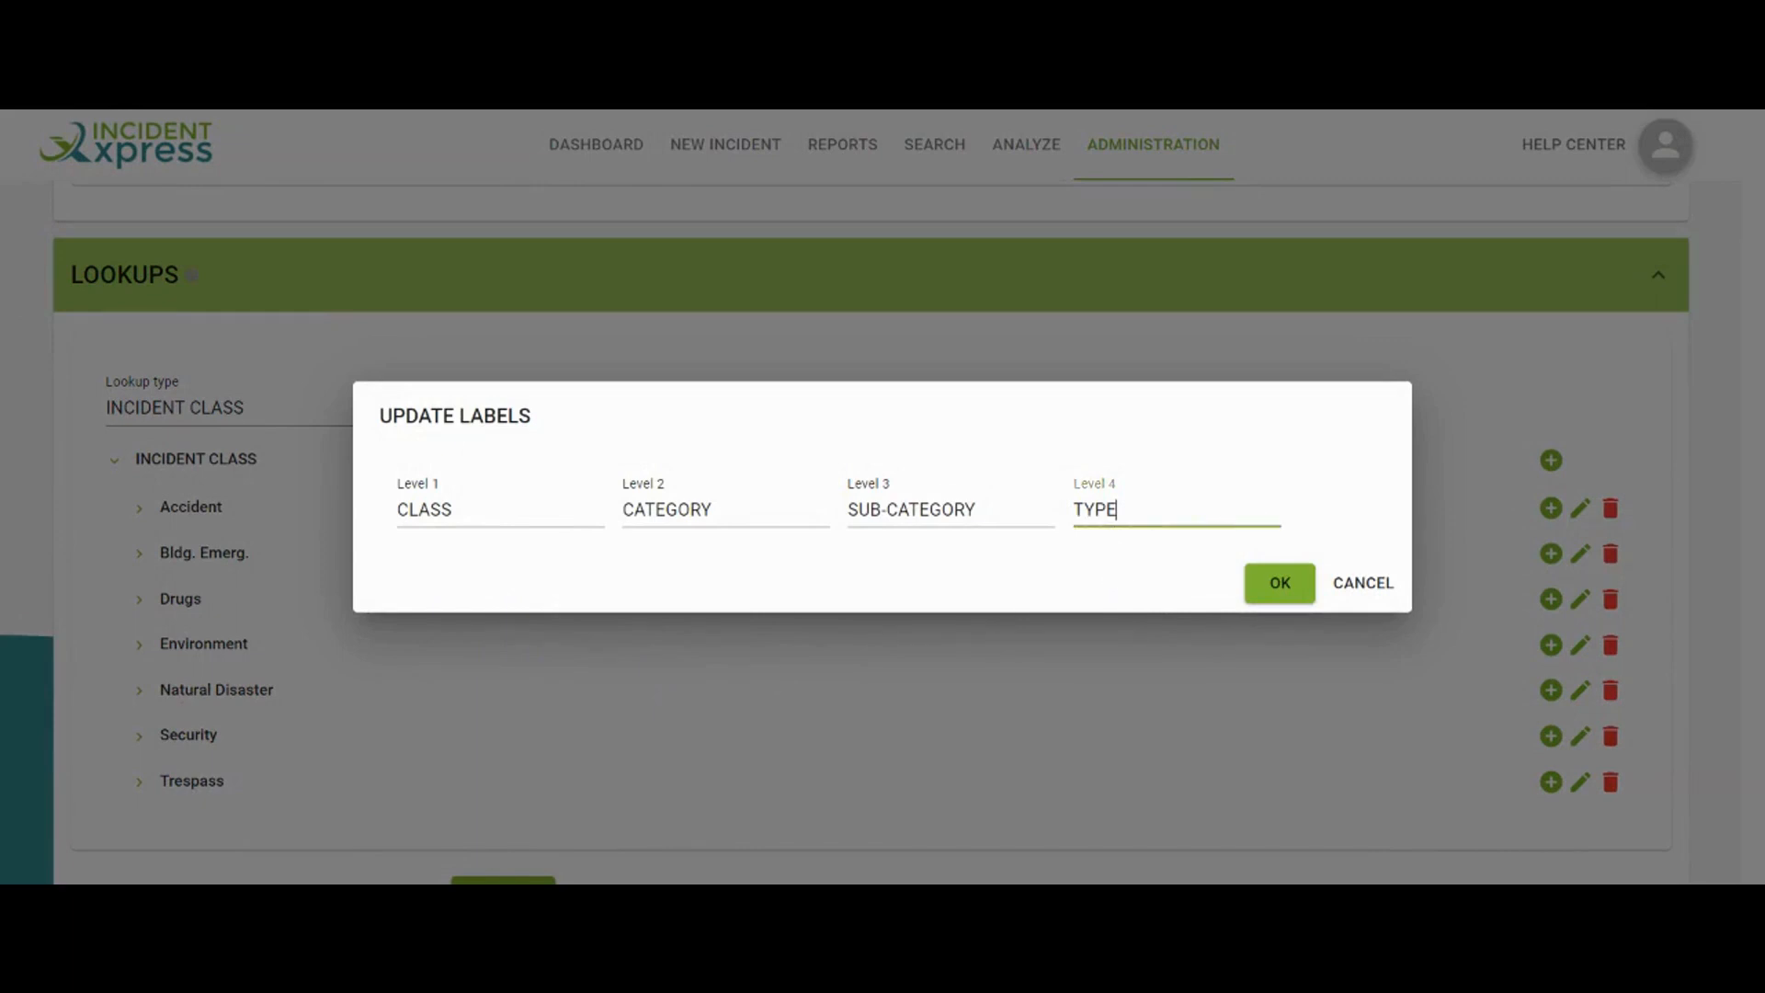
{"action": "left_click", "coordinate": [1279, 584]}
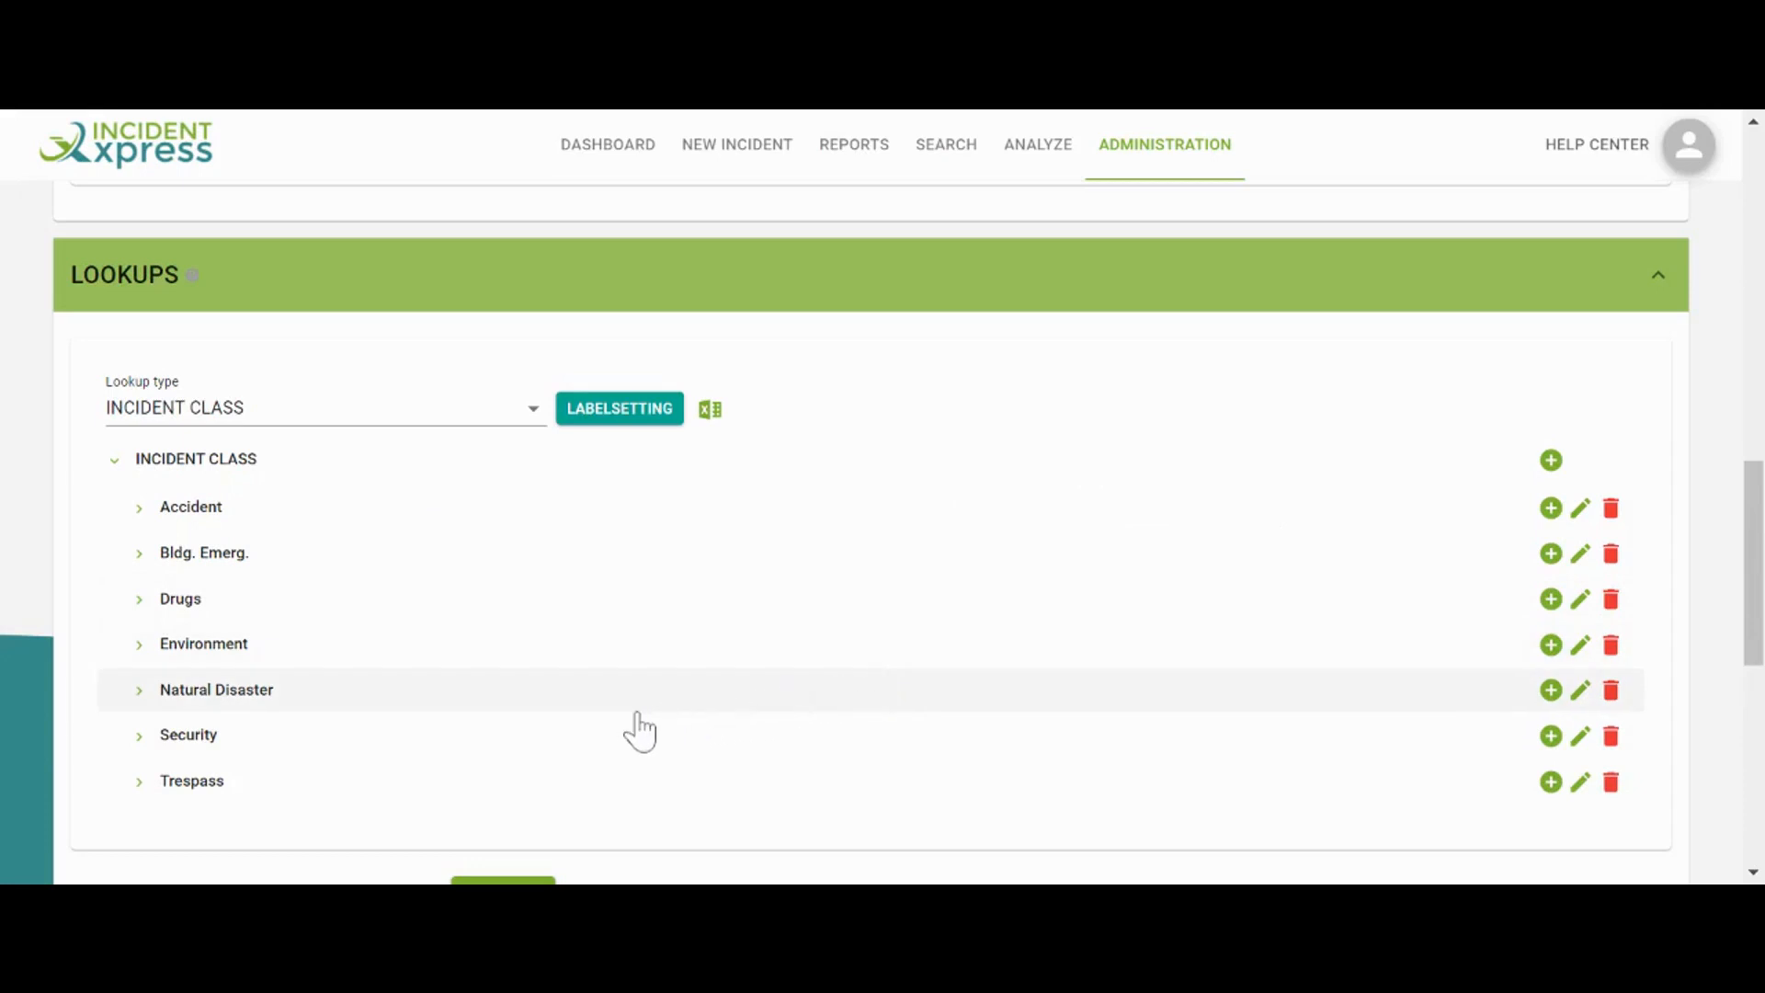
{"action": "left_click", "coordinate": [140, 511]}
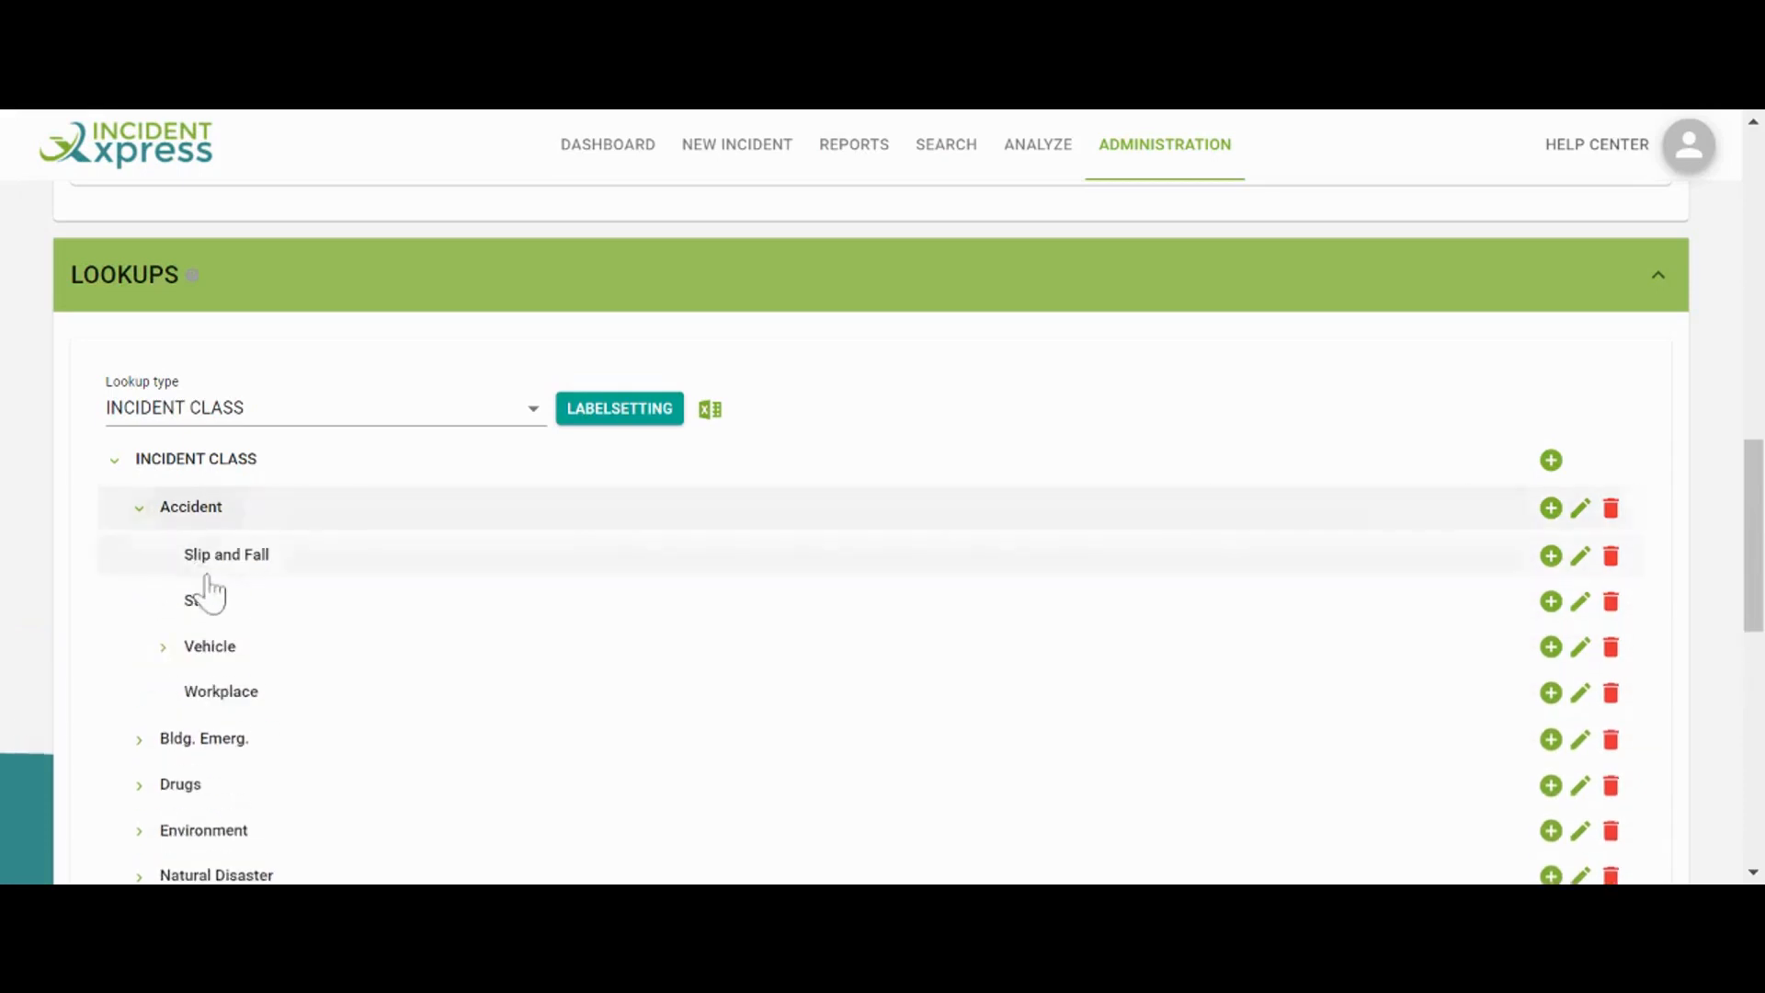
{"action": "left_click", "coordinate": [165, 648]}
{"action": "scroll", "coordinate": [312, 643], "scroll_direction": "down", "scroll_amount": 1}
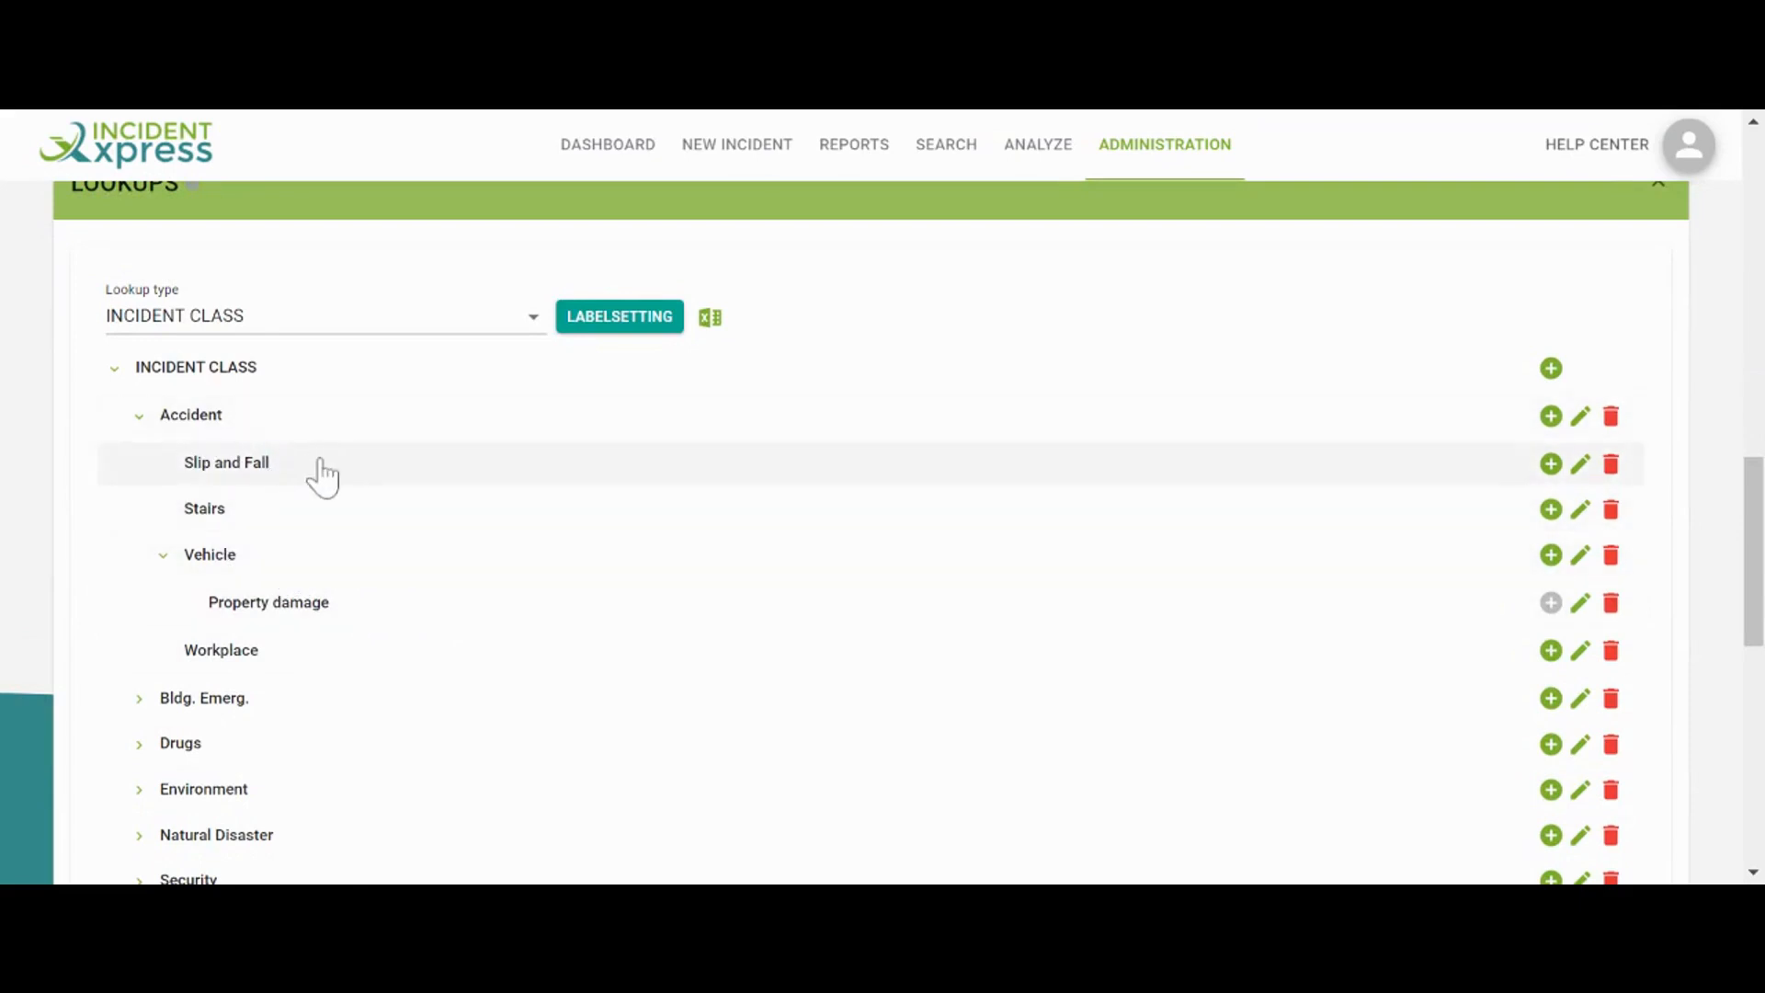
Set the lookup type to LOCATION, cancel its level labels, and expand Email Notifications
{"action": "left_click", "coordinate": [379, 324]}
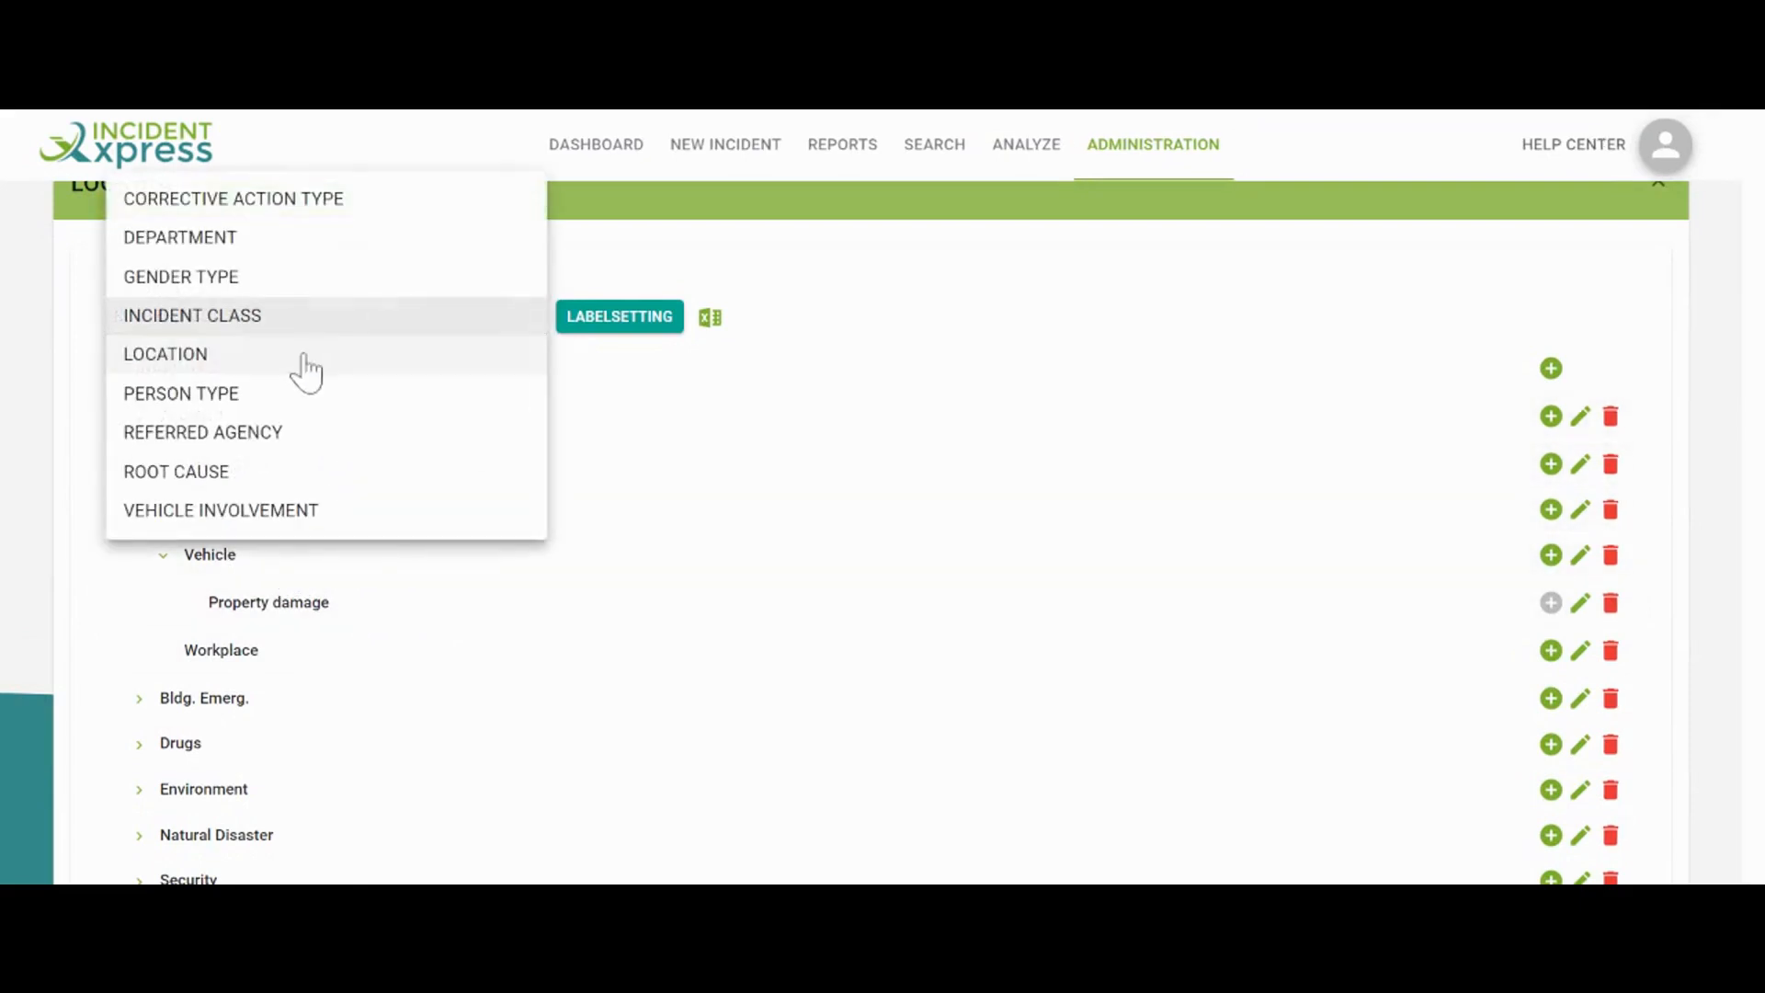
{"action": "left_click", "coordinate": [299, 354]}
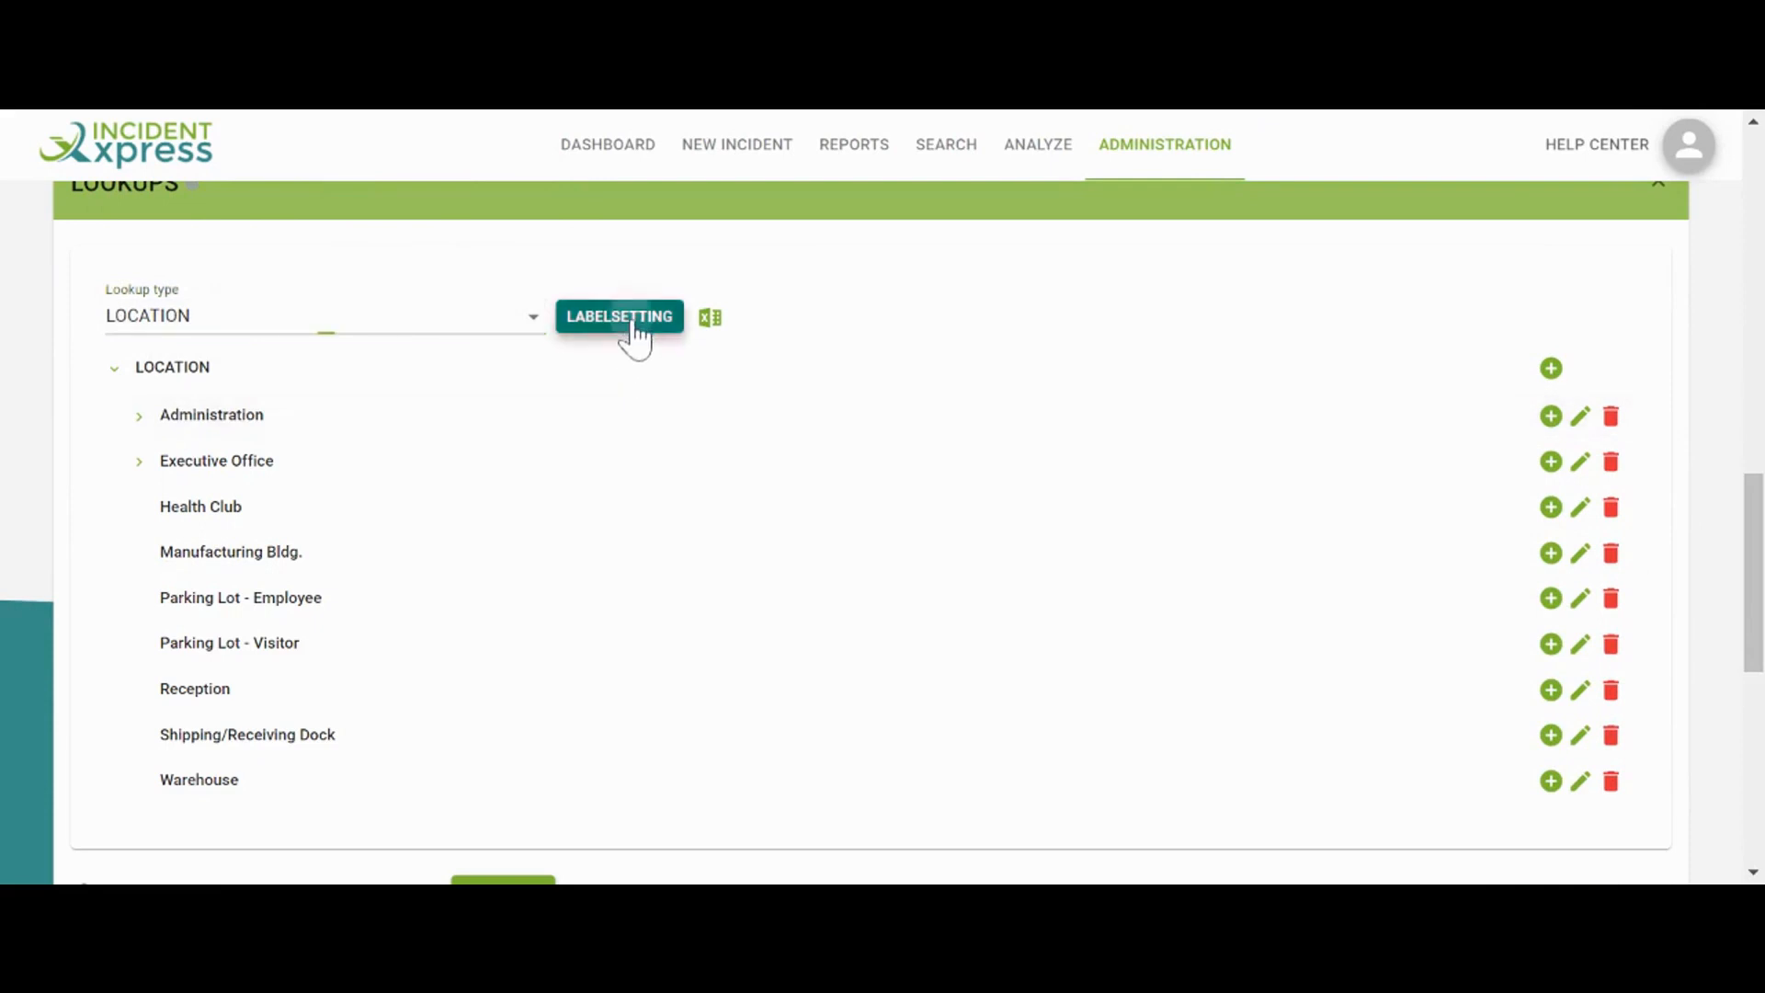
{"action": "left_click", "coordinate": [630, 328]}
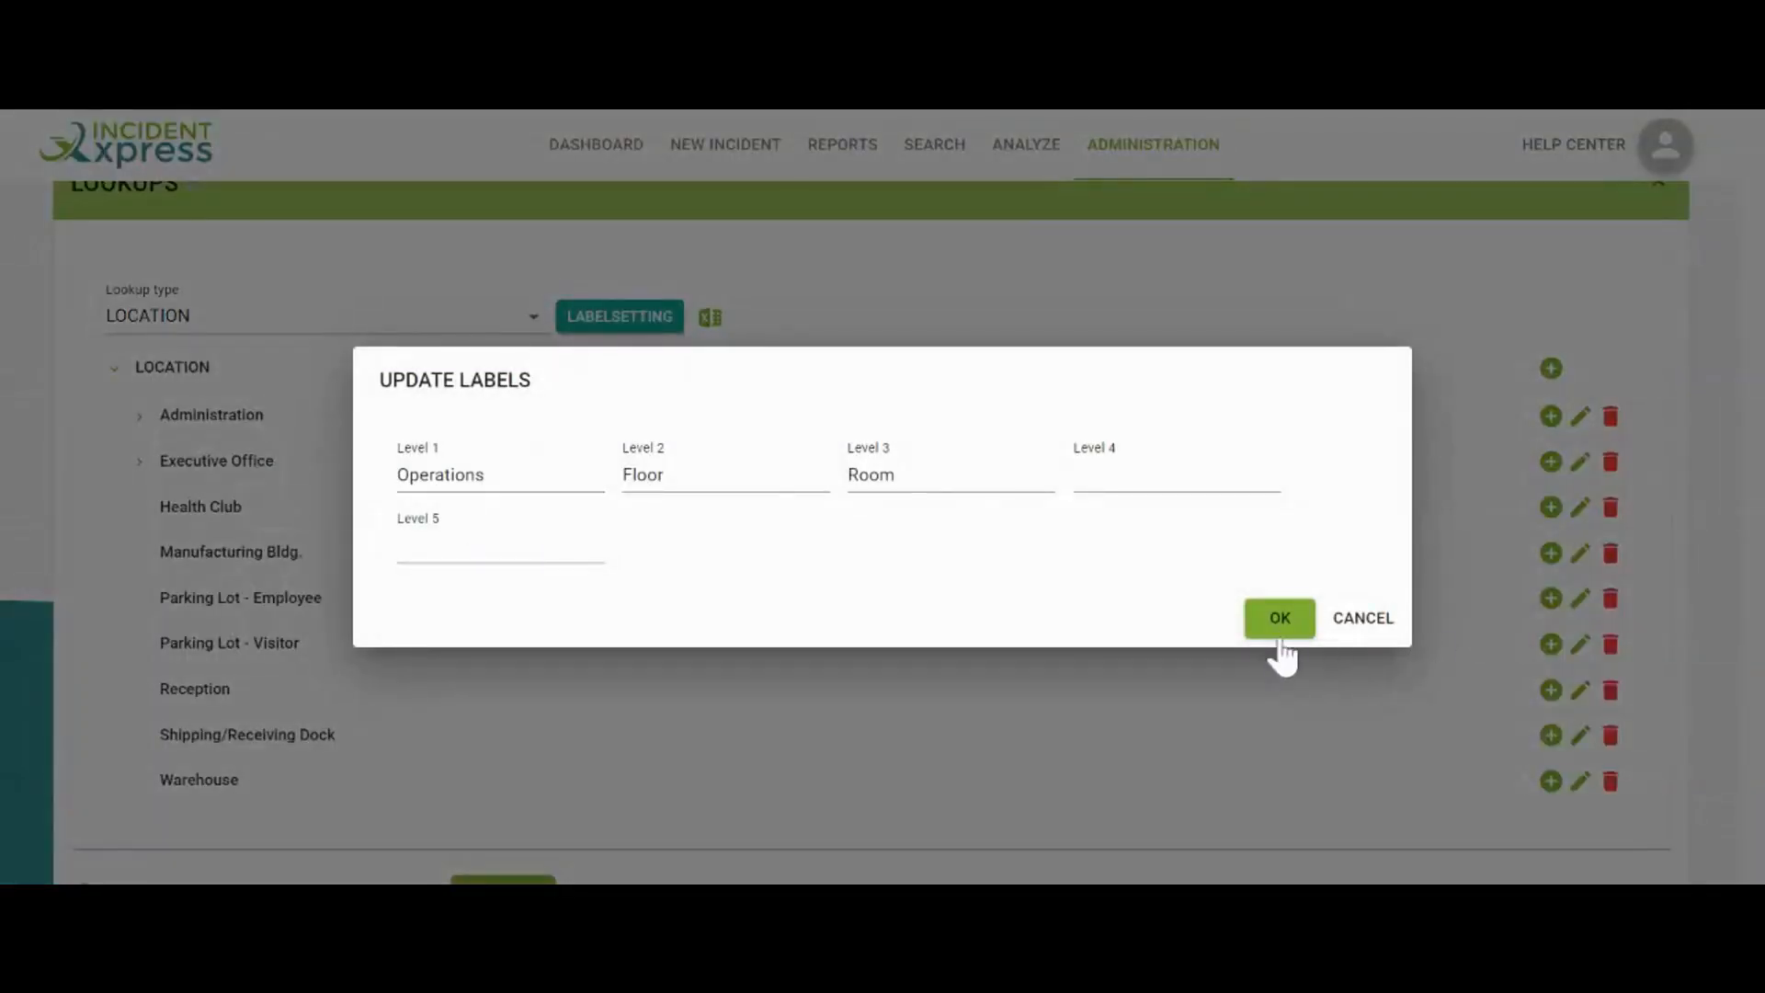
{"action": "left_click", "coordinate": [1366, 622]}
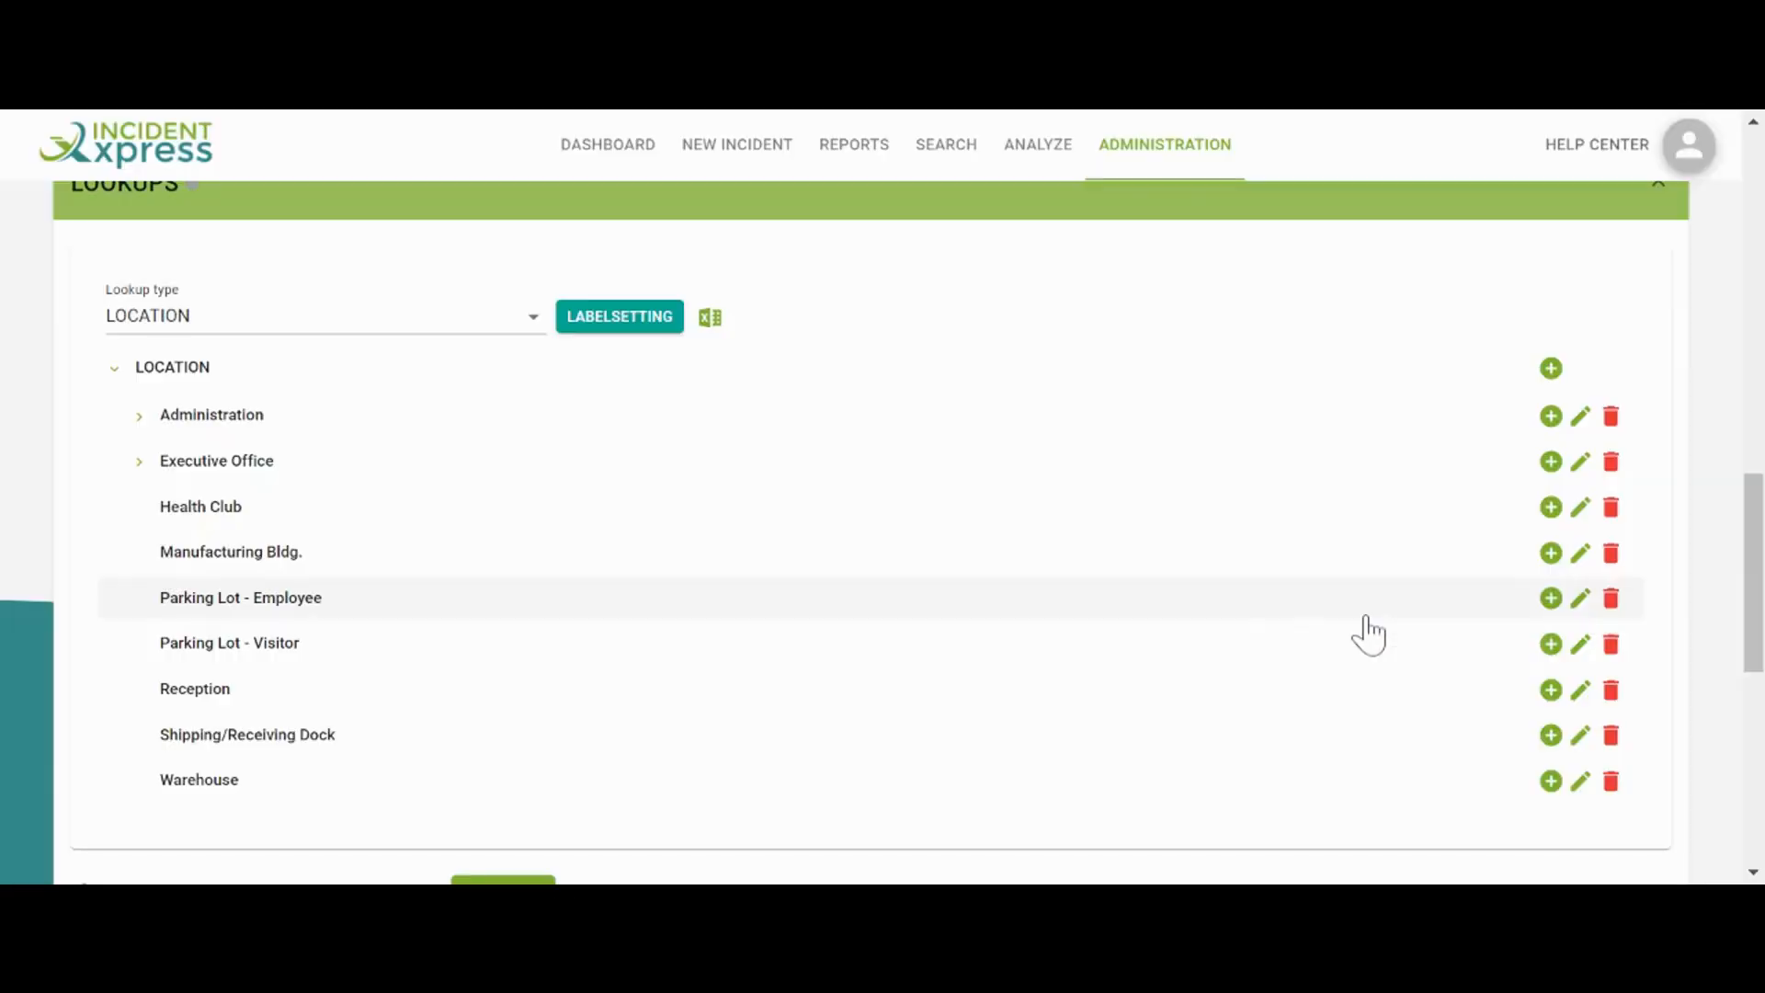
{"action": "scroll", "coordinate": [1324, 643], "scroll_direction": "down", "scroll_amount": 3}
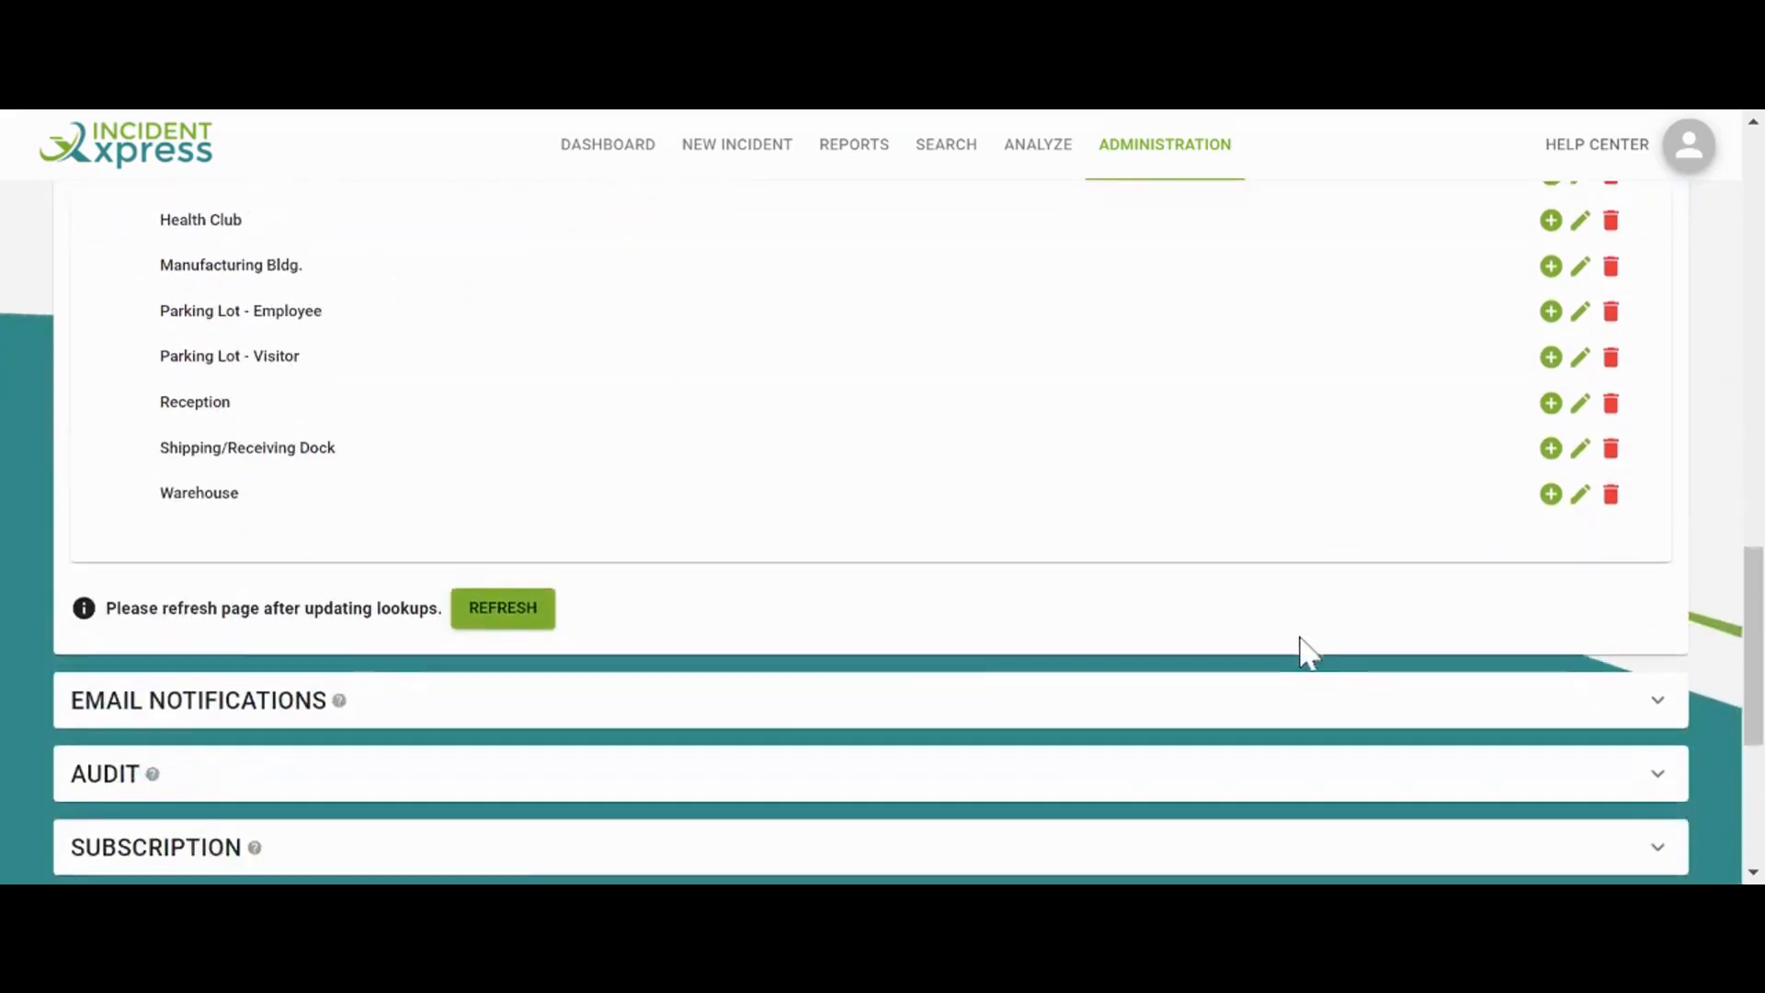
{"action": "left_click", "coordinate": [1233, 686]}
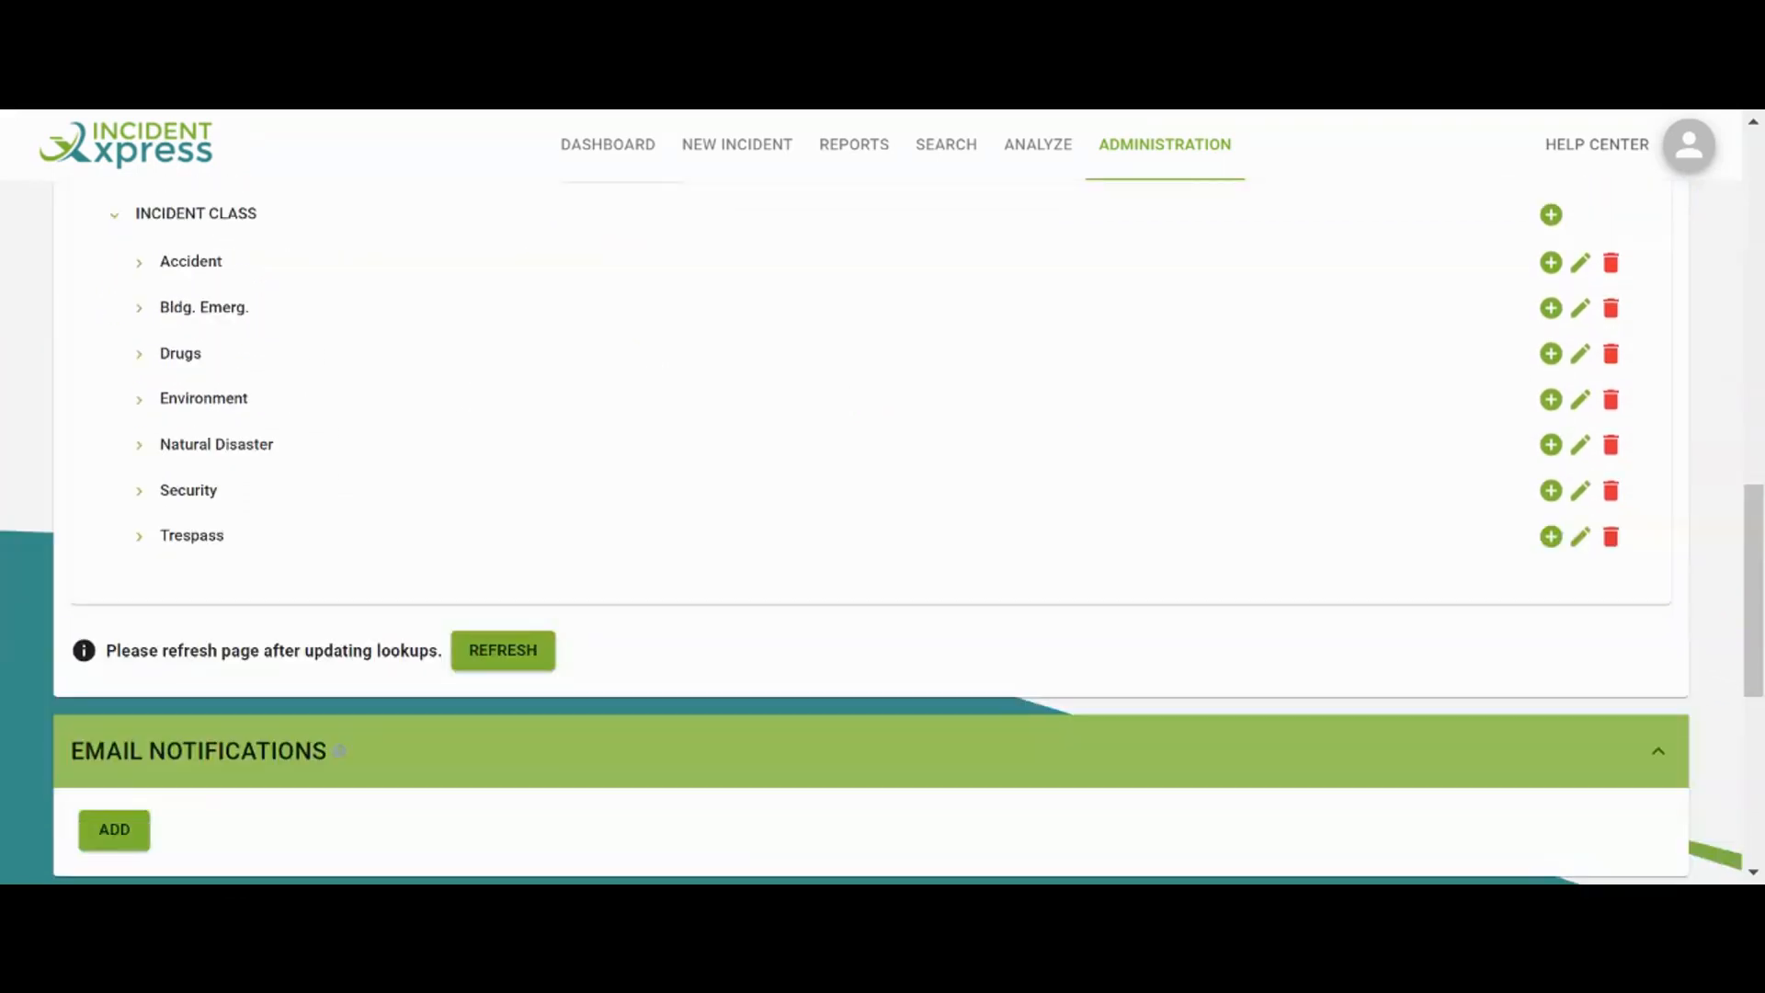
Add a notification for Security / Alarm / Fire incidents, also triggered on close
{"action": "scroll", "coordinate": [307, 757], "scroll_direction": "down", "scroll_amount": 3}
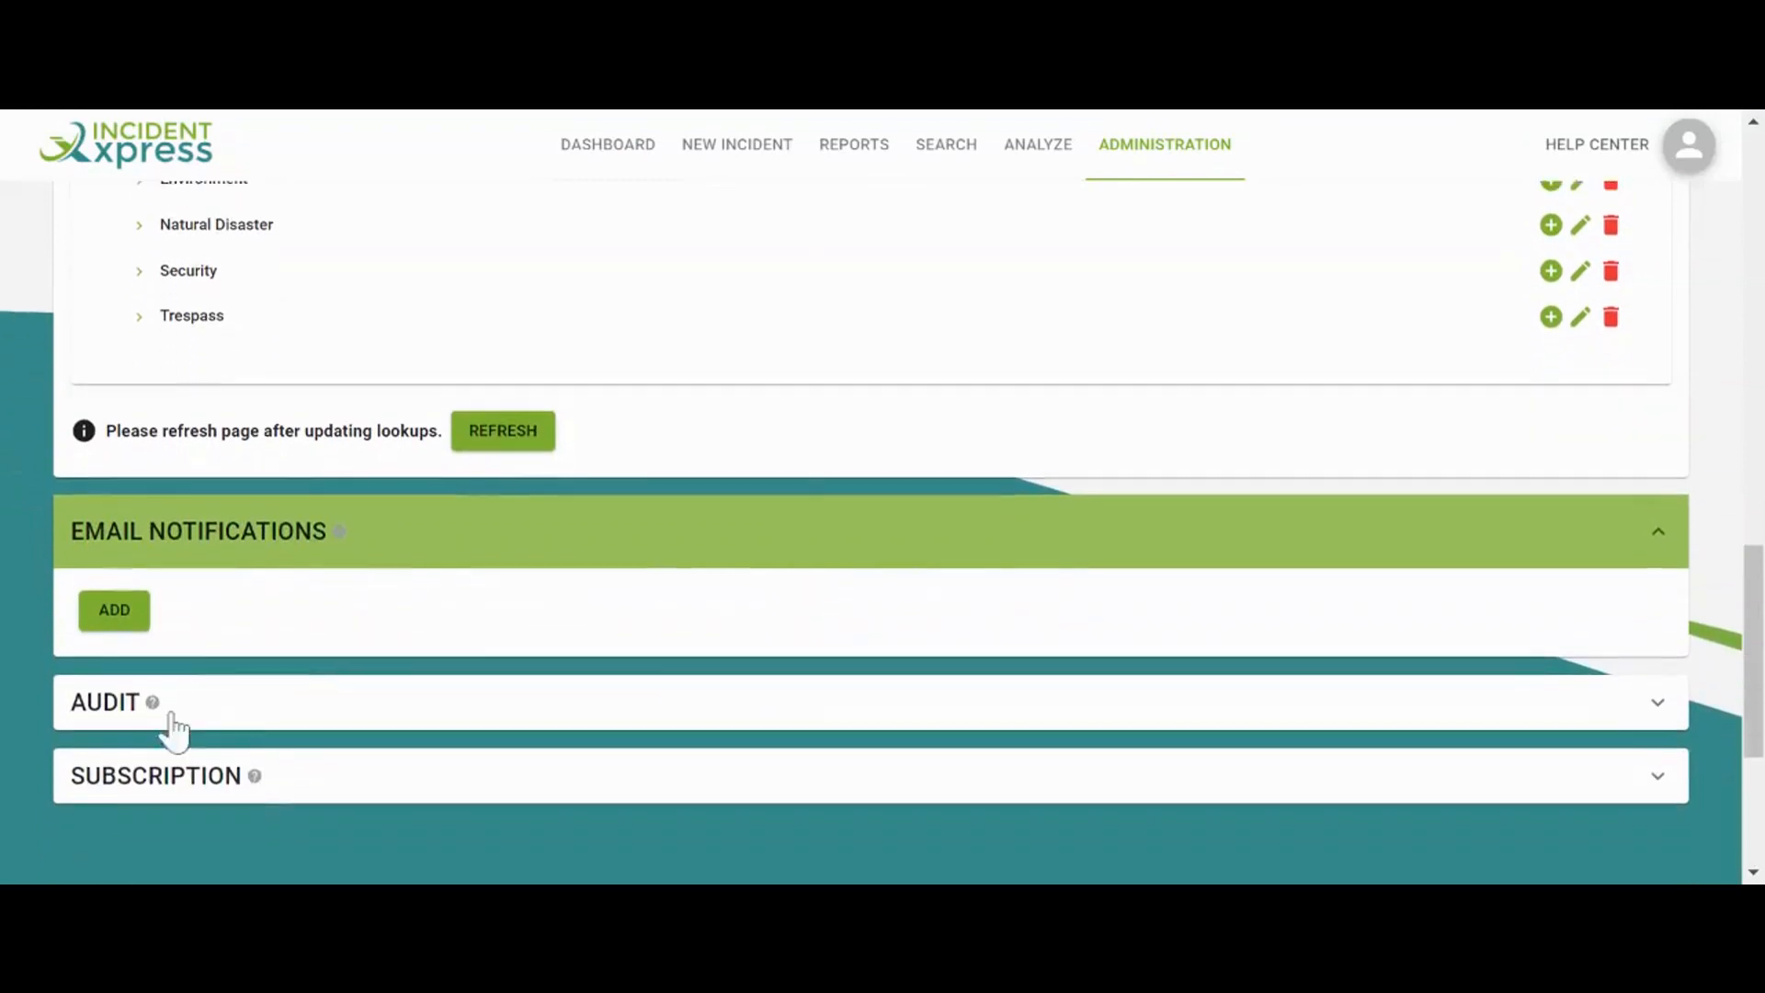
{"action": "left_click", "coordinate": [131, 614]}
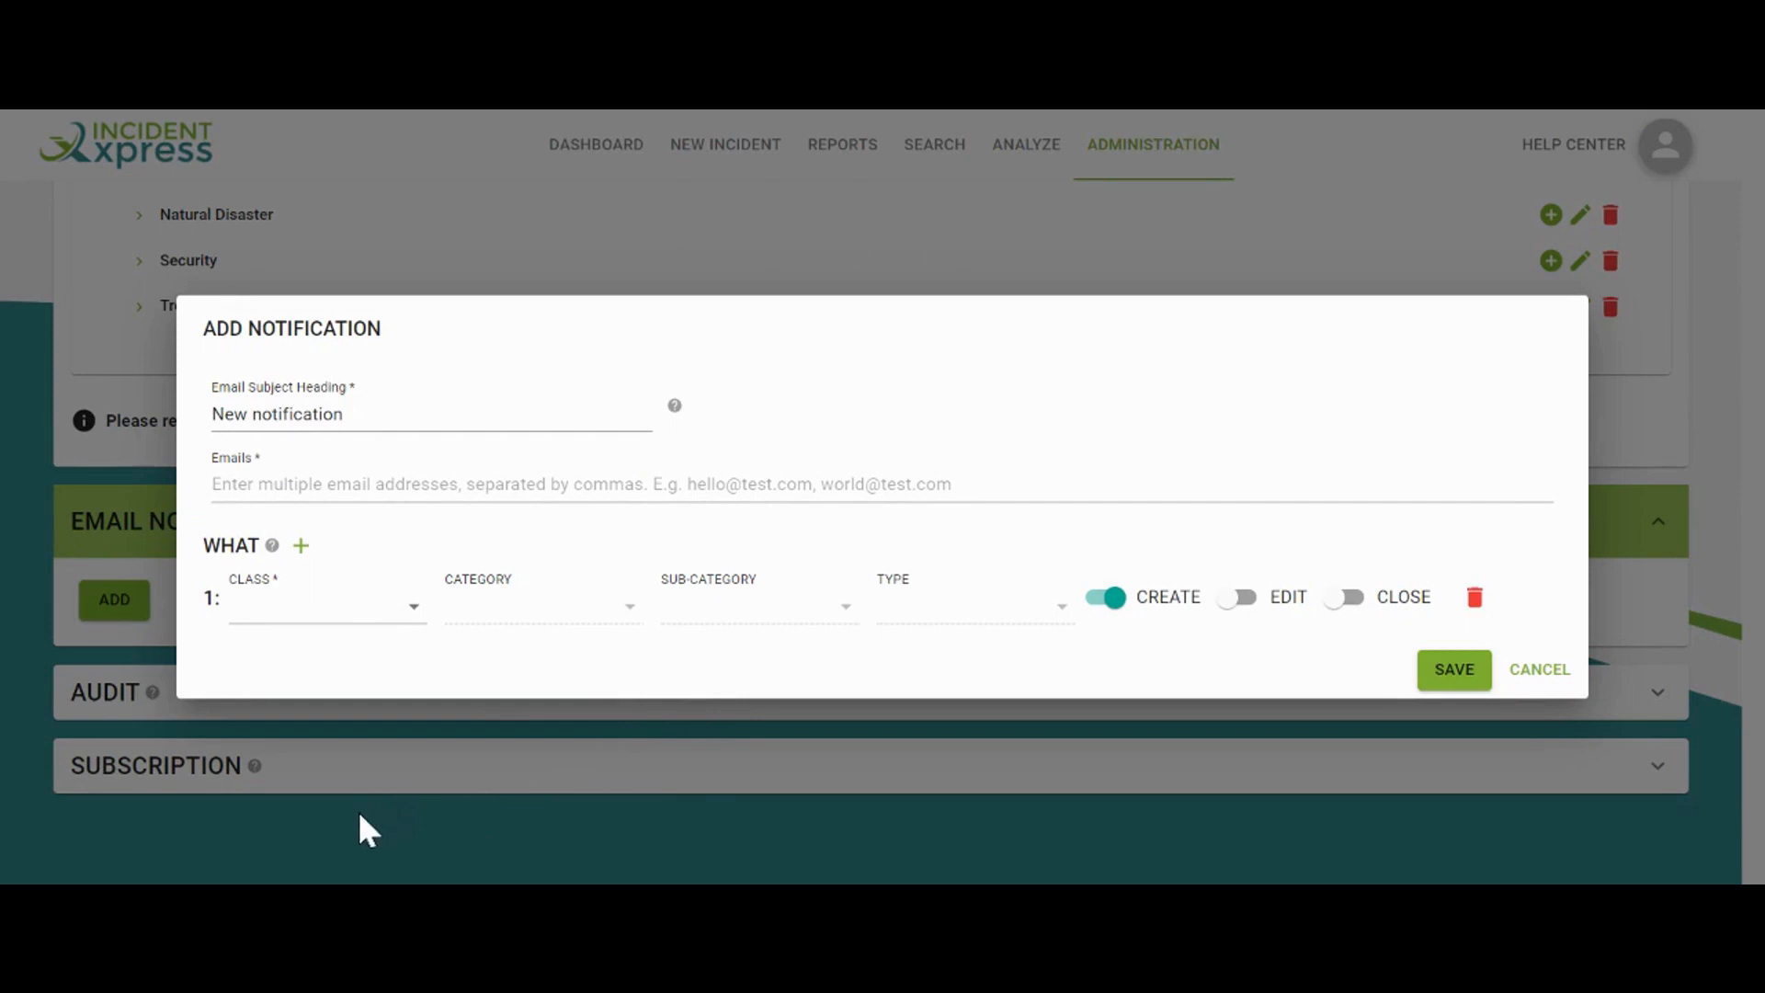
{"action": "left_click", "coordinate": [394, 614]}
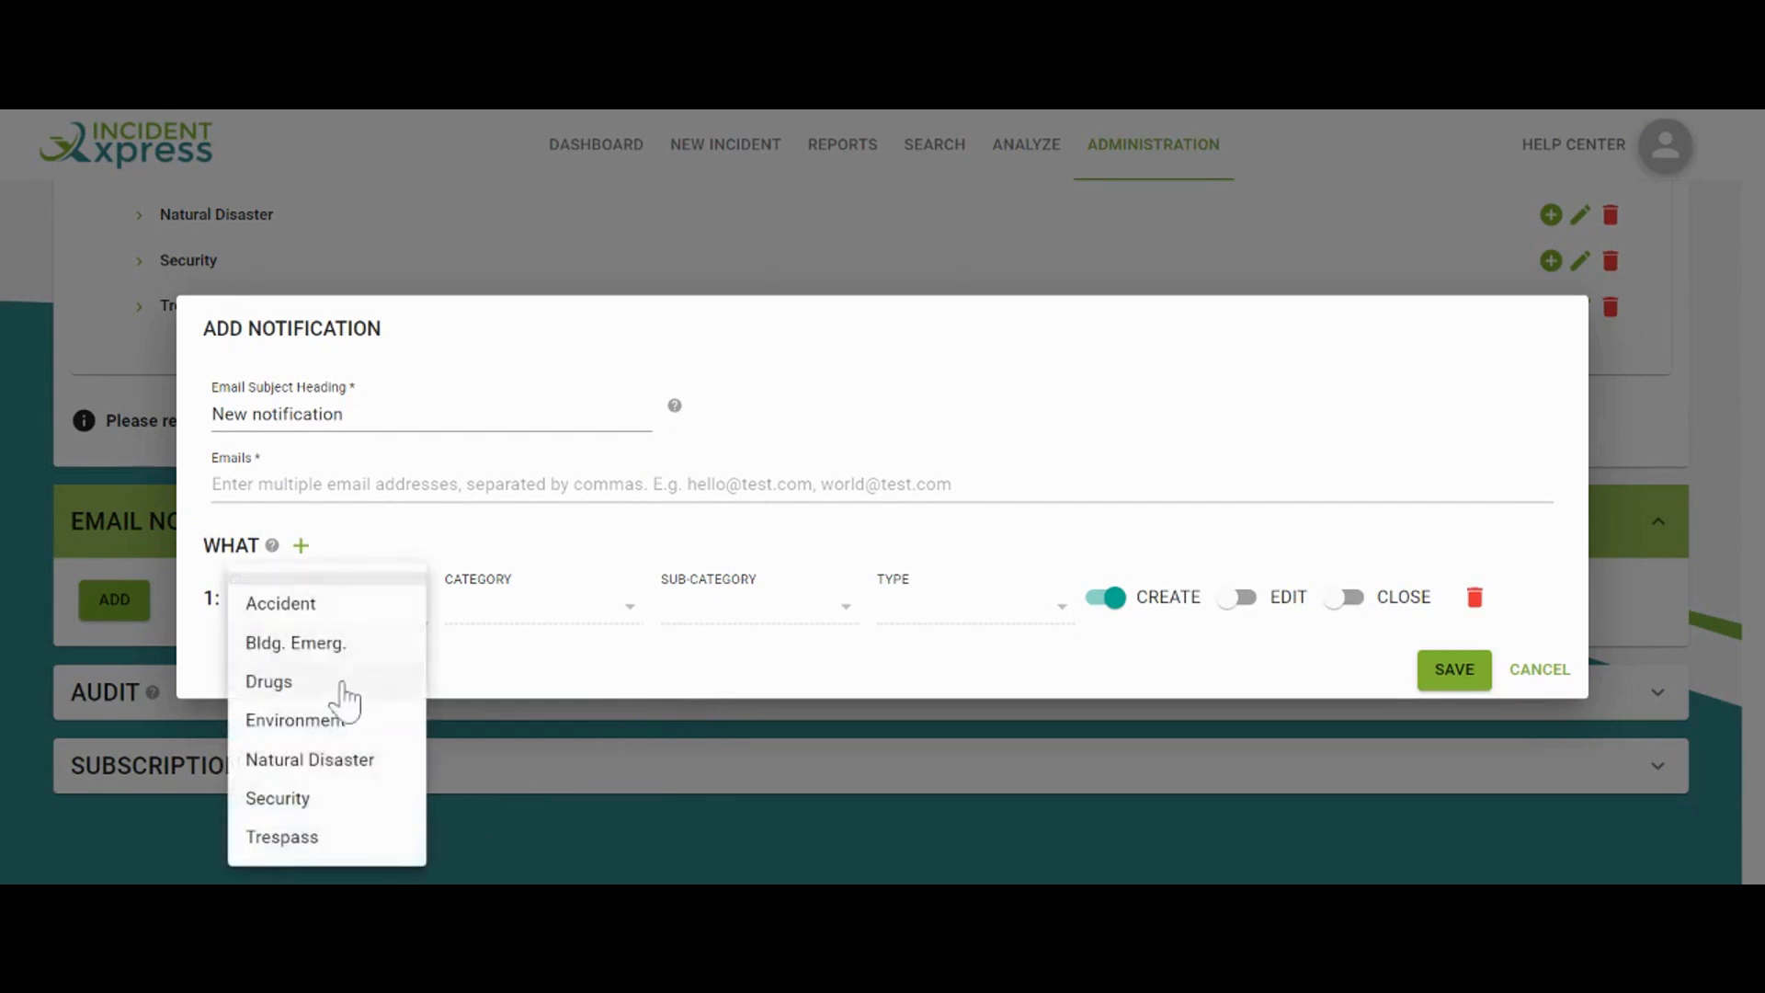
{"action": "left_click", "coordinate": [292, 798]}
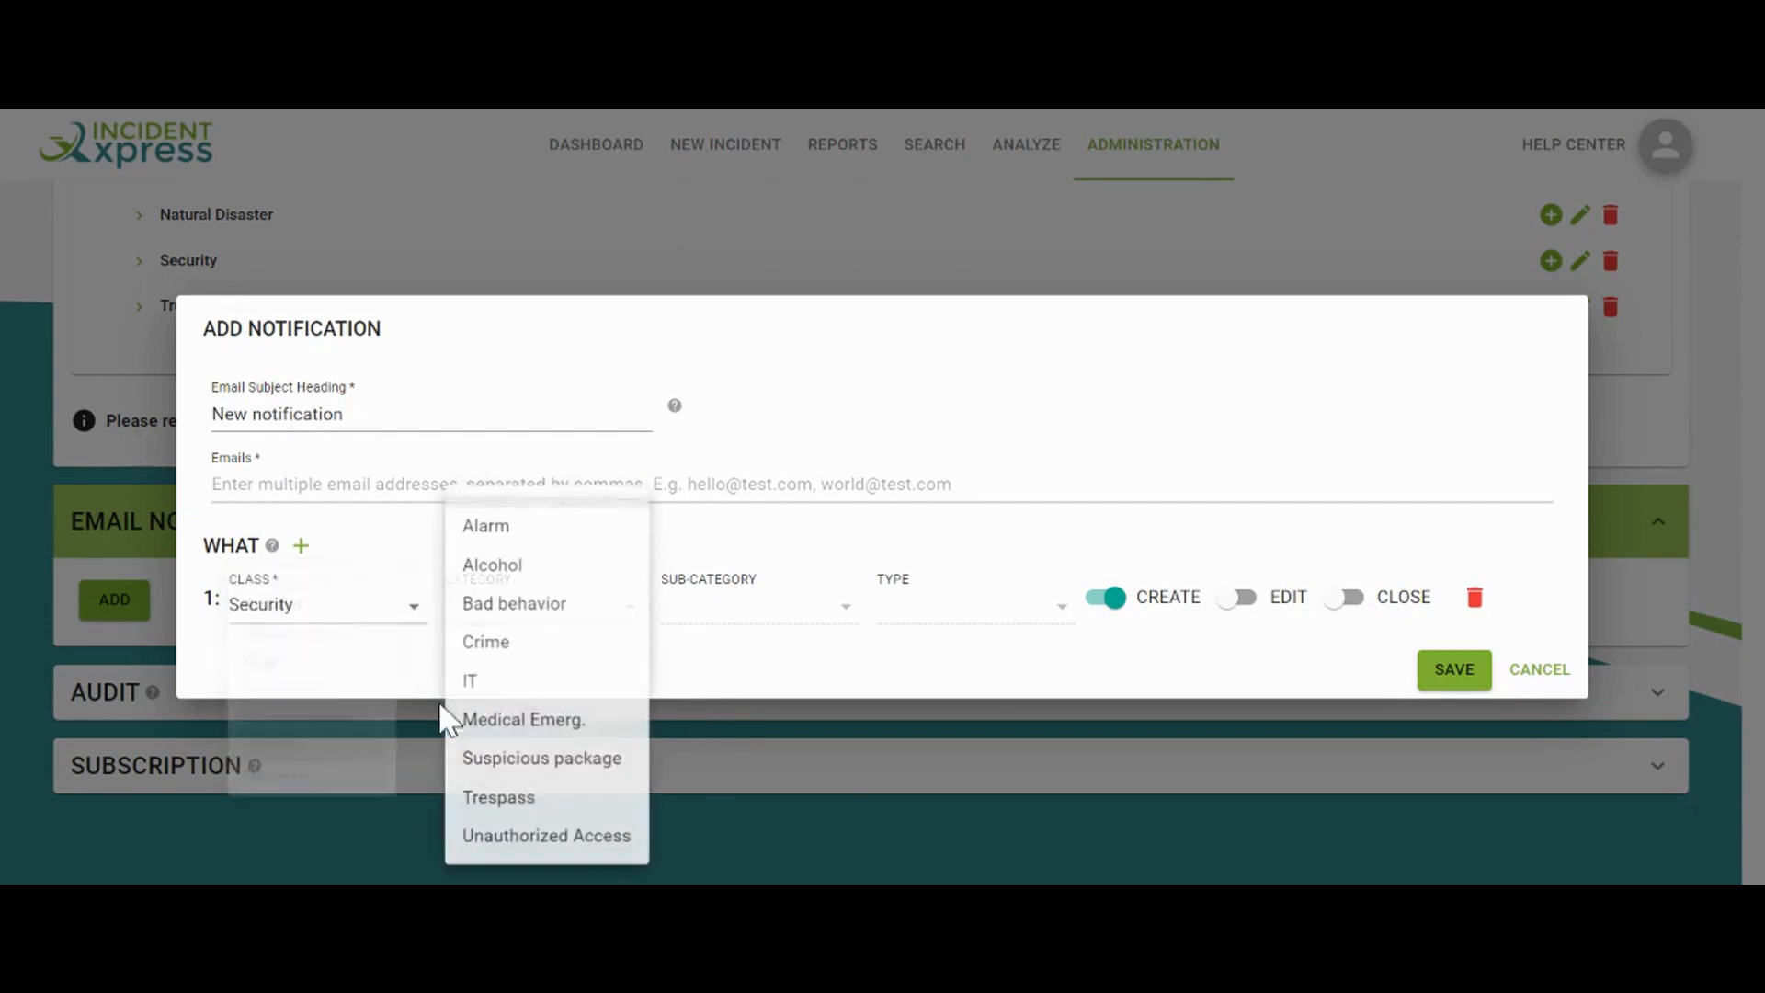
{"action": "left_click", "coordinate": [533, 525]}
{"action": "left_click", "coordinate": [733, 669]}
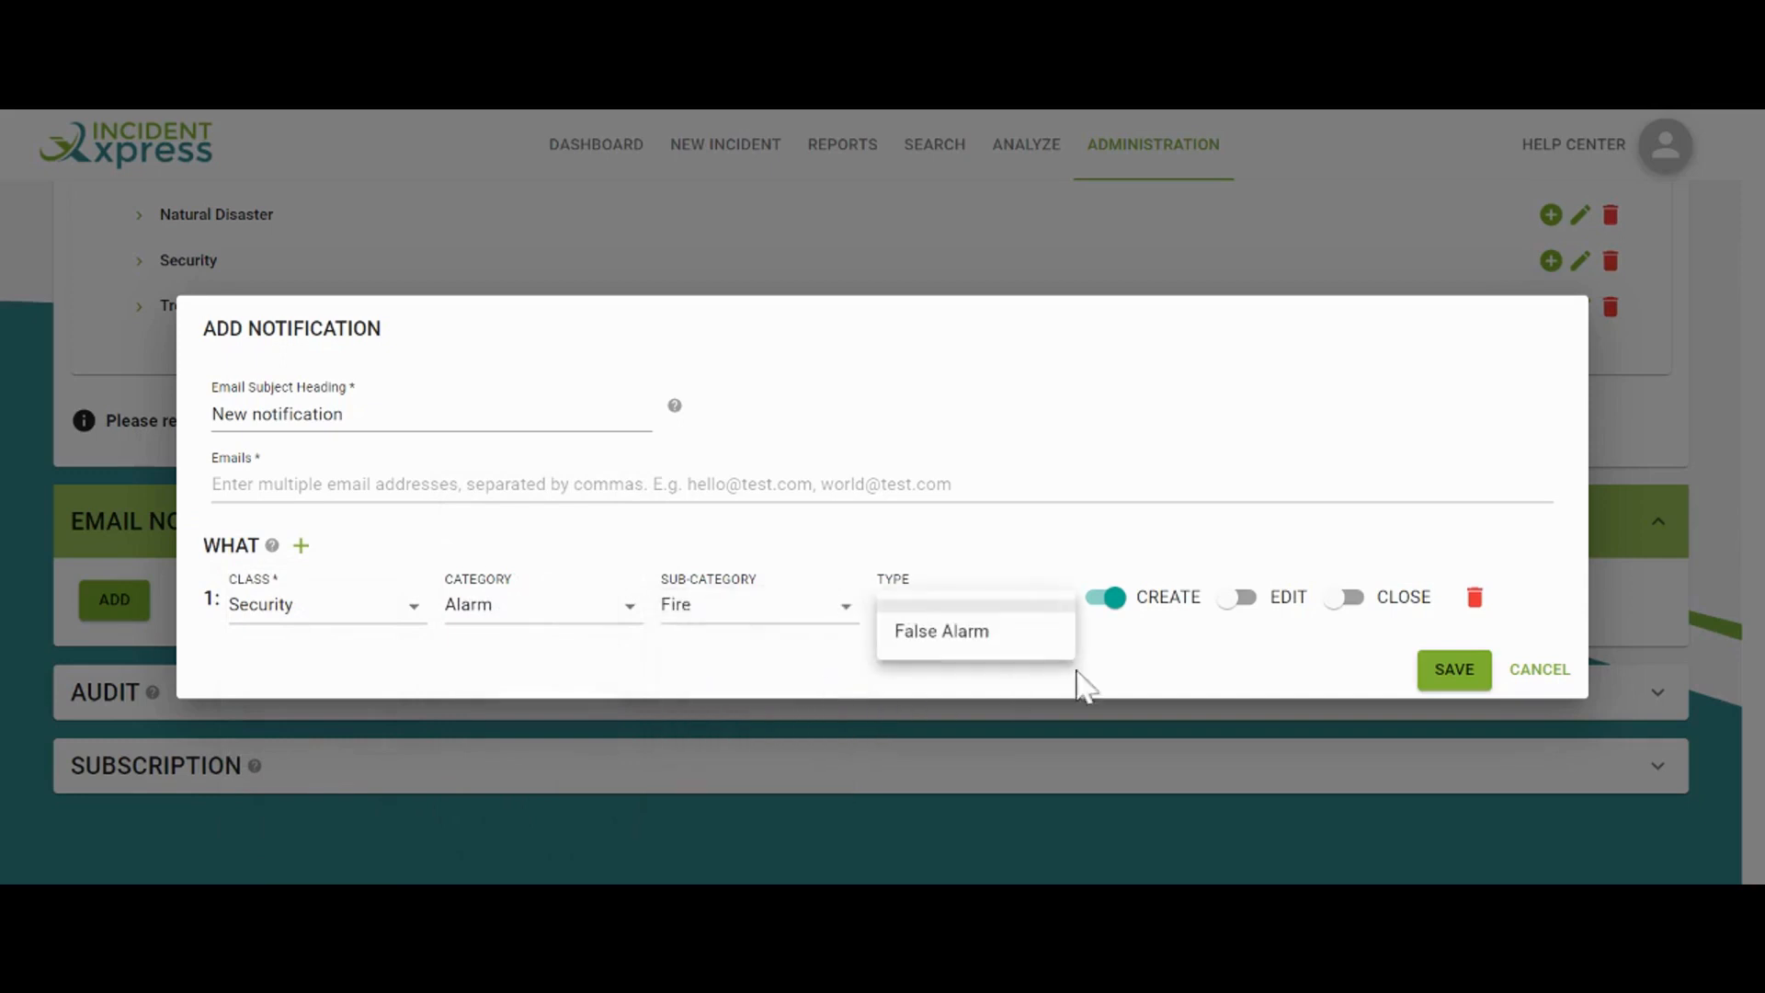
{"action": "left_click", "coordinate": [1126, 678]}
{"action": "left_click", "coordinate": [1347, 598]}
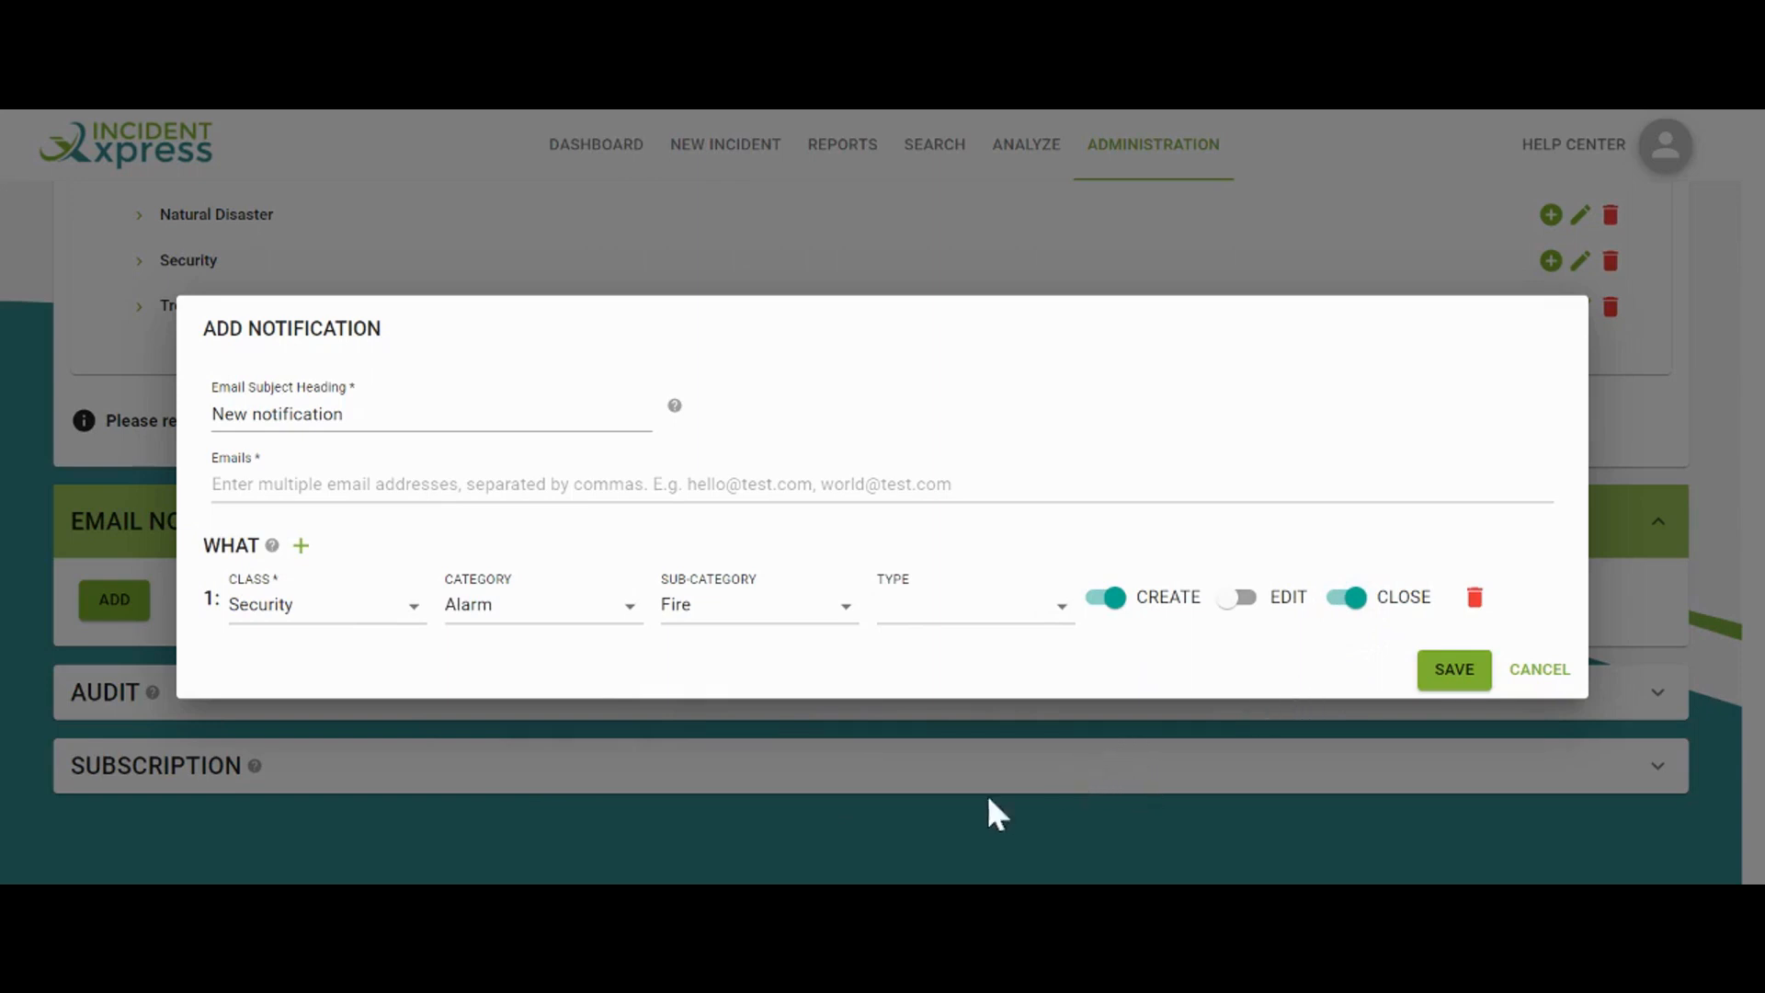
Paste the recipient's e-mail address, set the subject to 'Fire Alarm', and save
{"action": "left_click", "coordinate": [414, 485]}
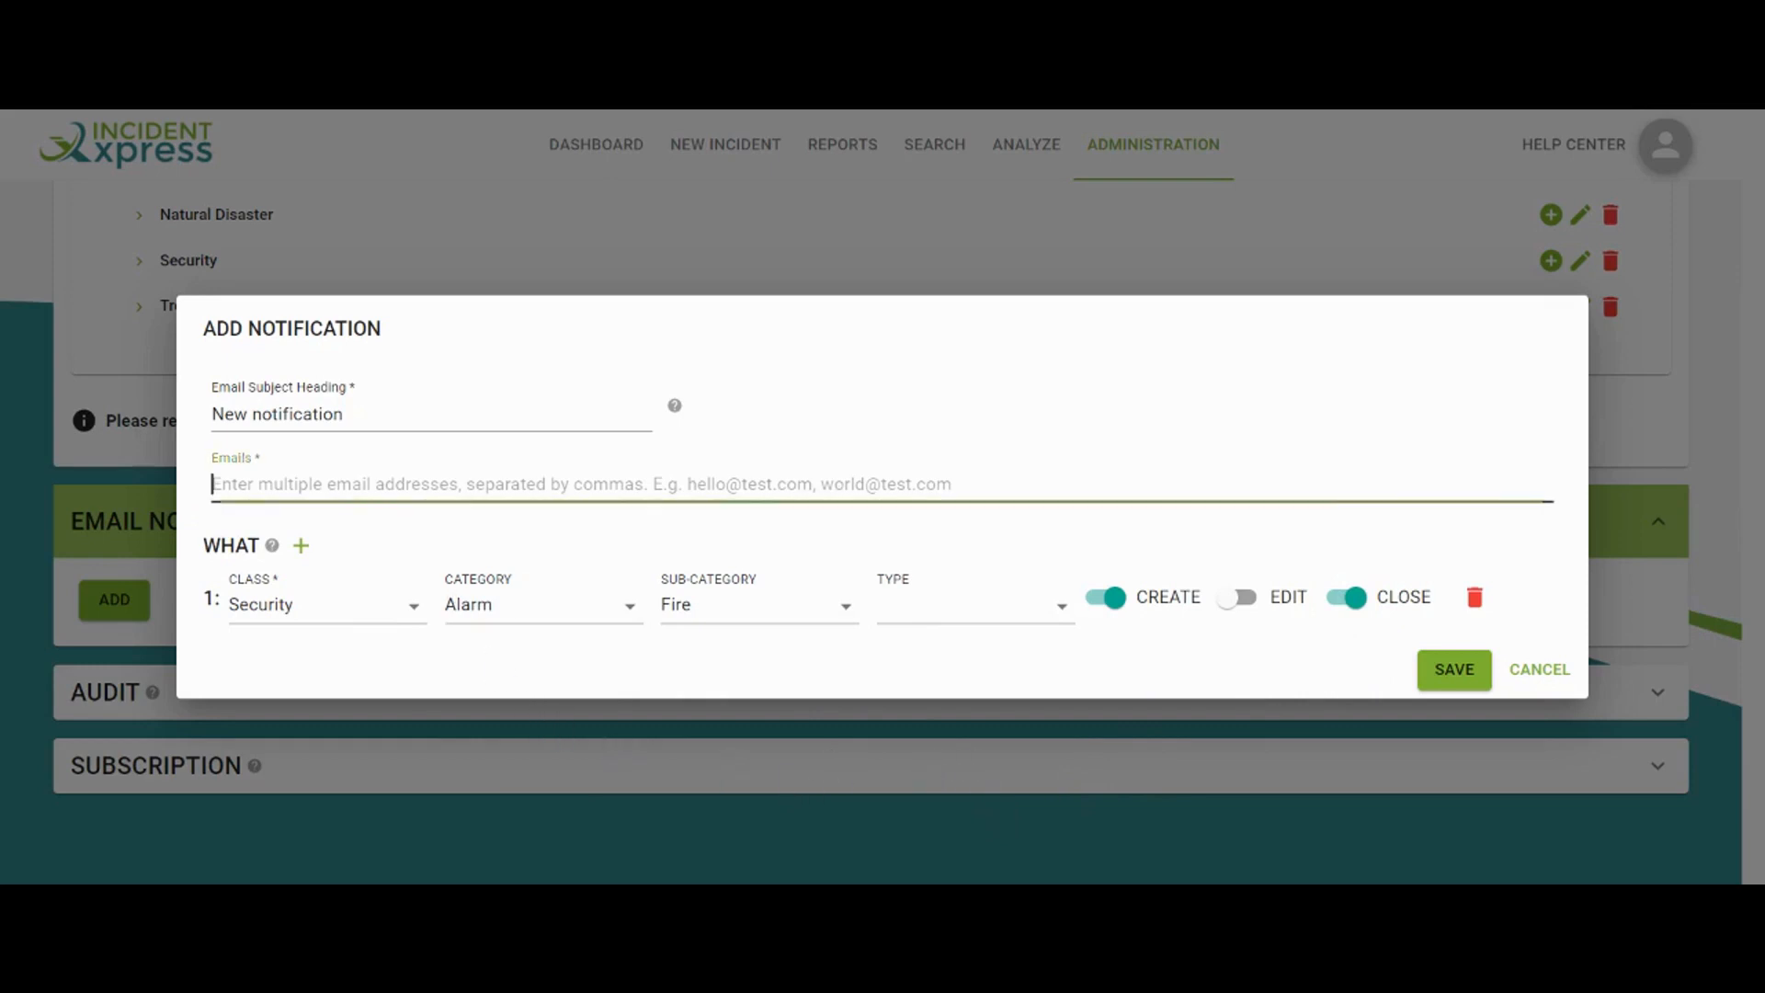
{"action": "key", "text": "ctrl+v"}
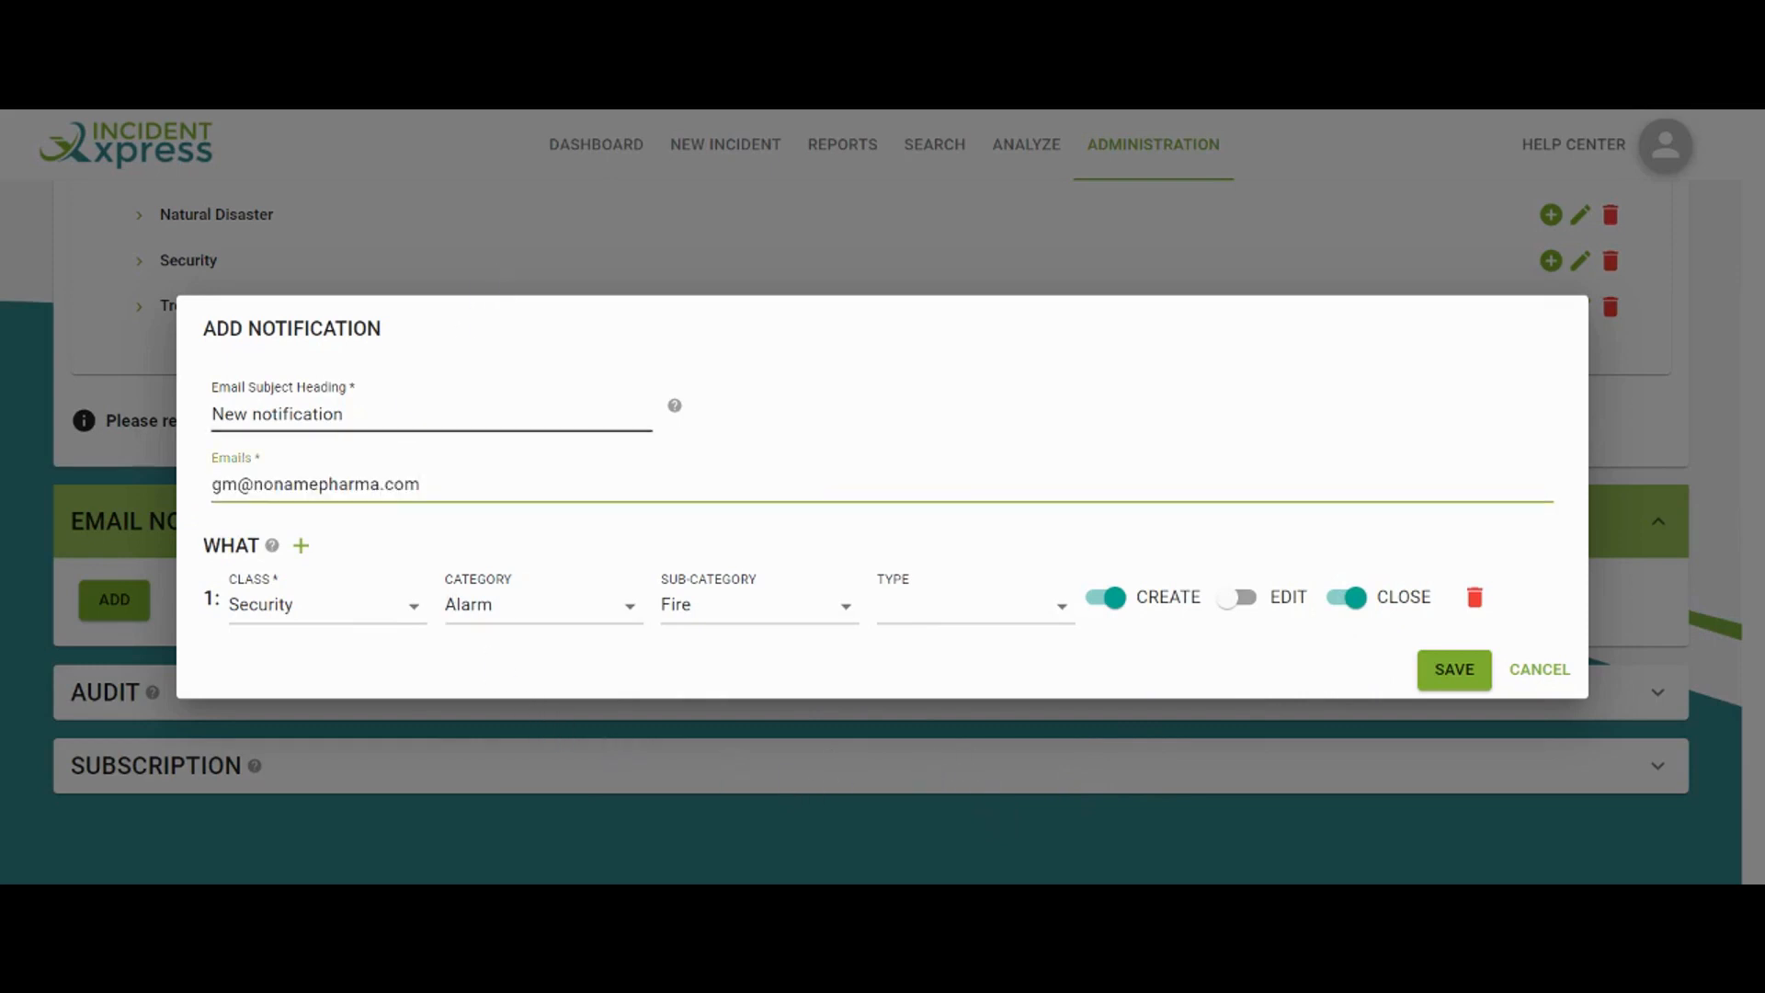
{"action": "key", "text": "shift+Tab"}
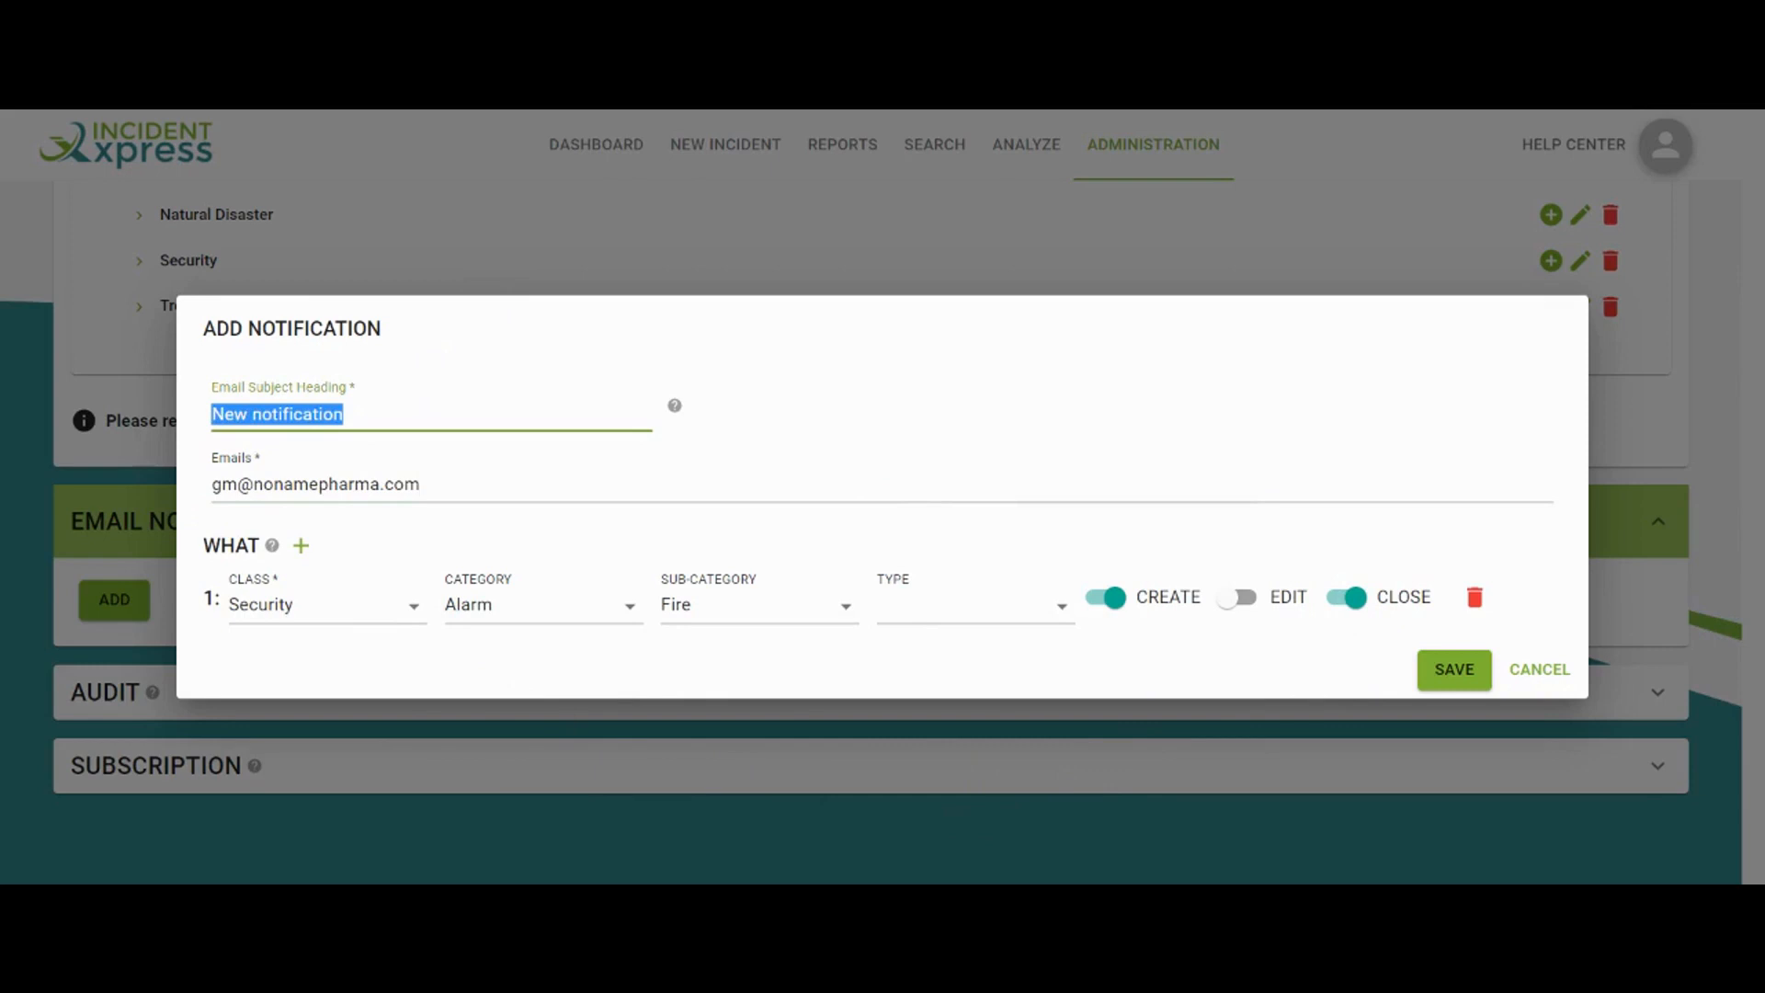
{"action": "type", "text": "Fire"}
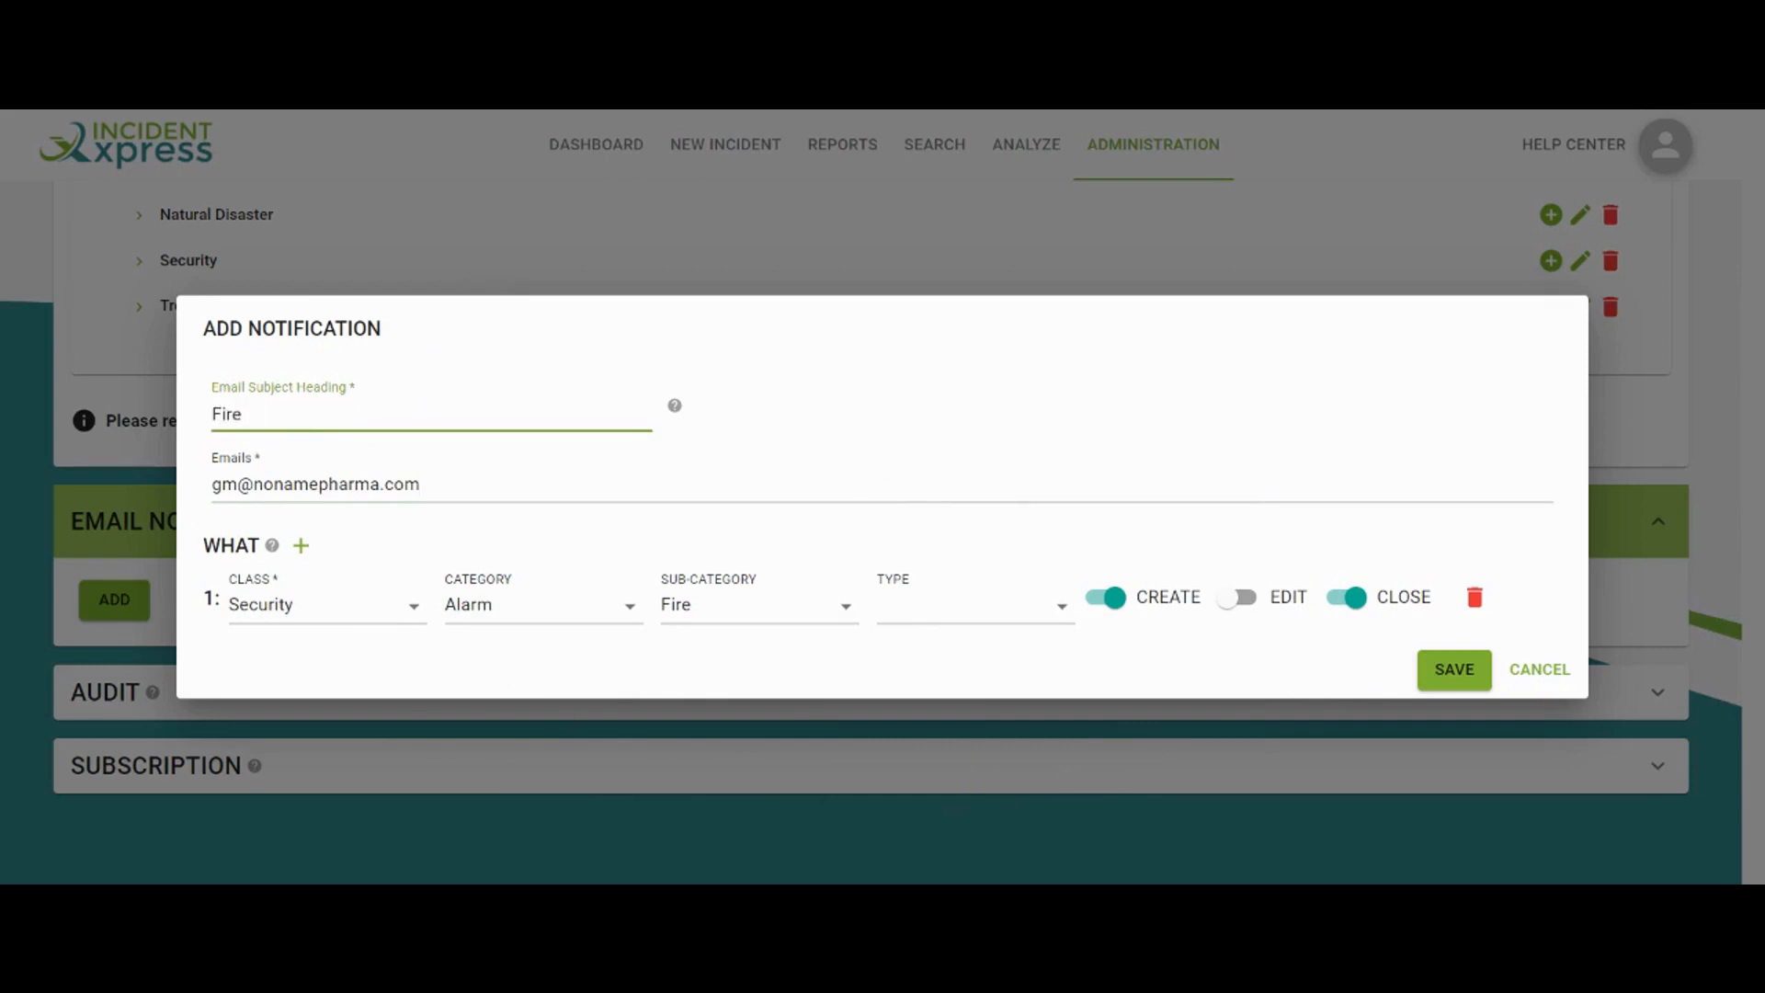
{"action": "type", "text": " Alarm"}
{"action": "left_click", "coordinate": [1467, 659]}
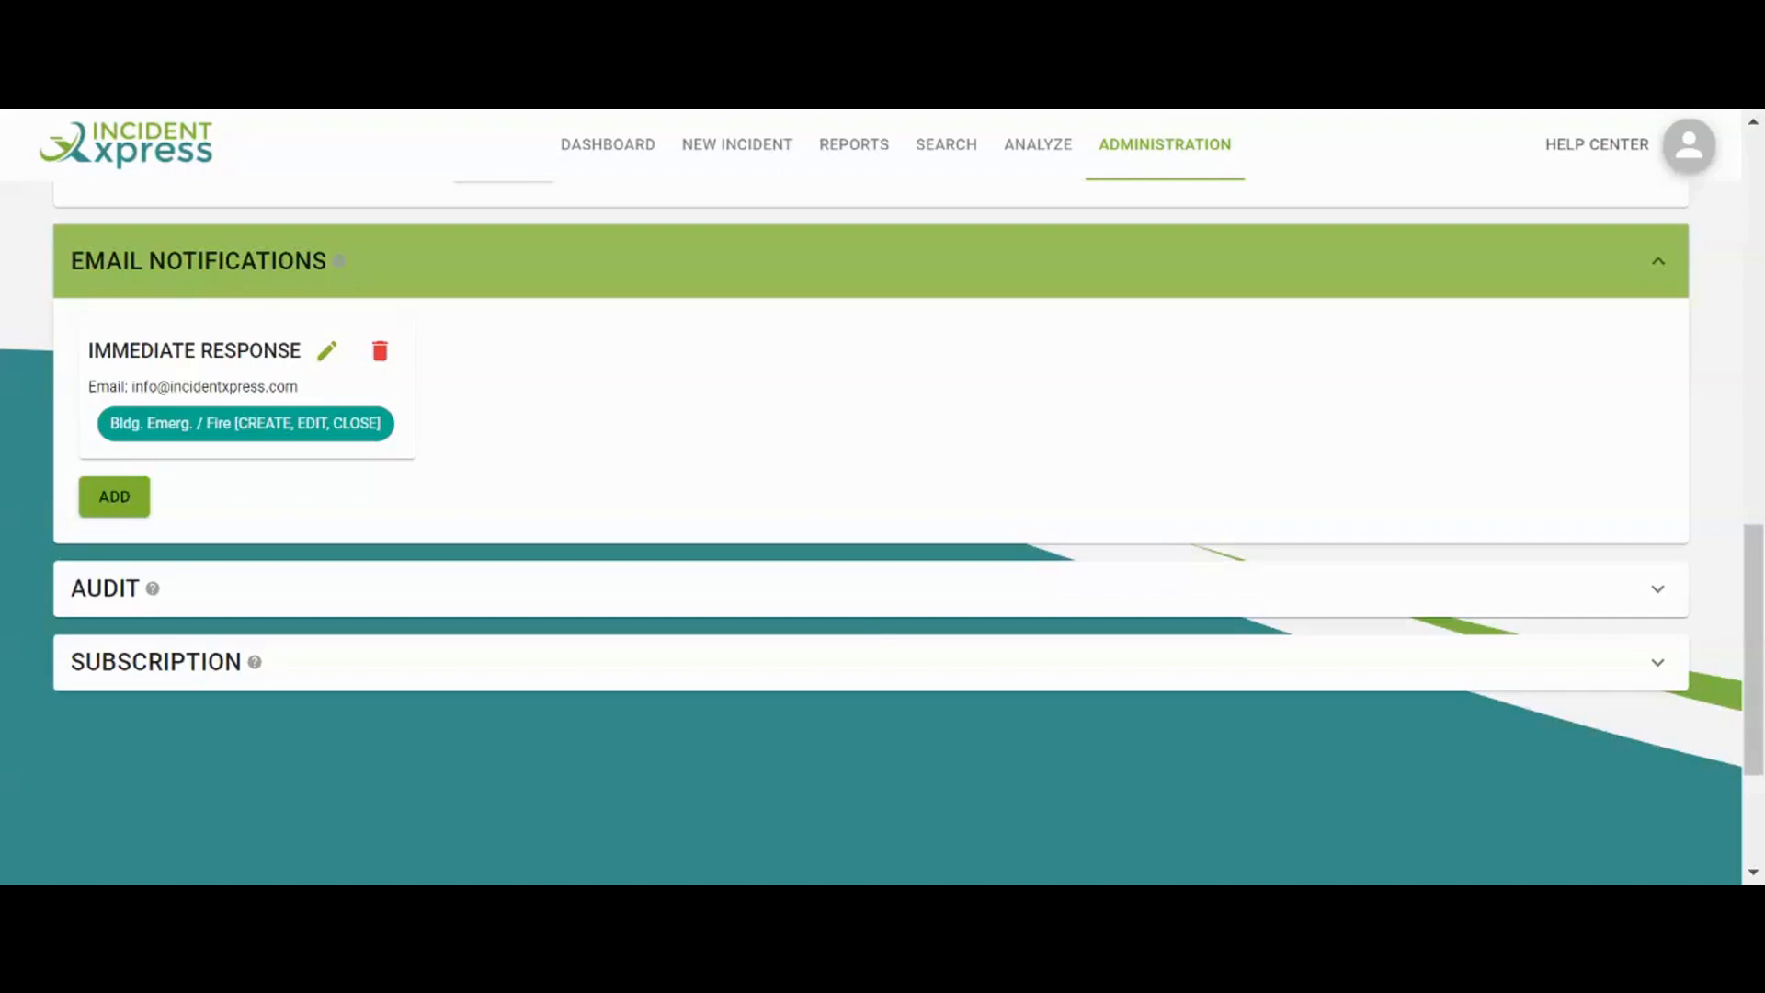
Expand the Audit section and filter the audit trail by the current user
{"action": "left_click", "coordinate": [843, 598]}
{"action": "scroll", "coordinate": [843, 599], "scroll_direction": "down", "scroll_amount": 3}
{"action": "scroll", "coordinate": [846, 602], "scroll_direction": "down", "scroll_amount": 1}
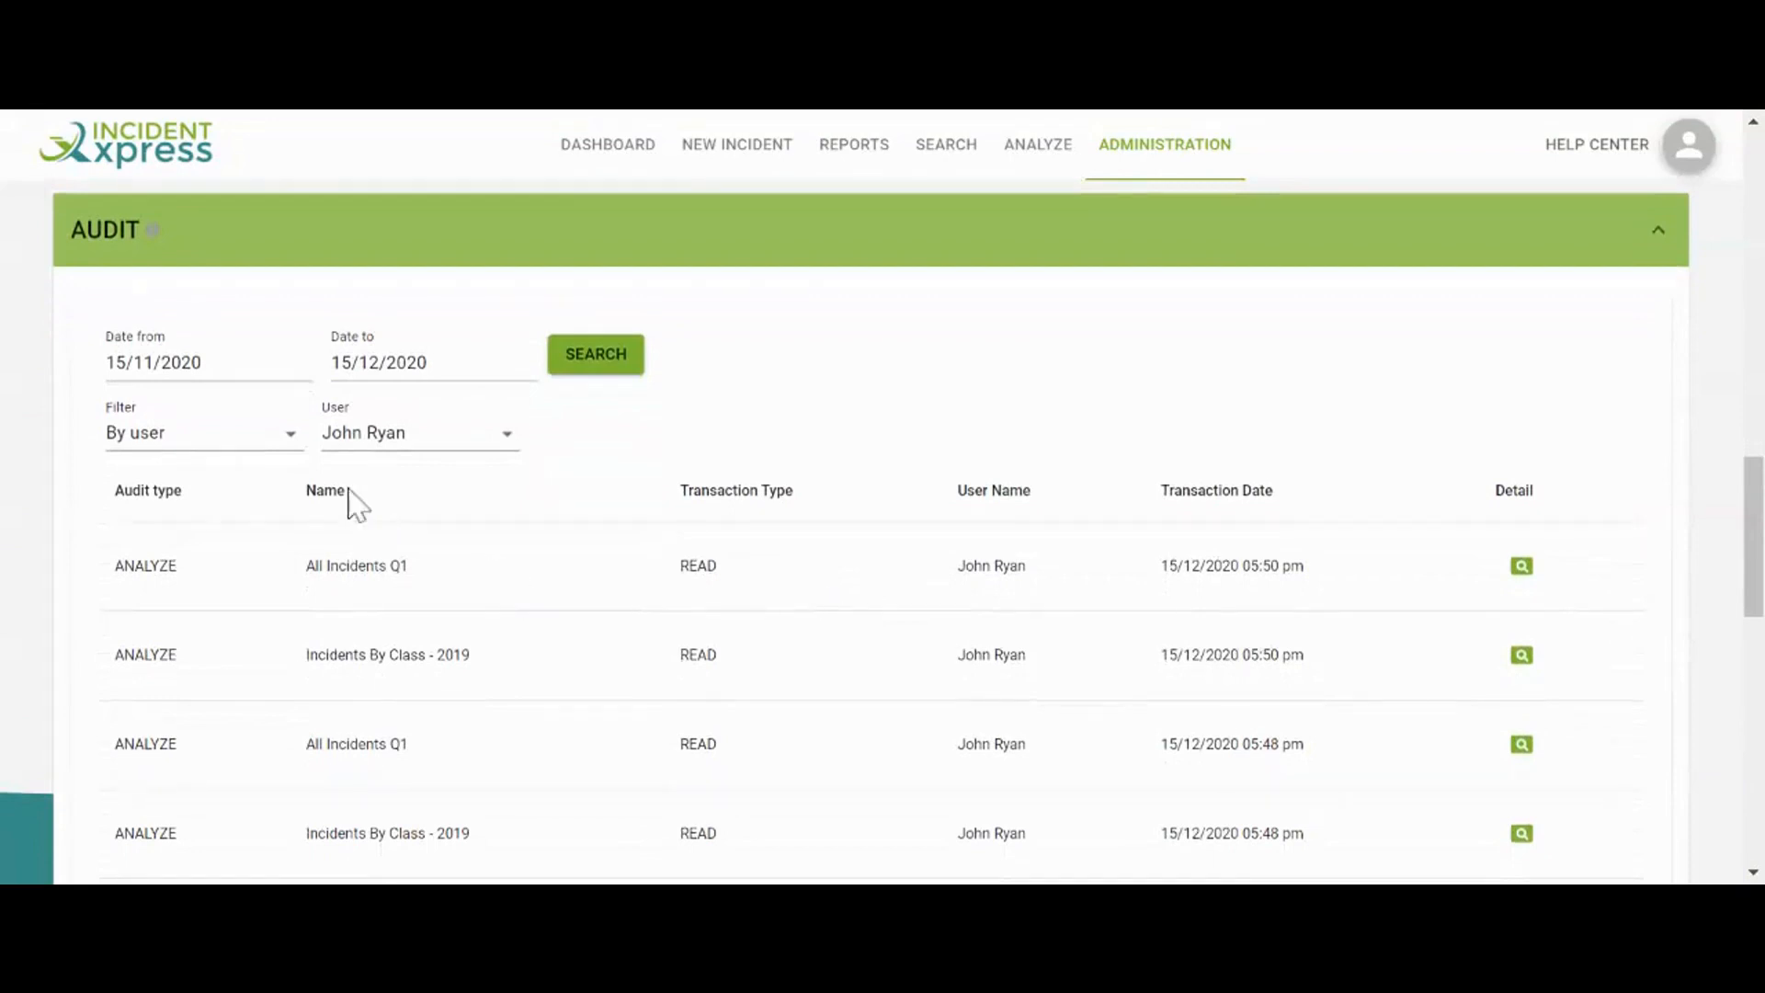
{"action": "left_click", "coordinate": [281, 438]}
{"action": "left_click", "coordinate": [281, 437]}
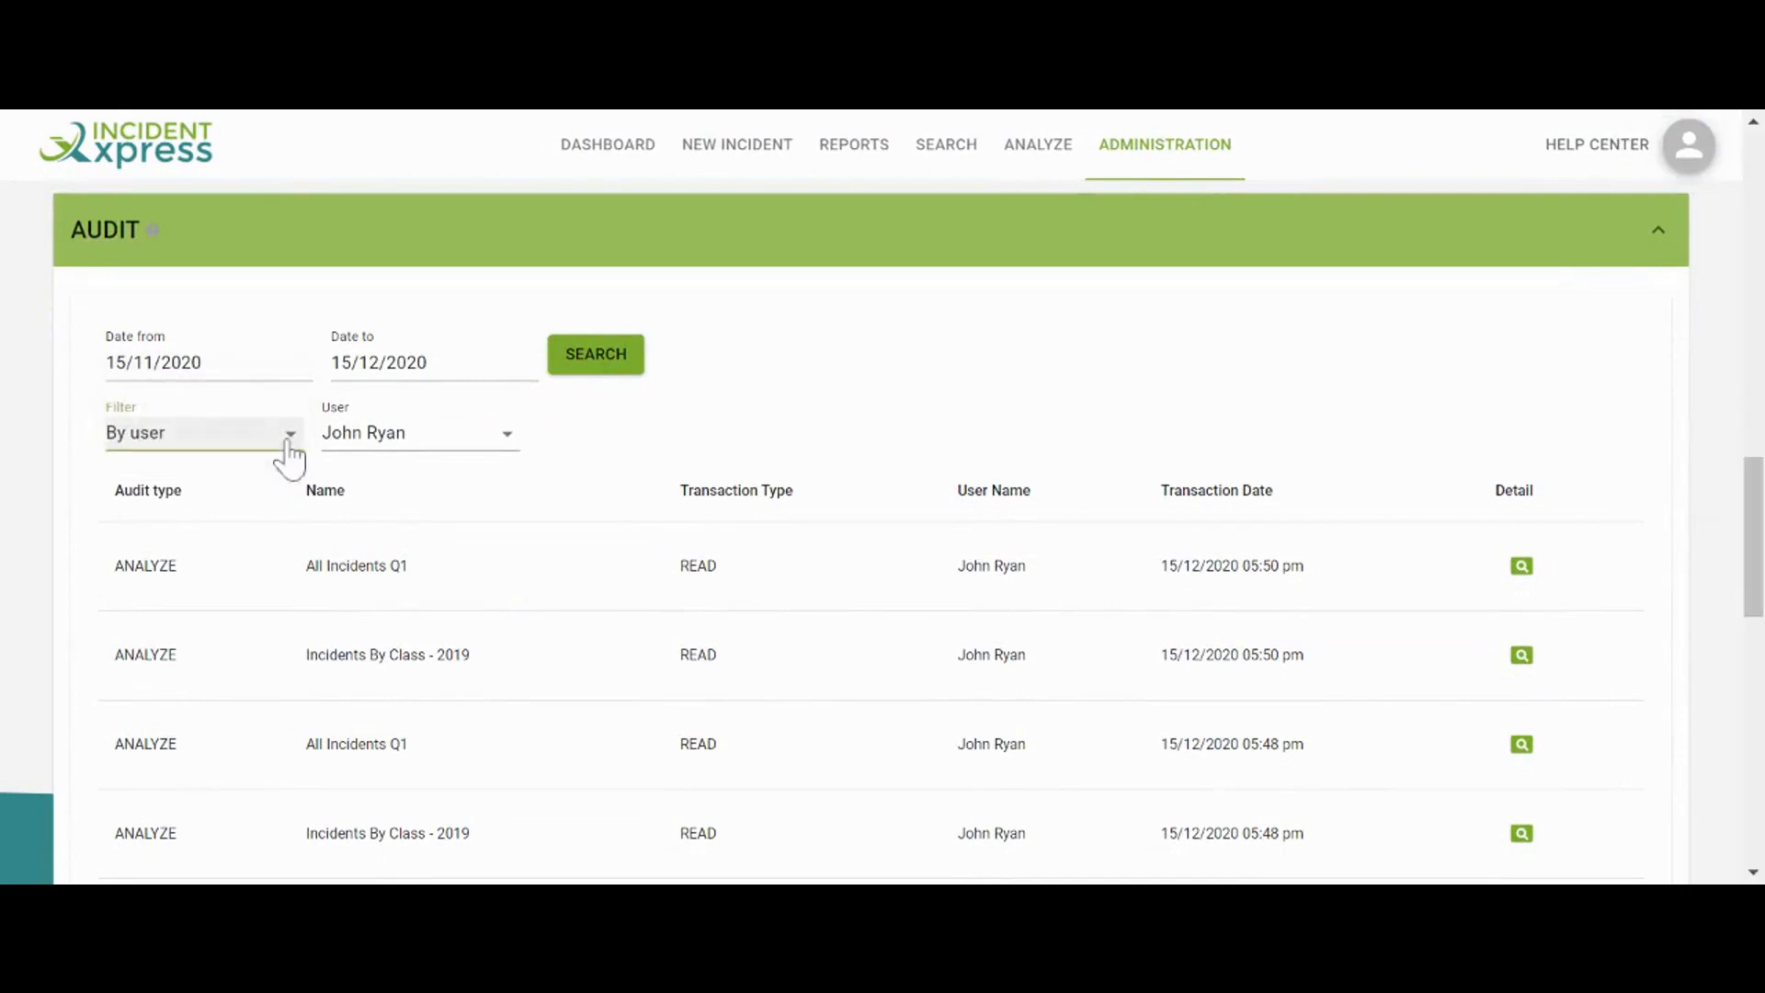
{"action": "left_click", "coordinate": [374, 448]}
{"action": "left_click", "coordinate": [374, 444]}
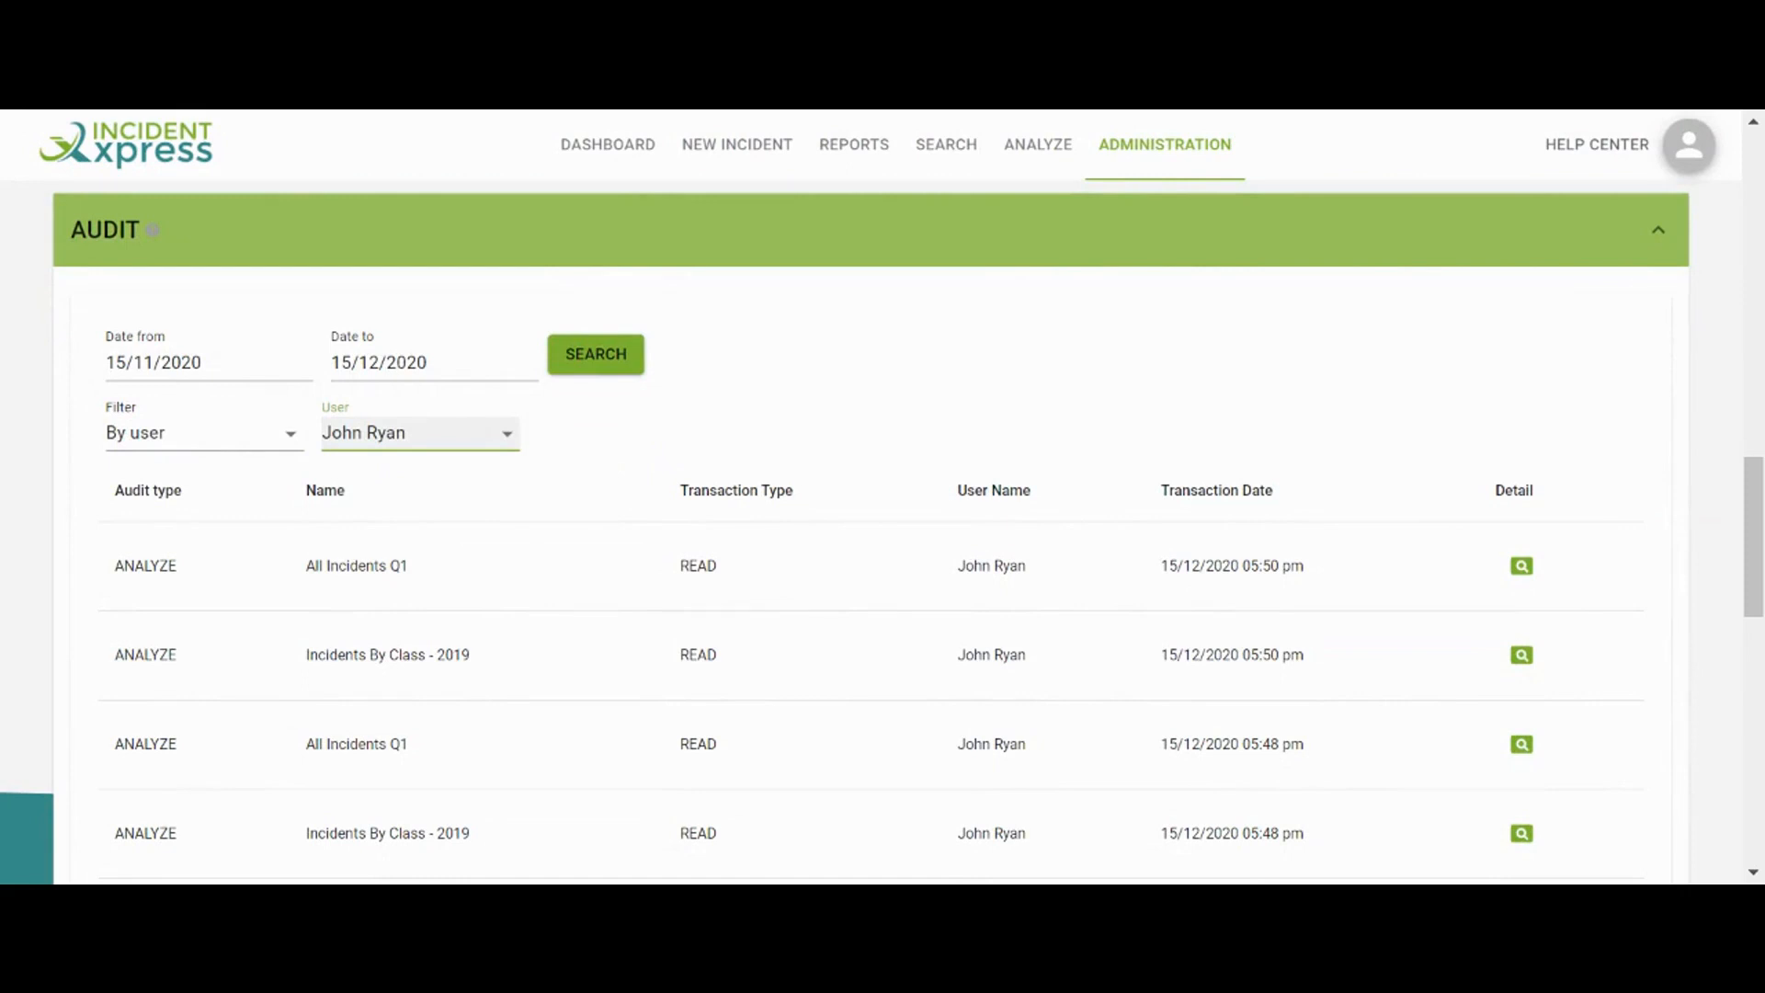
Scroll through the audit entries, then switch the filter to By audit type
{"action": "scroll", "coordinate": [626, 528], "scroll_direction": "down", "scroll_amount": 2}
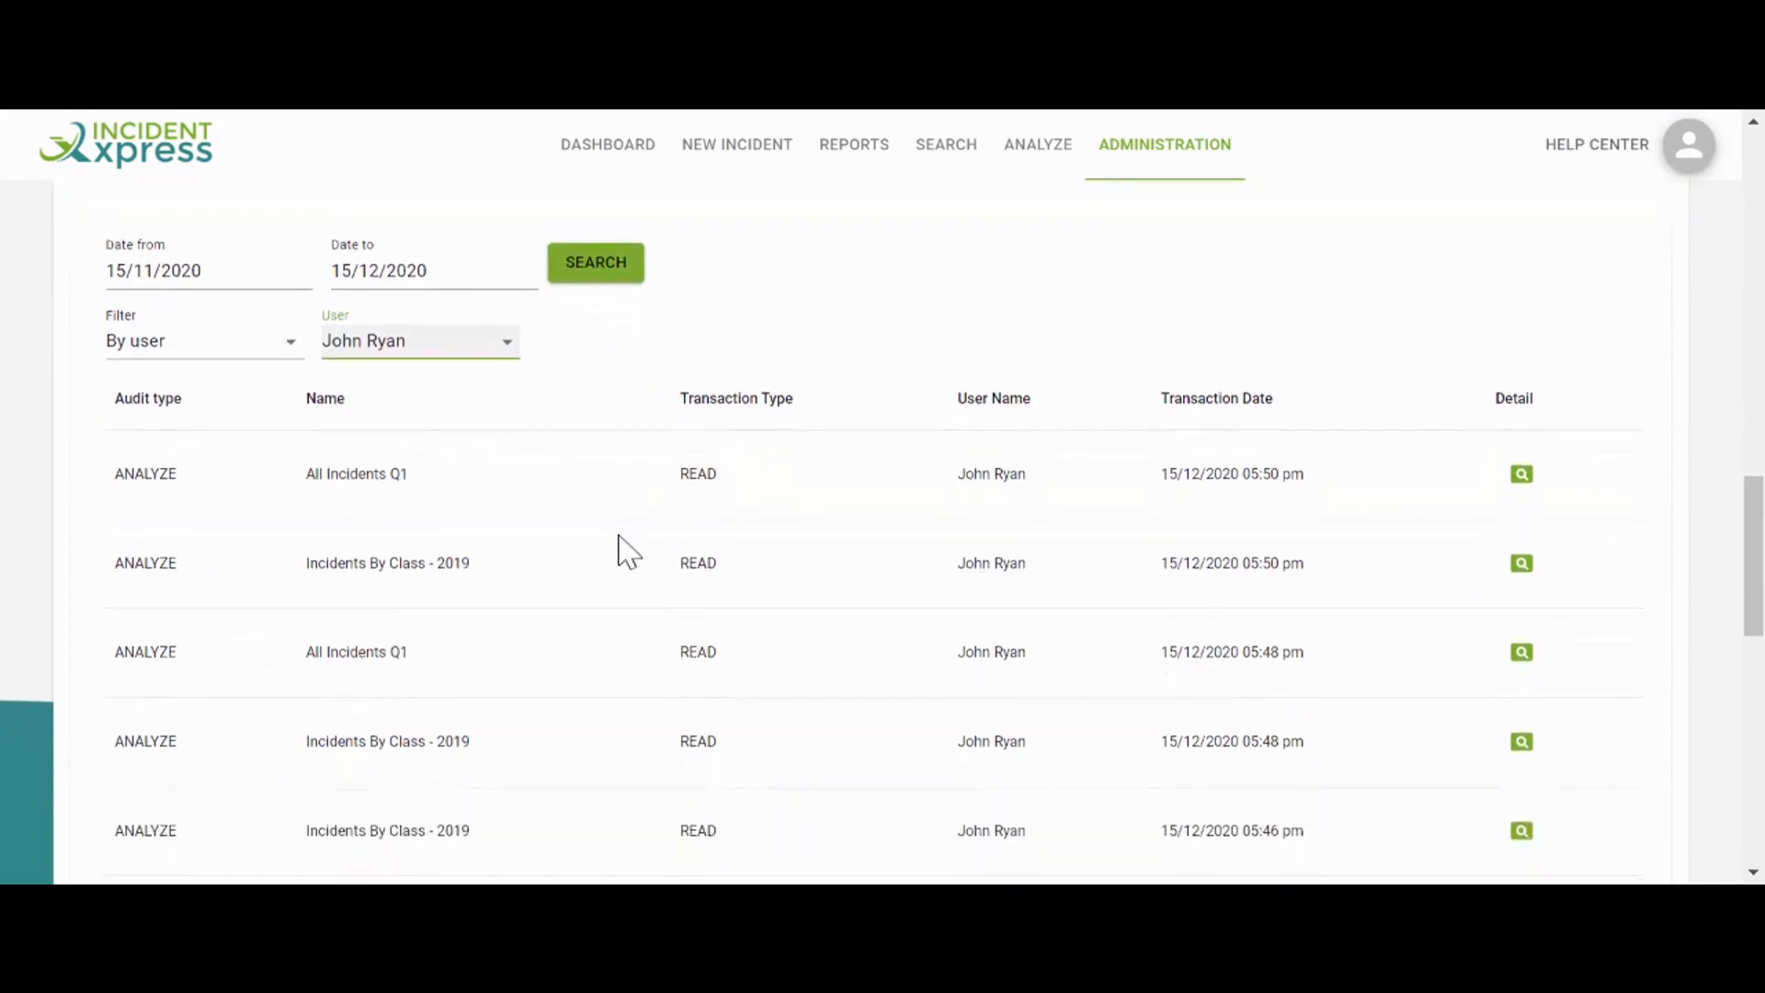
{"action": "scroll", "coordinate": [629, 552], "scroll_direction": "down", "scroll_amount": 1}
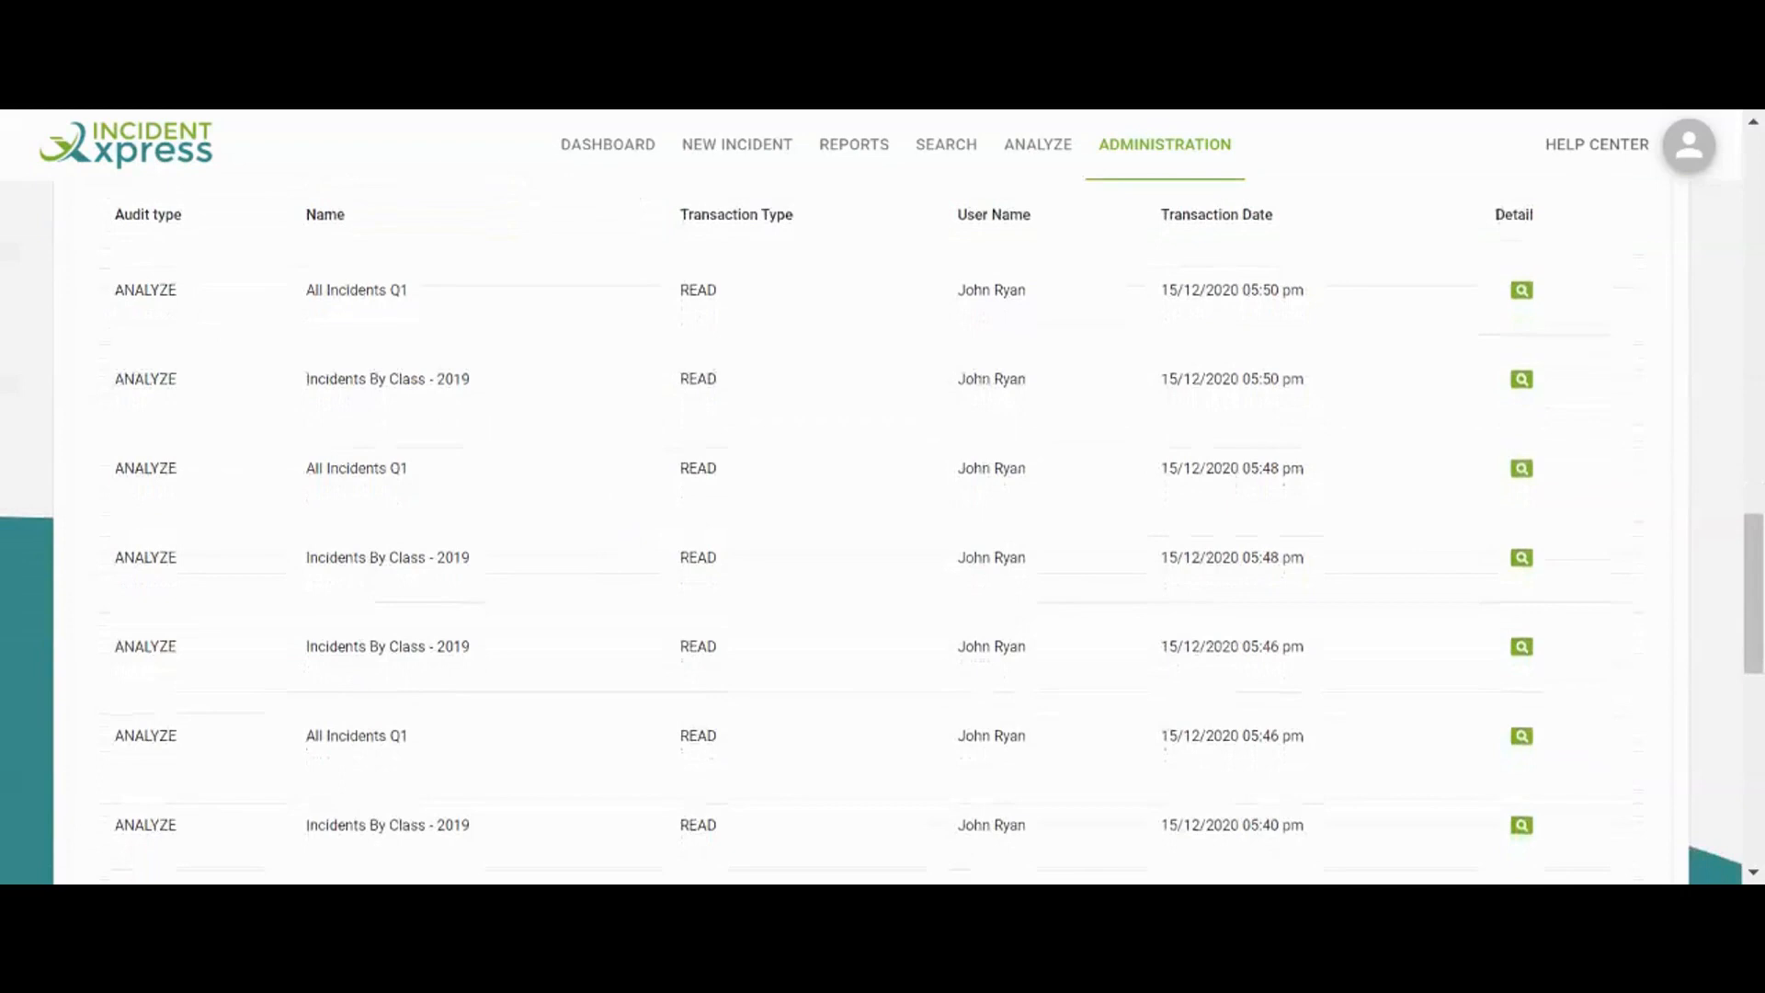
{"action": "scroll", "coordinate": [670, 620], "scroll_direction": "down", "scroll_amount": 1}
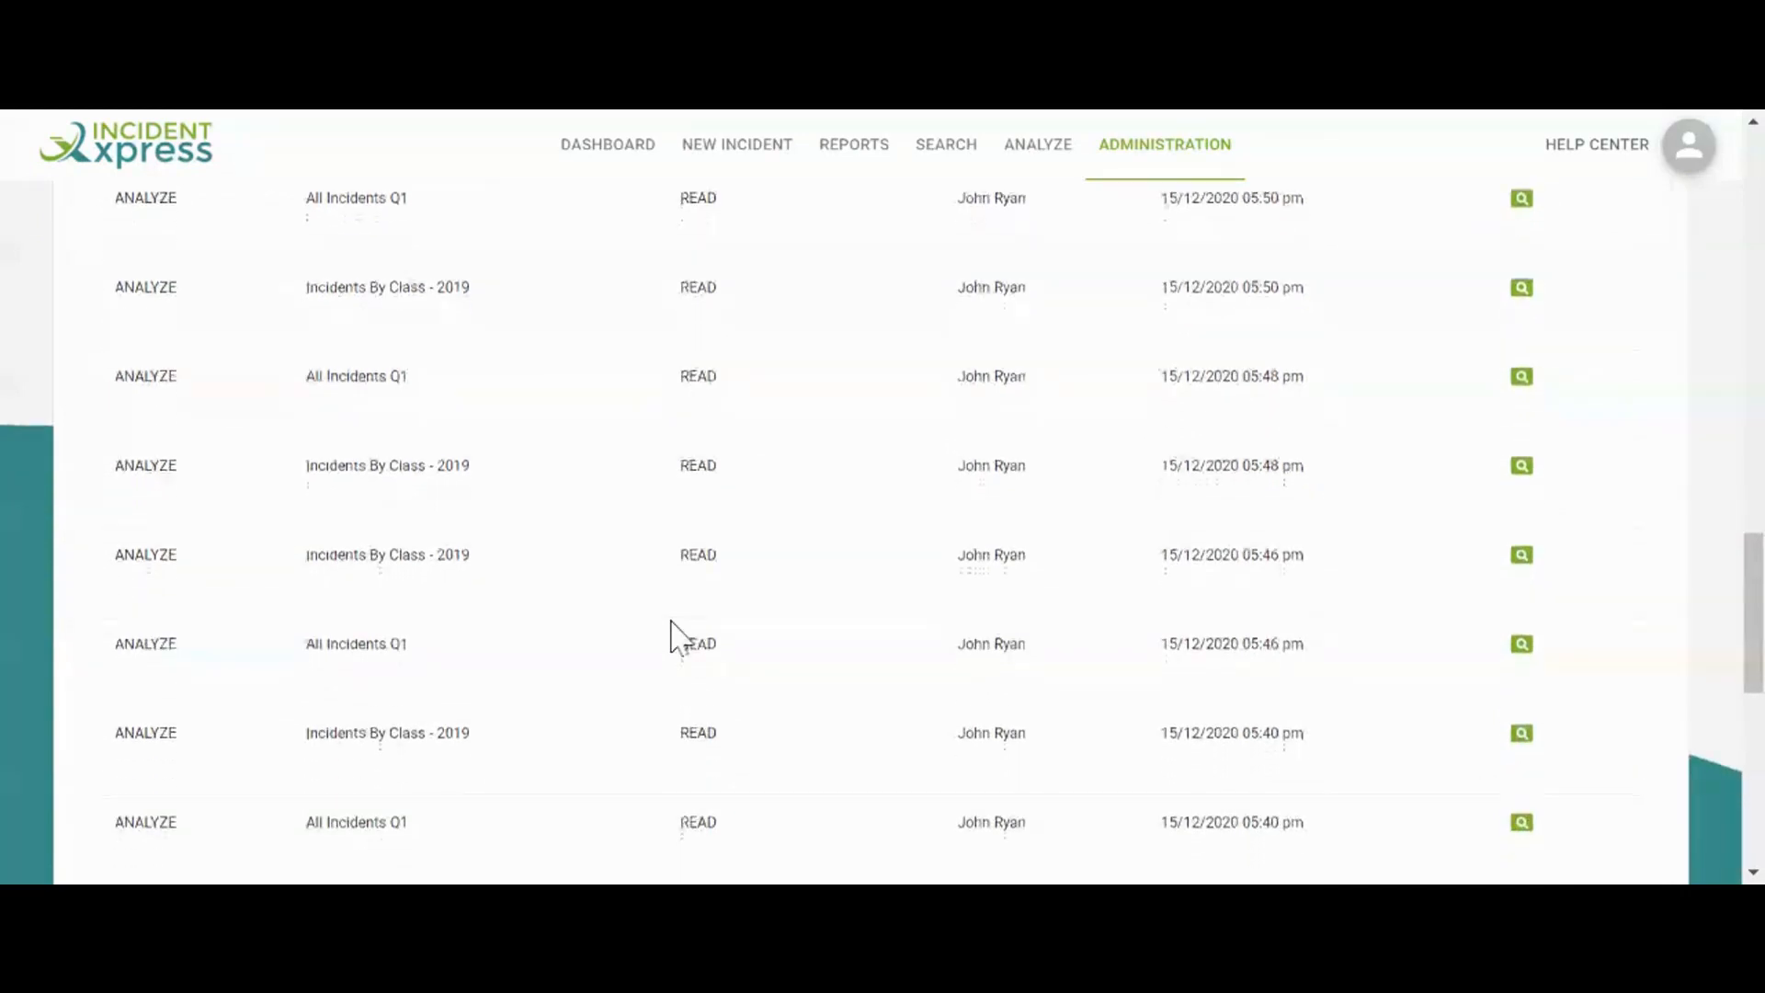
{"action": "scroll", "coordinate": [671, 621], "scroll_direction": "down", "scroll_amount": 1}
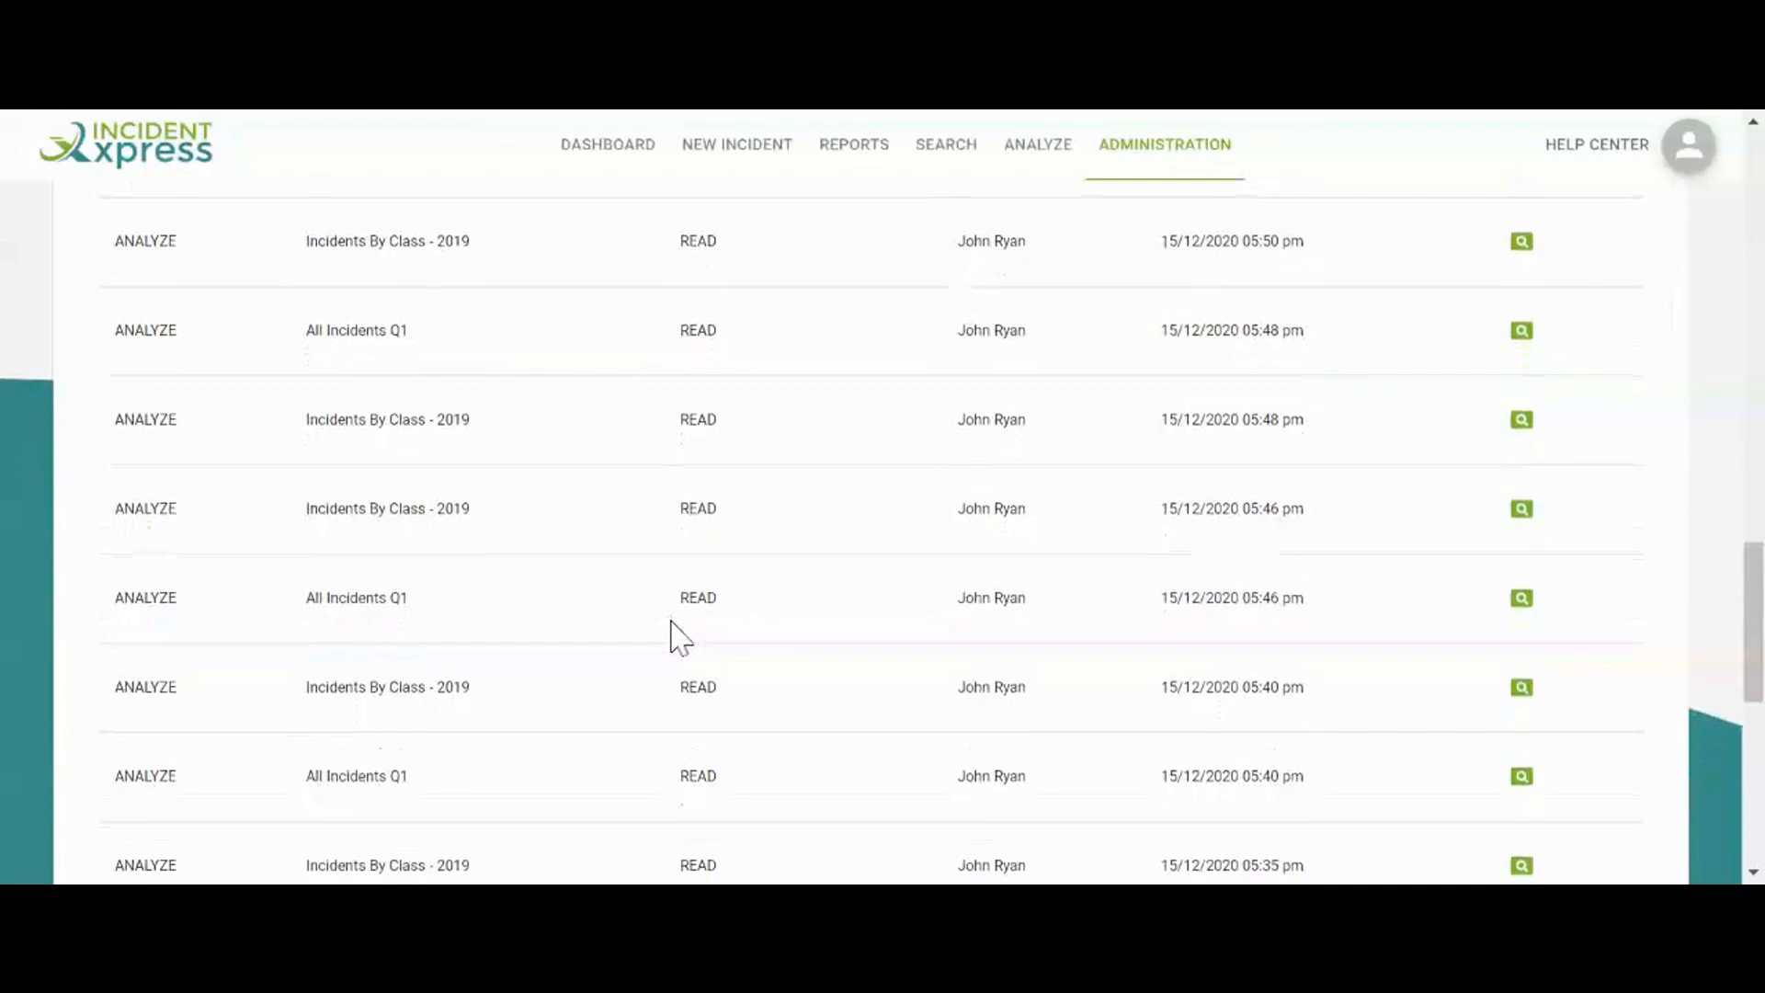
{"action": "scroll", "coordinate": [677, 638], "scroll_direction": "down", "scroll_amount": 1}
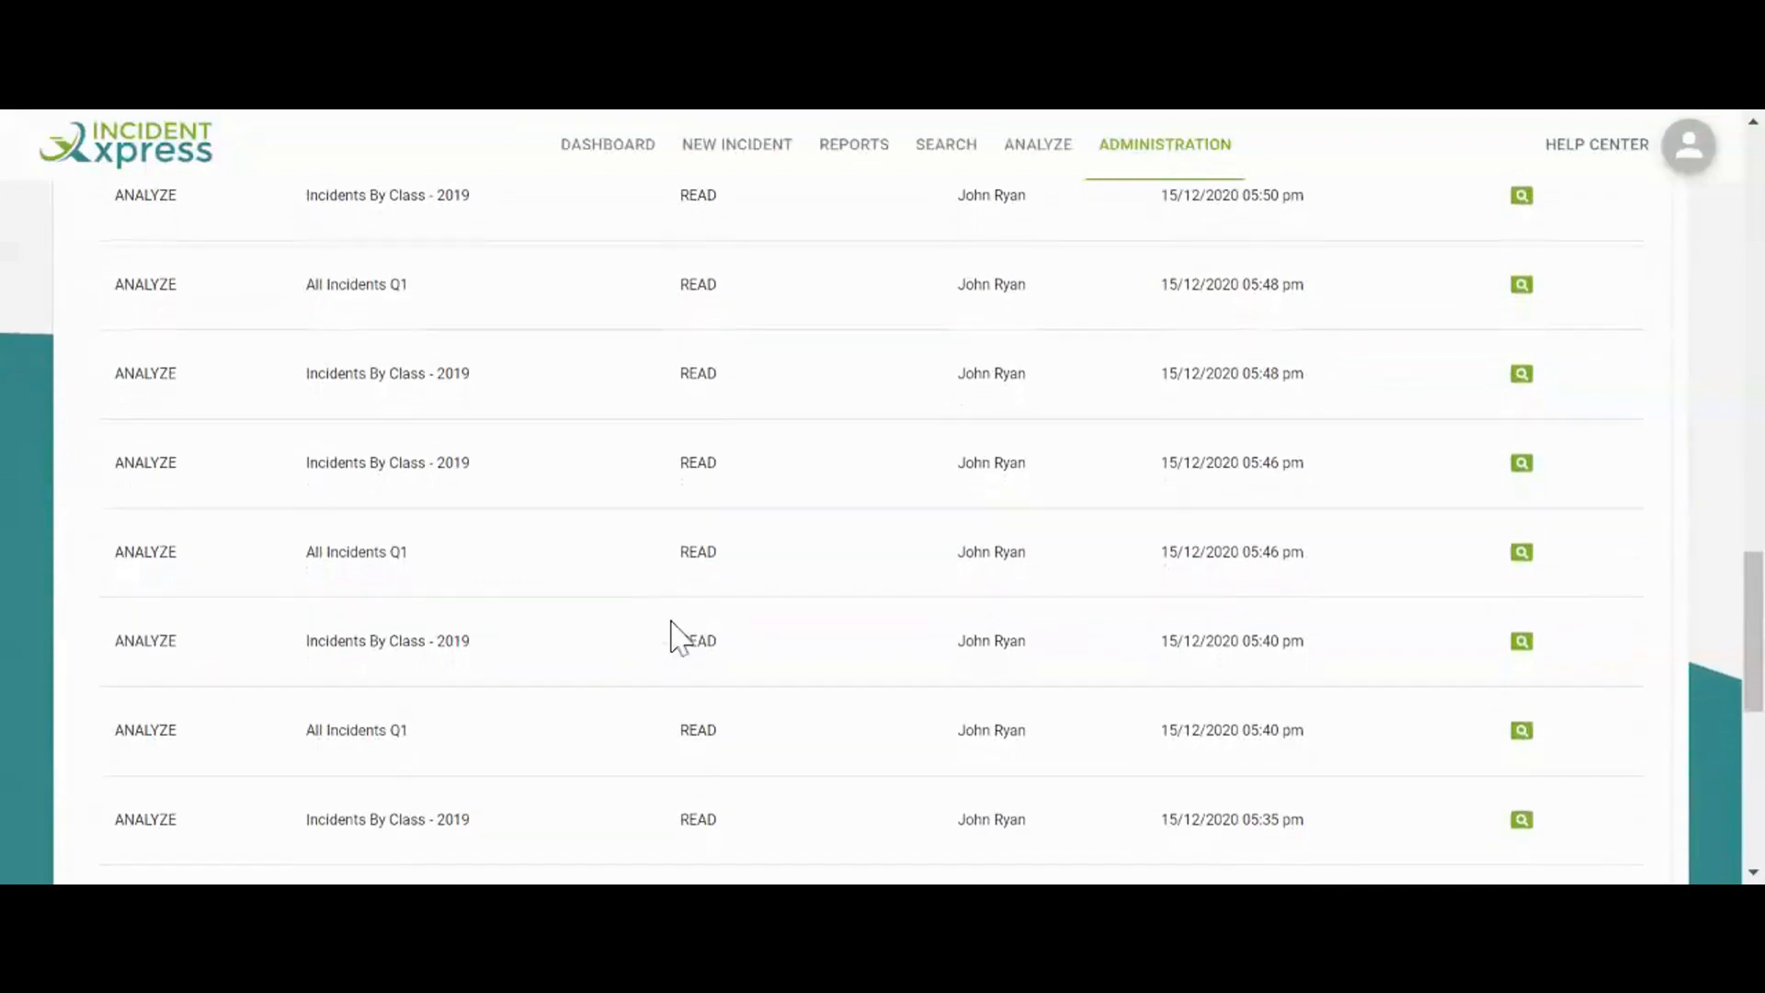
{"action": "scroll", "coordinate": [643, 648], "scroll_direction": "up", "scroll_amount": 2}
{"action": "scroll", "coordinate": [648, 655], "scroll_direction": "up", "scroll_amount": 4}
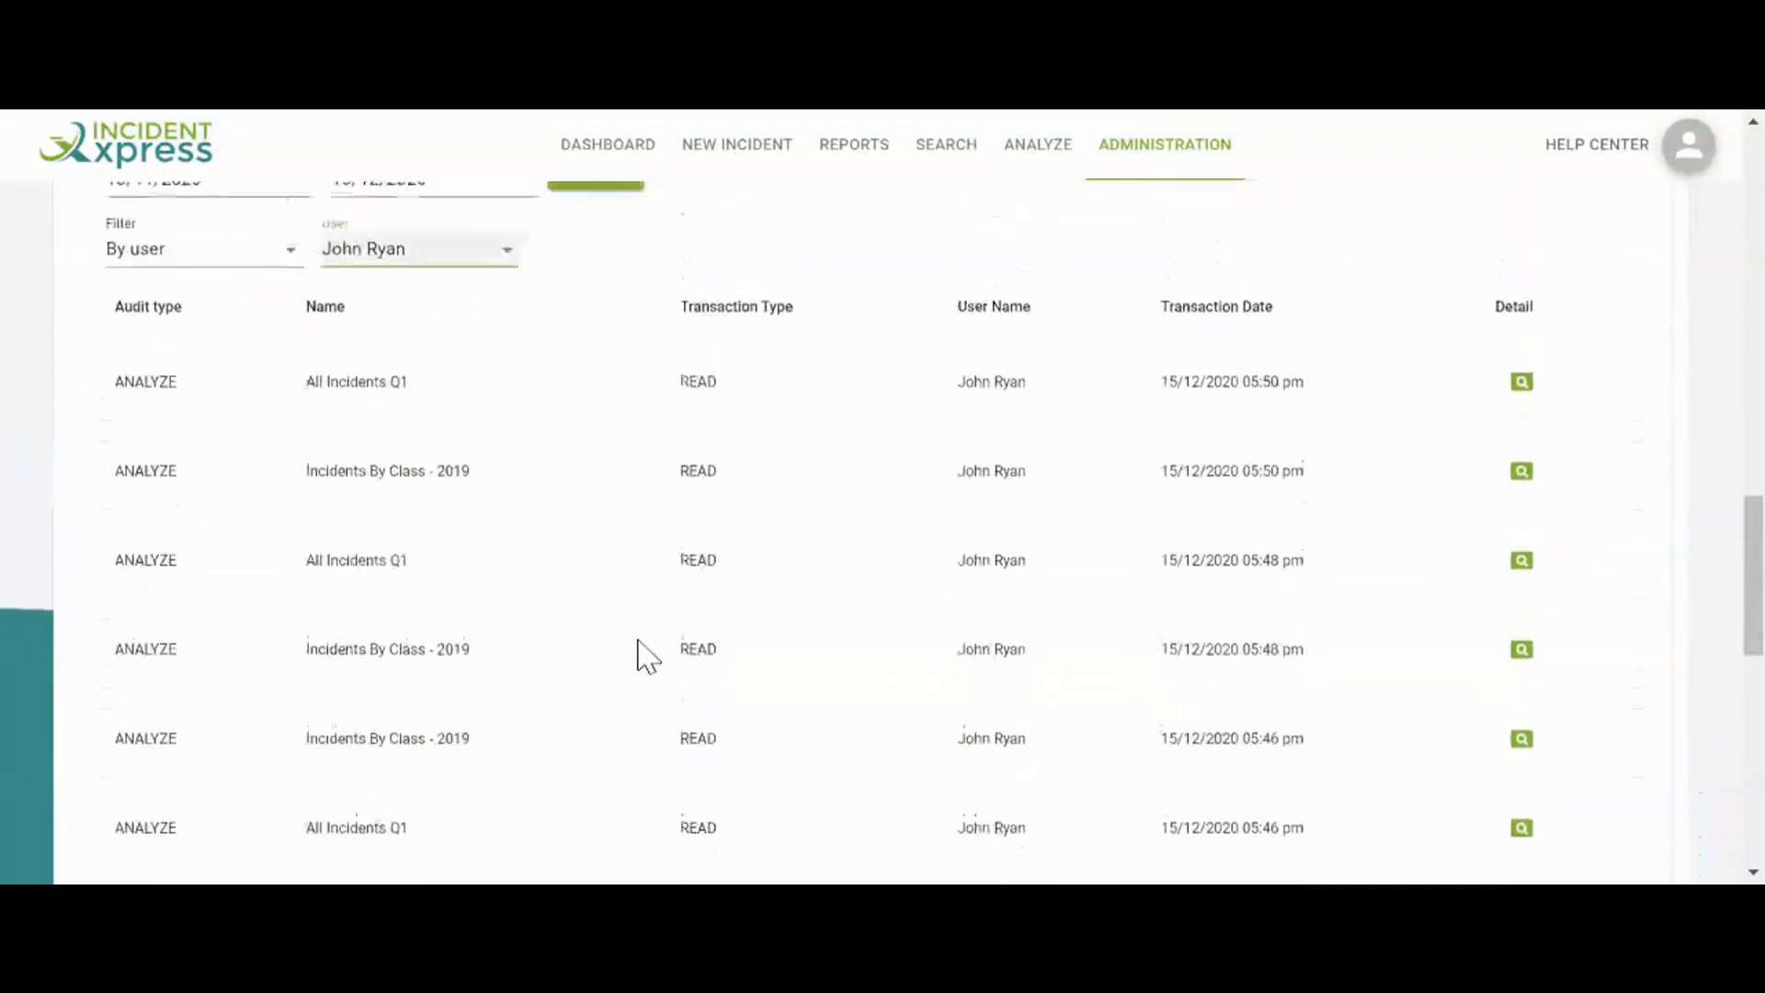
{"action": "scroll", "coordinate": [652, 662], "scroll_direction": "up", "scroll_amount": 1}
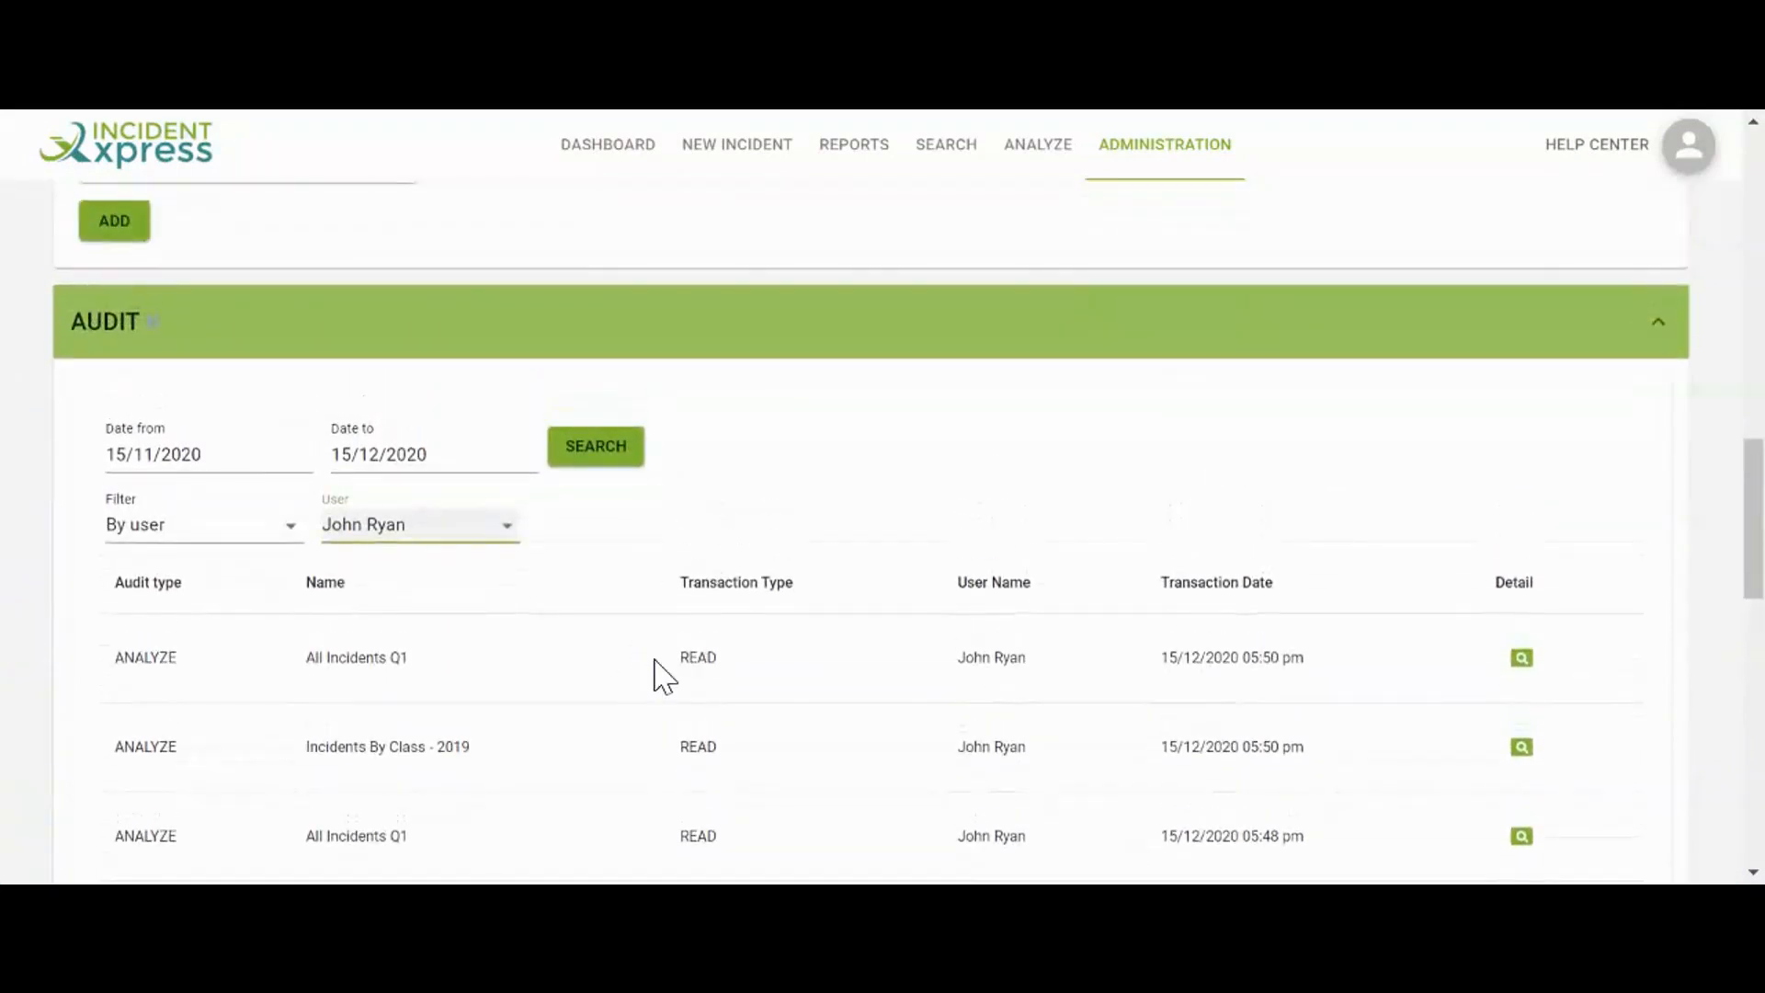
{"action": "left_click", "coordinate": [204, 534]}
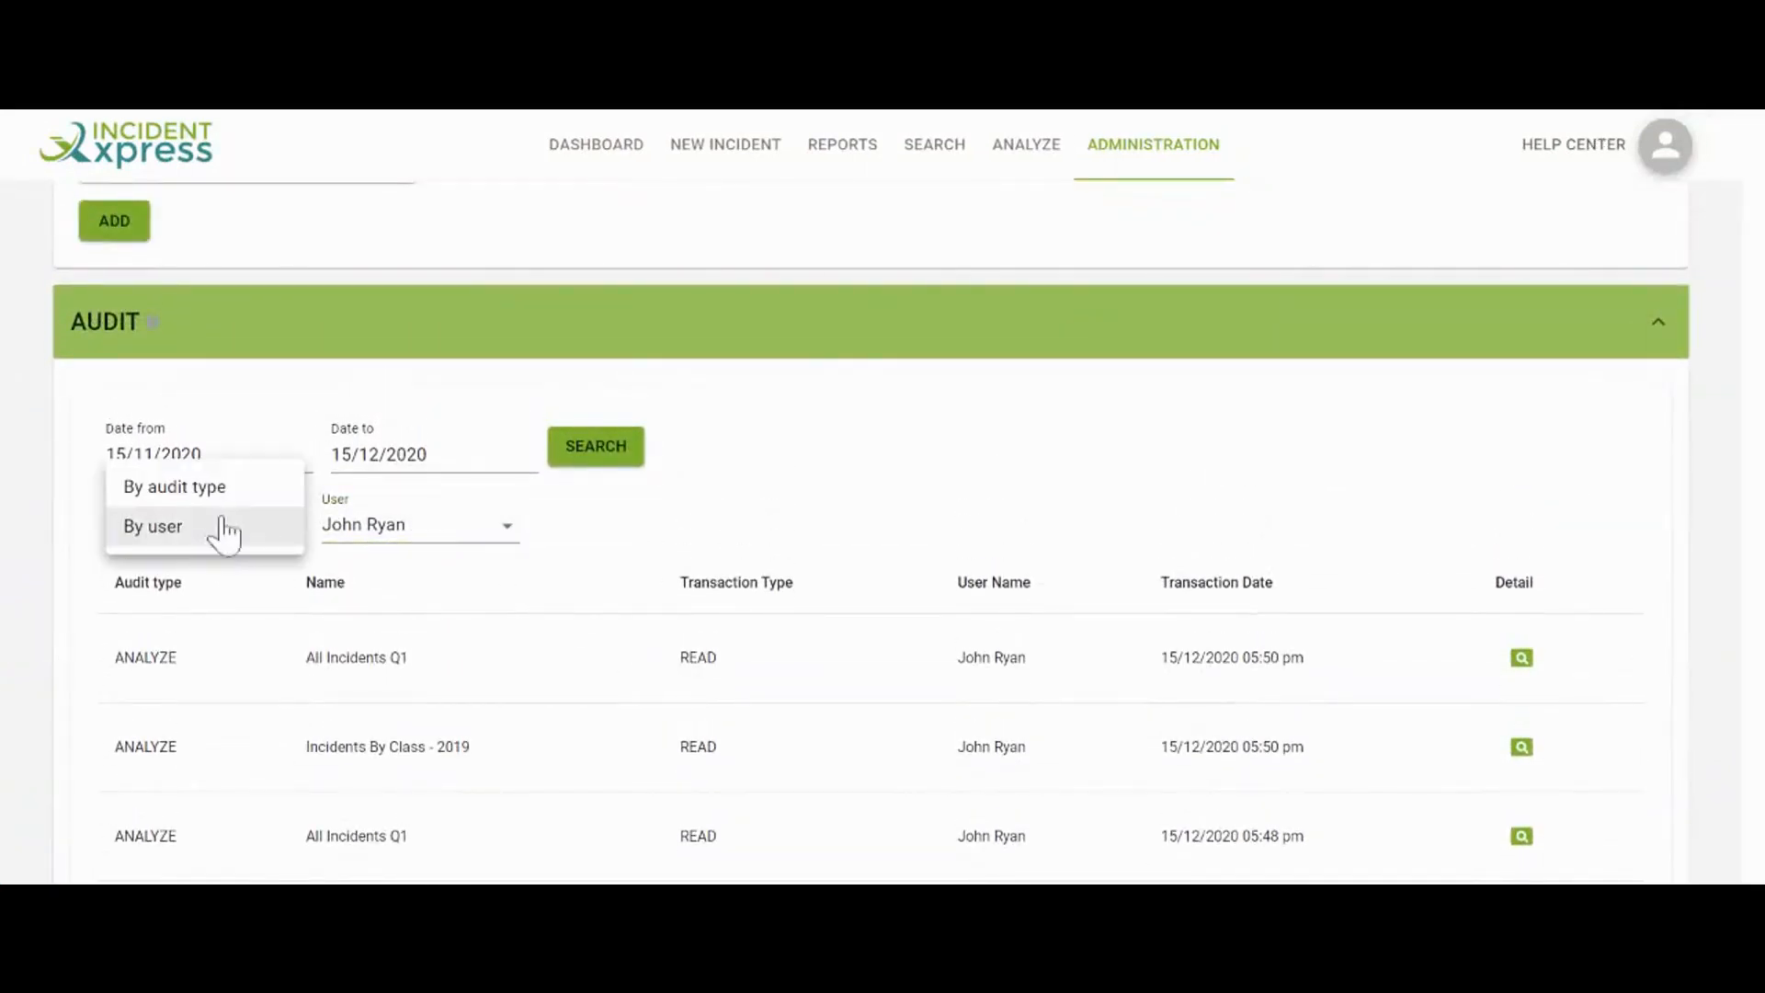
{"action": "left_click", "coordinate": [230, 494]}
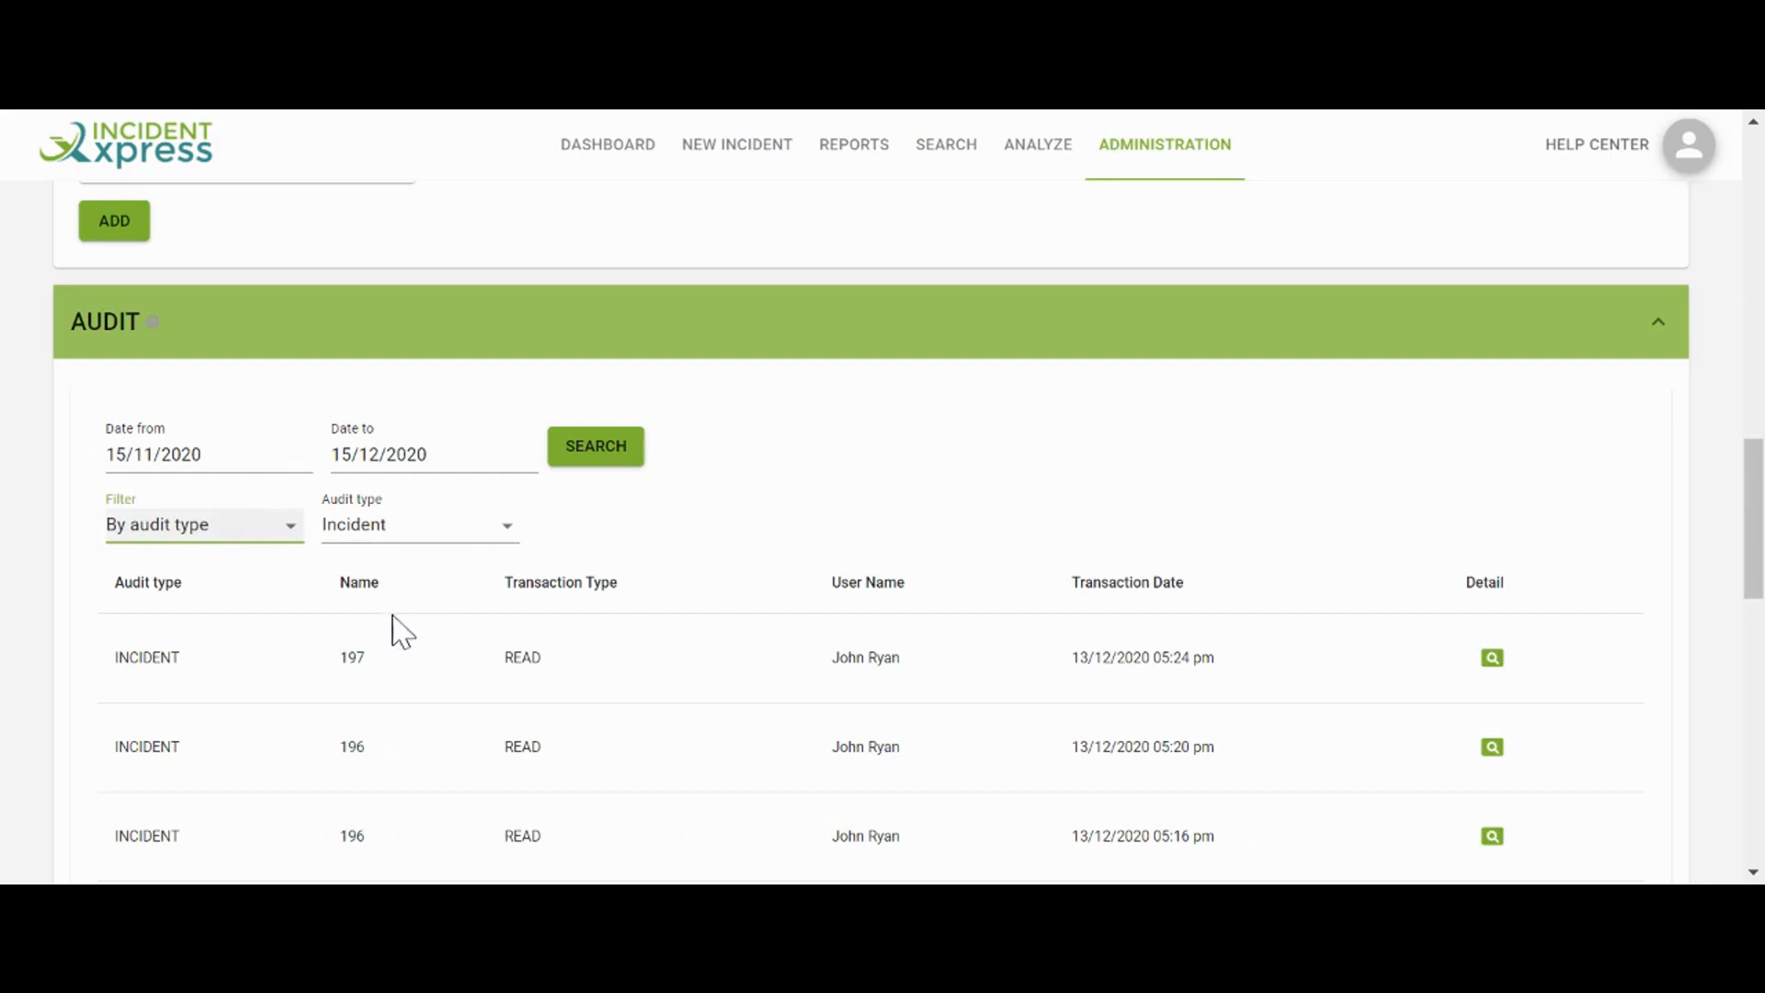
View the change details of incident #198 and close them
{"action": "scroll", "coordinate": [396, 633], "scroll_direction": "down", "scroll_amount": 5}
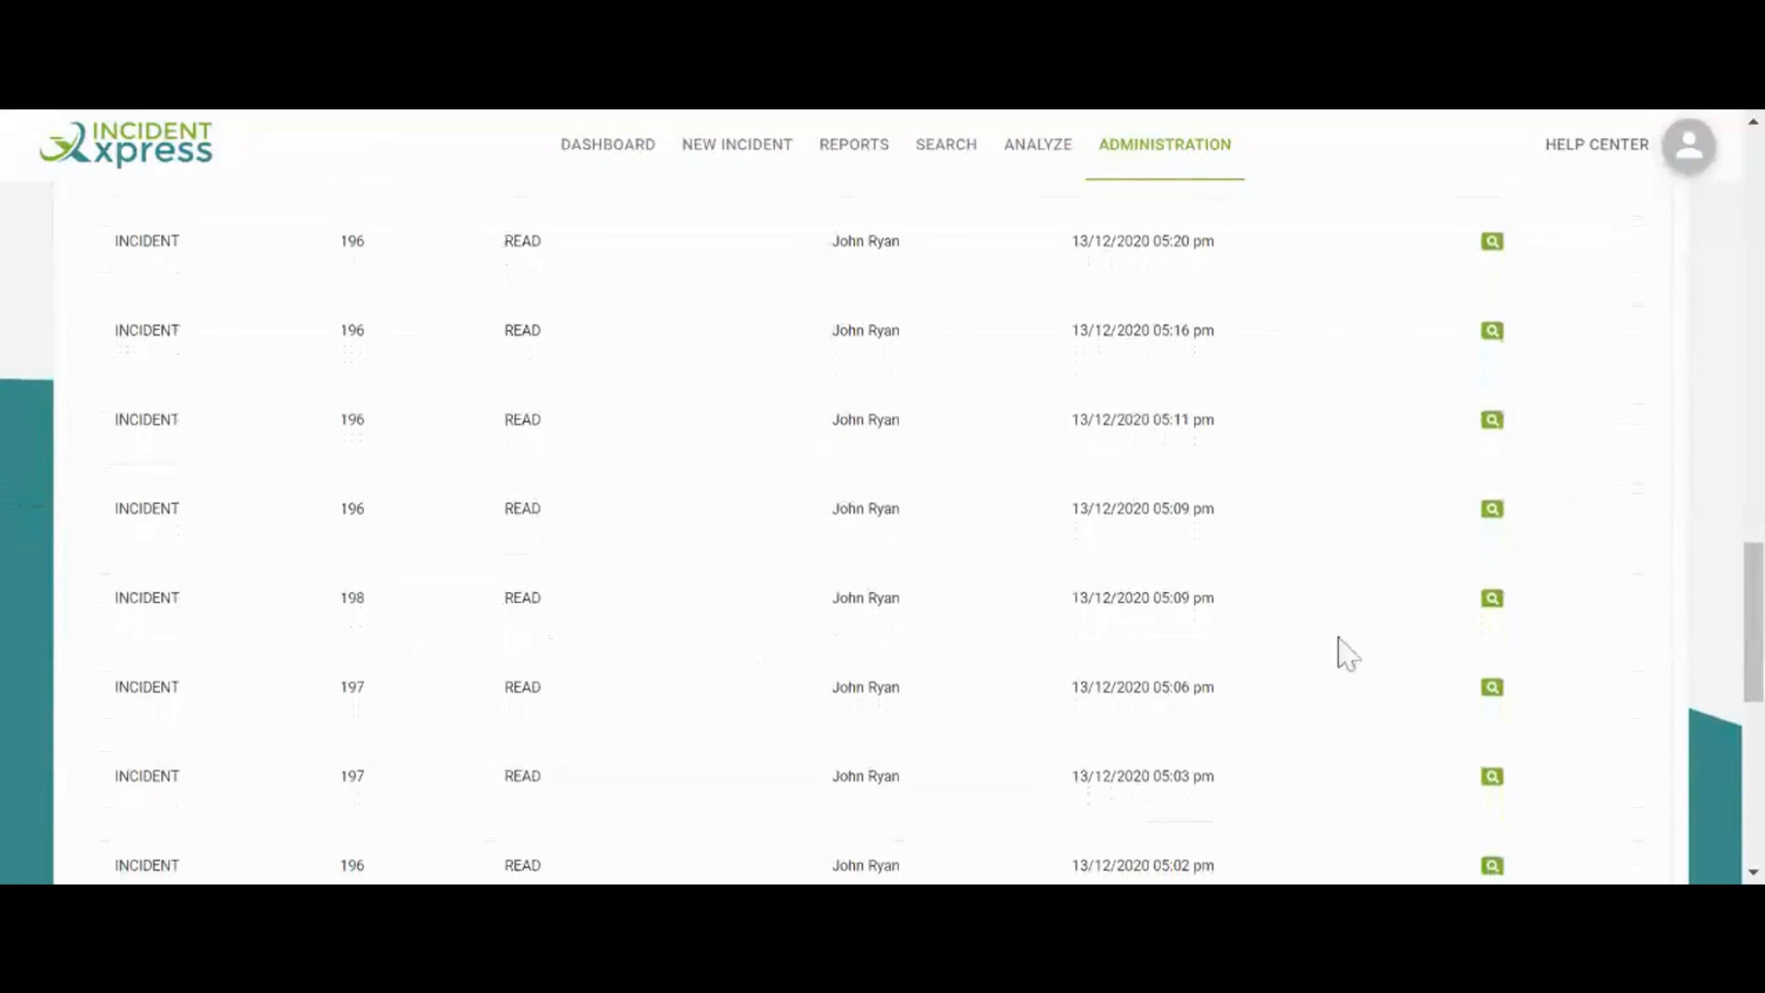
{"action": "left_click", "coordinate": [1493, 605]}
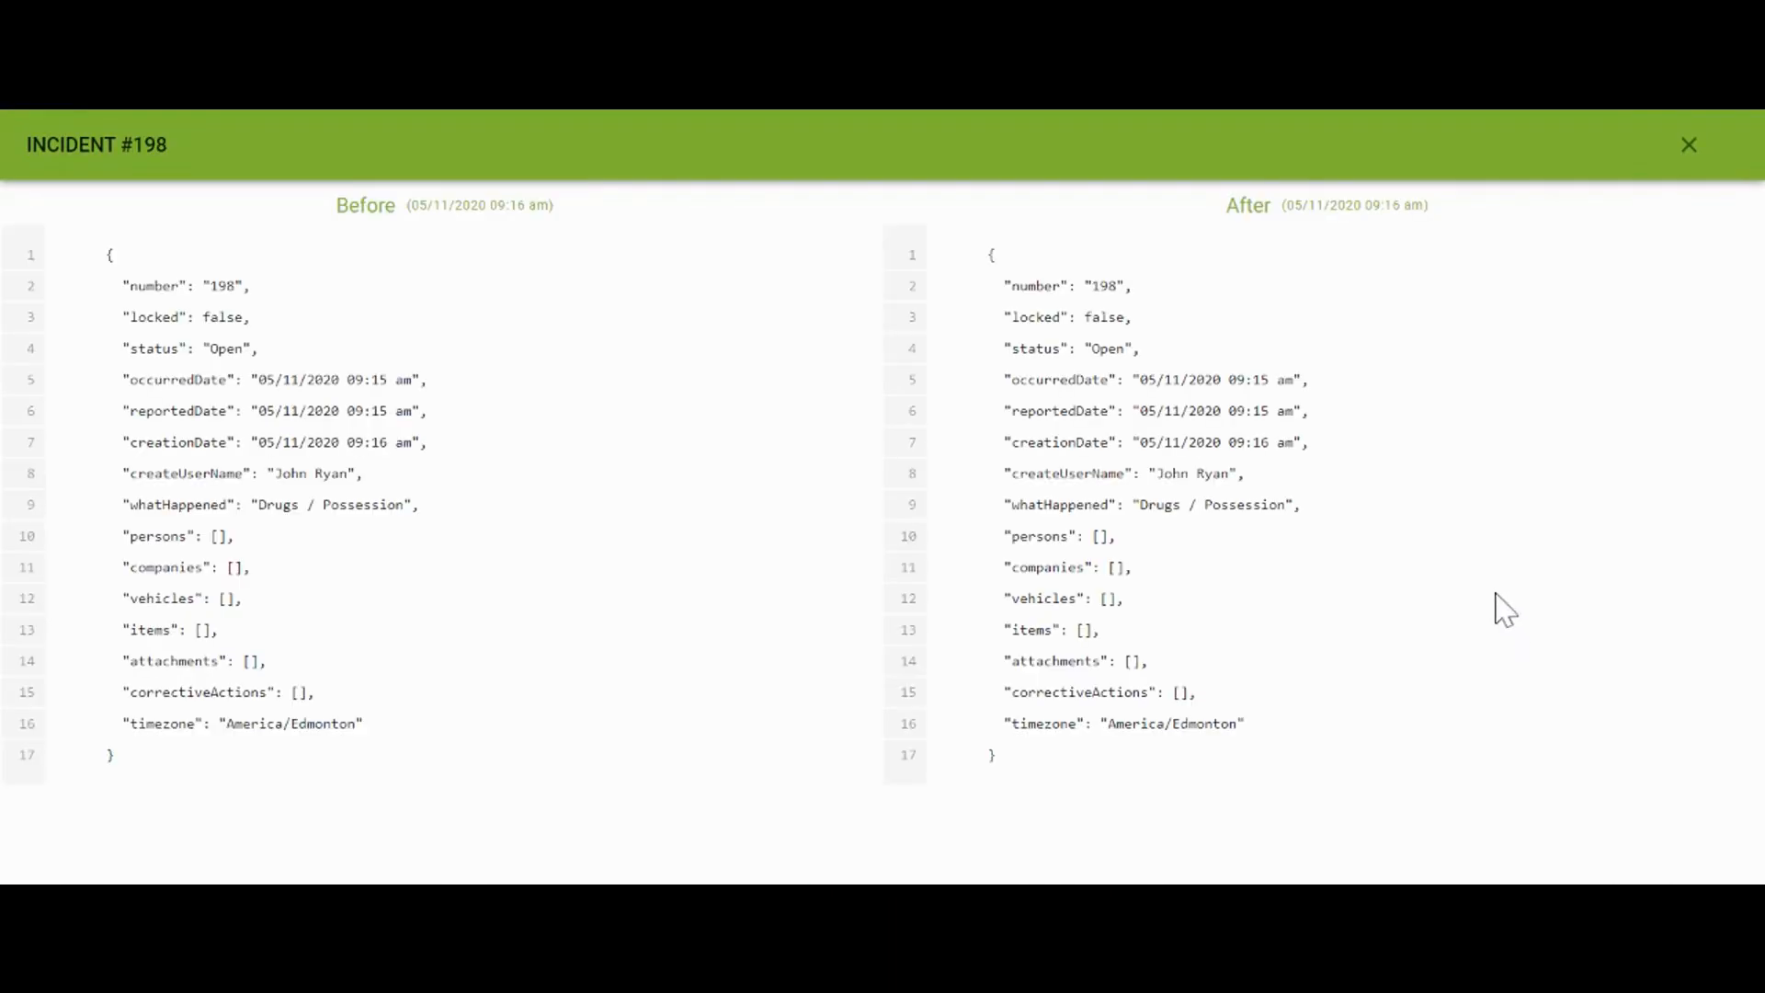
{"action": "left_click", "coordinate": [1688, 148]}
{"action": "scroll", "coordinate": [906, 296], "scroll_direction": "down", "scroll_amount": 8}
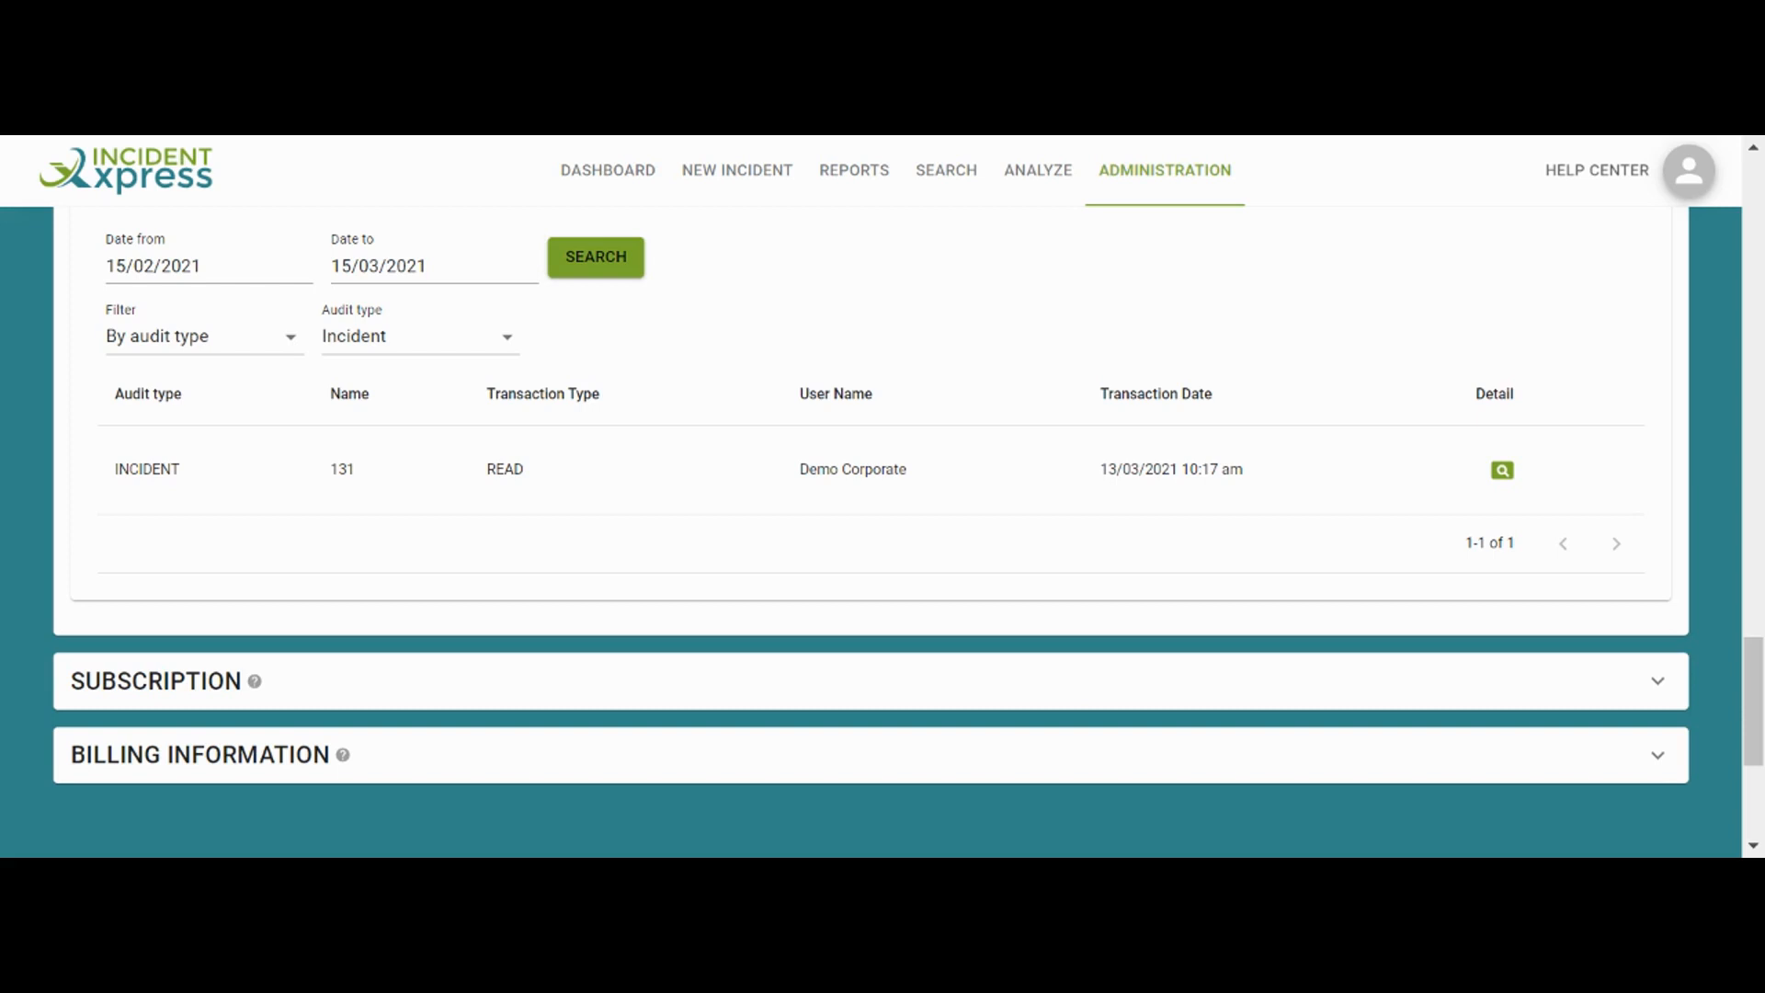
Expand Subscription and switch the plan to annual billing at $2,490.00 per year
{"action": "left_click", "coordinate": [1048, 684]}
{"action": "scroll", "coordinate": [1046, 695], "scroll_direction": "down", "scroll_amount": 1}
{"action": "scroll", "coordinate": [1045, 696], "scroll_direction": "down", "scroll_amount": 6}
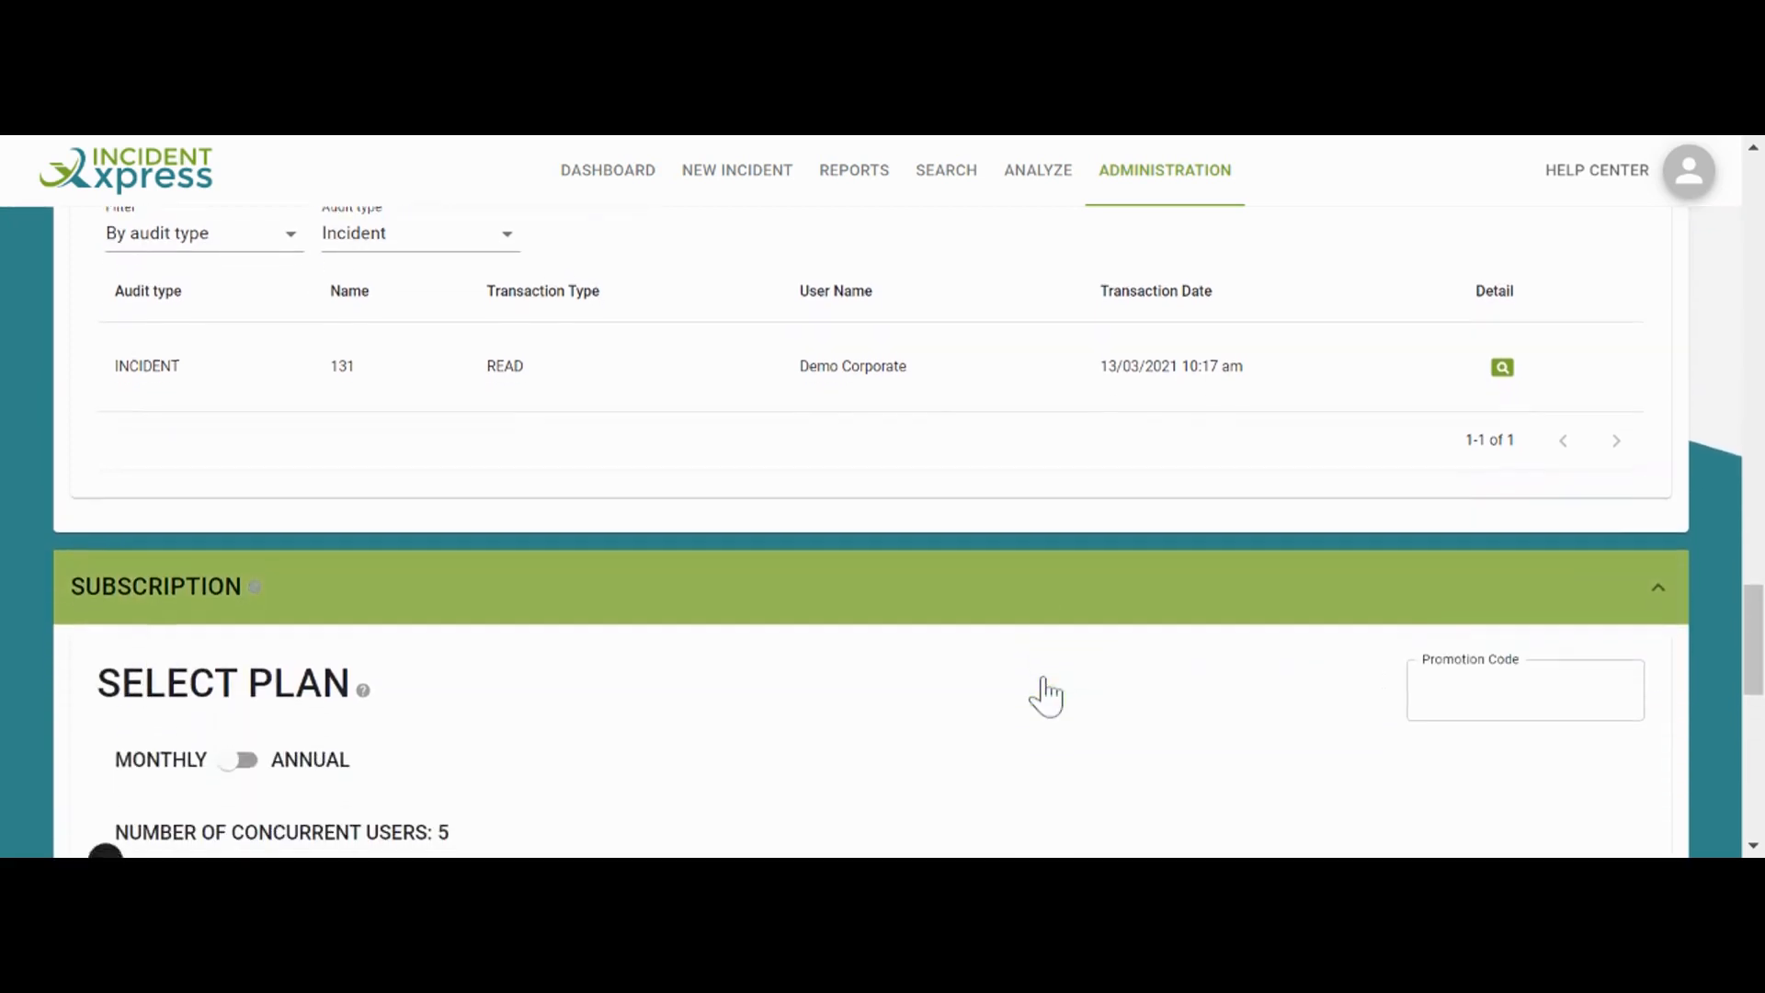
{"action": "scroll", "coordinate": [1044, 677], "scroll_direction": "down", "scroll_amount": 2}
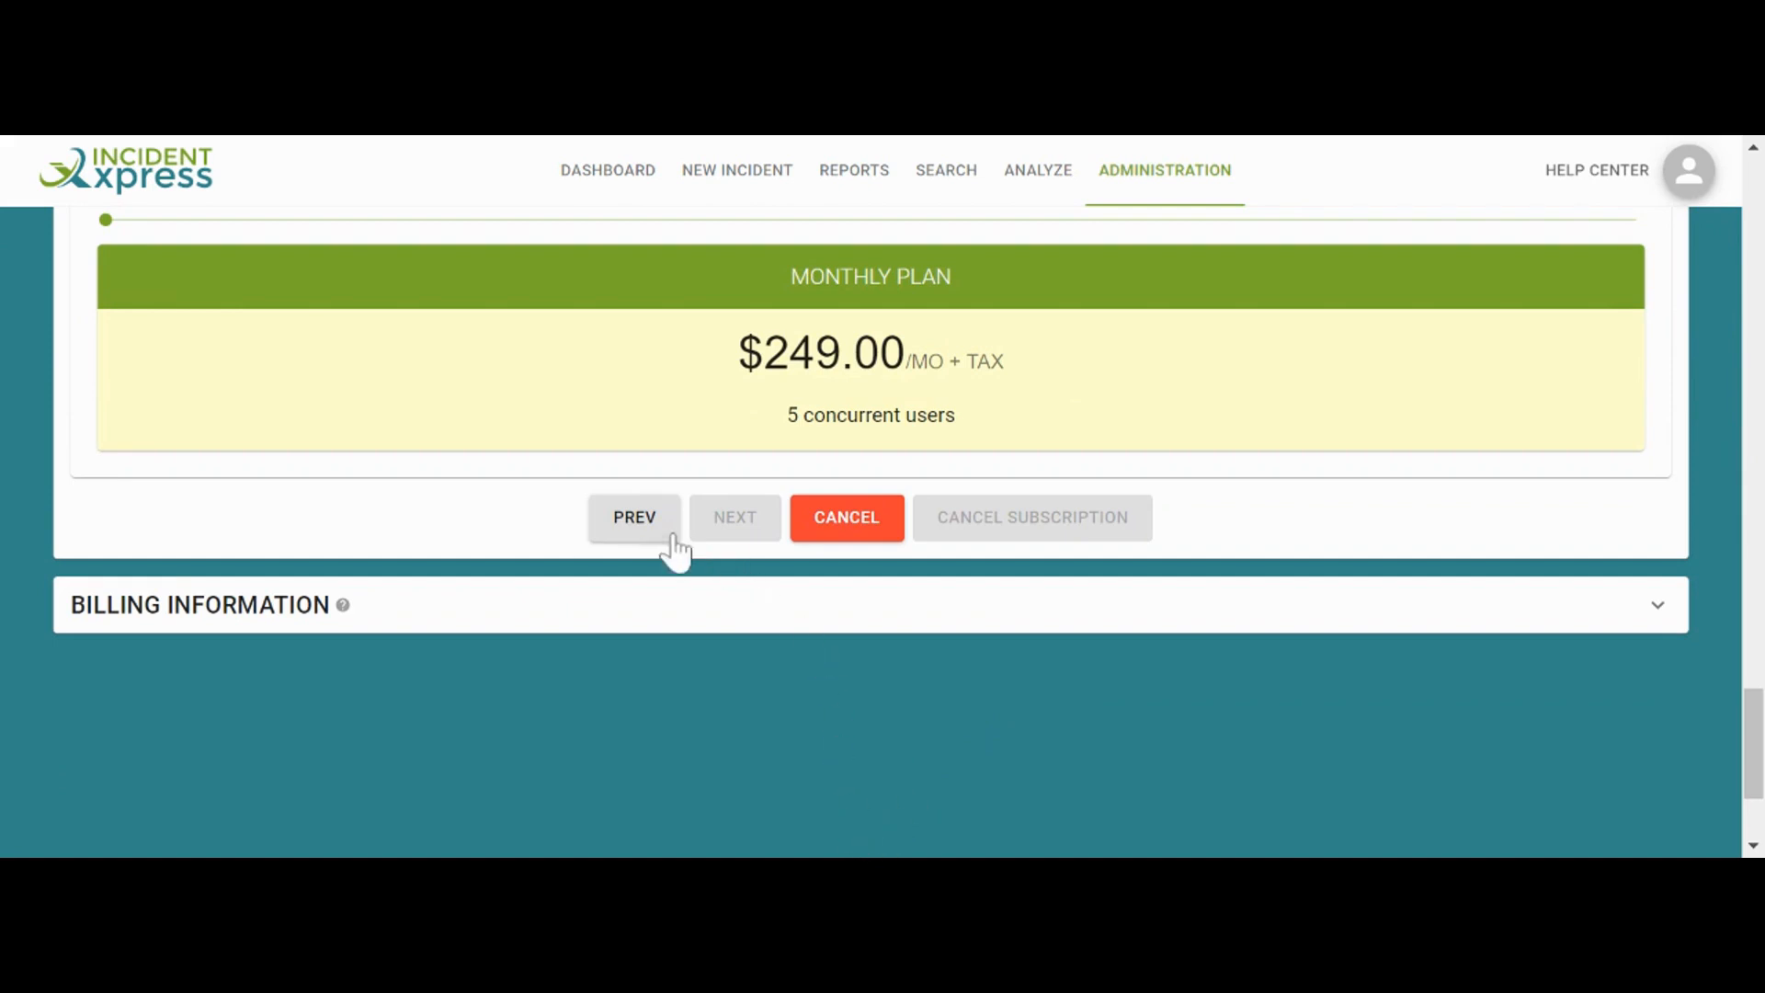
{"action": "scroll", "coordinate": [668, 545], "scroll_direction": "up", "scroll_amount": 1}
{"action": "scroll", "coordinate": [723, 618], "scroll_direction": "up", "scroll_amount": 1}
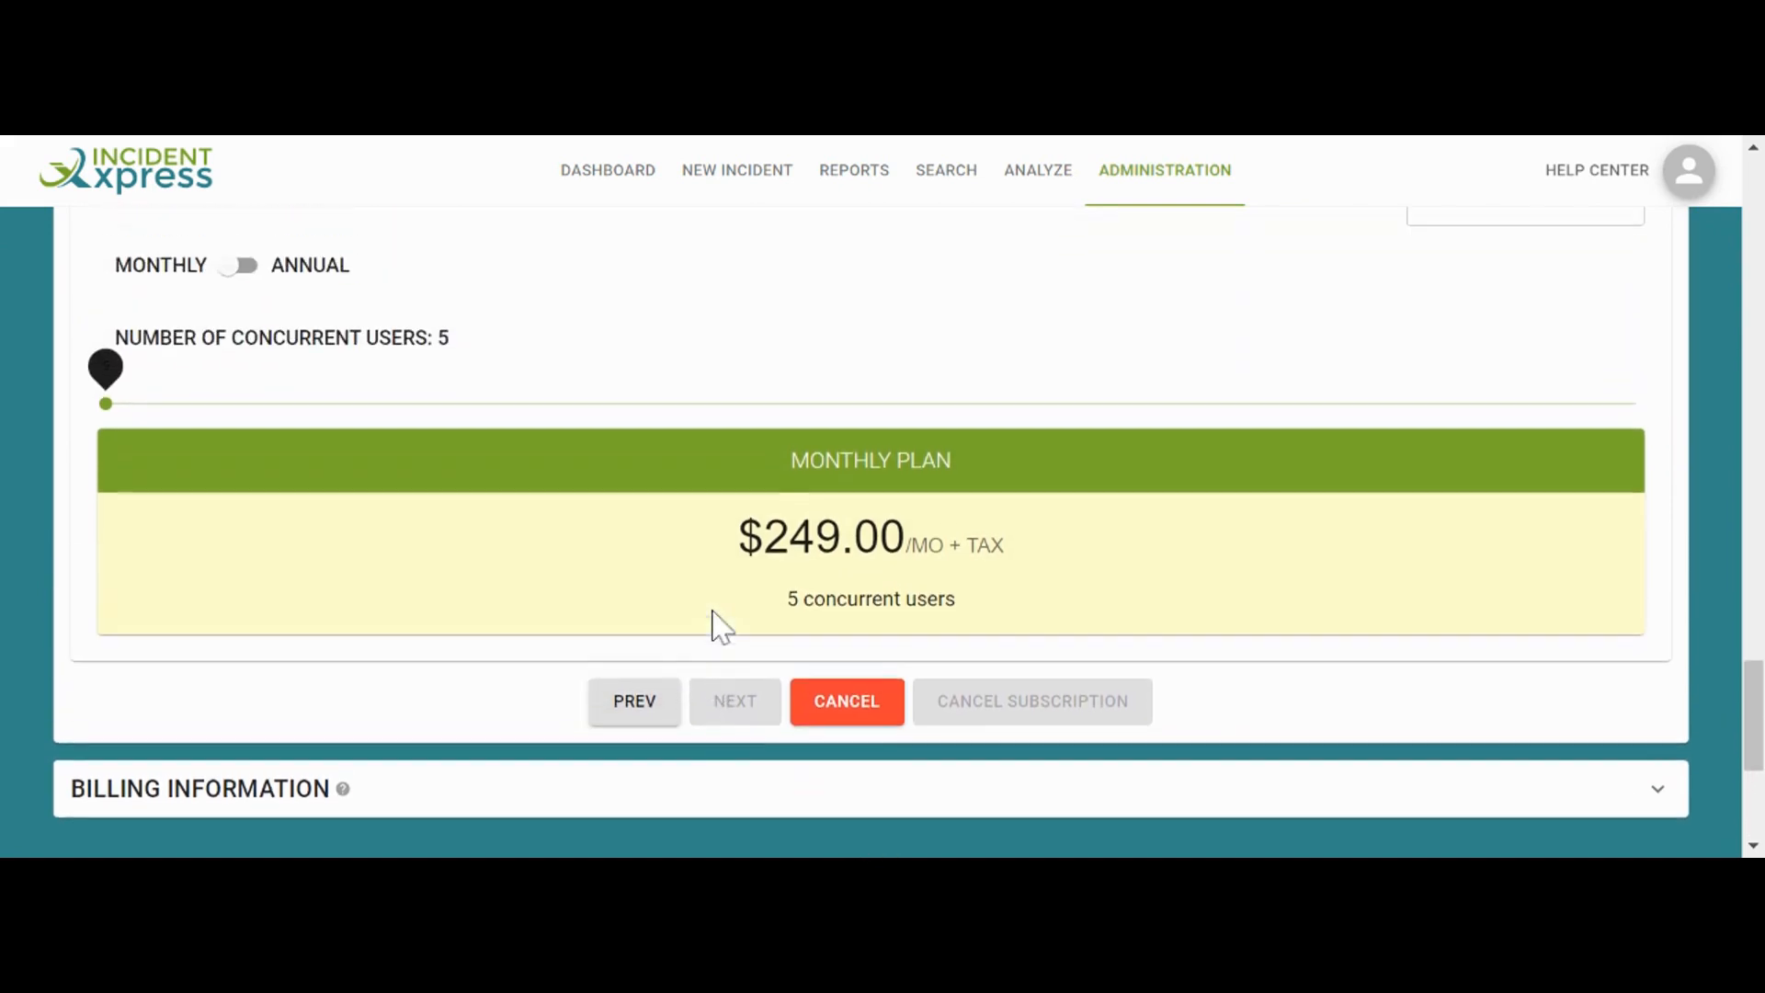
{"action": "left_click", "coordinate": [268, 266]}
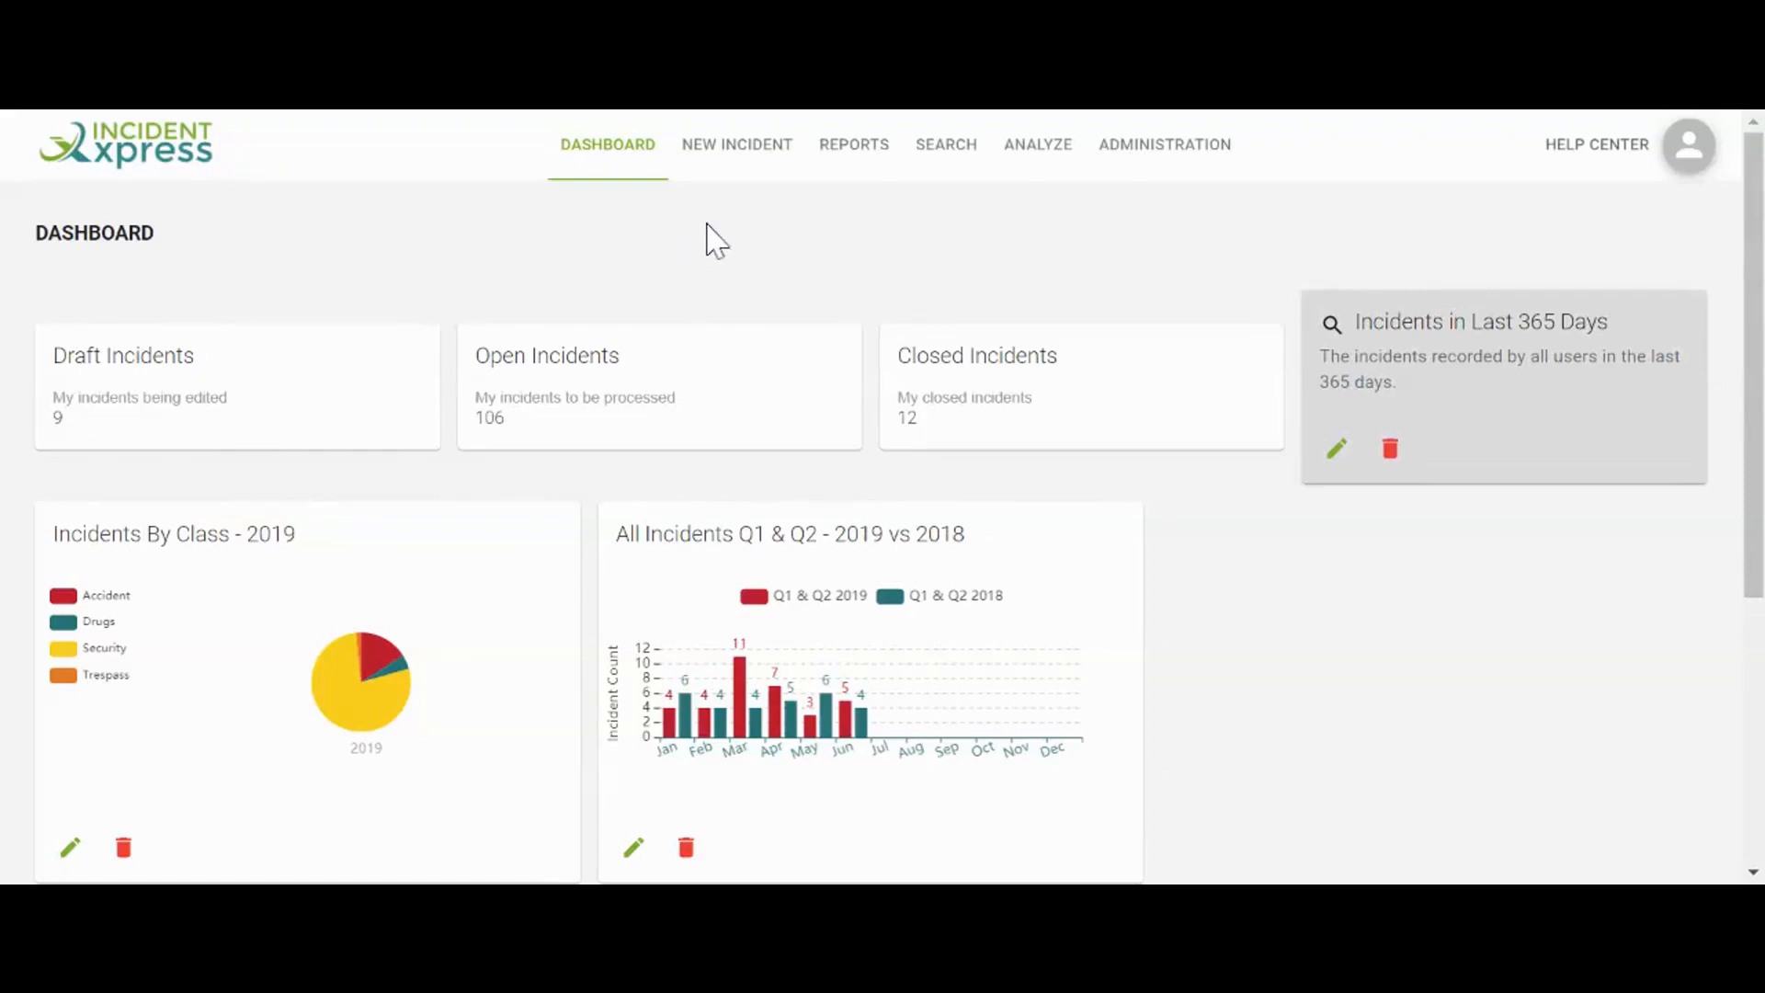
Start new incident draft #202 and set its date occurred to 10/12/2020
{"action": "left_click", "coordinate": [761, 150]}
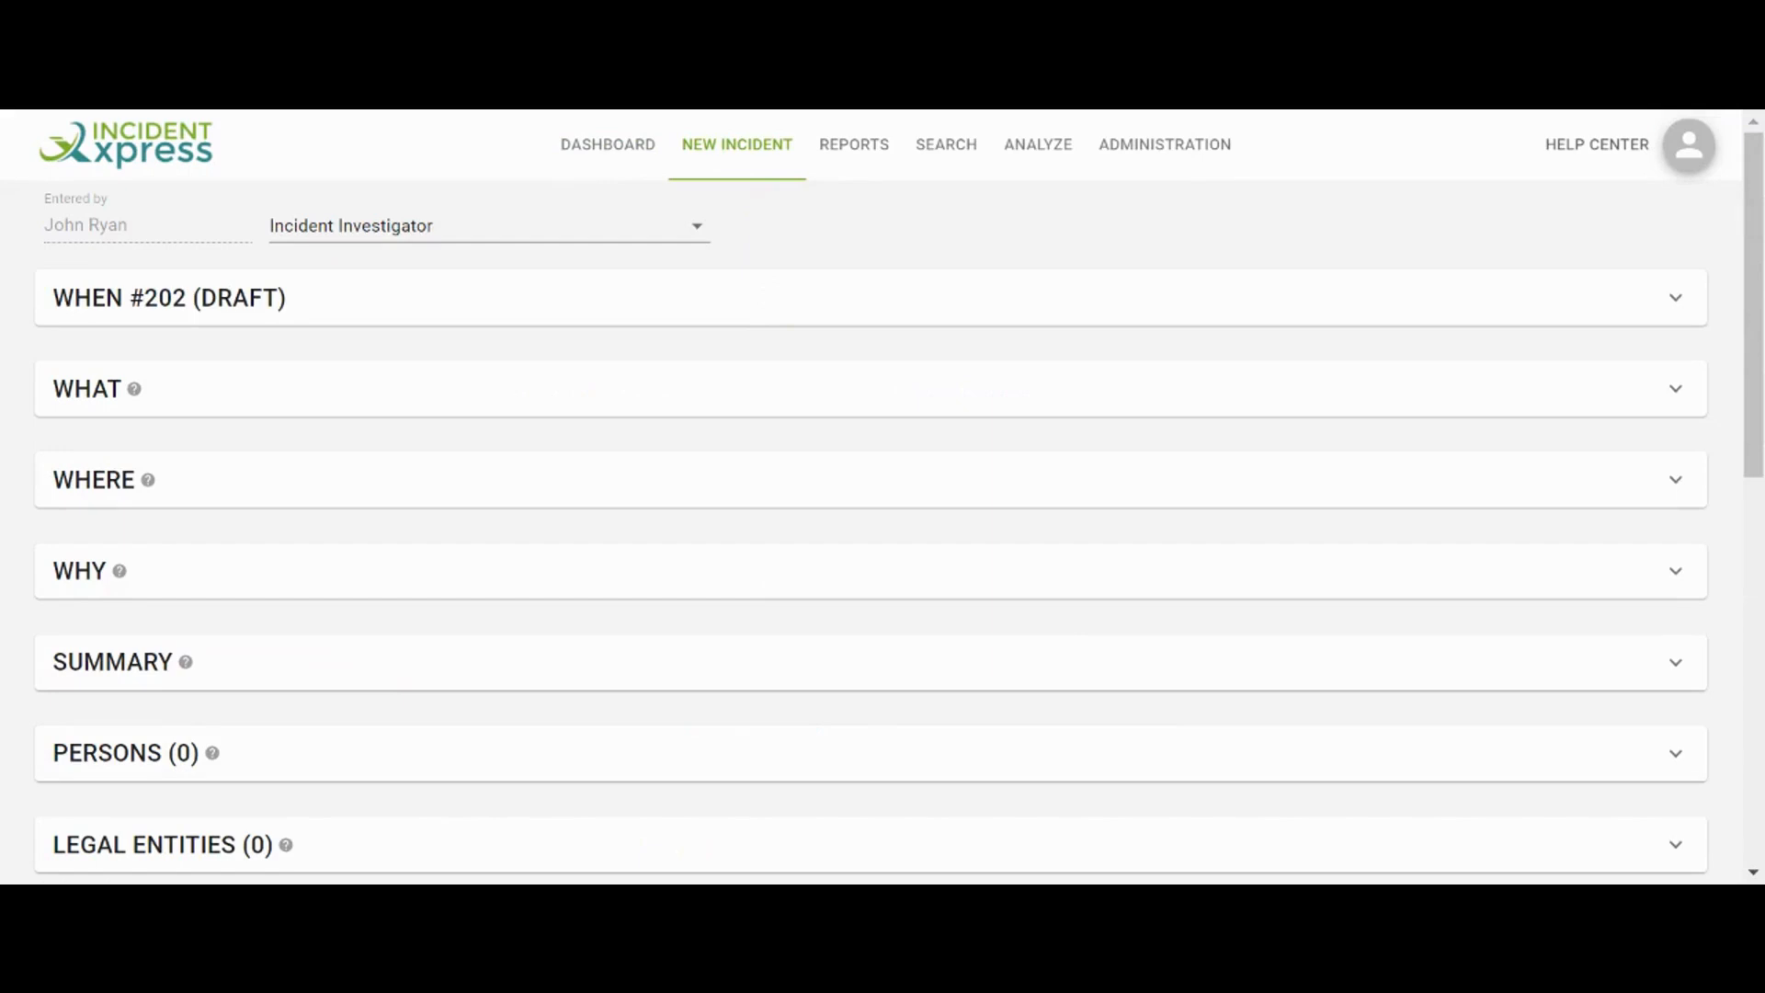
{"action": "left_click", "coordinate": [753, 304]}
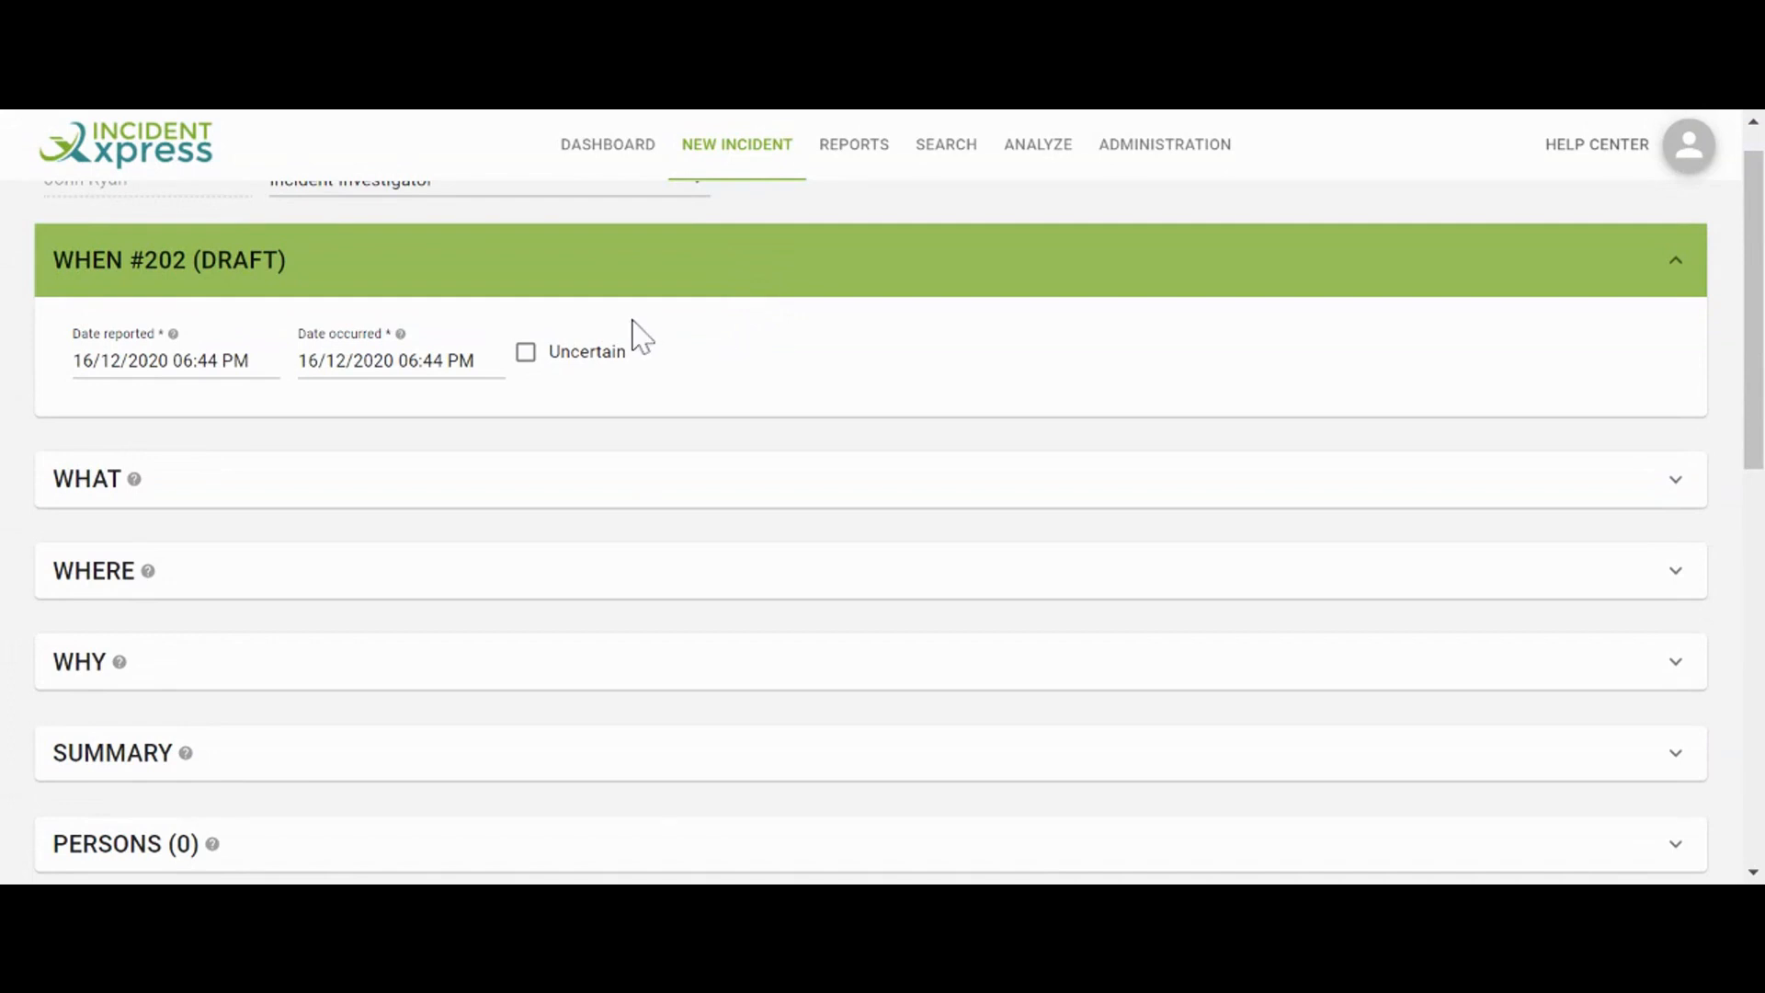
{"action": "left_click", "coordinate": [437, 354]}
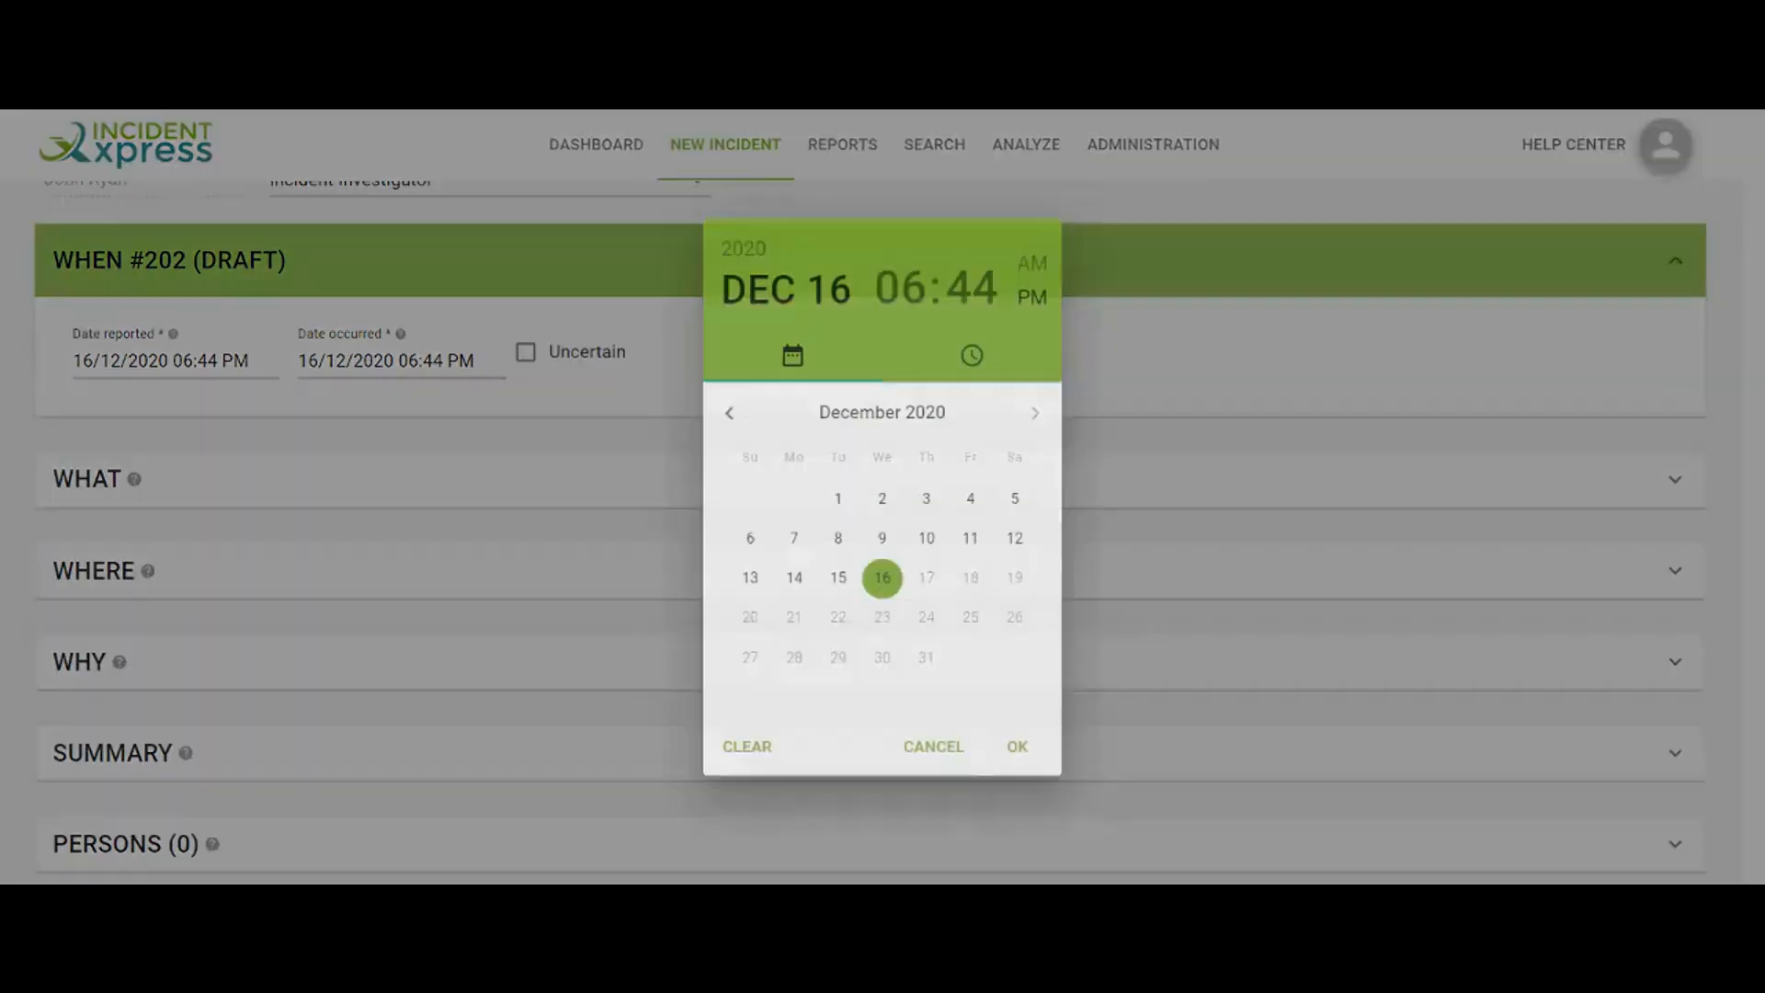
{"action": "left_click", "coordinate": [936, 541]}
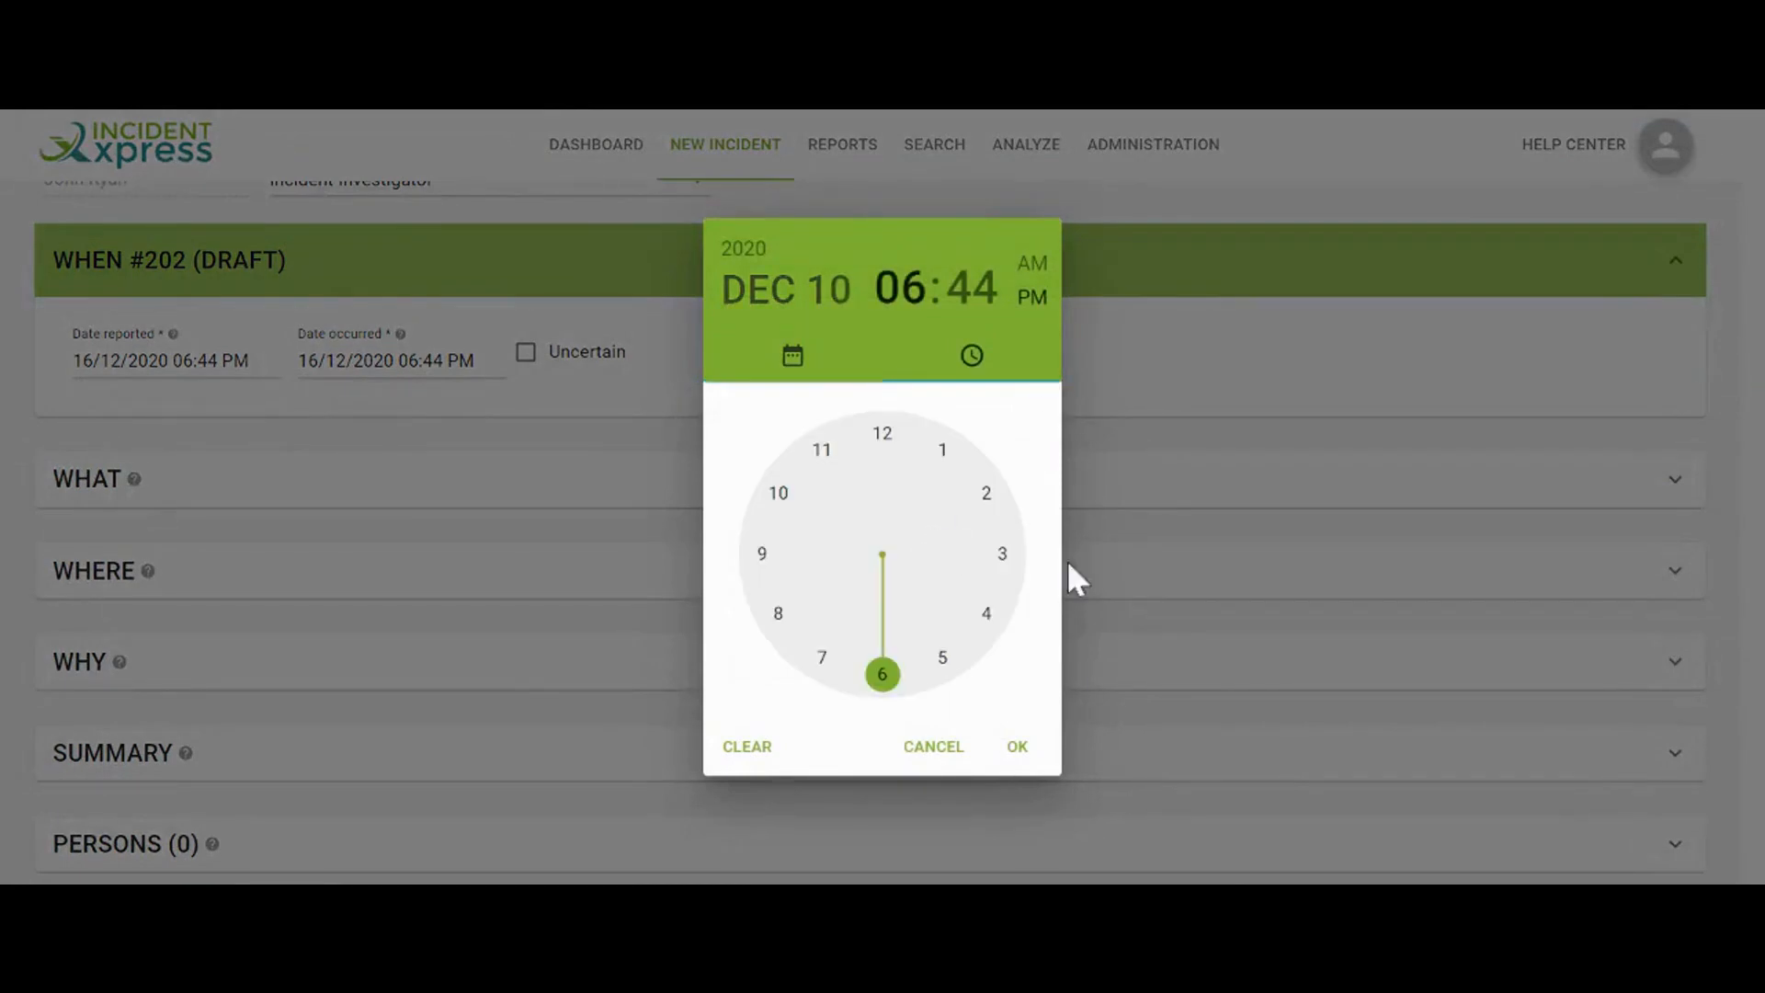
{"action": "left_click", "coordinate": [1017, 749]}
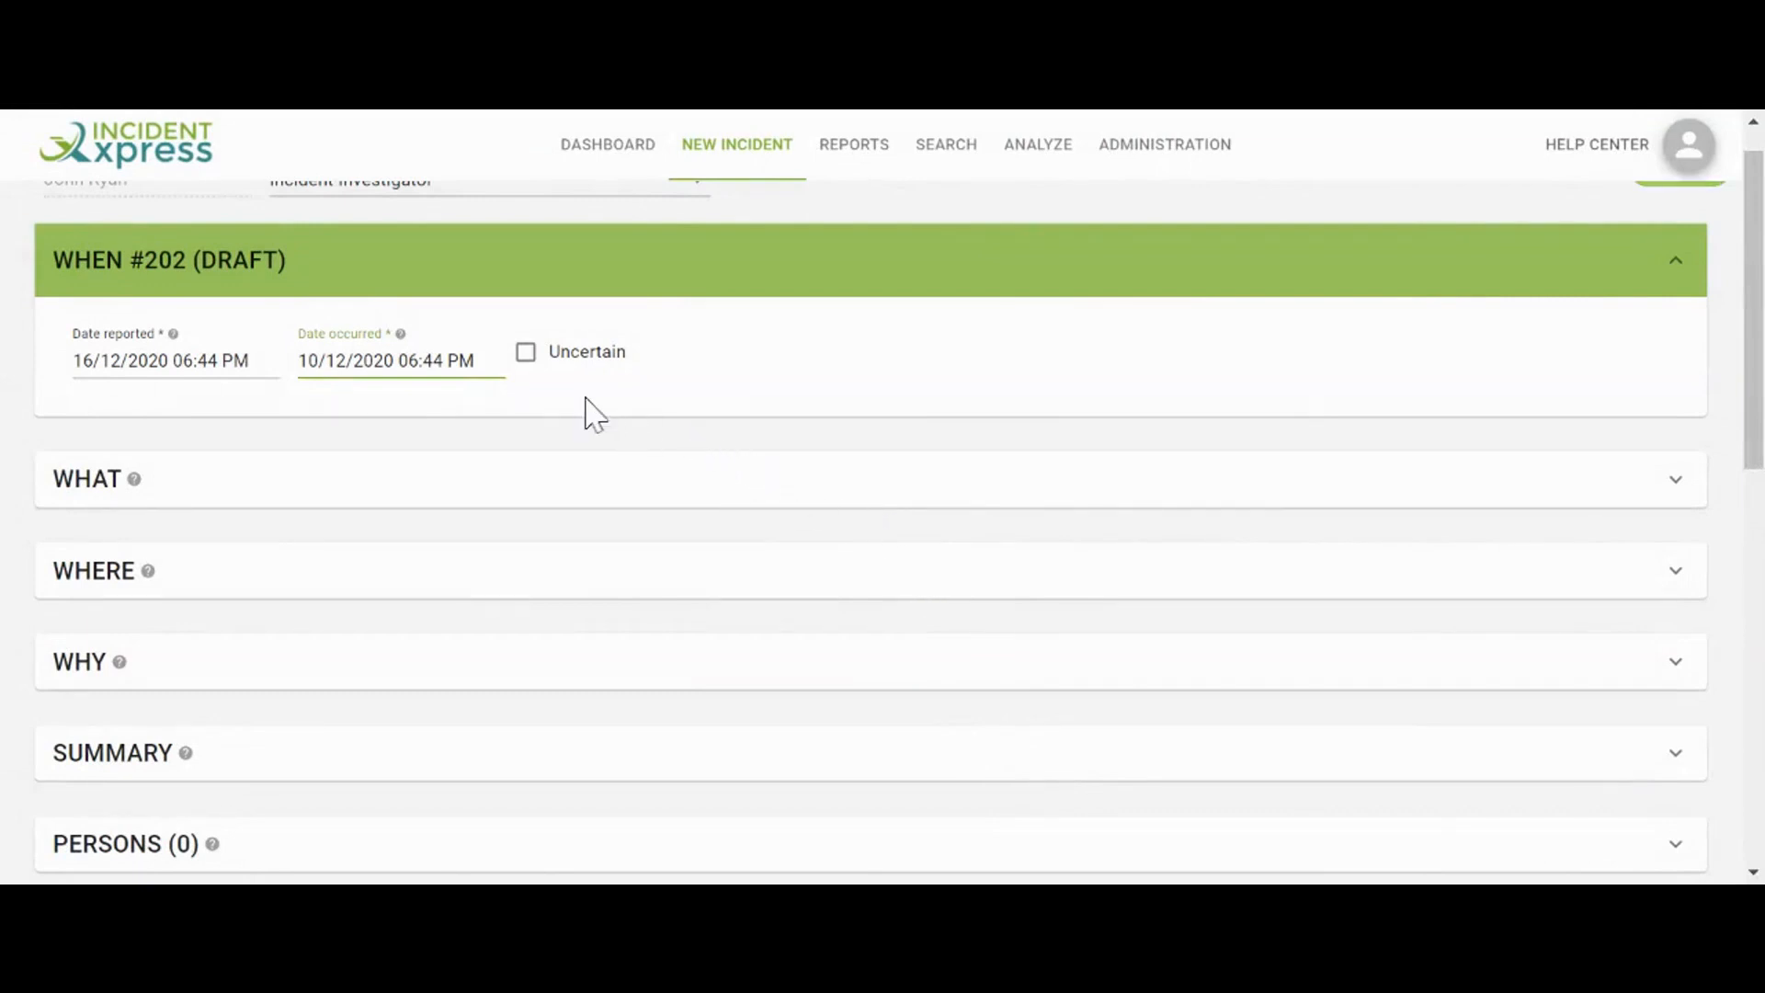
Mark the occurrence date as uncertain and expand the WHAT classification fields
{"action": "left_click", "coordinate": [528, 352]}
{"action": "left_click", "coordinate": [528, 353]}
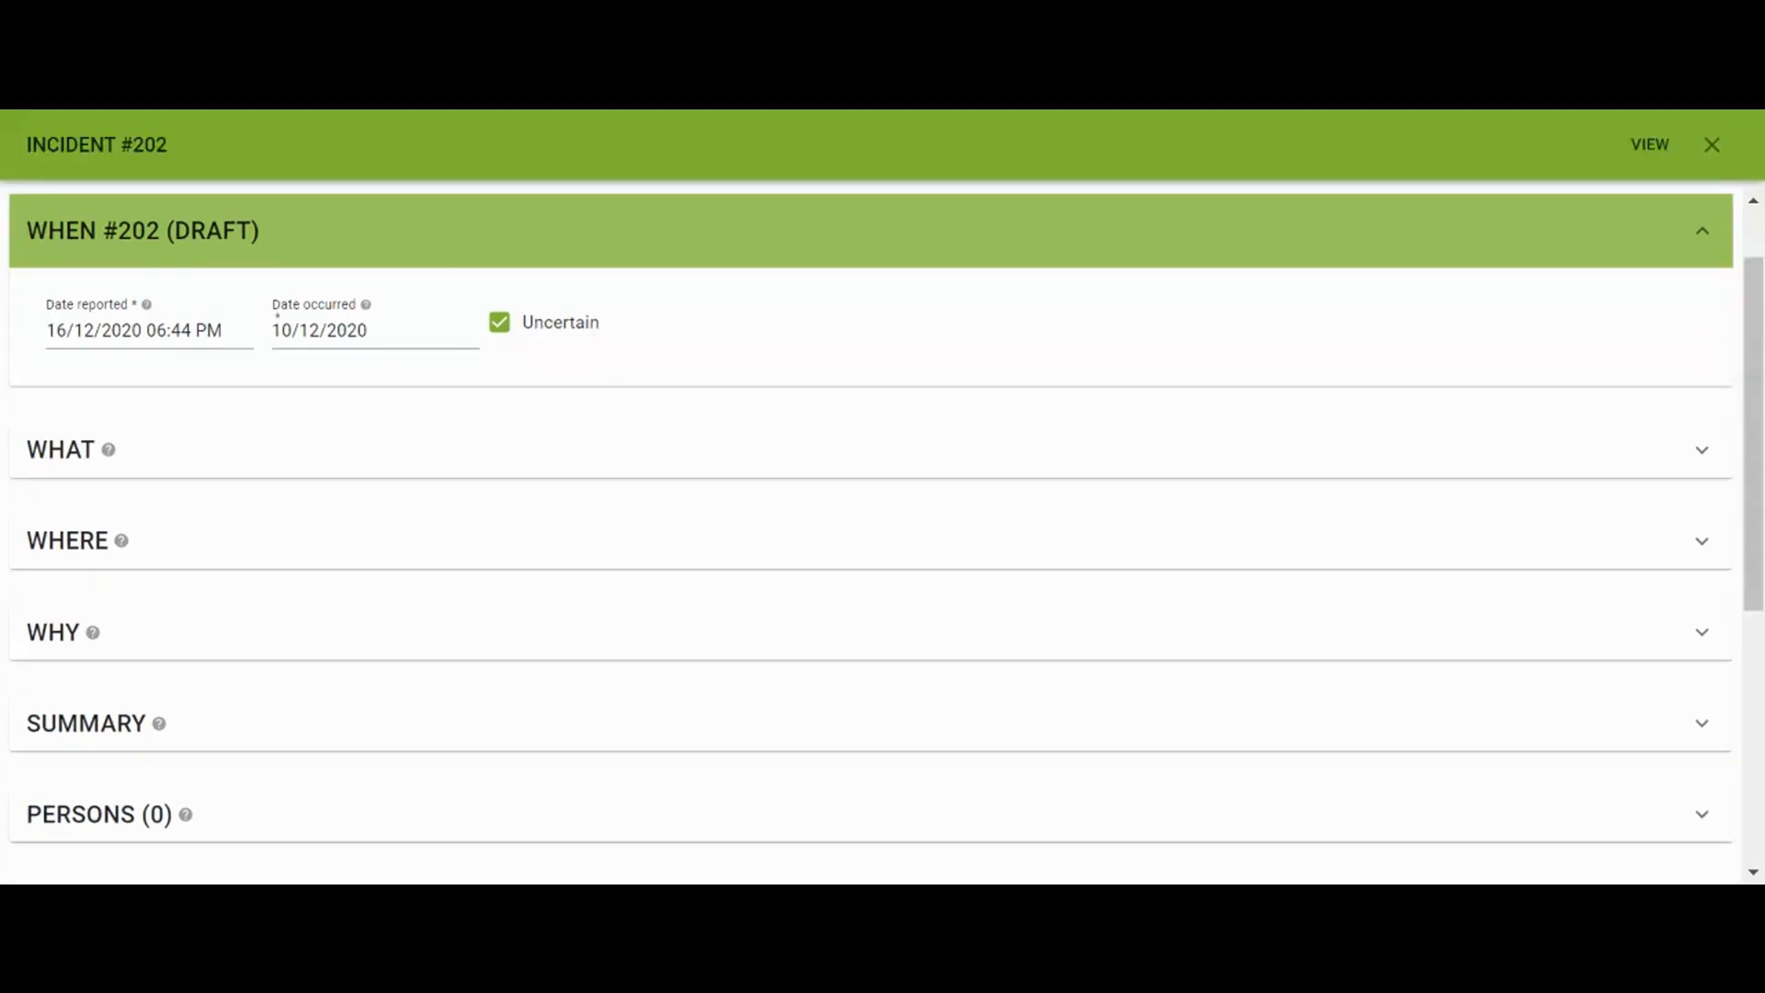
{"action": "left_click", "coordinate": [679, 472]}
{"action": "scroll", "coordinate": [680, 483], "scroll_direction": "down", "scroll_amount": 2}
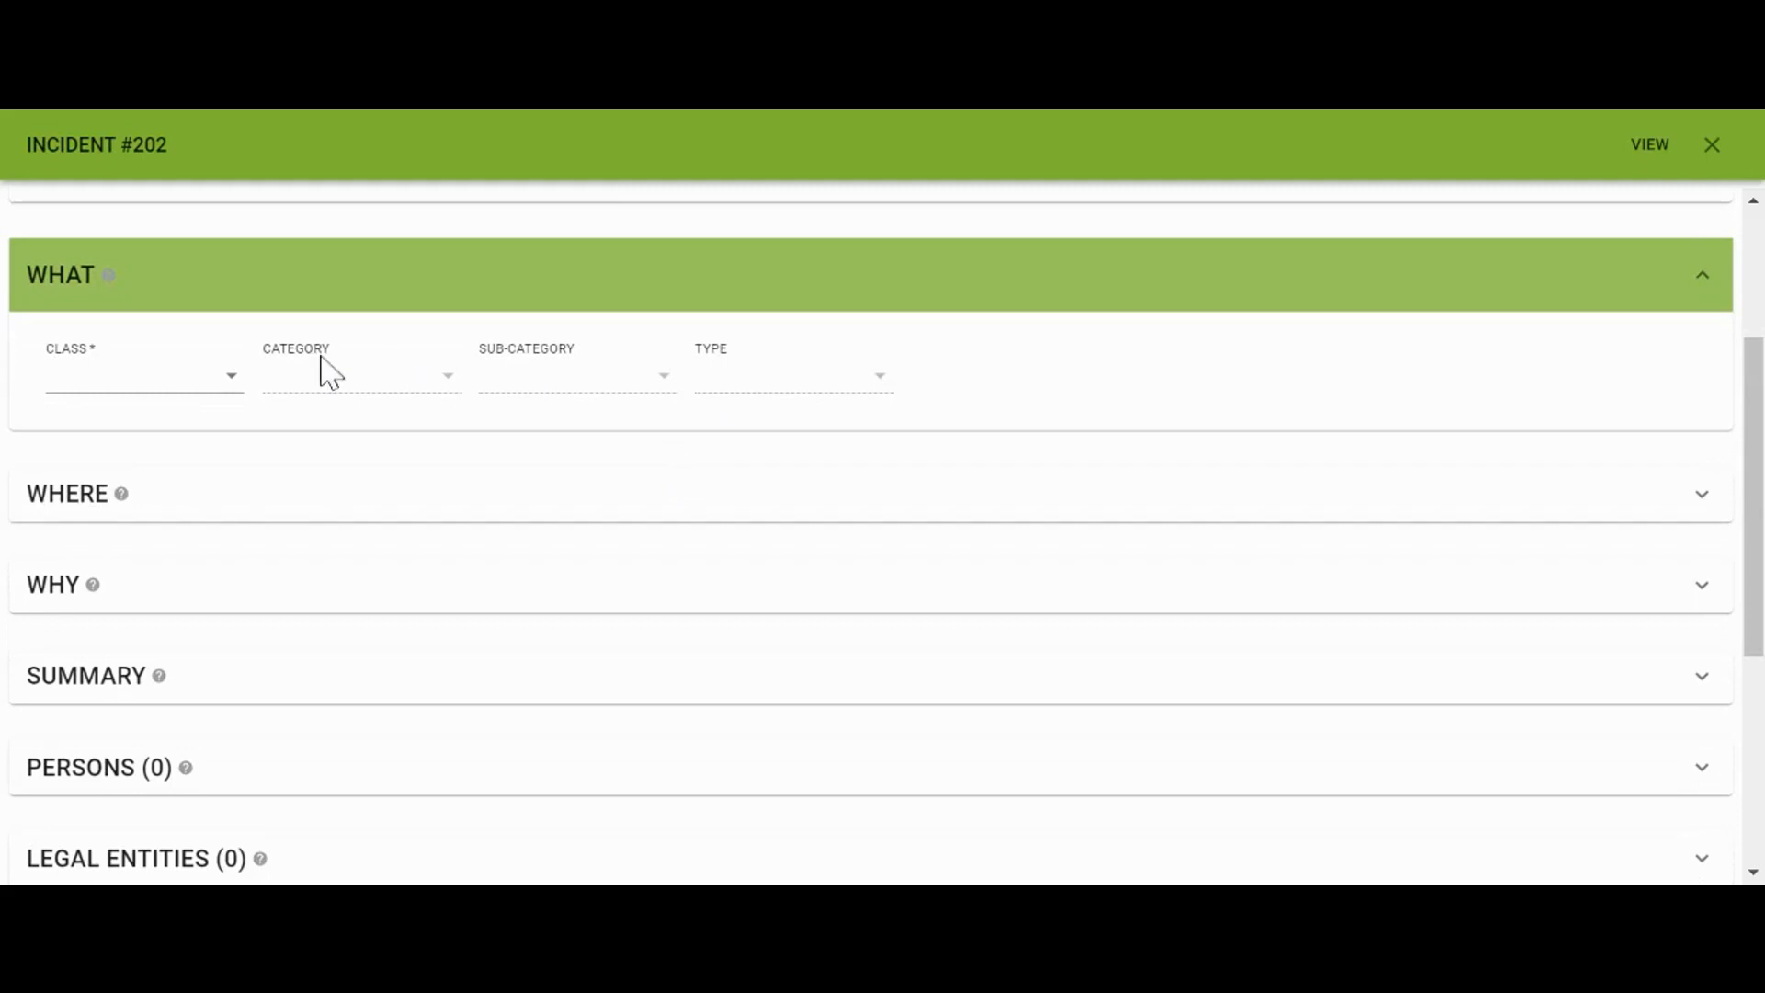
{"action": "left_click", "coordinate": [231, 378]}
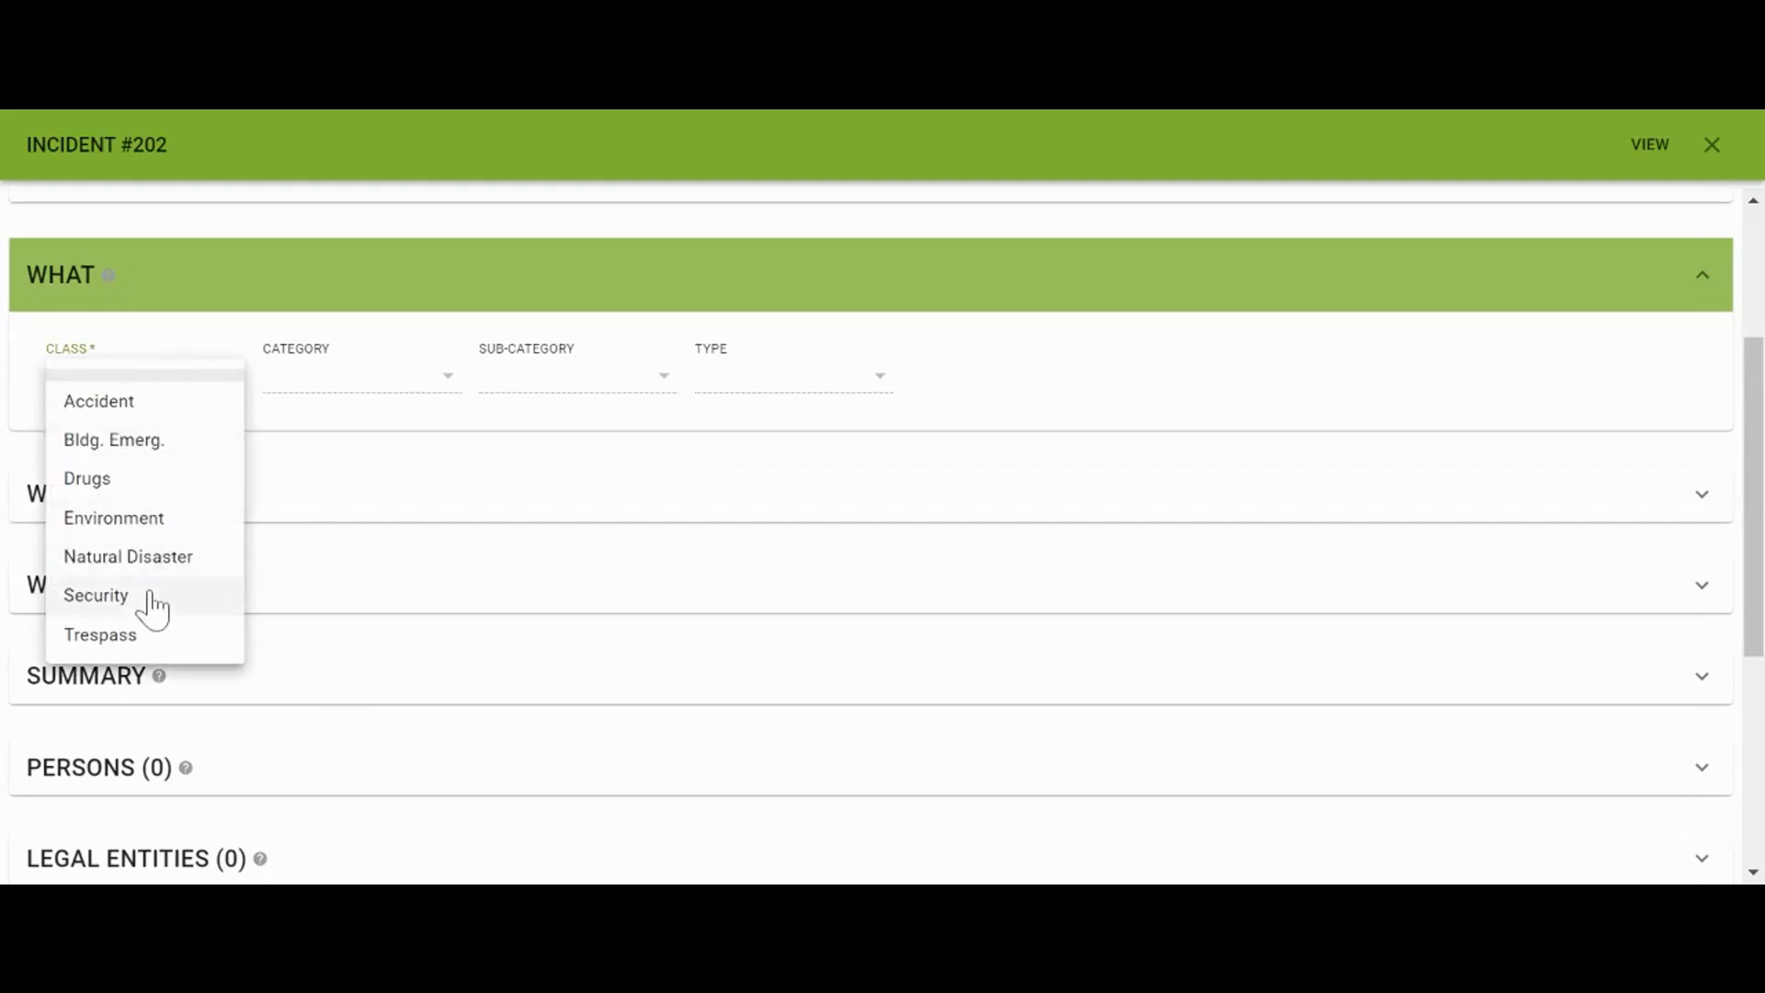
Classify incident #202 as Security / Crime / Theft / over $2000, then expand WHERE
{"action": "left_click", "coordinate": [147, 597]}
{"action": "left_click", "coordinate": [303, 377]}
{"action": "left_click", "coordinate": [310, 519]}
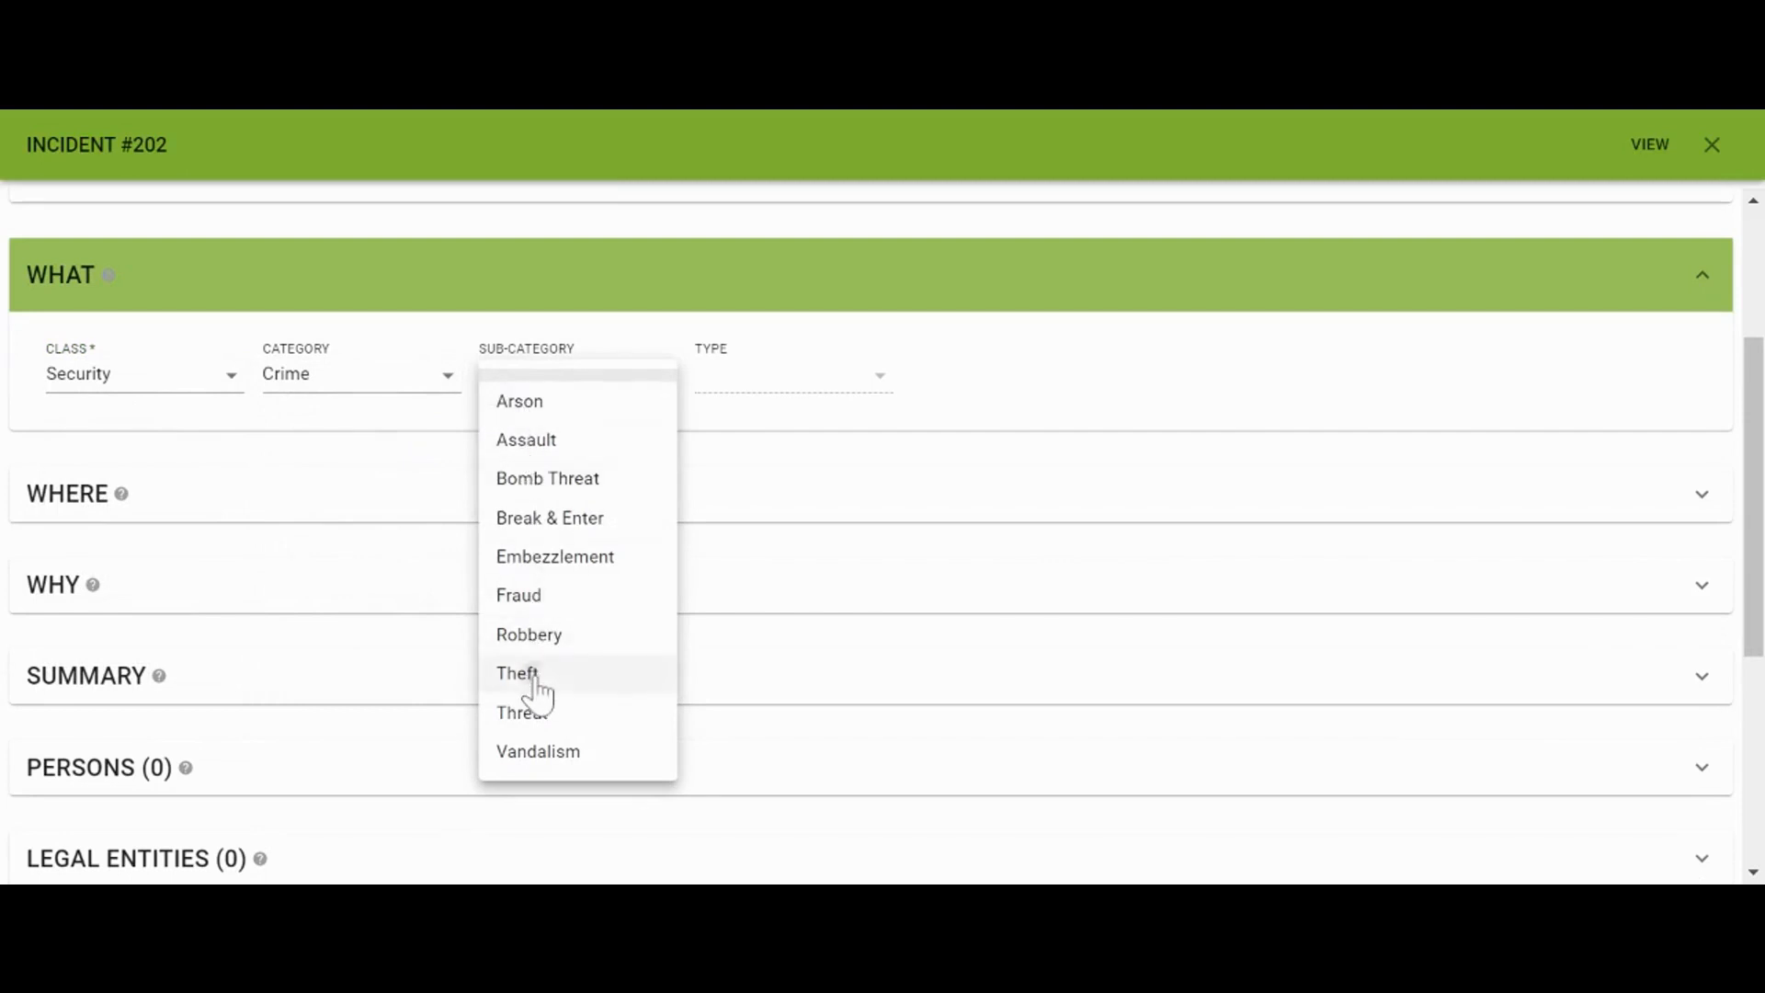
{"action": "left_click", "coordinate": [532, 675]}
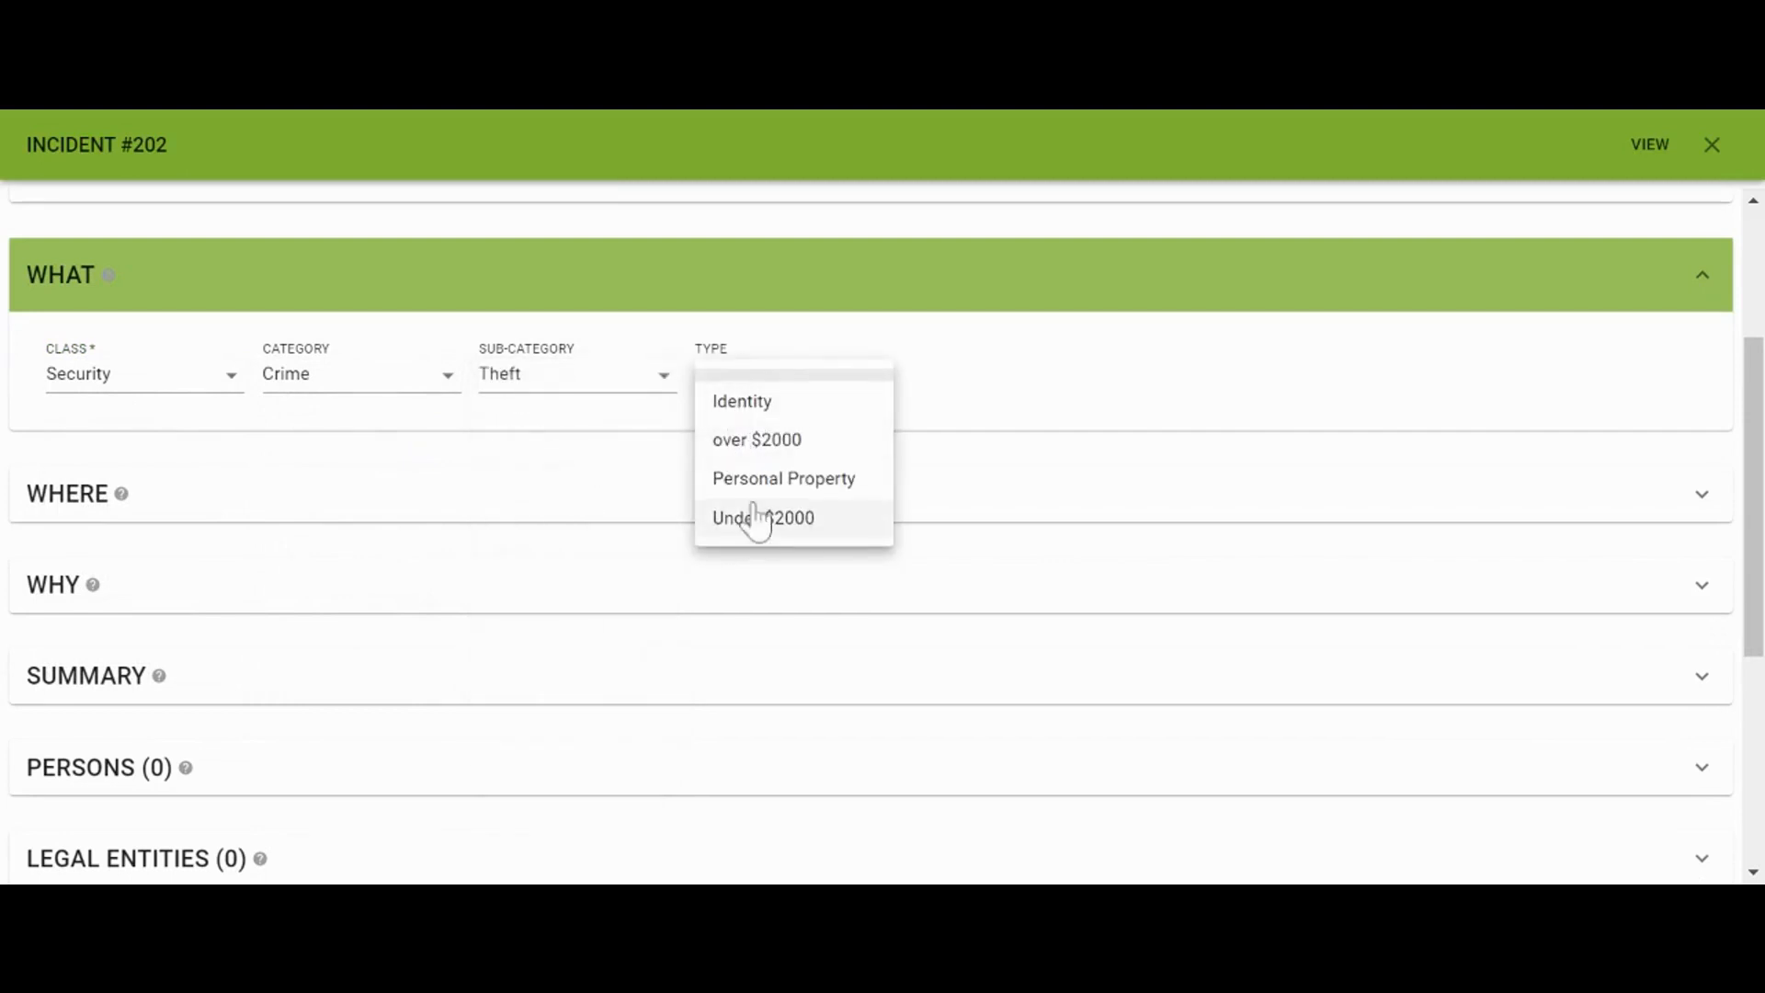
{"action": "left_click", "coordinate": [758, 442]}
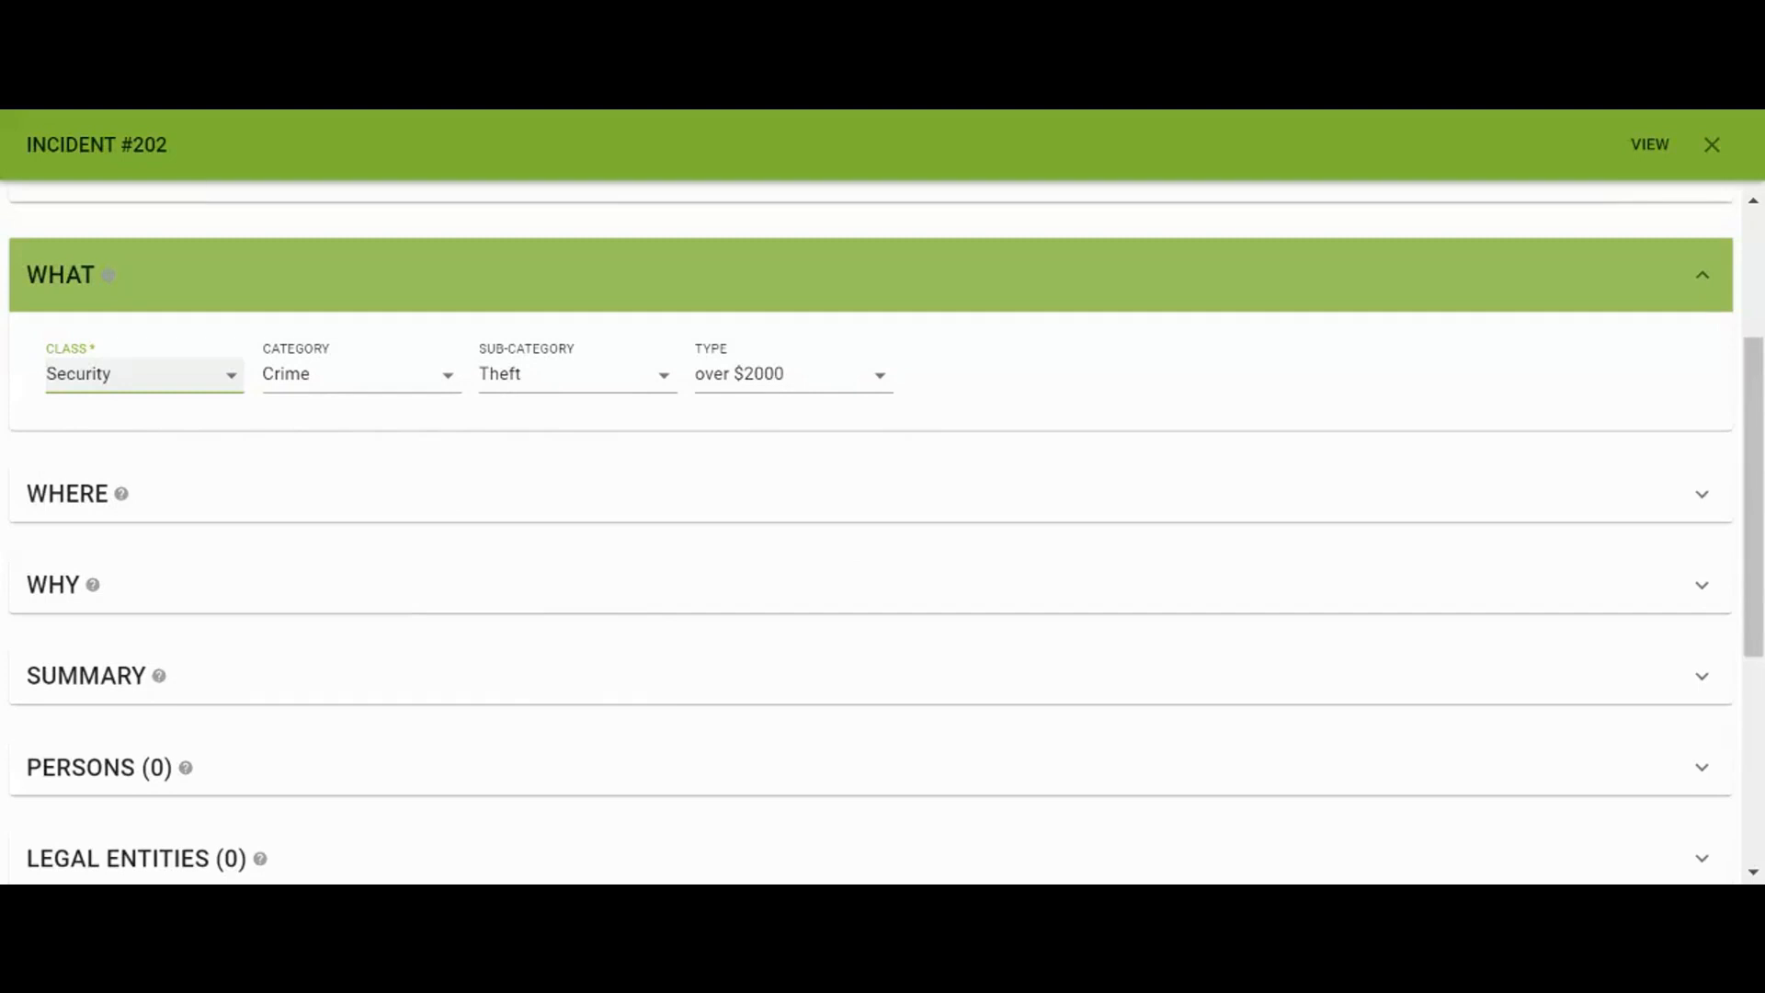
{"action": "left_click", "coordinate": [886, 519]}
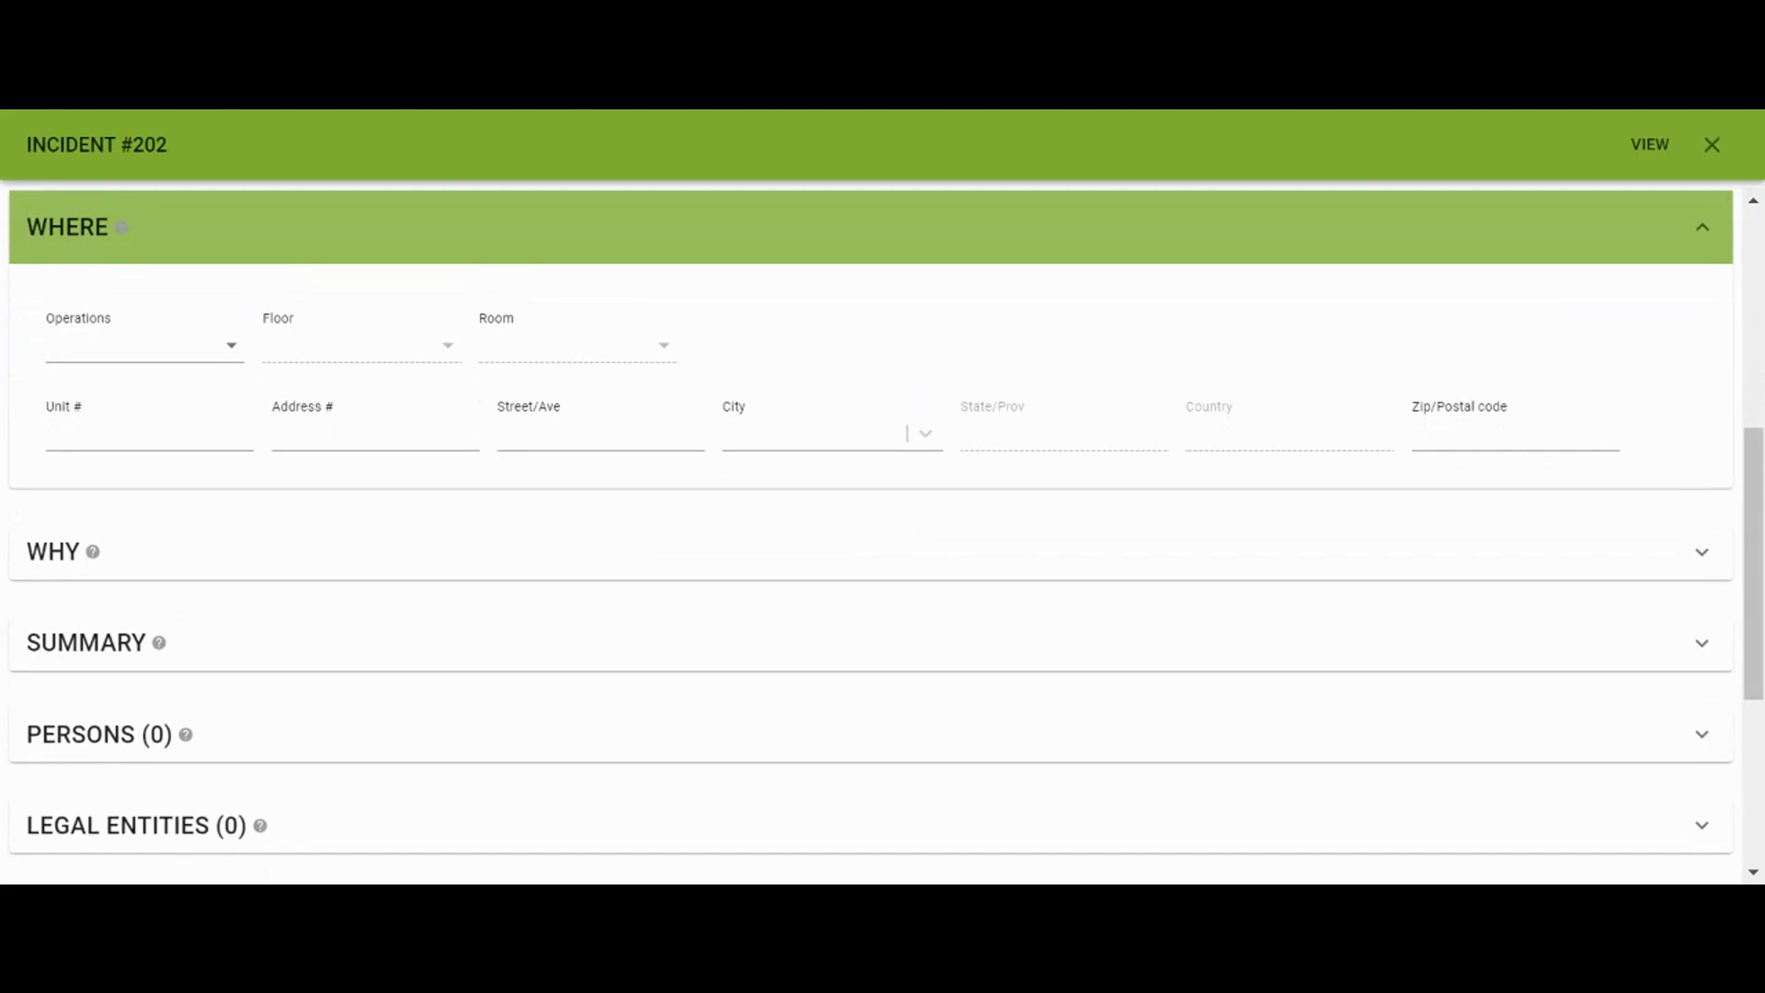
Set the location to Parking Lot - Employee and show the WHY root cause section
{"action": "left_click", "coordinate": [201, 354]}
{"action": "left_click", "coordinate": [195, 535]}
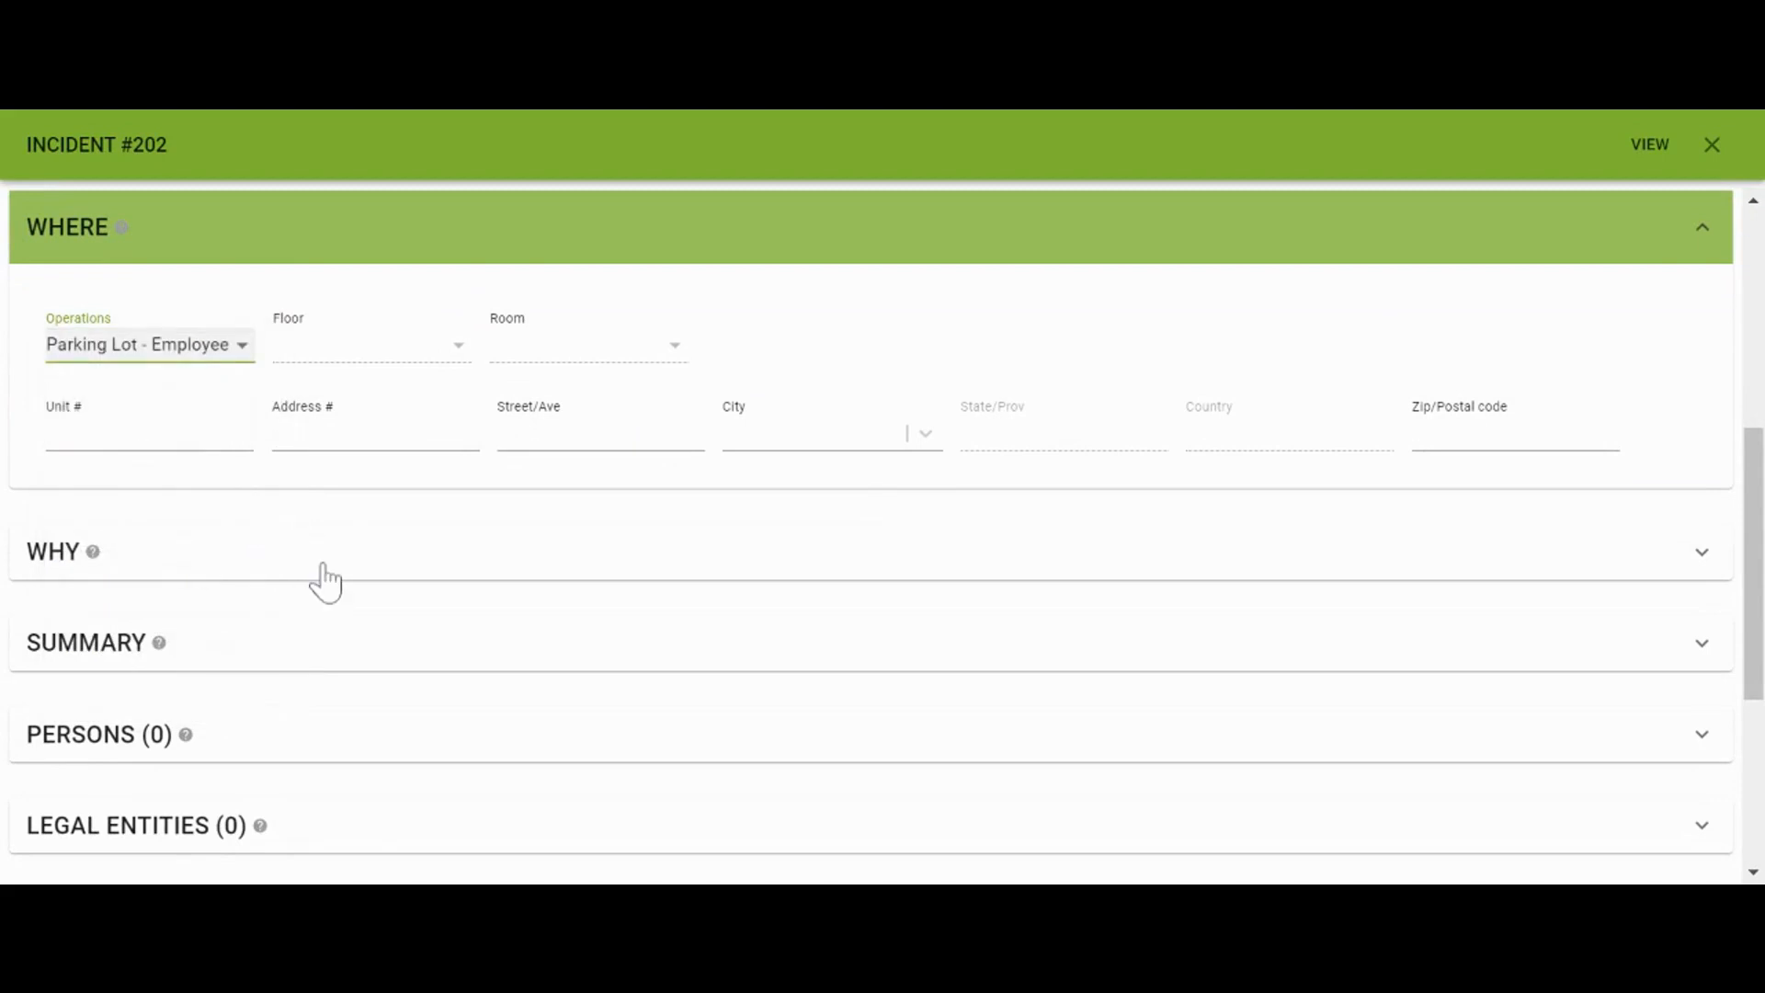
{"action": "key", "text": "Tab"}
{"action": "key", "text": "Tab"}
{"action": "key", "text": "Tab"}
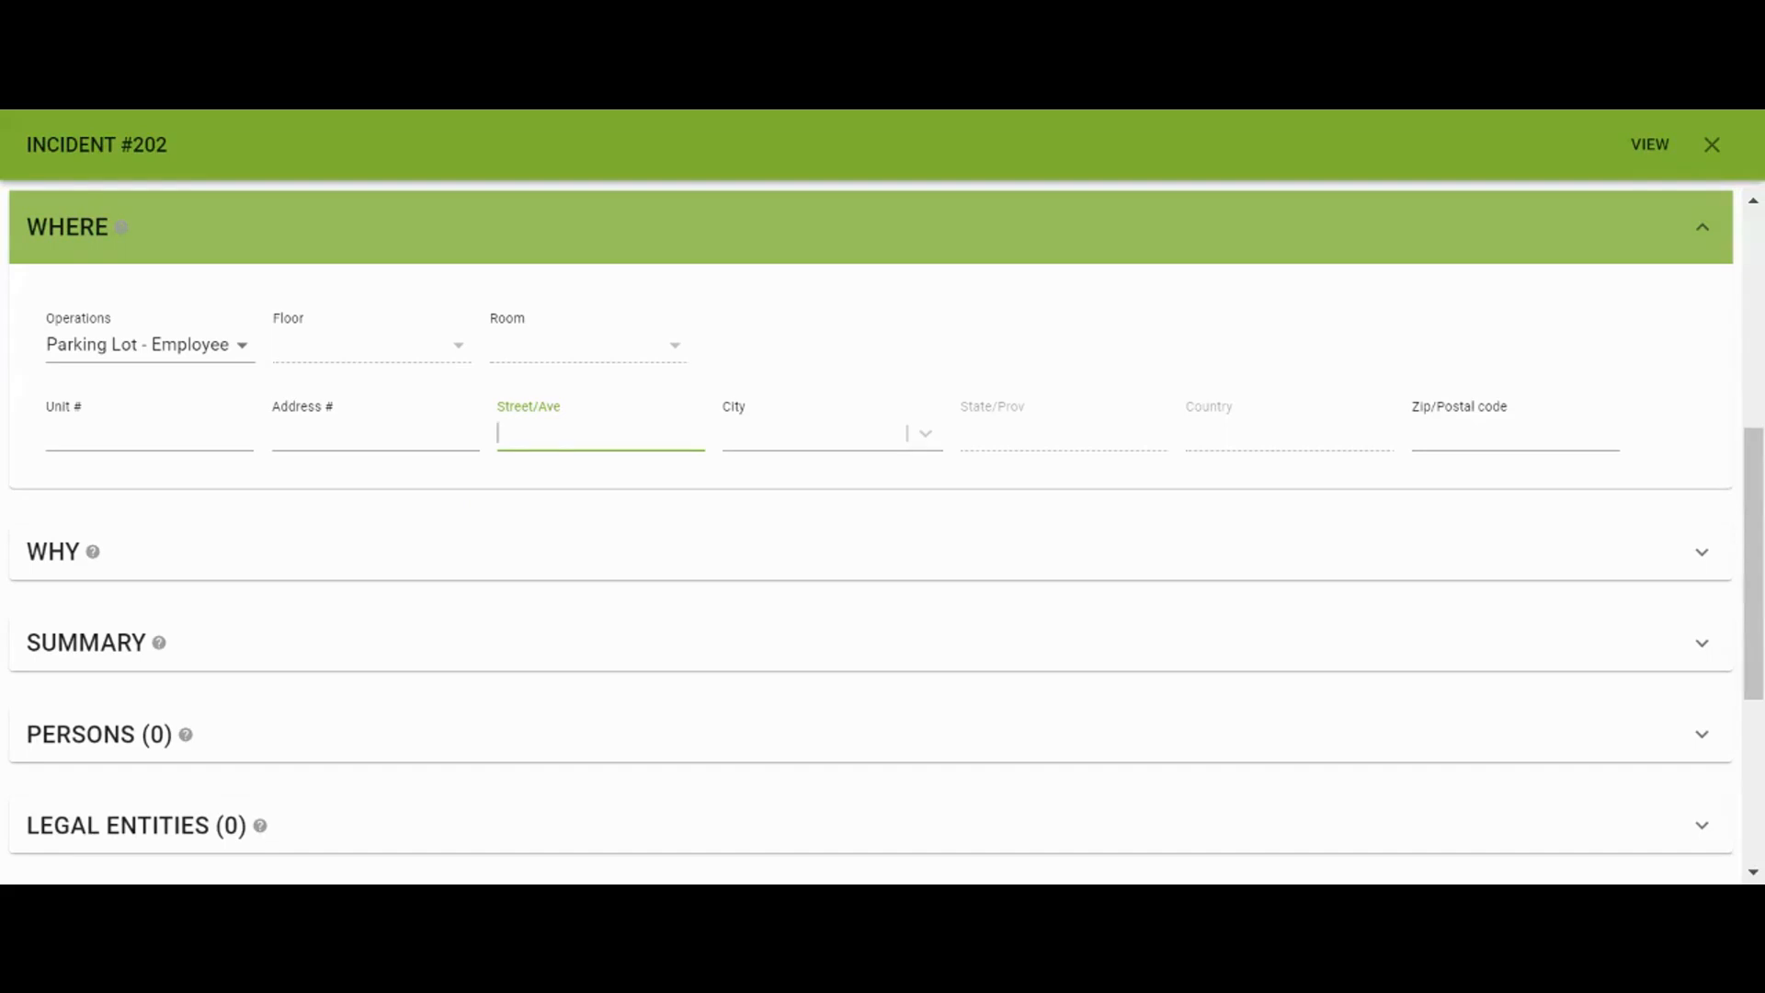
{"action": "left_click", "coordinate": [957, 564]}
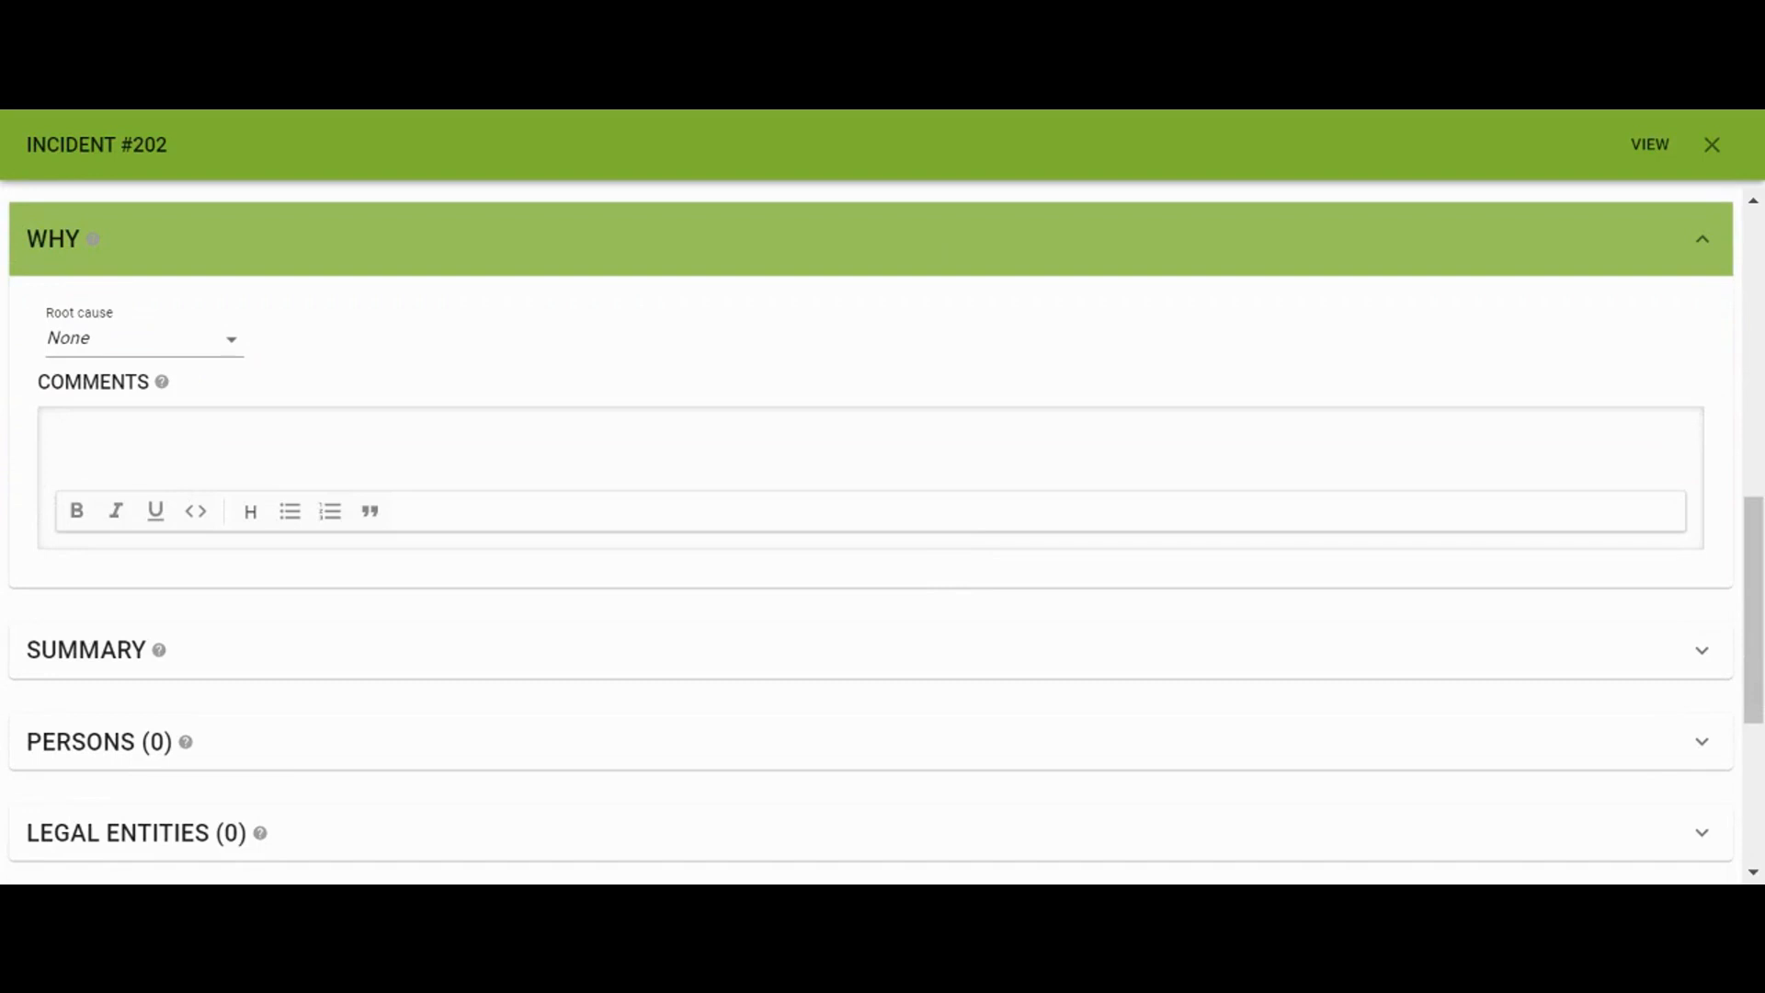
Set the root cause to Criminal Act
{"action": "left_click", "coordinate": [220, 357]}
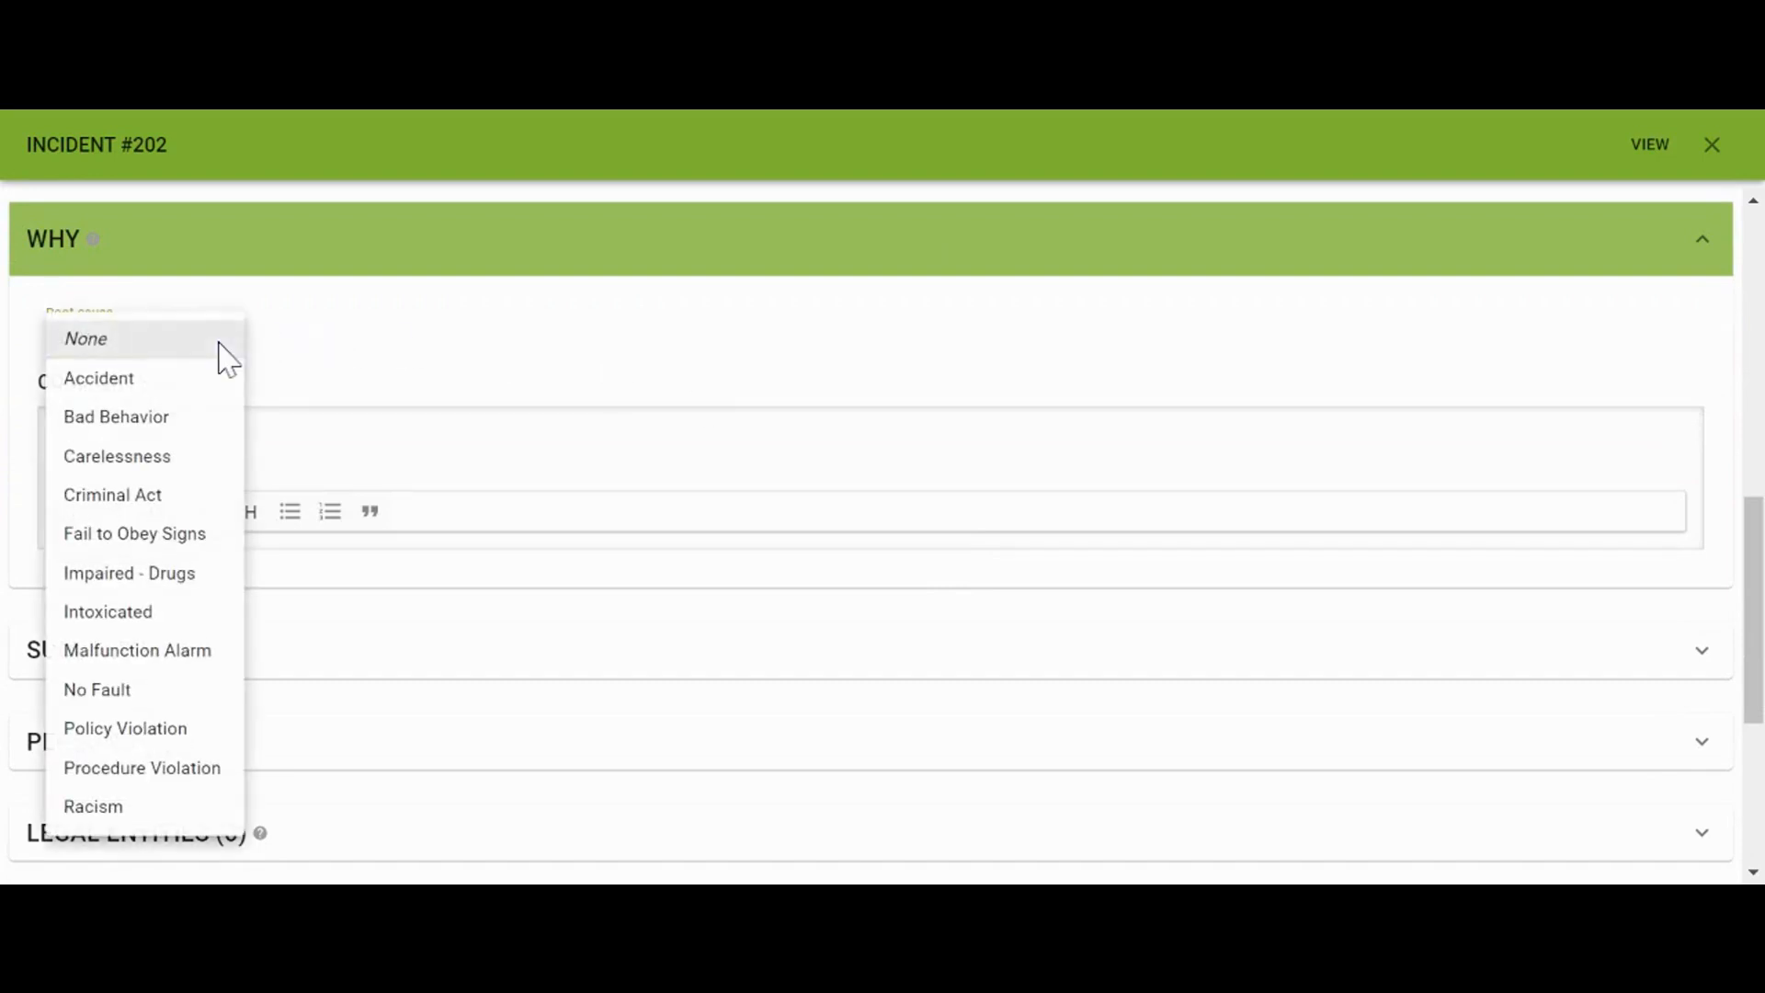
{"action": "left_click", "coordinate": [164, 497]}
{"action": "left_click", "coordinate": [57, 434]}
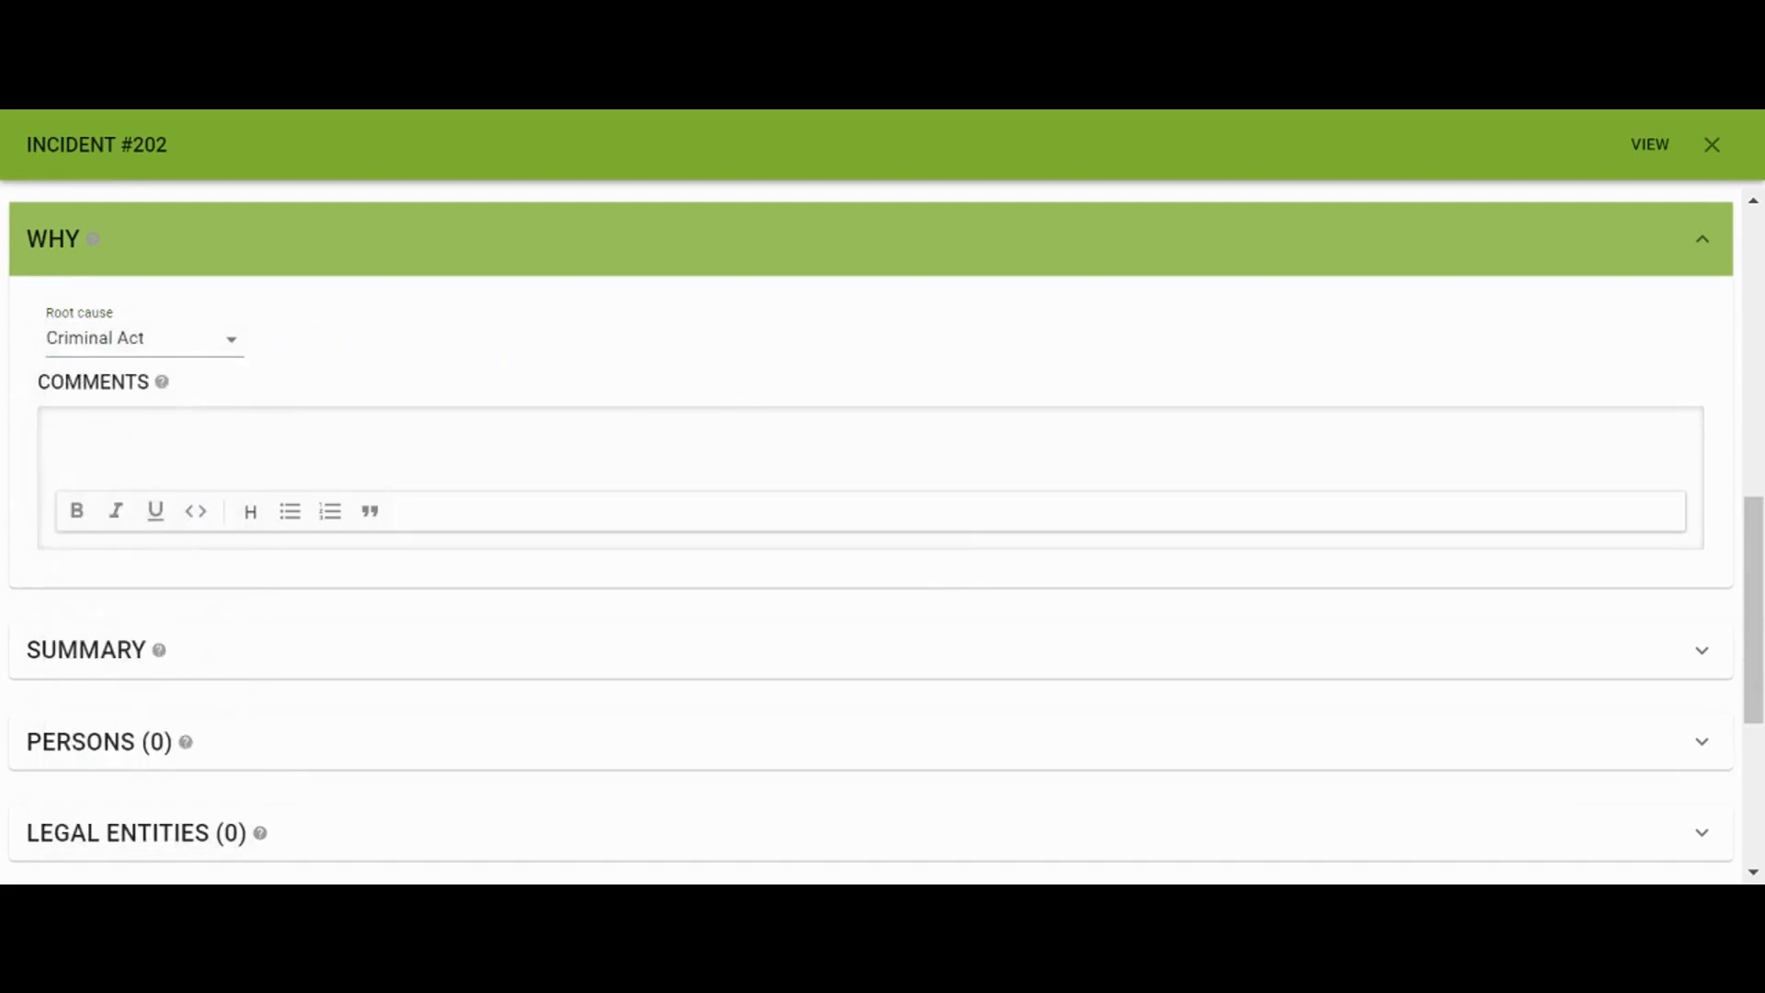
{"action": "scroll", "coordinate": [871, 534], "scroll_direction": "up", "scroll_amount": 1}
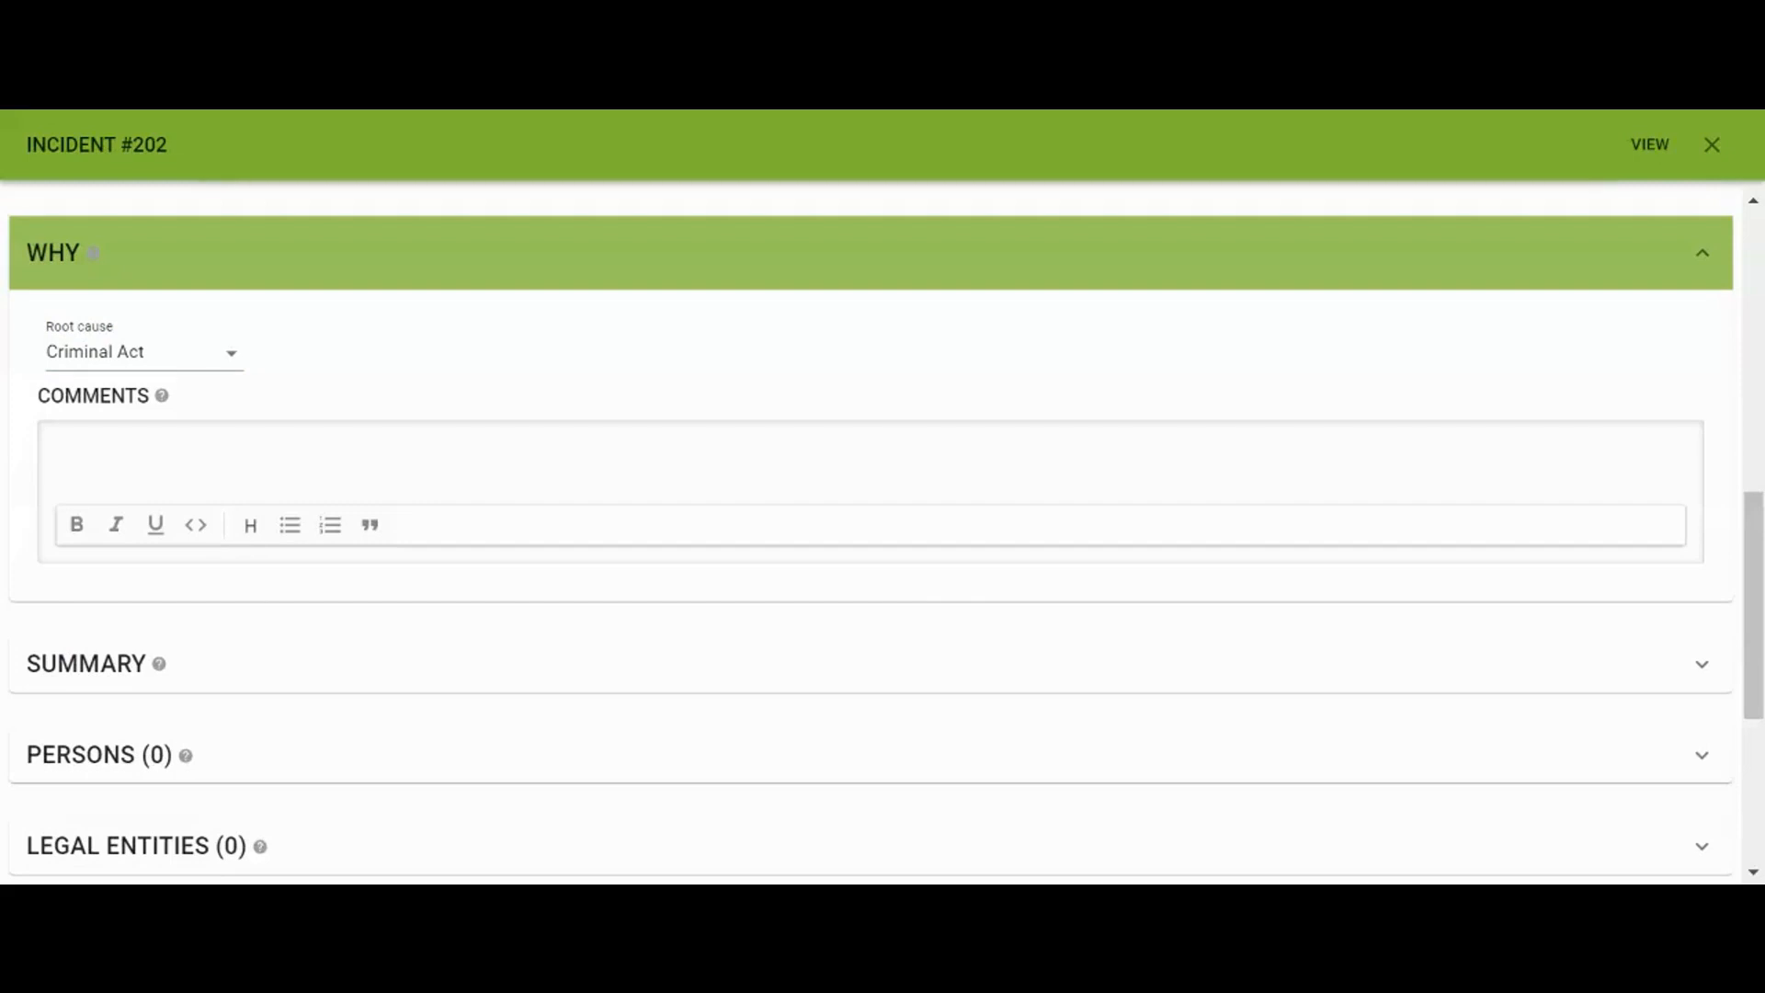
Paste the summary of the employee's car break-in and laptop theft, then expand Persons
{"action": "left_click", "coordinate": [555, 674]}
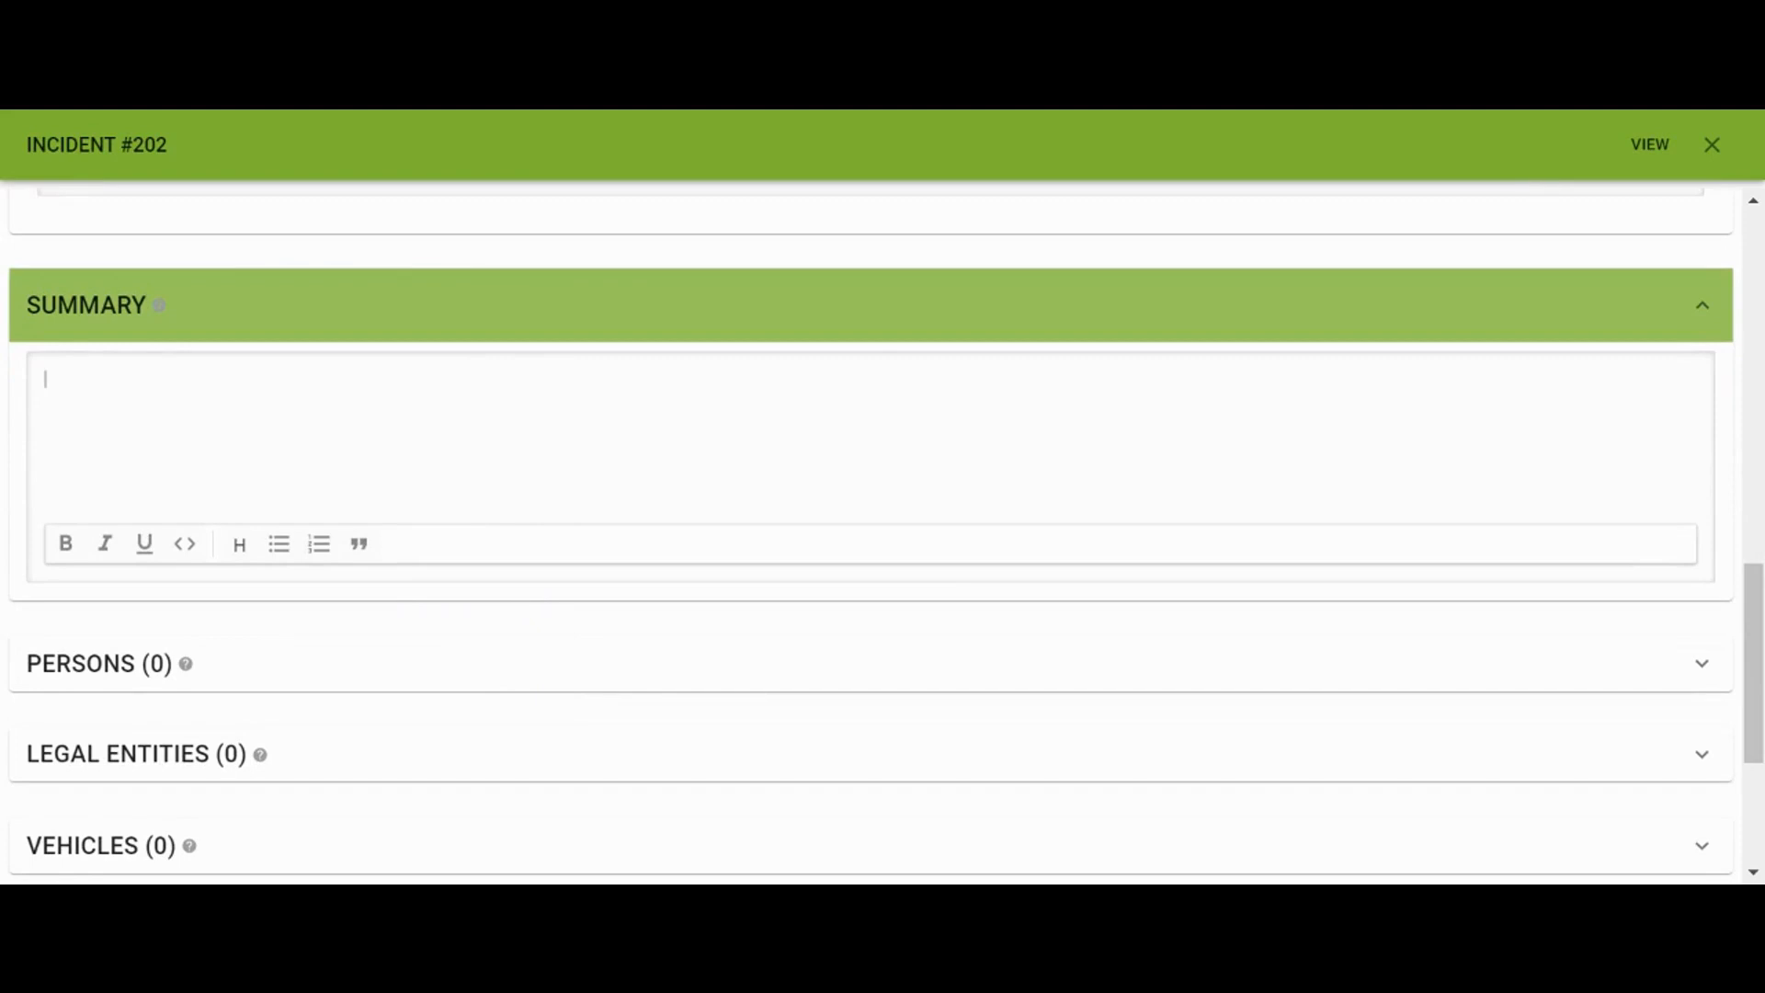
{"action": "type", "text": "Jane Smith reported that her car was broken into in the employee parking lot. Her passenger side window was smashed and her company laptop was stolen."}
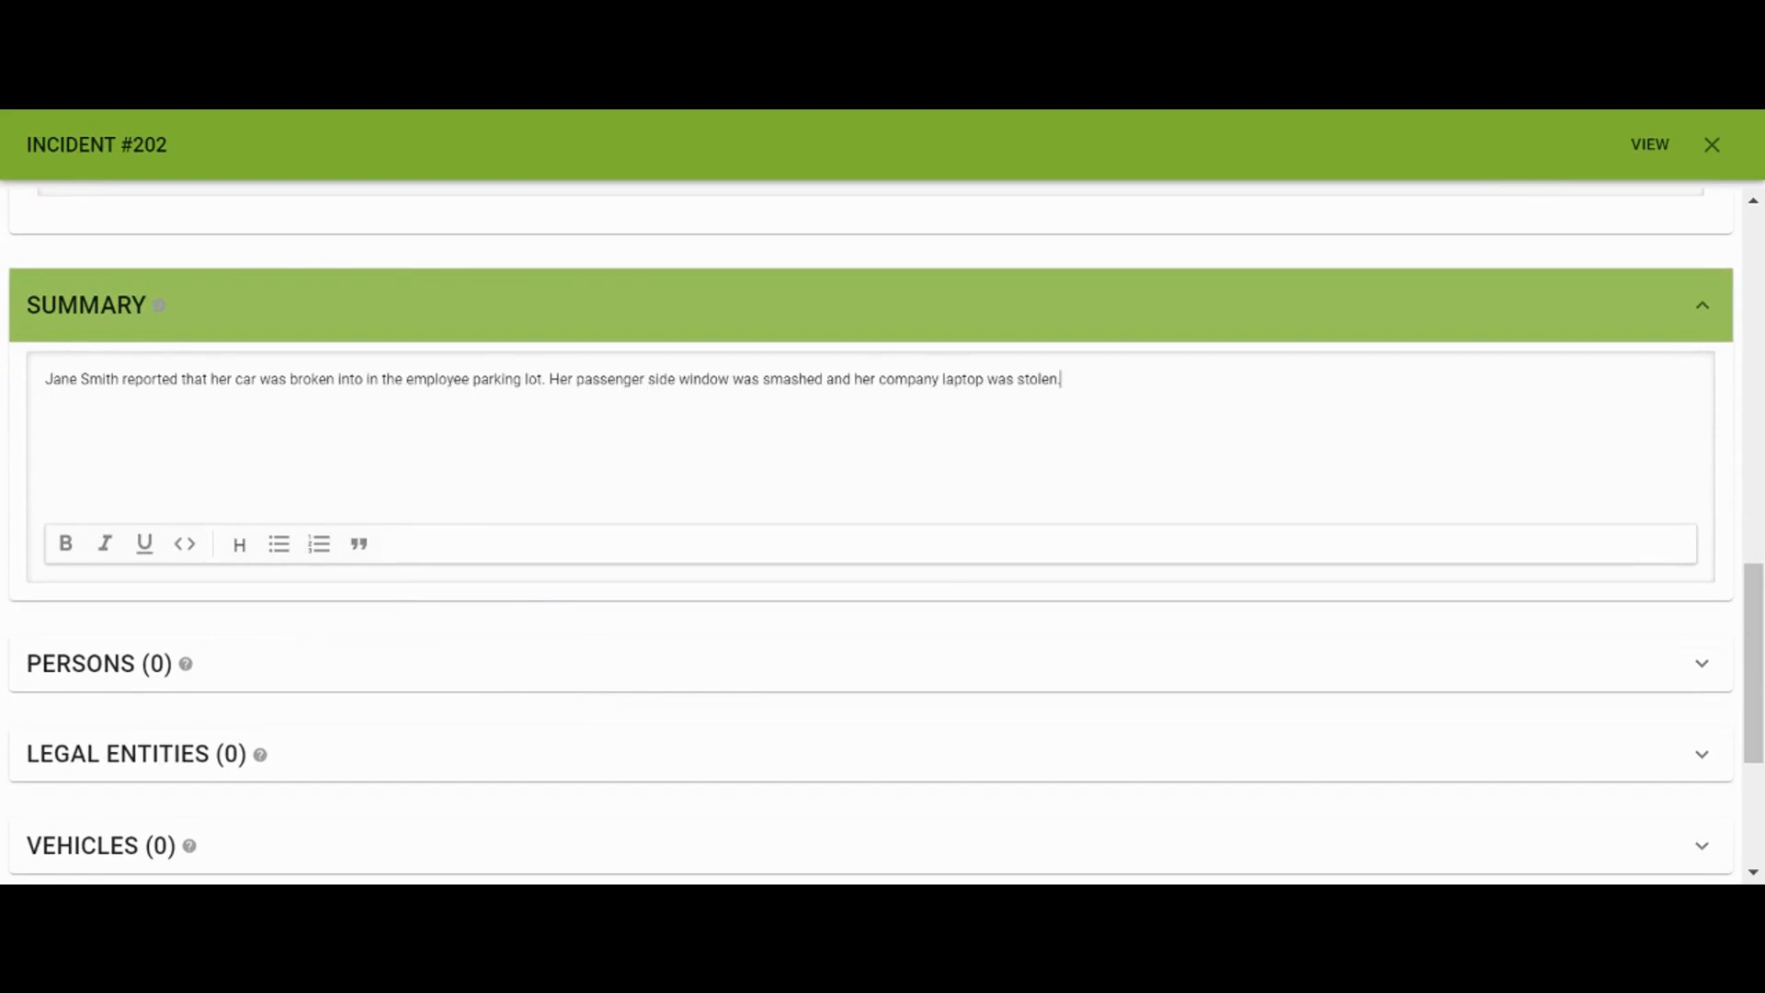
{"action": "scroll", "coordinate": [886, 532], "scroll_direction": "down", "scroll_amount": 1}
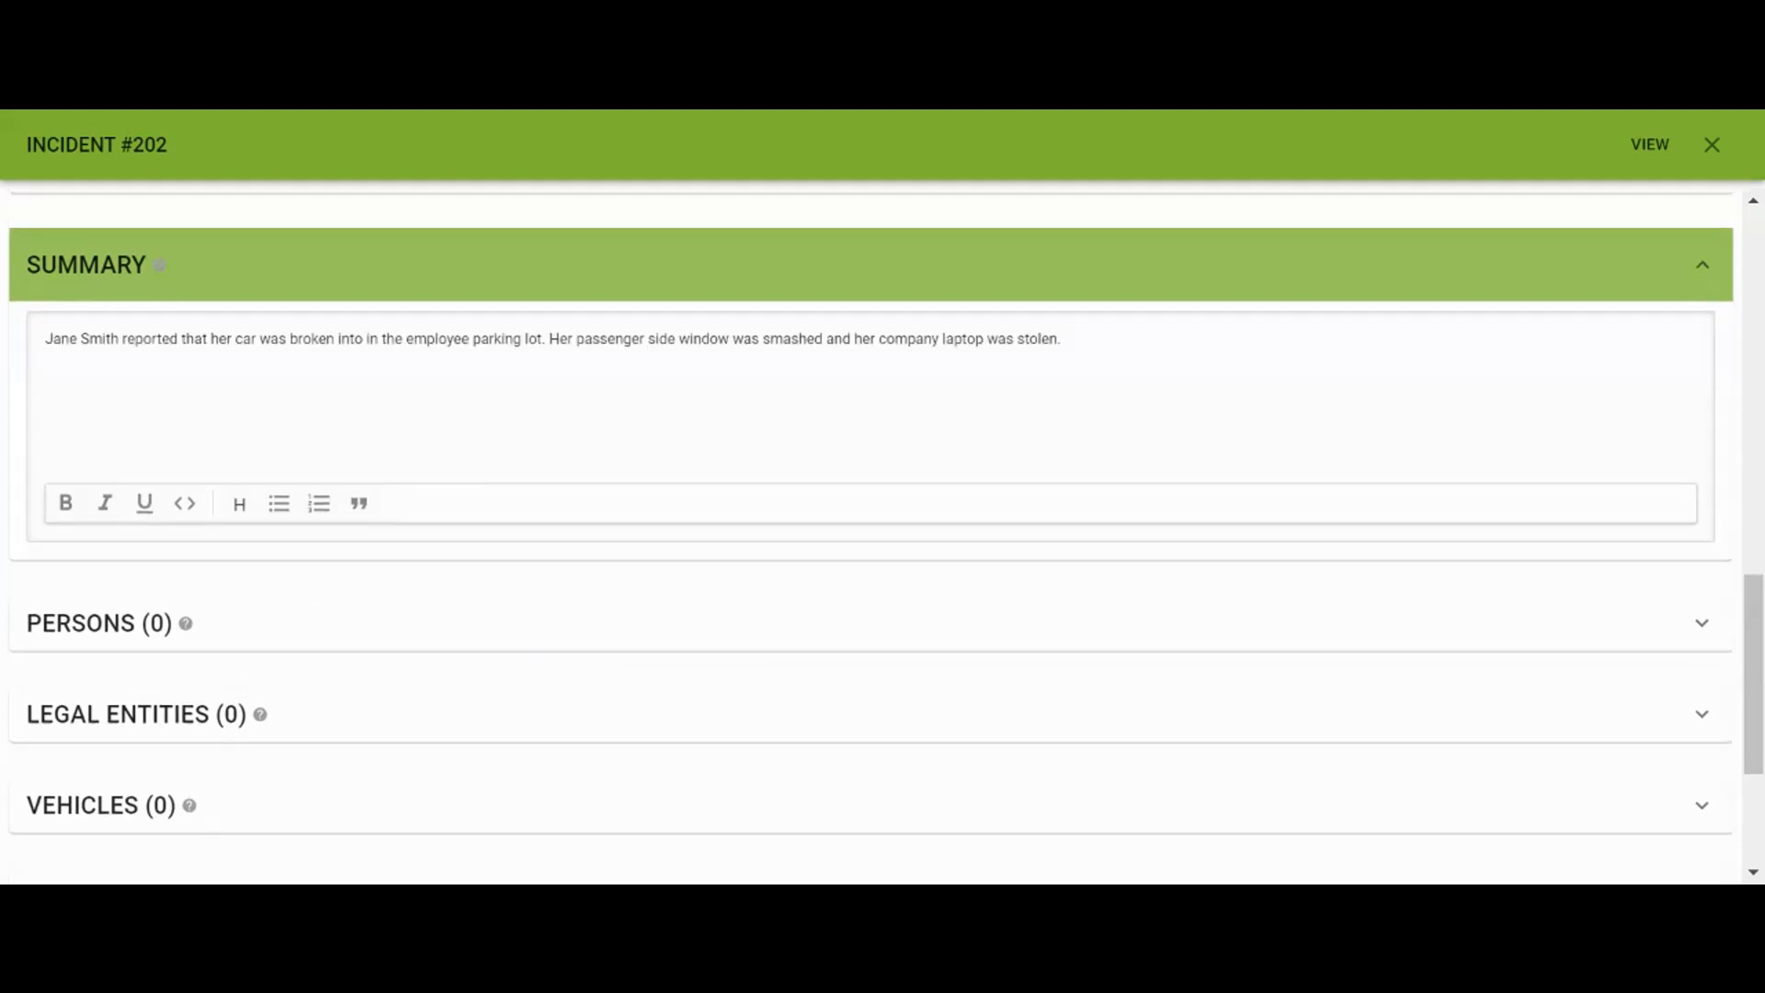
{"action": "left_click", "coordinate": [566, 613]}
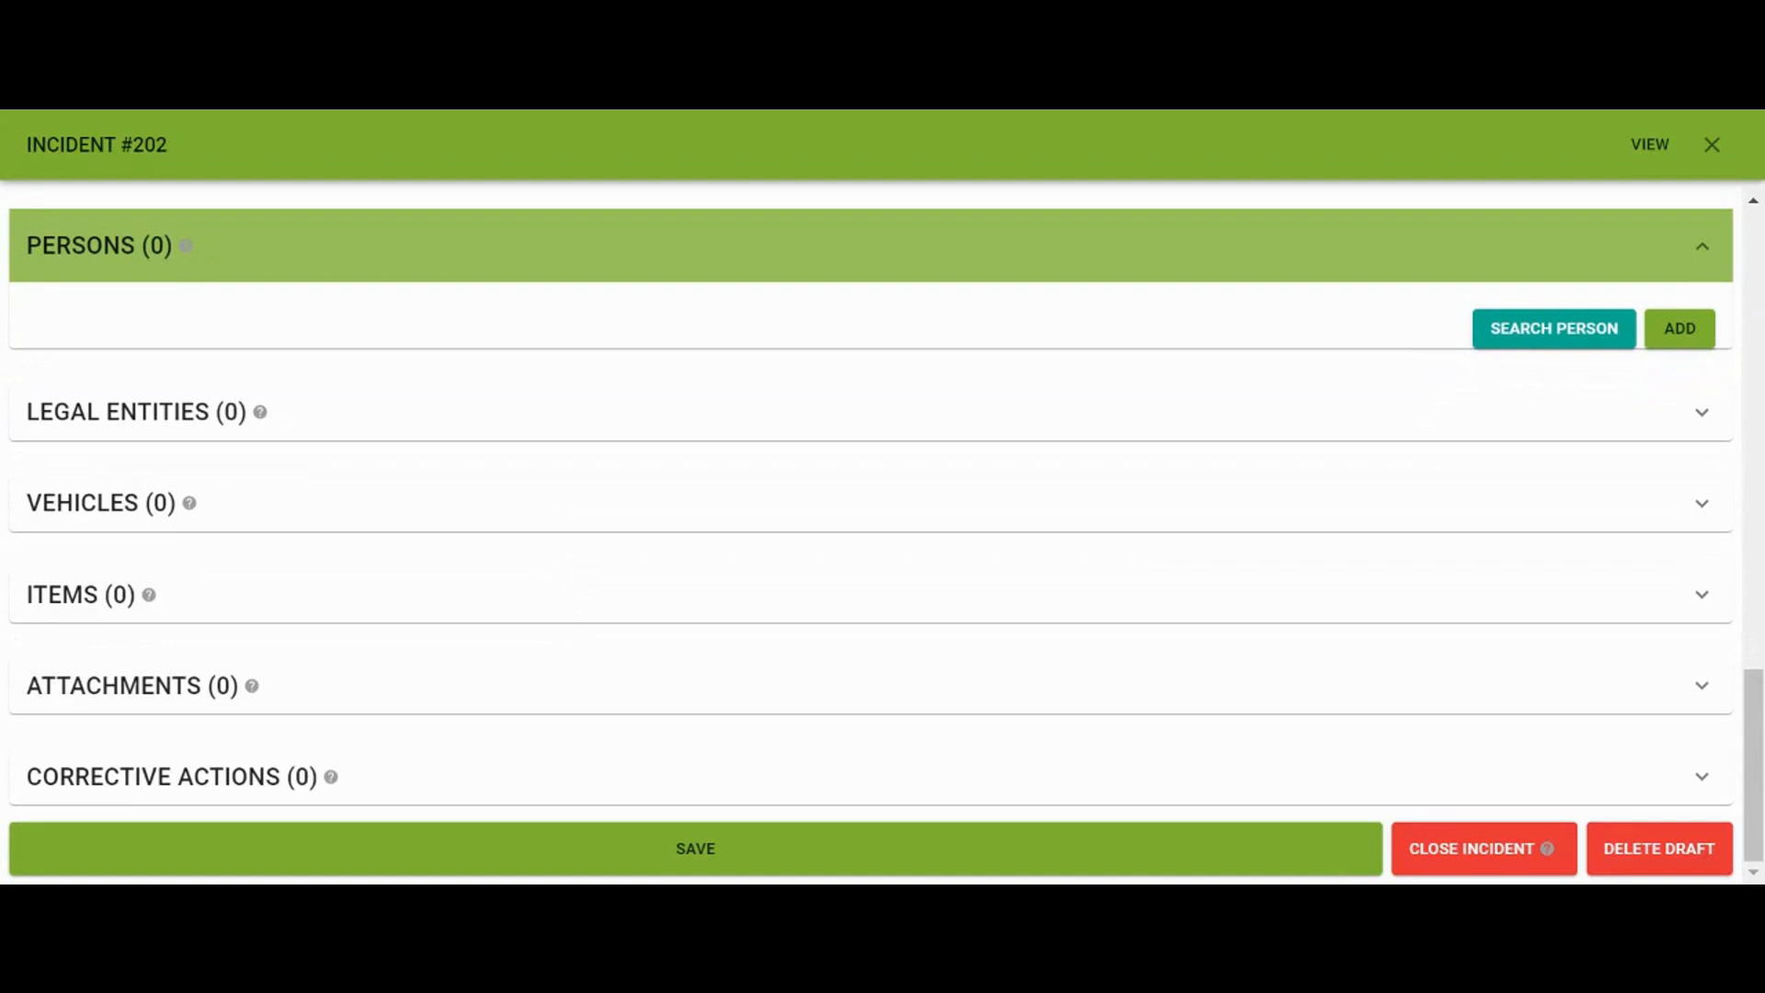
Search for the reporting person by first name, then add a new person marked as an employee
{"action": "left_click", "coordinate": [1574, 342]}
{"action": "type", "text": "jane"}
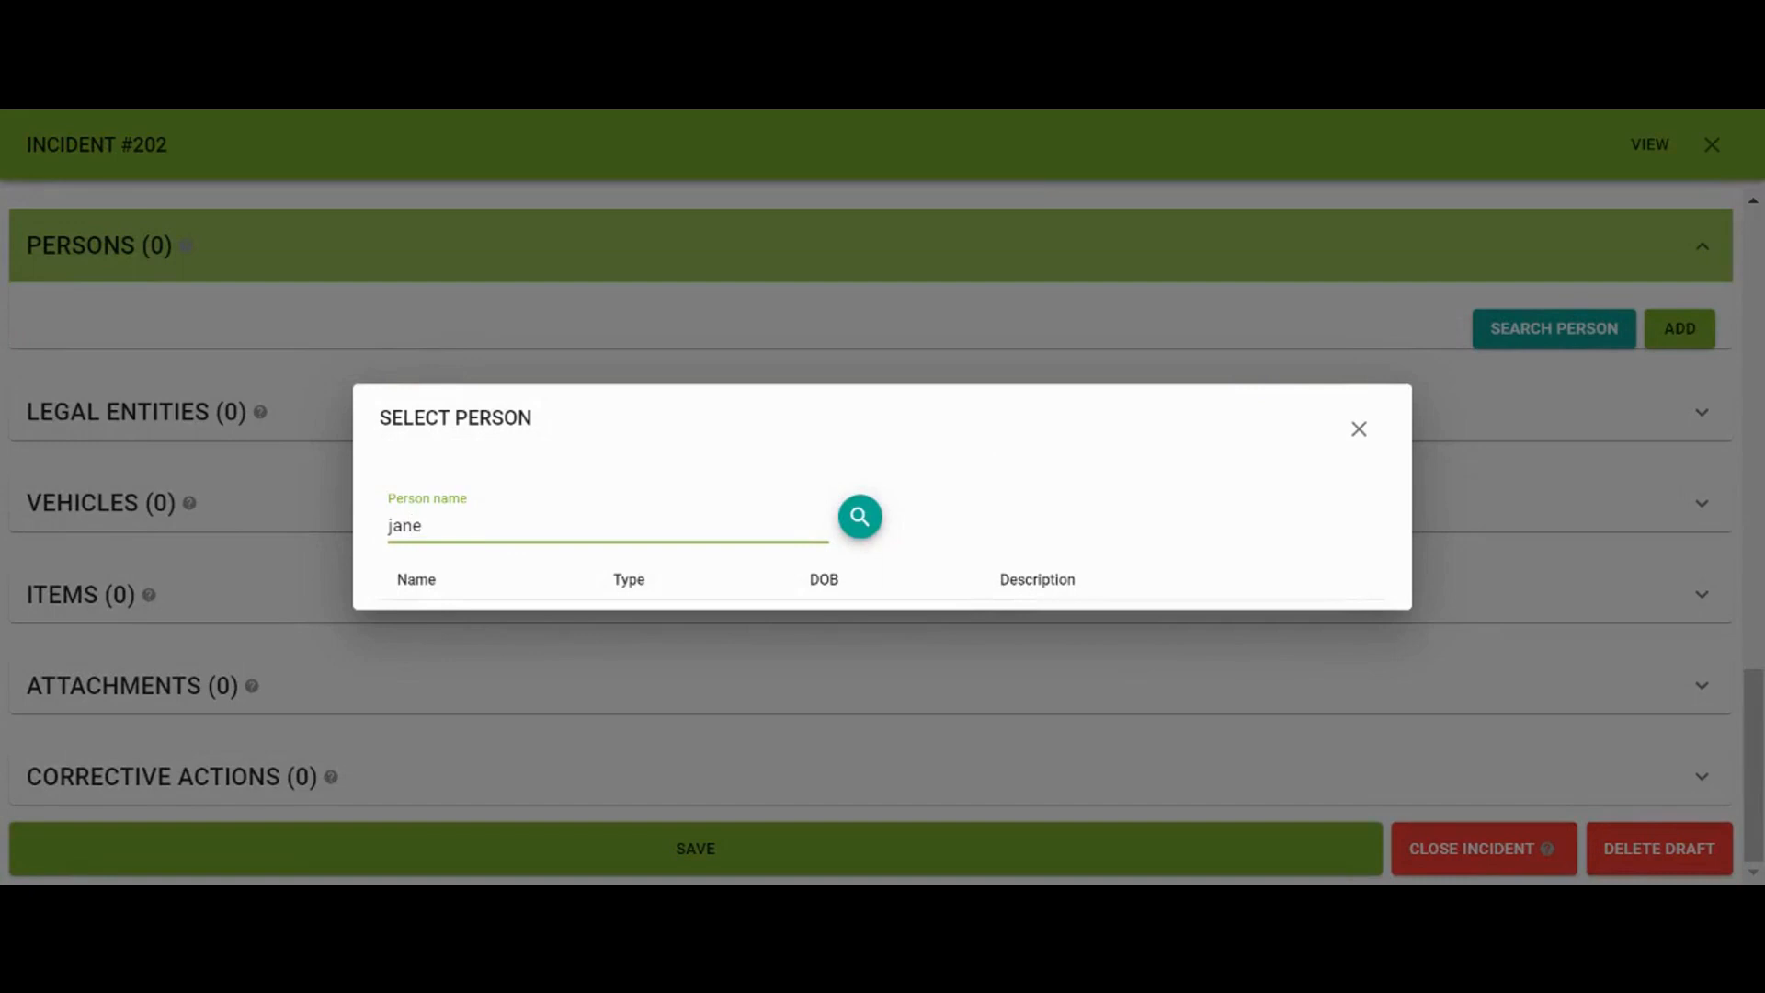
{"action": "left_click", "coordinate": [859, 515]}
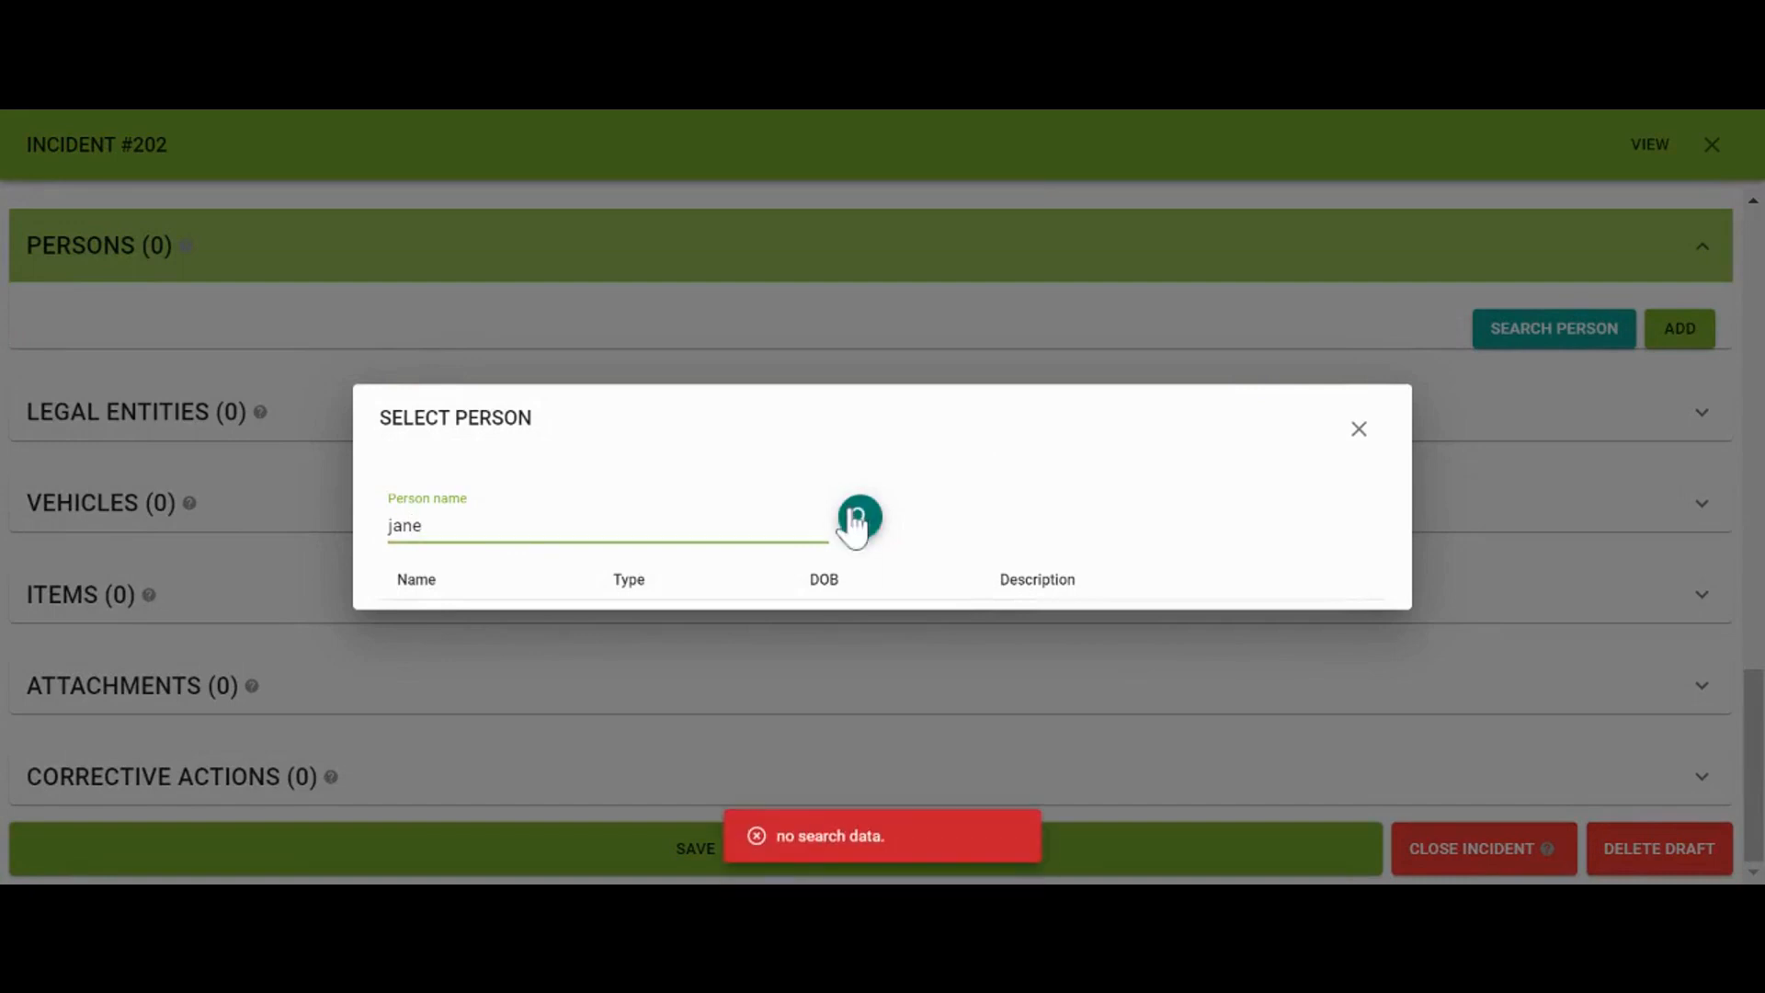
{"action": "left_click", "coordinate": [1374, 428]}
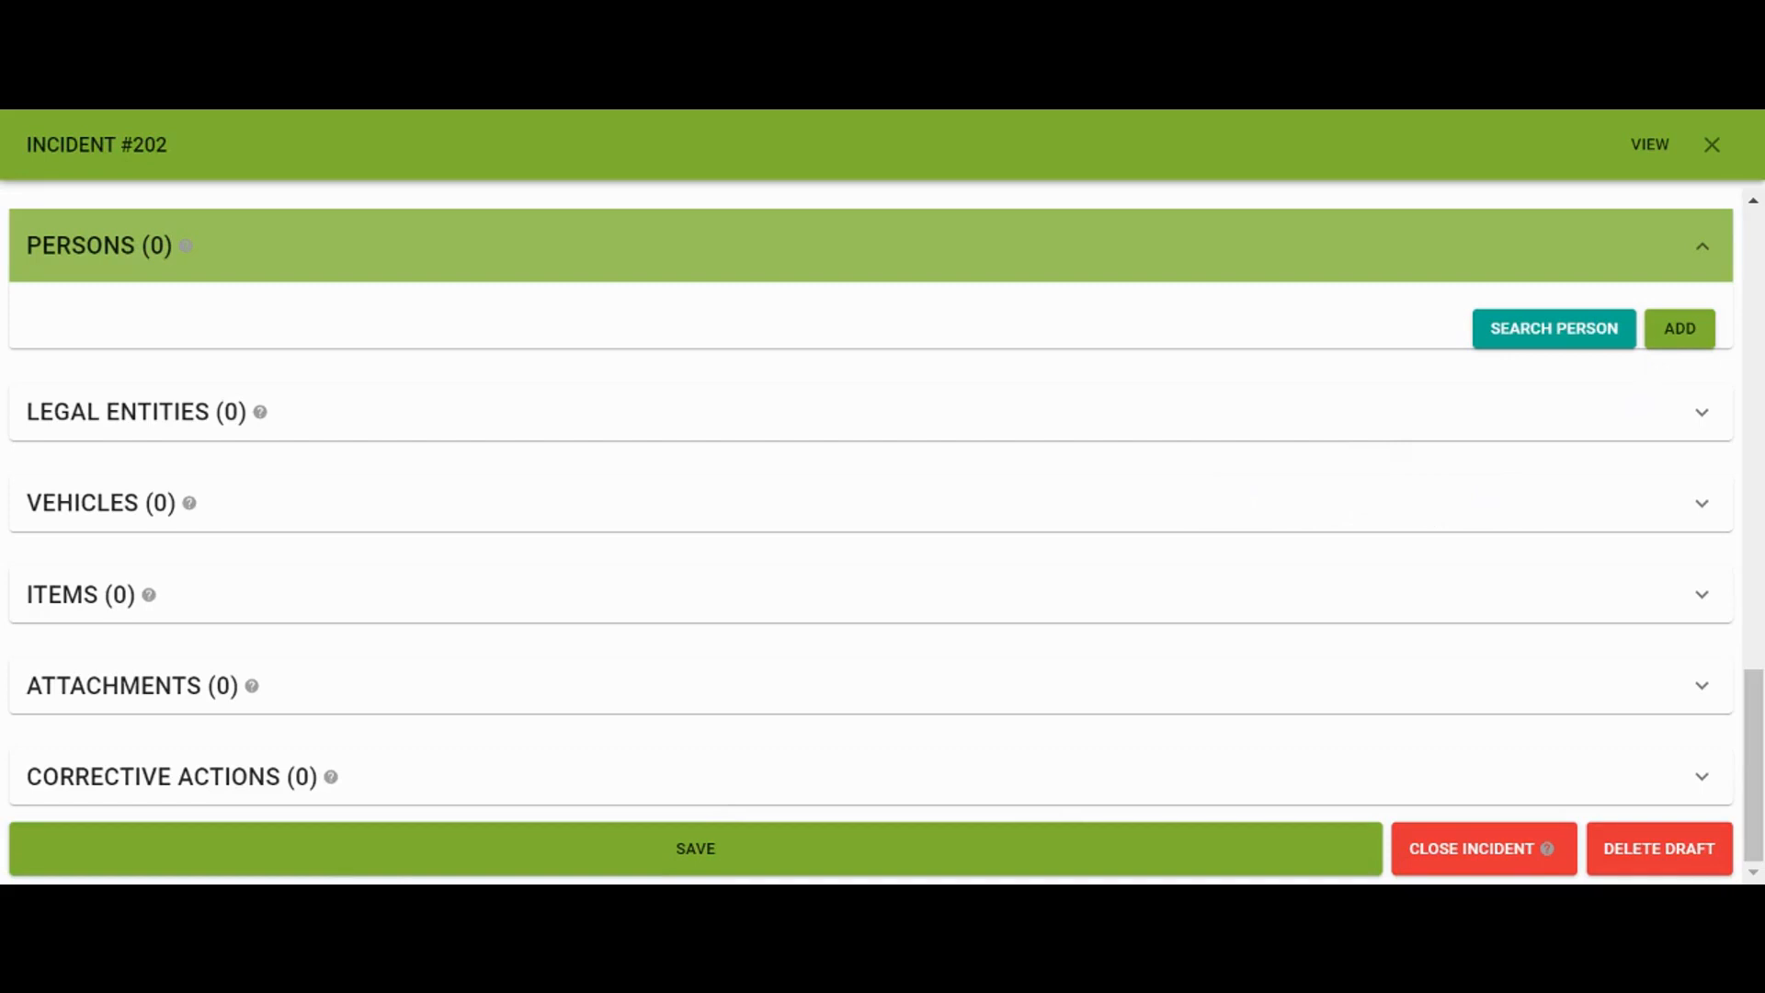
{"action": "left_click", "coordinate": [1671, 342]}
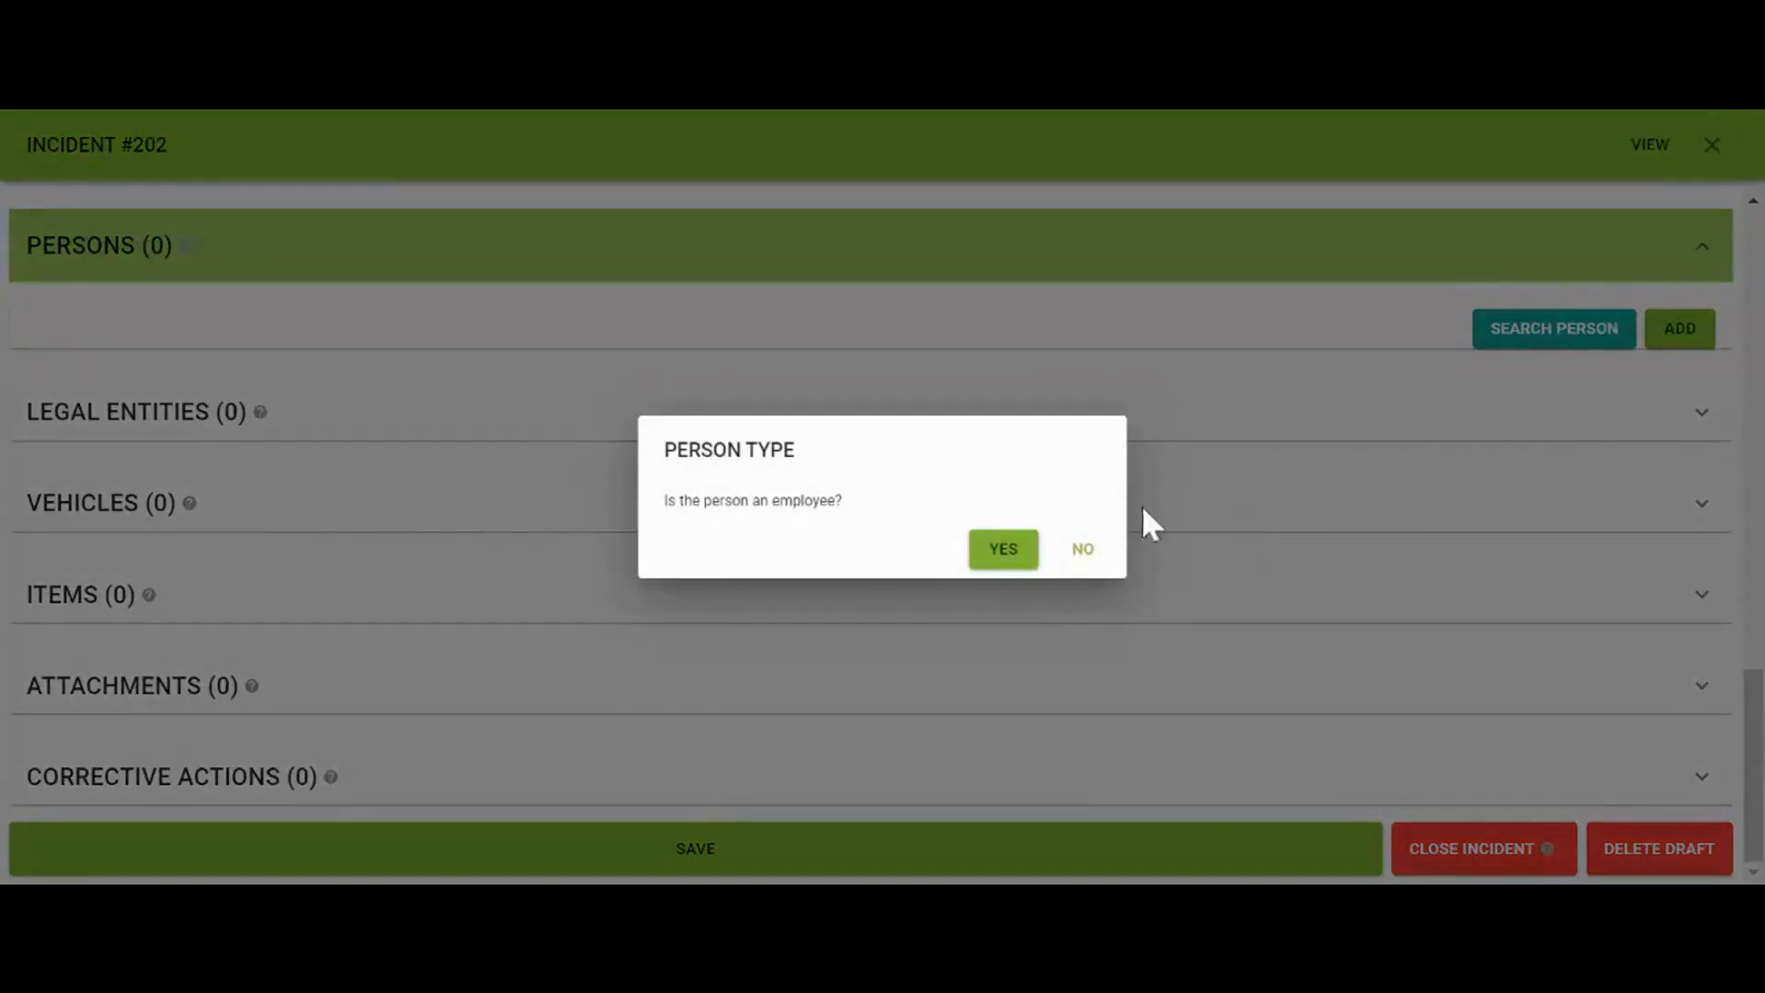
{"action": "left_click", "coordinate": [1032, 552]}
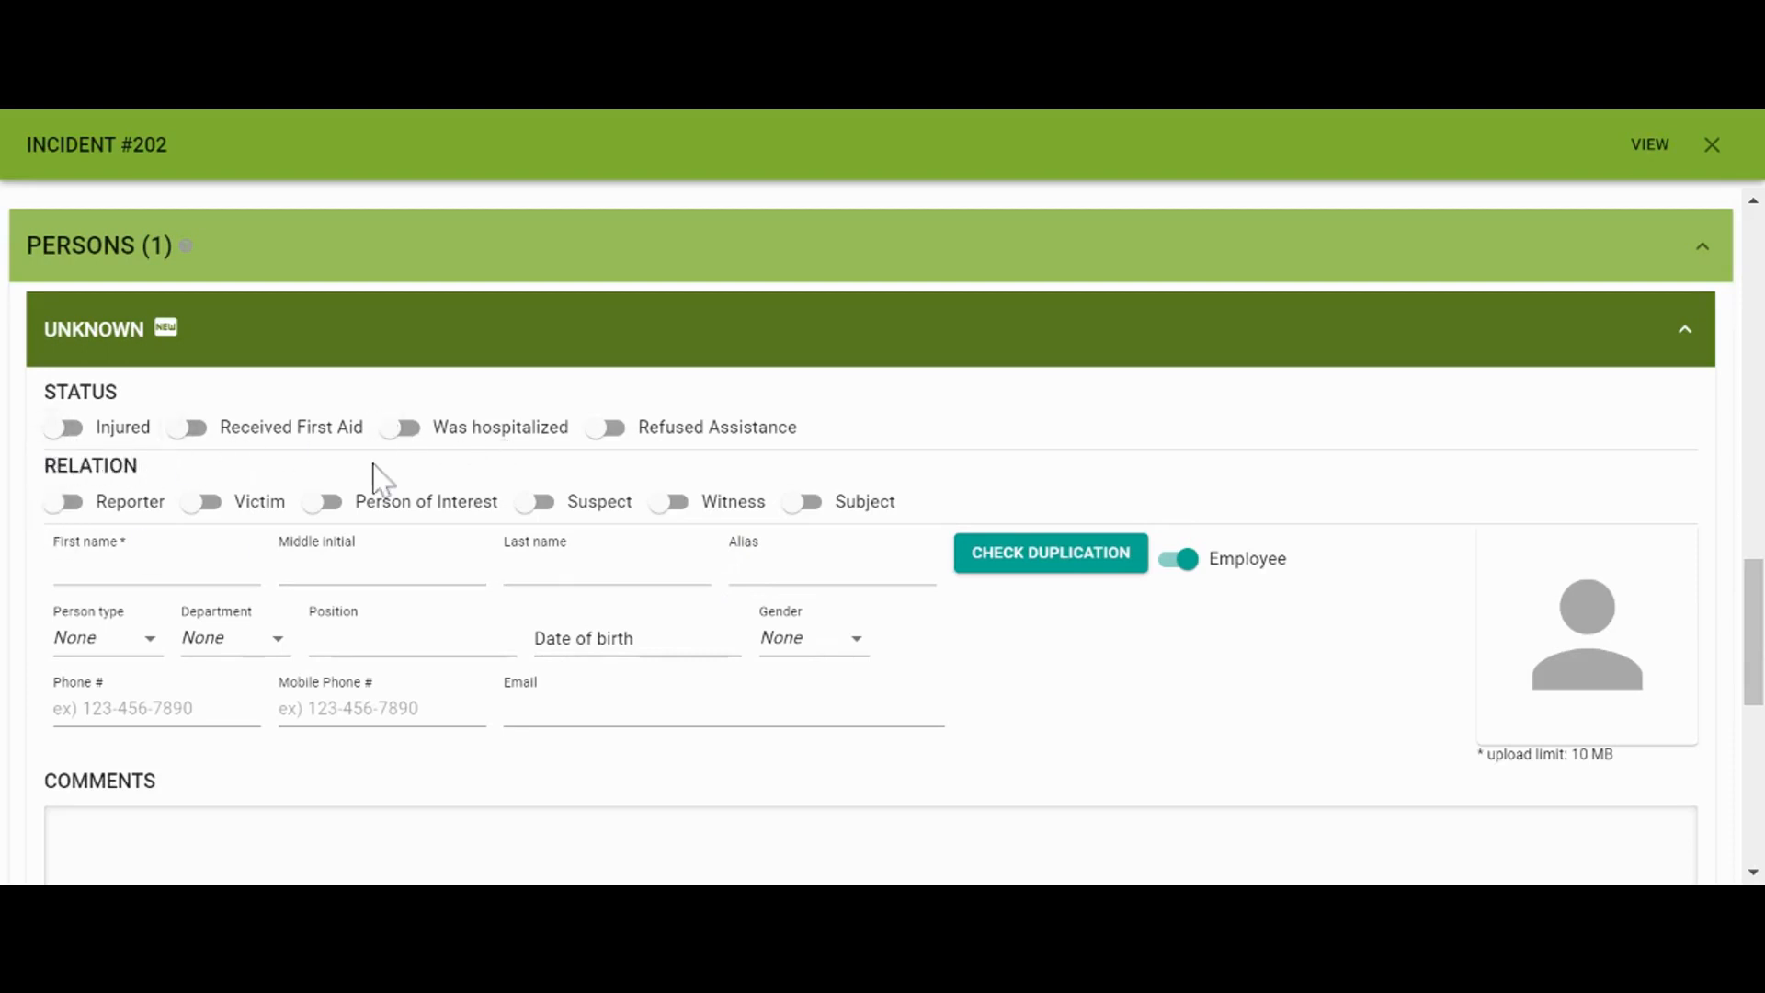
Mark the person as reporter and victim and enter their first and last name
{"action": "left_click", "coordinate": [81, 504]}
{"action": "left_click", "coordinate": [213, 504]}
{"action": "left_click", "coordinate": [210, 568]}
{"action": "type", "text": "Jane"}
{"action": "key", "text": "Tab"}
{"action": "key", "text": "Tab"}
{"action": "type", "text": "Smith"}
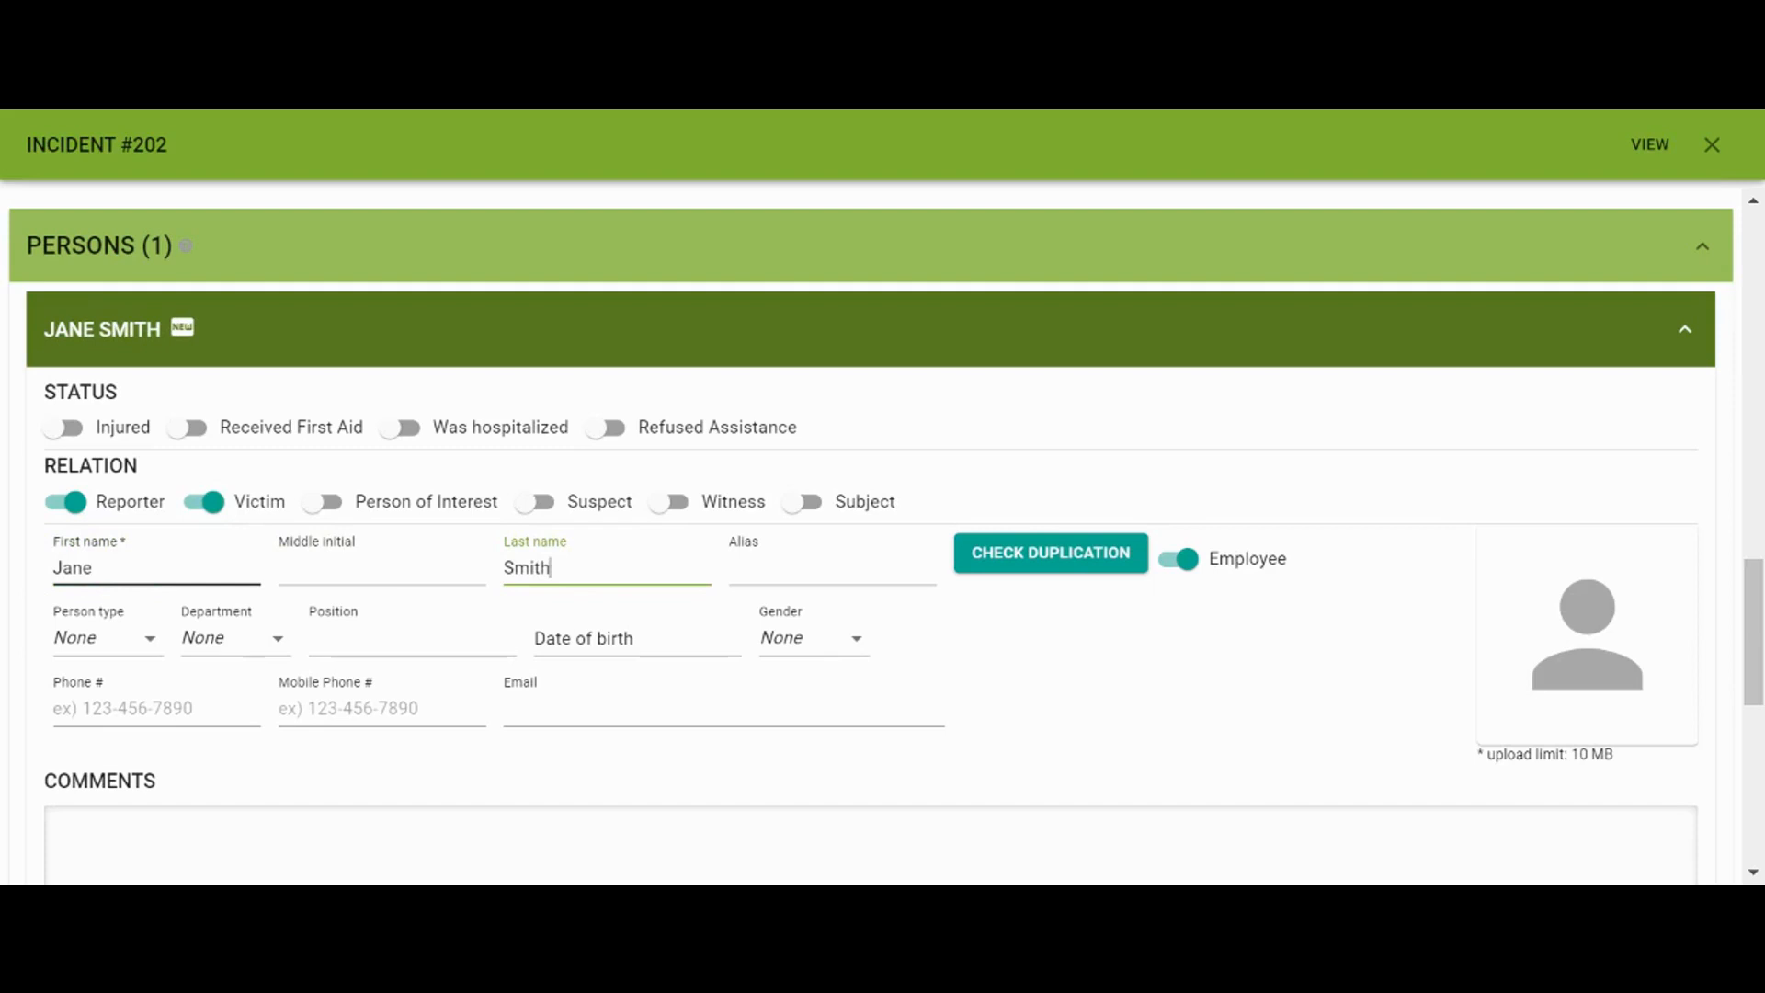
Set person type Employee, department Marketing & Sales, position Sales Rep, gender Female
{"action": "left_click", "coordinate": [150, 647]}
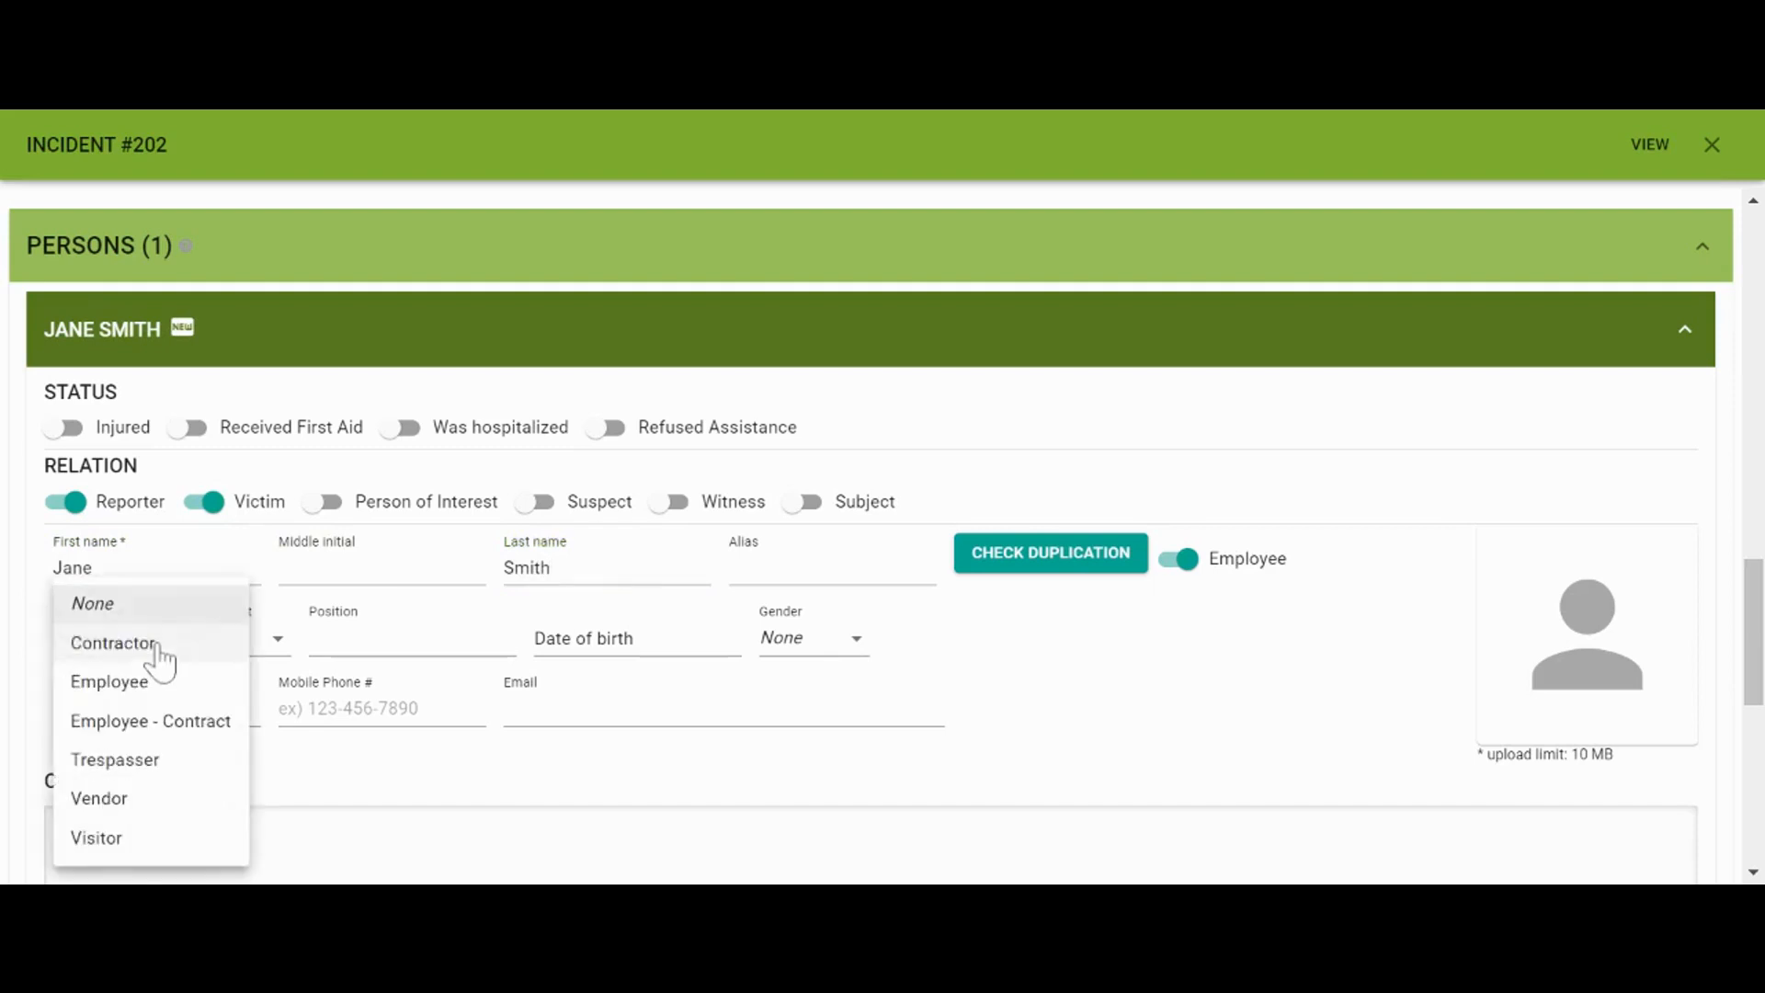
{"action": "left_click", "coordinate": [170, 698]}
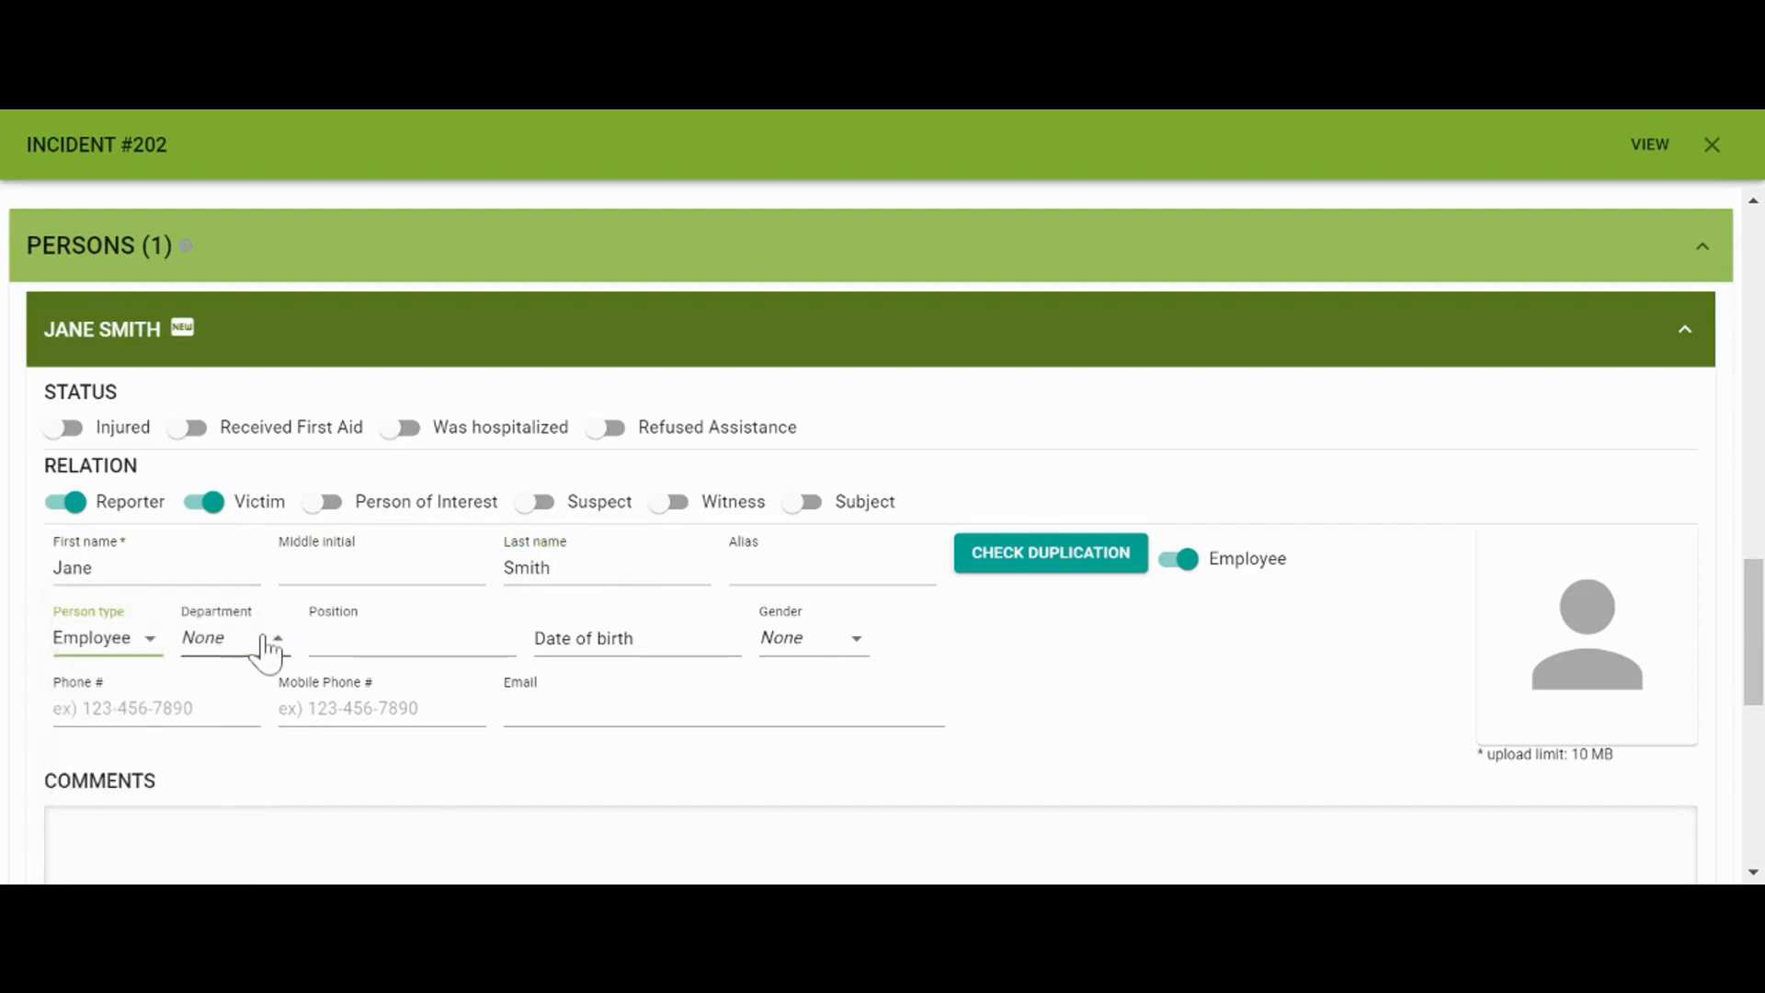
{"action": "left_click", "coordinate": [269, 642]}
{"action": "left_click", "coordinate": [270, 655]}
{"action": "left_click", "coordinate": [410, 633]}
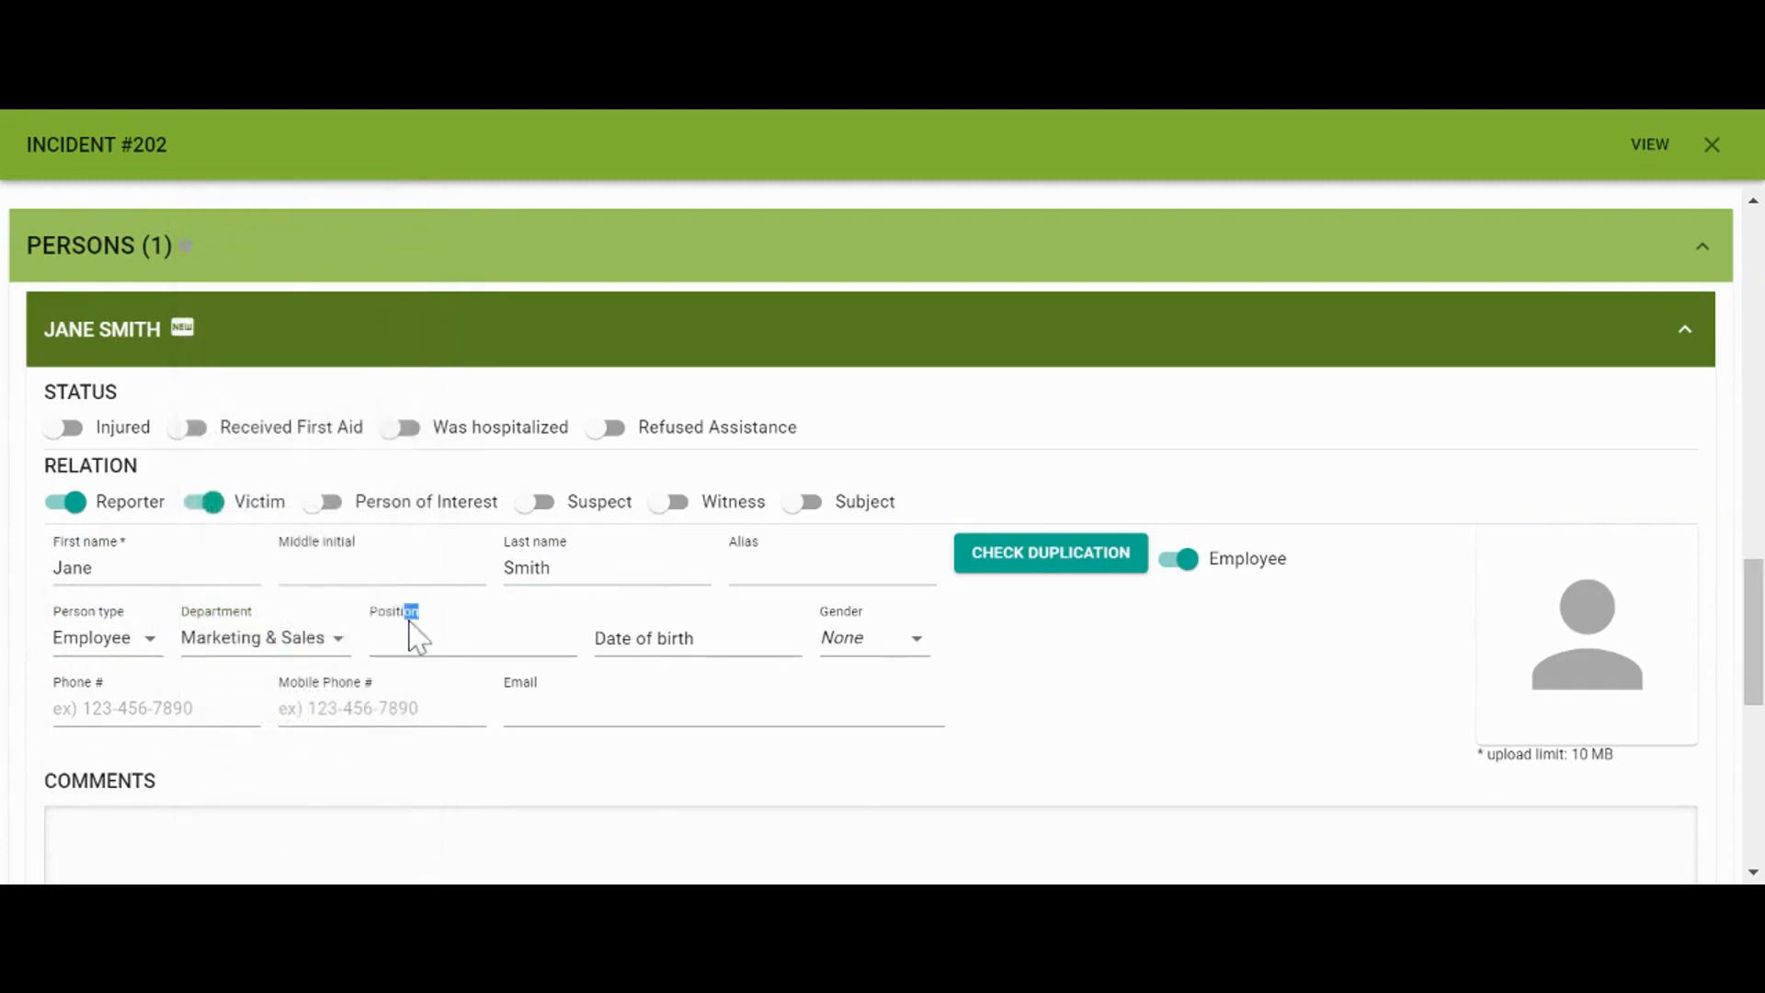
{"action": "type", "text": "Sal"}
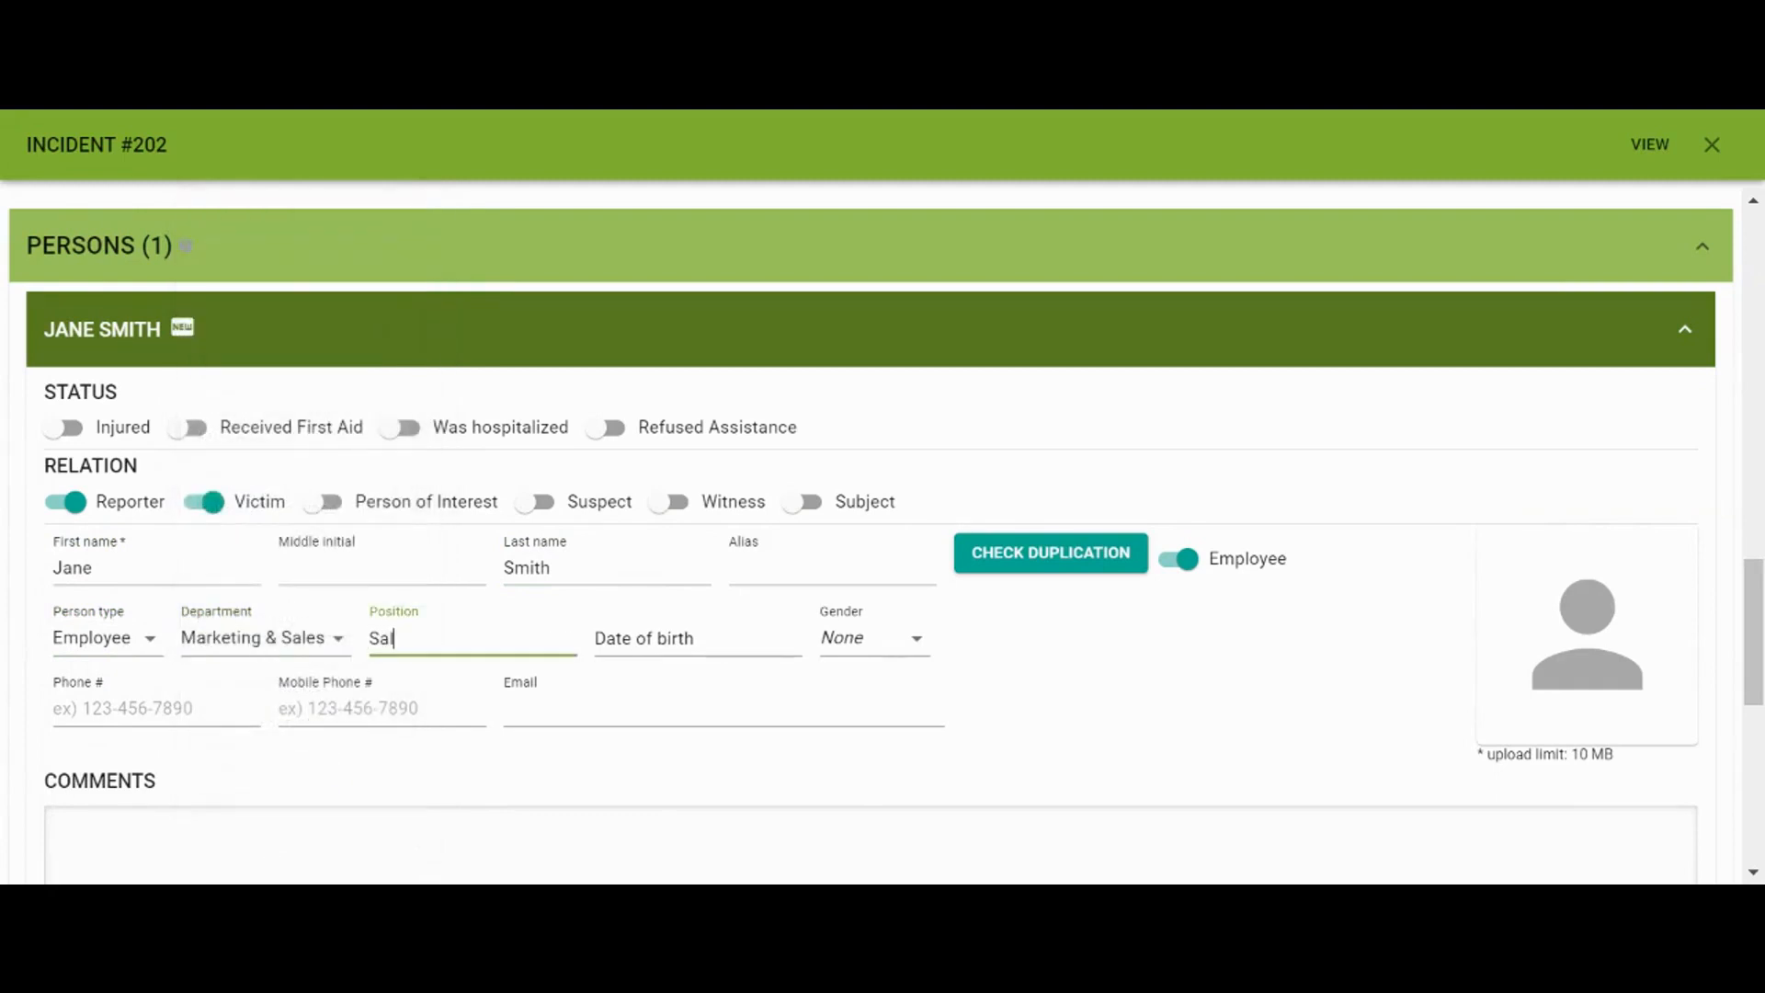
{"action": "type", "text": "es Rep"}
{"action": "left_click", "coordinate": [869, 638]}
{"action": "left_click", "coordinate": [860, 674]}
Enter the person's e-mail address, correcting typos, and expand Legal Entities
{"action": "left_click", "coordinate": [790, 700]}
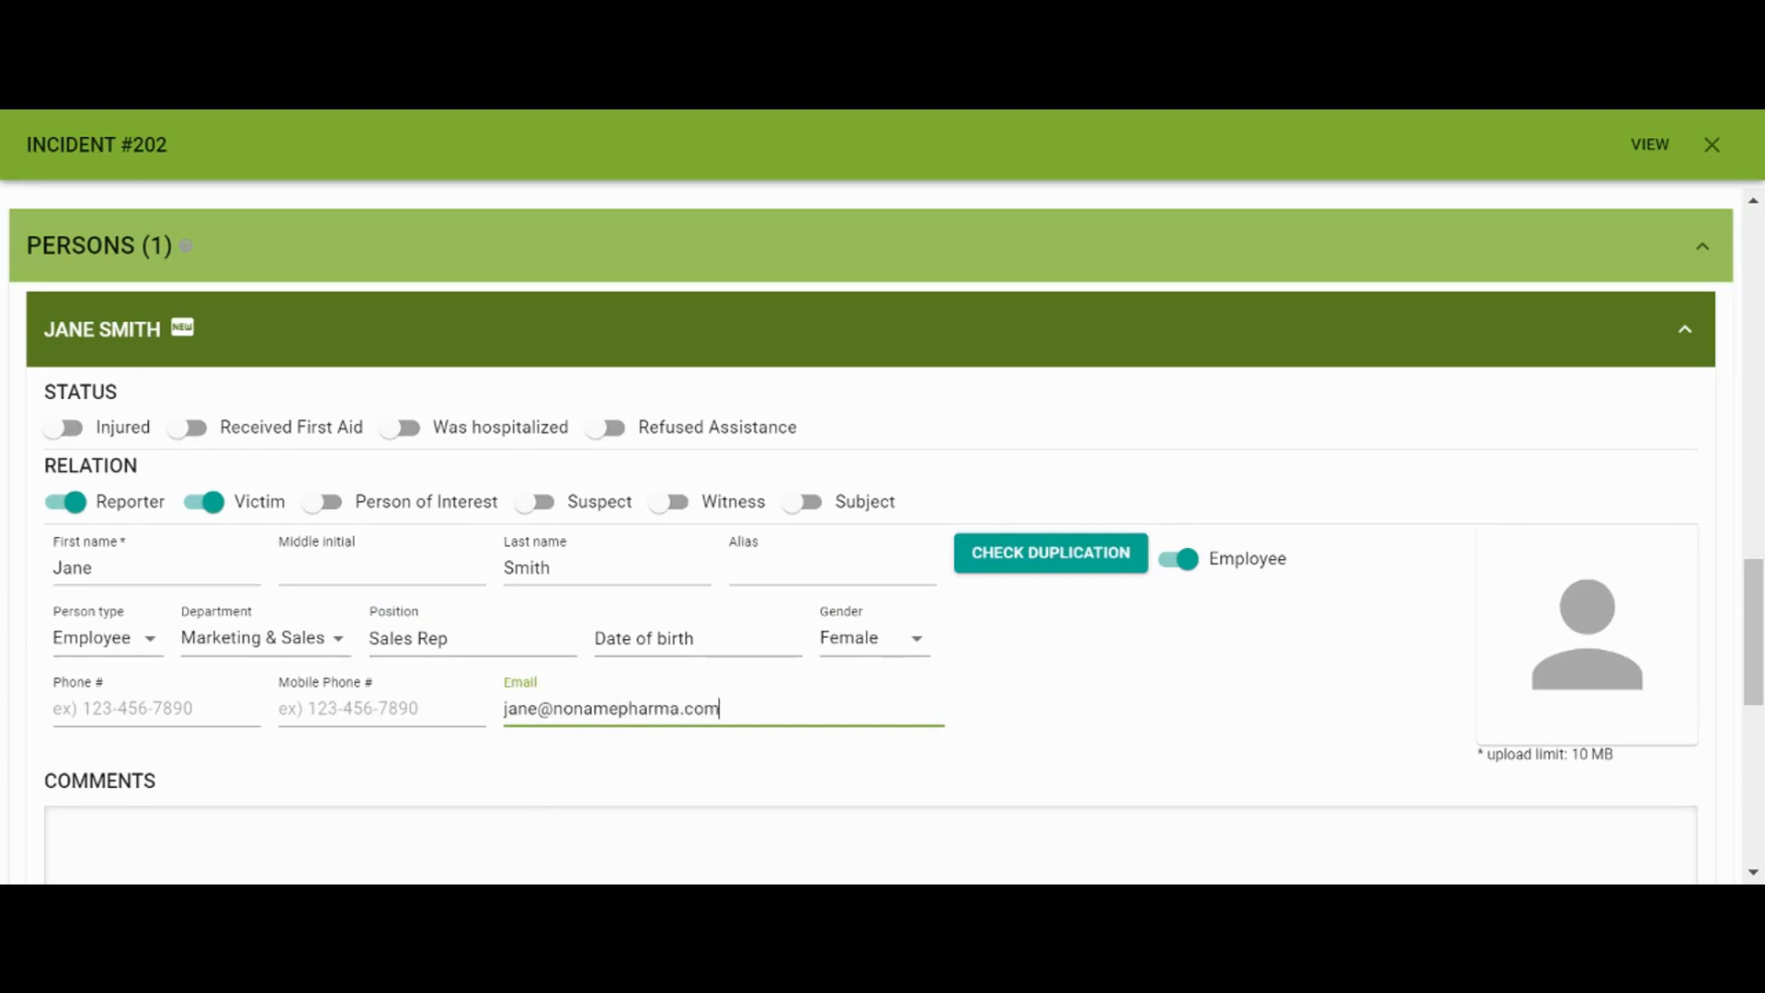
{"action": "scroll", "coordinate": [871, 536], "scroll_direction": "down", "scroll_amount": 2}
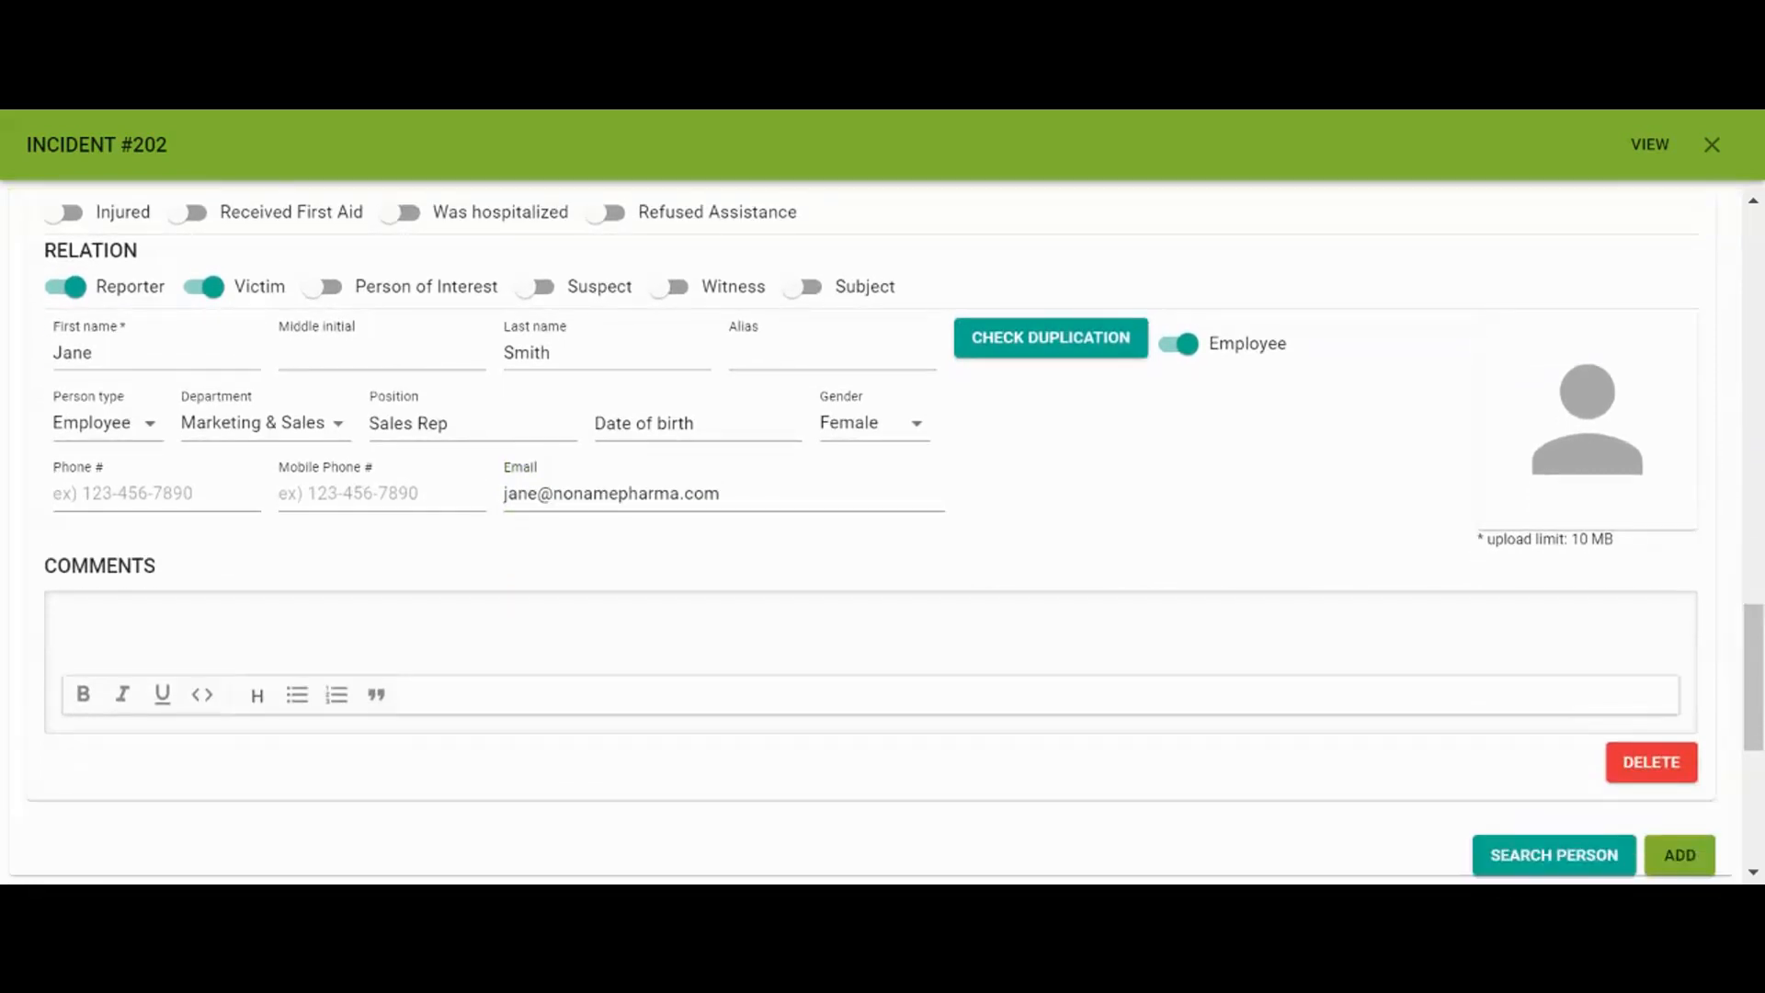
{"action": "scroll", "coordinate": [924, 769], "scroll_direction": "down", "scroll_amount": 3}
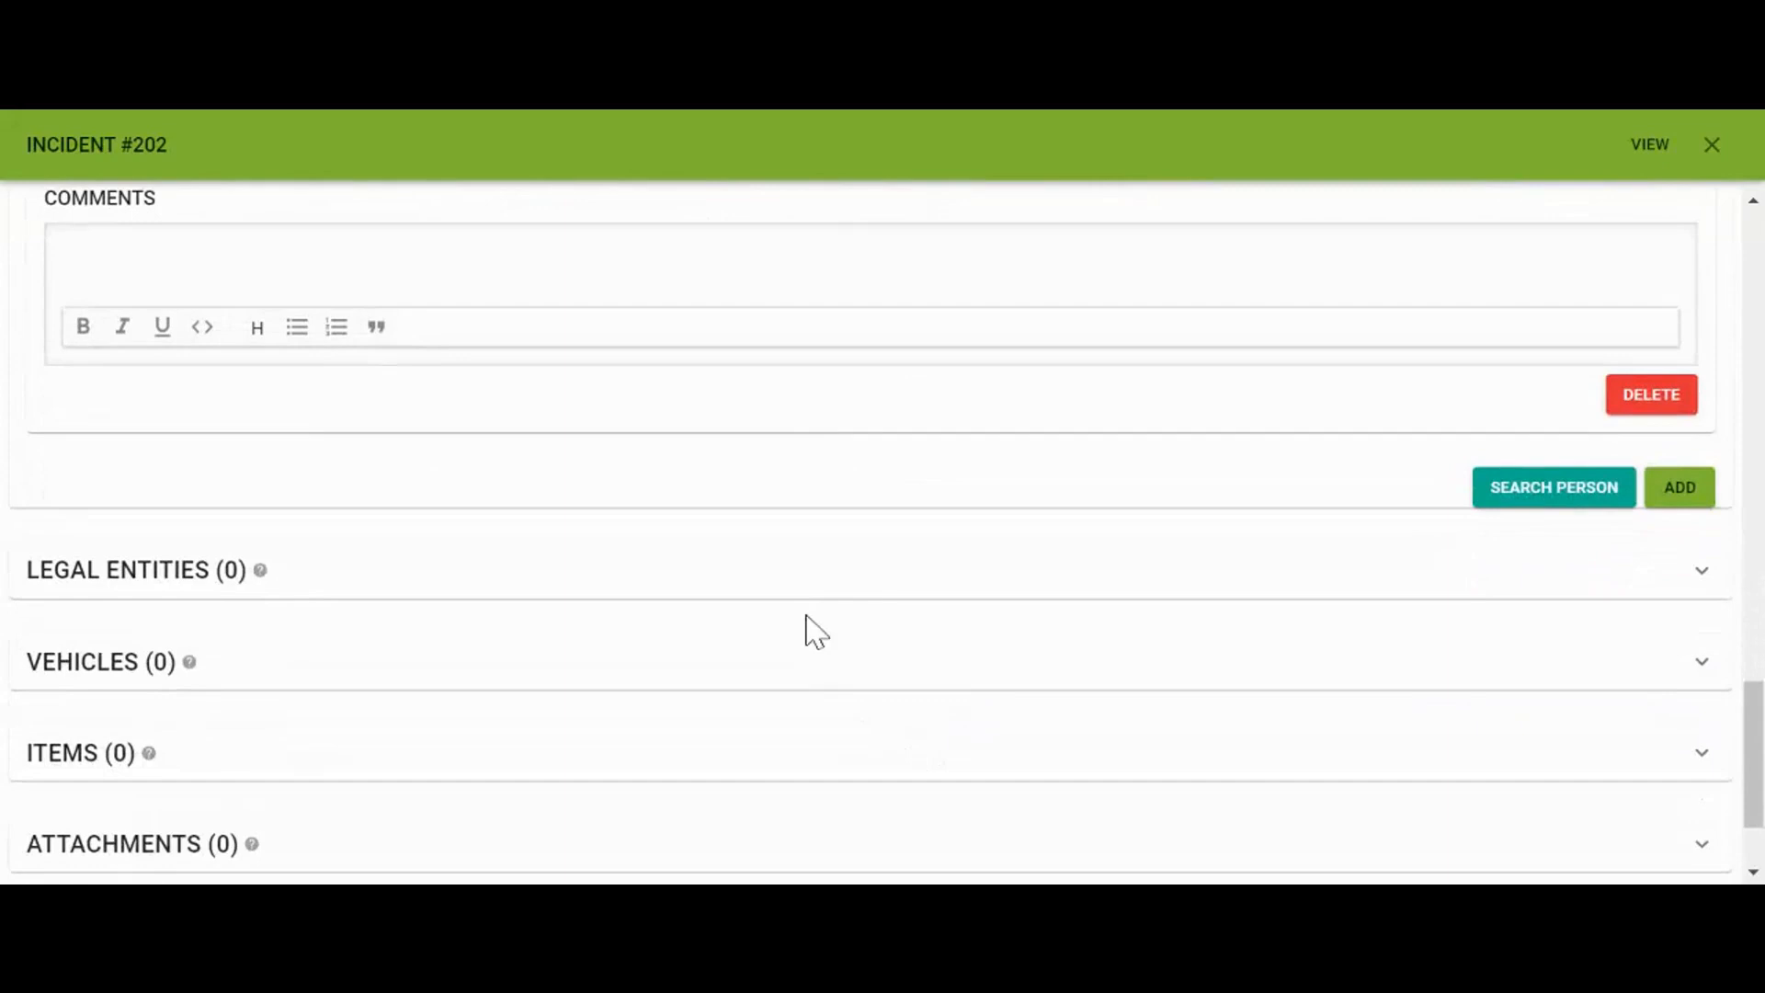
{"action": "left_click", "coordinate": [804, 593]}
Search for Noname Pharma and add it as a legal entity
{"action": "scroll", "coordinate": [801, 593], "scroll_direction": "down", "scroll_amount": 2}
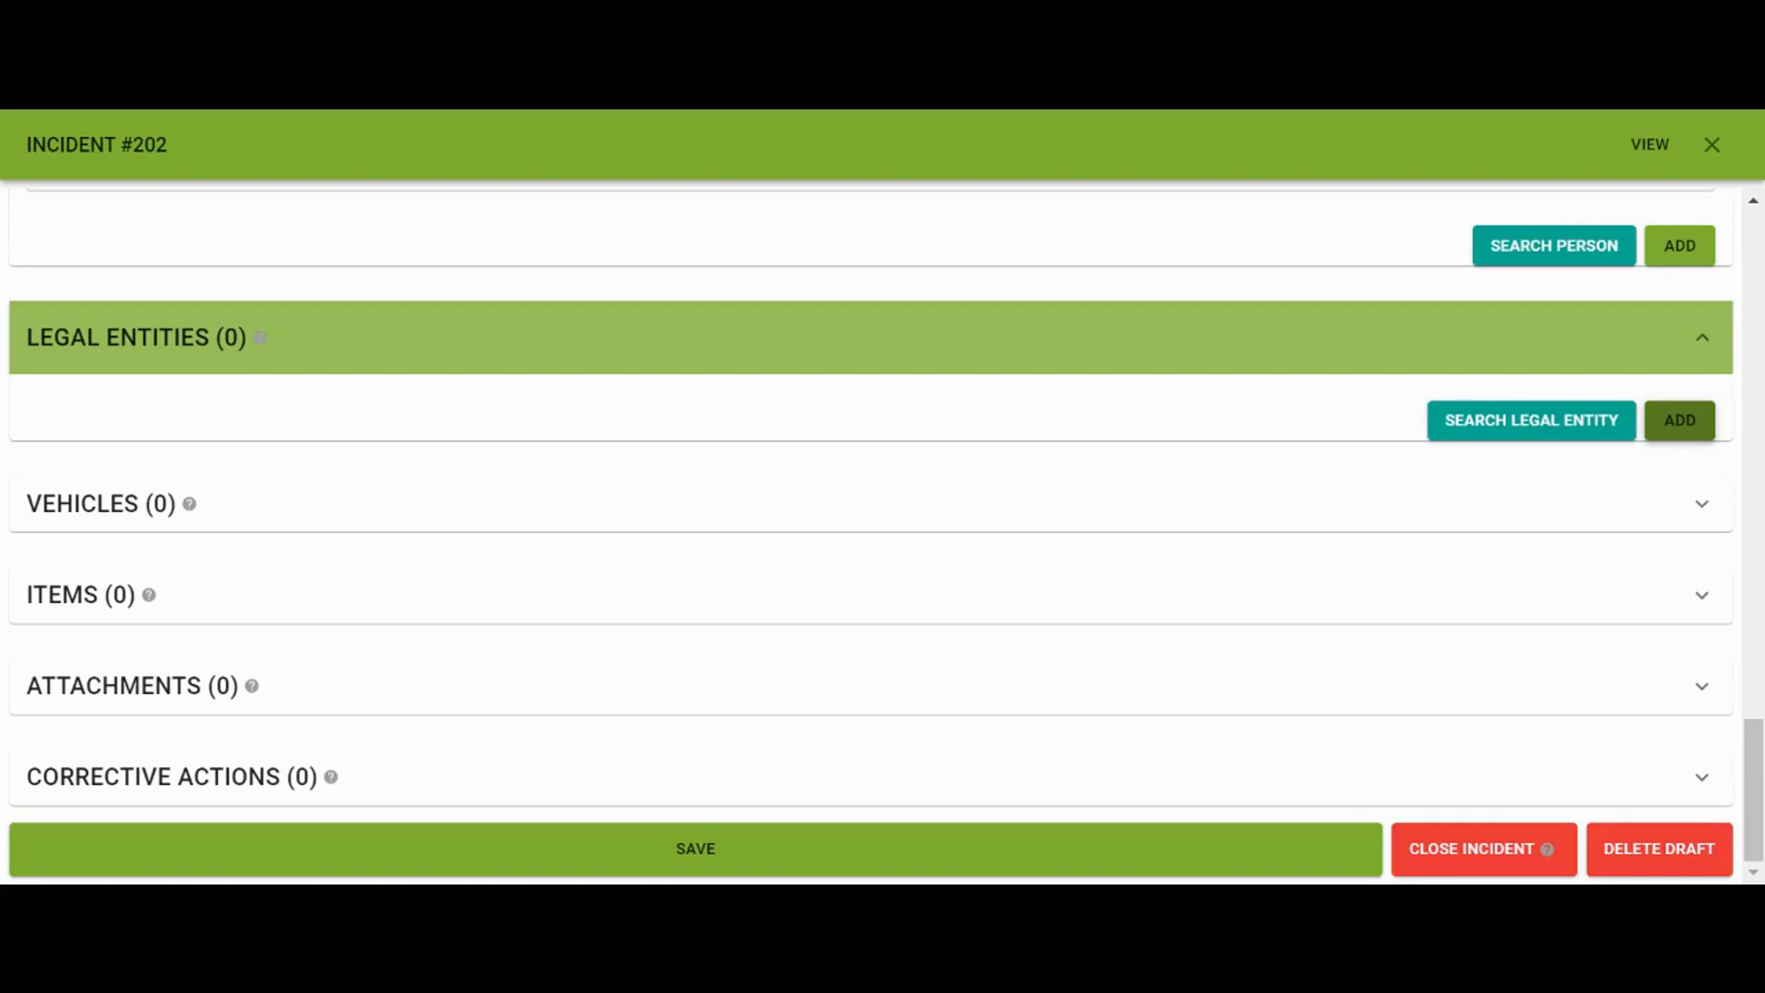
{"action": "left_click", "coordinate": [1572, 432]}
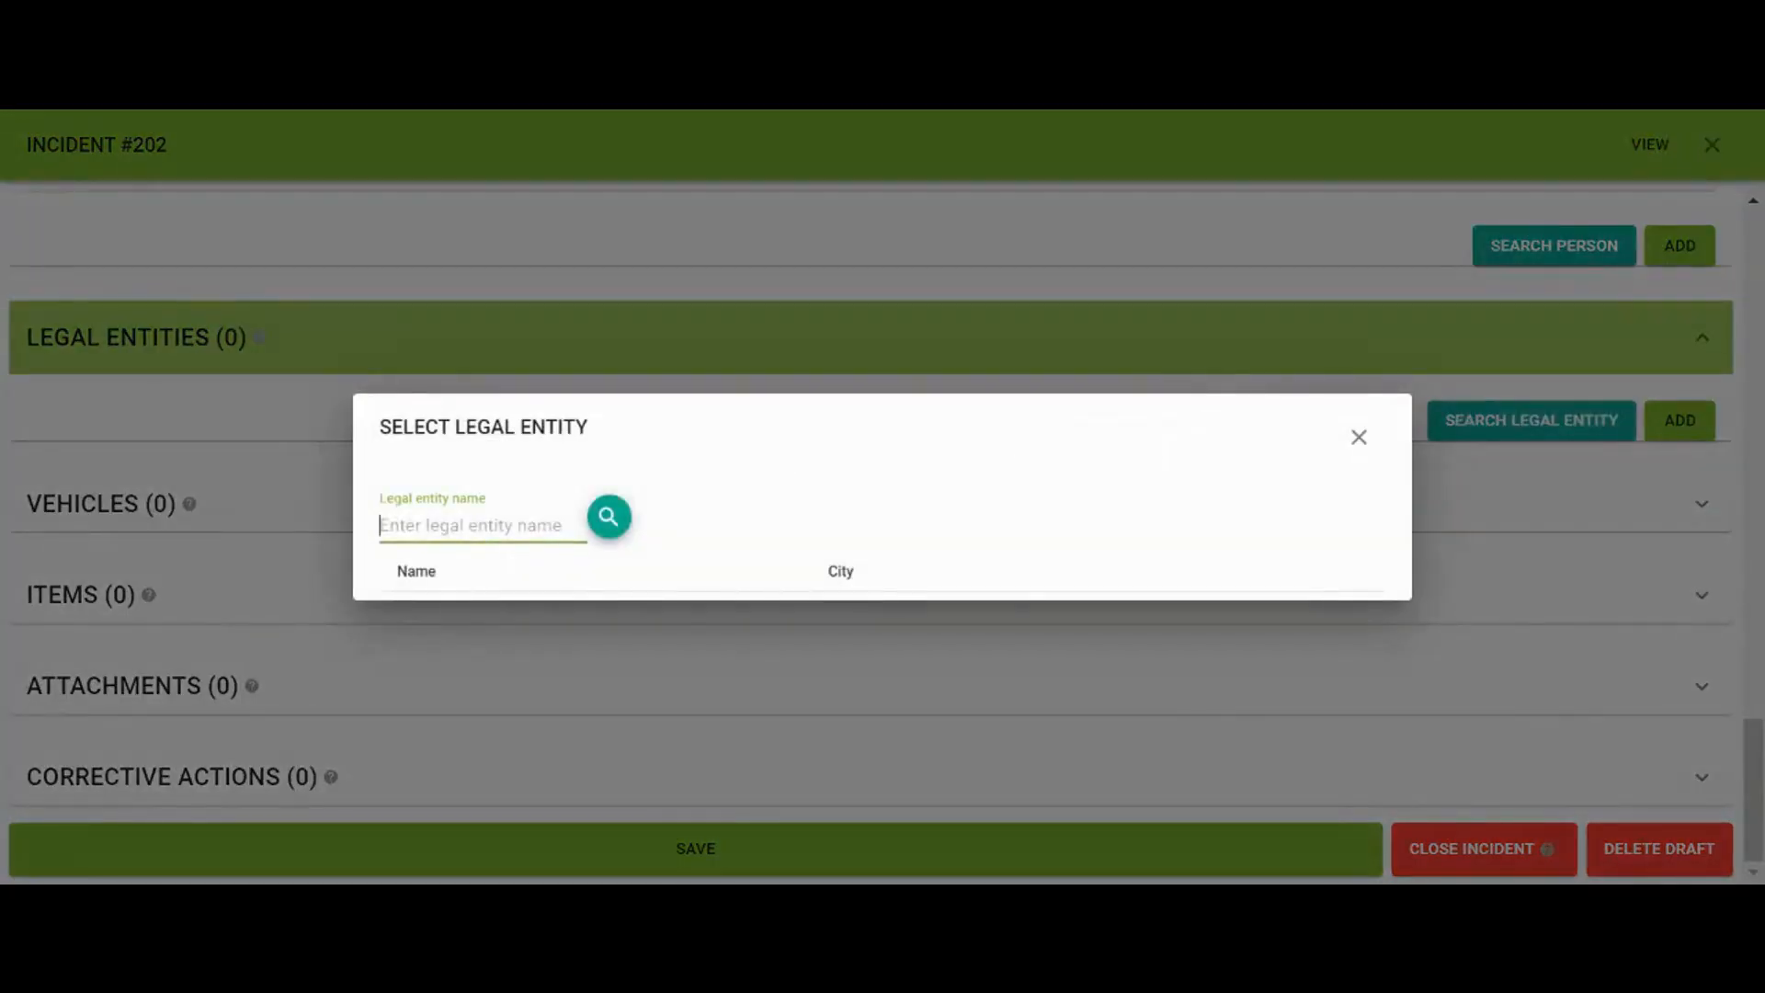
{"action": "type", "text": "no"}
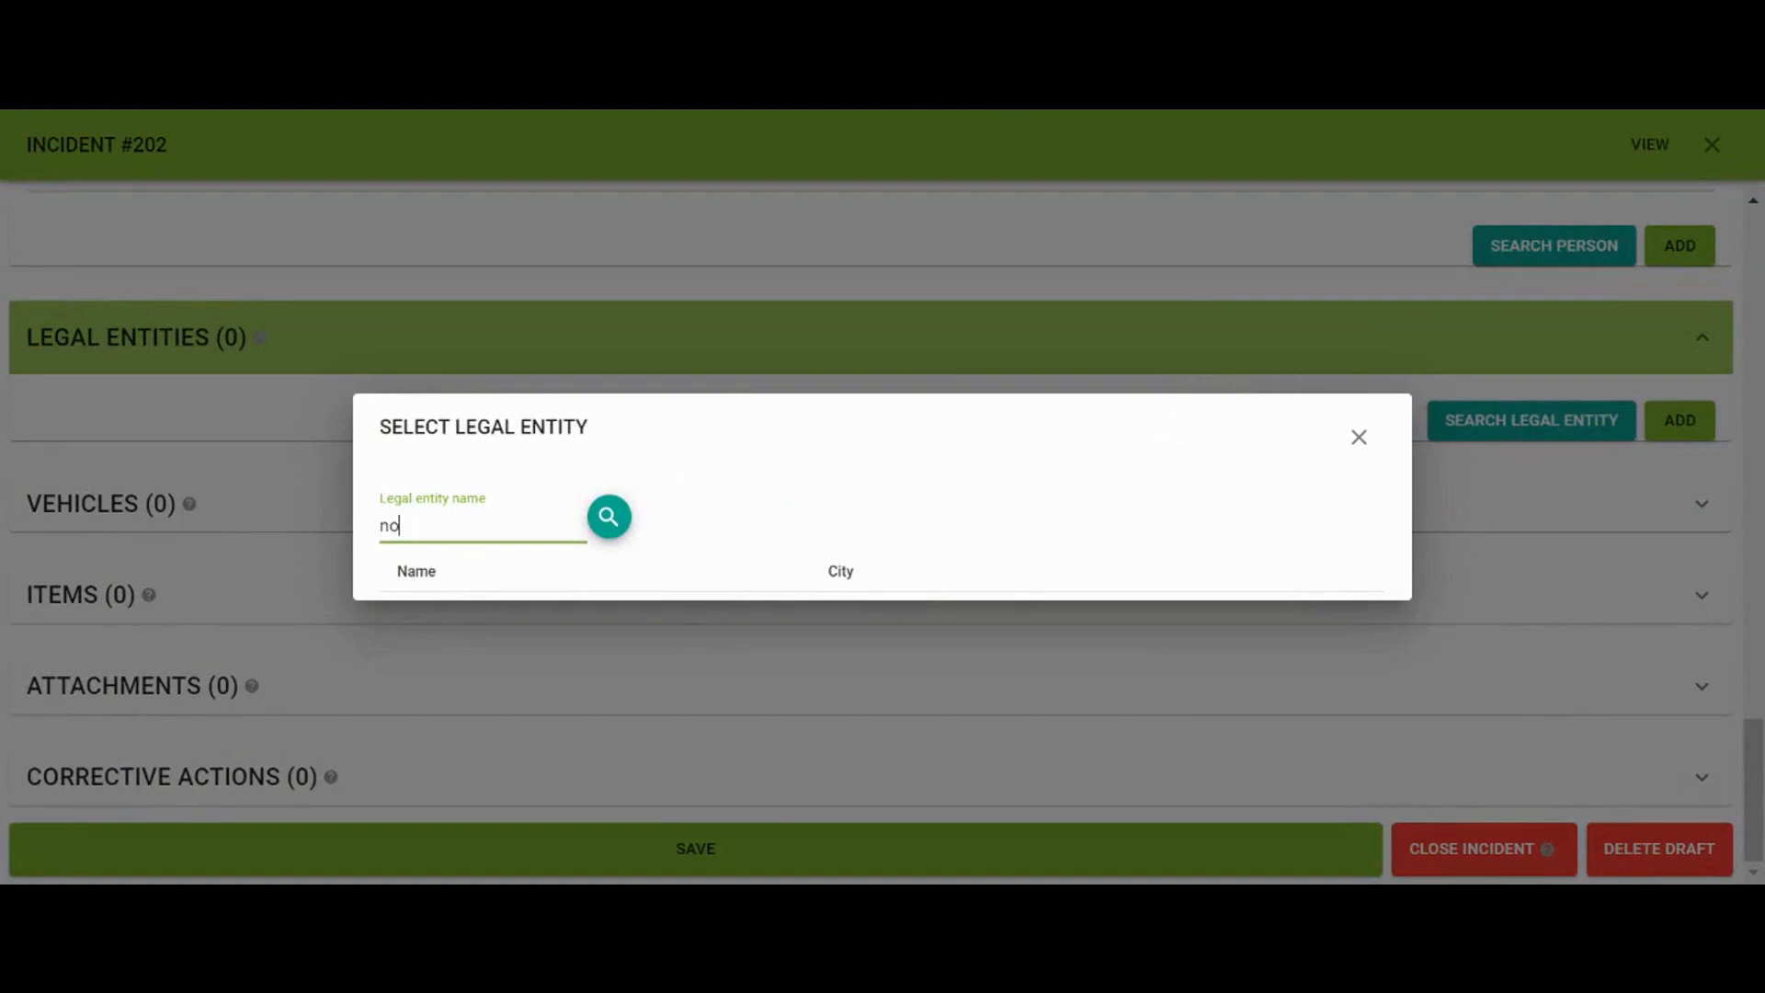
{"action": "key", "text": "Down"}
{"action": "key", "text": "Return"}
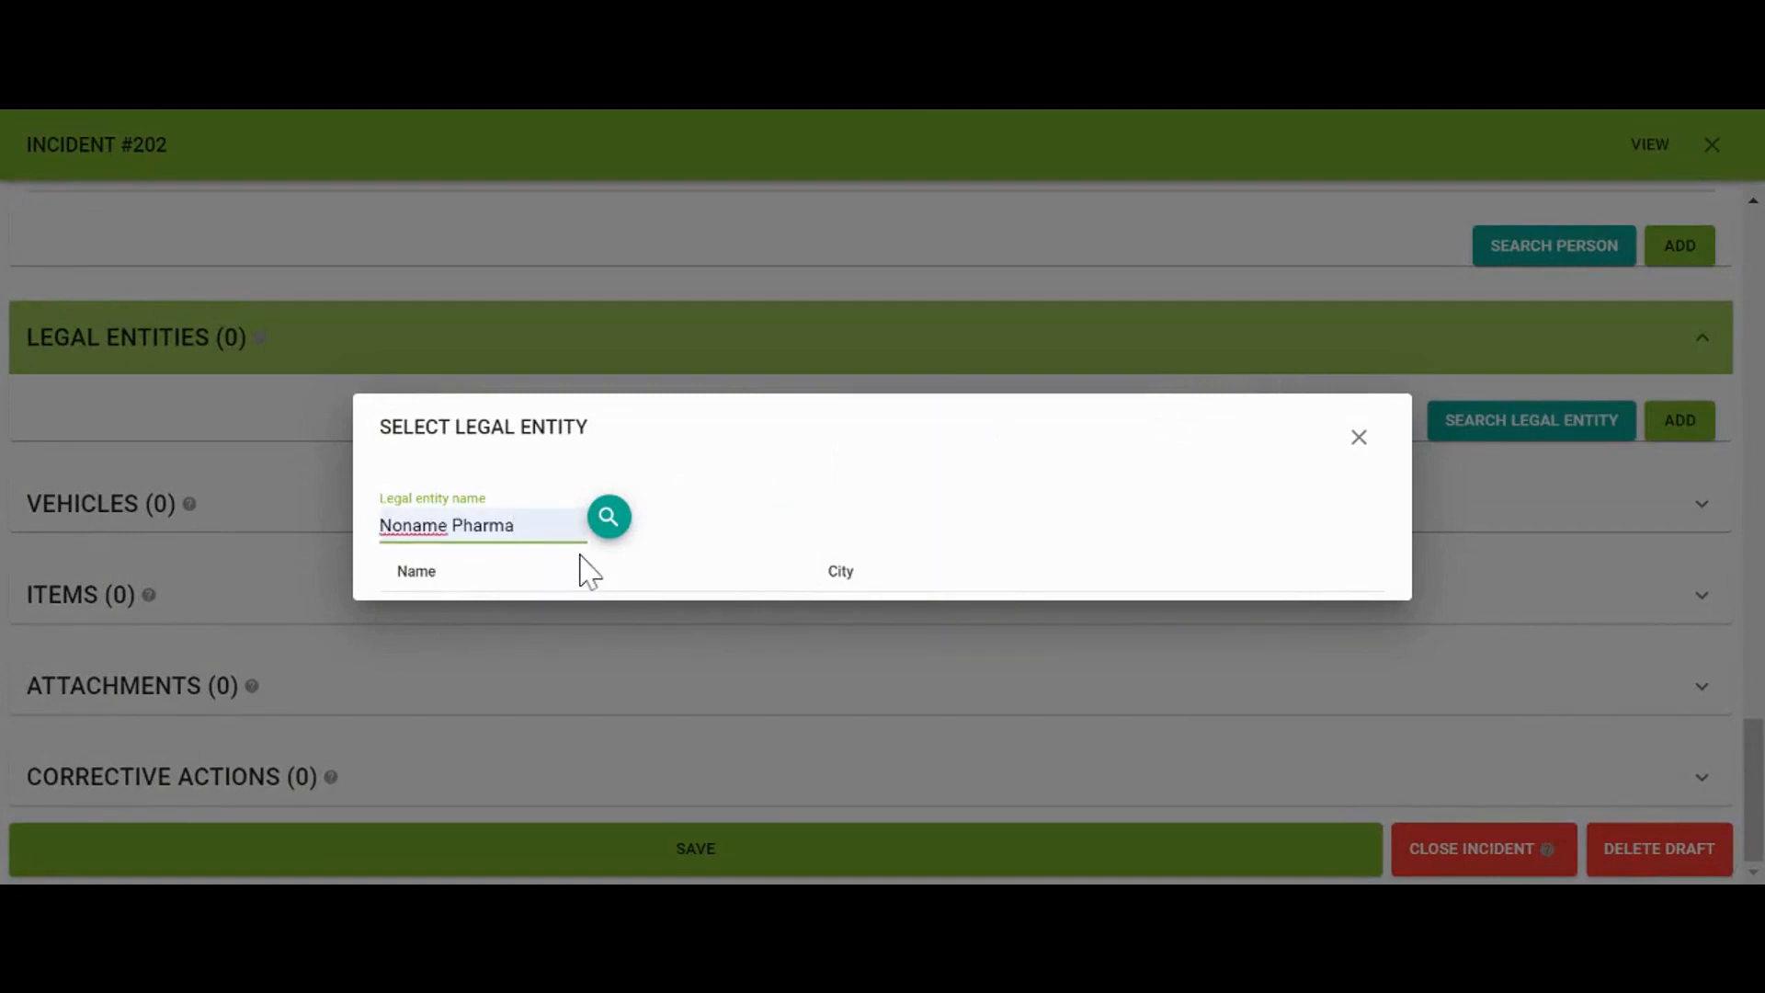
{"action": "left_click", "coordinate": [611, 529]}
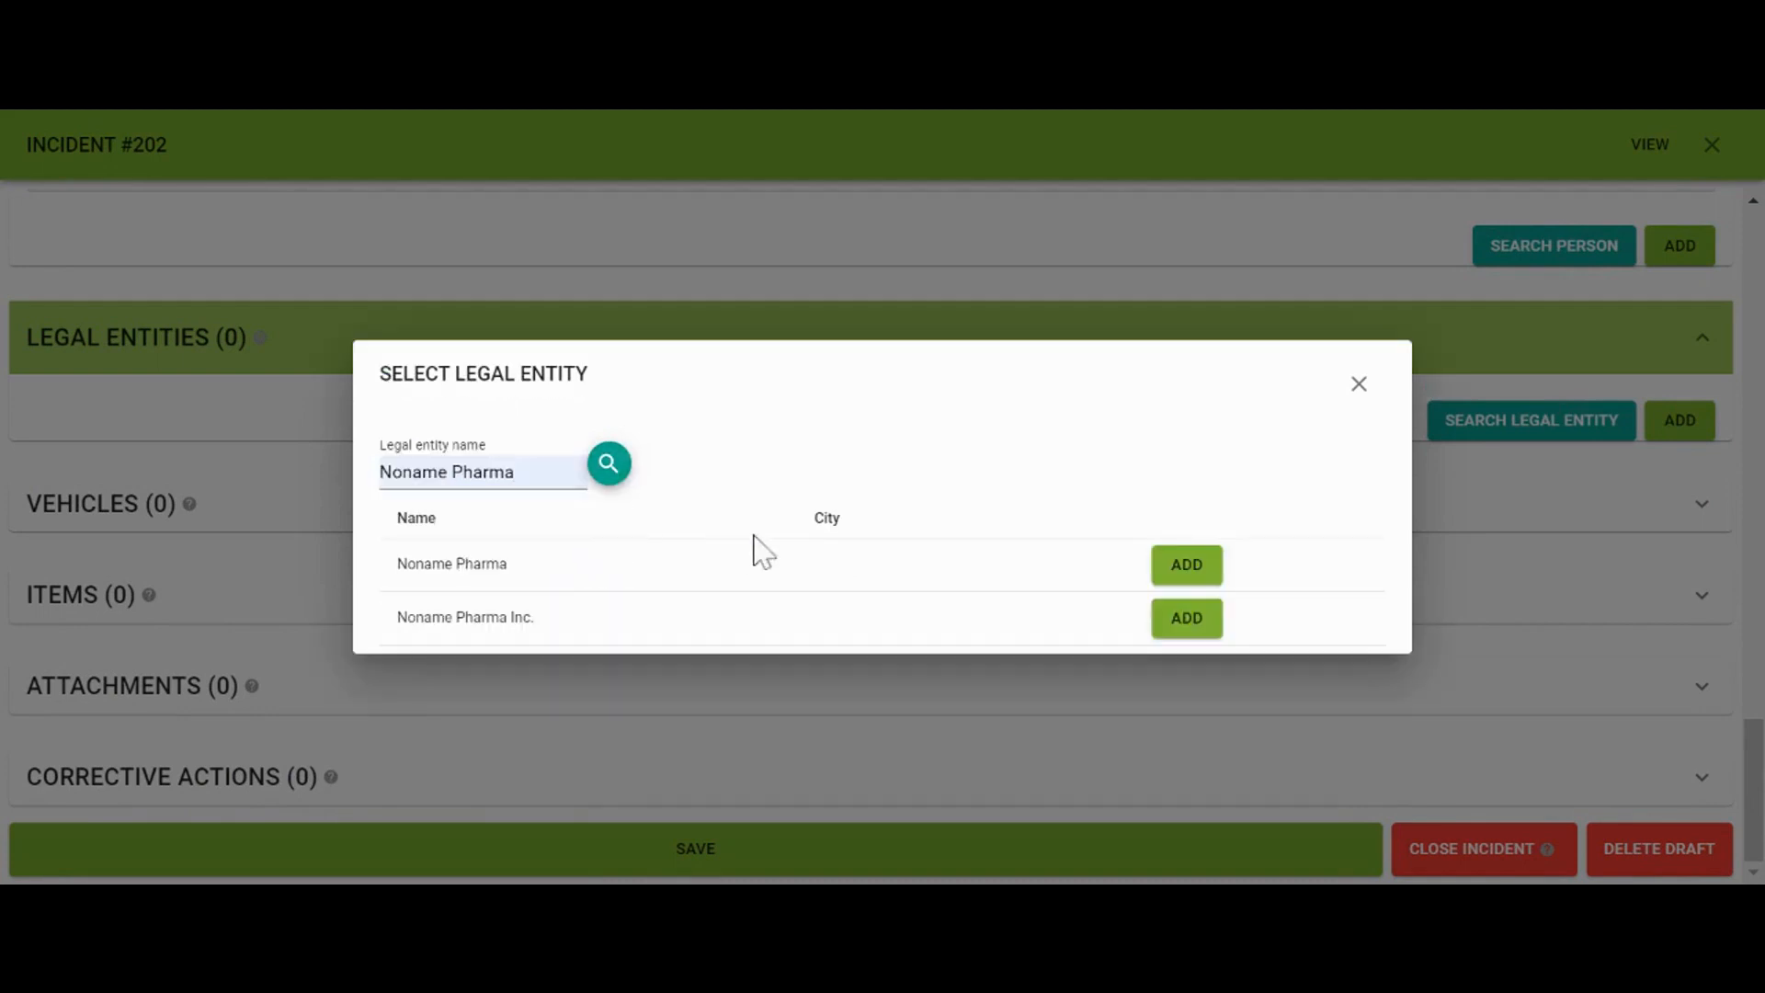
{"action": "left_click", "coordinate": [1172, 575]}
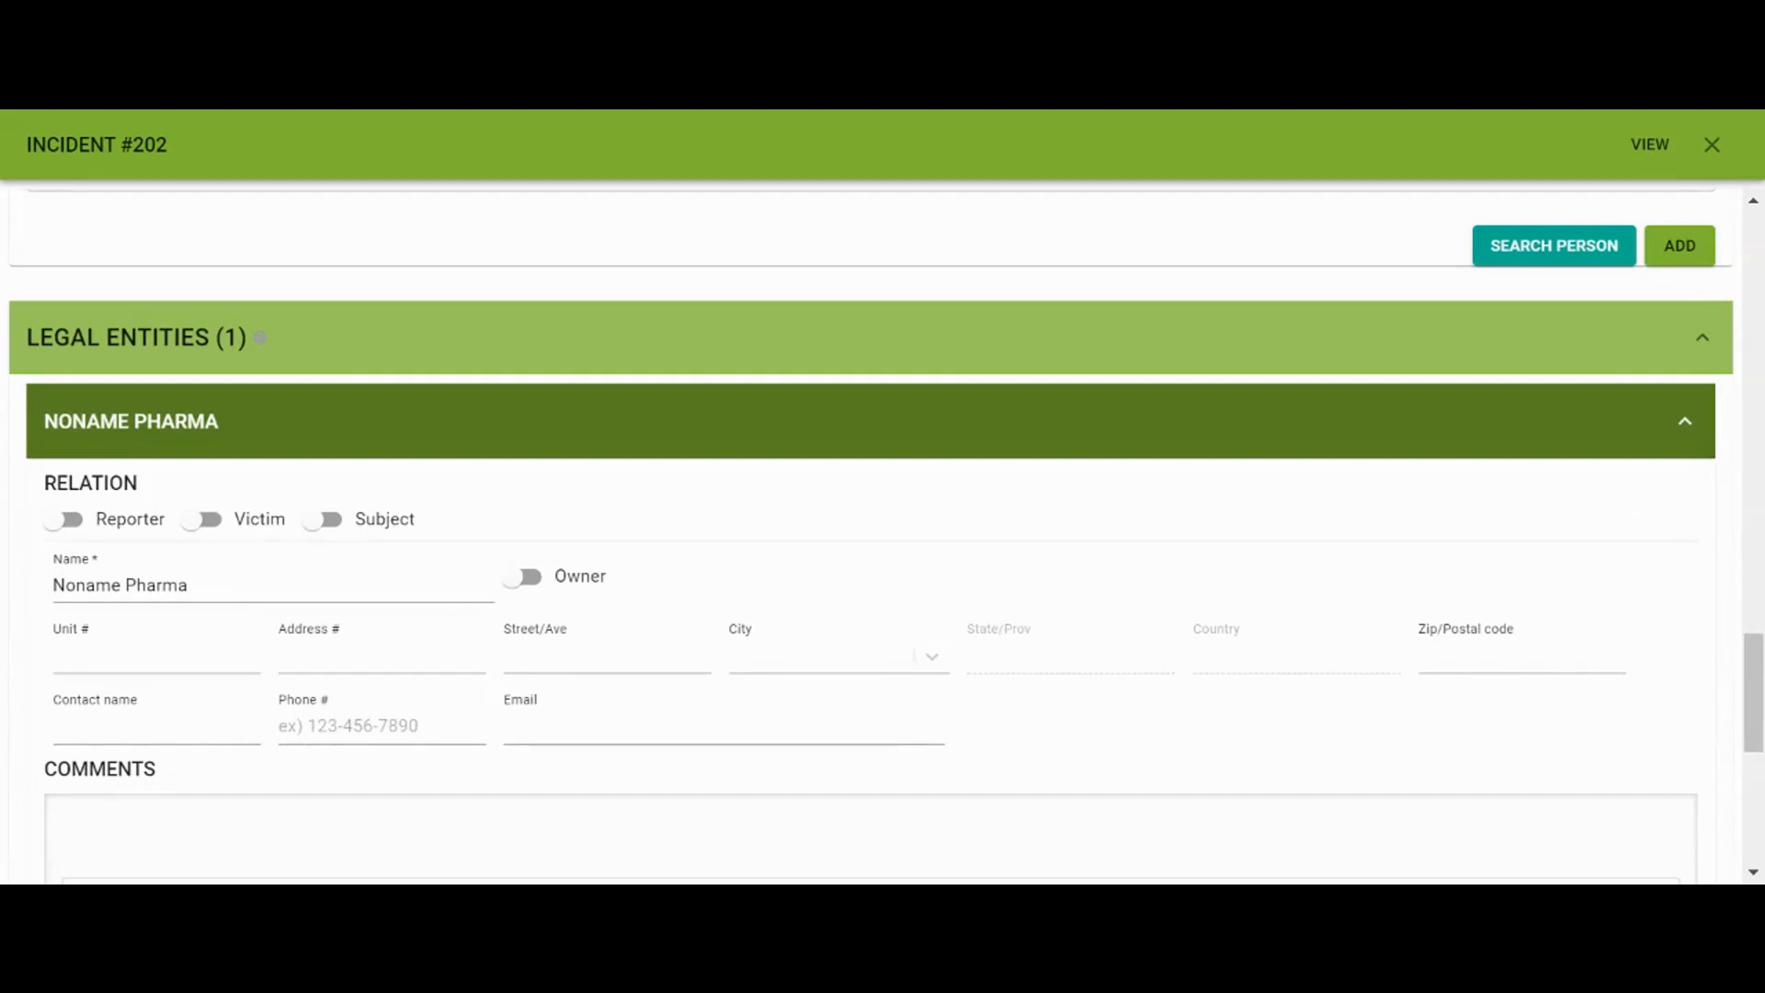
Mark Noname Pharma as Owner and Victim and comment that the company laptop was stolen from the employee's vehicle
{"action": "left_click", "coordinate": [525, 577]}
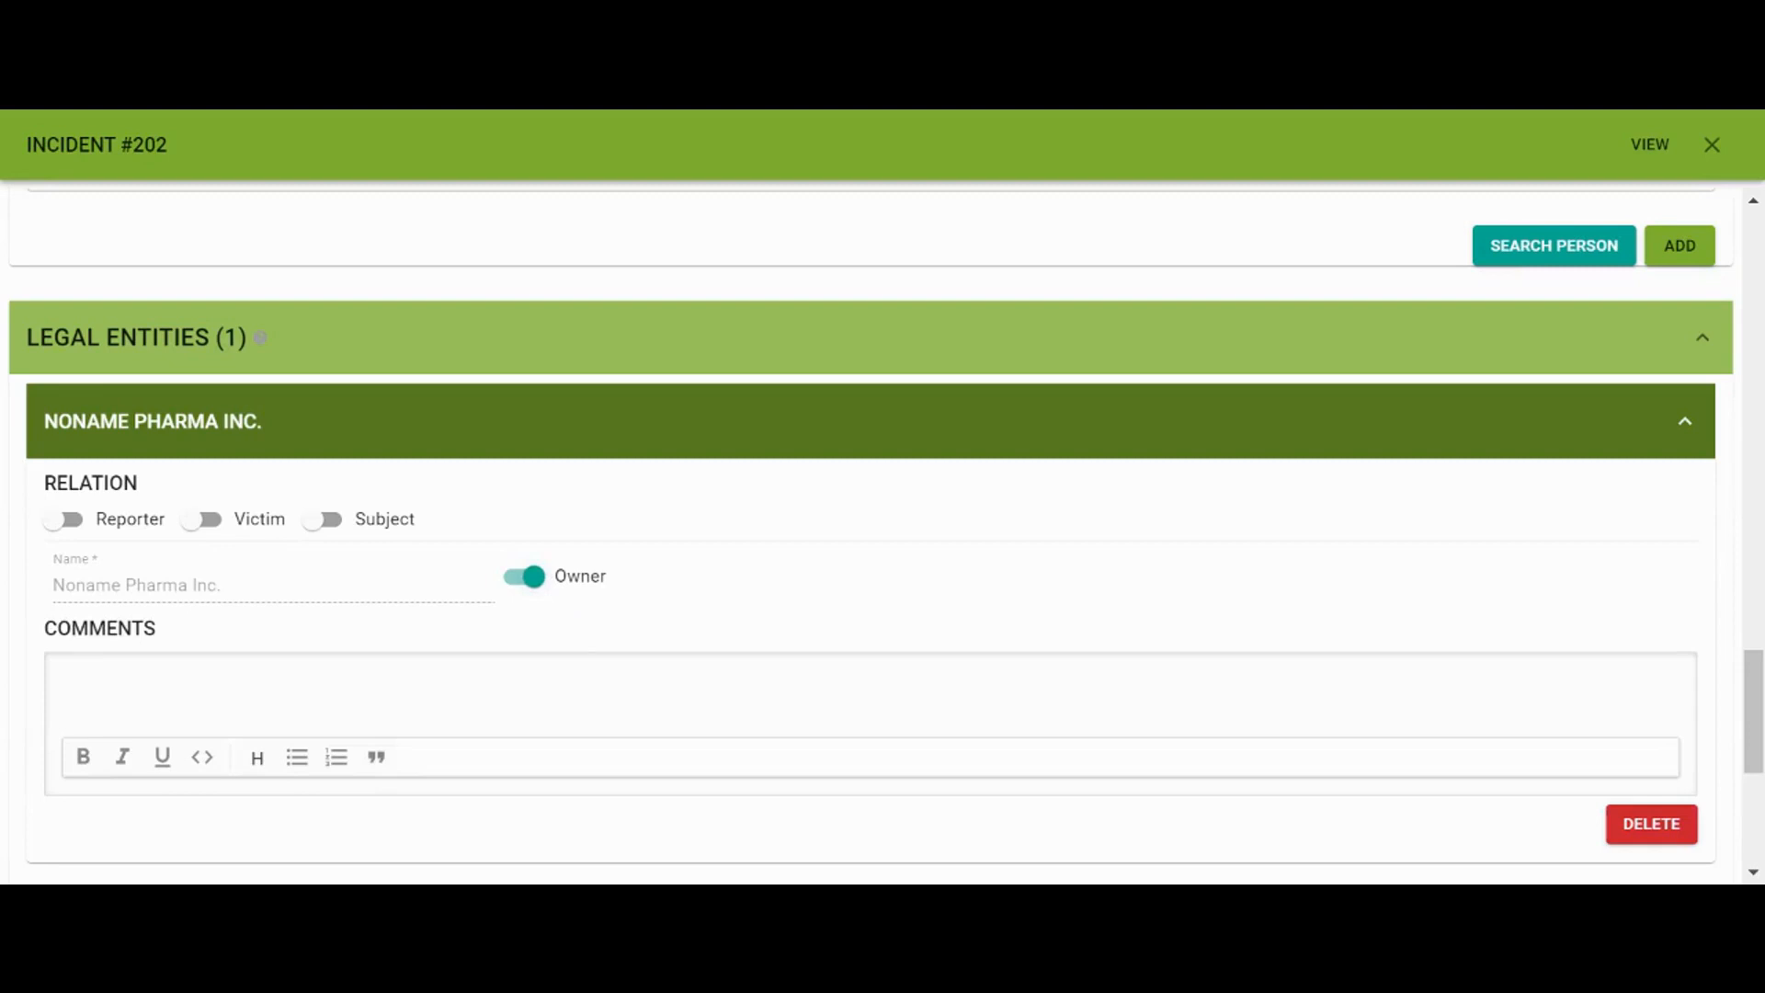
{"action": "left_click", "coordinate": [221, 531]}
{"action": "scroll", "coordinate": [223, 604], "scroll_direction": "down", "scroll_amount": 2}
{"action": "left_click", "coordinate": [225, 596]}
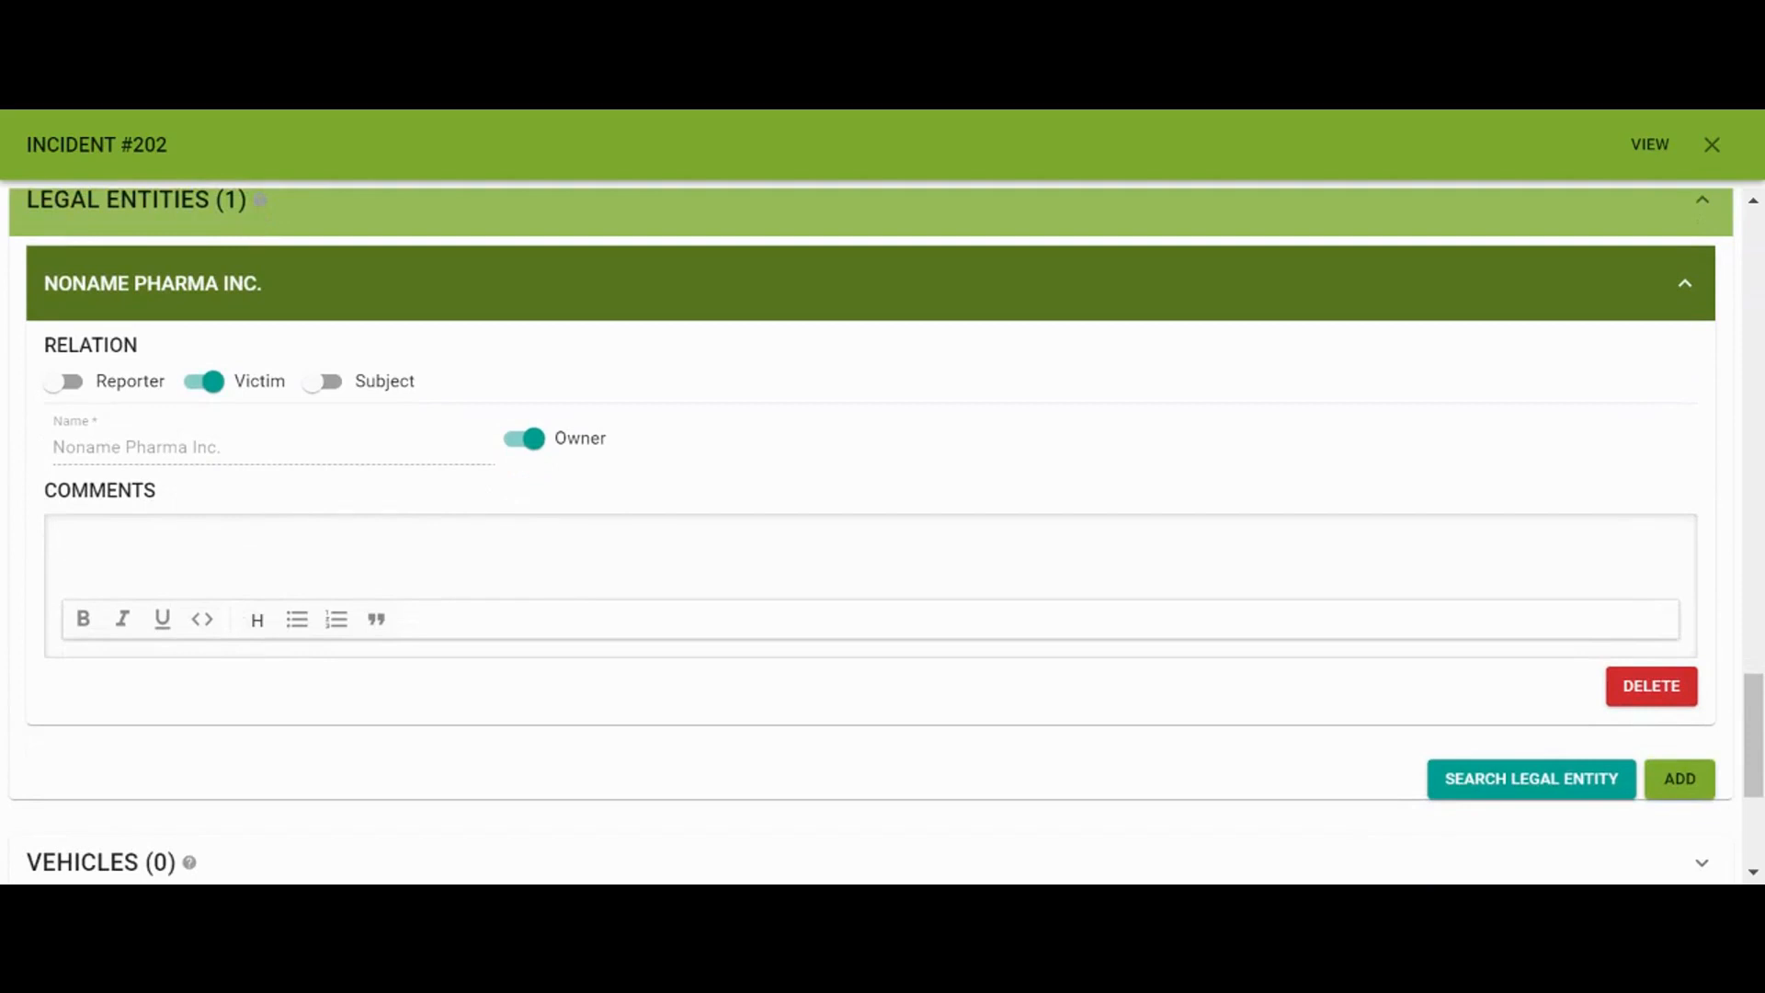
{"action": "type", "text": "Company laptop was stolen from employee Jane Smith's vehicle."}
{"action": "scroll", "coordinate": [531, 480], "scroll_direction": "down", "scroll_amount": 1}
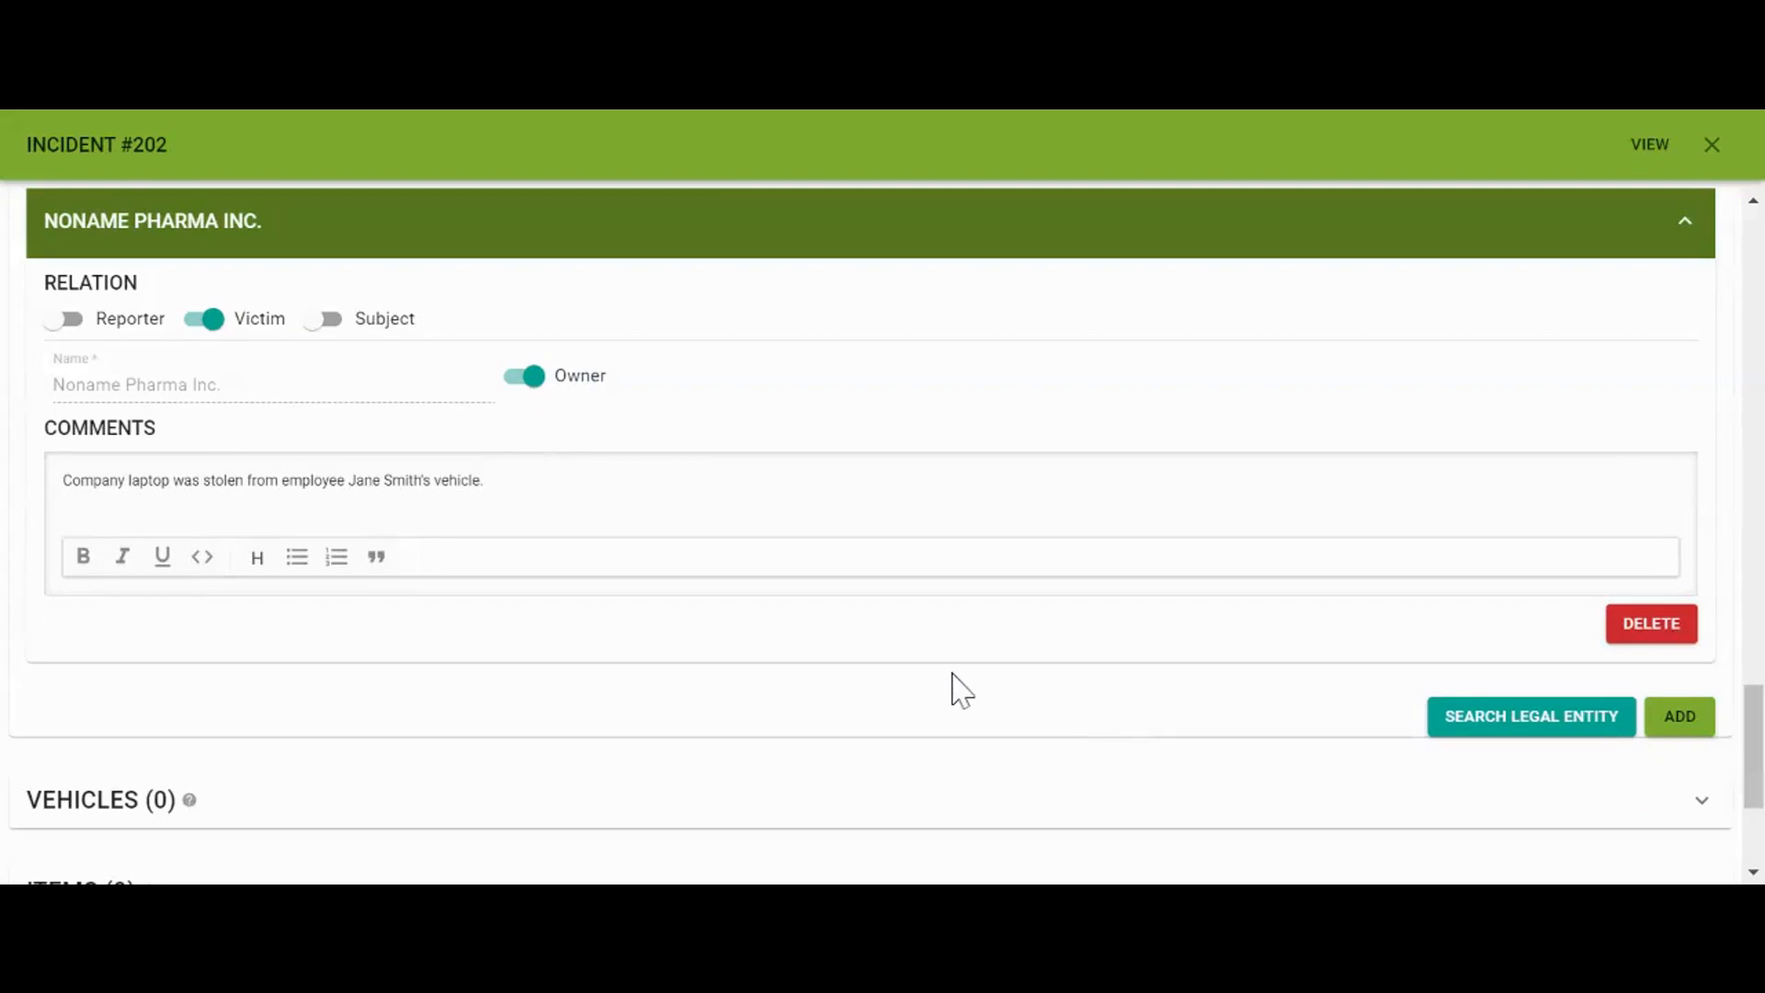
{"action": "scroll", "coordinate": [960, 689], "scroll_direction": "down", "scroll_amount": 4}
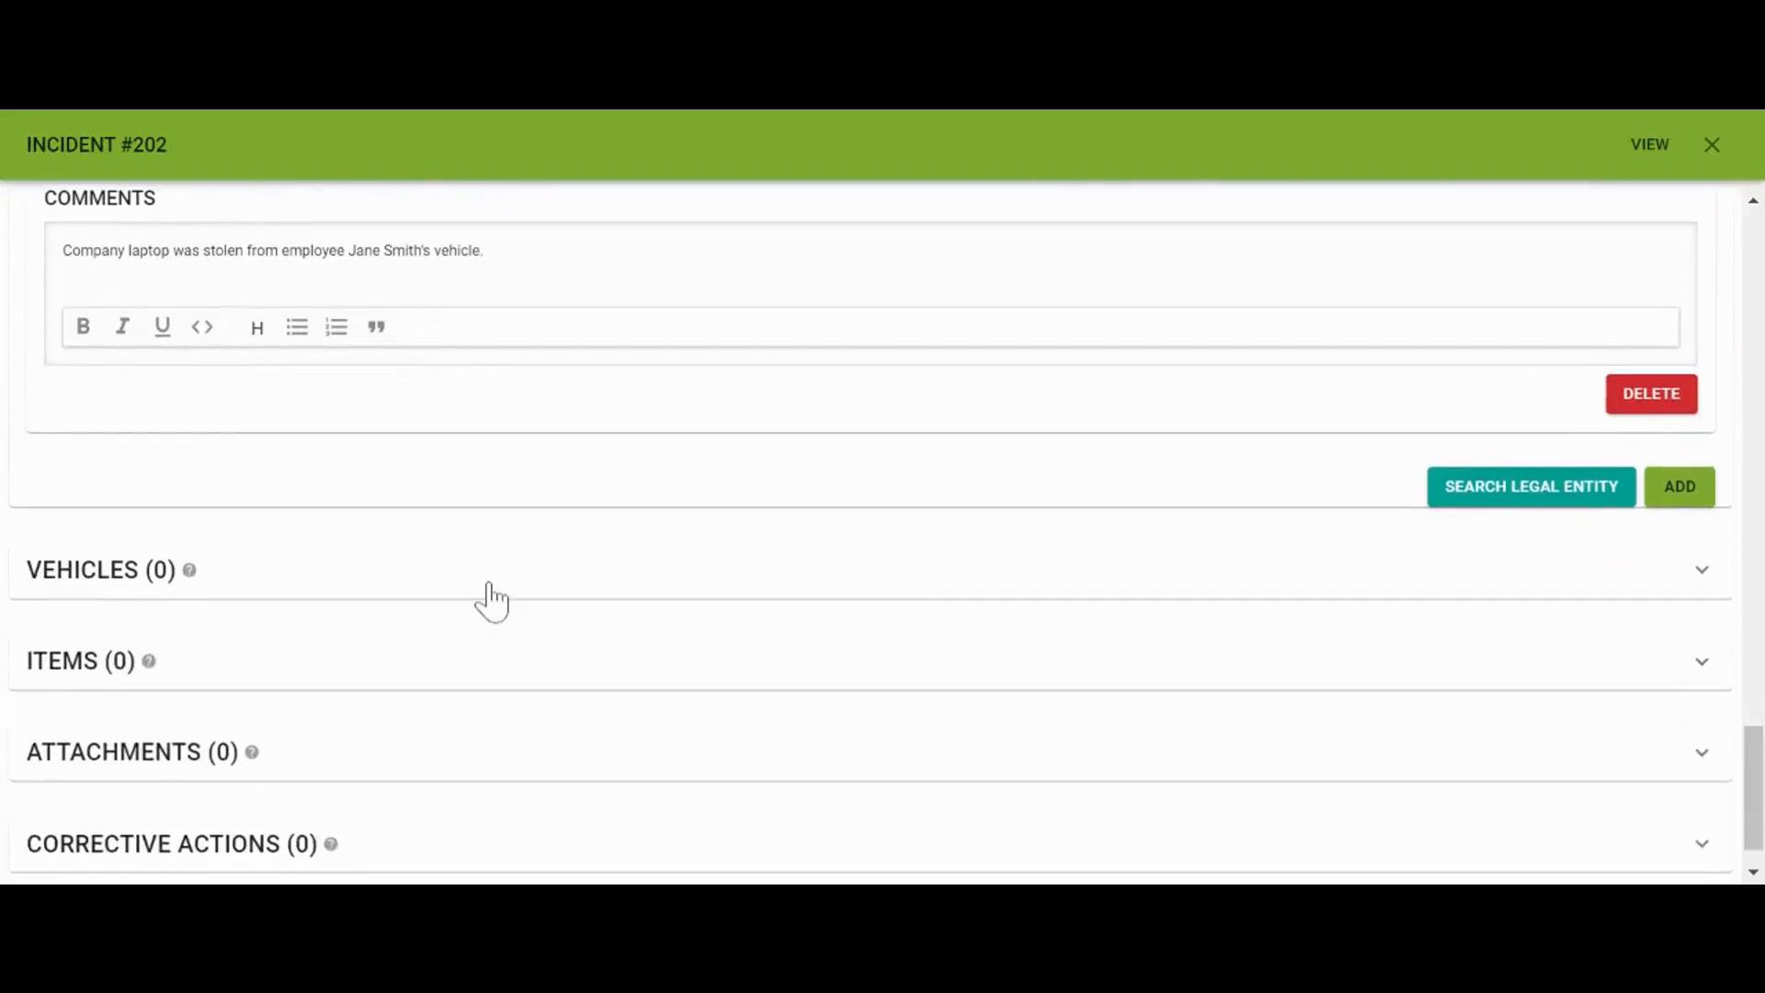
Add a vehicle to the incident owned by the reported person
{"action": "left_click", "coordinate": [492, 599]}
{"action": "scroll", "coordinate": [538, 676], "scroll_direction": "down", "scroll_amount": 2}
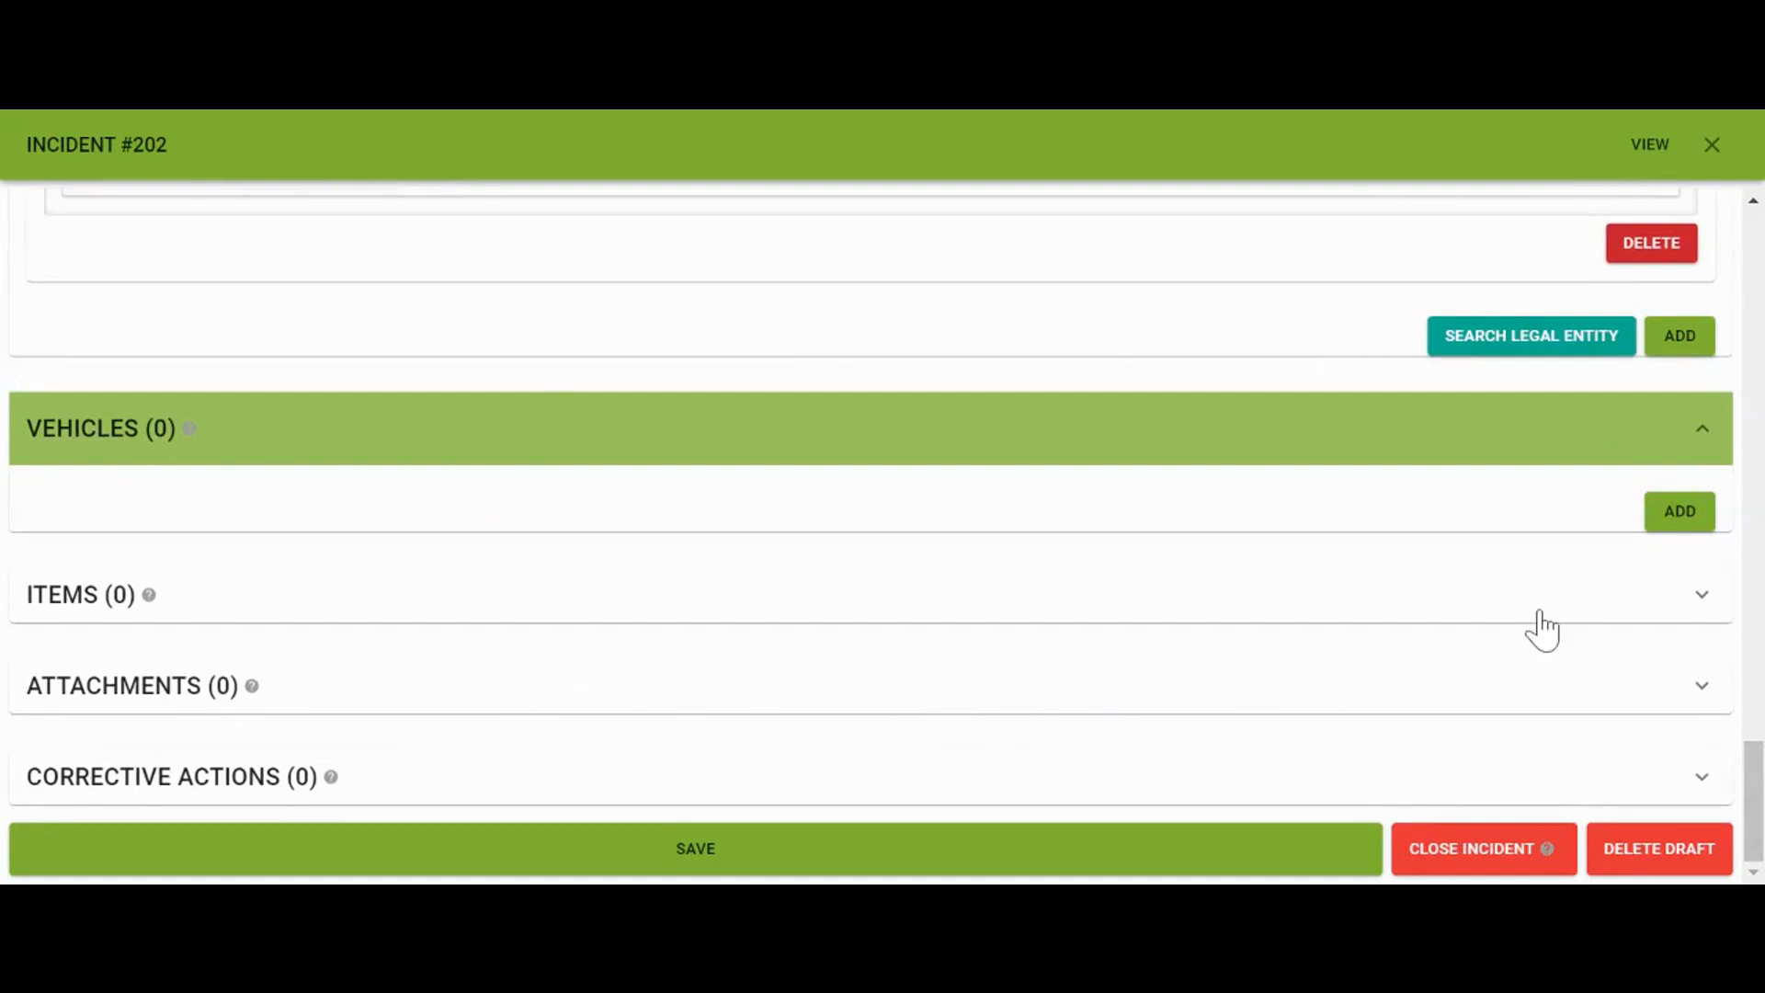
{"action": "left_click", "coordinate": [1679, 512]}
{"action": "scroll", "coordinate": [961, 646], "scroll_direction": "down", "scroll_amount": 3}
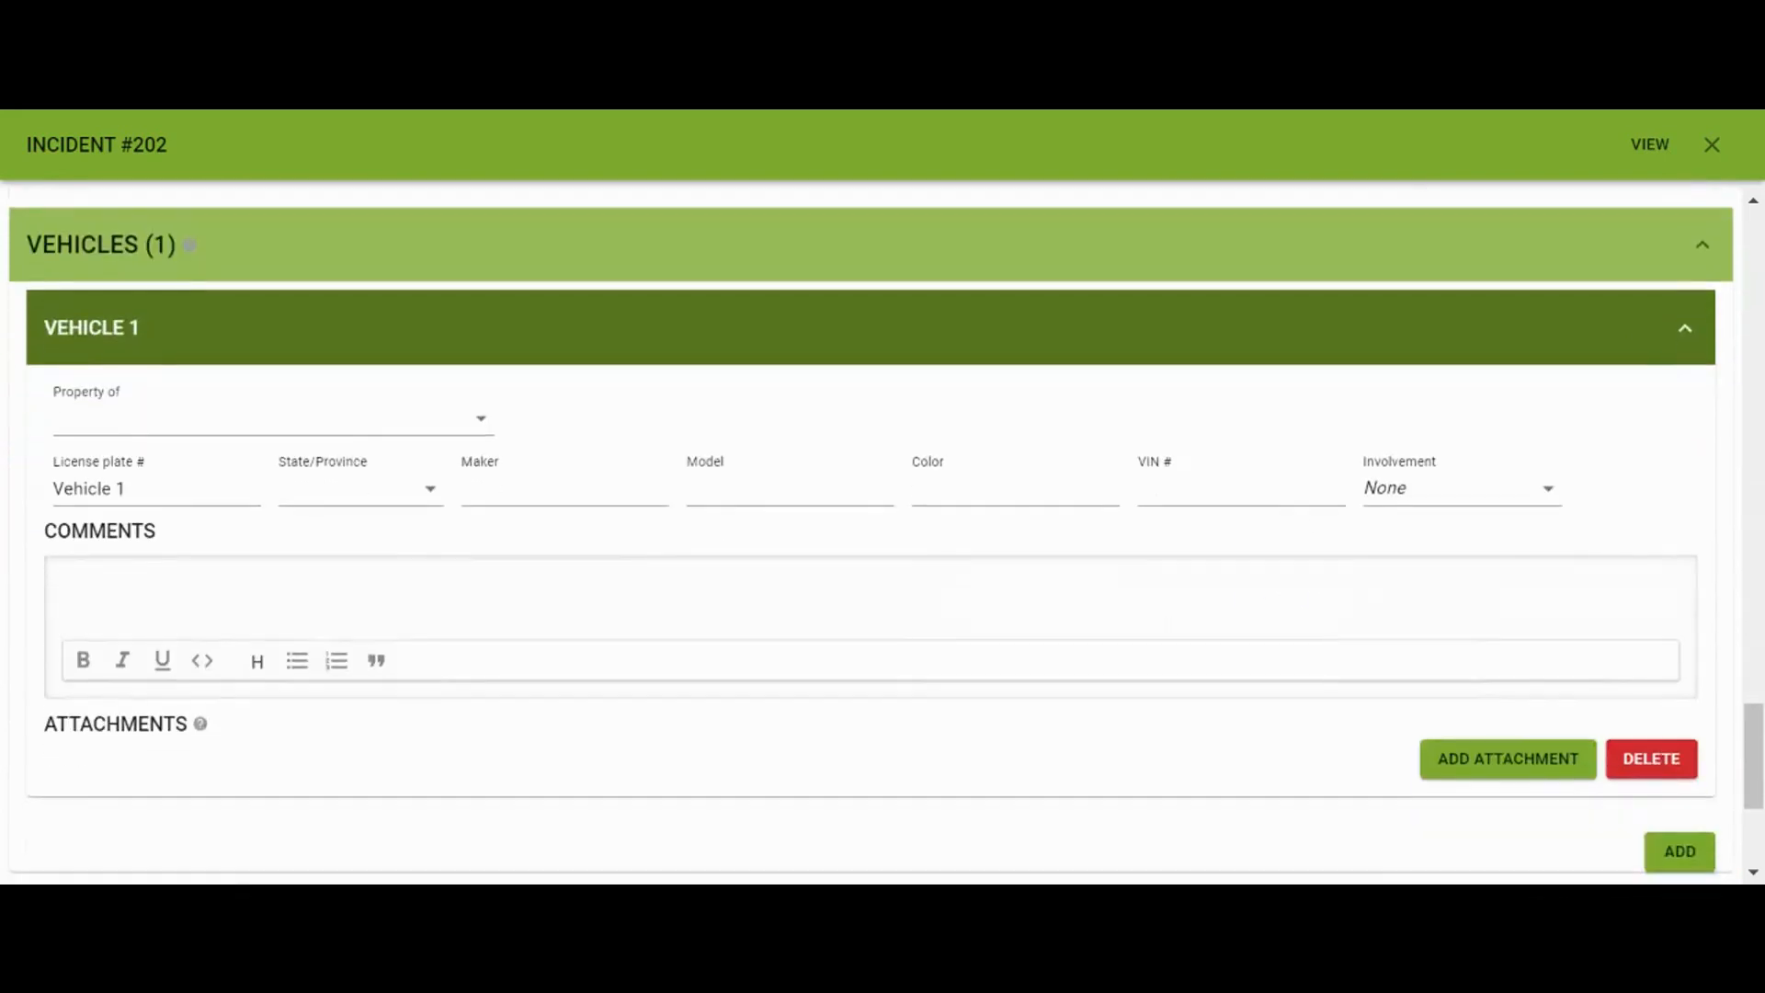
{"action": "scroll", "coordinate": [962, 646], "scroll_direction": "up", "scroll_amount": 1}
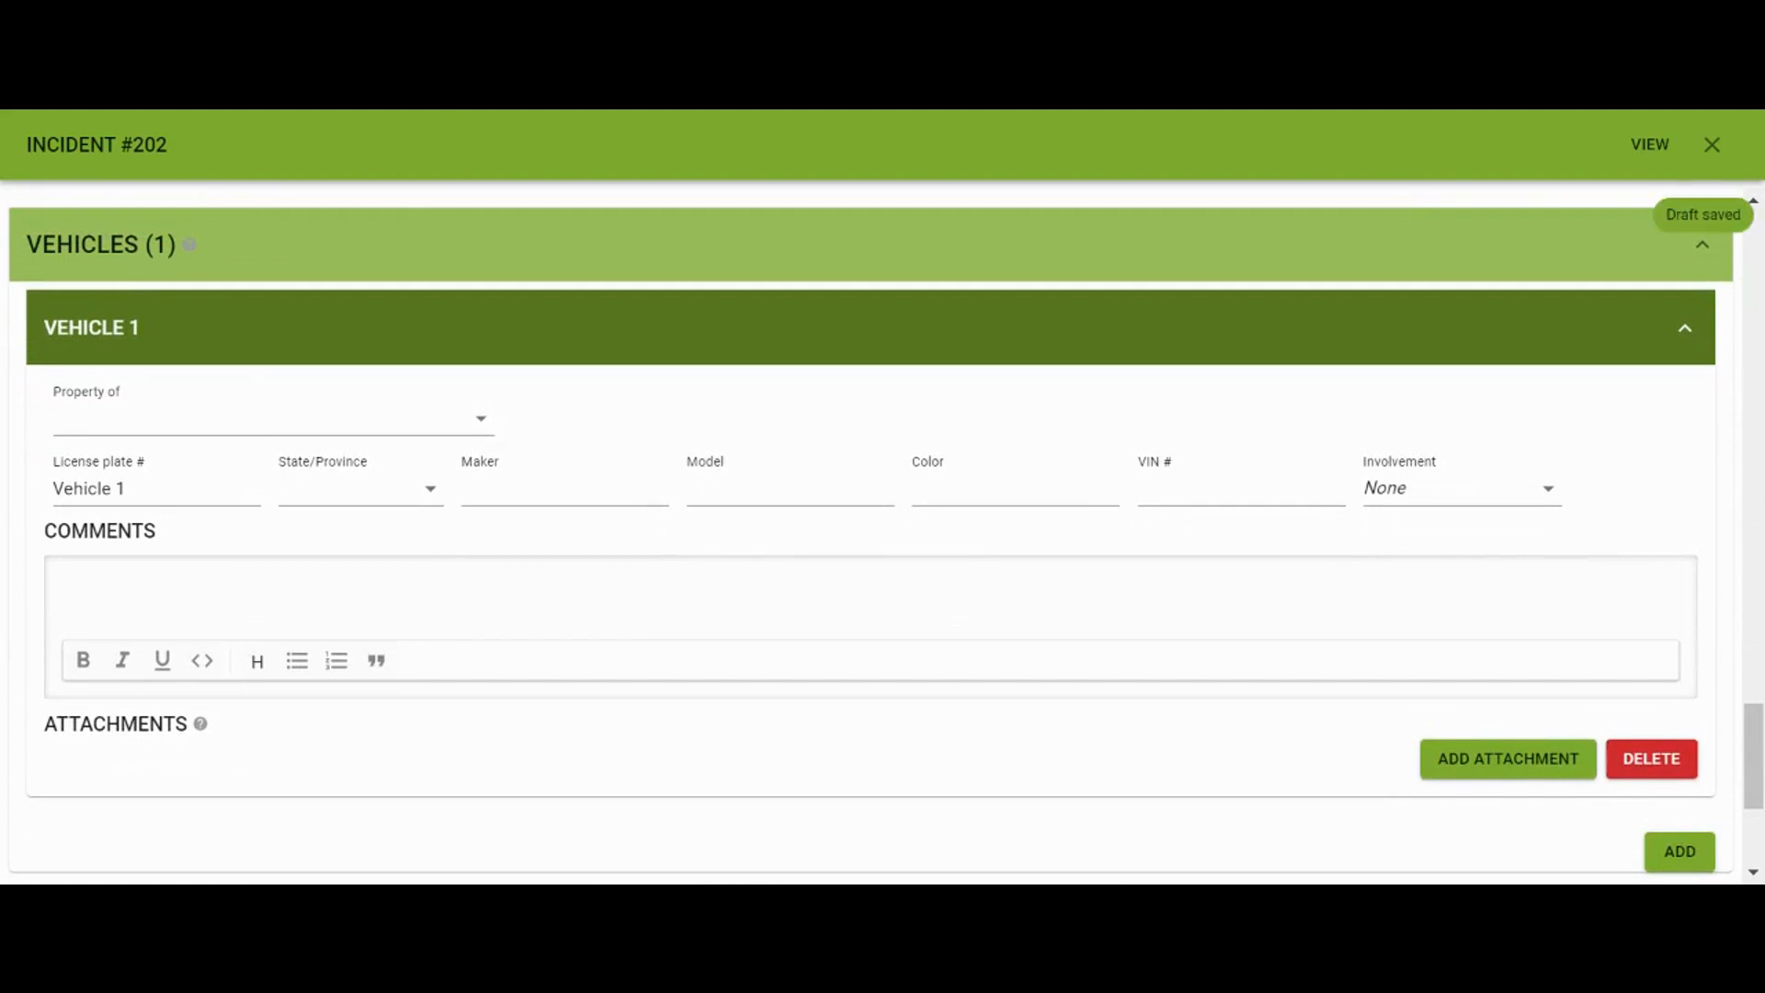
{"action": "left_click", "coordinate": [422, 436]}
{"action": "left_click", "coordinate": [348, 451]}
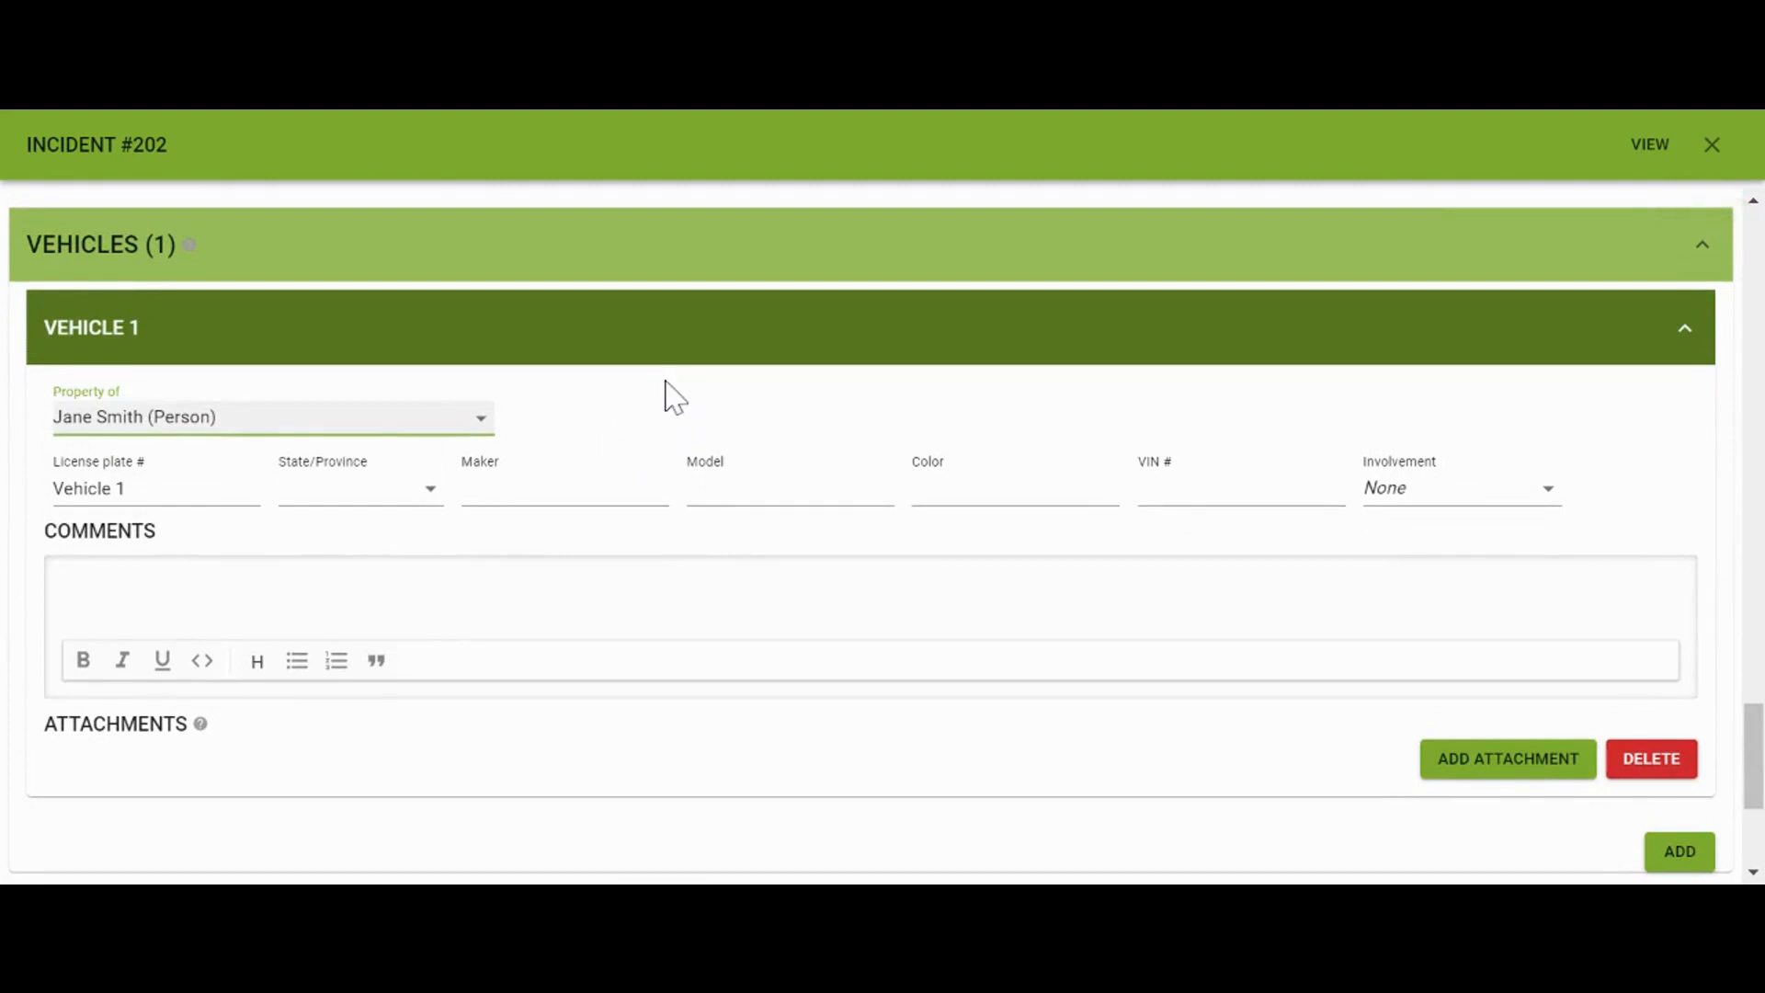
{"action": "left_click", "coordinate": [247, 489]}
{"action": "left_click_drag", "start_coordinate": [247, 488], "coordinate": [2, 504]}
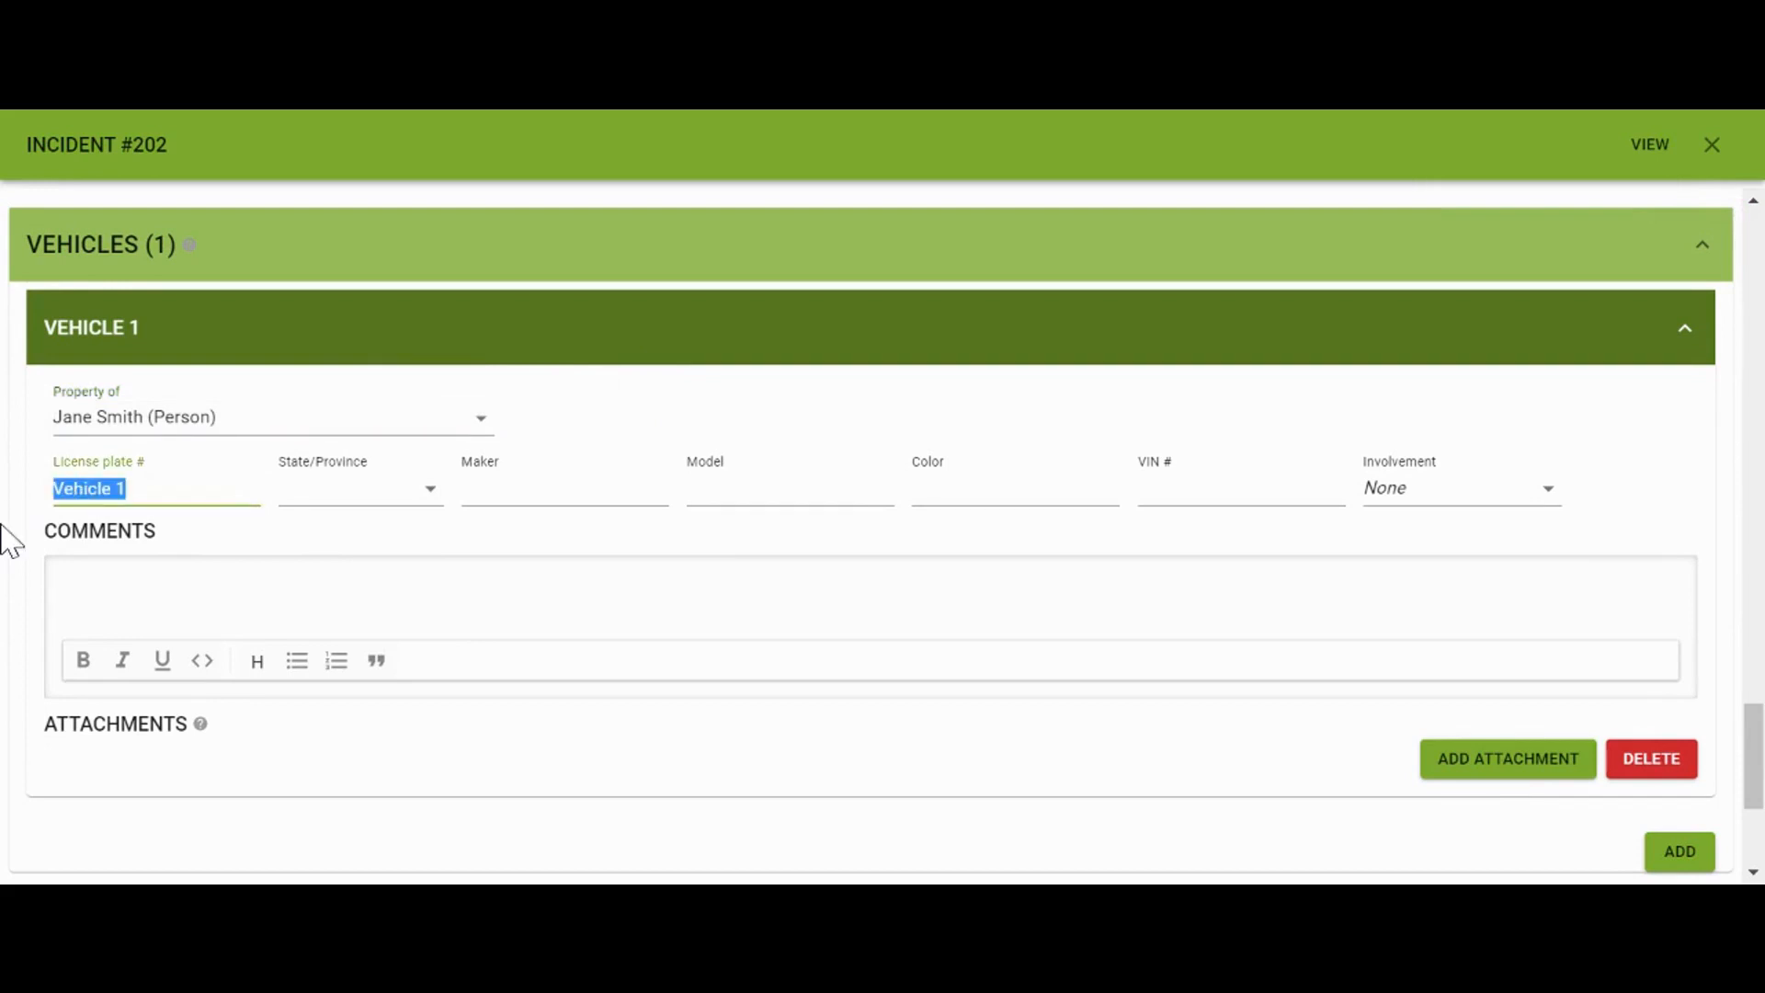
{"action": "type", "text": "V5t"}
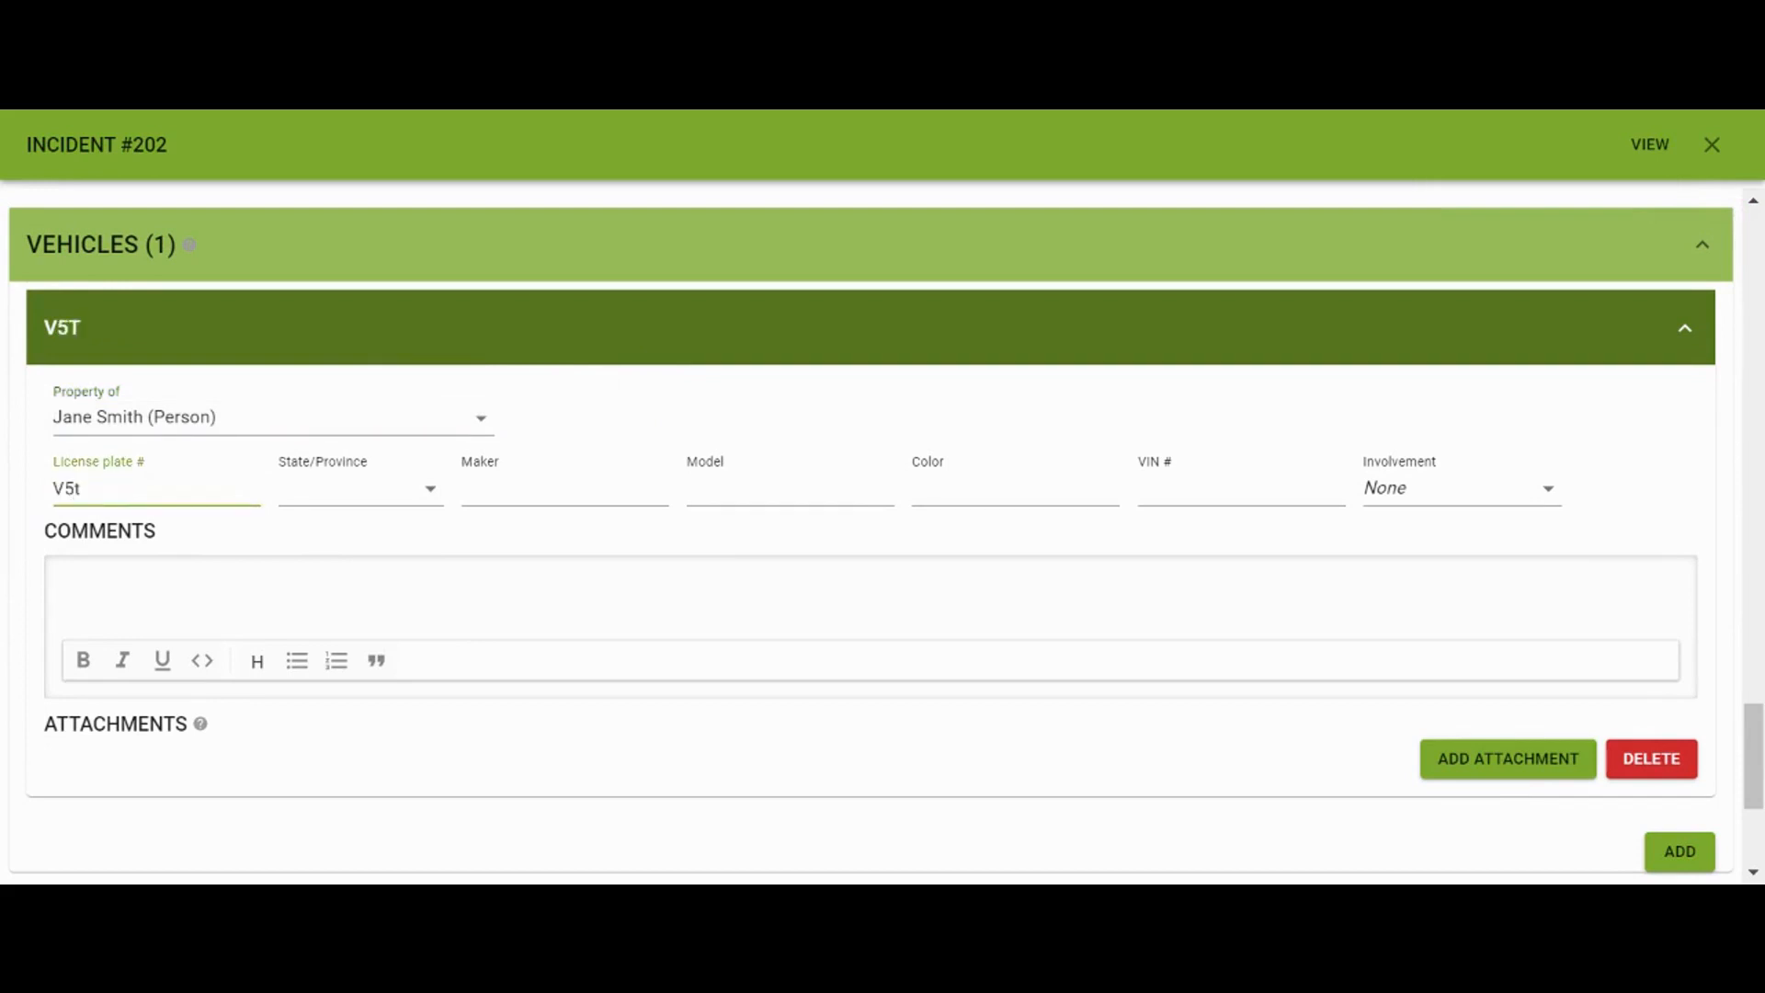
{"action": "type", "text": " 7YY"}
{"action": "key", "text": "Tab"}
{"action": "left_click", "coordinate": [292, 495]}
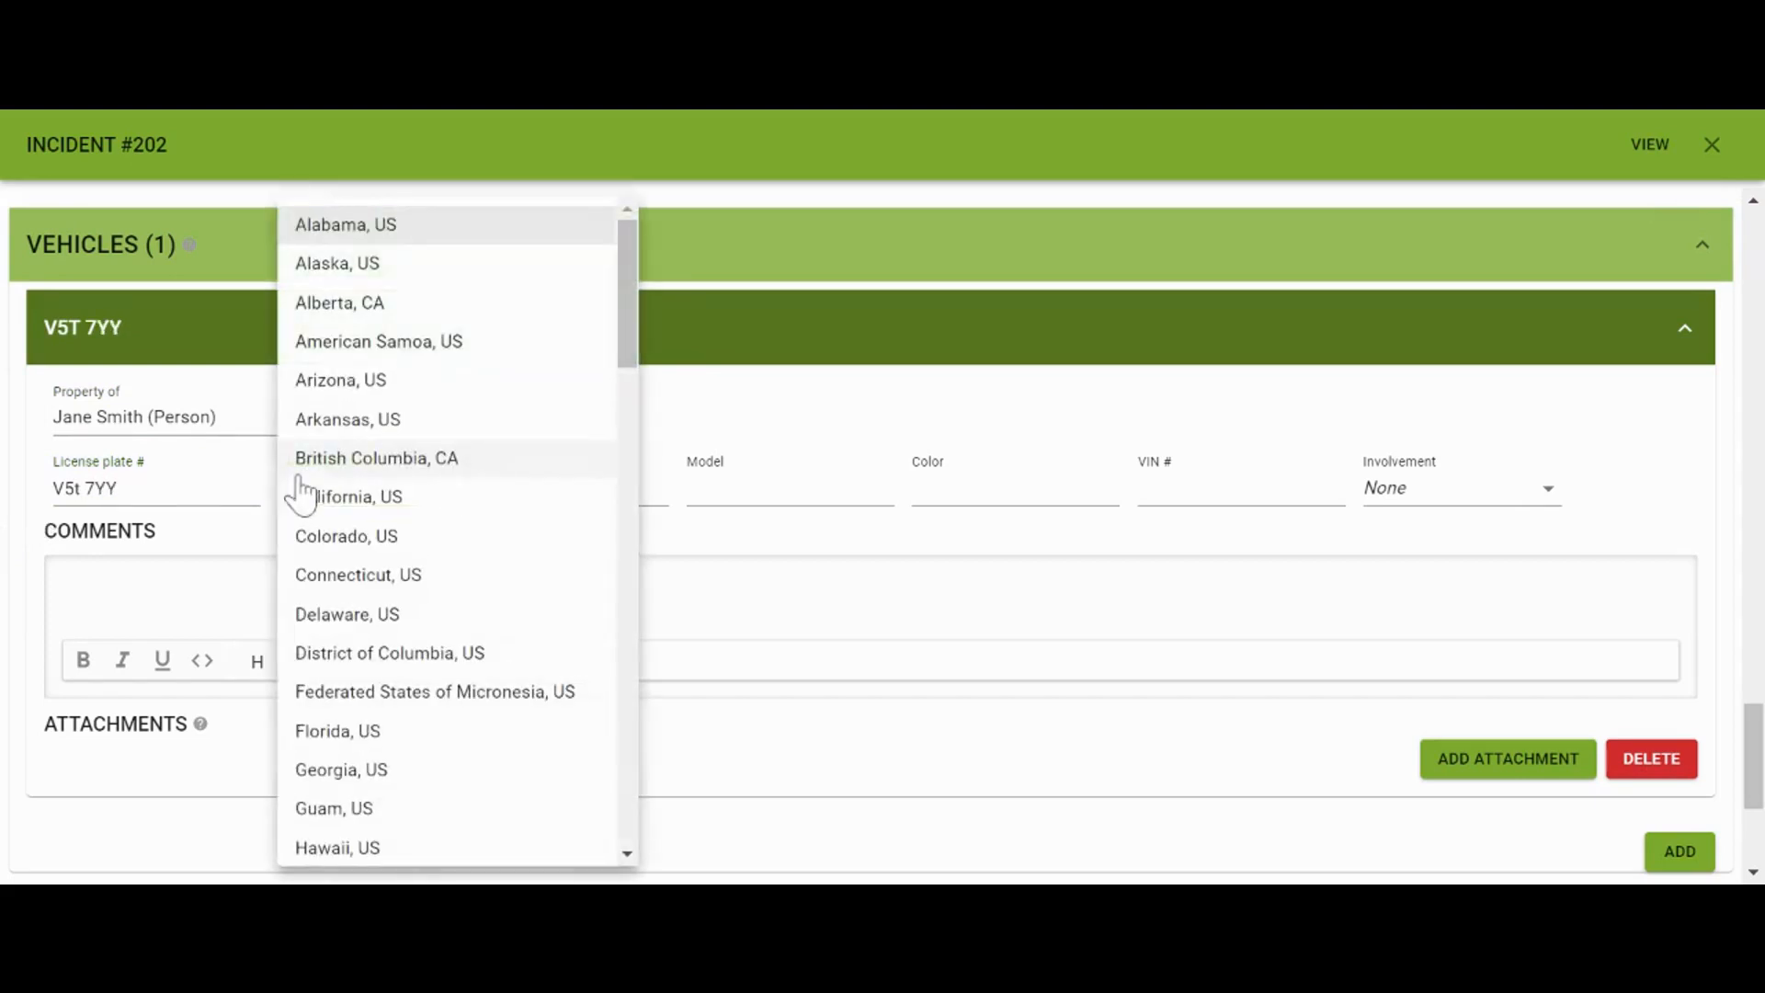
{"action": "left_click", "coordinate": [356, 497]}
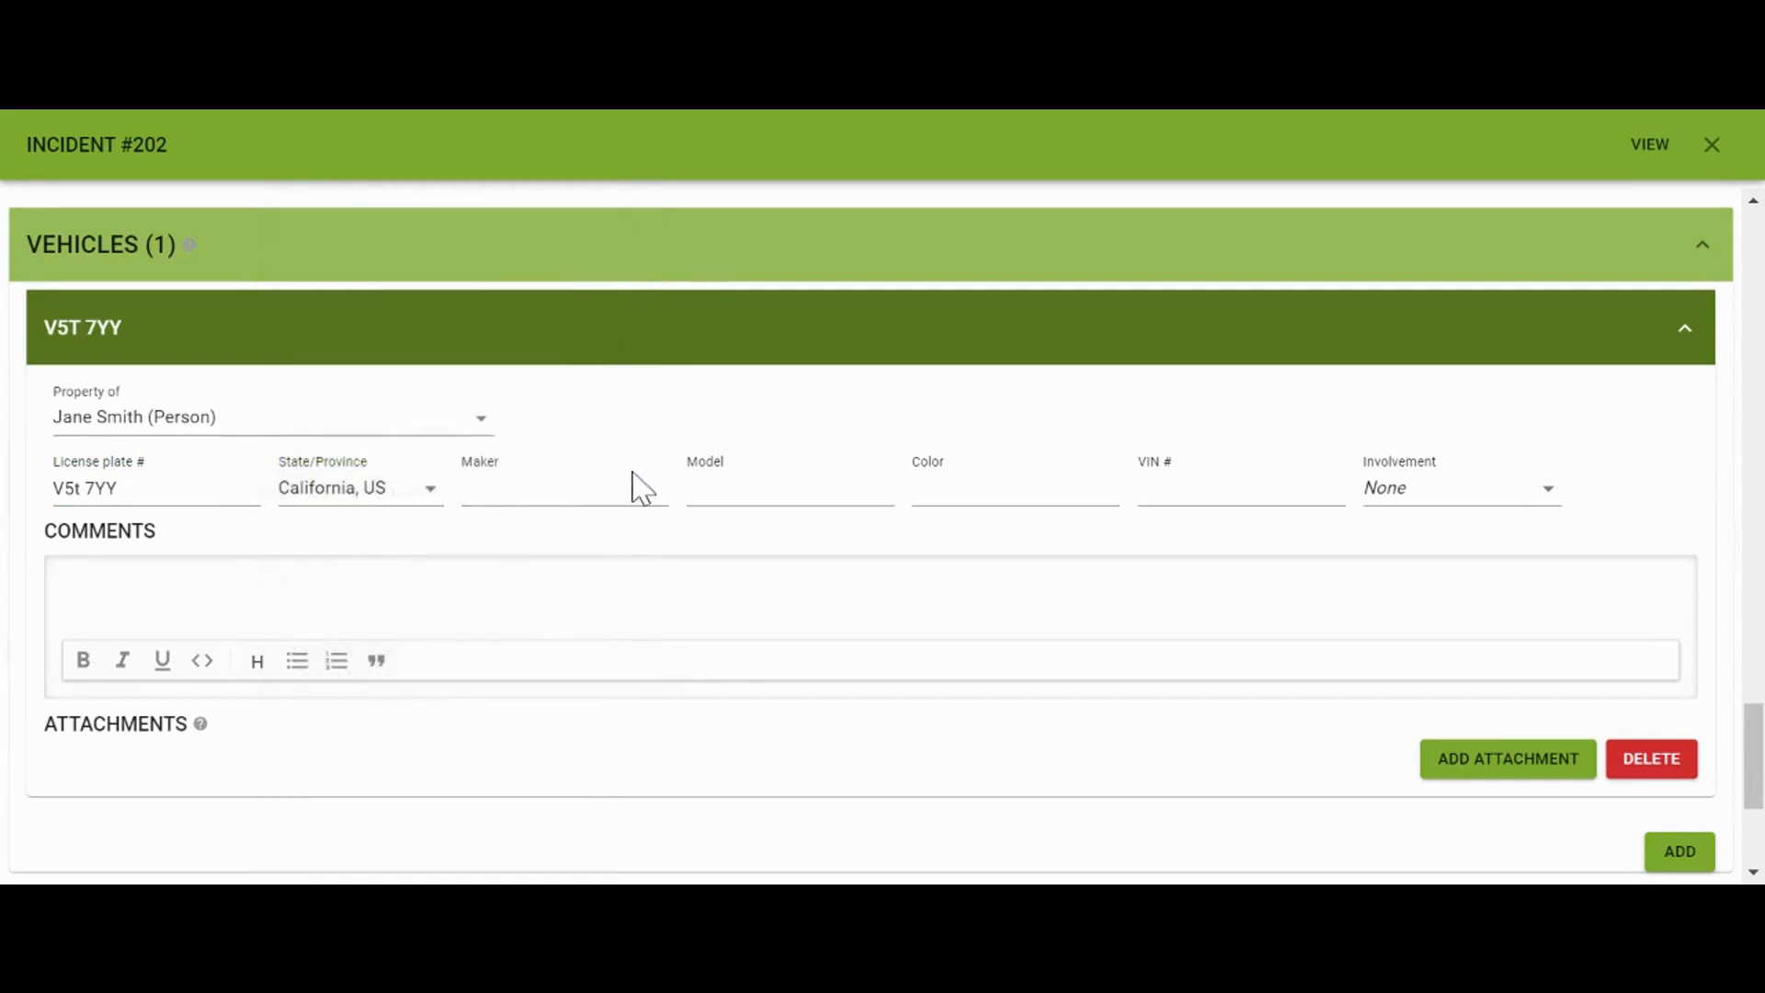
Enter maker Honda, model Civic, color Grey, and set involvement to Vandalized
{"action": "left_click", "coordinate": [634, 489]}
{"action": "type", "text": "Honda"}
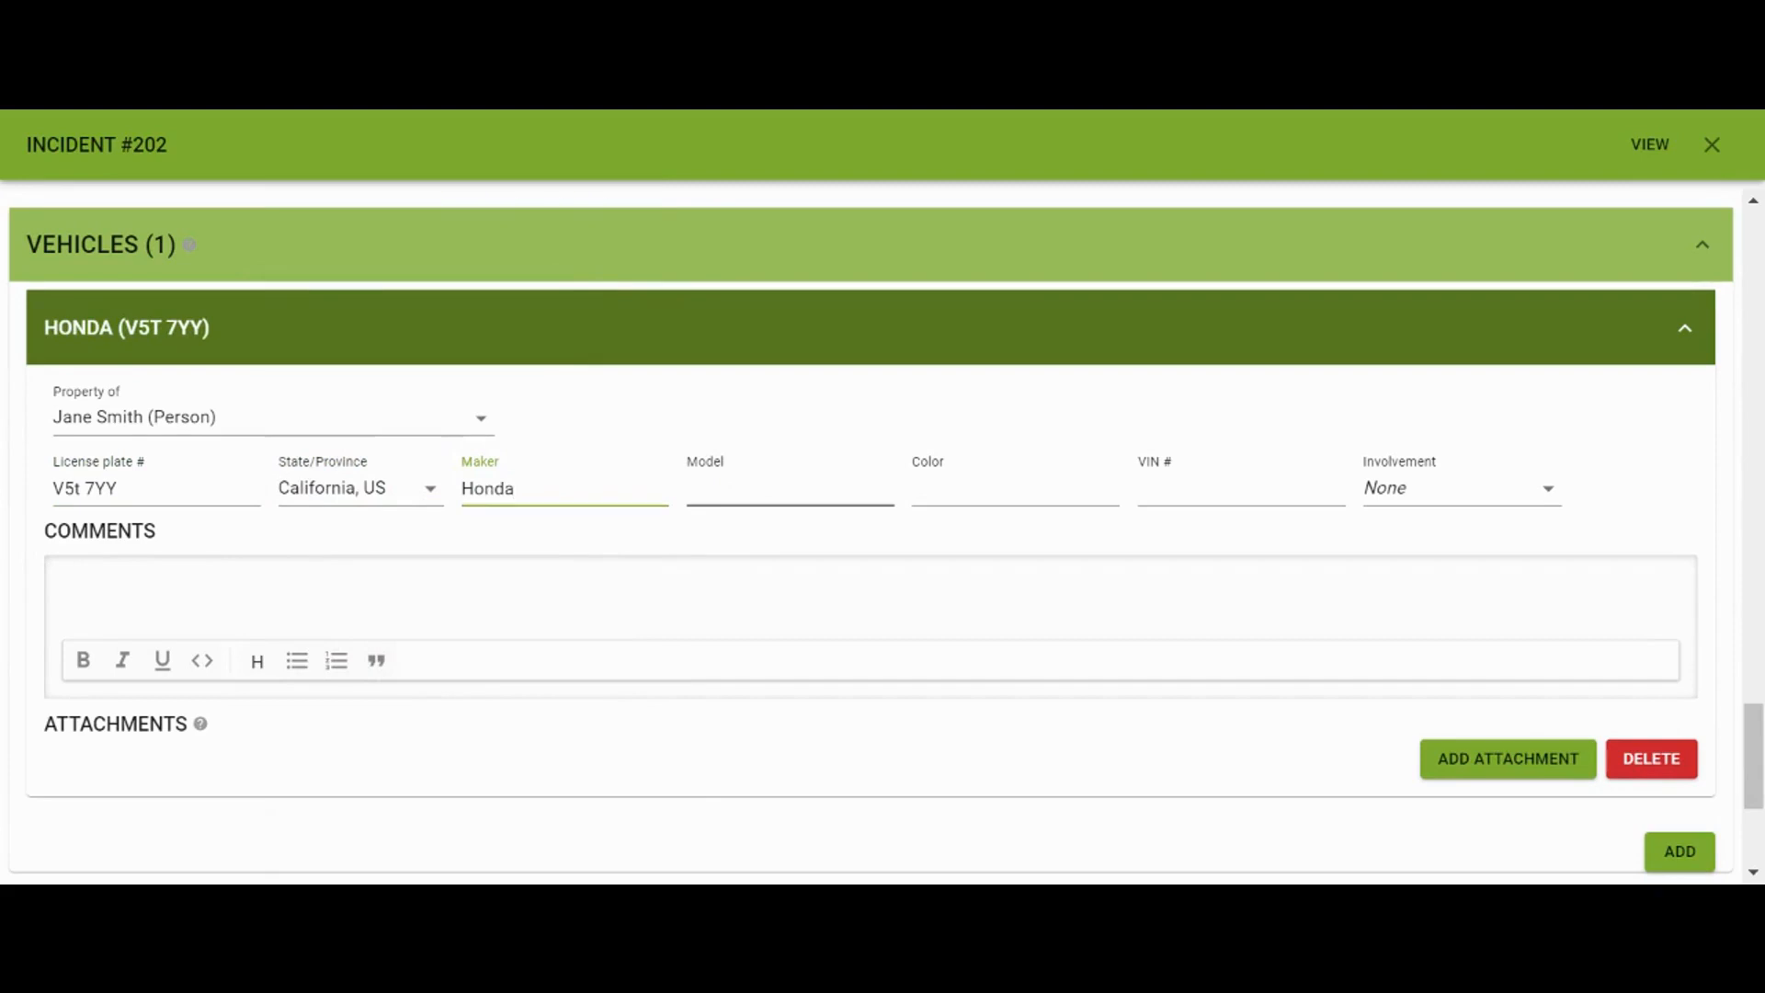
{"action": "left_click", "coordinate": [789, 489]}
{"action": "type", "text": "Civic"}
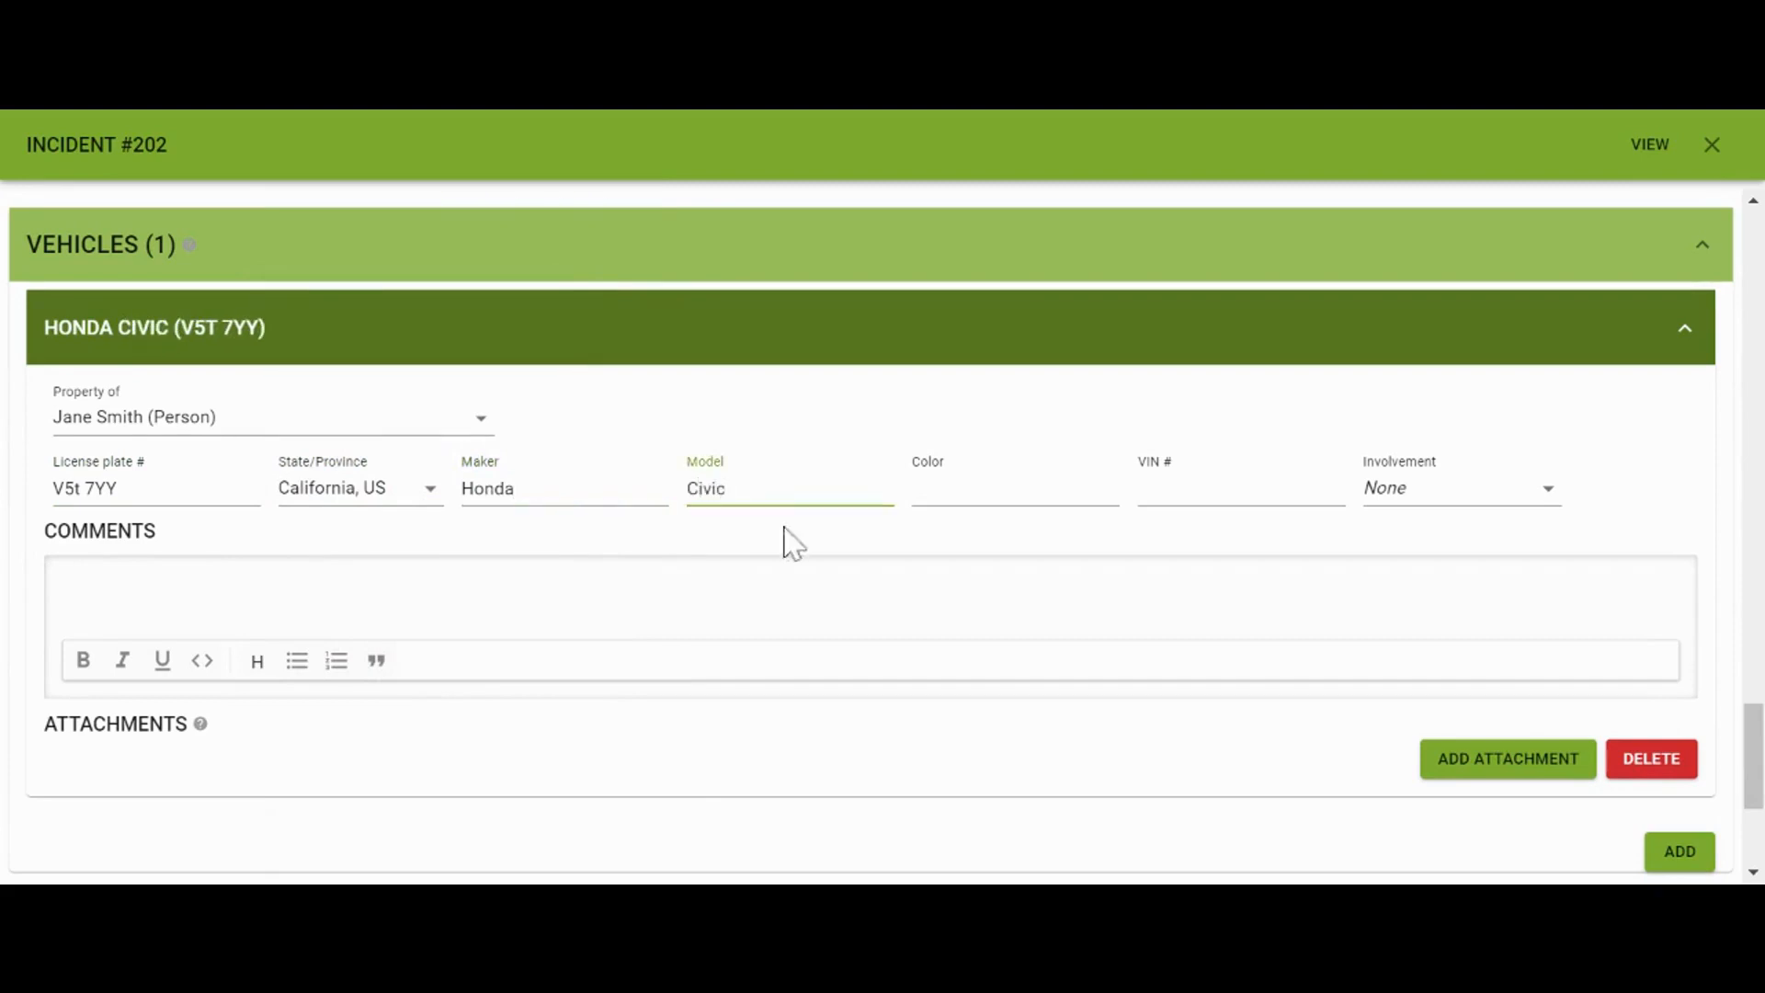
{"action": "left_click", "coordinate": [1037, 488]}
{"action": "type", "text": "Grey"}
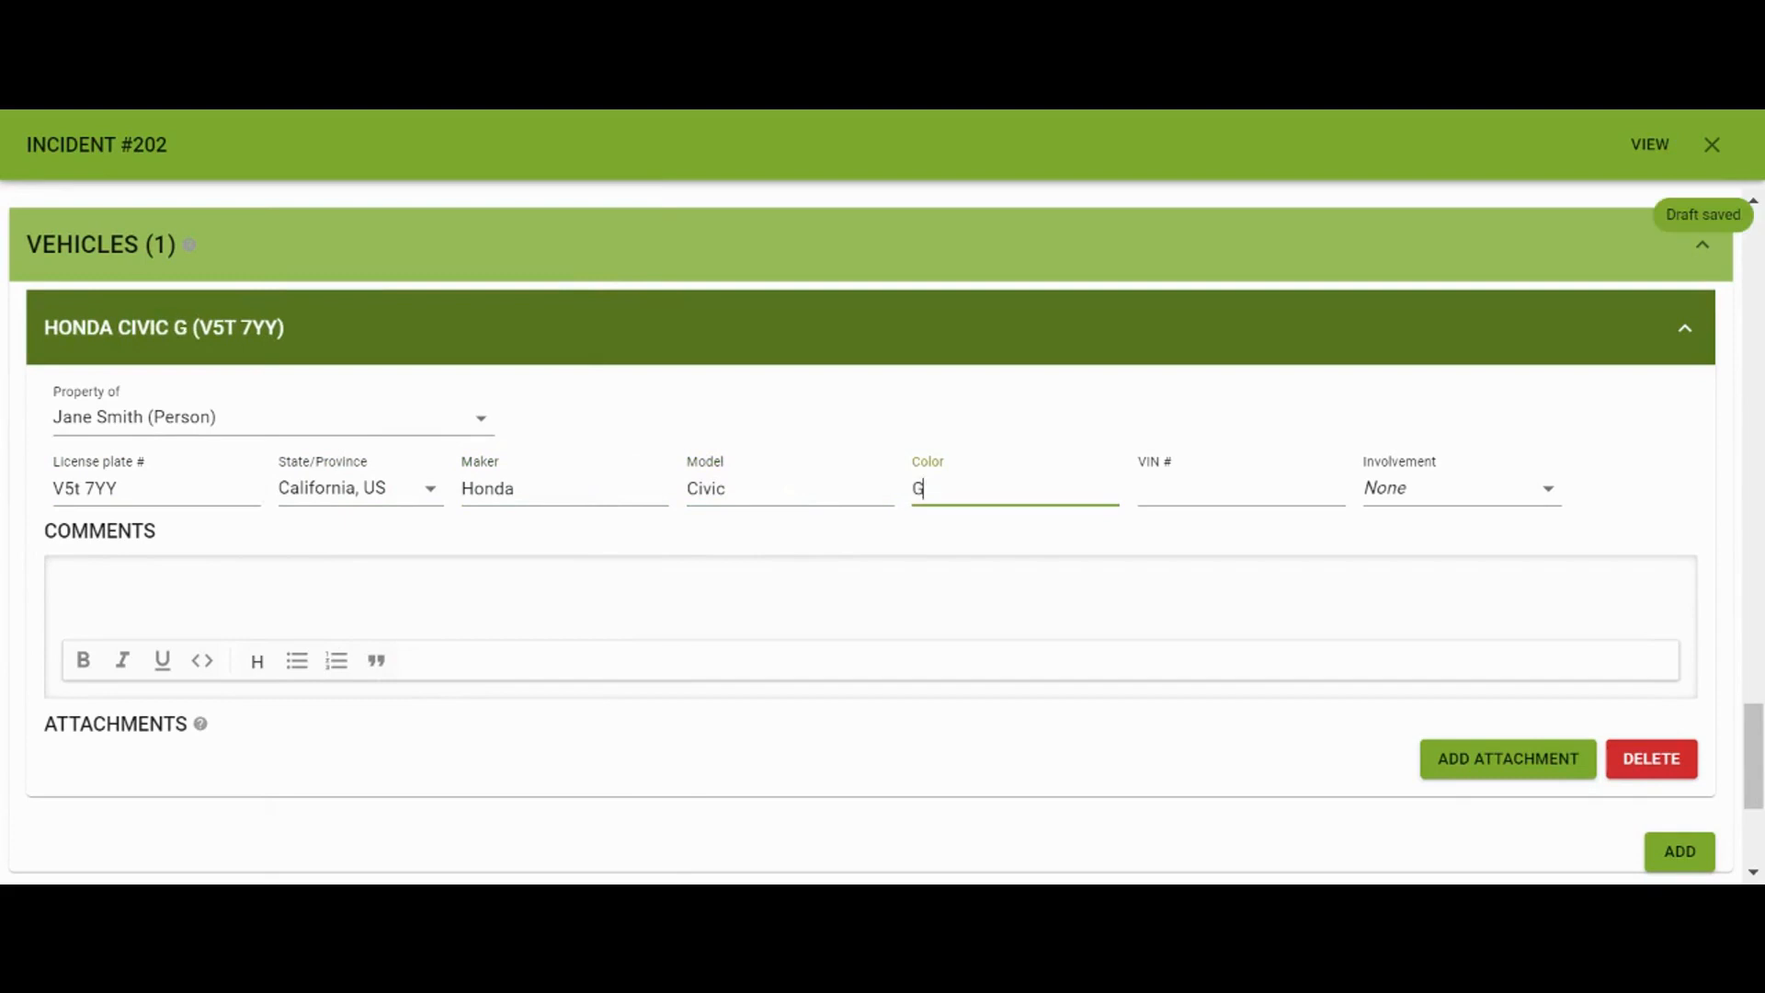
{"action": "left_click", "coordinate": [1443, 503]}
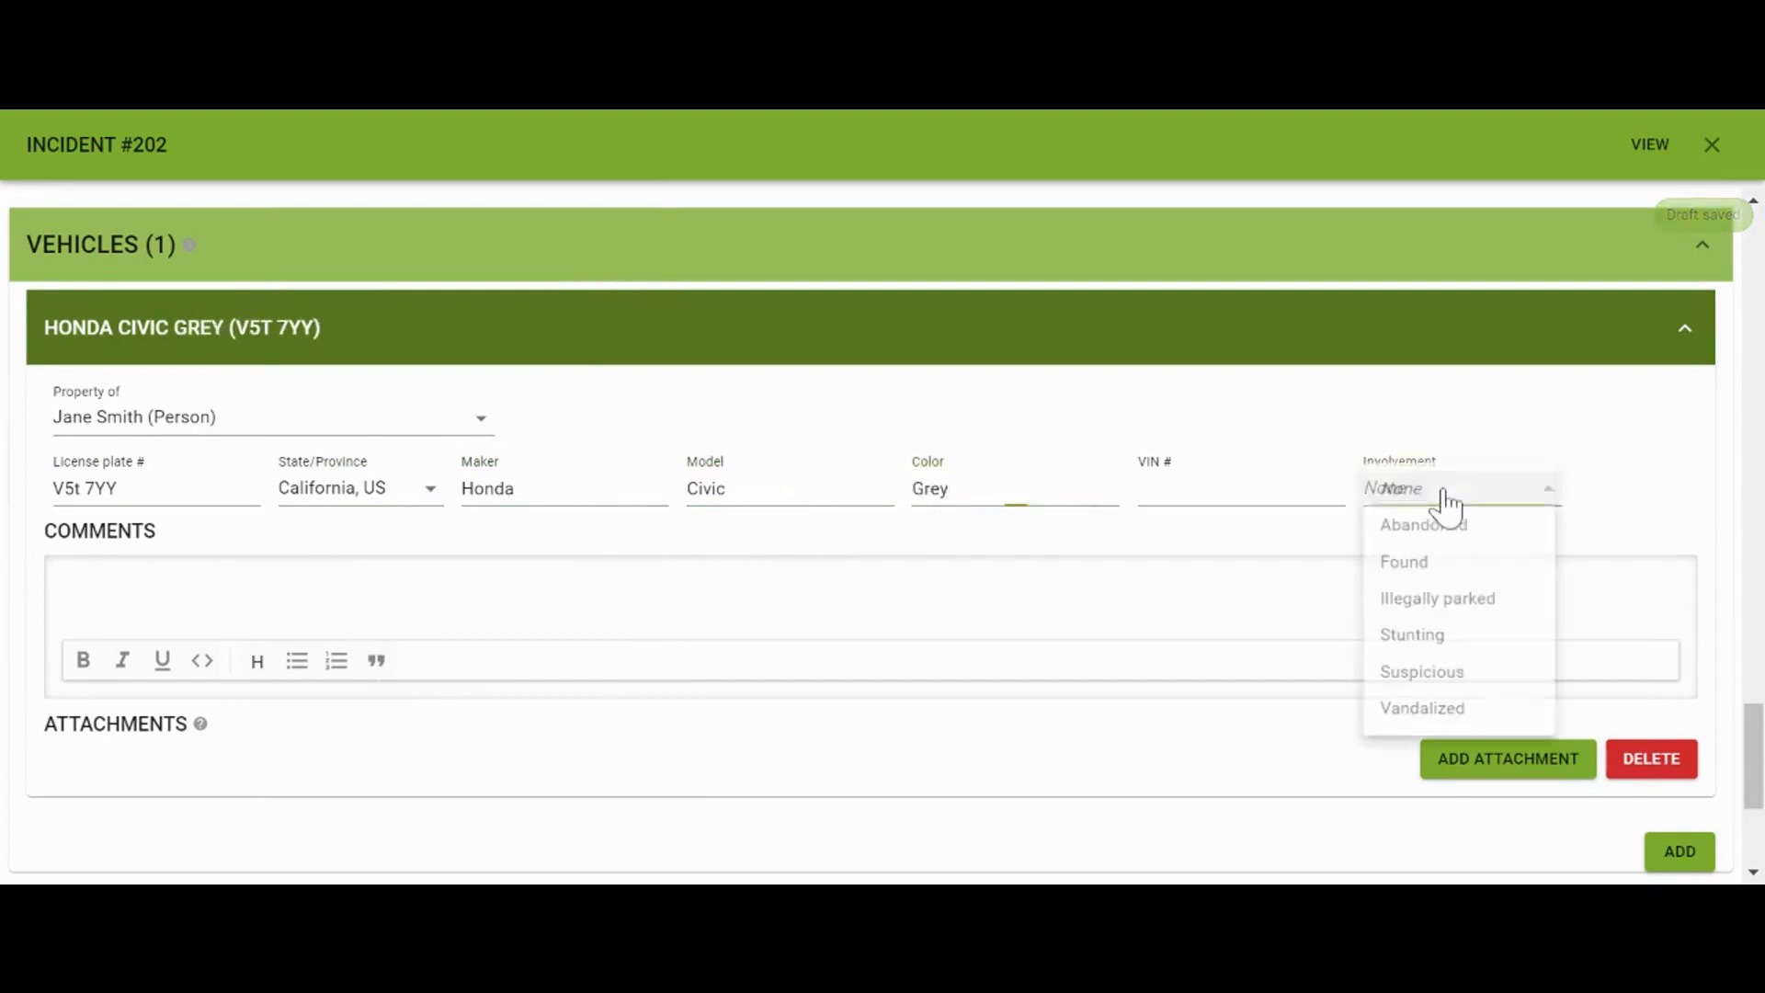
{"action": "left_click", "coordinate": [1465, 723]}
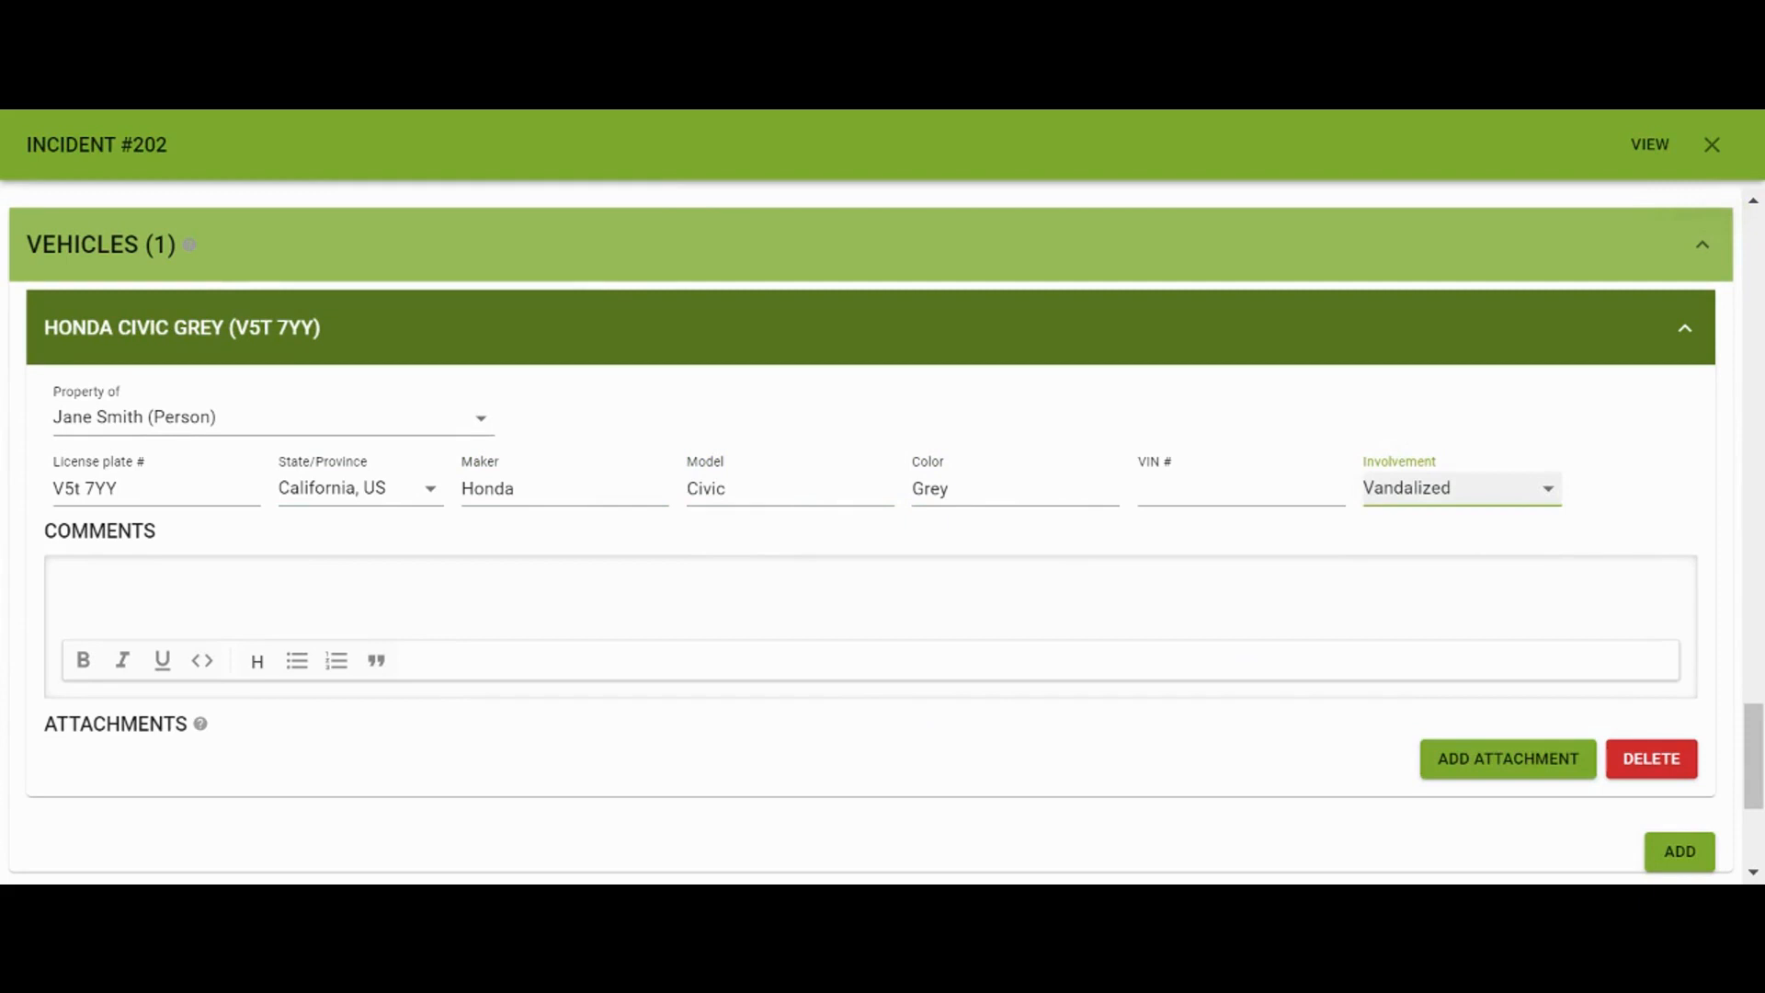
{"action": "left_click", "coordinate": [807, 584]}
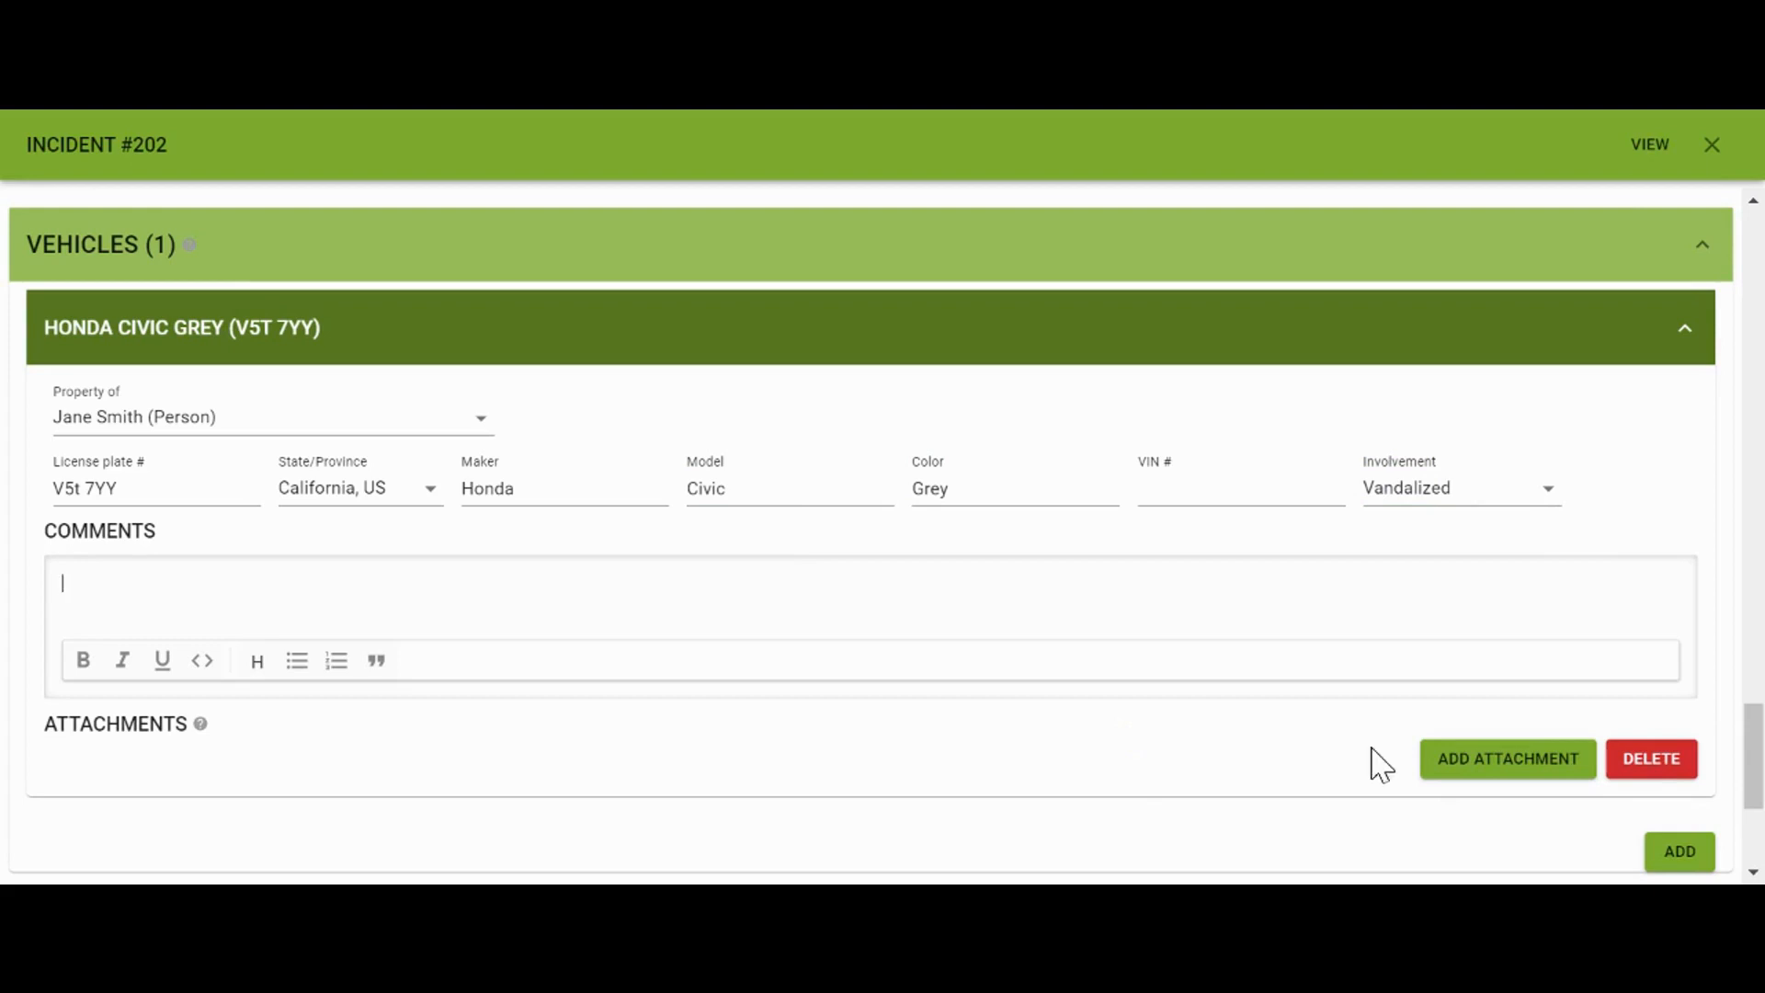
{"action": "left_click", "coordinate": [1448, 761]}
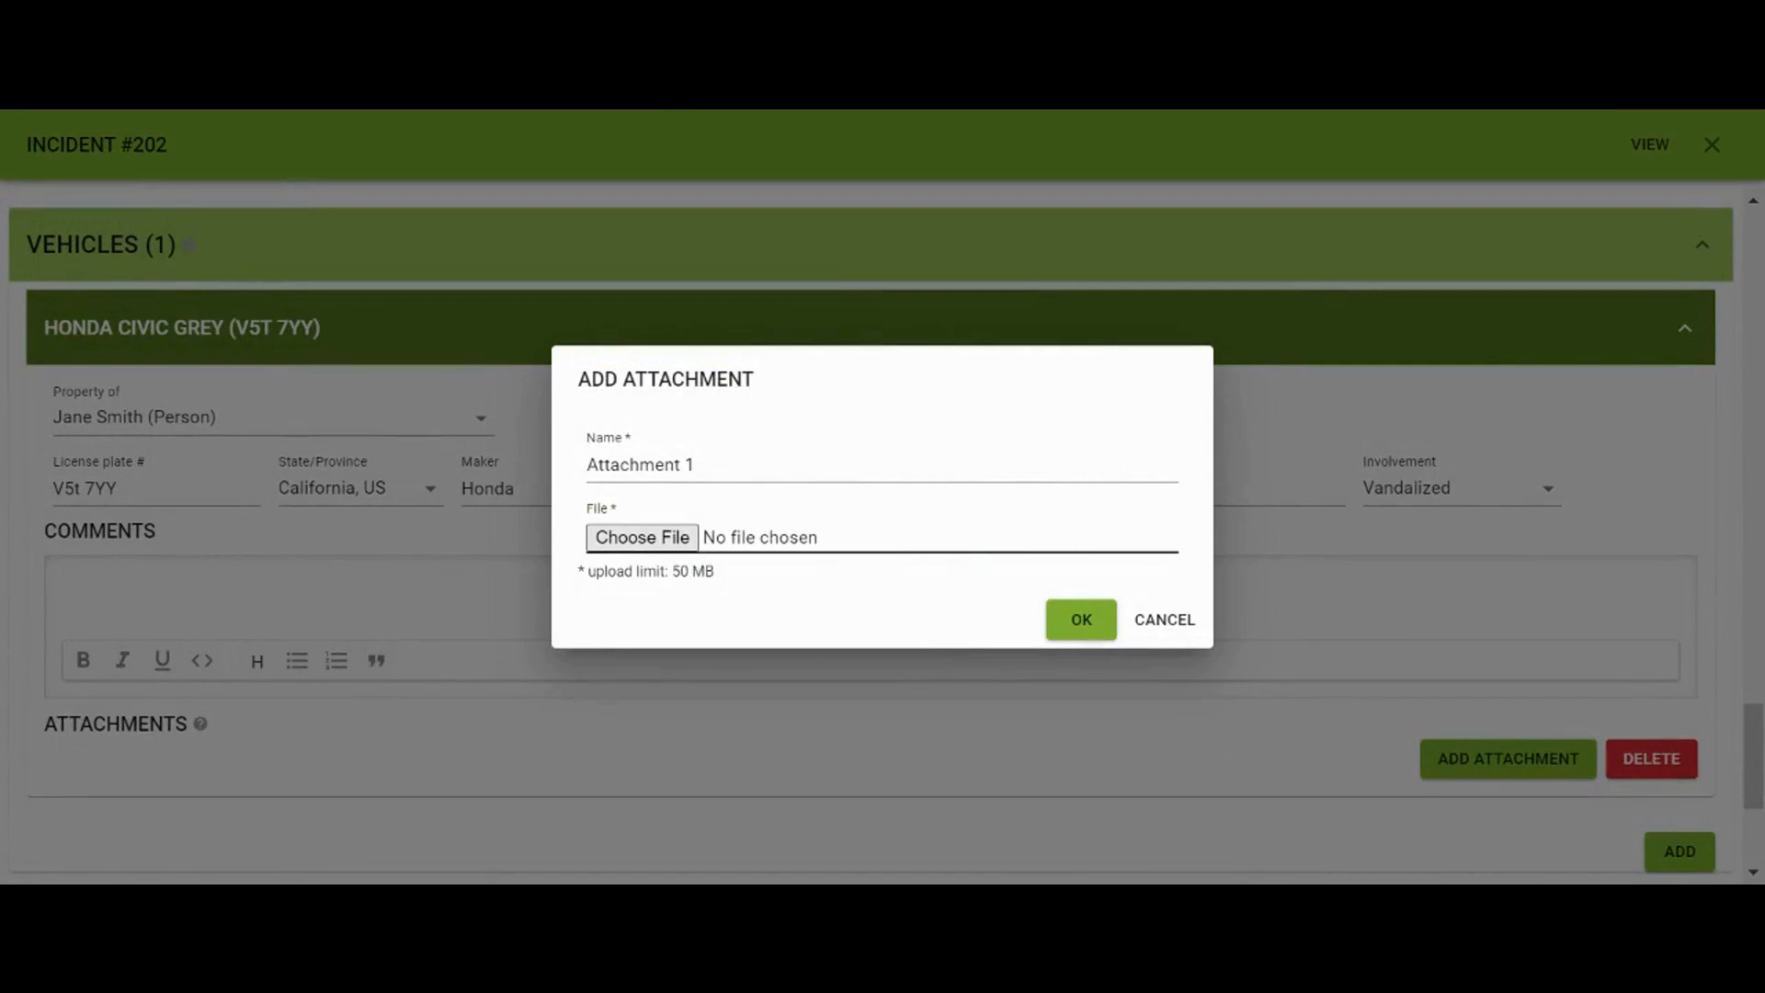
Attach the broken car window photo to the Honda Civic as Attachment 1
{"action": "double_click", "coordinate": [481, 272]}
{"action": "left_click", "coordinate": [1095, 621]}
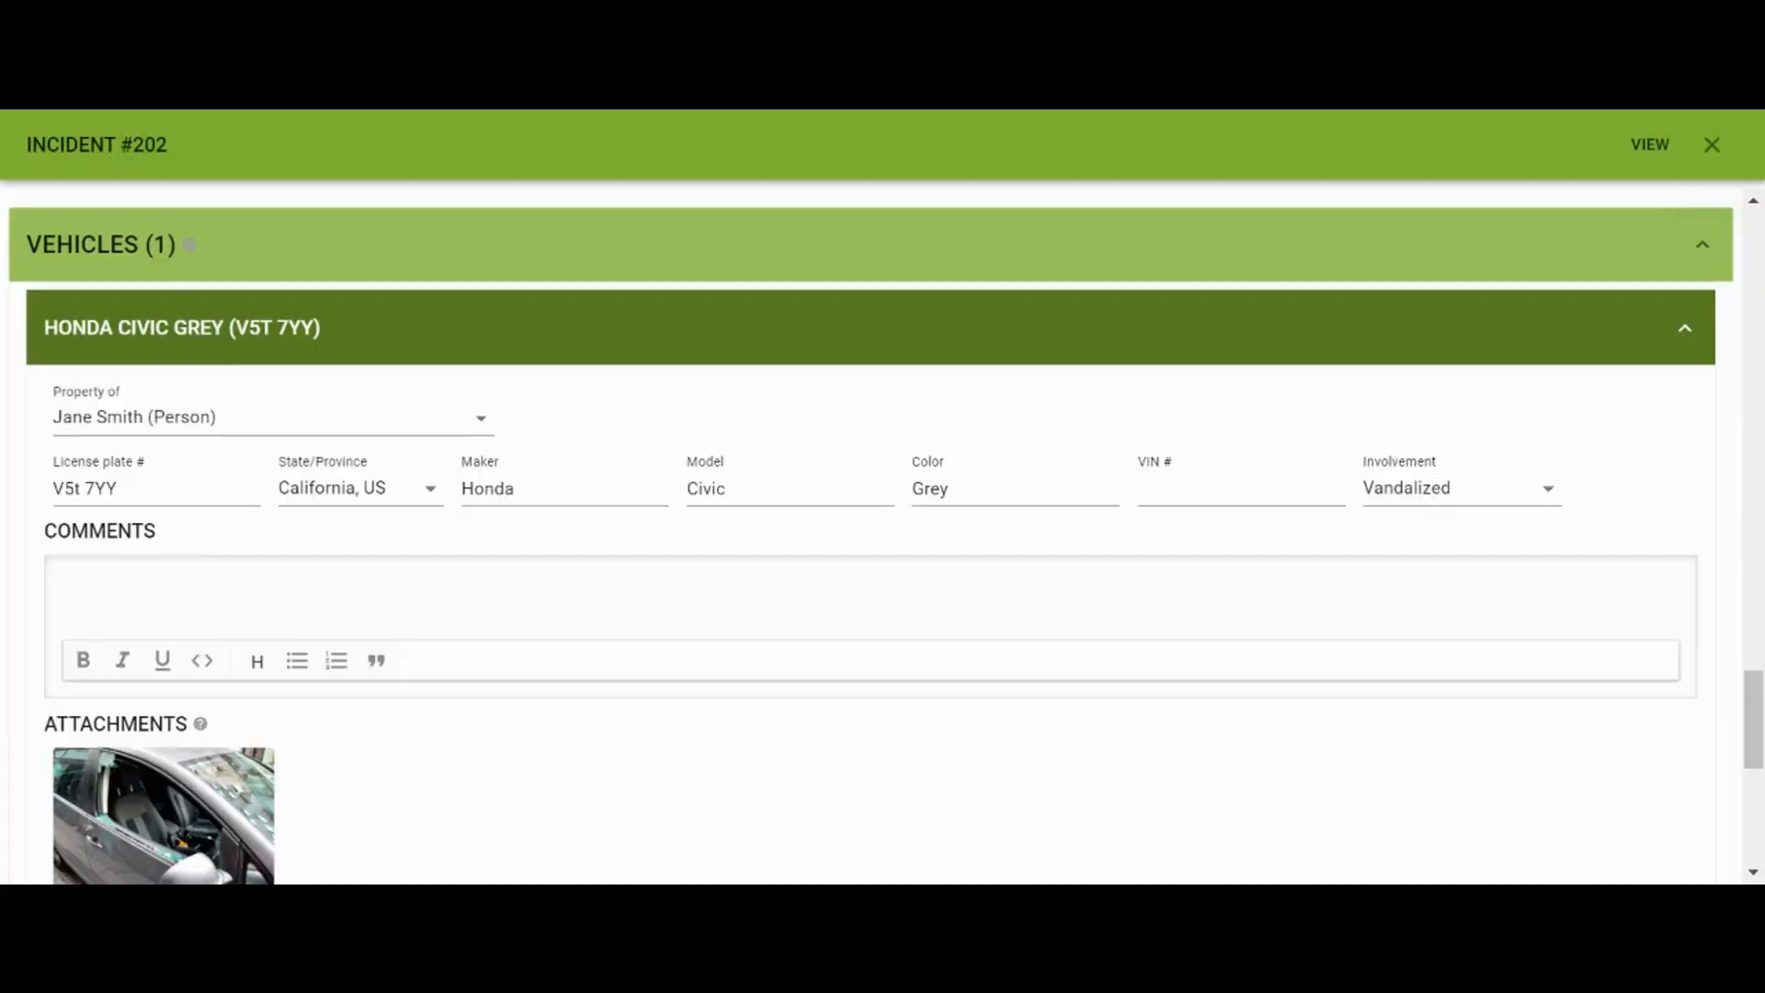
{"action": "scroll", "coordinate": [1033, 689], "scroll_direction": "down", "scroll_amount": 5}
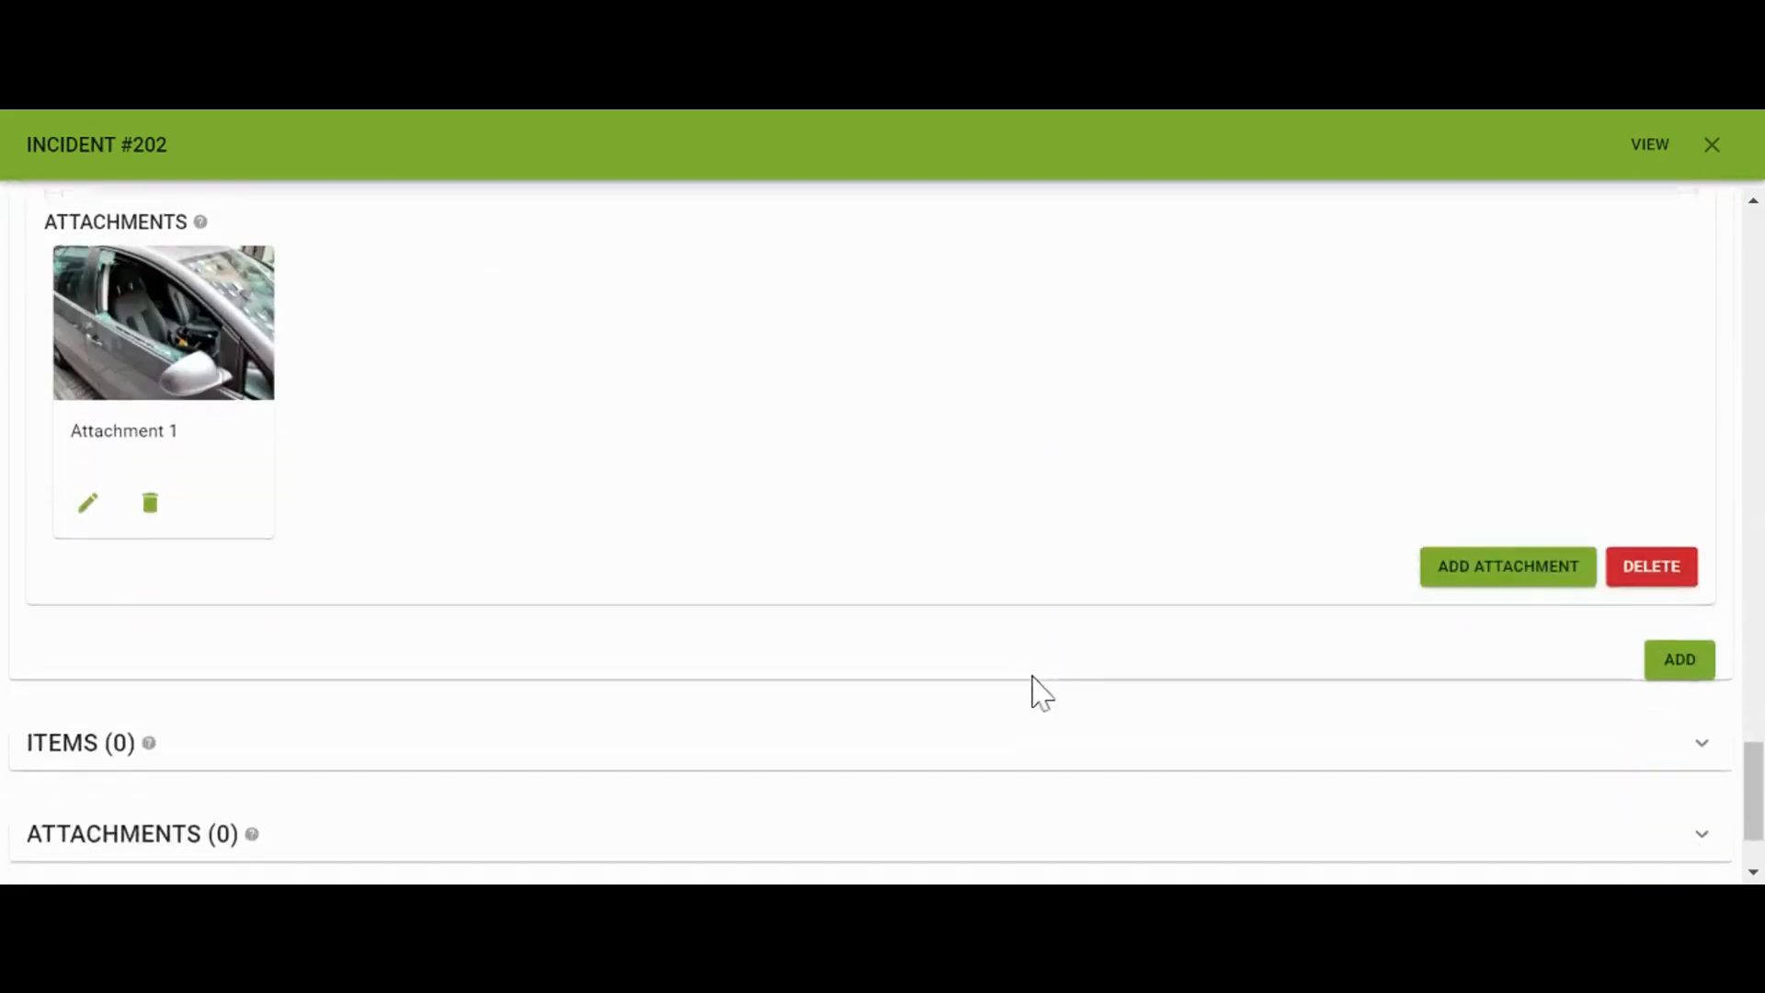
Add a new item marked Stolen with Noname Pharma Inc. as its owner
{"action": "left_click", "coordinate": [1012, 677]}
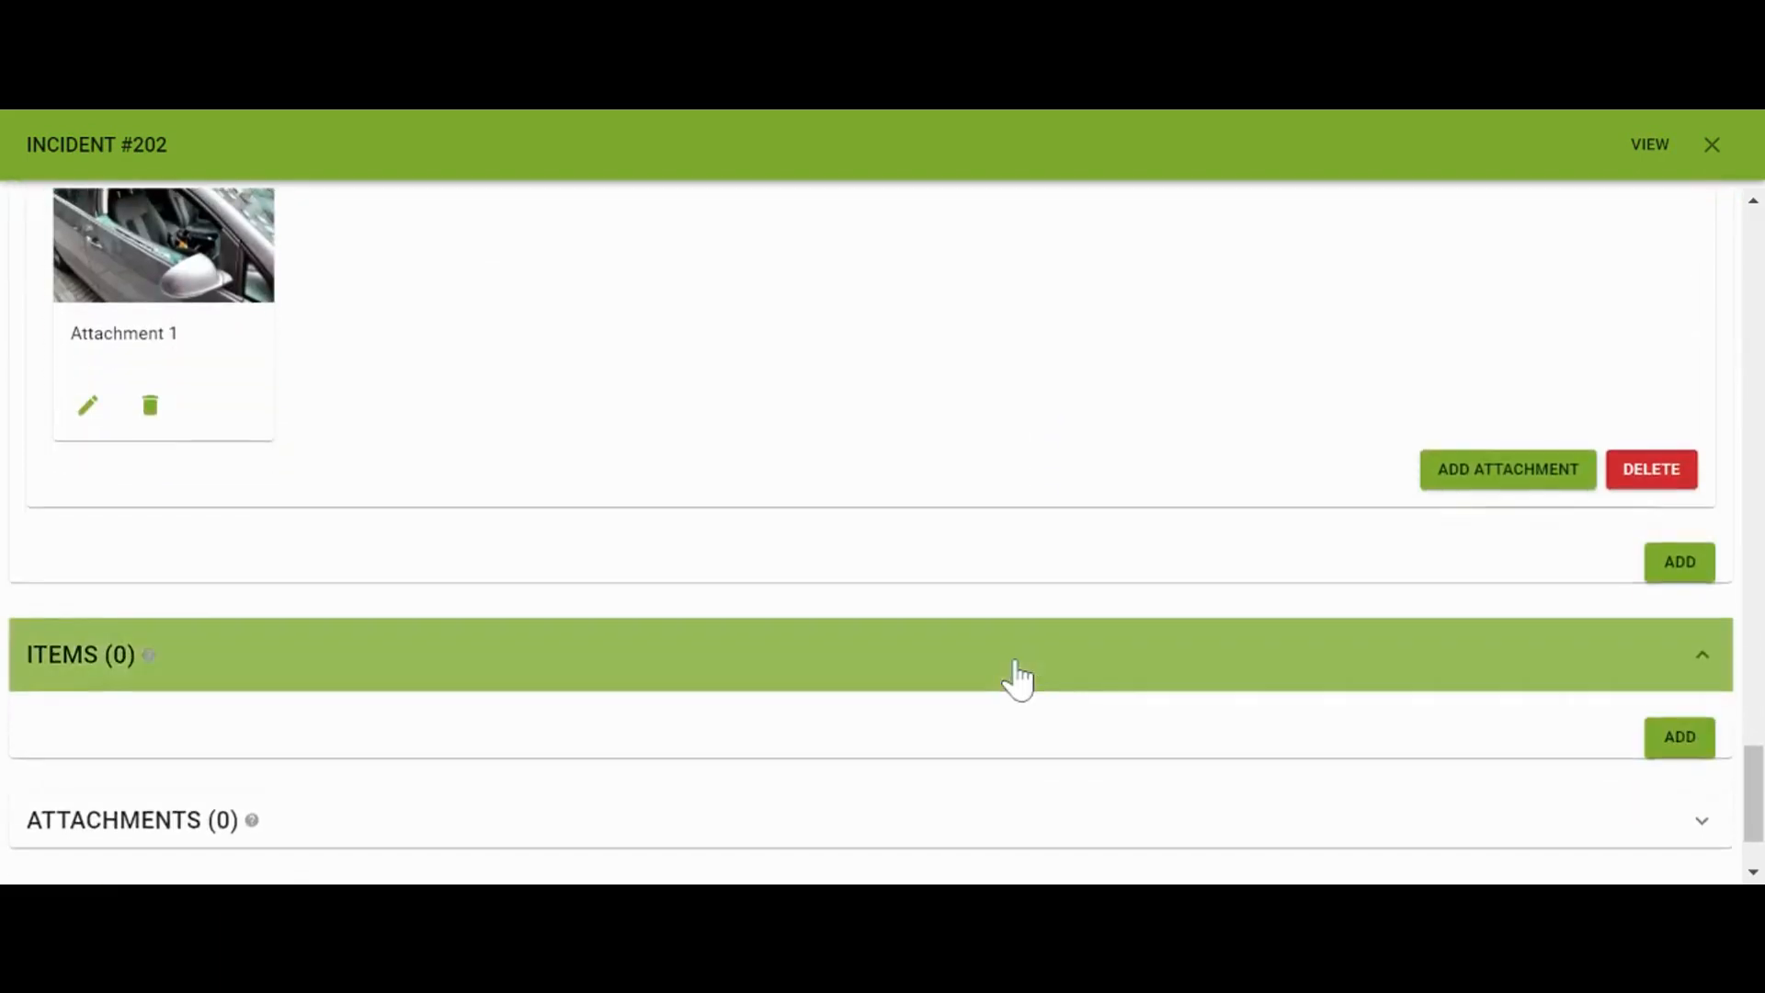
{"action": "scroll", "coordinate": [1016, 680], "scroll_direction": "down", "scroll_amount": 1}
{"action": "left_click", "coordinate": [1687, 607]}
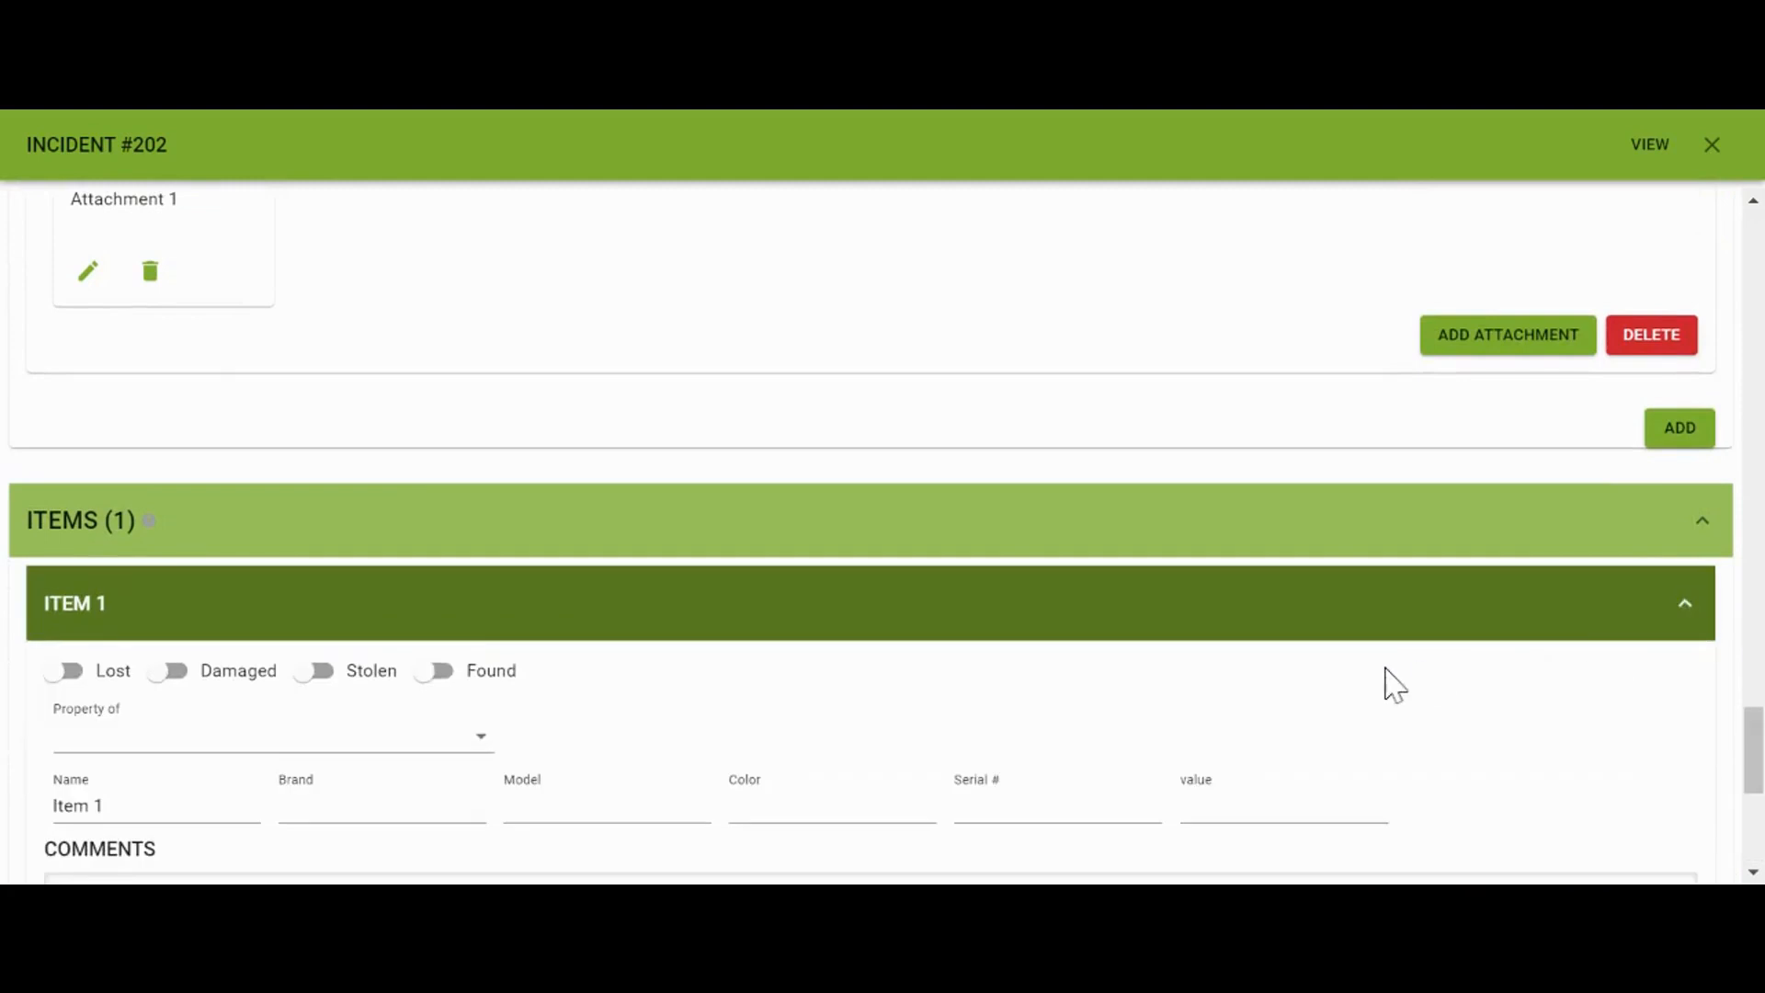
{"action": "scroll", "coordinate": [1361, 685], "scroll_direction": "down", "scroll_amount": 2}
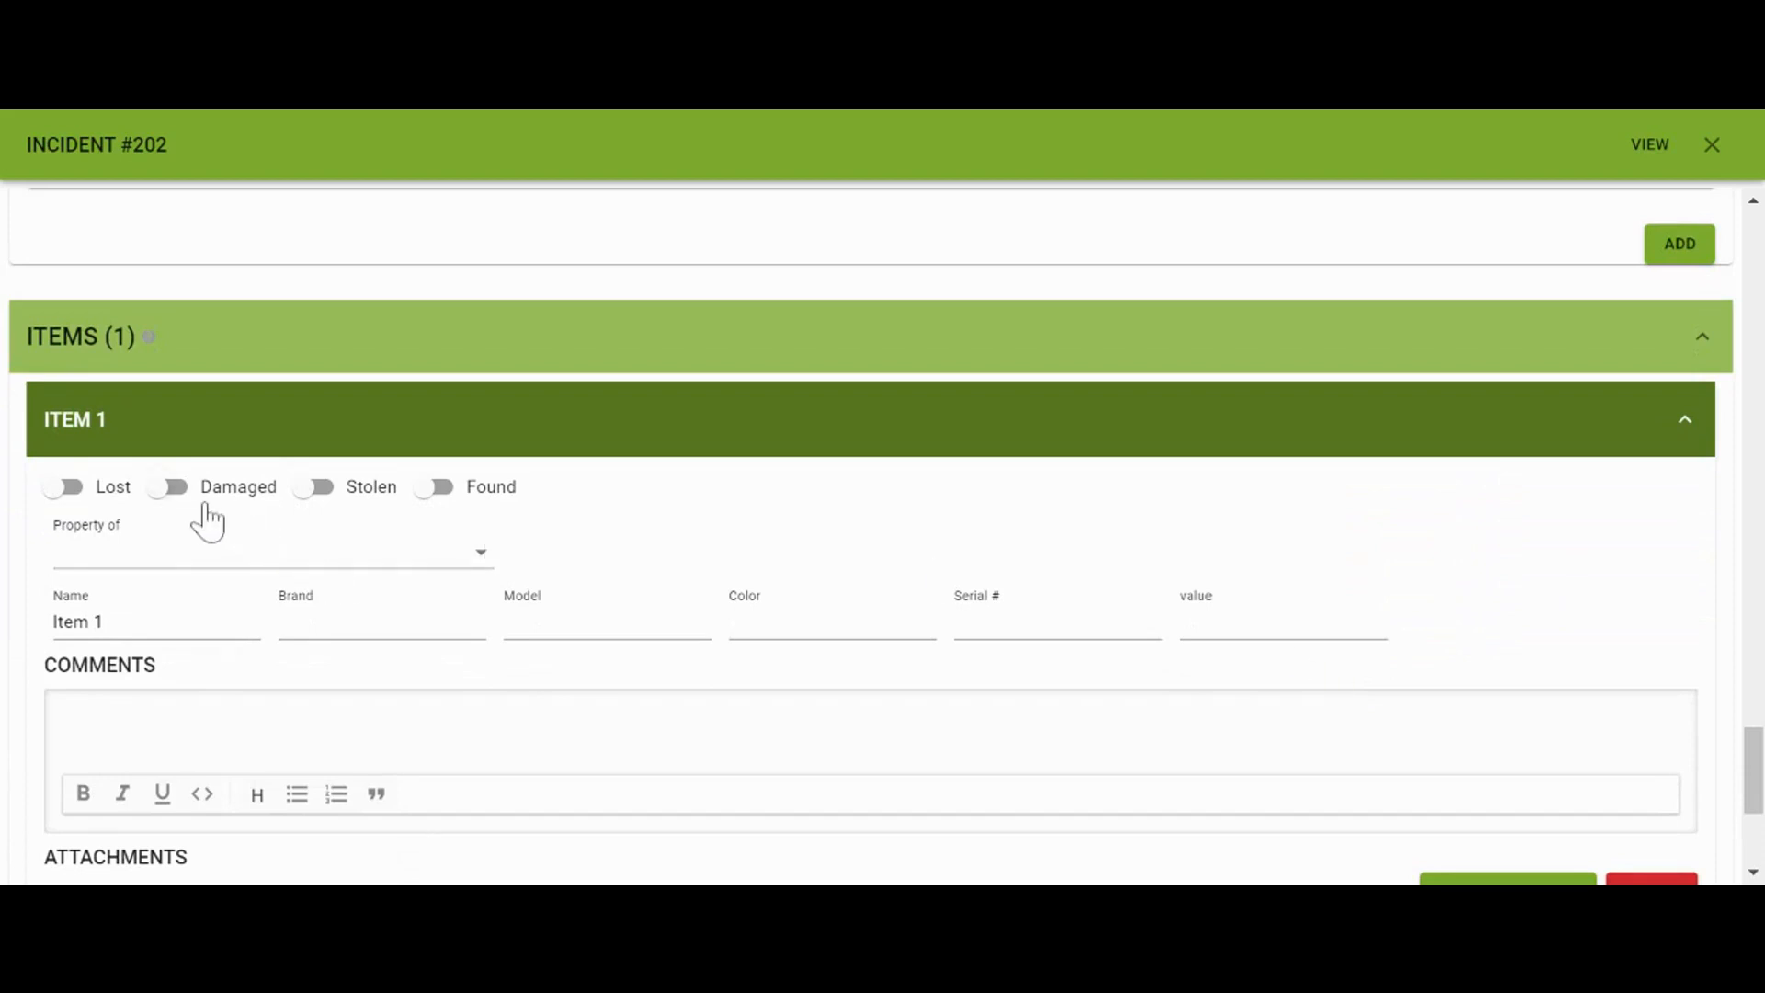
{"action": "left_click", "coordinate": [327, 492]}
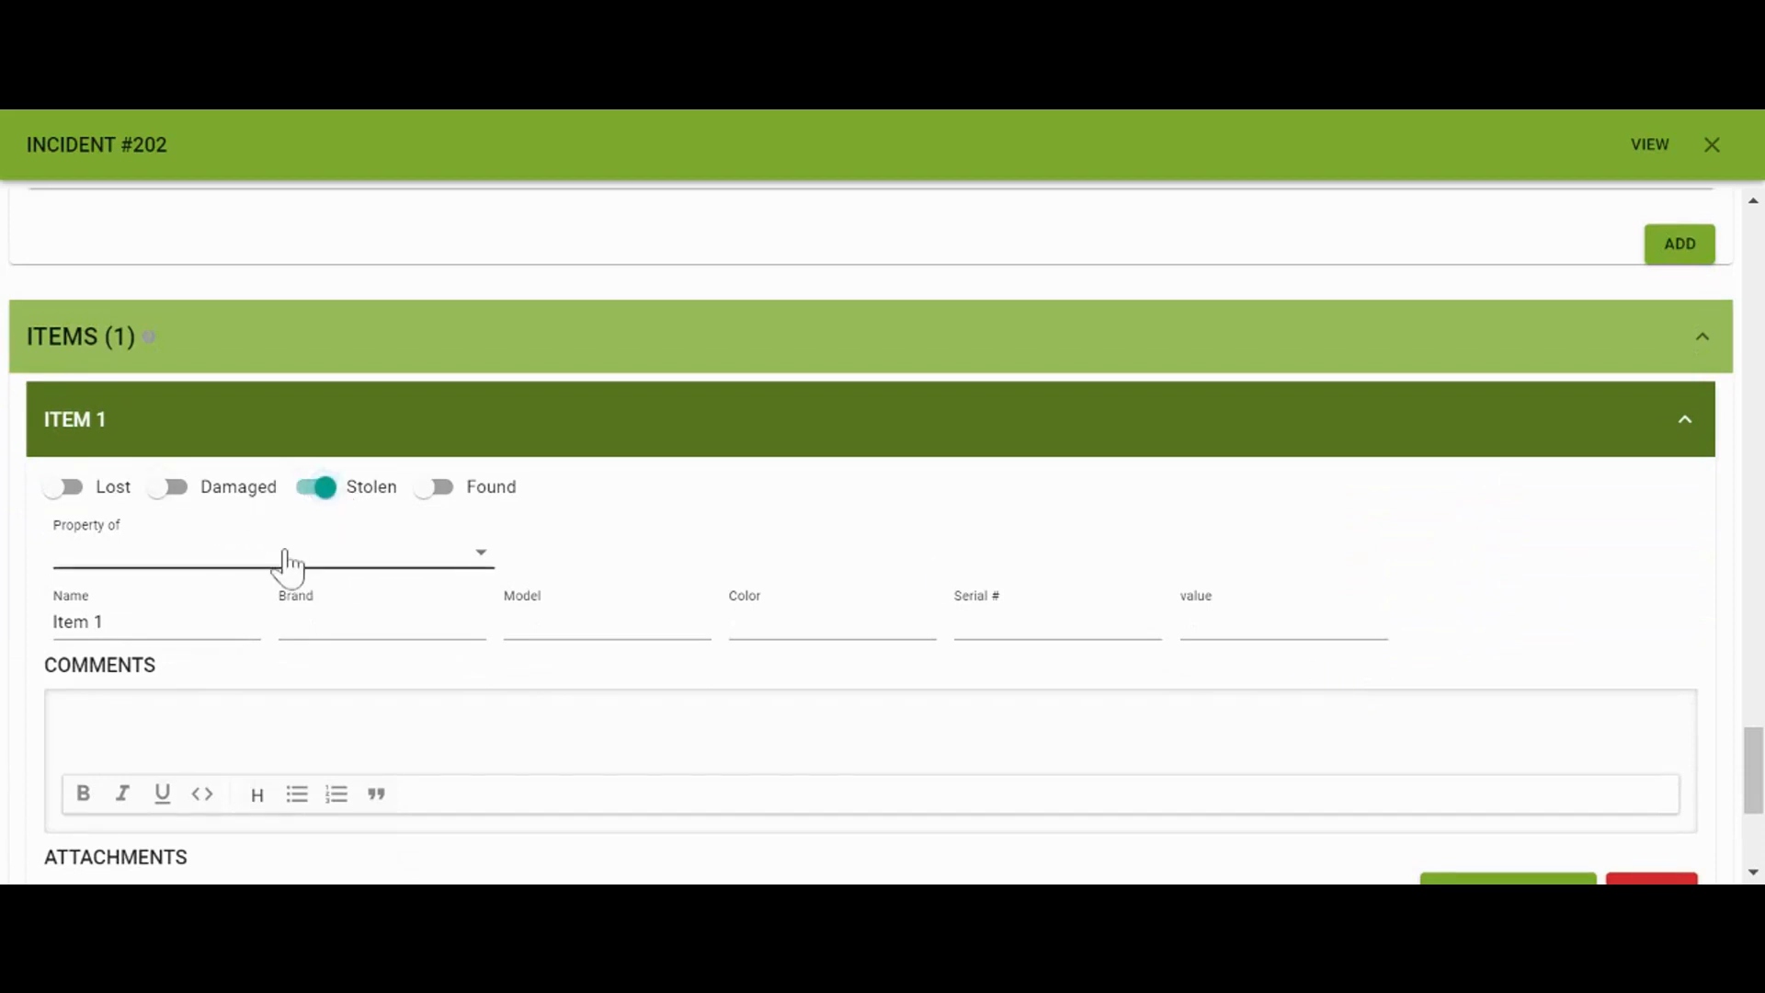
{"action": "left_click", "coordinate": [285, 553]}
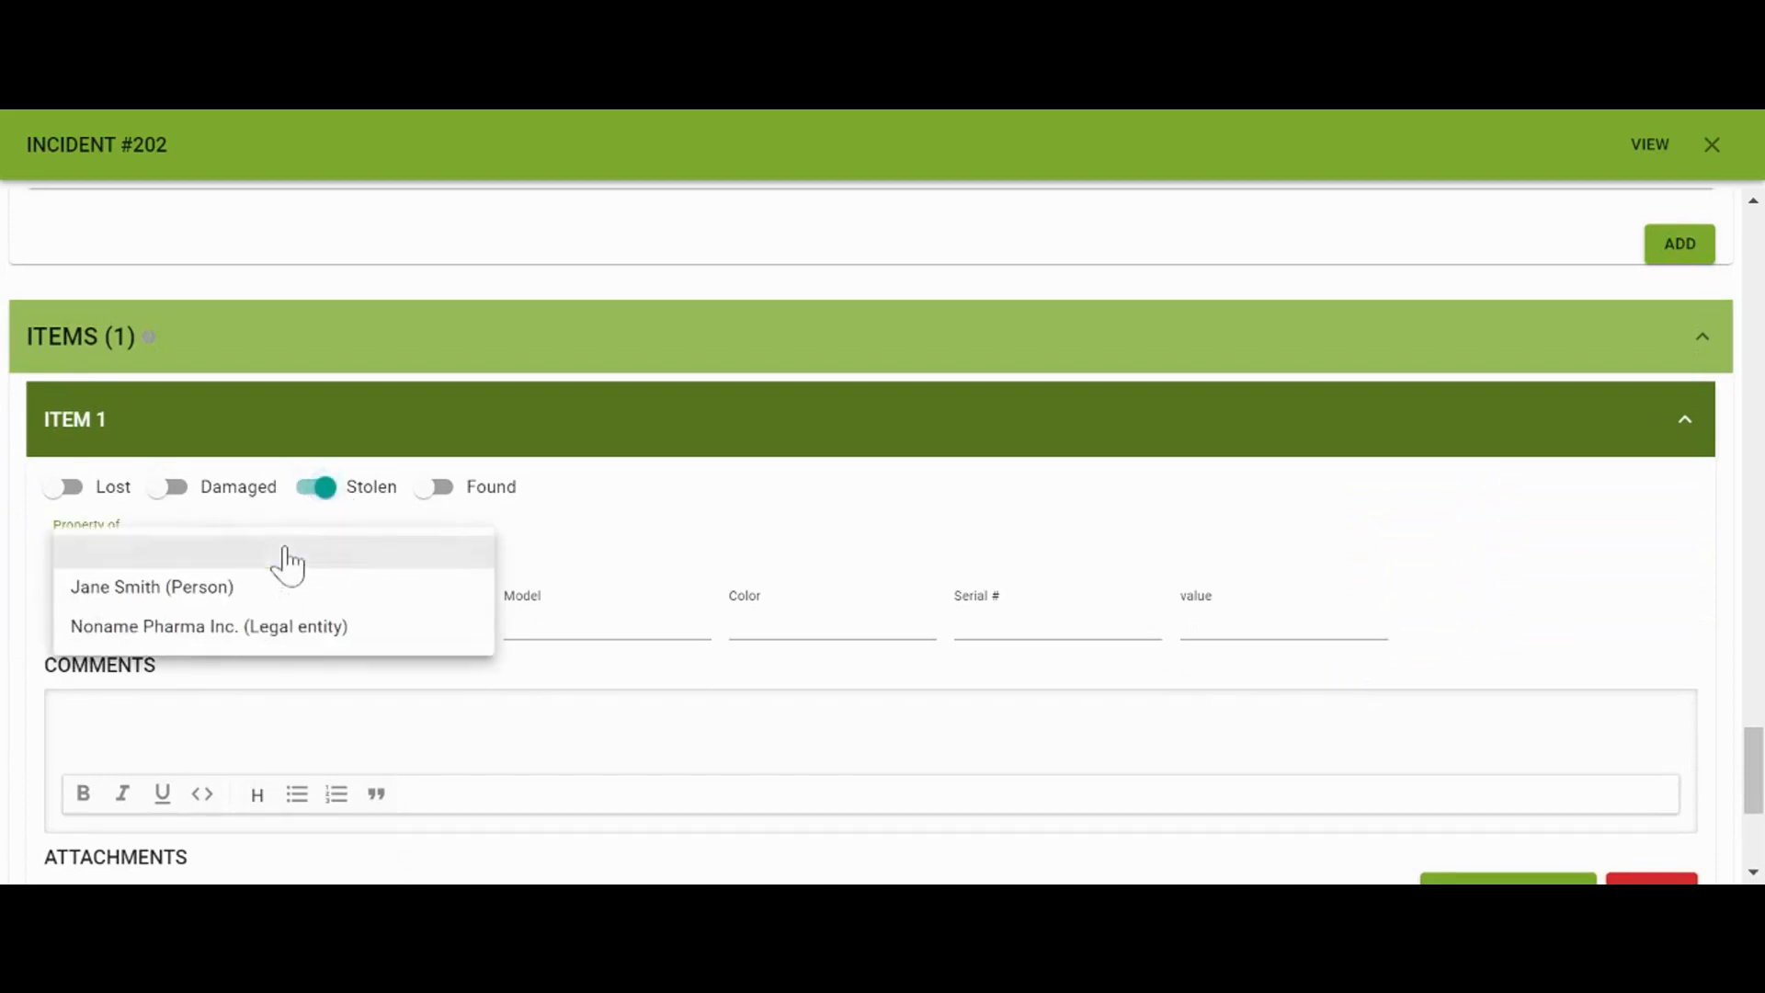
{"action": "left_click", "coordinate": [284, 633]}
Fill in the item: name Laptop, brand Mac, model Airbook, color Silver, value $2,500
{"action": "scroll", "coordinate": [279, 635], "scroll_direction": "down", "scroll_amount": 1}
{"action": "left_click_drag", "start_coordinate": [106, 531], "coordinate": [40, 552]}
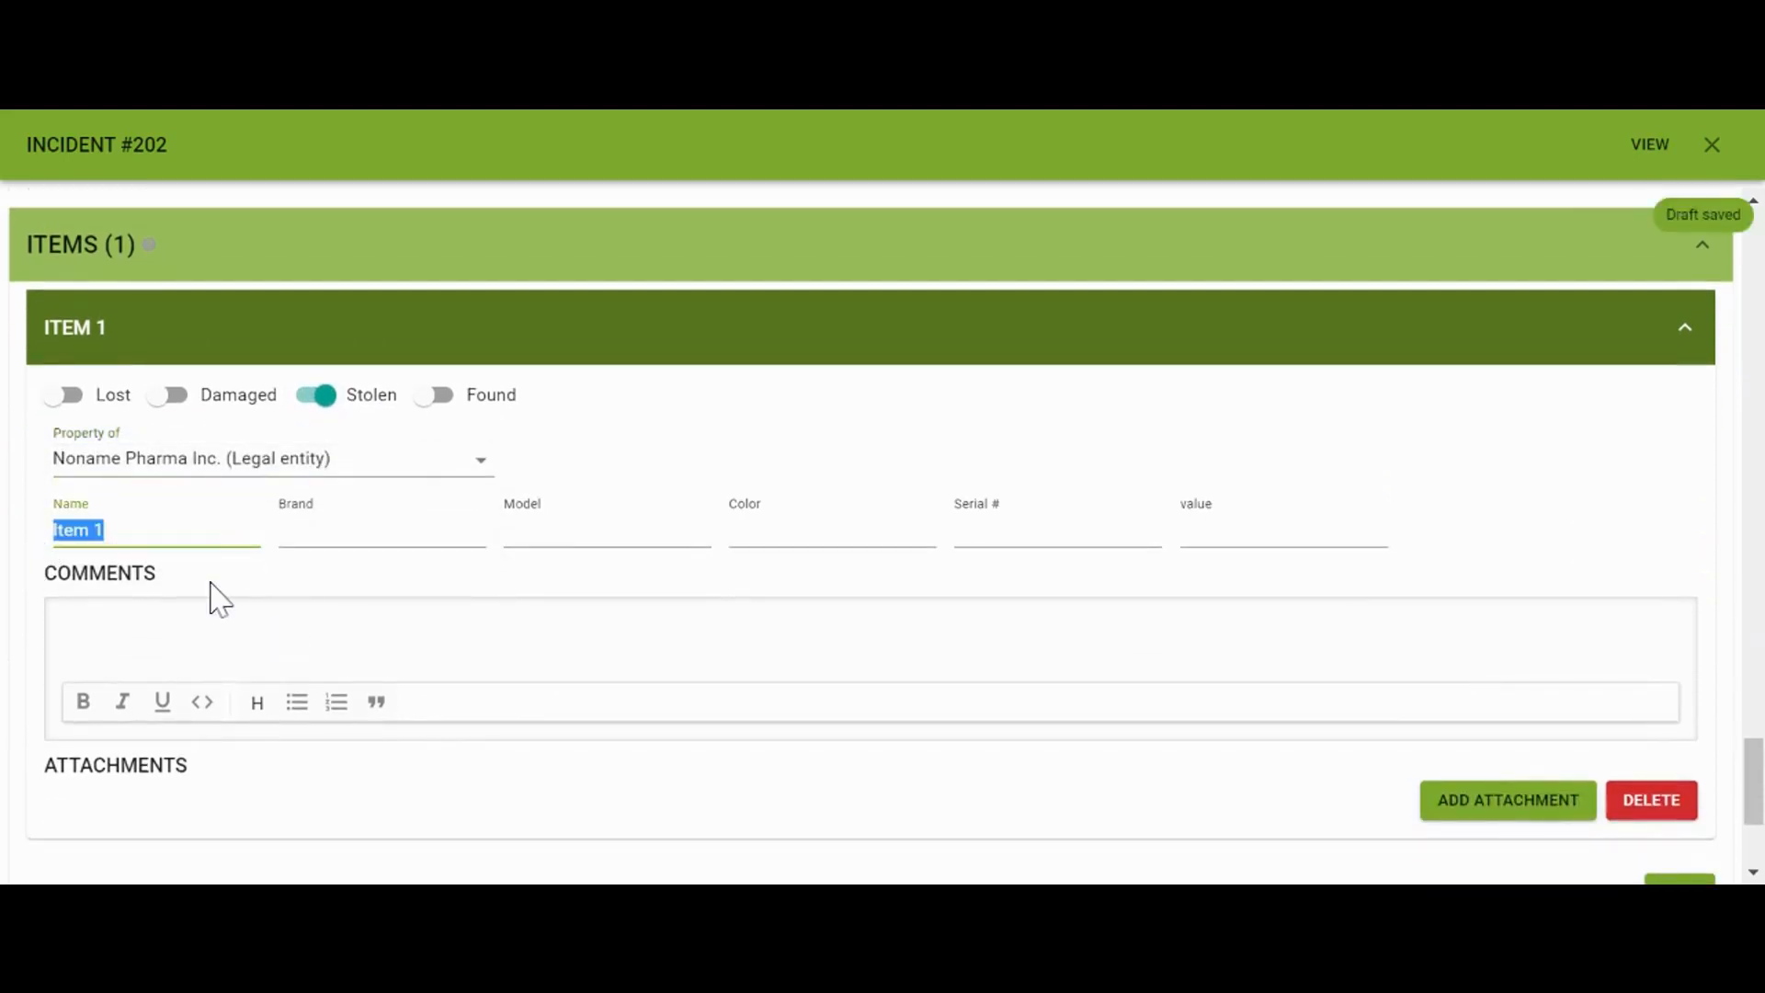
{"action": "type", "text": "Laptop"}
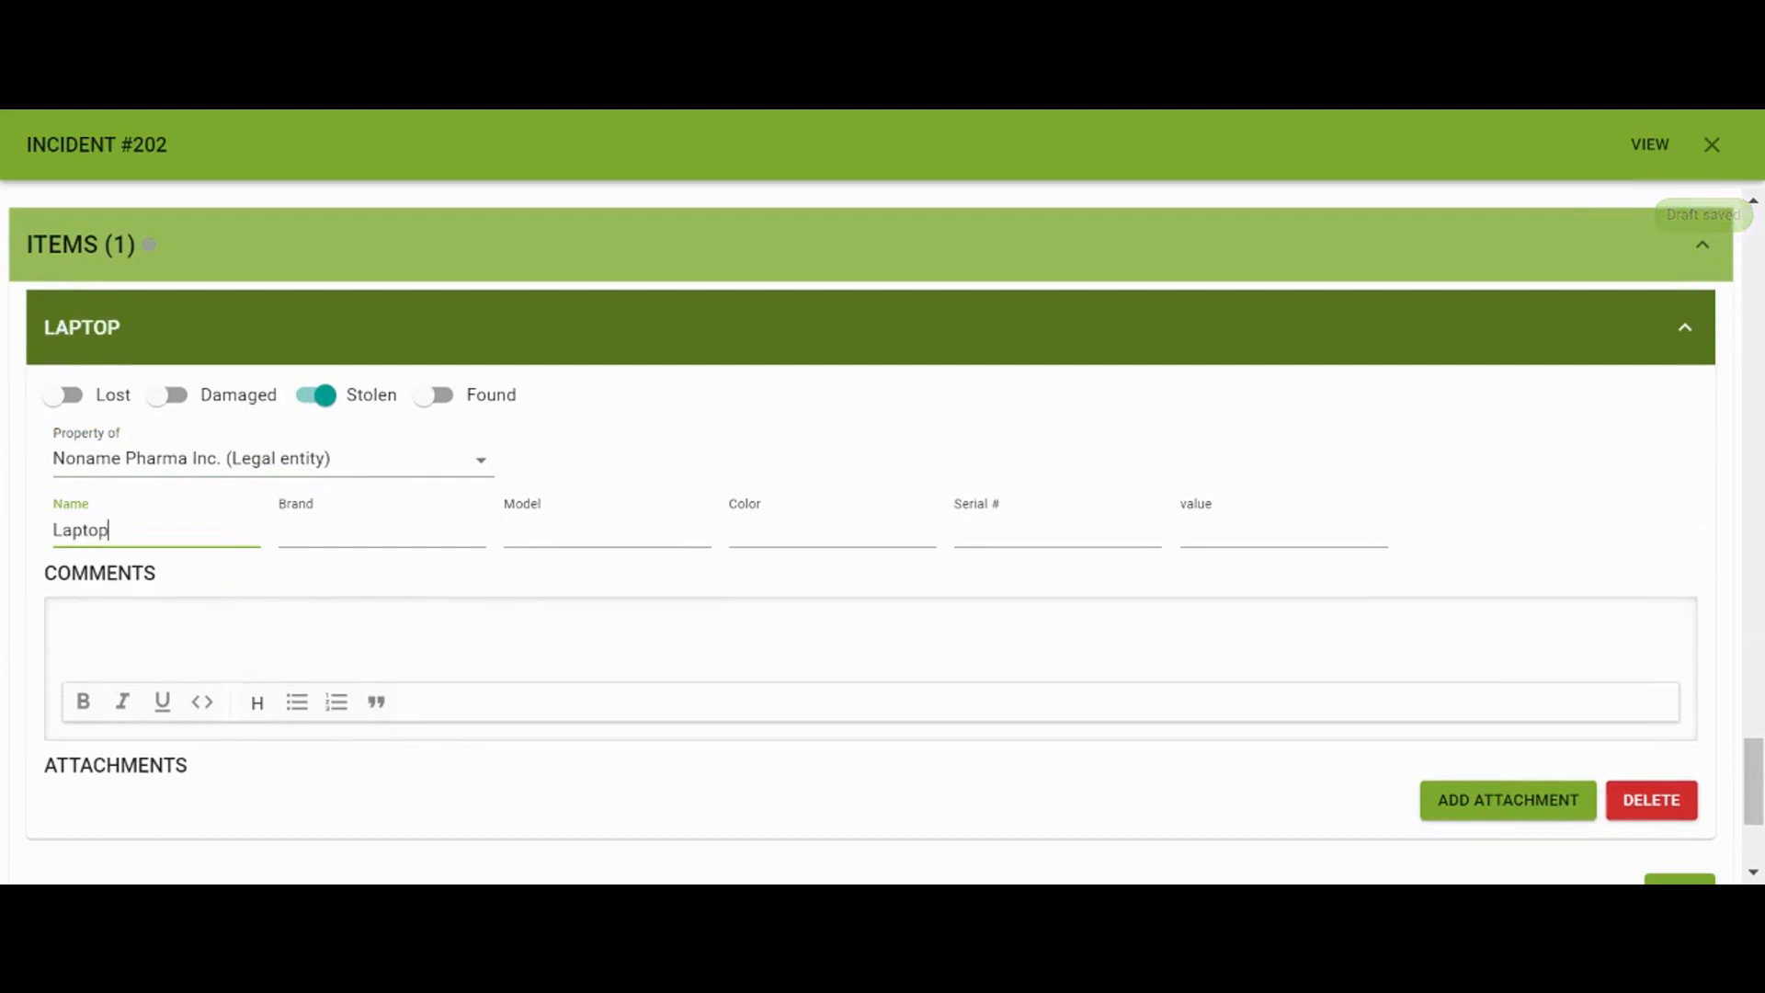
{"action": "left_click", "coordinate": [403, 532]}
{"action": "type", "text": "Mac"}
{"action": "left_click", "coordinate": [607, 532]}
{"action": "type", "text": "A"}
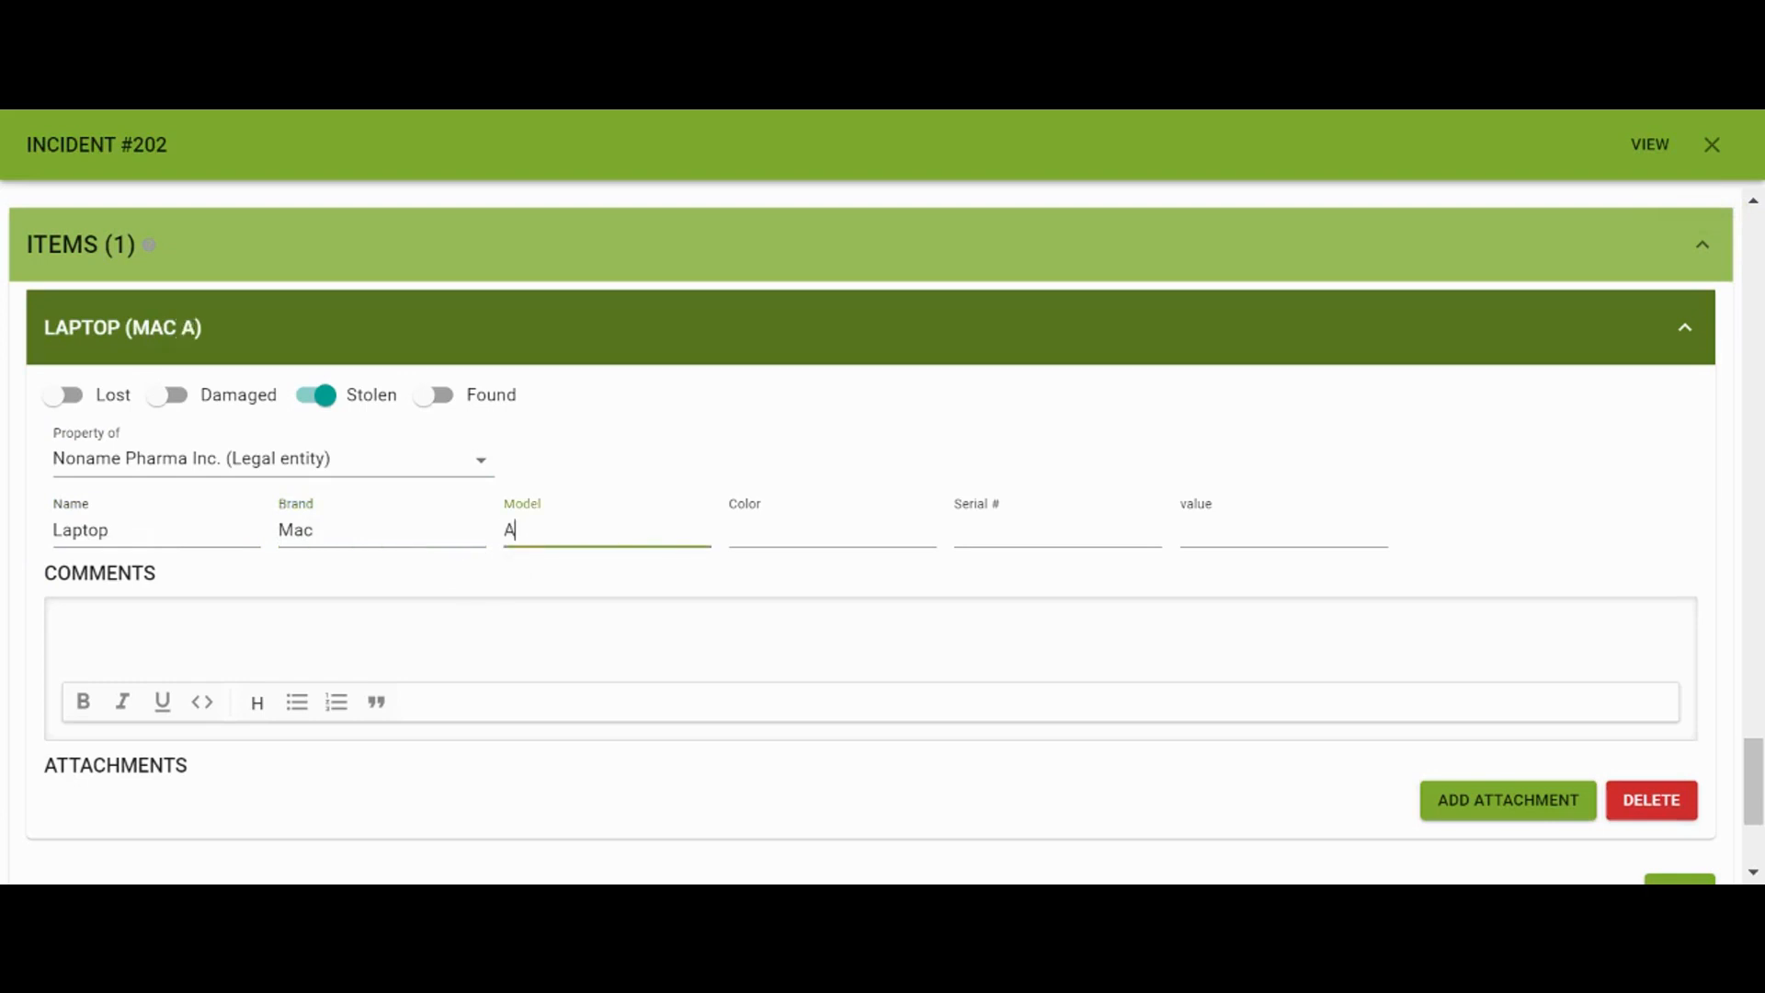
{"action": "type", "text": "irbook"}
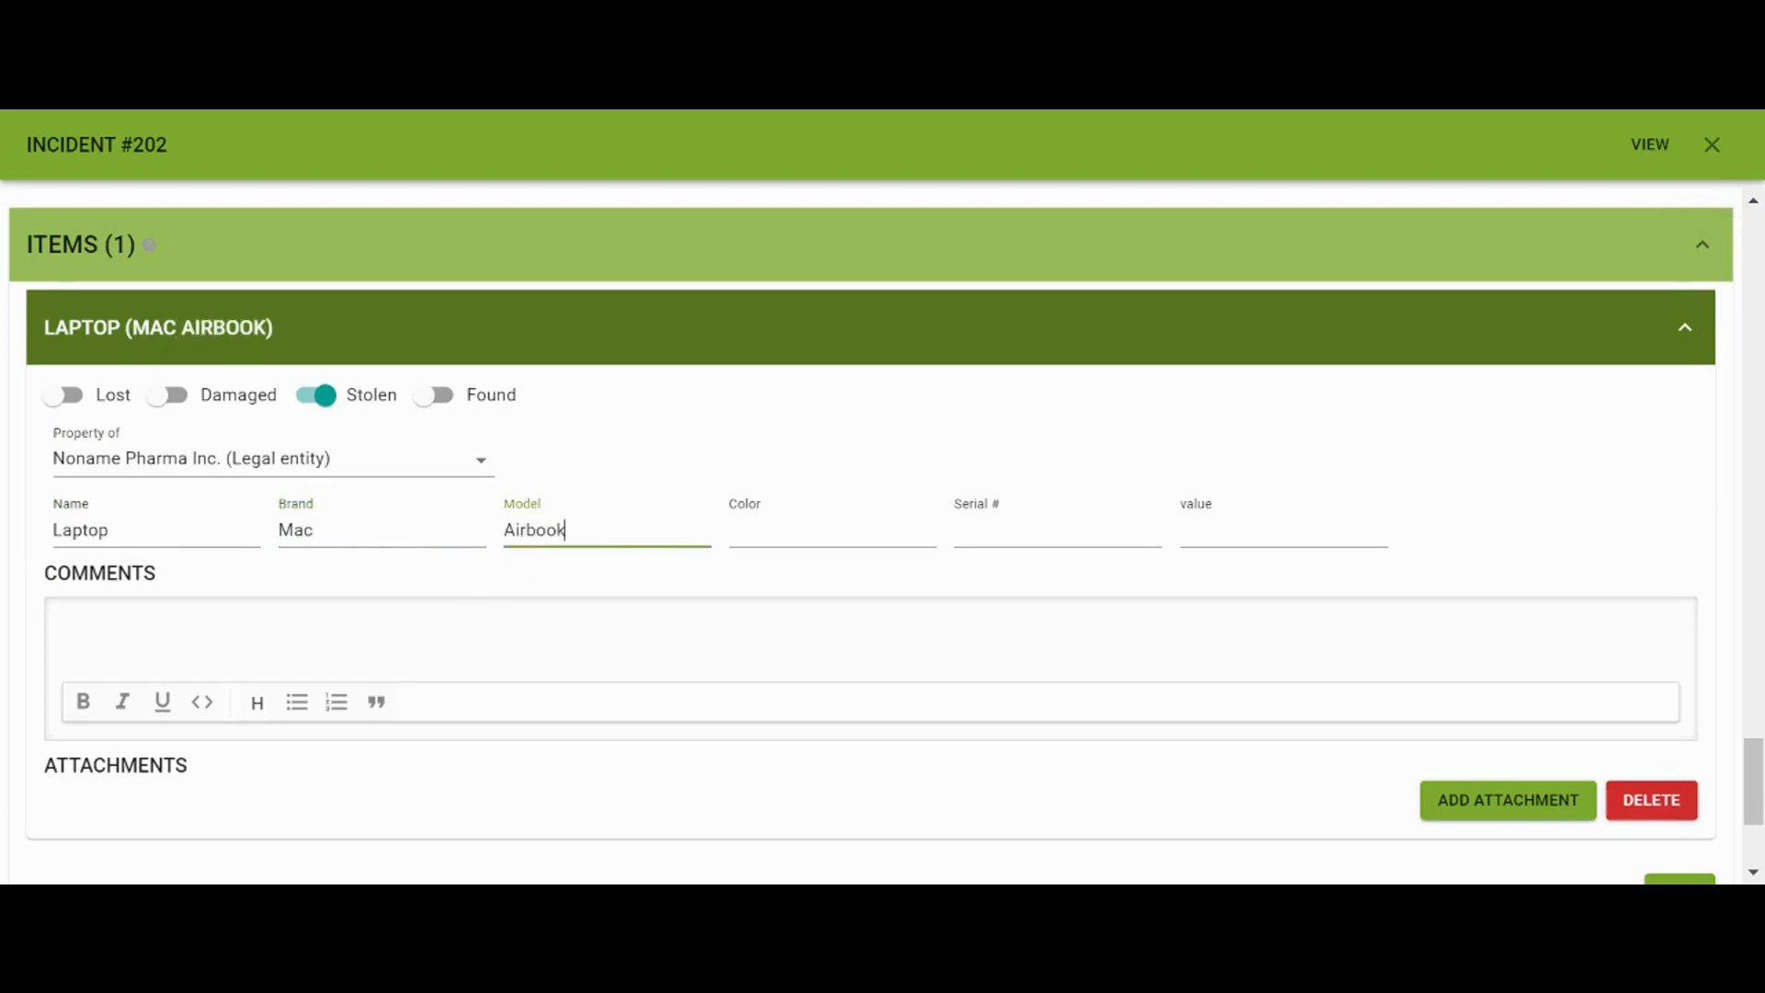
{"action": "key", "text": "Tab"}
{"action": "type", "text": "Silver"}
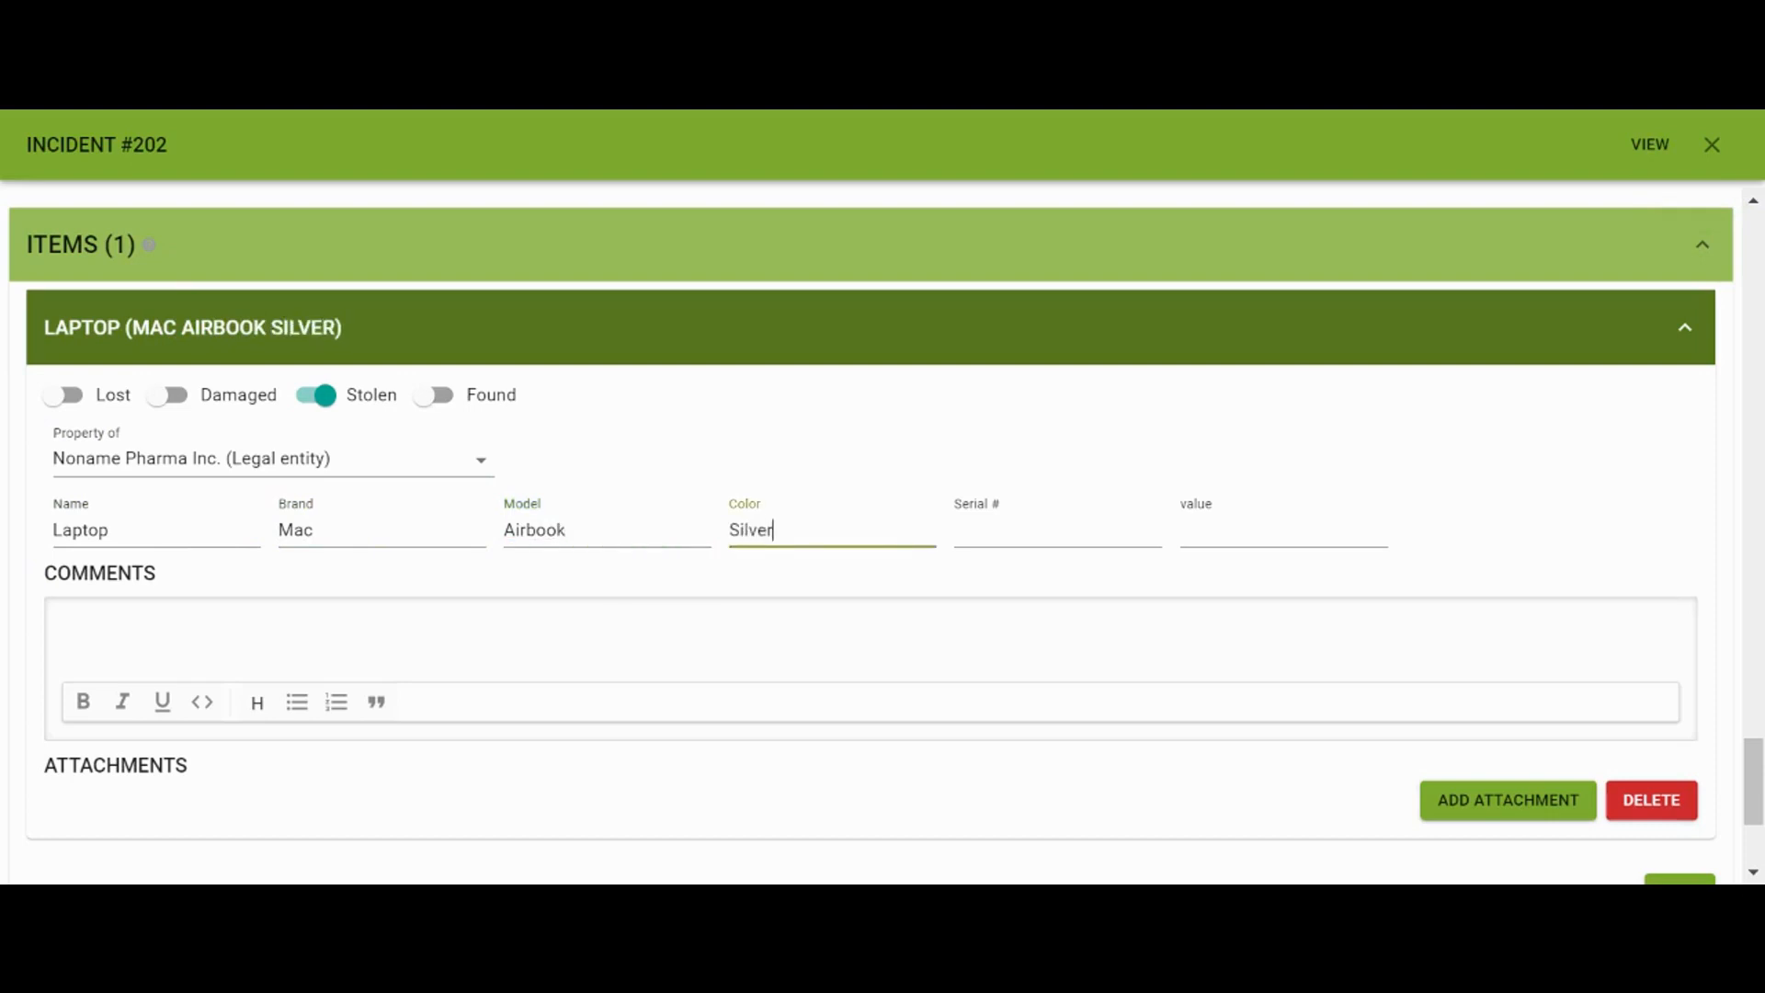
{"action": "left_click", "coordinate": [1246, 555]}
{"action": "type", "text": "$2,500"}
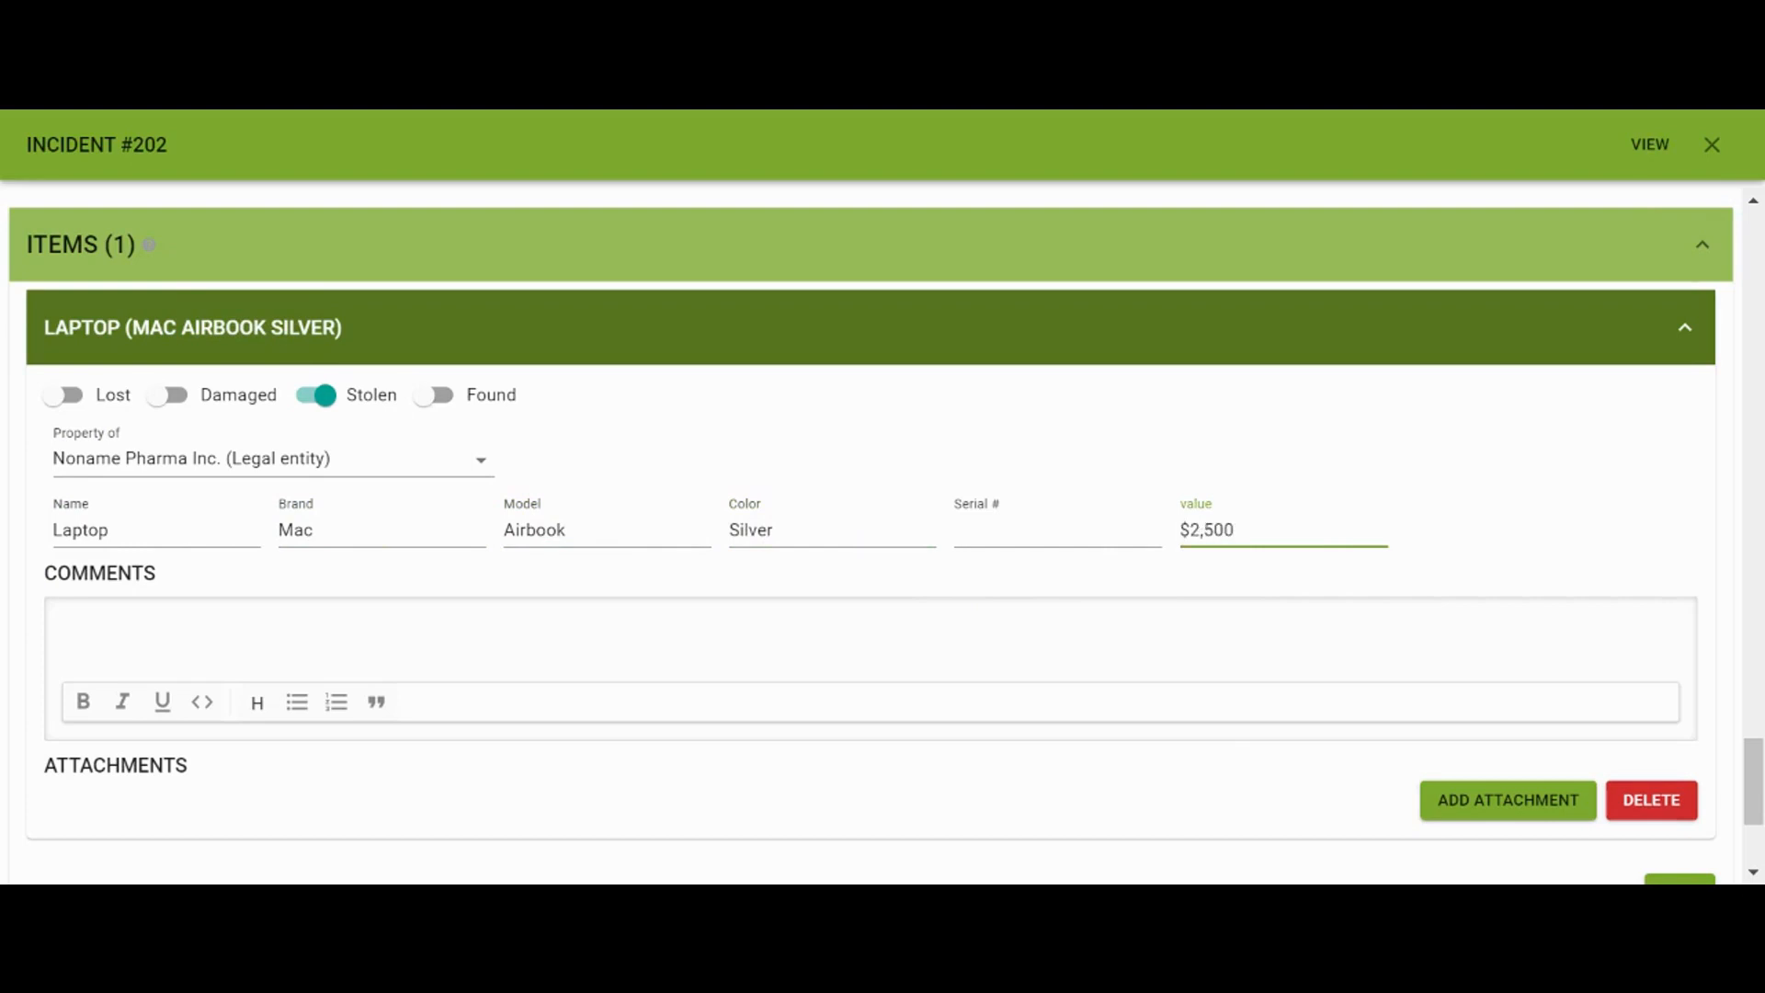
{"action": "left_click", "coordinate": [64, 626]}
{"action": "scroll", "coordinate": [871, 536], "scroll_direction": "down", "scroll_amount": 2}
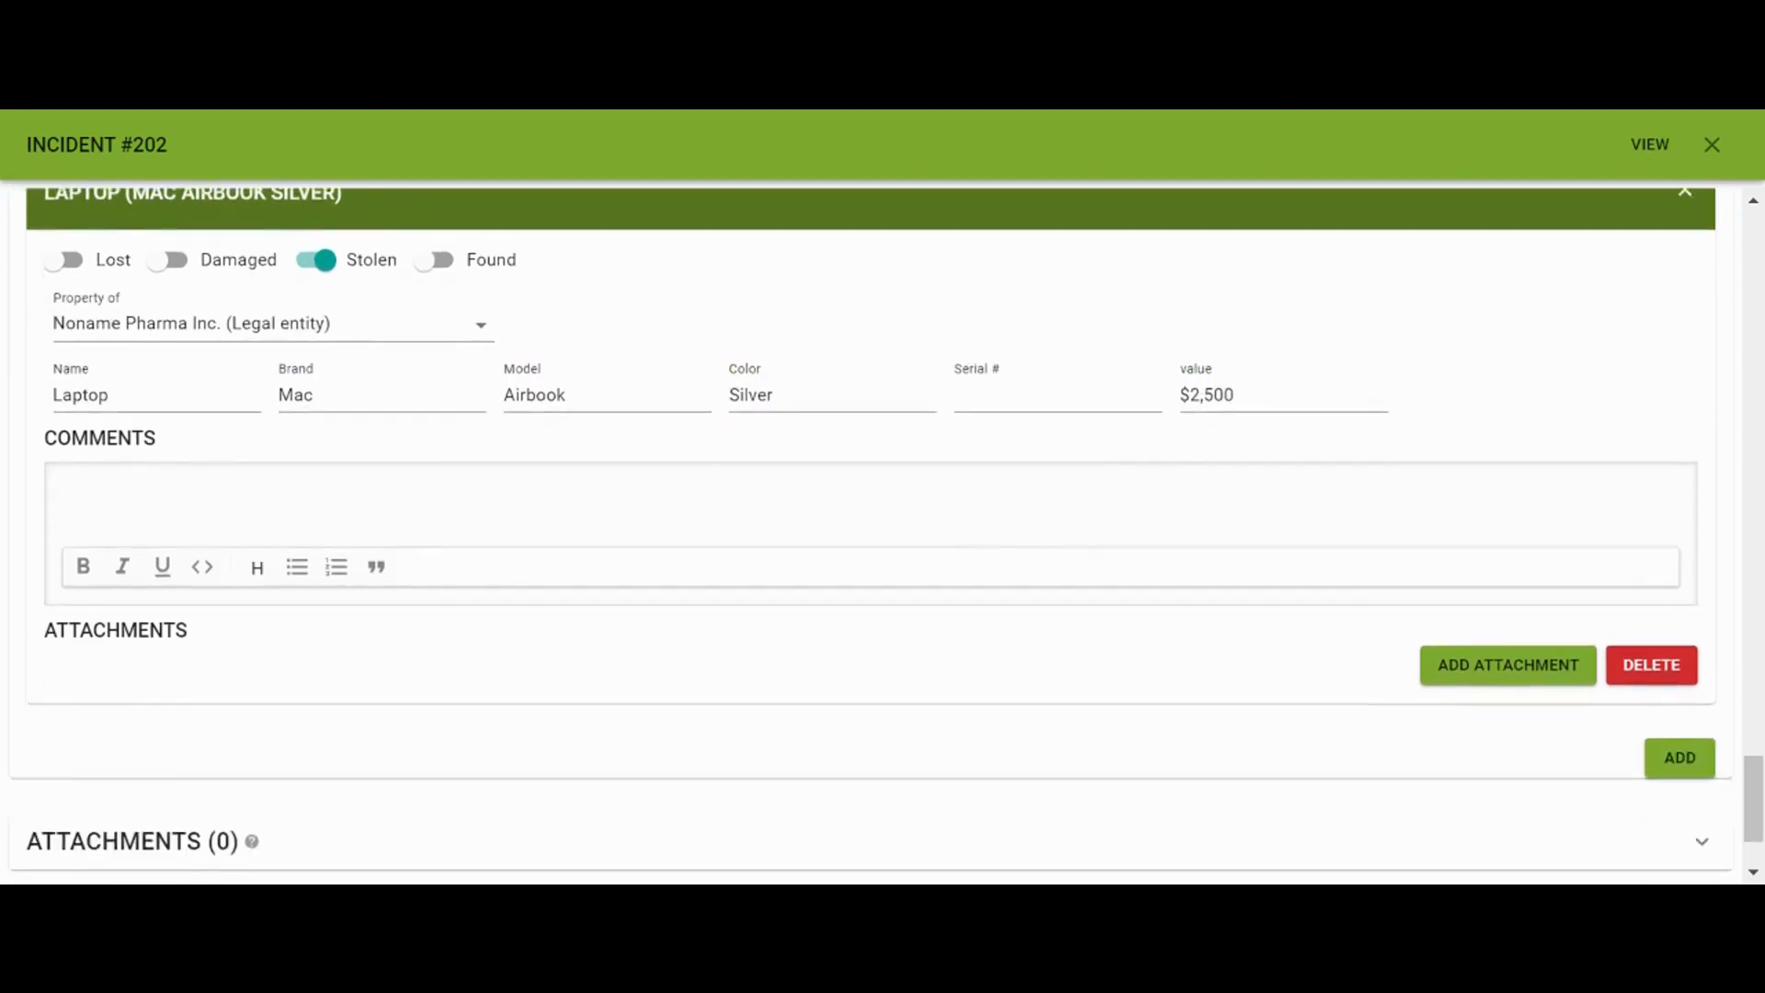
{"action": "left_click", "coordinate": [1484, 585]}
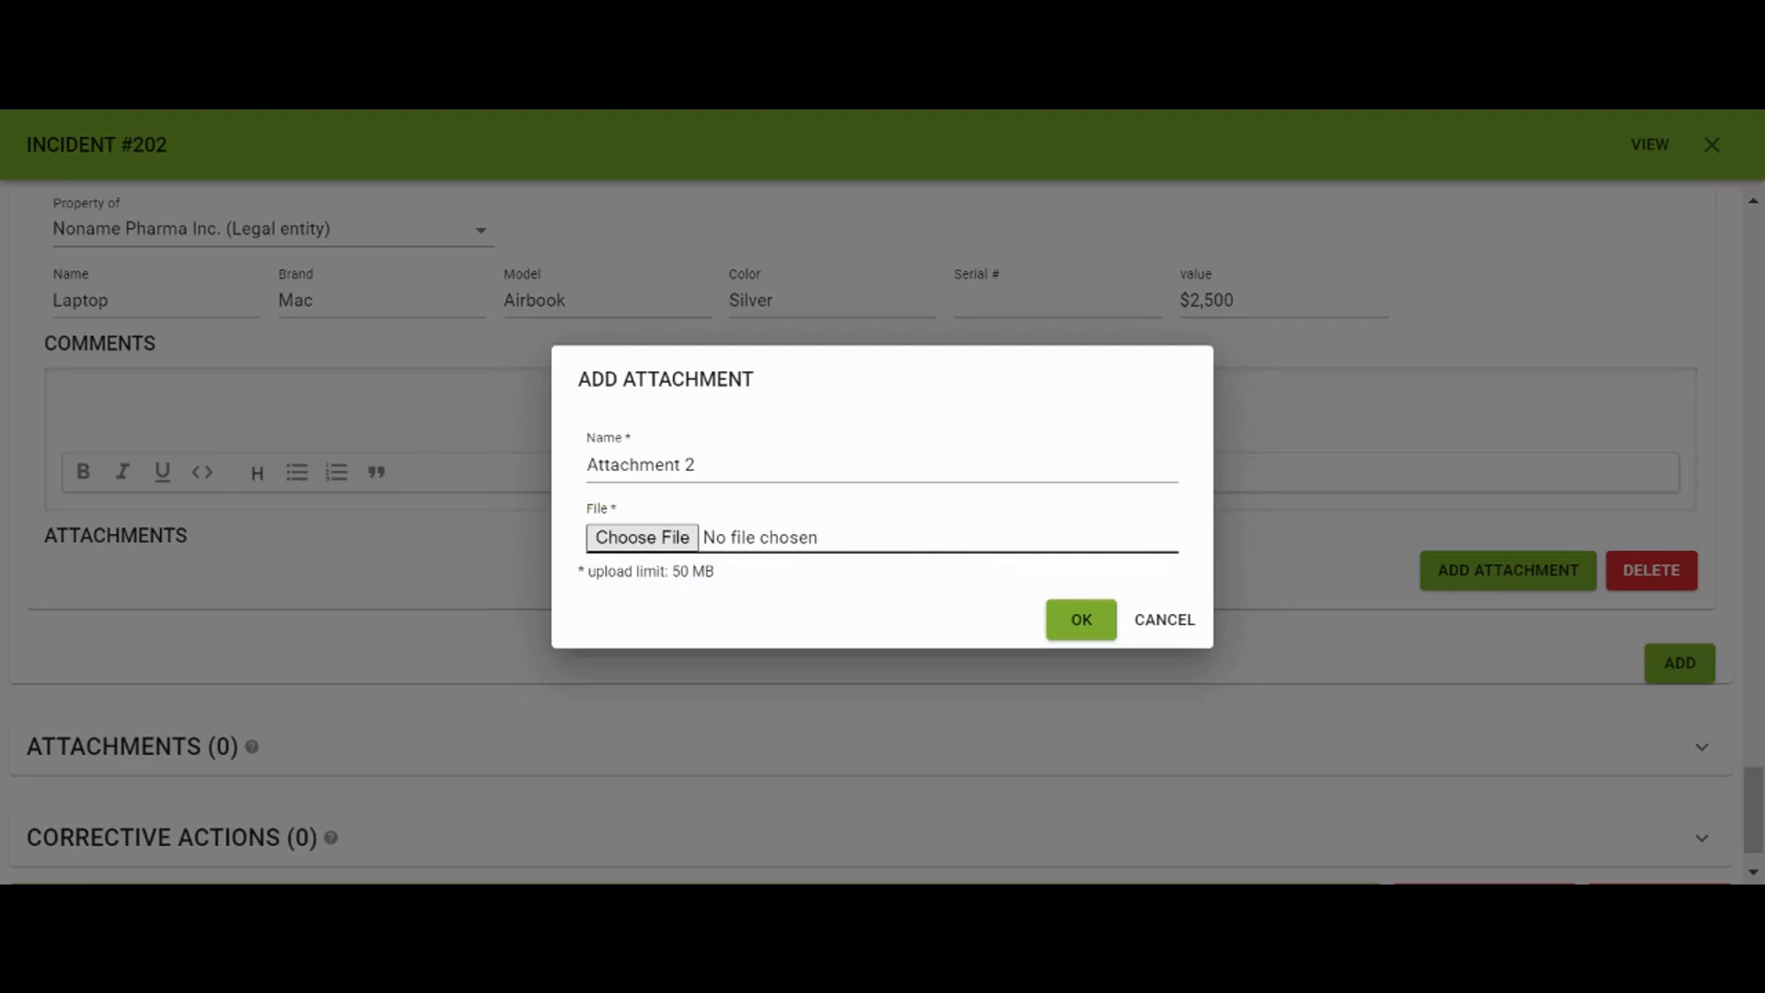
Upload the laptop photo as Attachment 2 and expand the incident's Attachments section
{"action": "left_click", "coordinate": [1072, 614]}
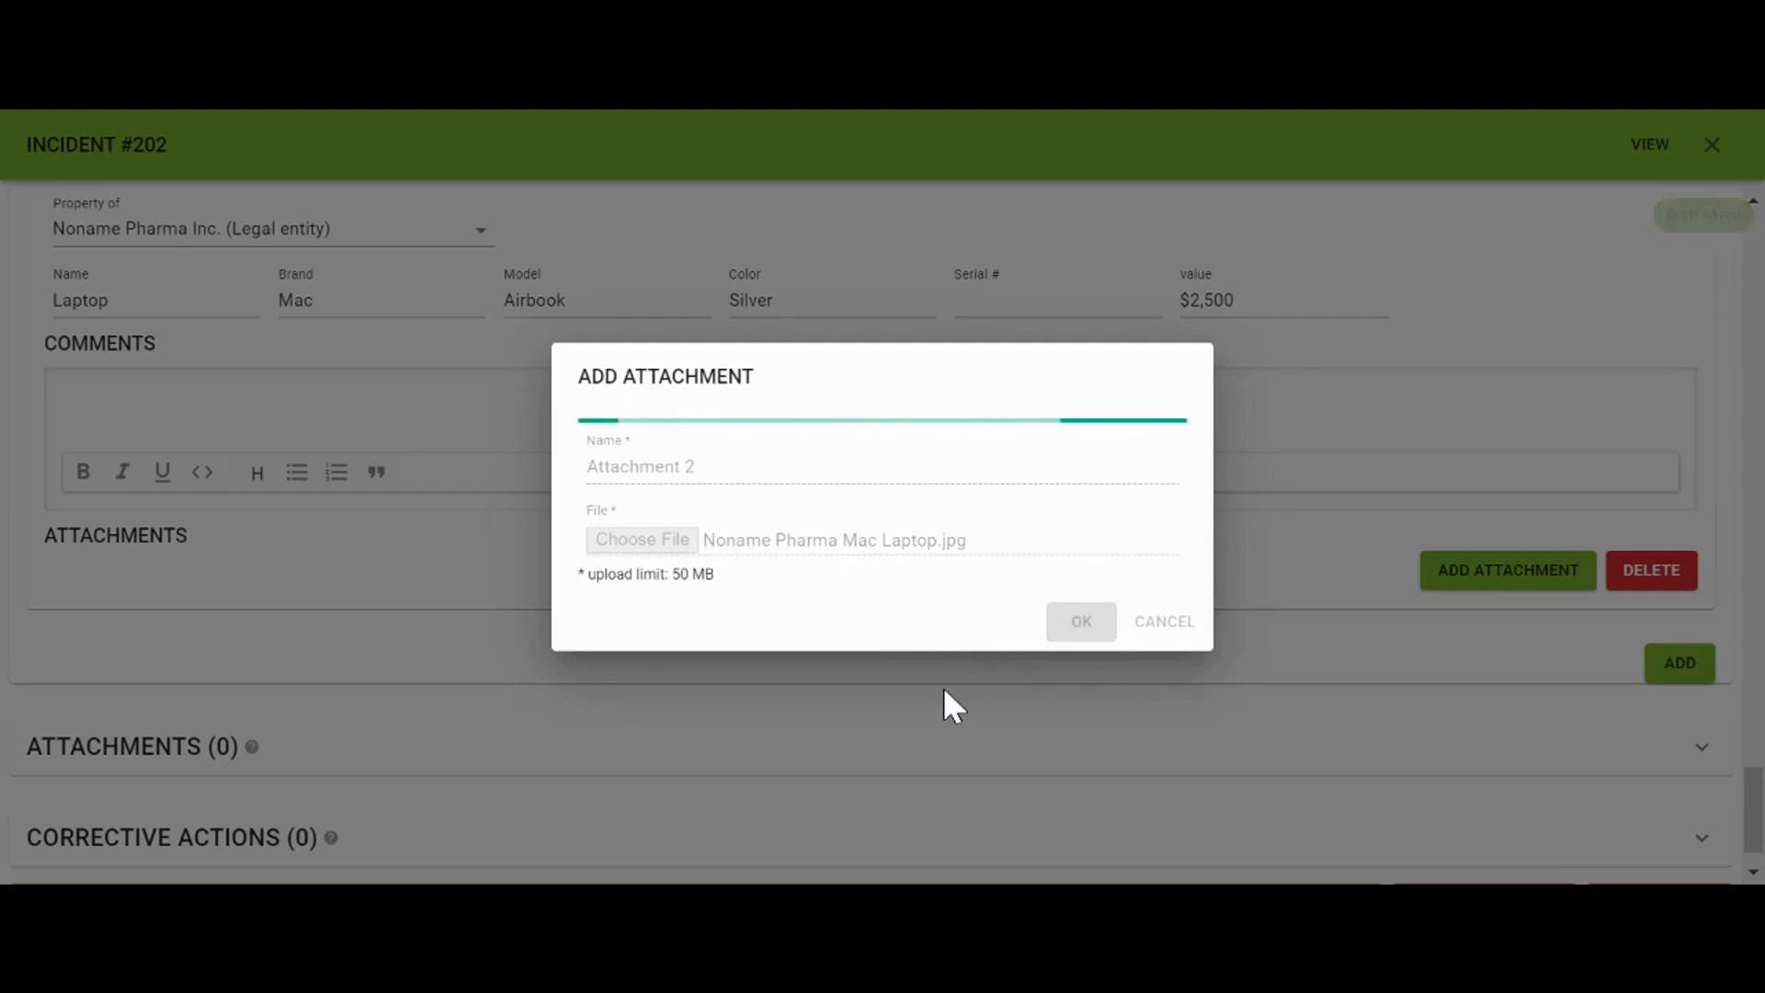
{"action": "scroll", "coordinate": [945, 690], "scroll_direction": "down", "scroll_amount": 3}
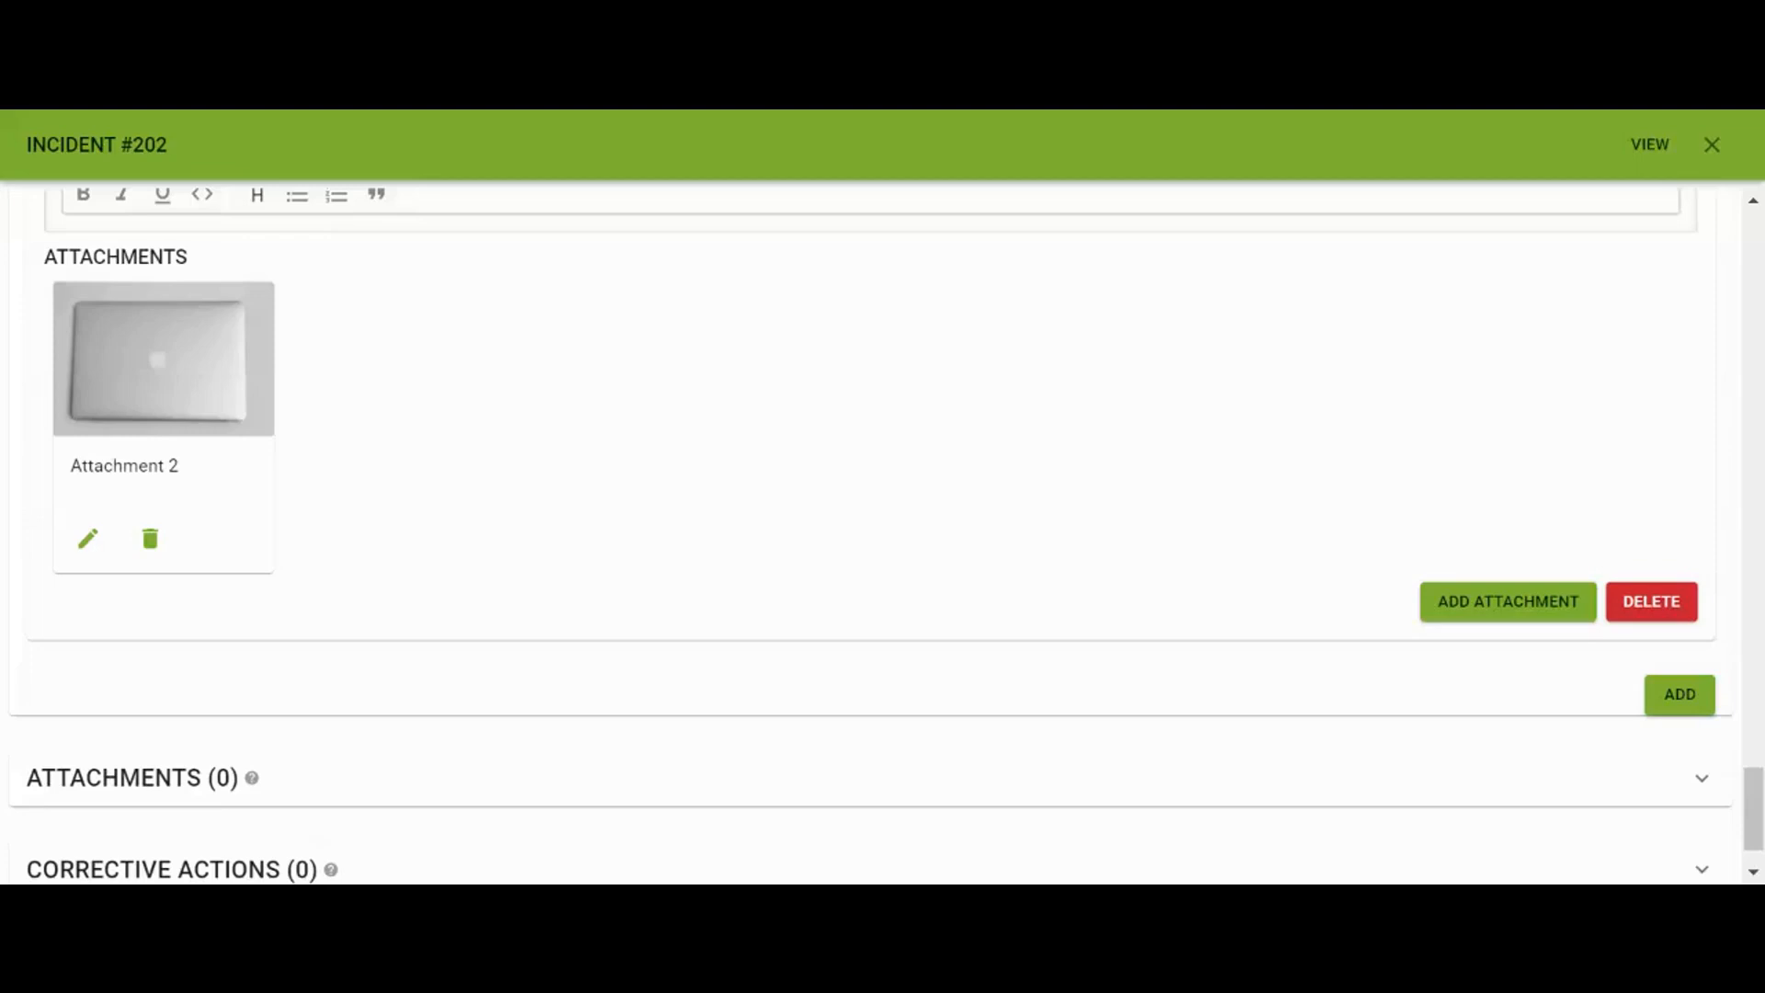
{"action": "left_click", "coordinate": [515, 791]}
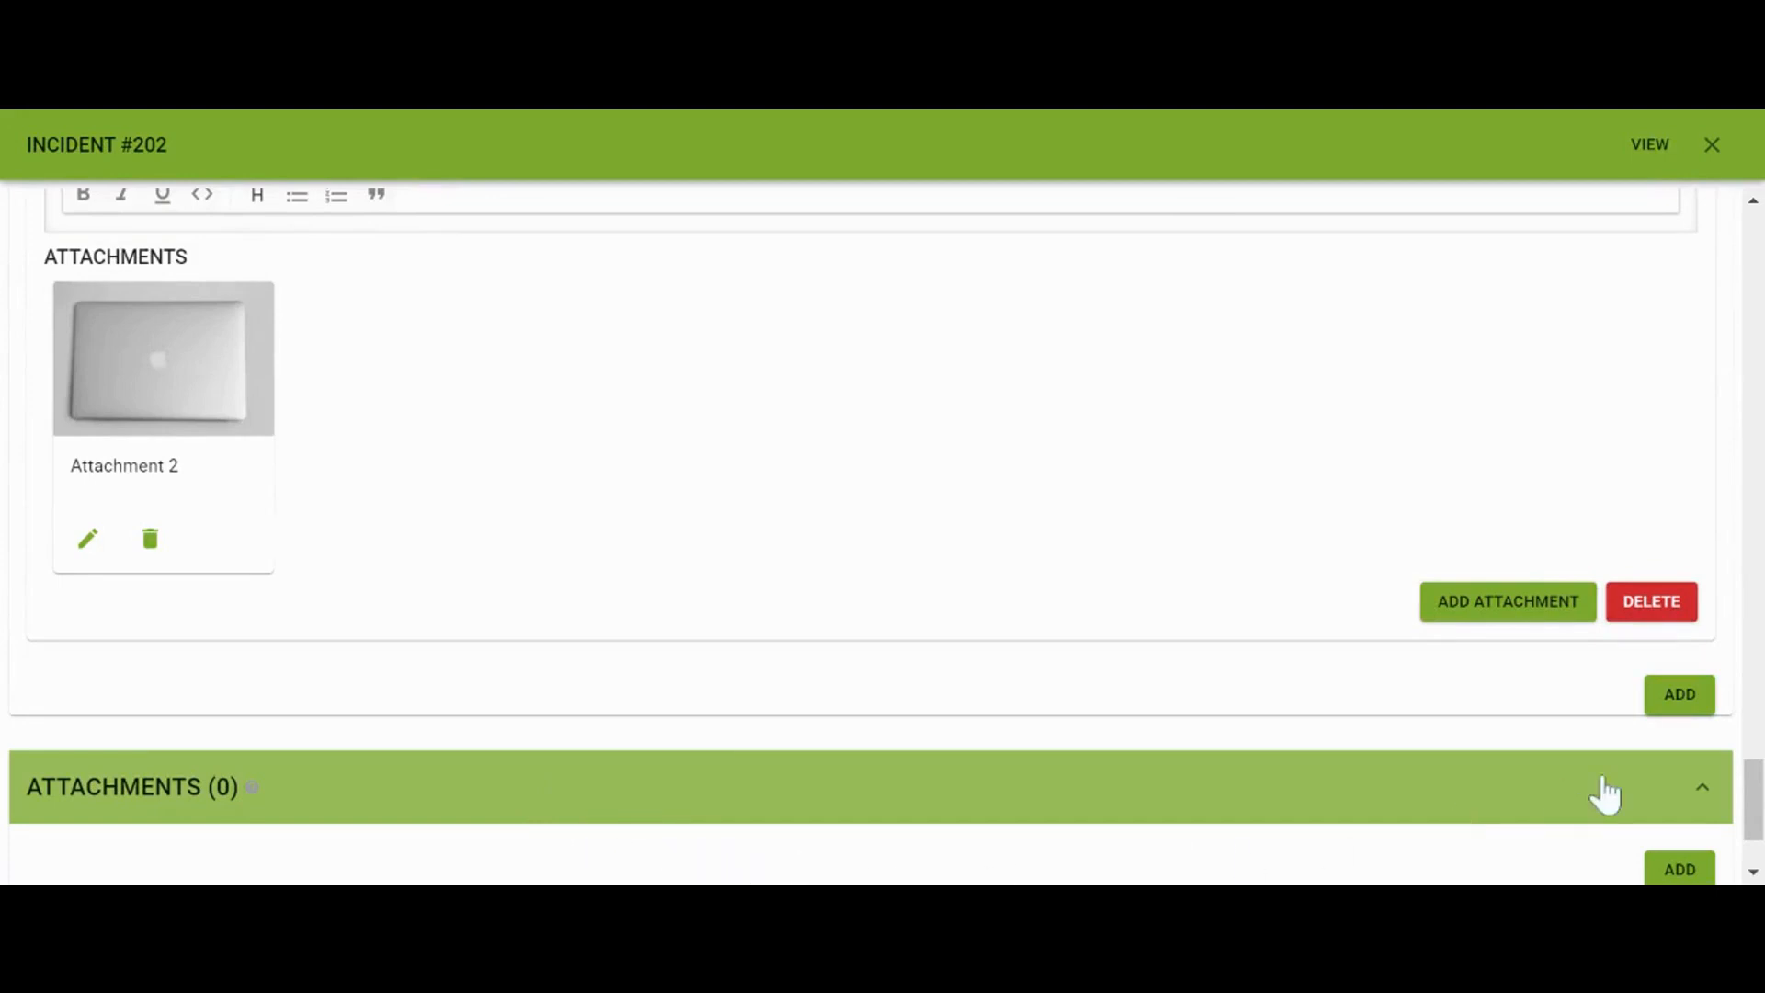
Attach the statement .docx document to the incident as Attachment 3
{"action": "scroll", "coordinate": [1668, 736], "scroll_direction": "down", "scroll_amount": 2}
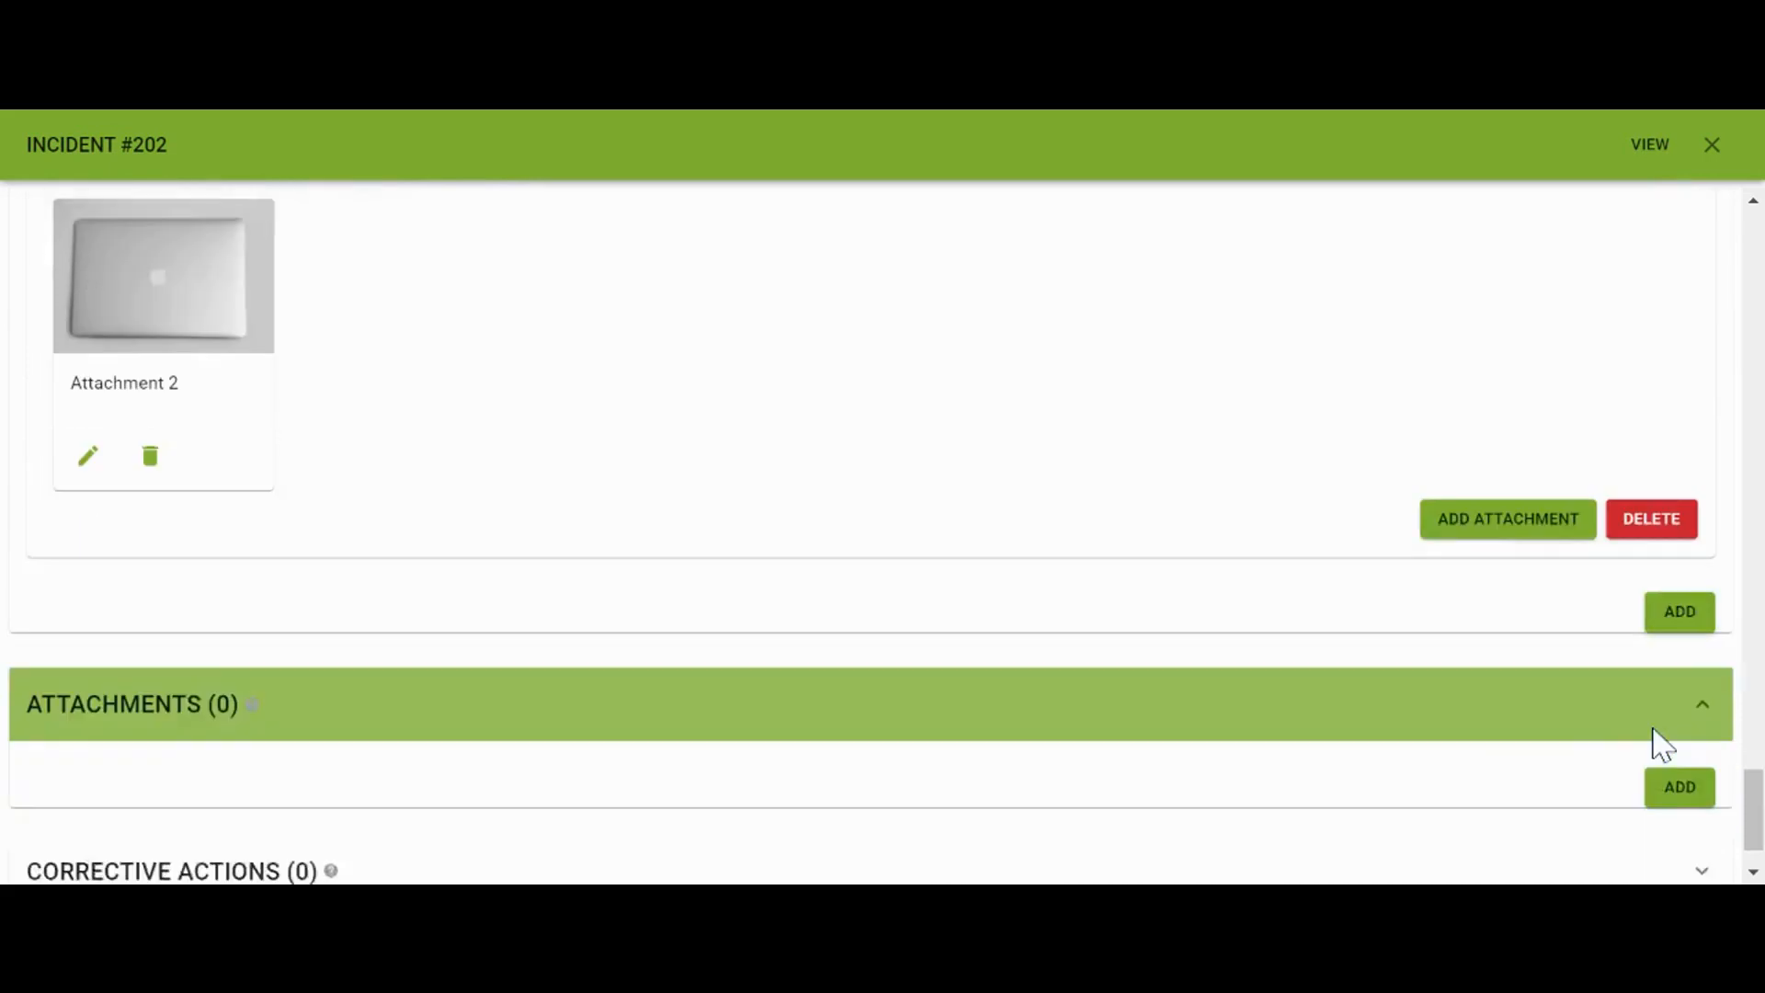
{"action": "left_click", "coordinate": [1674, 729]}
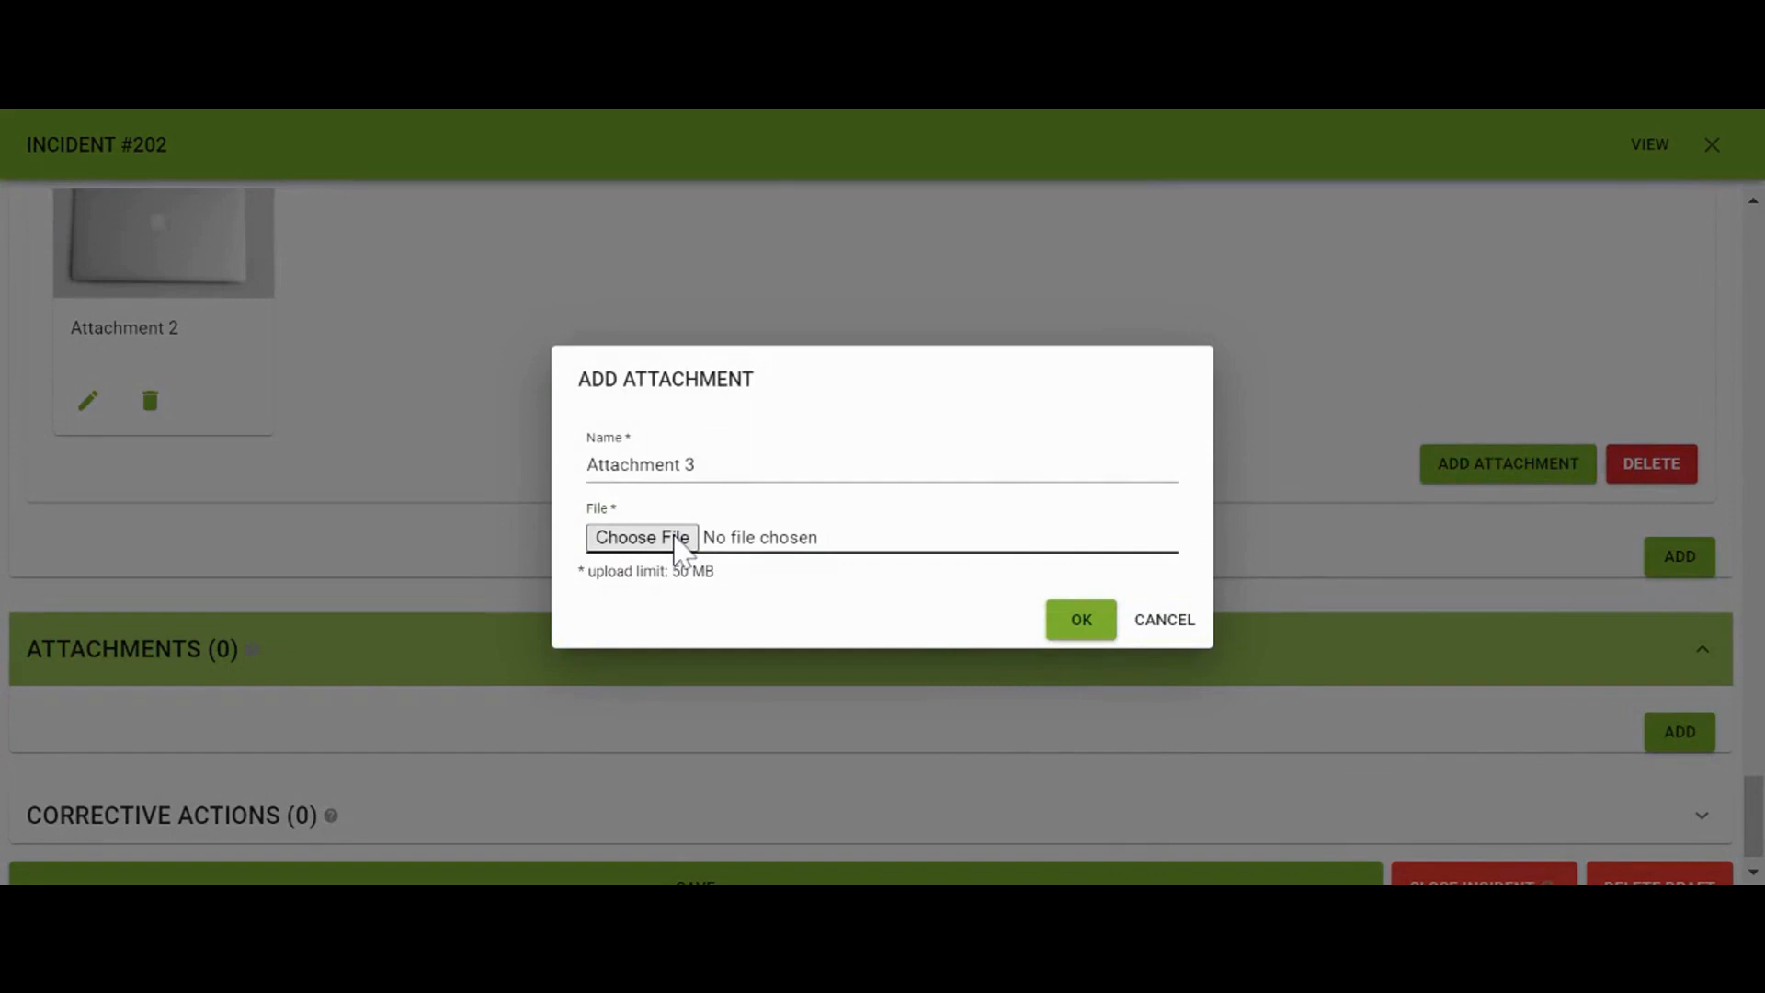
{"action": "left_click", "coordinate": [678, 539]}
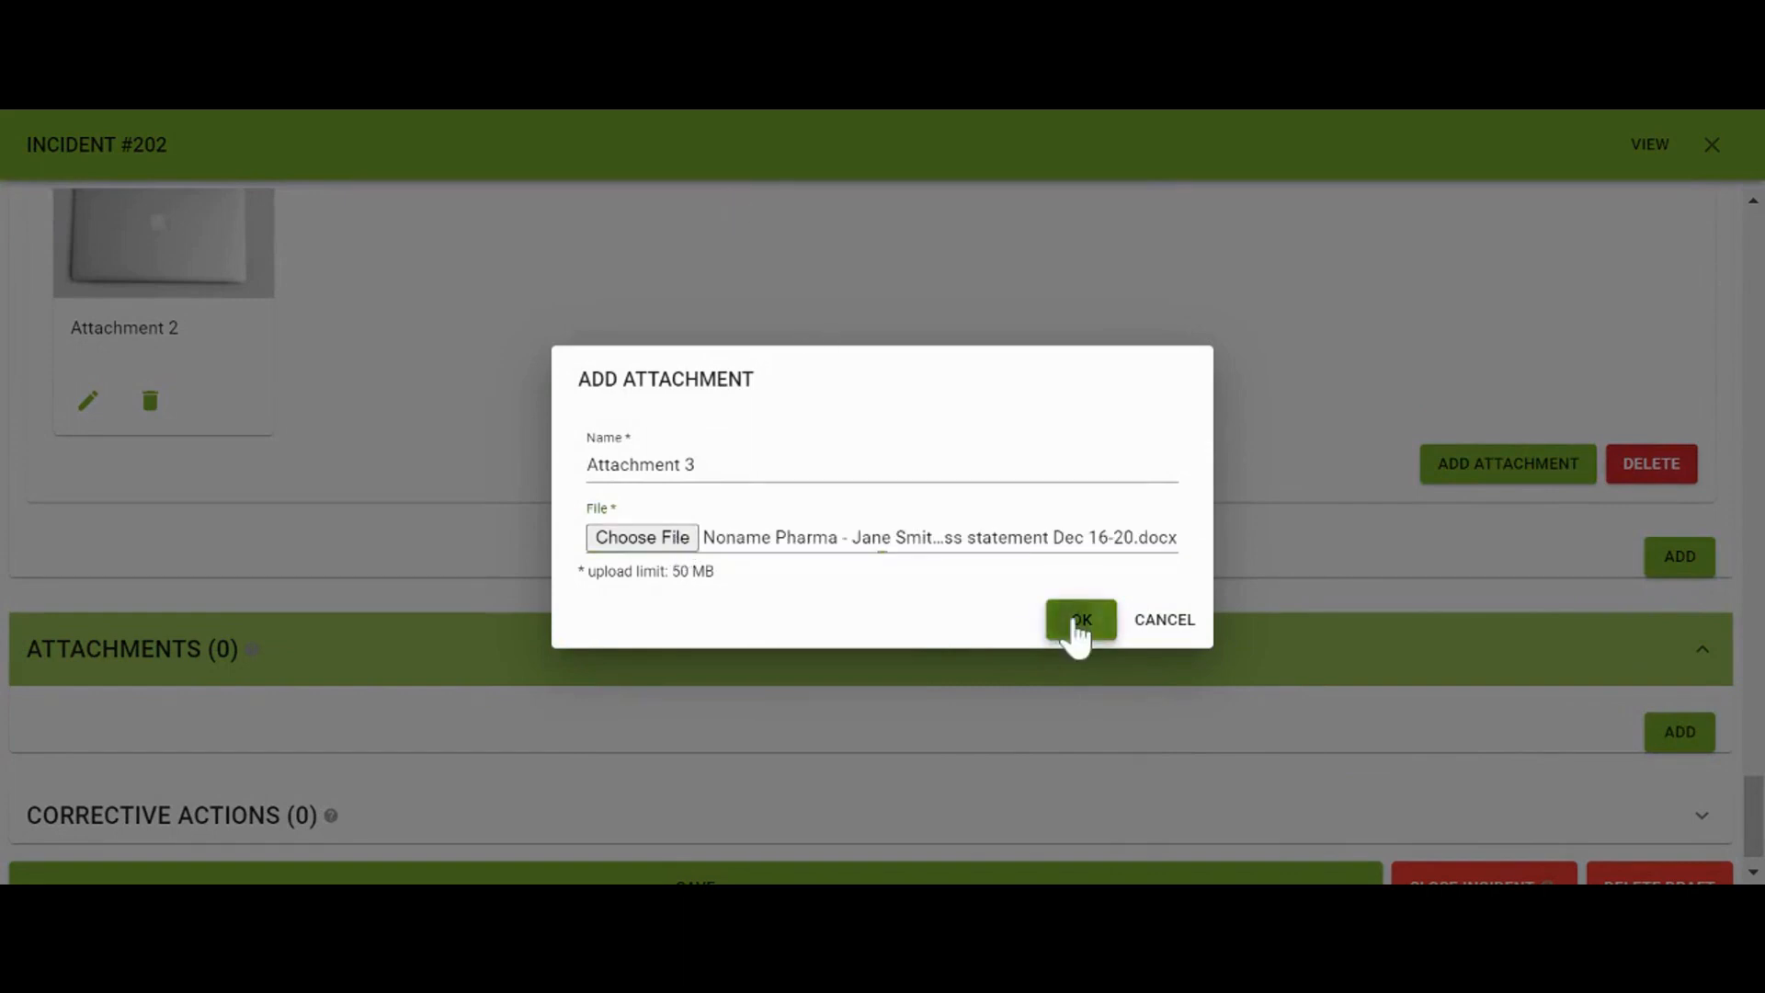
{"action": "left_click", "coordinate": [1081, 622]}
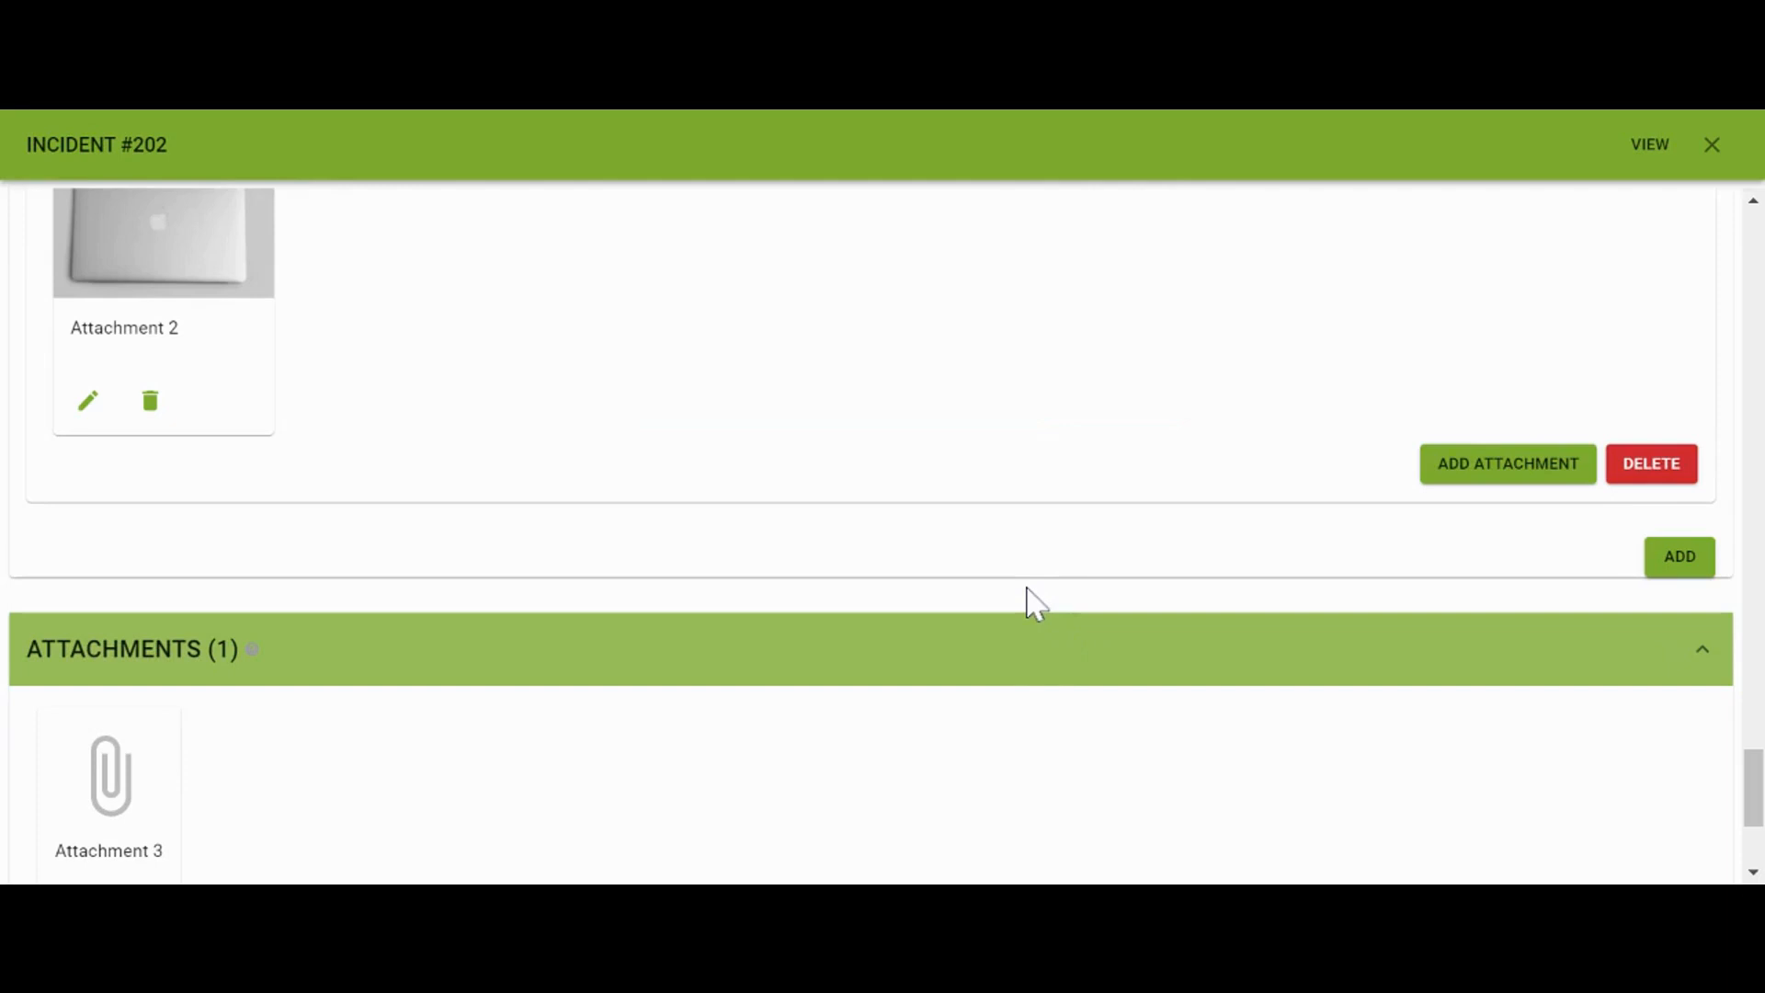
Add a new corrective action entry at the bottom of the form
{"action": "scroll", "coordinate": [1016, 603], "scroll_direction": "down", "scroll_amount": 2}
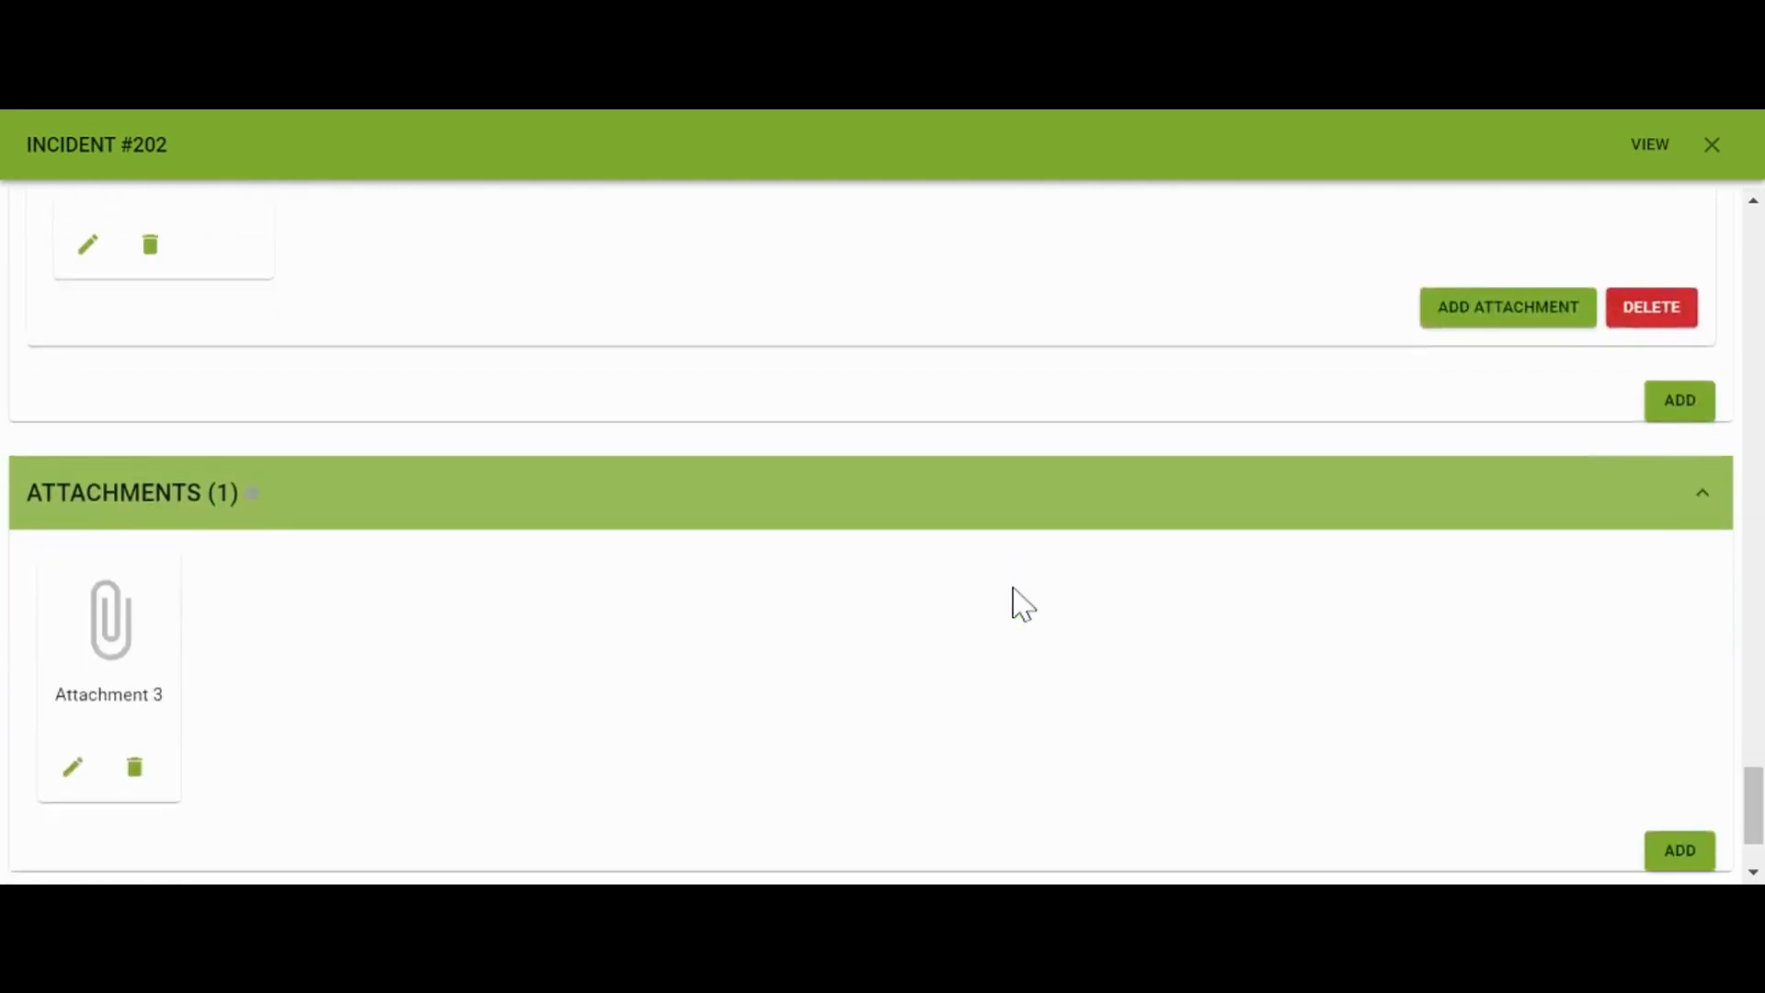
{"action": "scroll", "coordinate": [1020, 604], "scroll_direction": "down", "scroll_amount": 2}
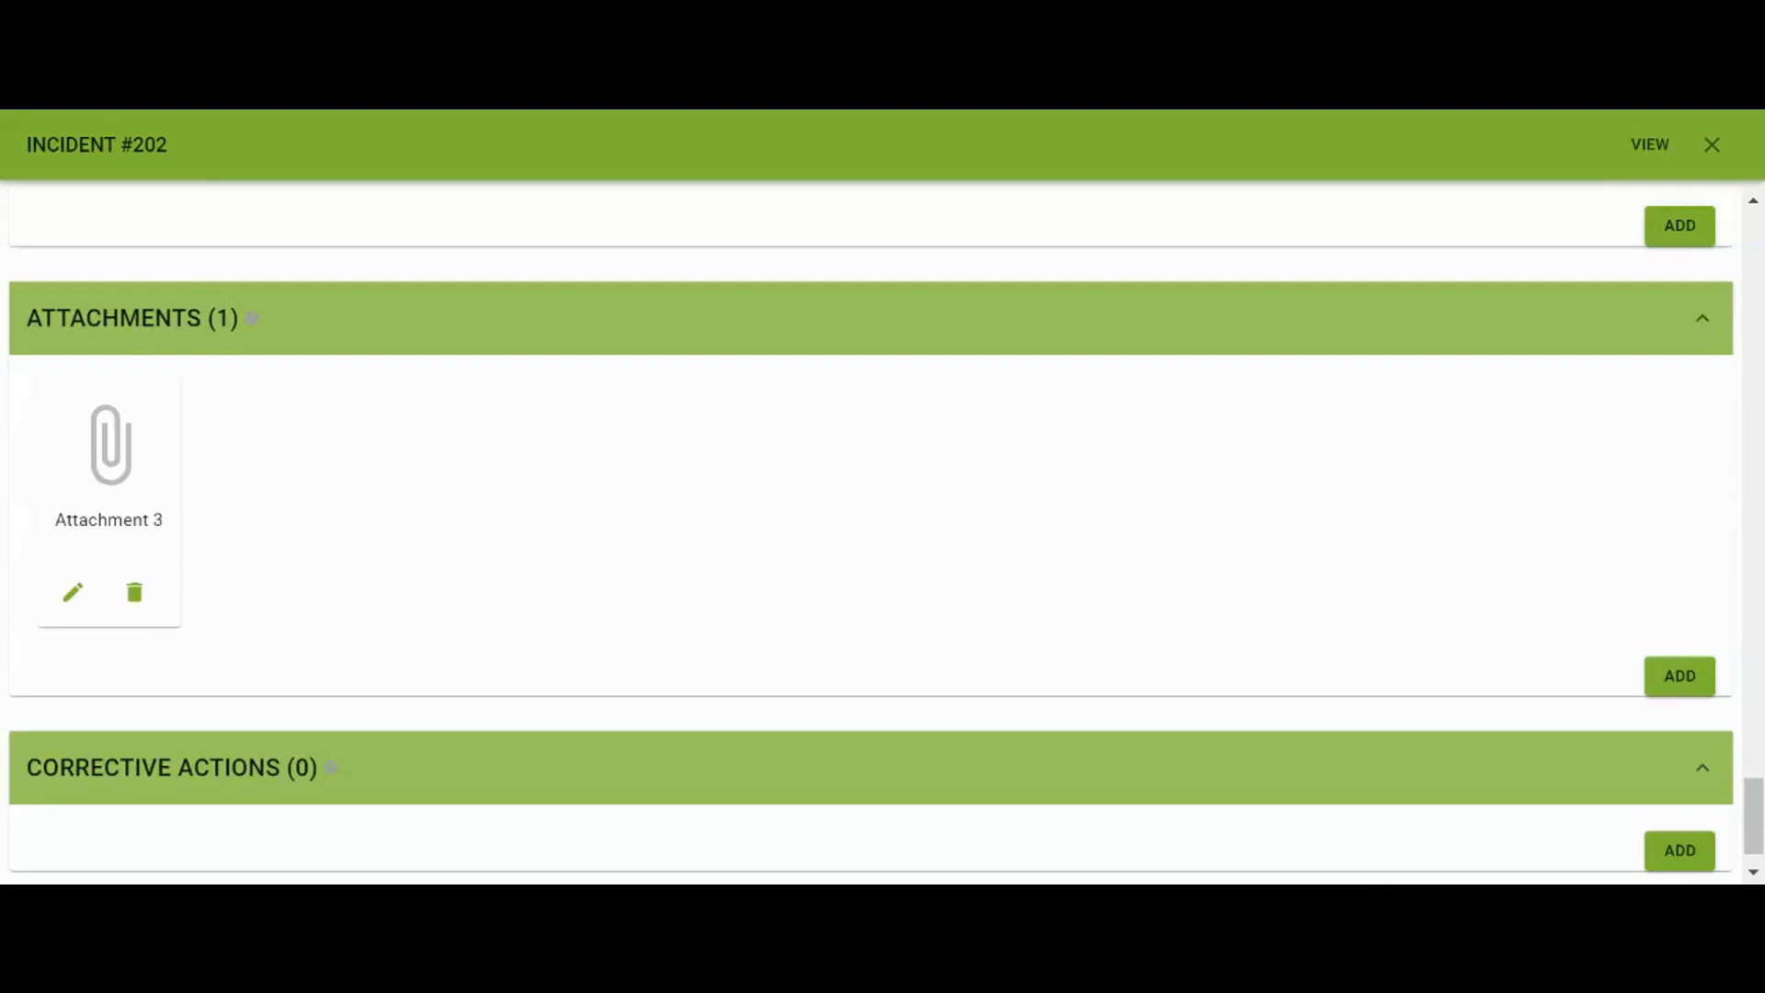
{"action": "scroll", "coordinate": [931, 818], "scroll_direction": "down", "scroll_amount": 1}
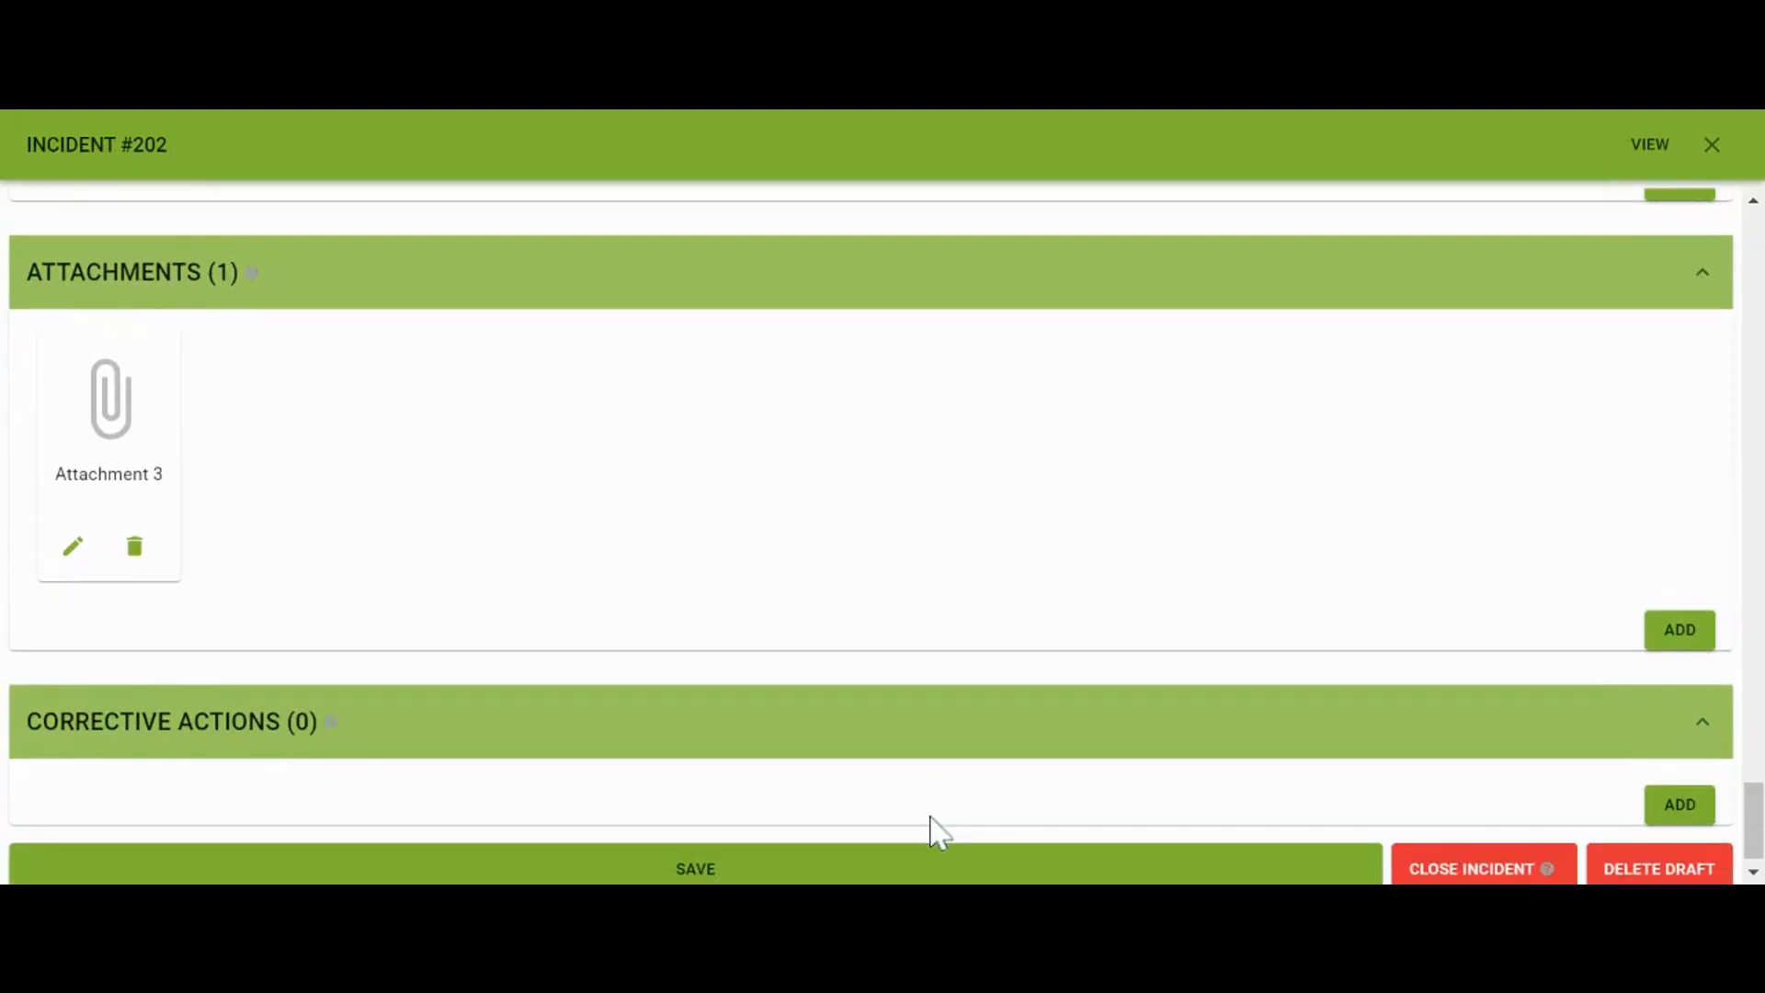
{"action": "scroll", "coordinate": [931, 818], "scroll_direction": "down", "scroll_amount": 1}
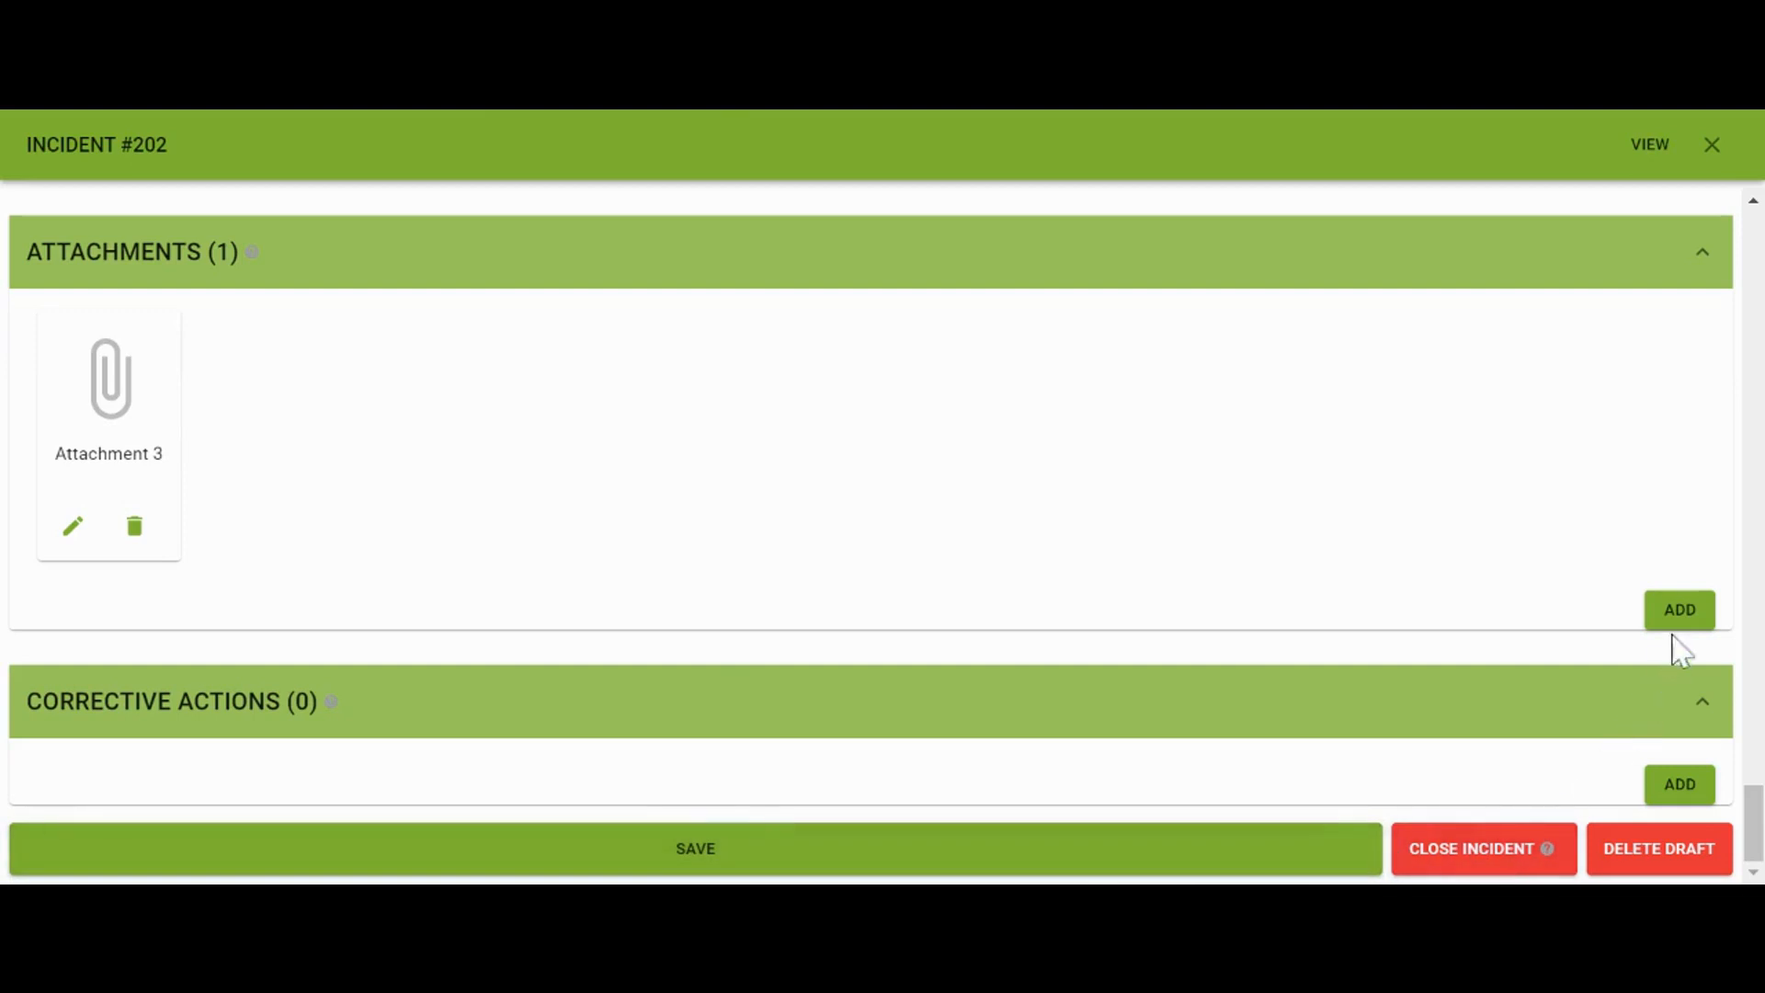
{"action": "left_click", "coordinate": [1679, 786]}
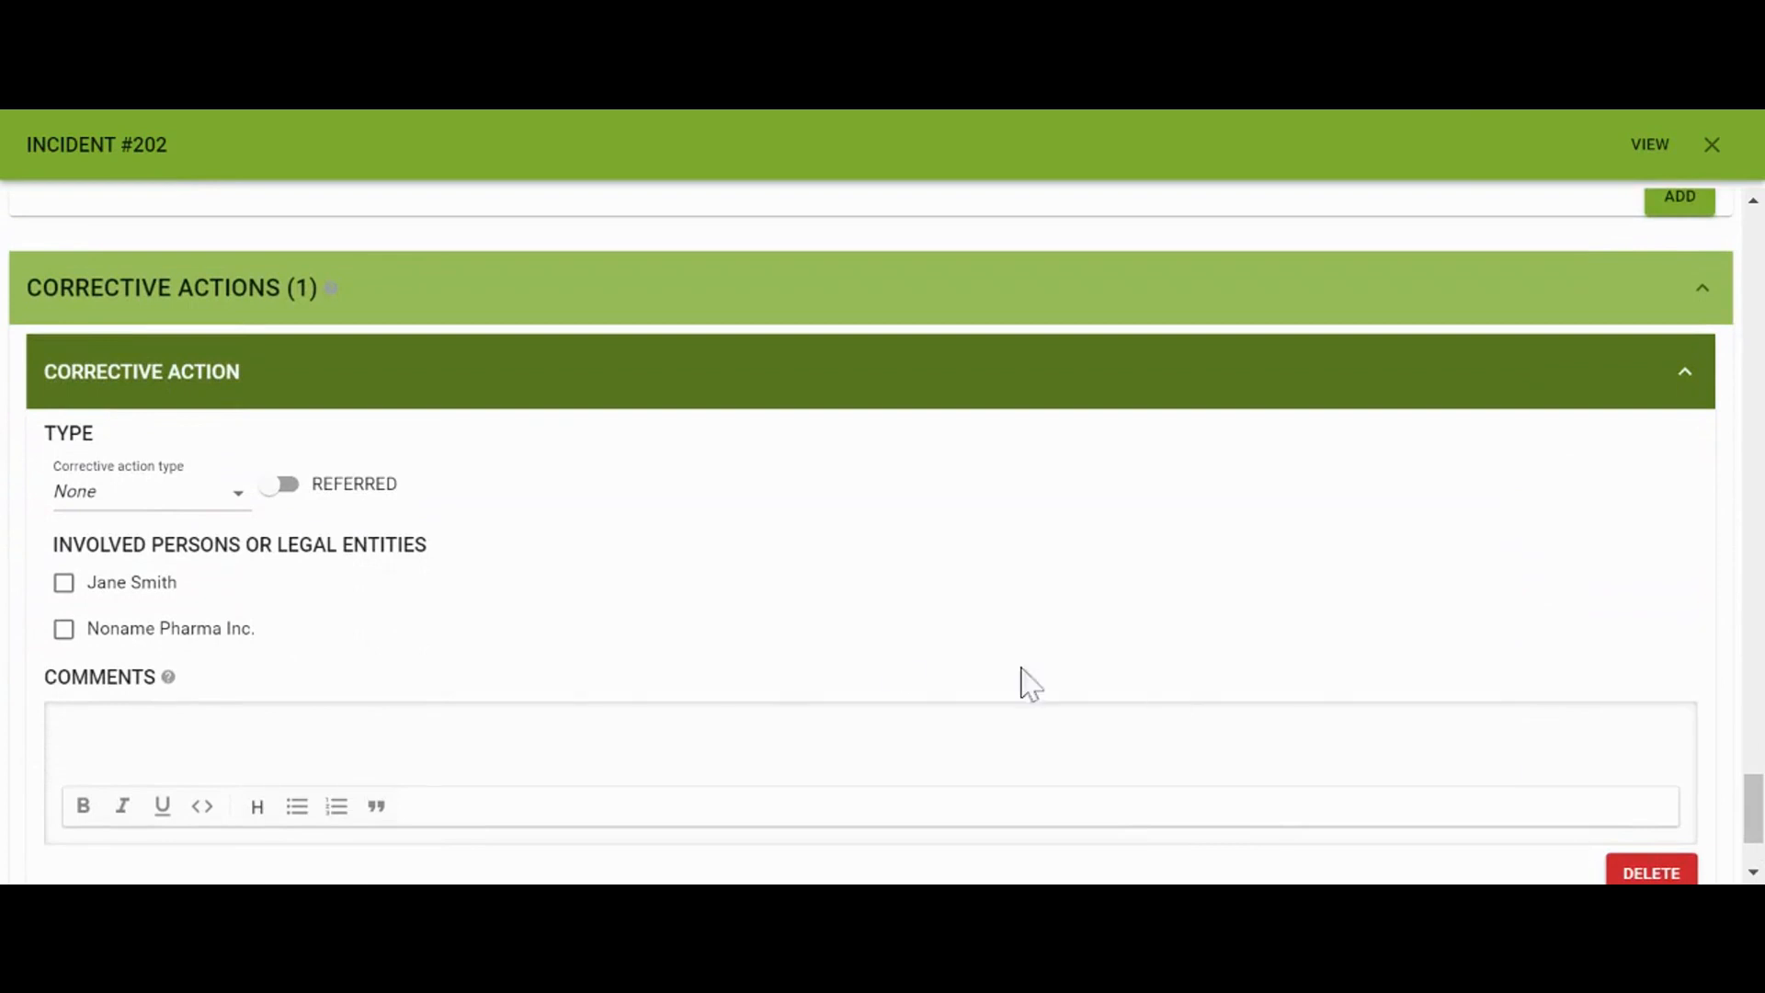
Set the corrective action type to Policy Change and mark it as referred
{"action": "left_click", "coordinate": [233, 501]}
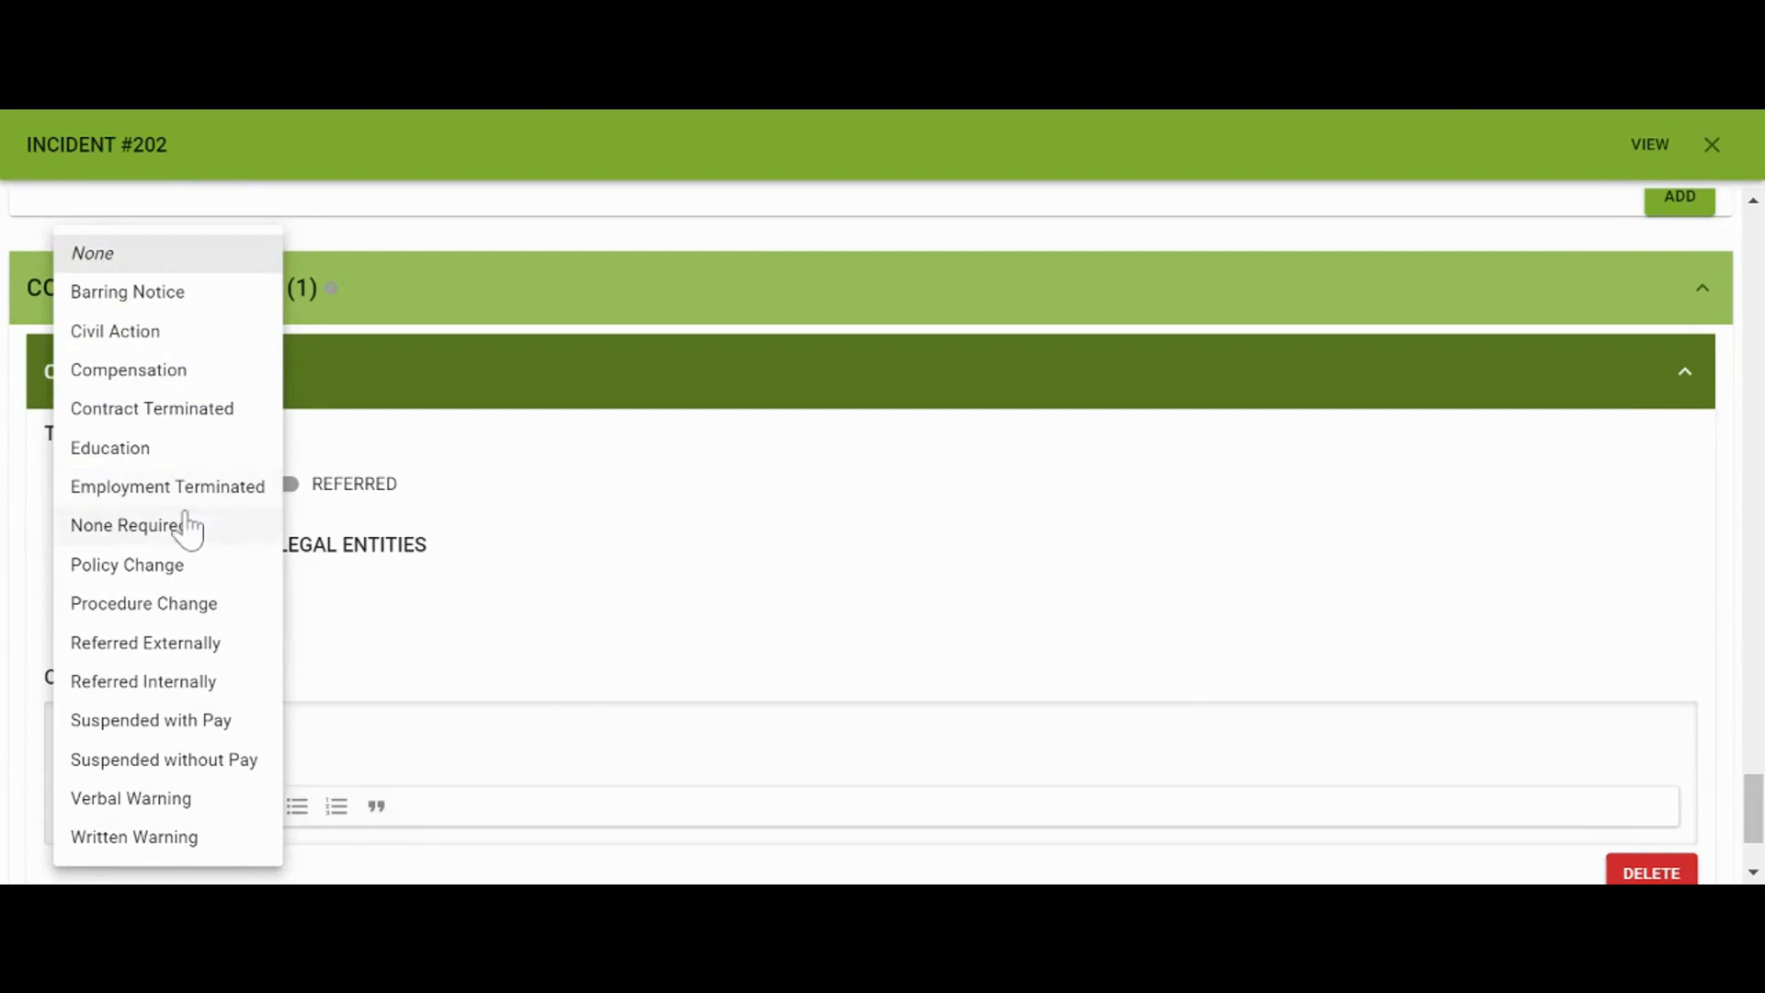
{"action": "left_click", "coordinate": [158, 576]}
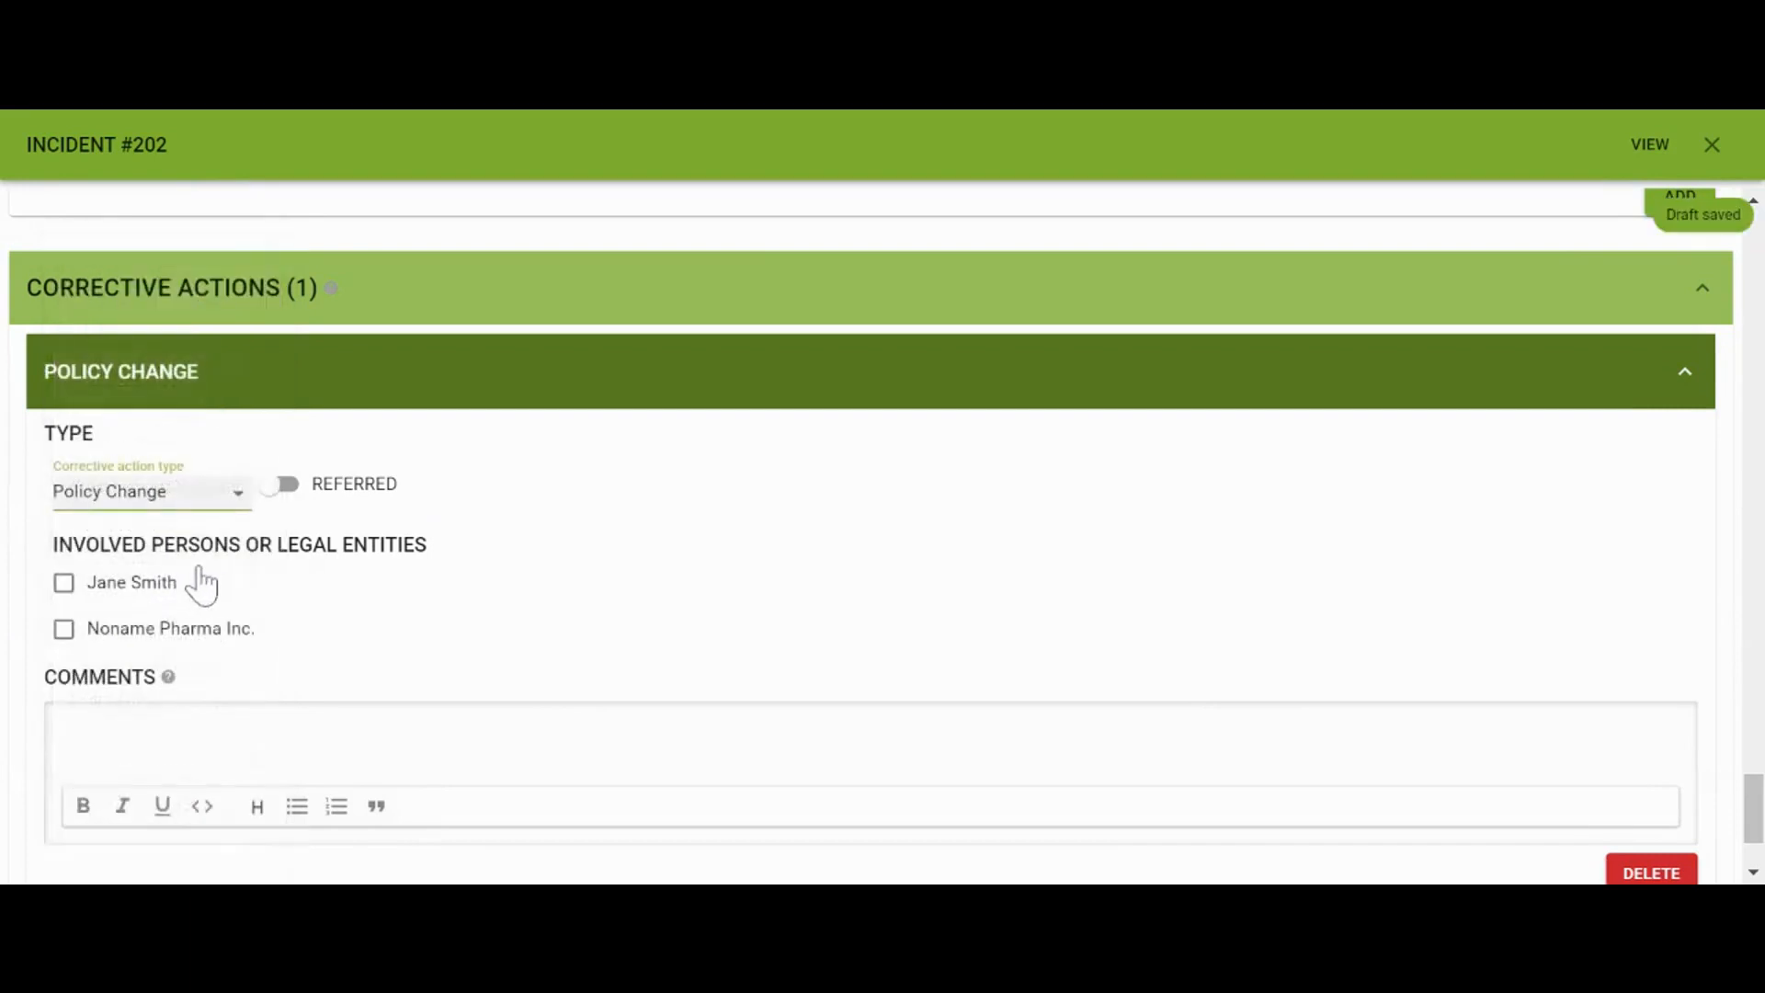
{"action": "left_click", "coordinate": [285, 490]}
{"action": "scroll", "coordinate": [336, 540], "scroll_direction": "down", "scroll_amount": 1}
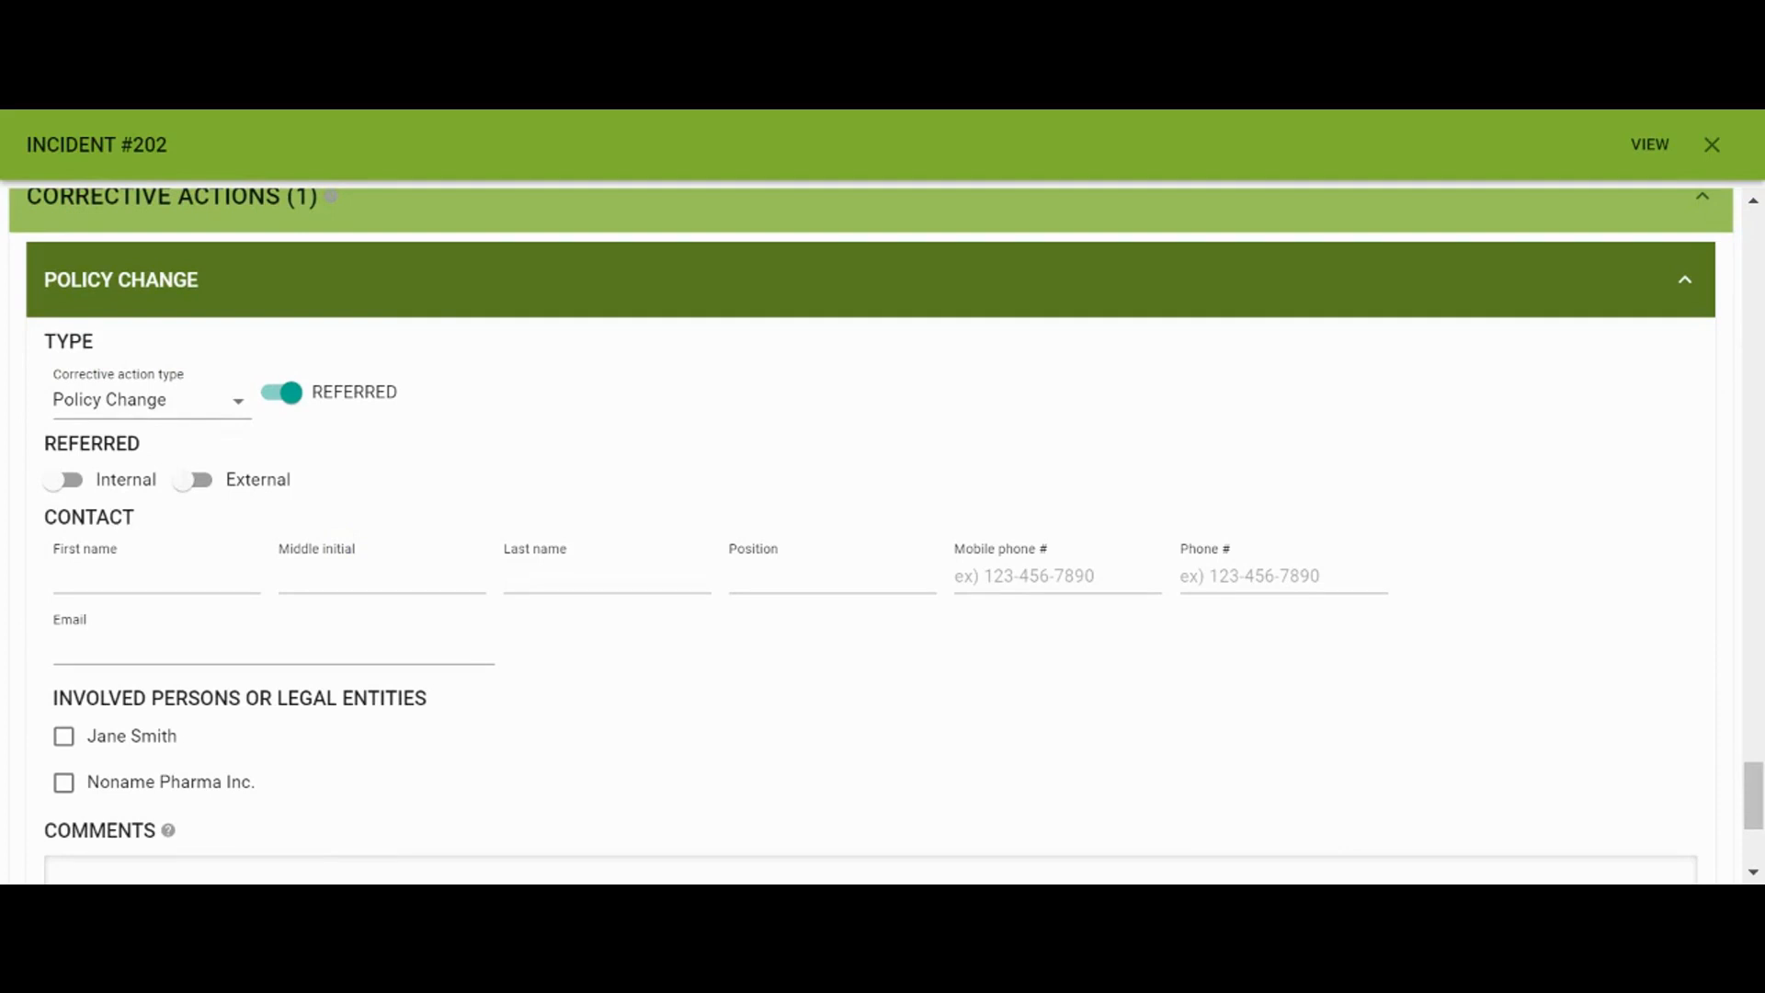
Refer the Policy Change internally to the Administration department
{"action": "left_click", "coordinate": [83, 487]}
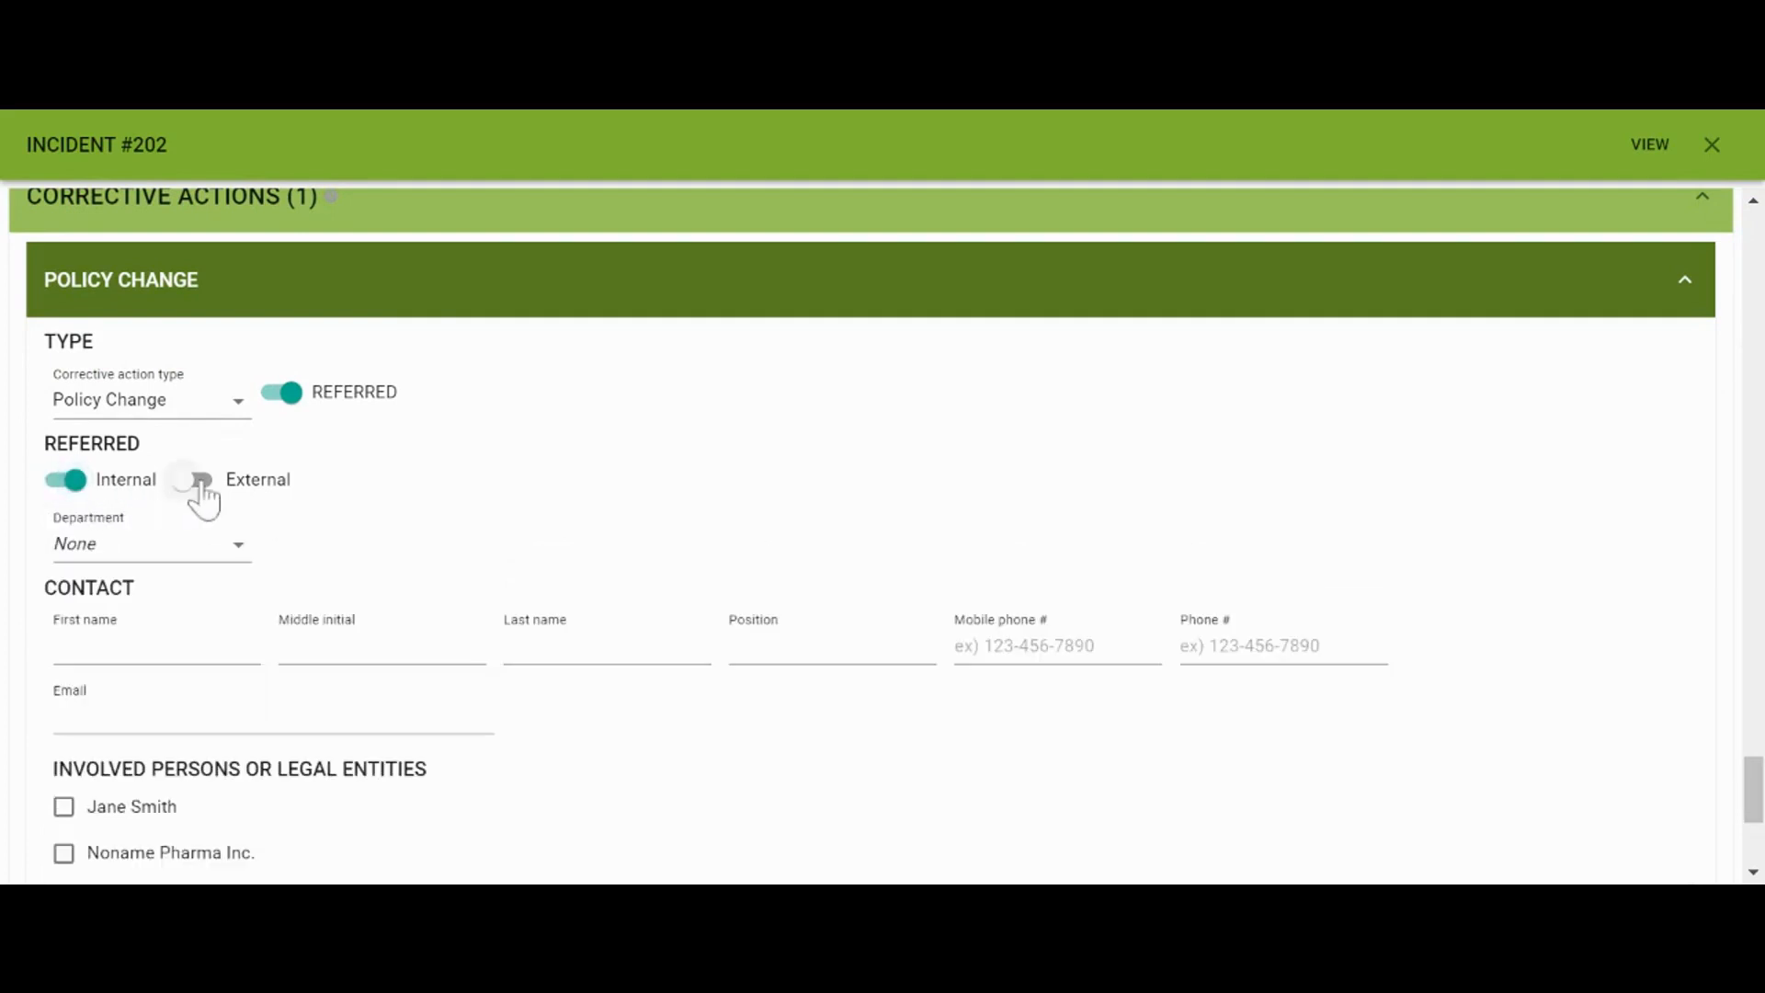
{"action": "left_click", "coordinate": [211, 497]}
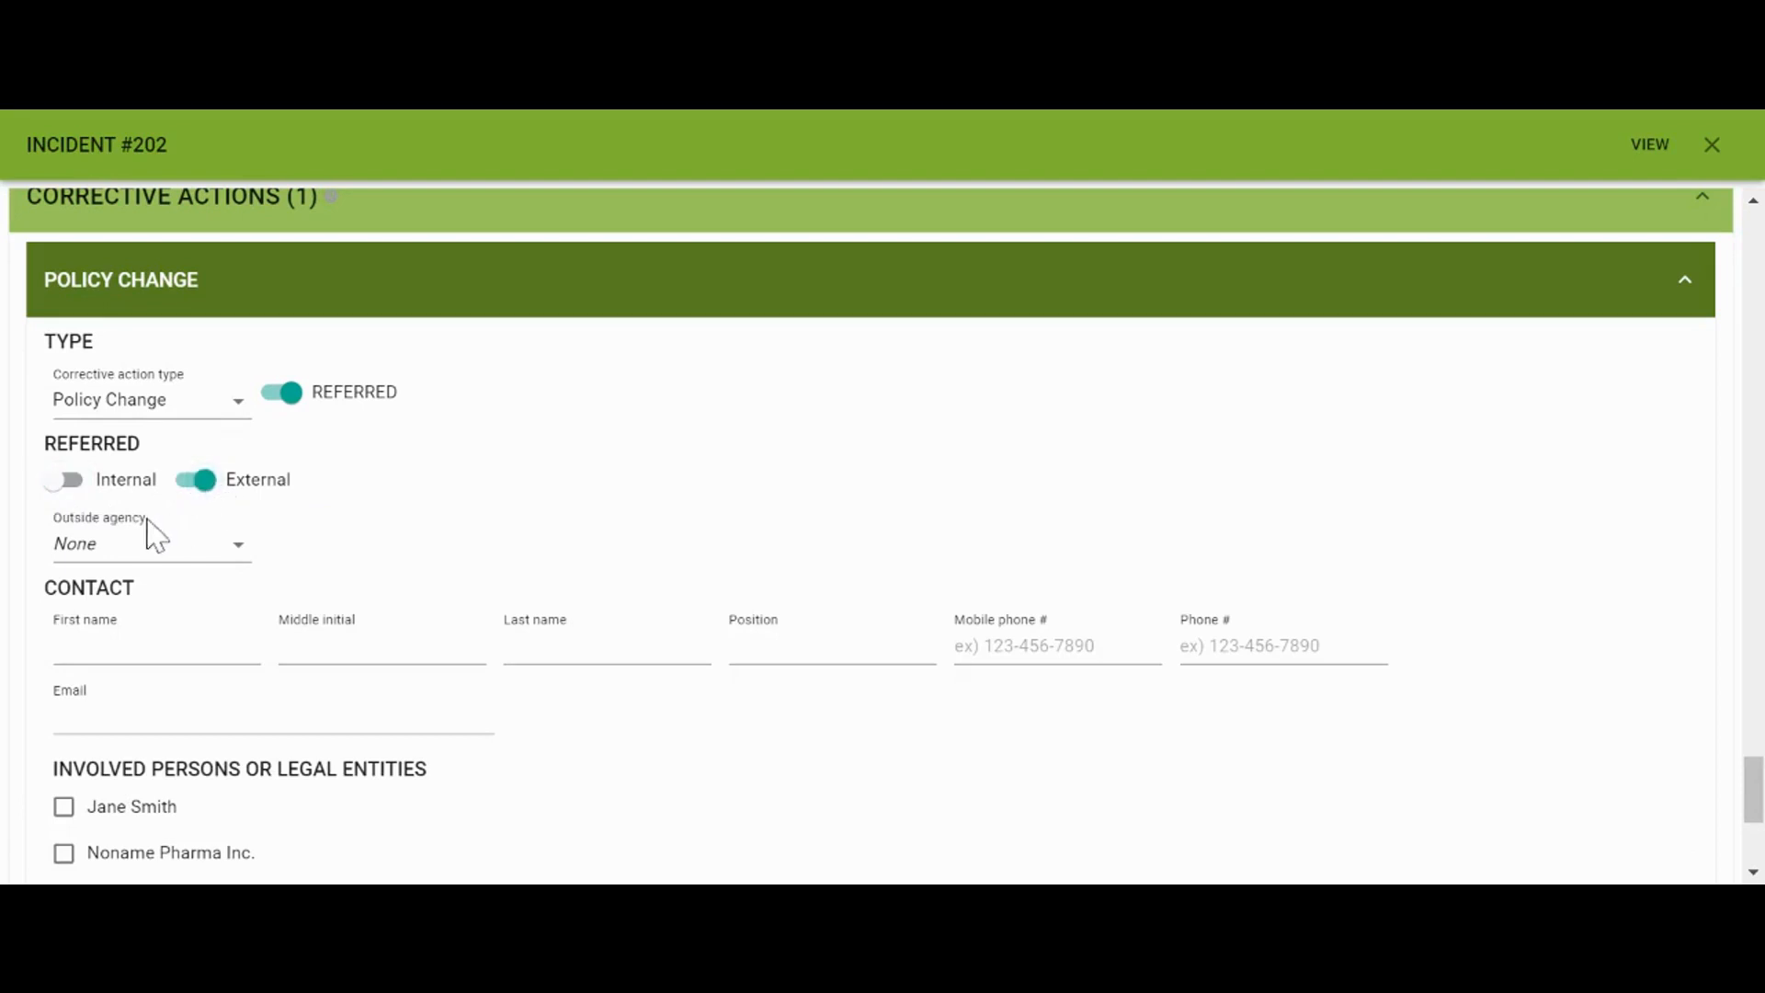
{"action": "left_click", "coordinate": [81, 503]}
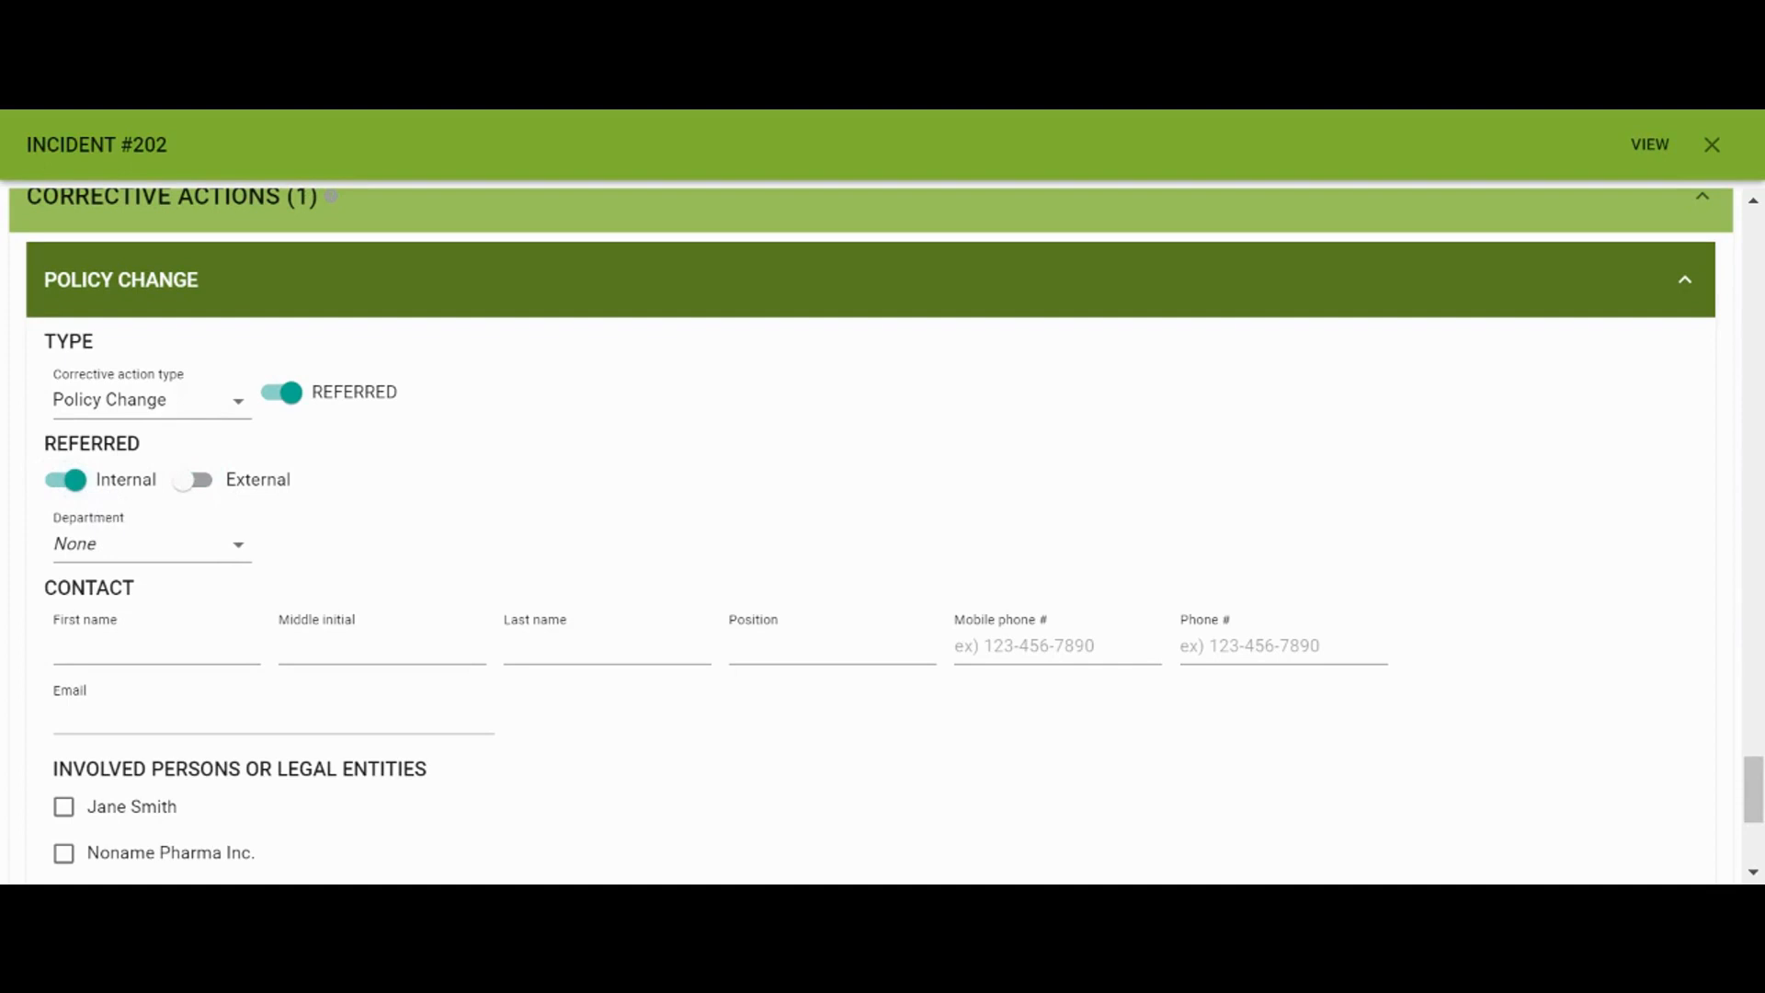
{"action": "left_click", "coordinate": [107, 546]}
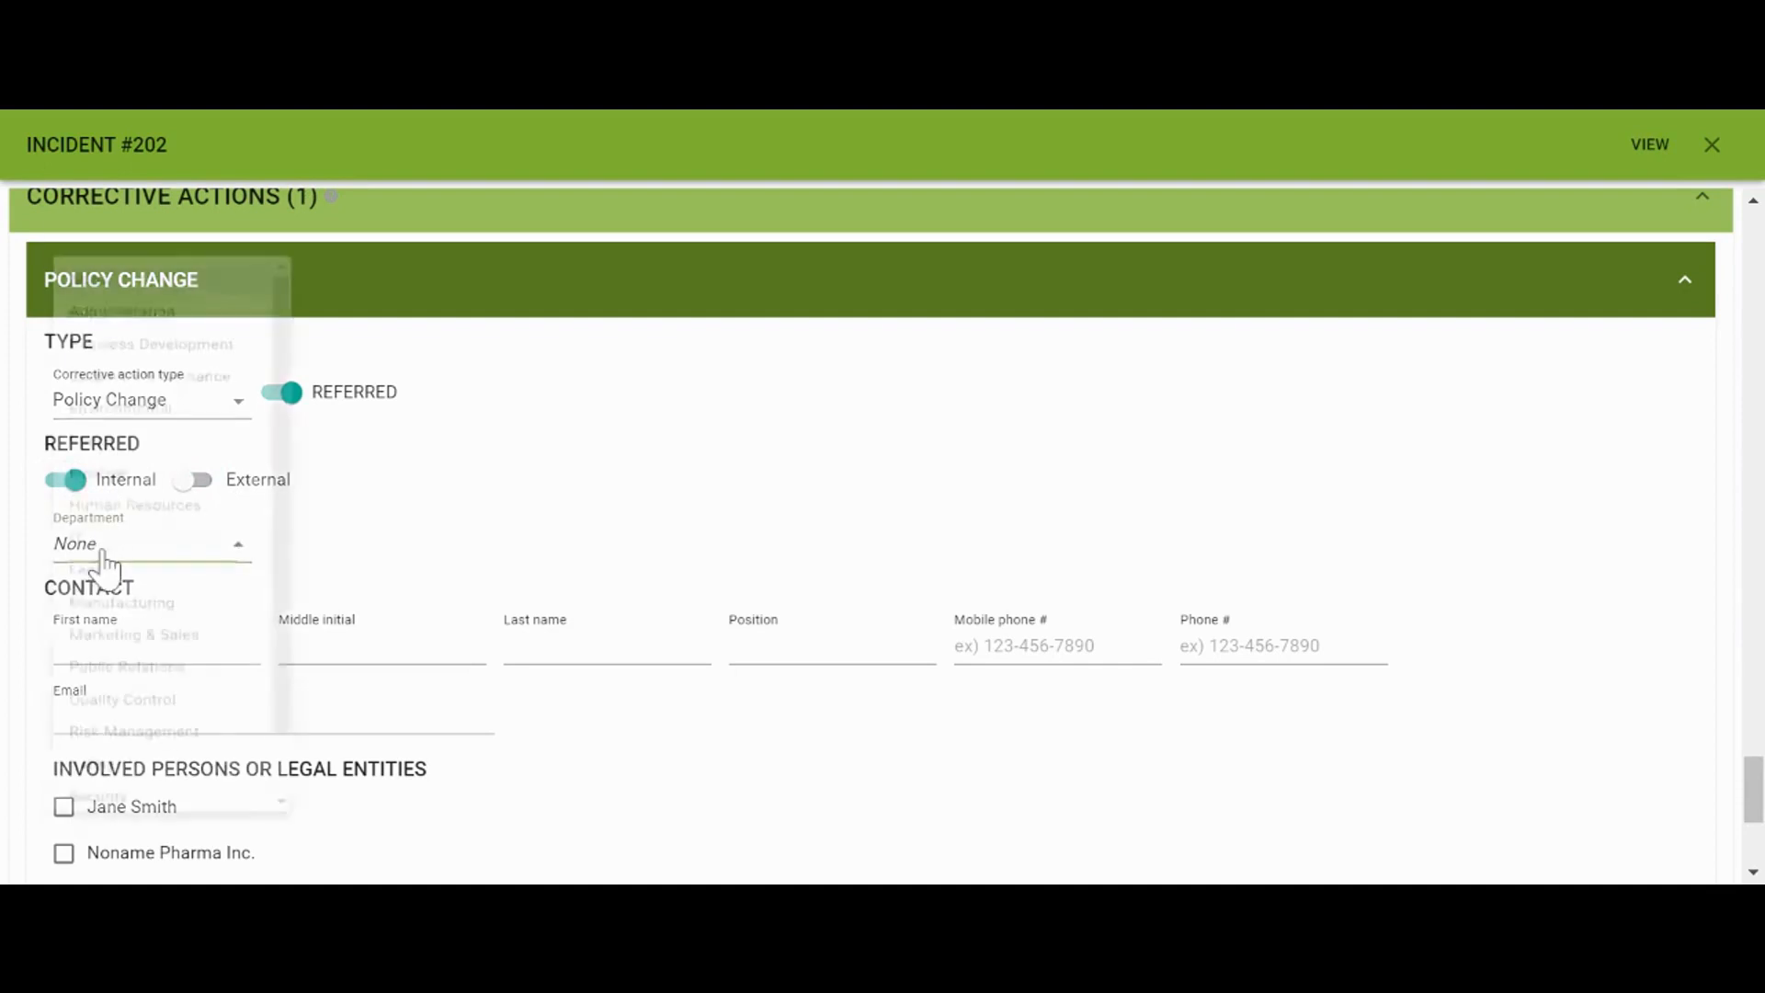
{"action": "left_click", "coordinate": [158, 264]}
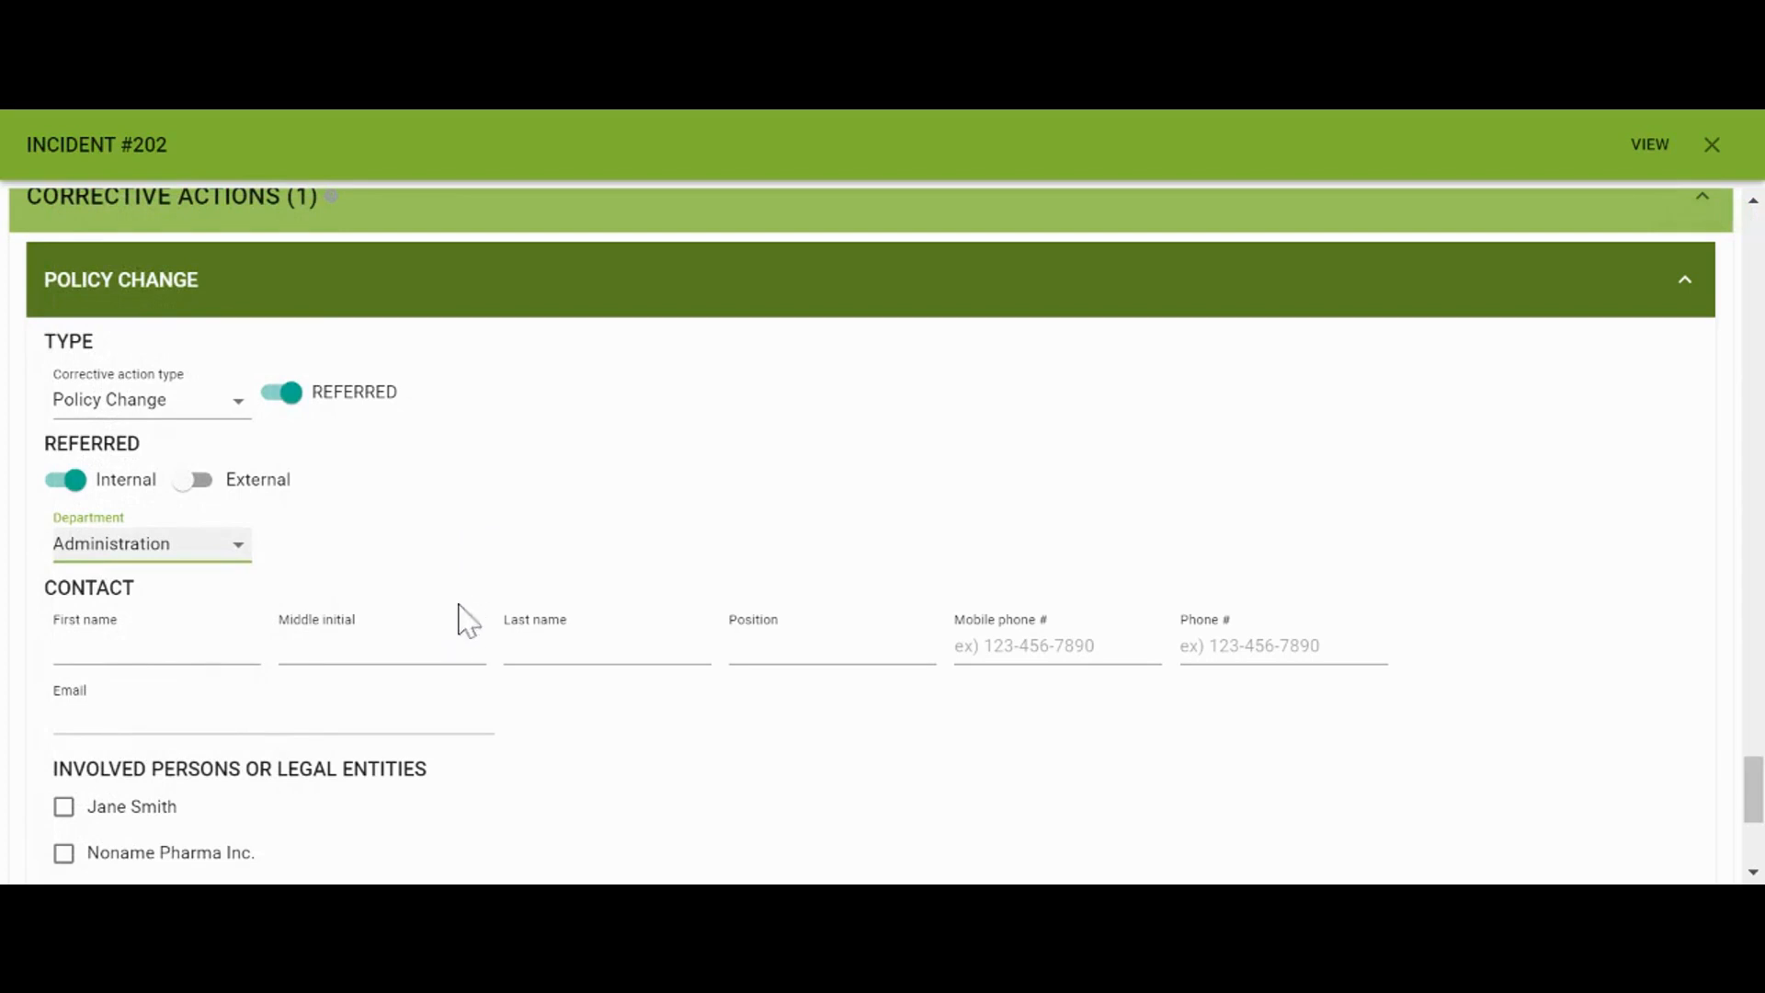
Fill in the contact's first name, last name, position Admin Manager and e-mail, then switch the referral to External
{"action": "left_click", "coordinate": [184, 648]}
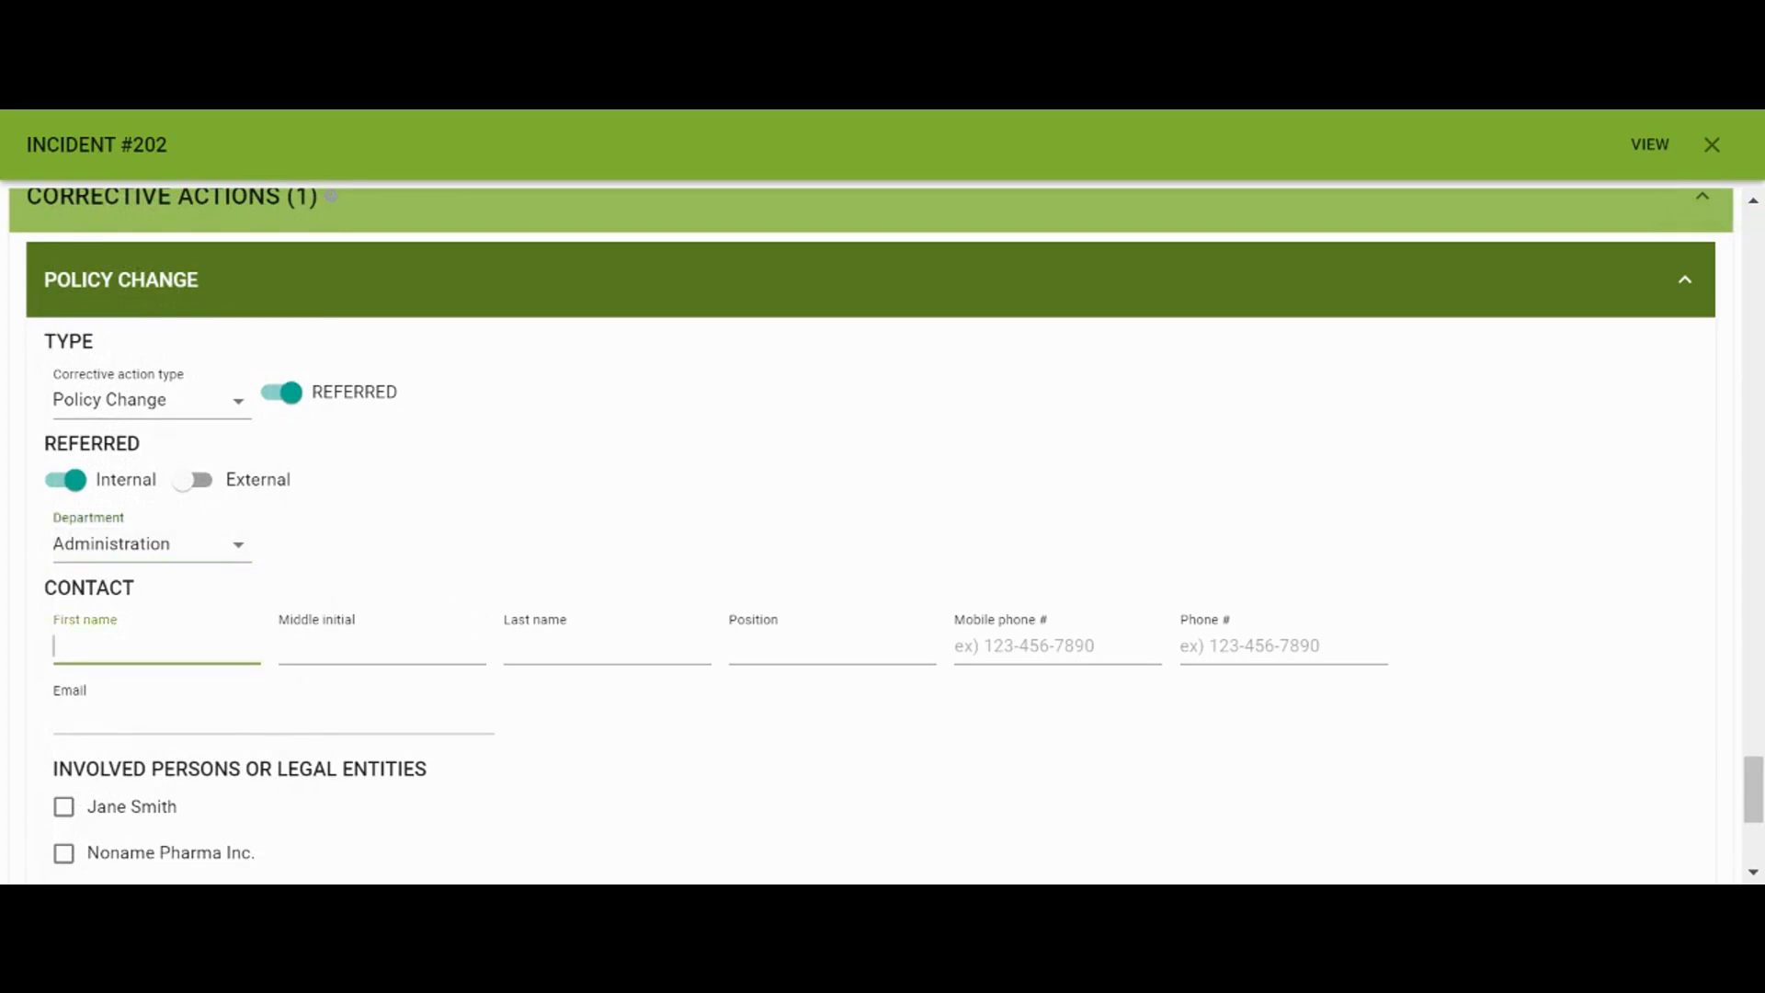
{"action": "left_click", "coordinate": [501, 641]}
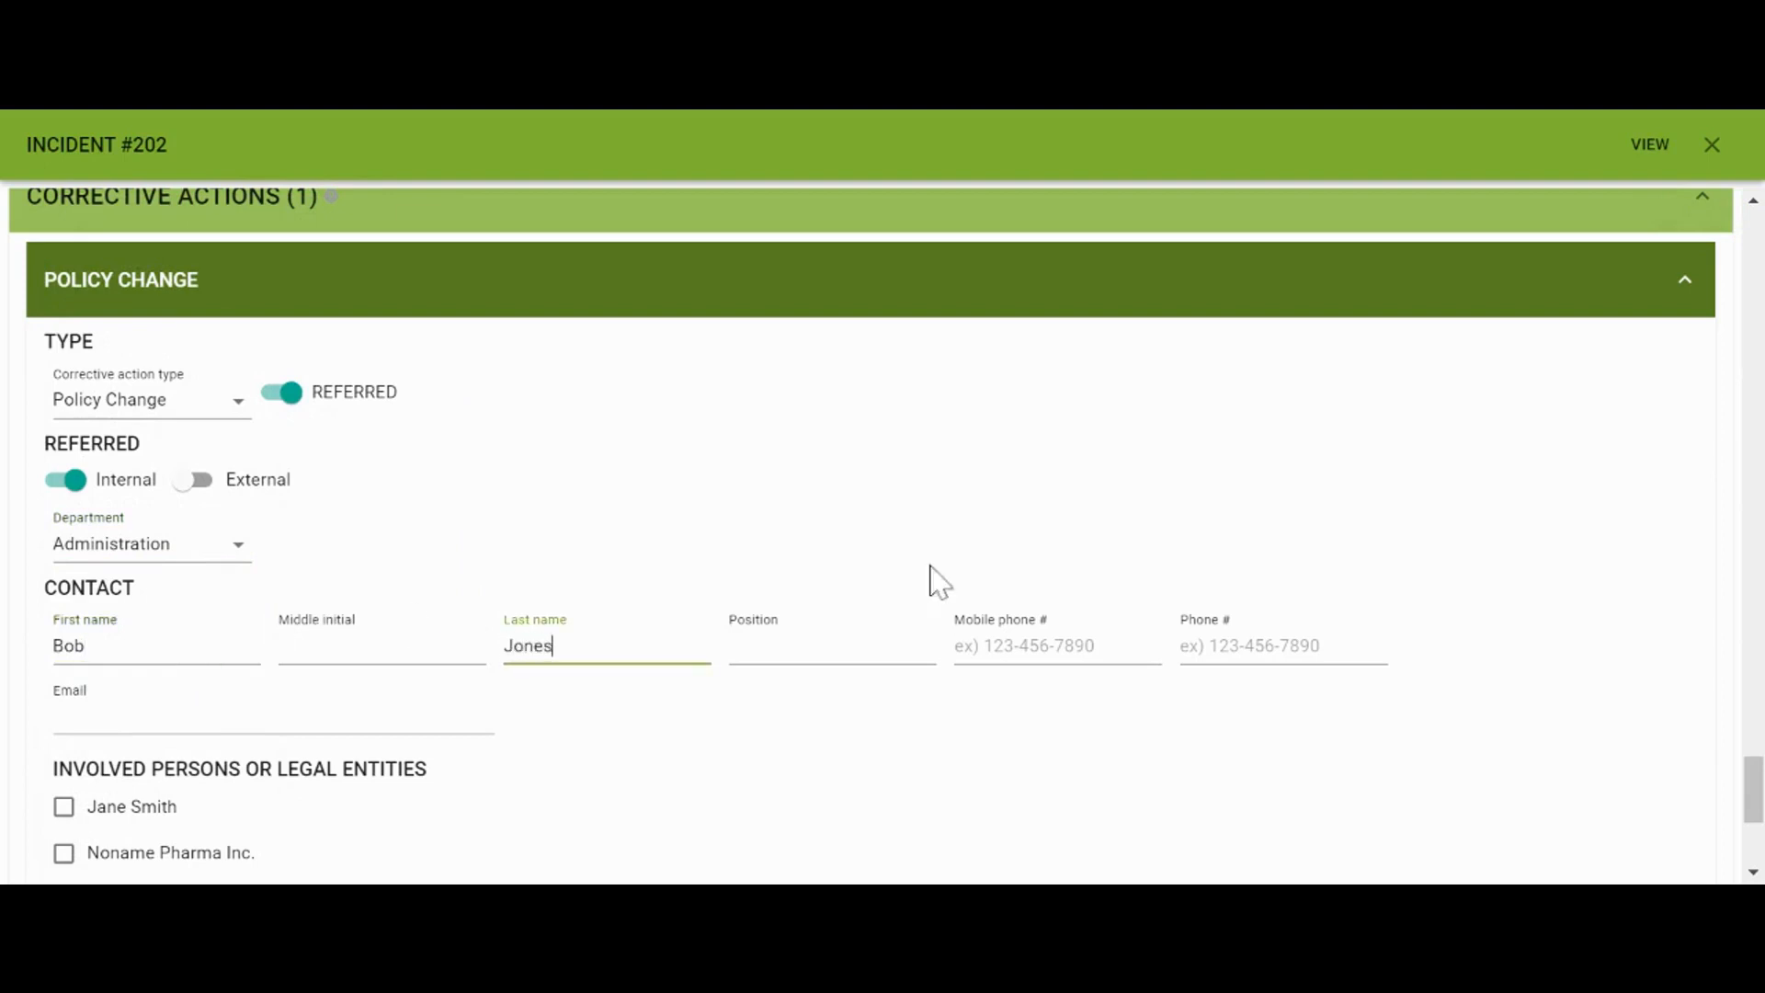
{"action": "scroll", "coordinate": [883, 697], "scroll_direction": "down", "scroll_amount": 1}
{"action": "left_click", "coordinate": [855, 607]}
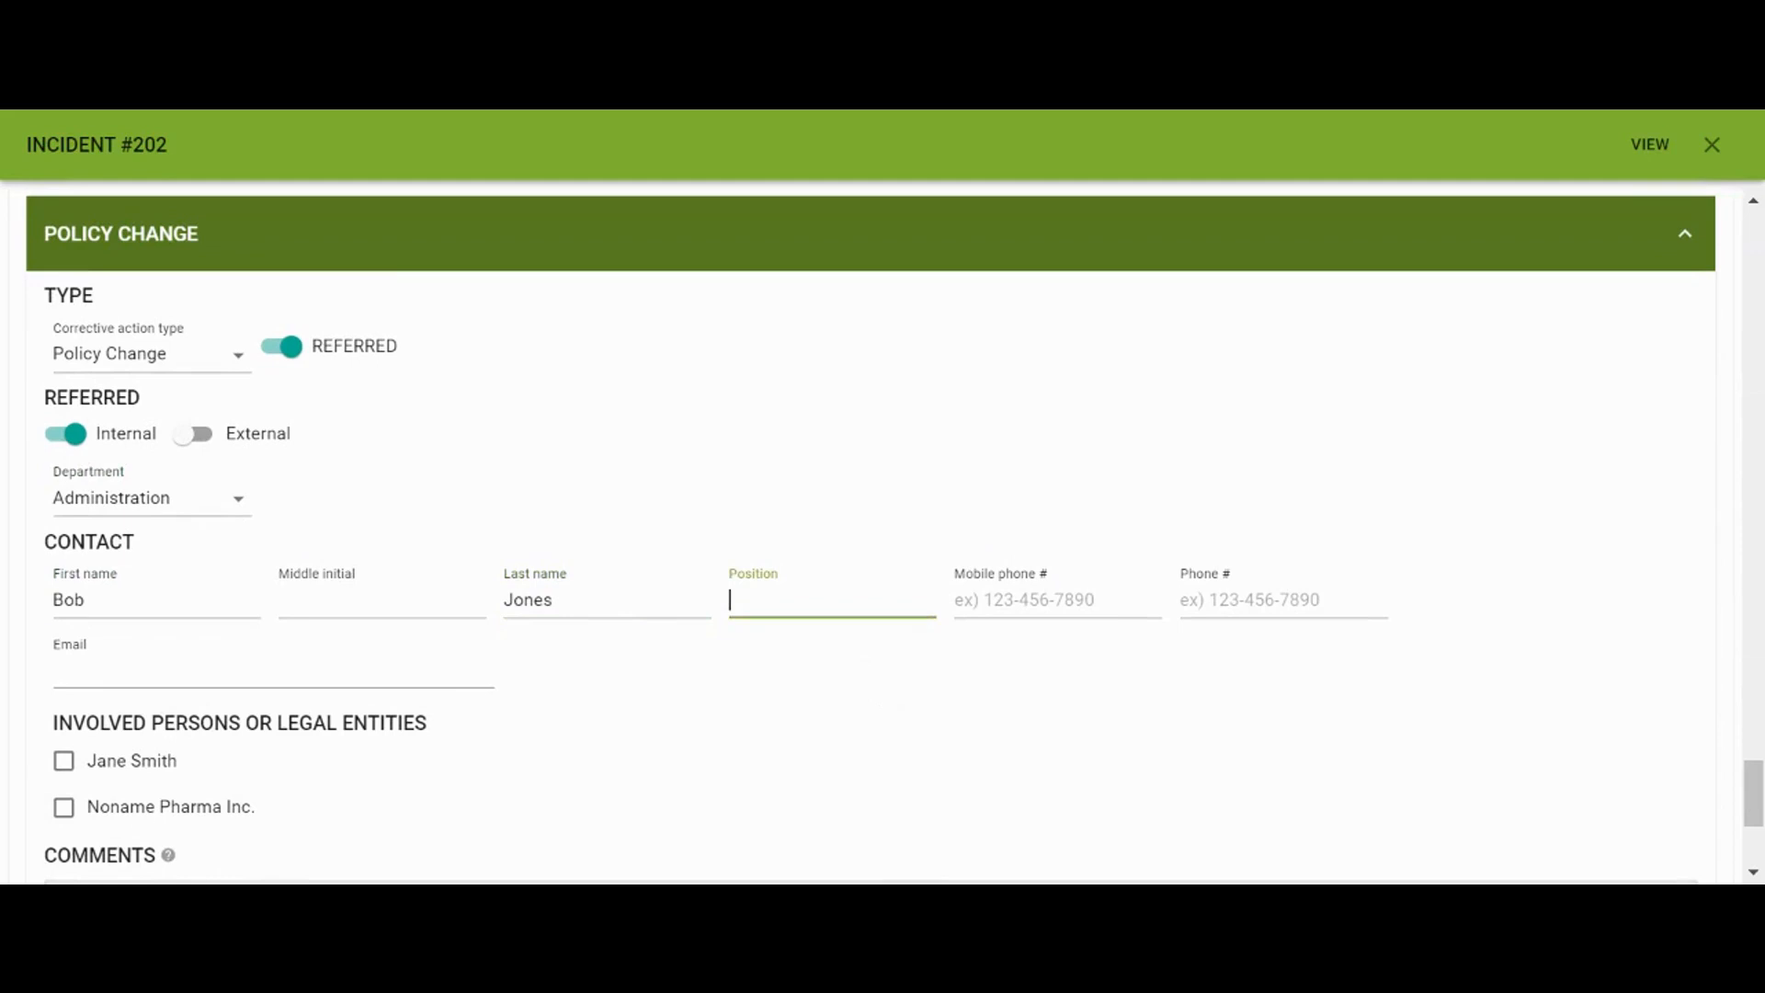
{"action": "type", "text": "Amin"}
{"action": "type", "text": " Manager"}
{"action": "type", "text": "d"}
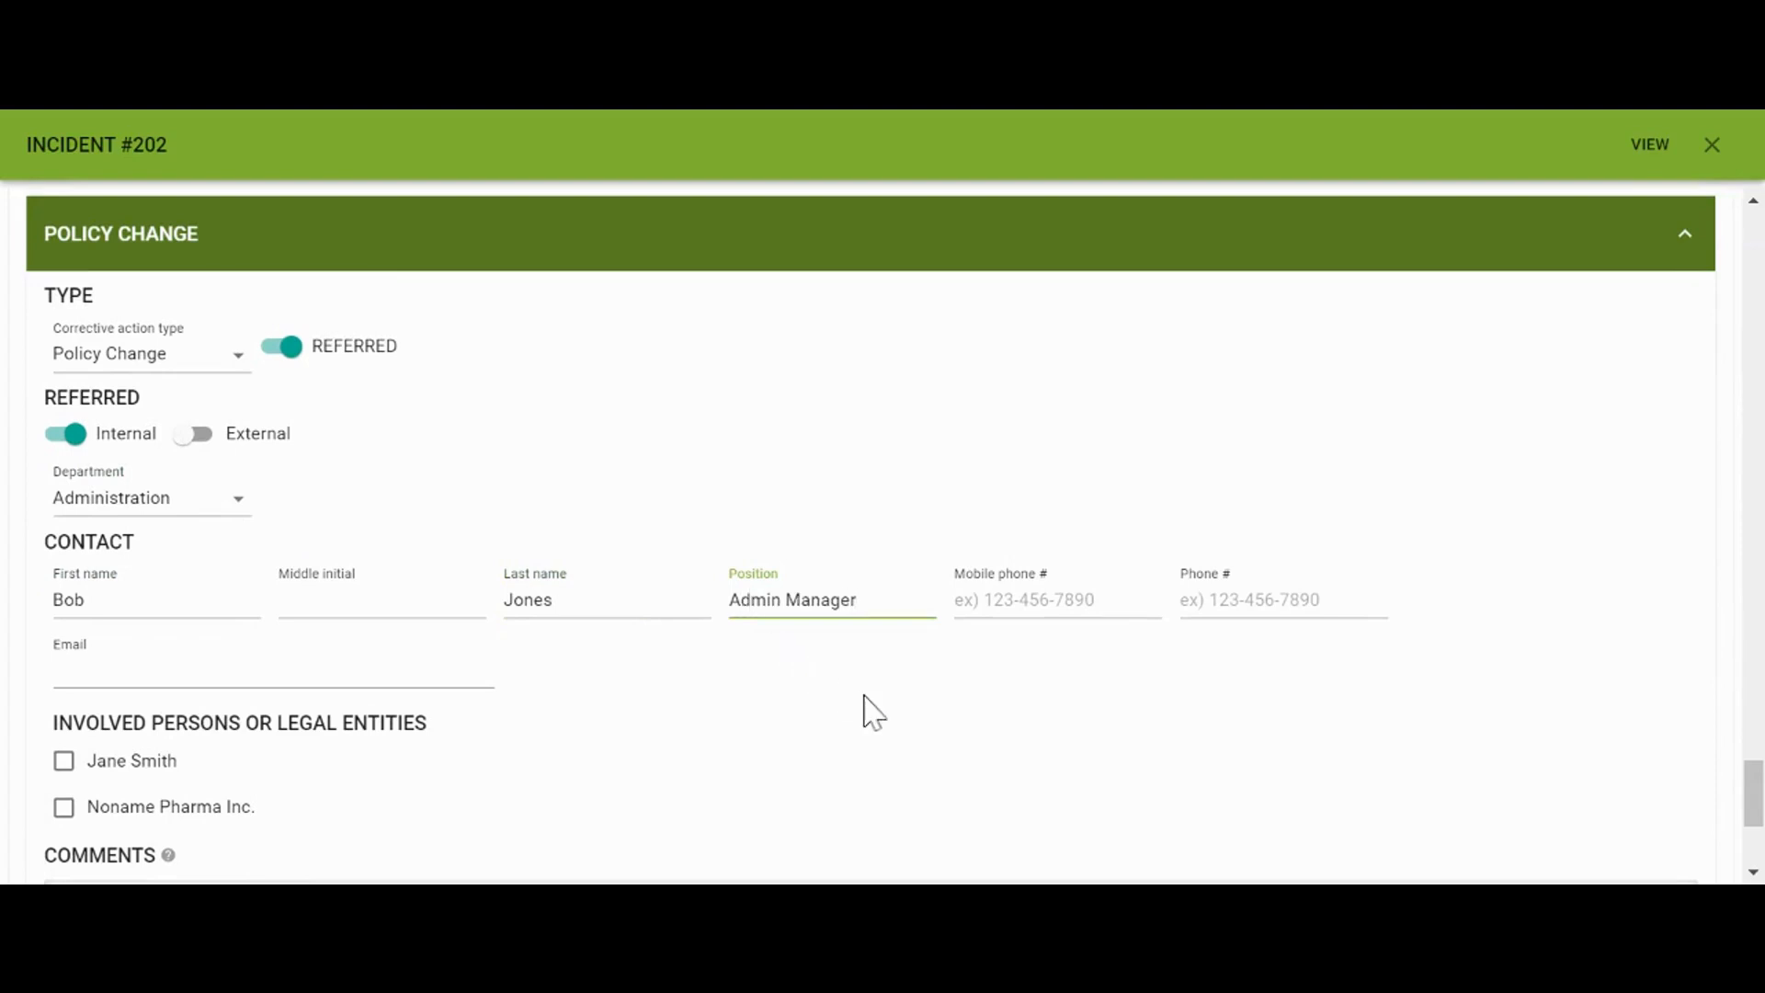
{"action": "left_click", "coordinate": [258, 672]}
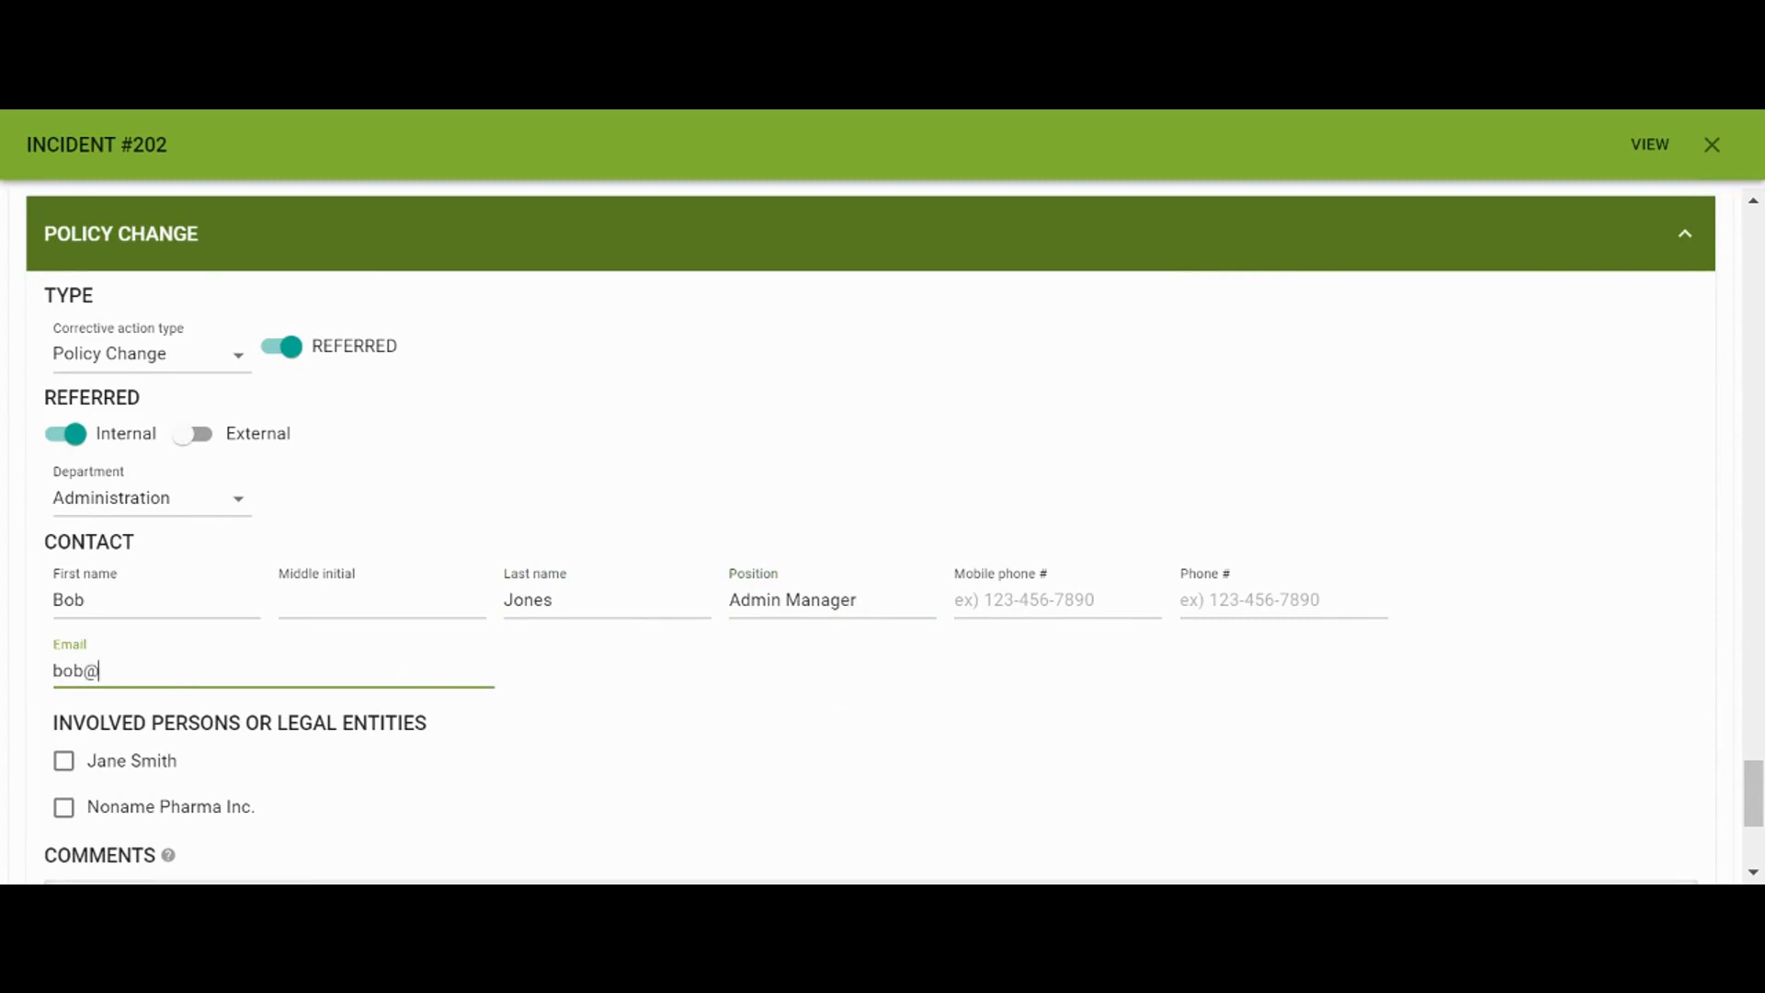
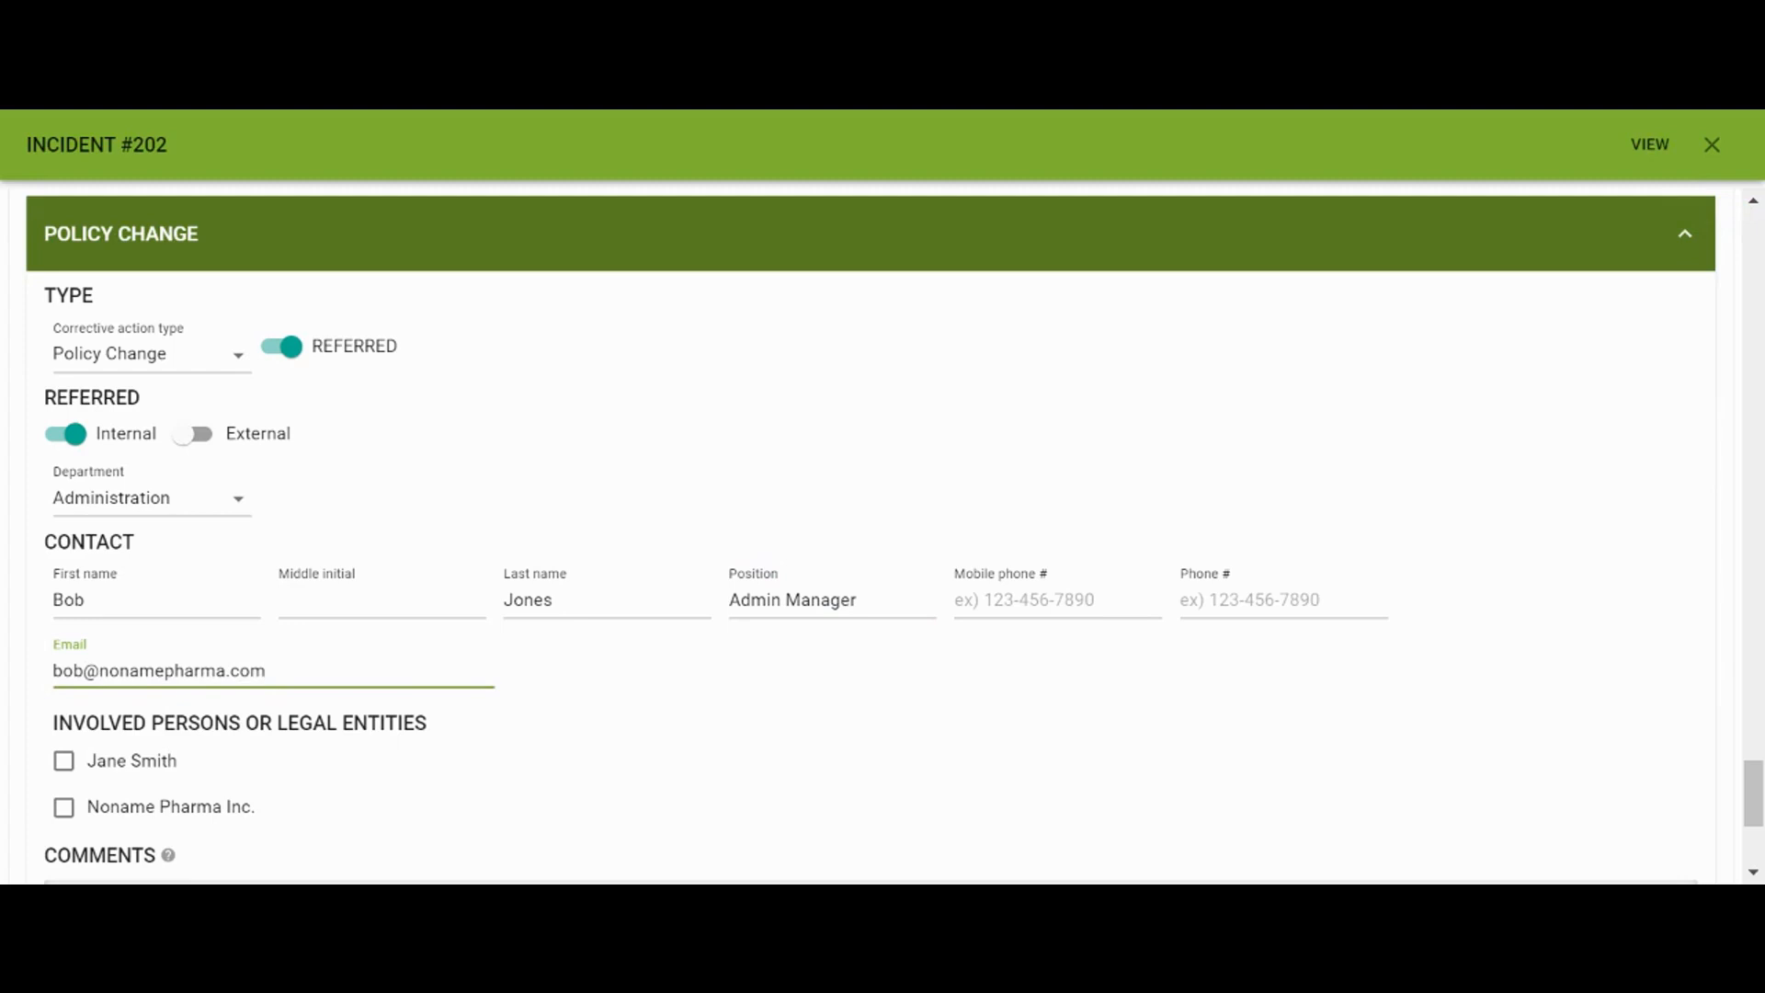
{"action": "left_click", "coordinate": [204, 433]}
{"action": "left_click", "coordinate": [179, 511]}
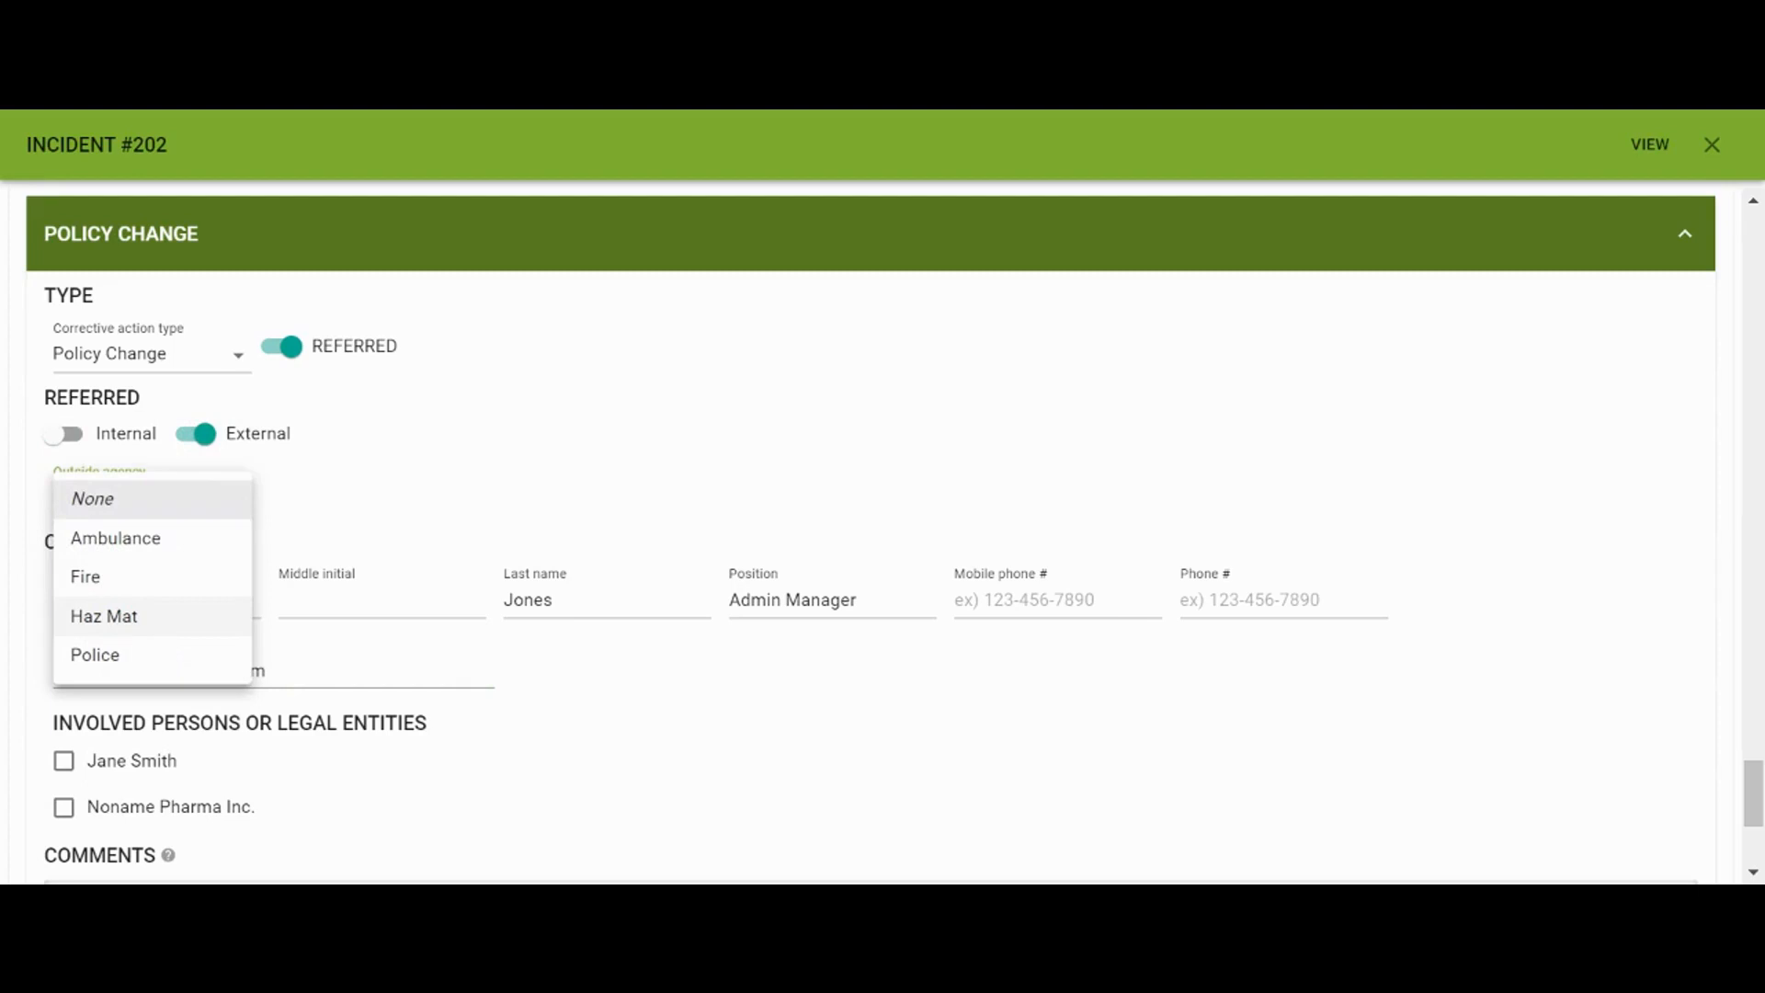
{"action": "left_click", "coordinate": [101, 449]}
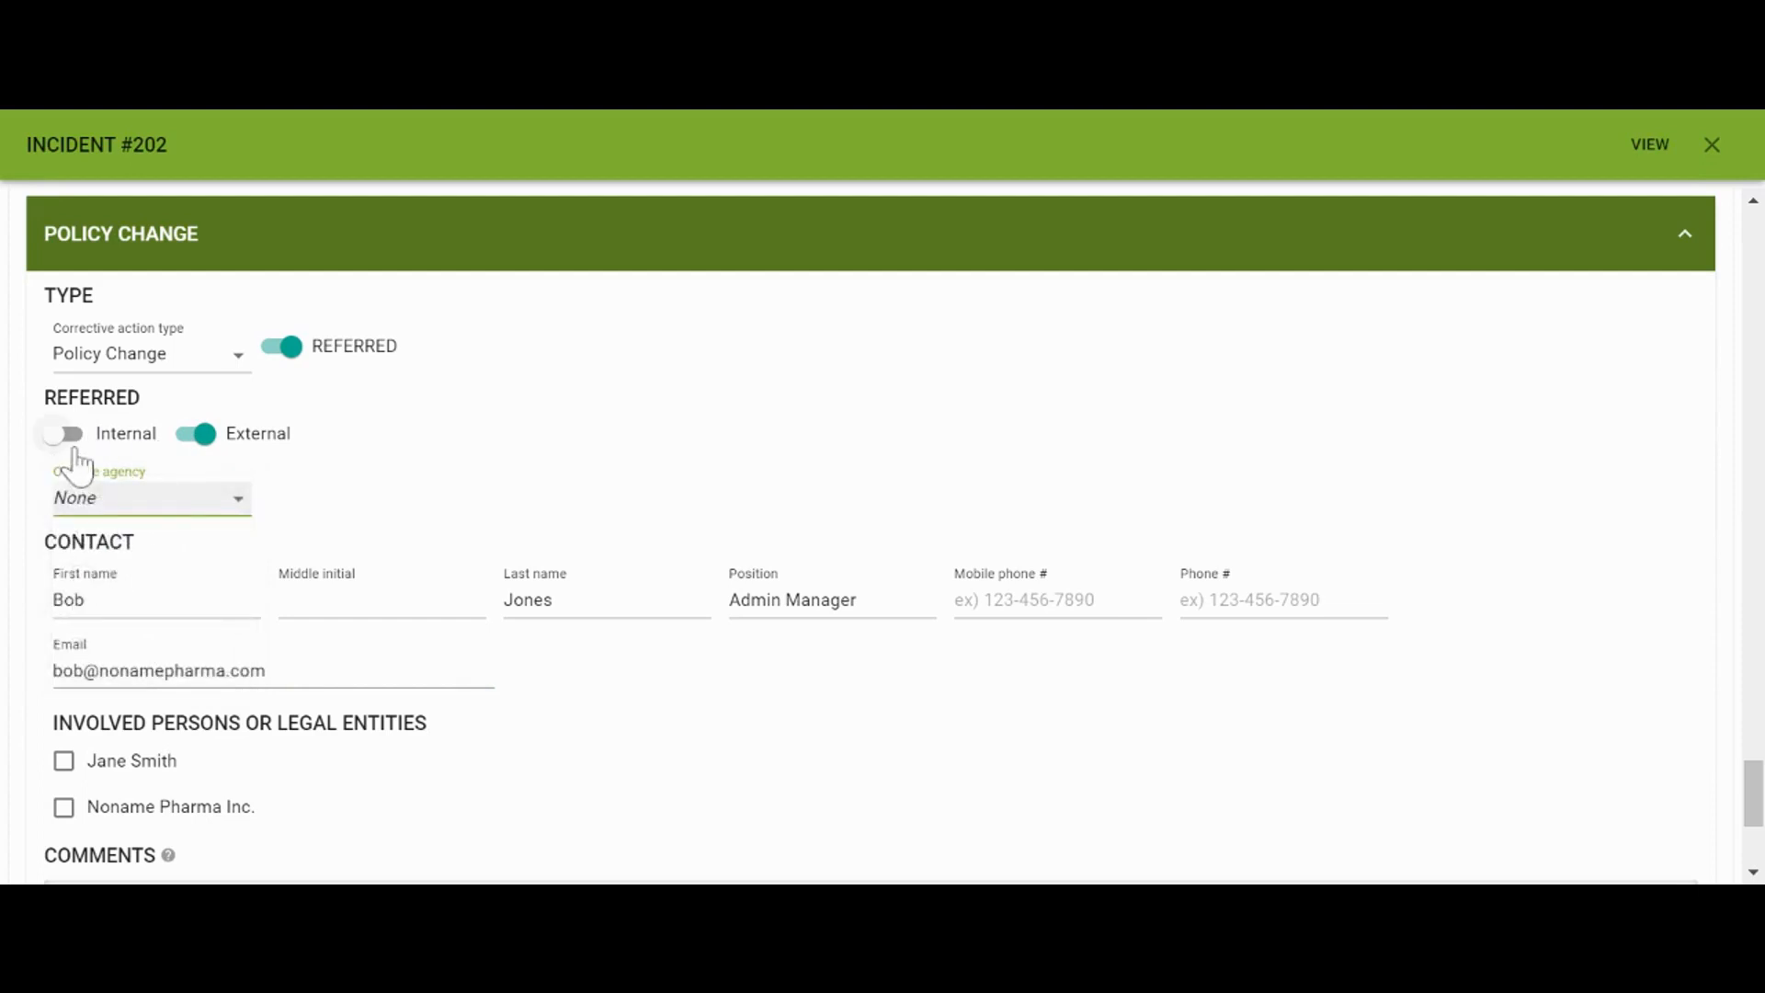
{"action": "left_click", "coordinate": [69, 437]}
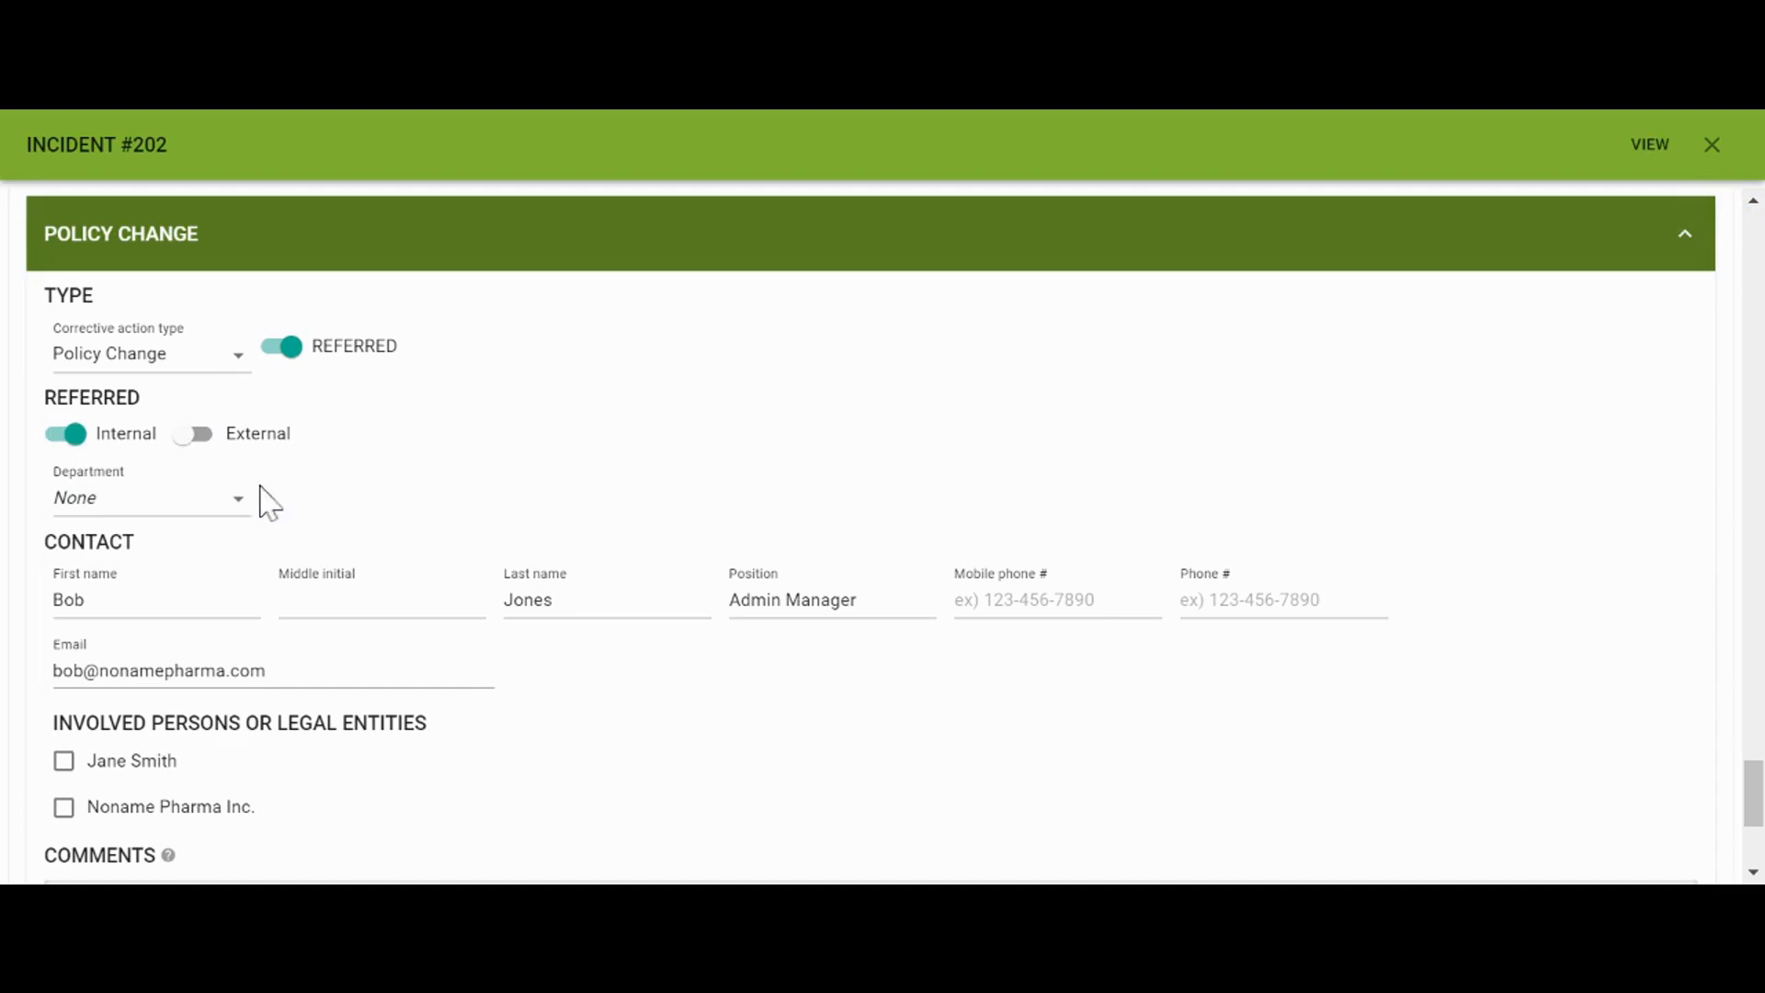
{"action": "left_click", "coordinate": [134, 506]}
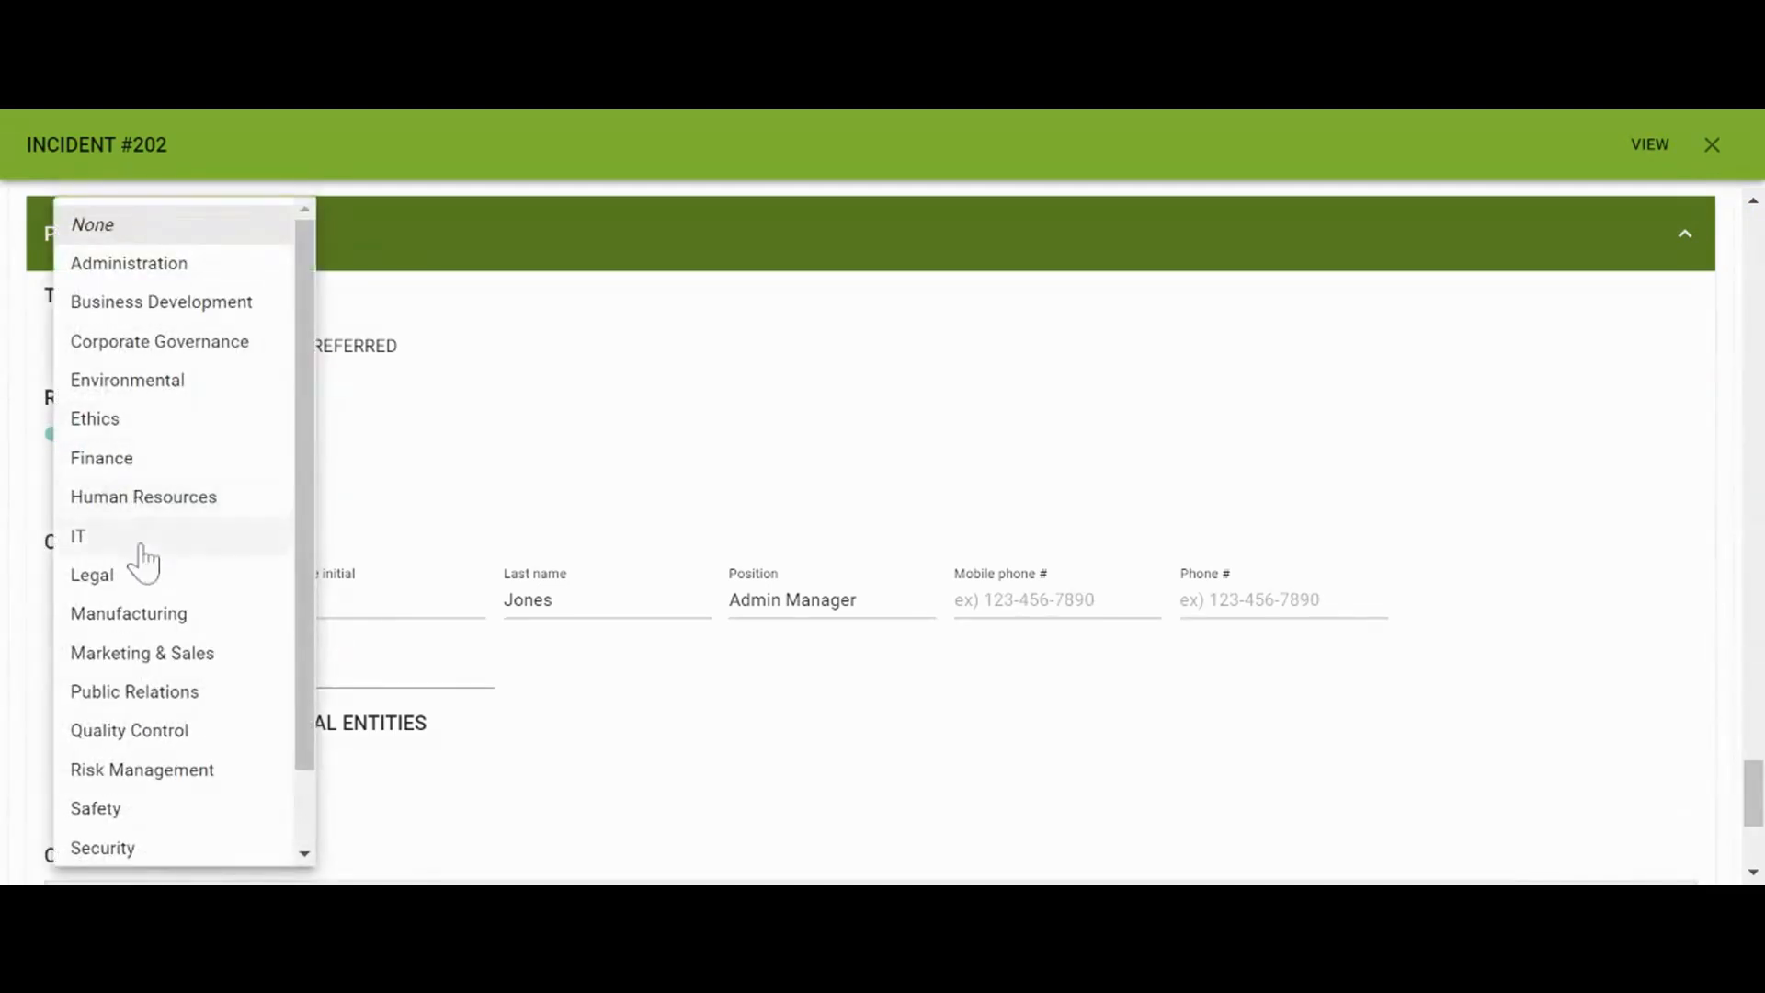
{"action": "left_click", "coordinate": [155, 276]}
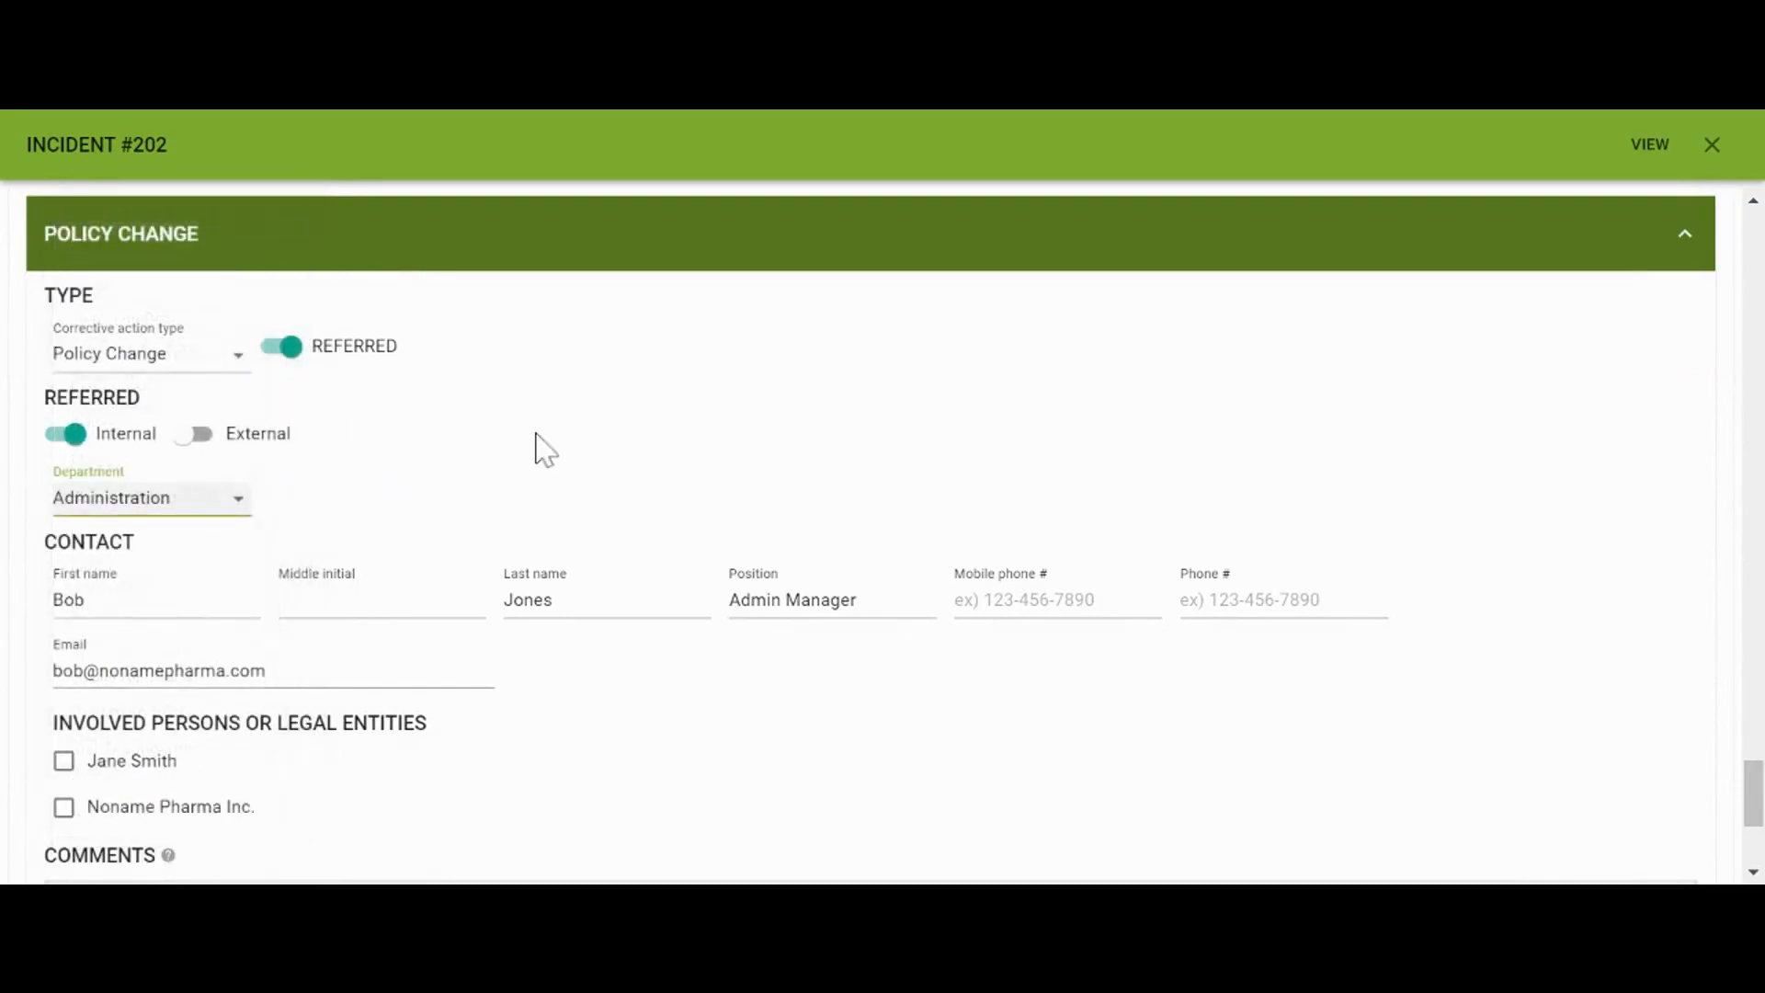
{"action": "scroll", "coordinate": [540, 449], "scroll_direction": "down", "scroll_amount": 2}
Mark Noname Pharma Inc. as involved and paste the security memo sentence into Comments
{"action": "scroll", "coordinate": [359, 588], "scroll_direction": "down", "scroll_amount": 2}
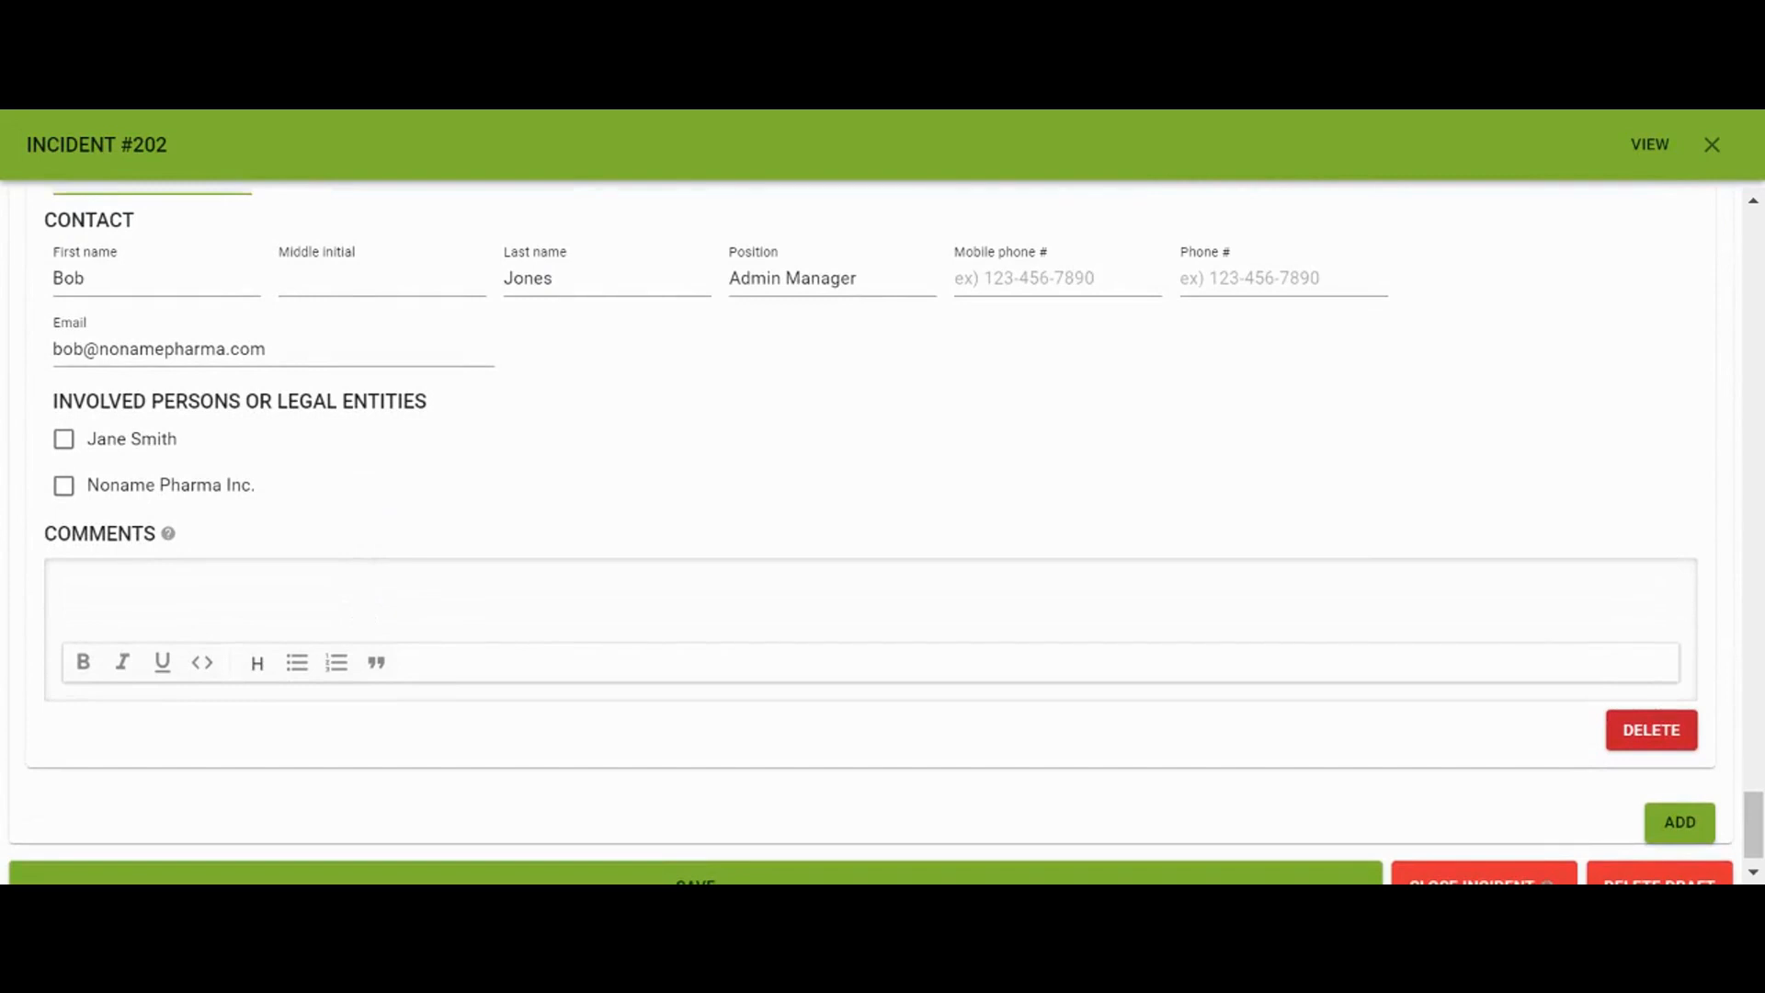
{"action": "left_click", "coordinate": [64, 487]}
{"action": "left_click", "coordinate": [433, 588]}
{"action": "type", "text": "A memo will be sent via security reminding all employees NOT to leave any valuables in their car, whether it is company property or their own property."}
Save incident #202 as a draft
{"action": "scroll", "coordinate": [445, 551], "scroll_direction": "down", "scroll_amount": 1}
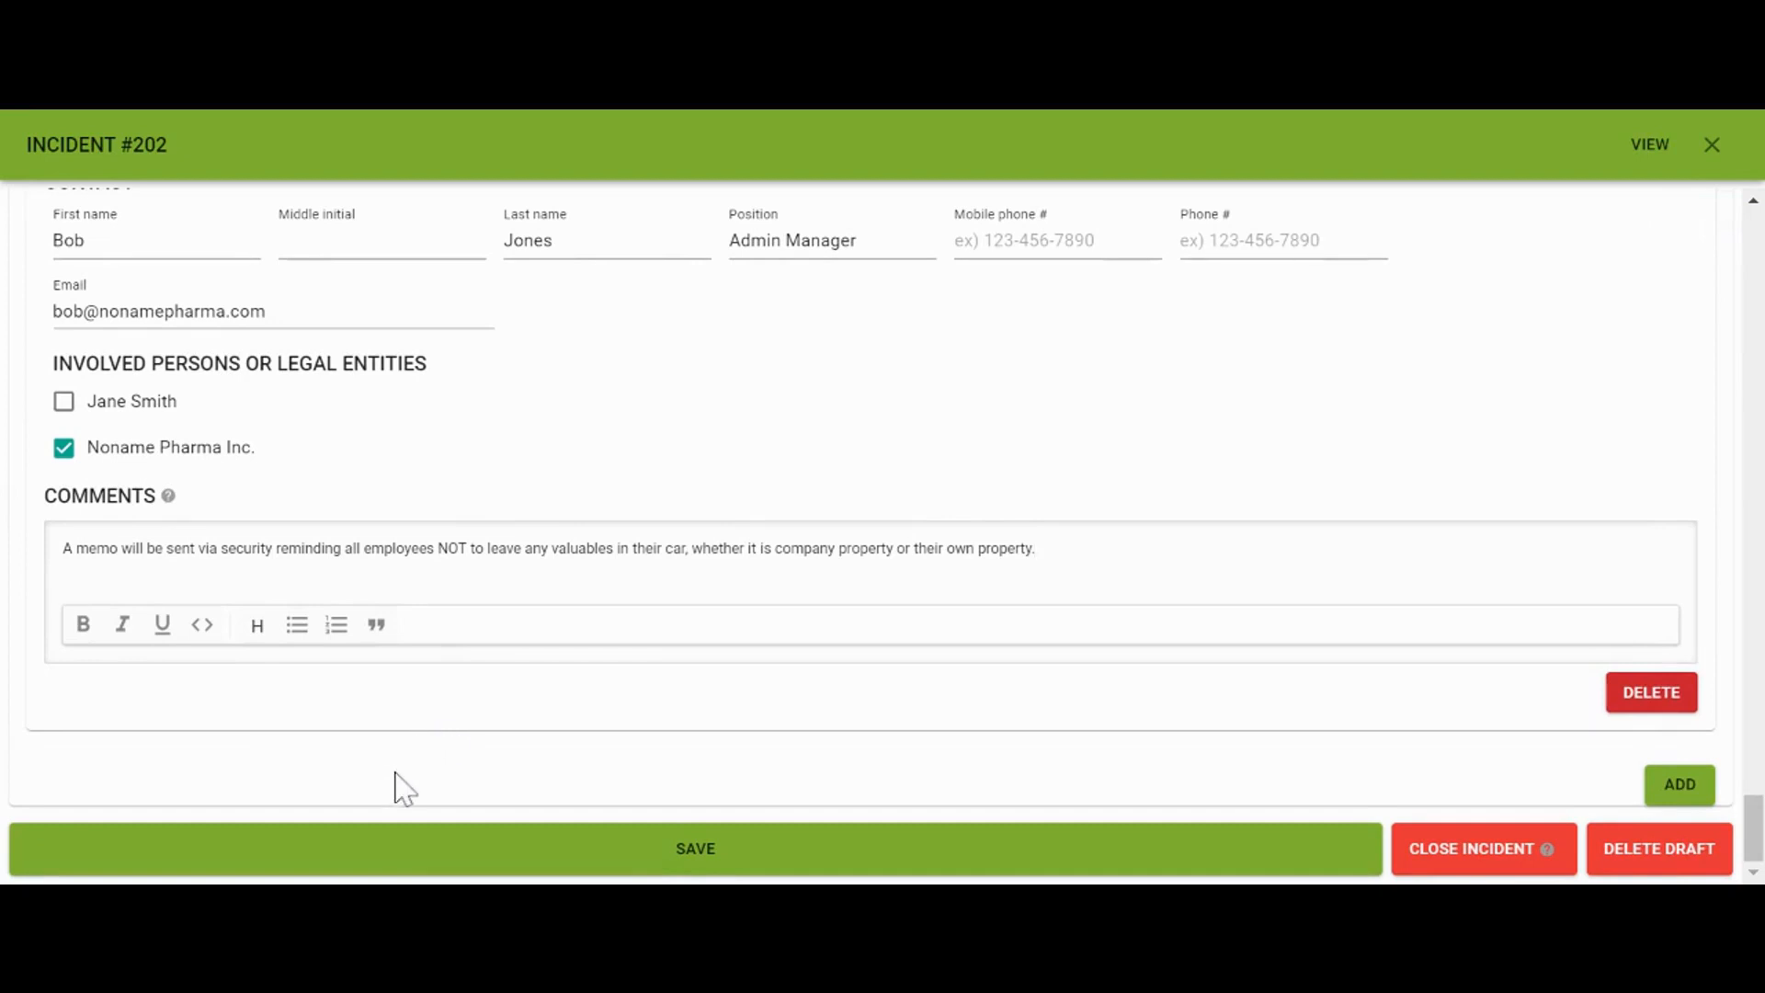
{"action": "left_click", "coordinate": [386, 832]}
{"action": "left_click", "coordinate": [772, 847]}
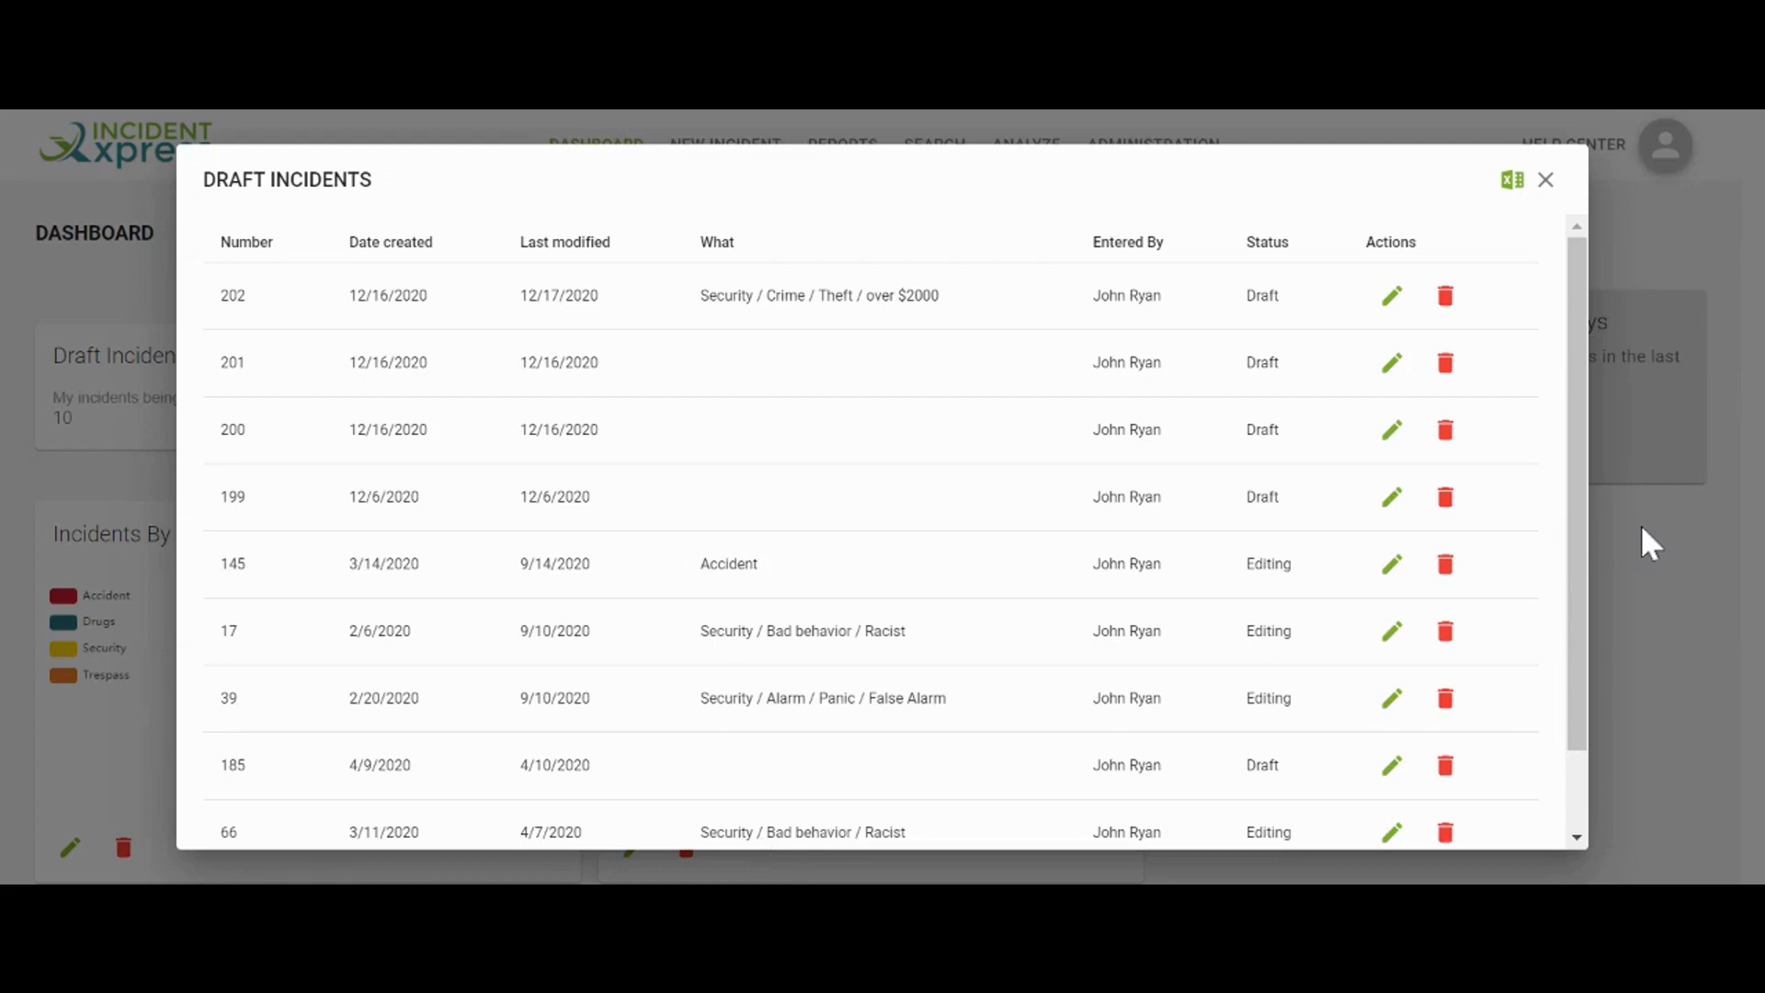
Close the Draft Incidents list
{"action": "left_click", "coordinate": [1545, 180]}
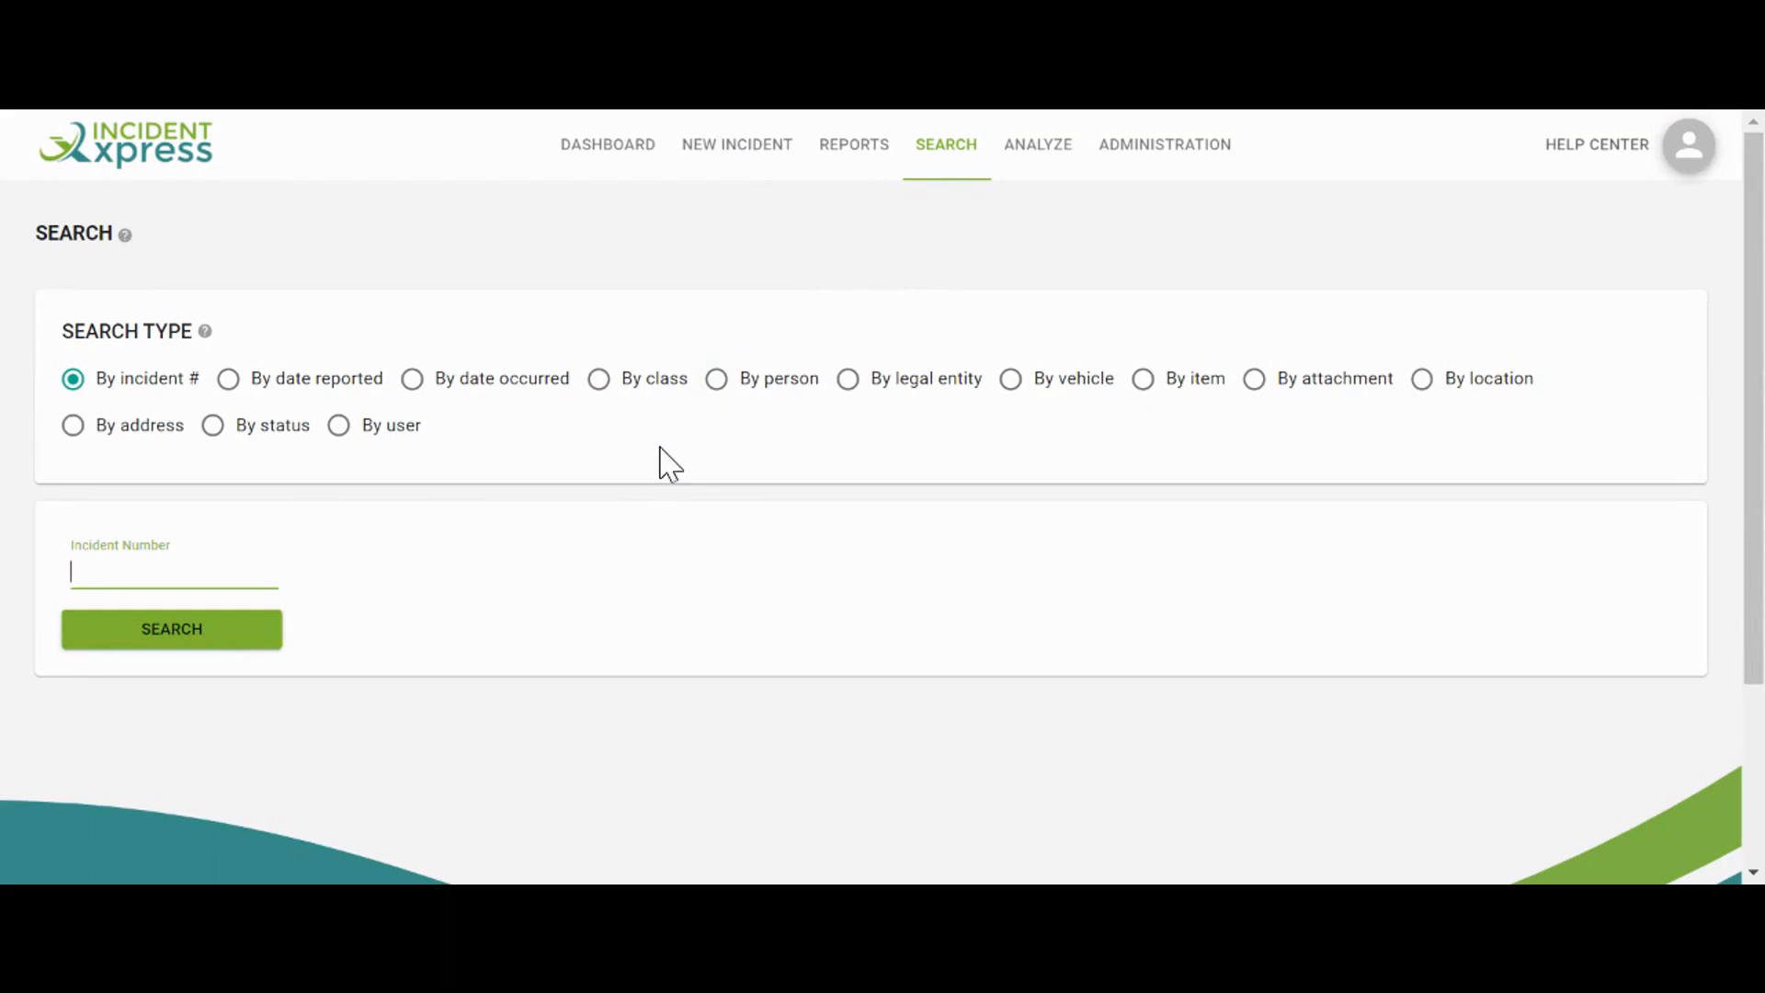
Add a search criterion for incidents reported in the last 24 months
{"action": "left_click", "coordinate": [229, 384]}
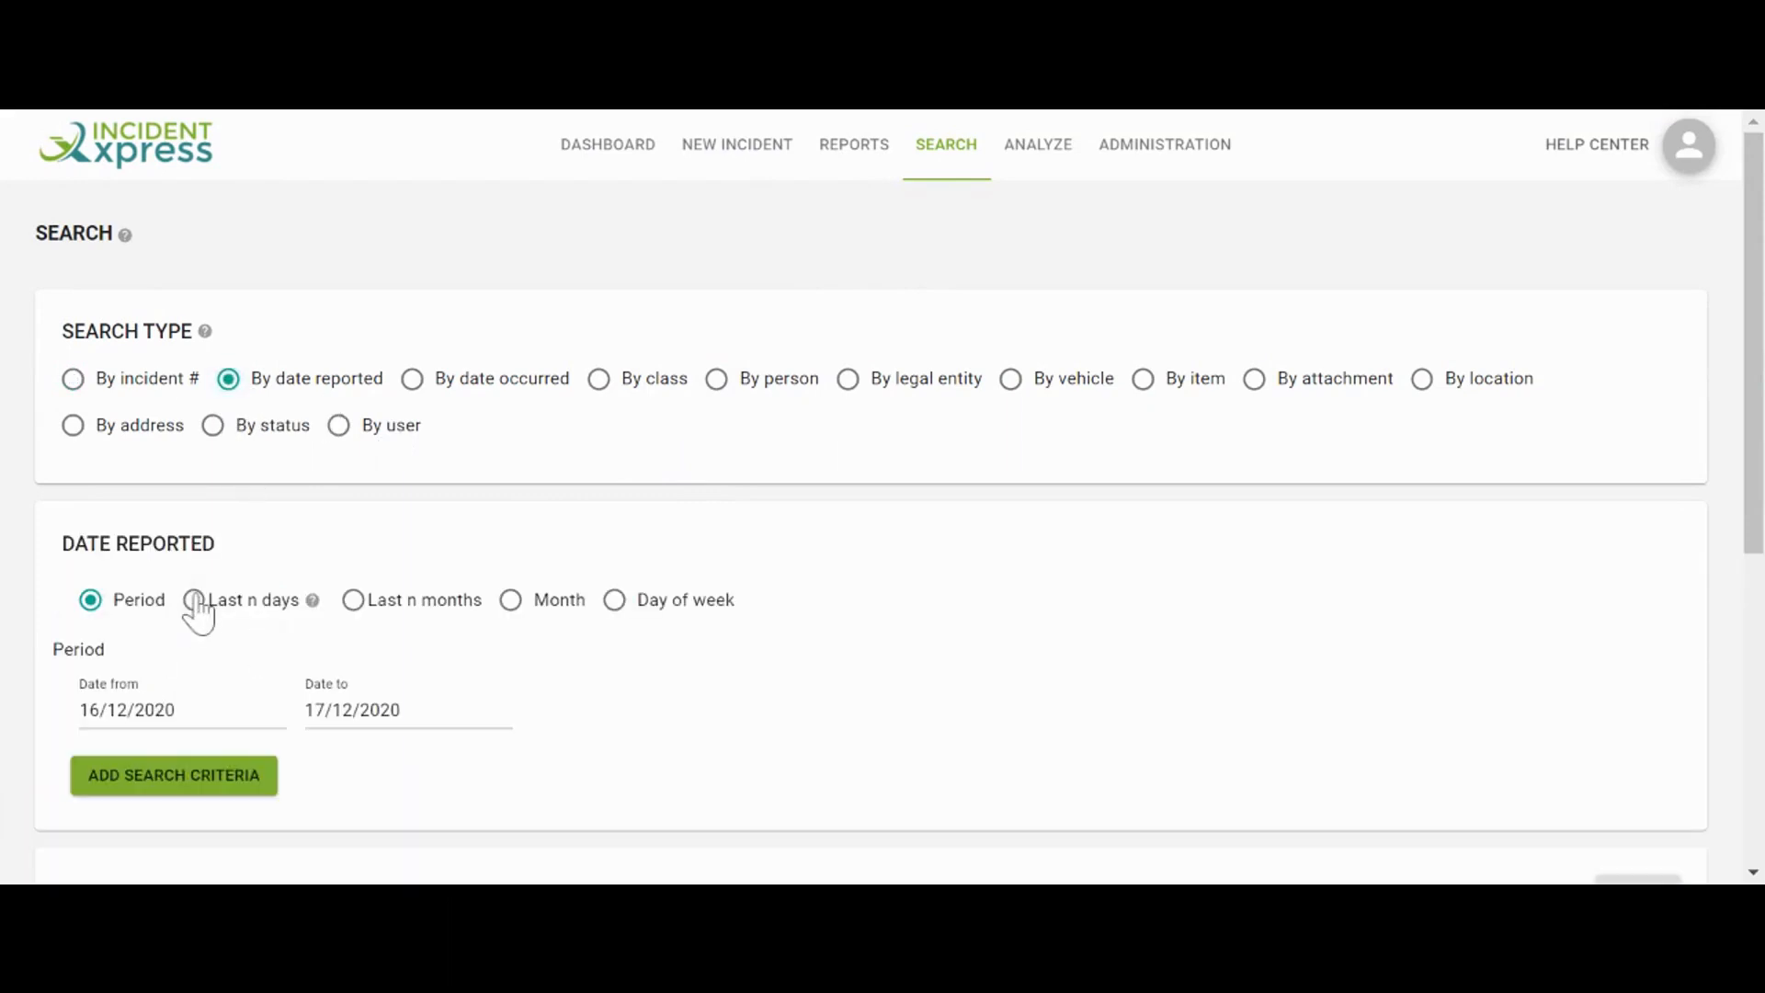
{"action": "left_click", "coordinate": [354, 602]}
{"action": "left_click", "coordinate": [956, 719]}
{"action": "type", "text": "24"}
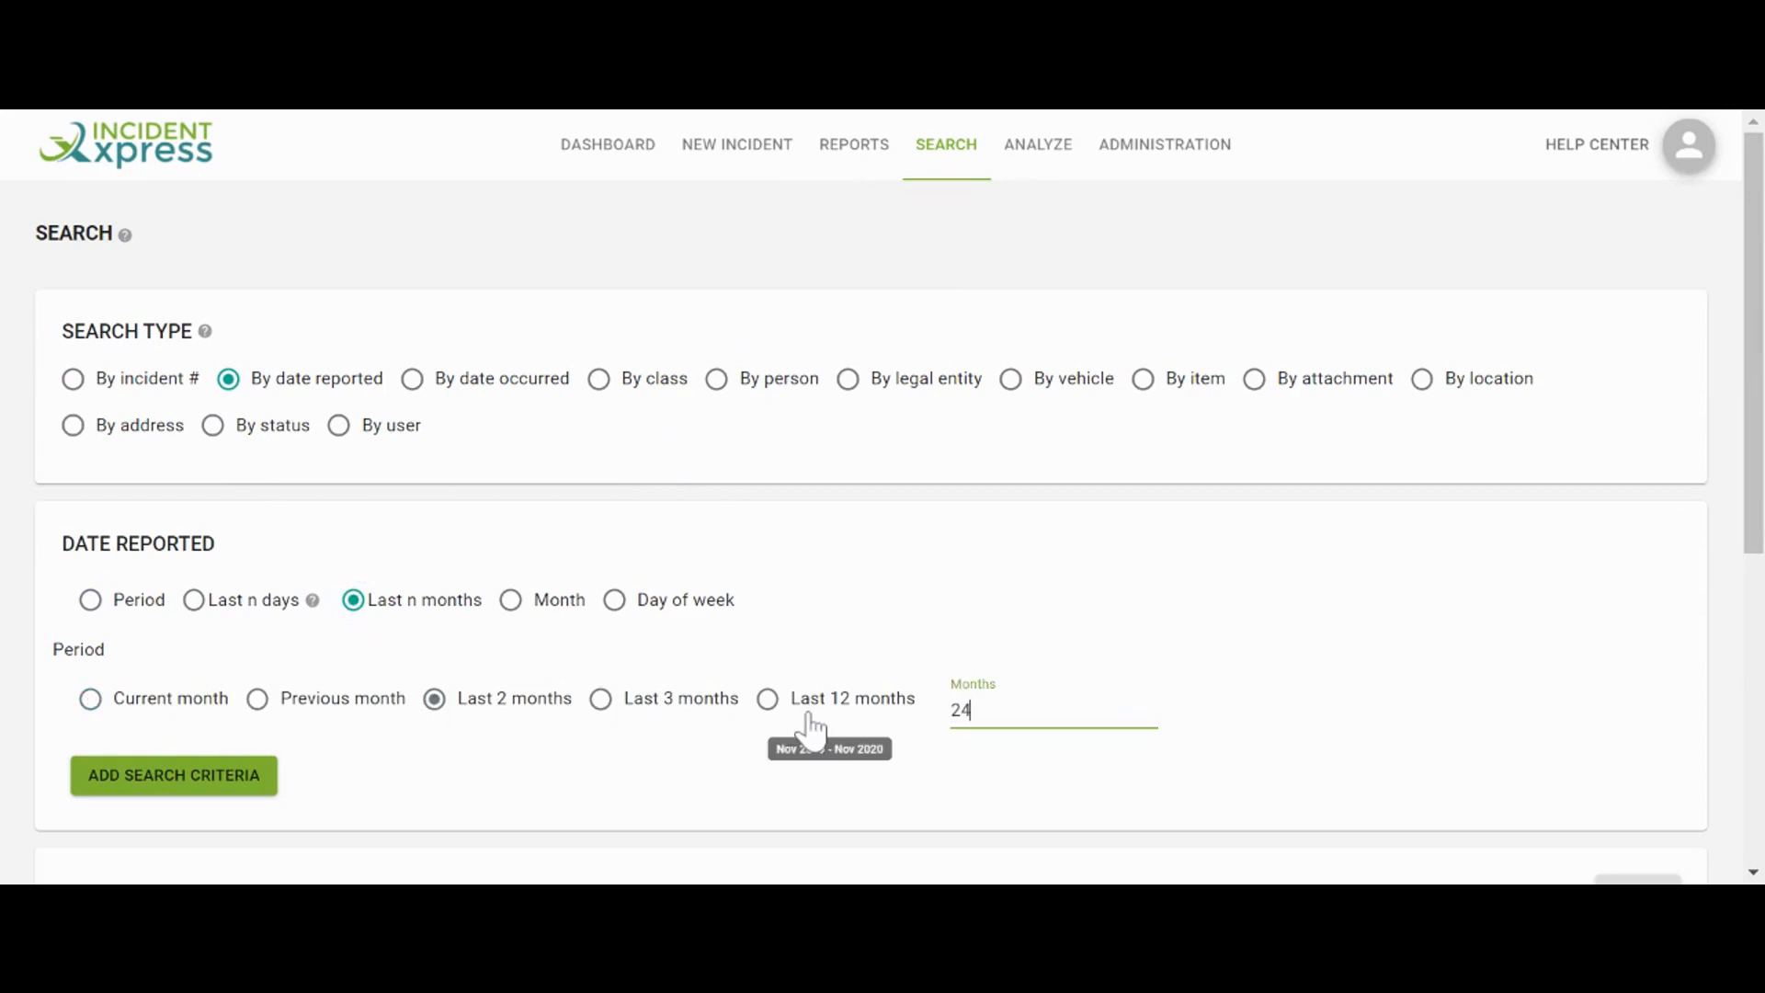
{"action": "left_click", "coordinate": [259, 780]}
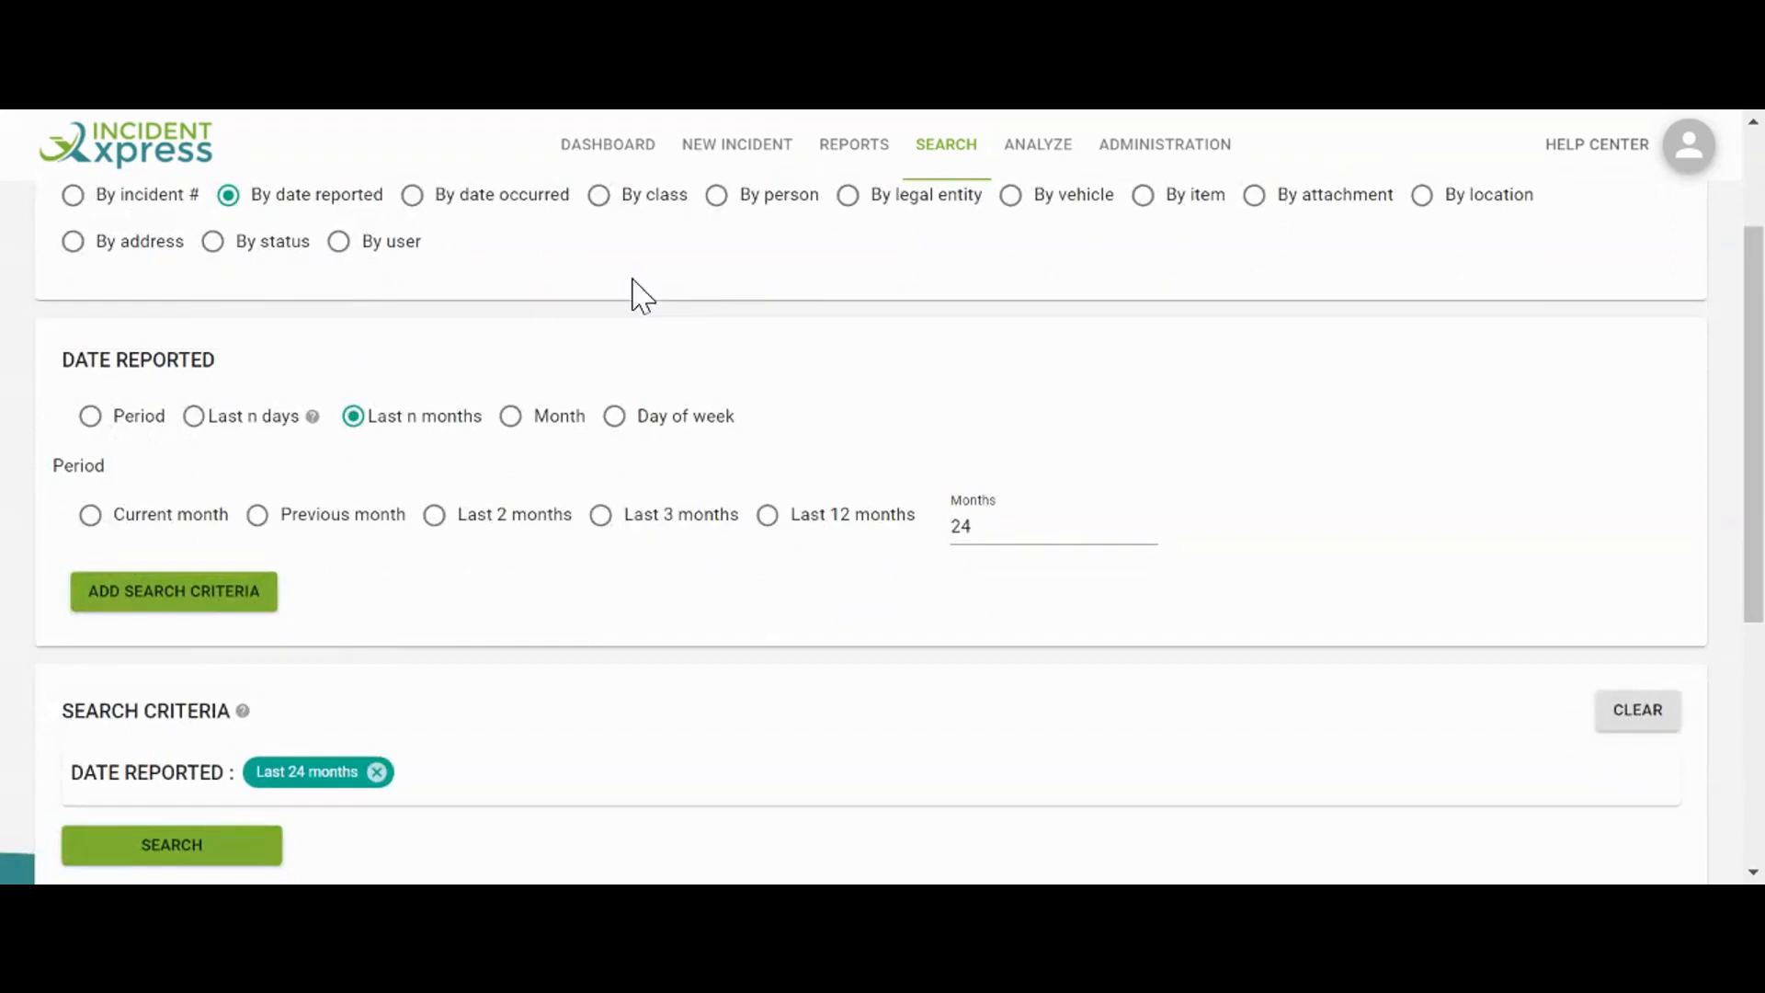
Add an Open status criterion and run the search
{"action": "left_click", "coordinate": [214, 250]}
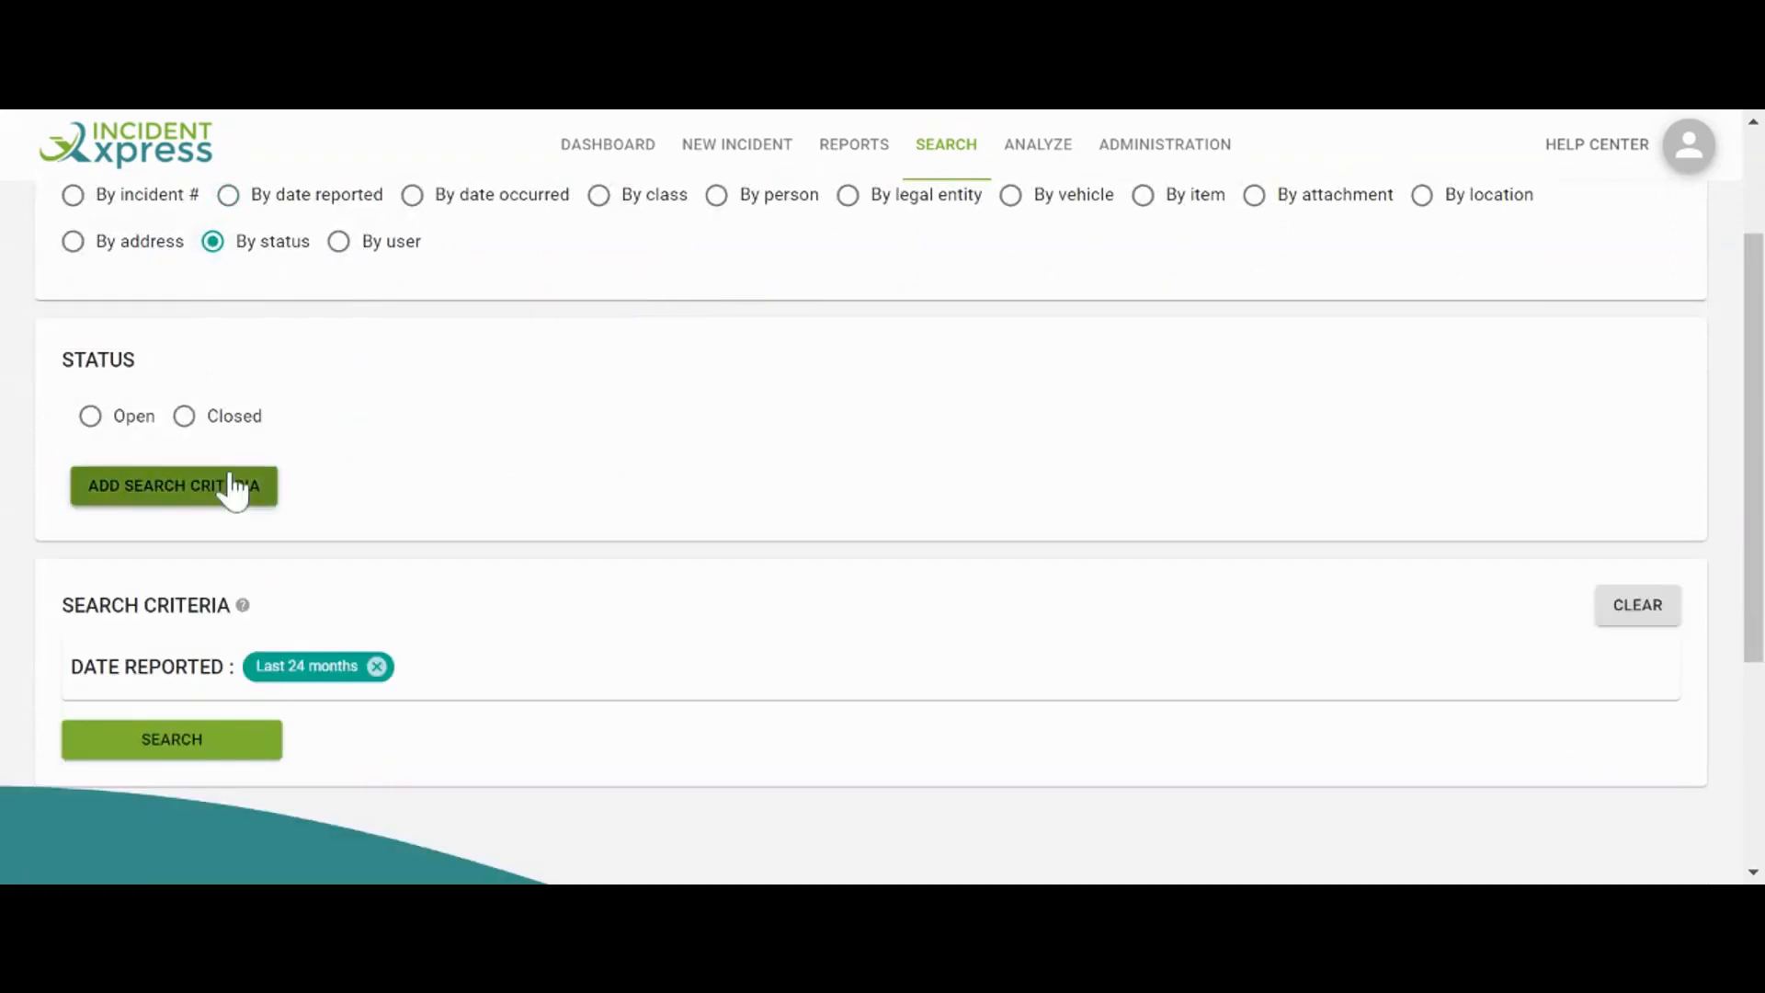
{"action": "left_click", "coordinate": [92, 418]}
{"action": "left_click", "coordinate": [177, 487]}
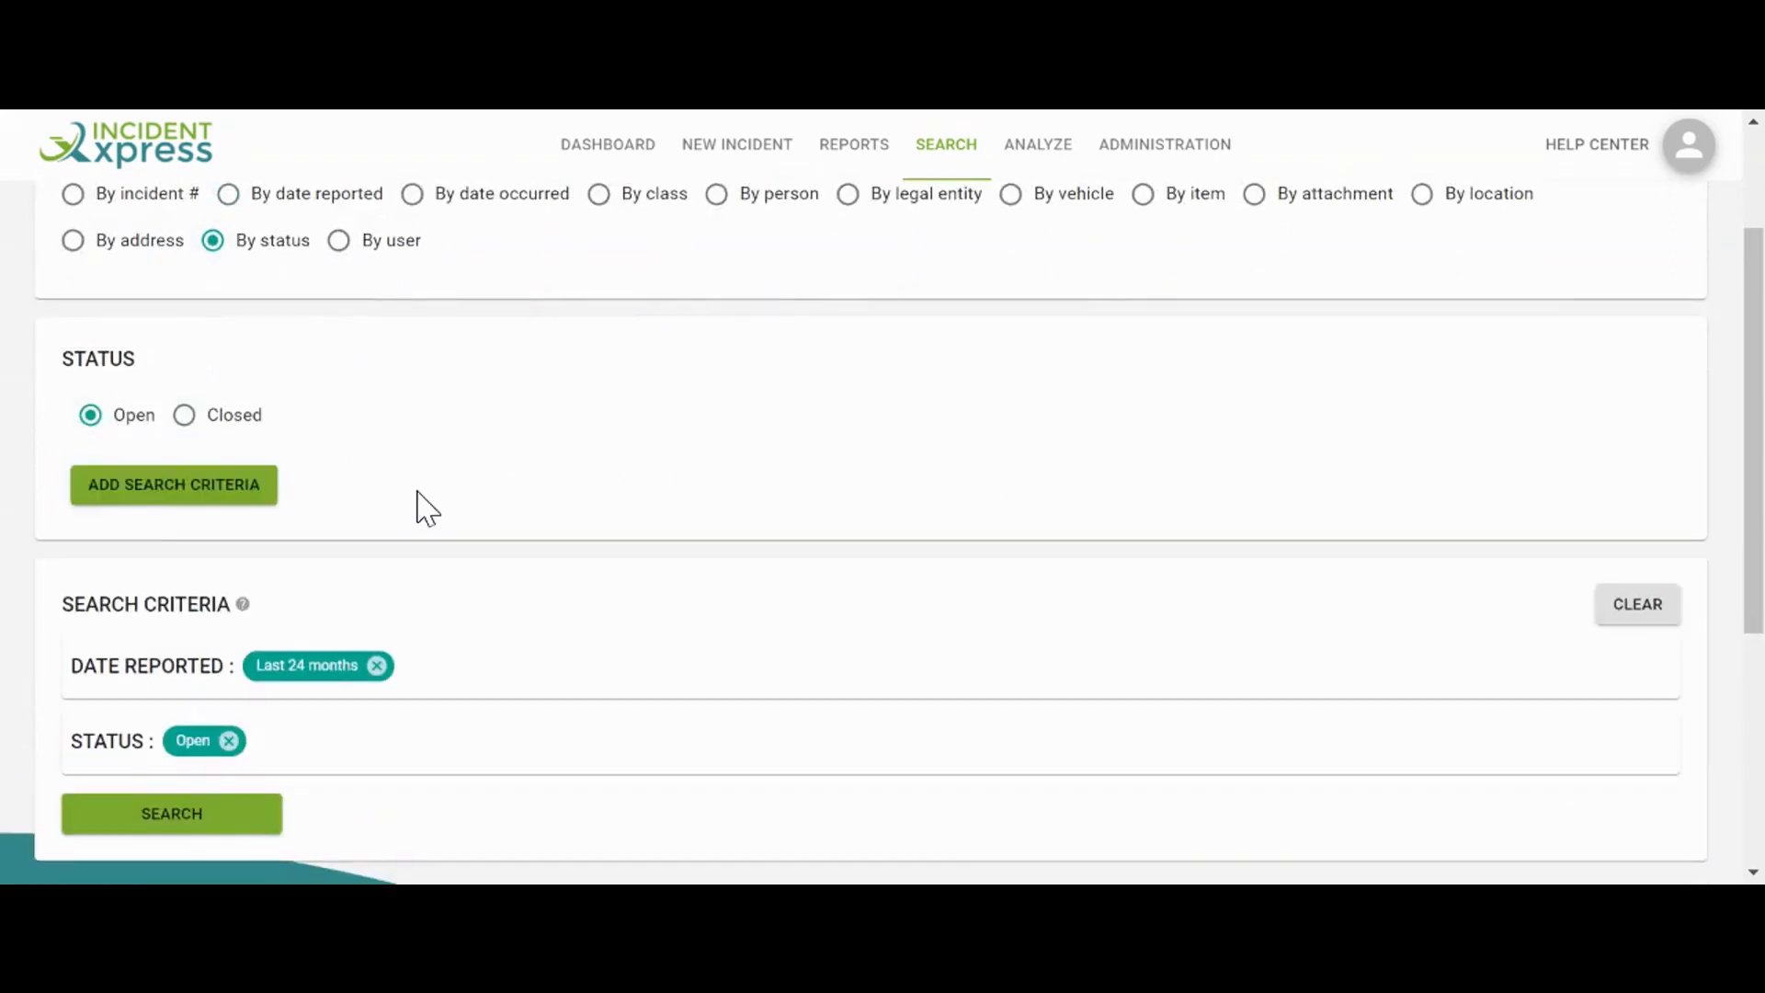
{"action": "left_click", "coordinate": [260, 627]}
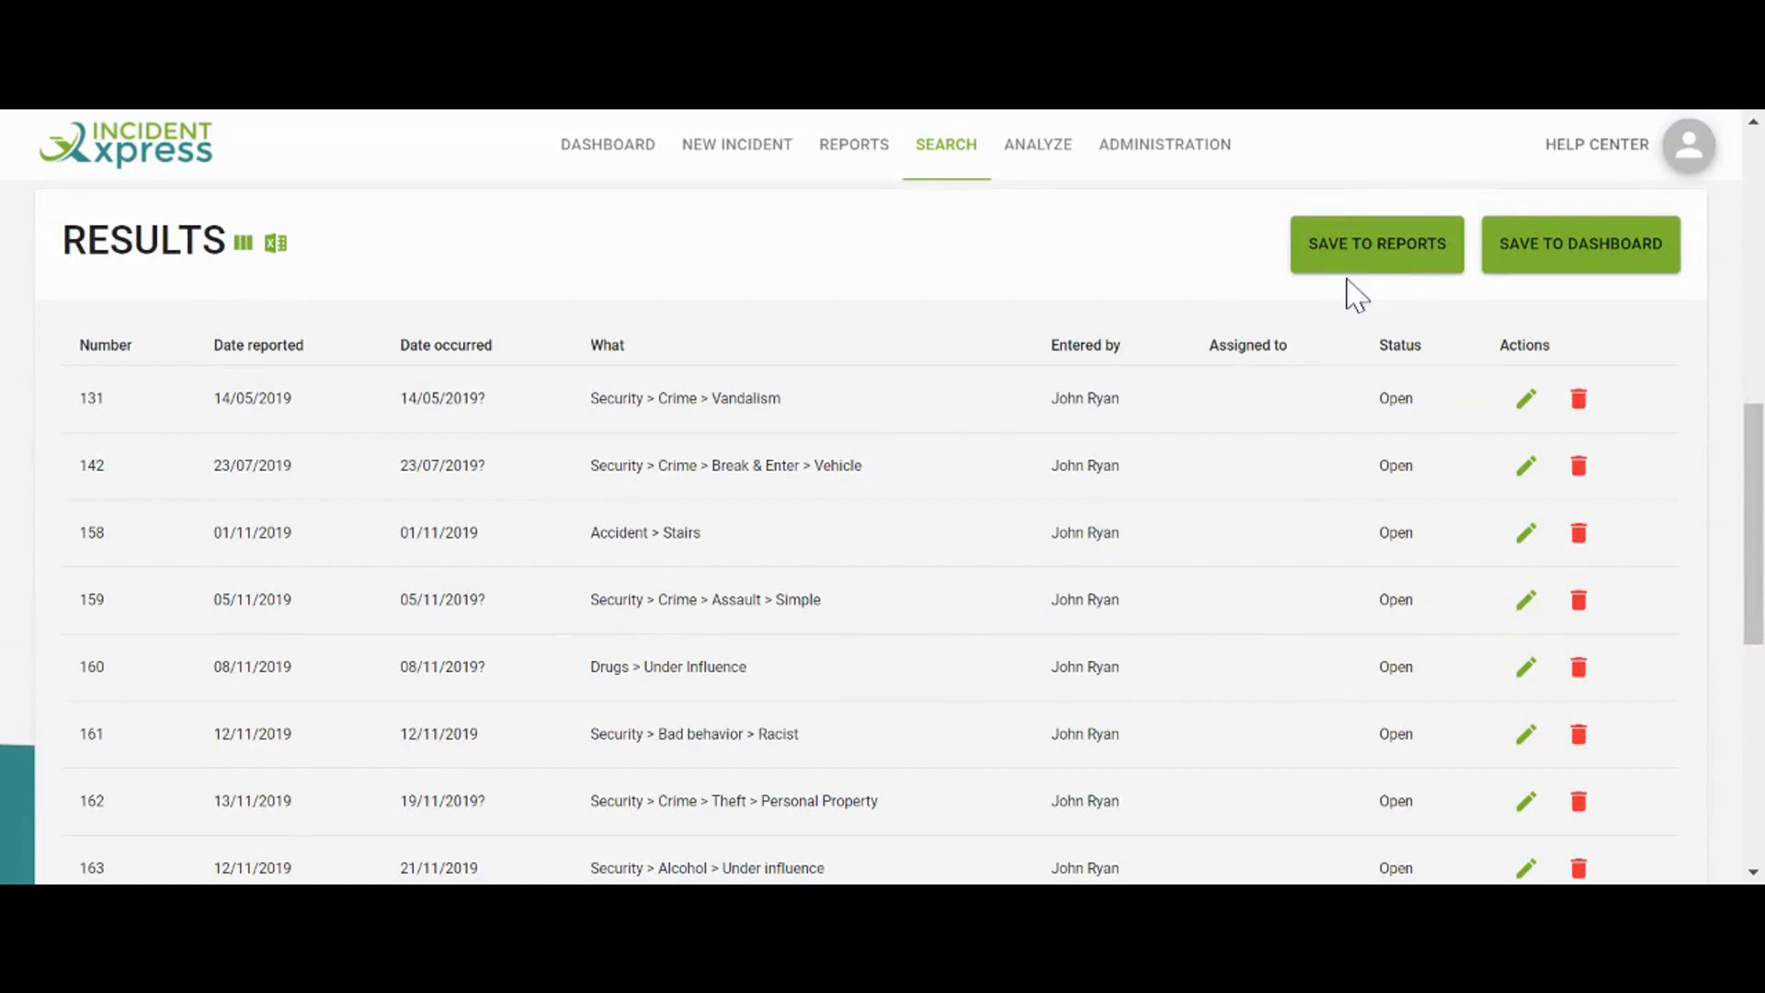
{"action": "left_click", "coordinate": [1406, 265]}
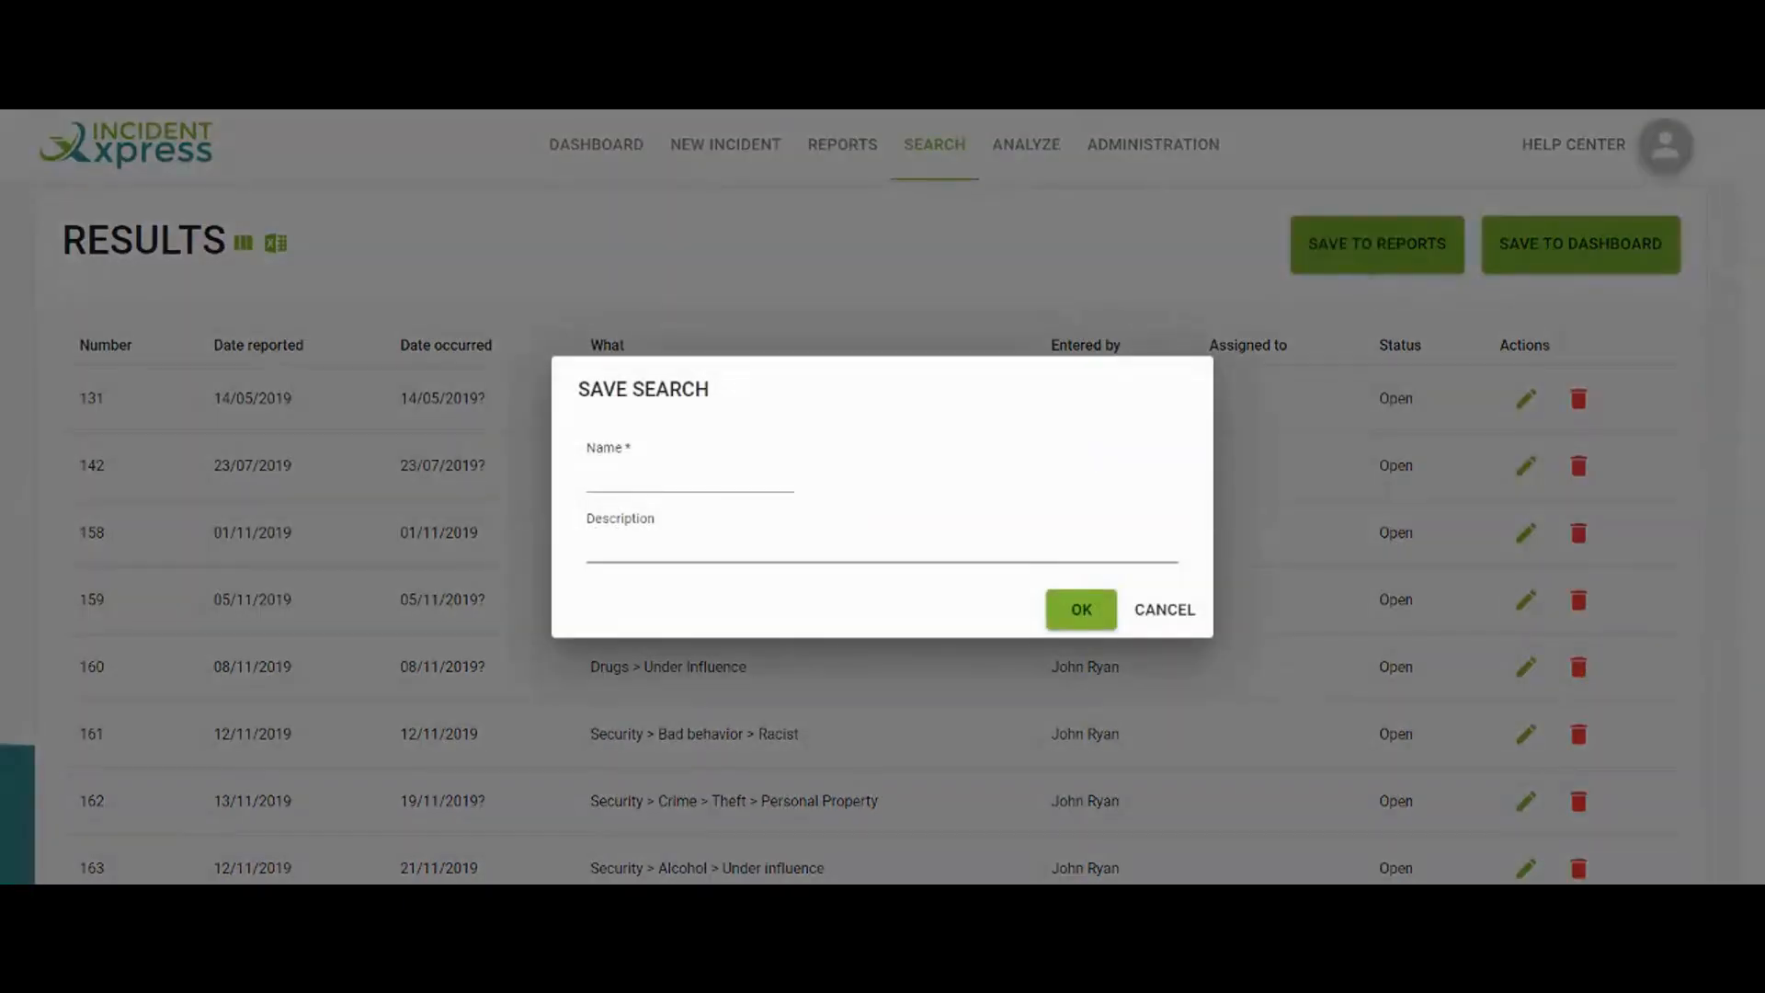
Save the search results to reports under the name 'Open Incidents'
{"action": "type", "text": "Ope"}
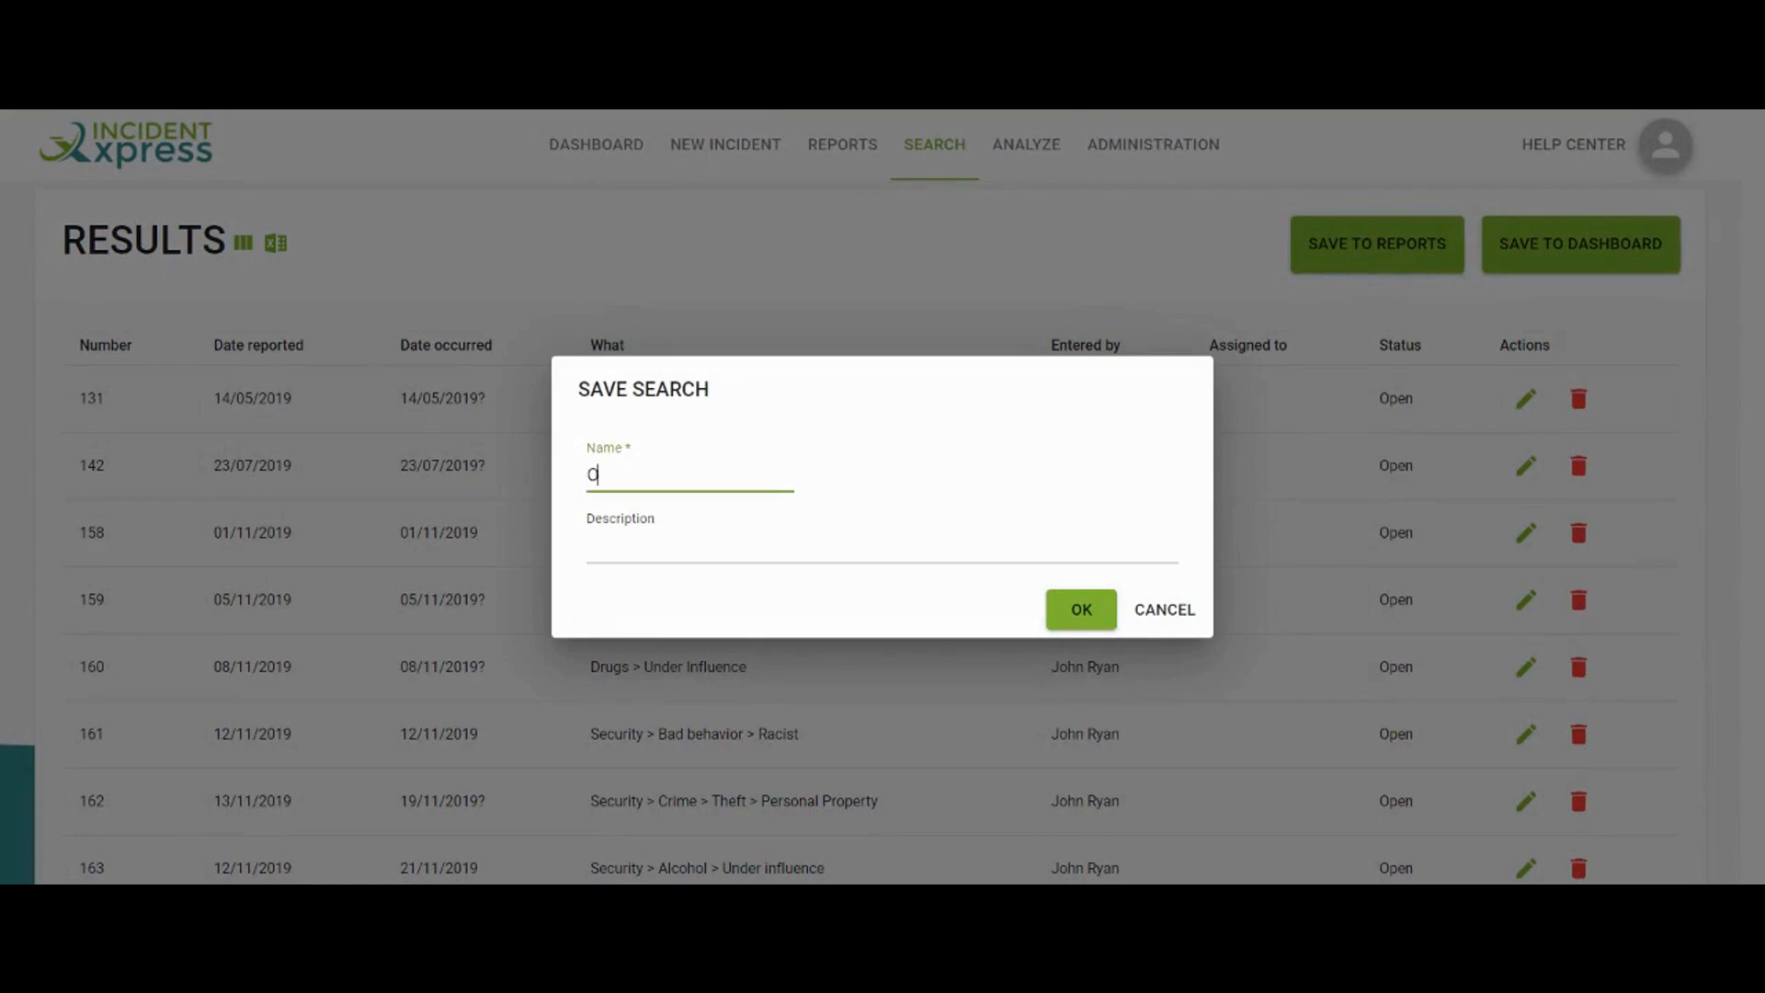
{"action": "type", "text": "n Incidents"}
{"action": "left_click", "coordinate": [1097, 610]}
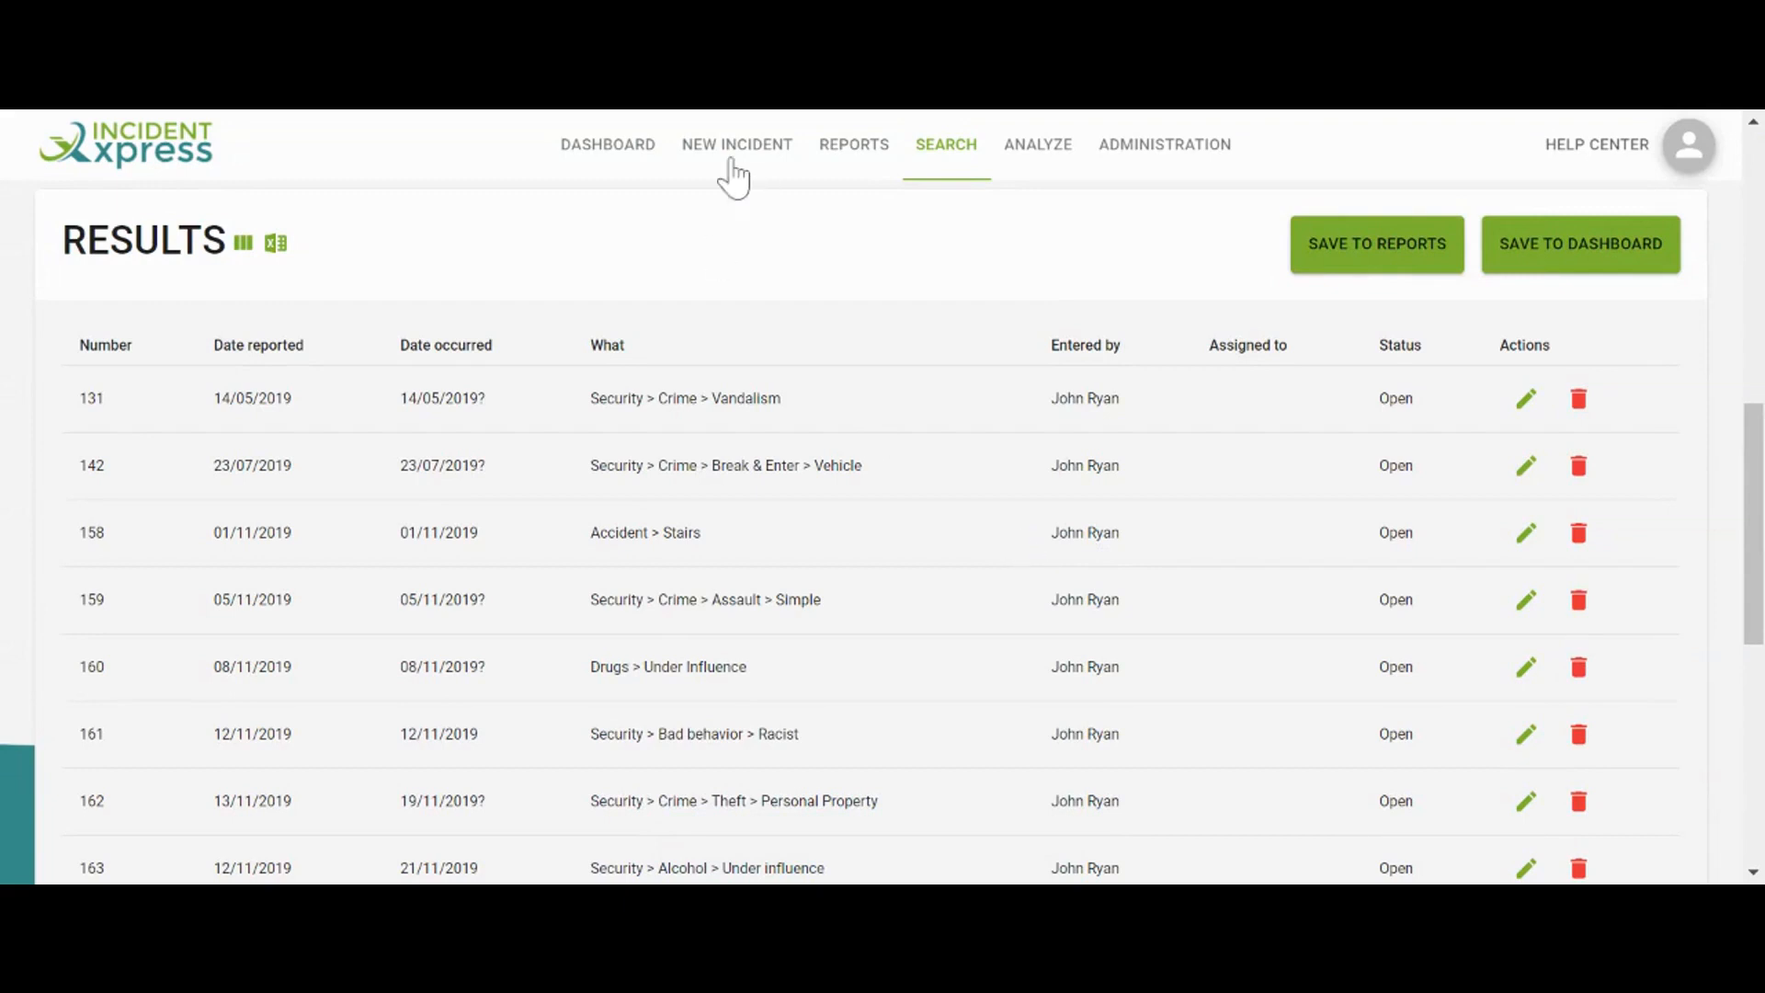
{"action": "left_click", "coordinate": [837, 166]}
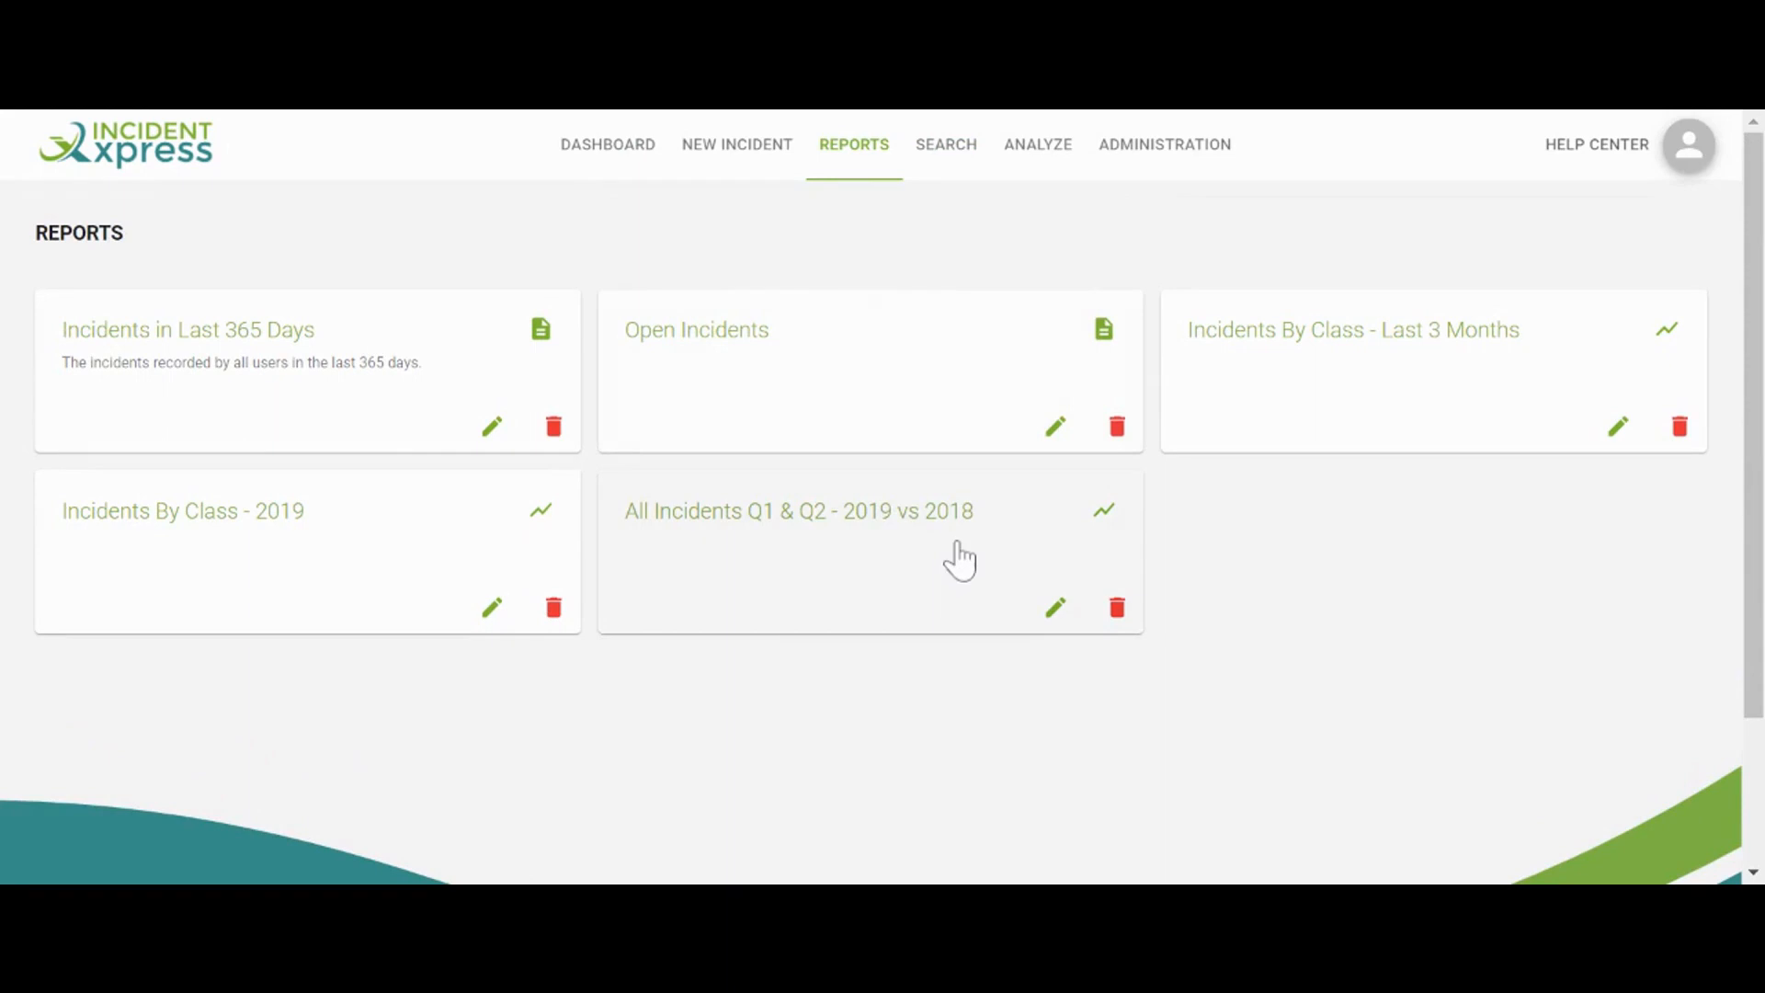
Open the 'Incidents in Last 365 Days' report to review it
{"action": "left_click", "coordinate": [495, 430]}
{"action": "scroll", "coordinate": [534, 450], "scroll_direction": "down", "scroll_amount": 5}
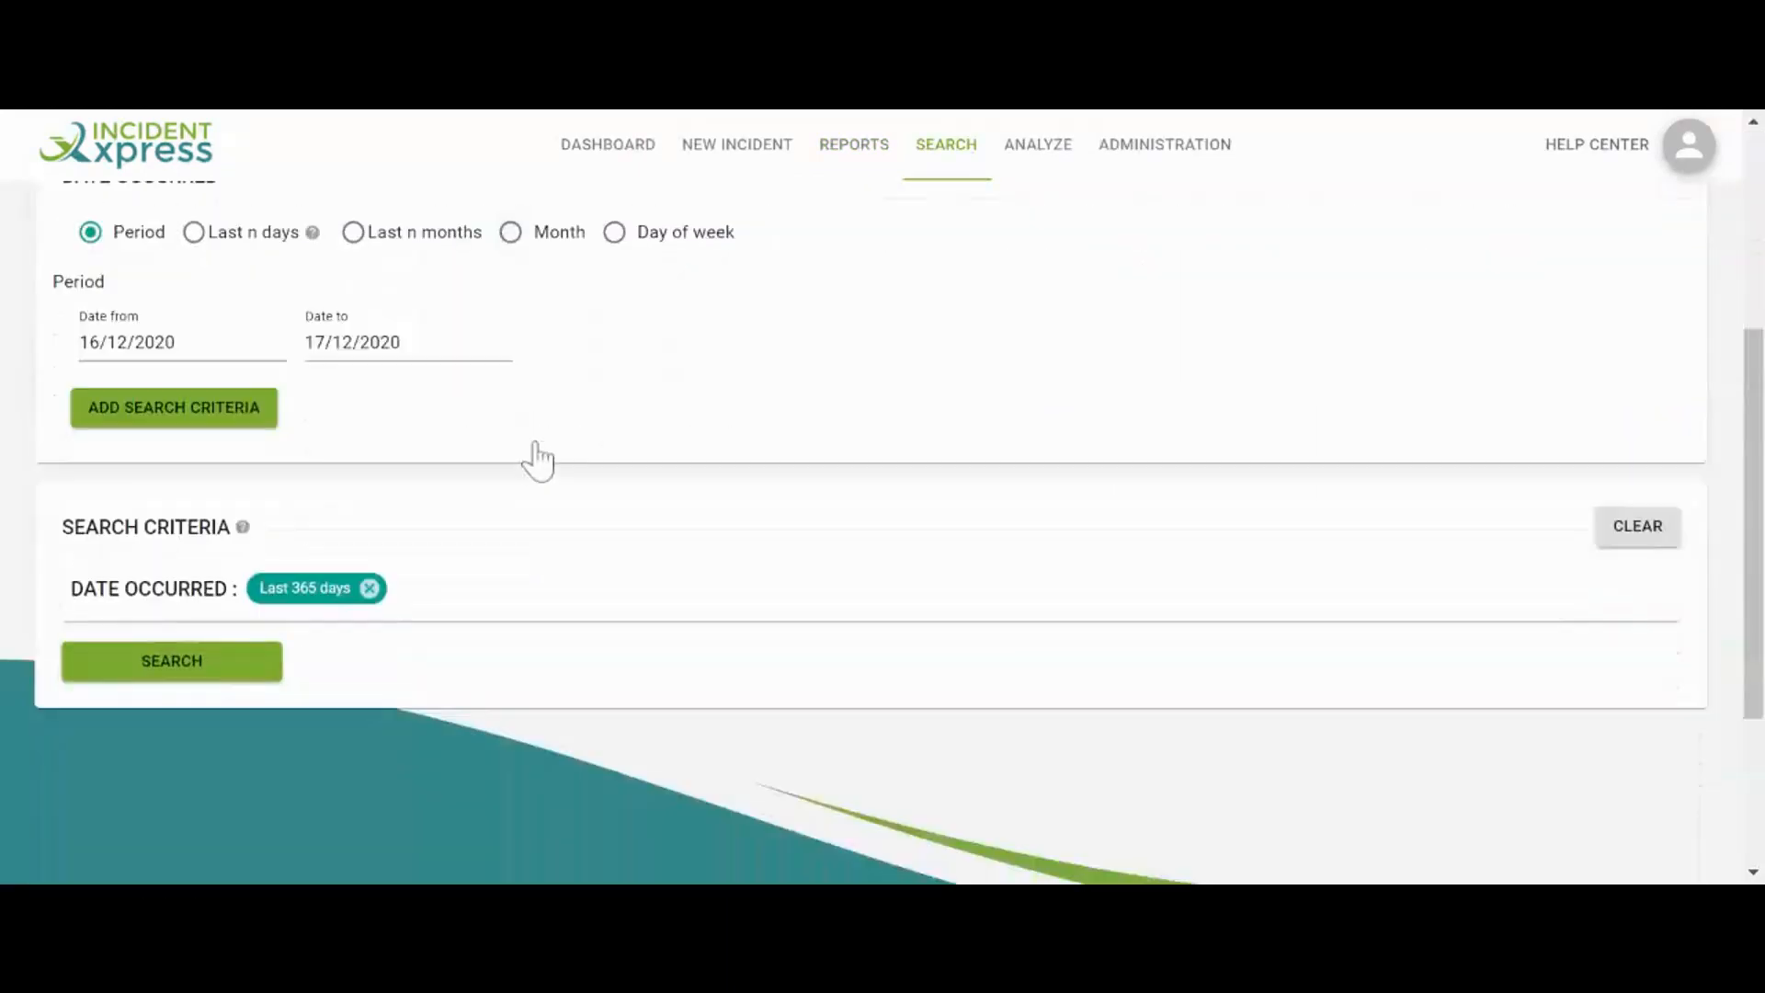
{"action": "scroll", "coordinate": [538, 459], "scroll_direction": "up", "scroll_amount": 4}
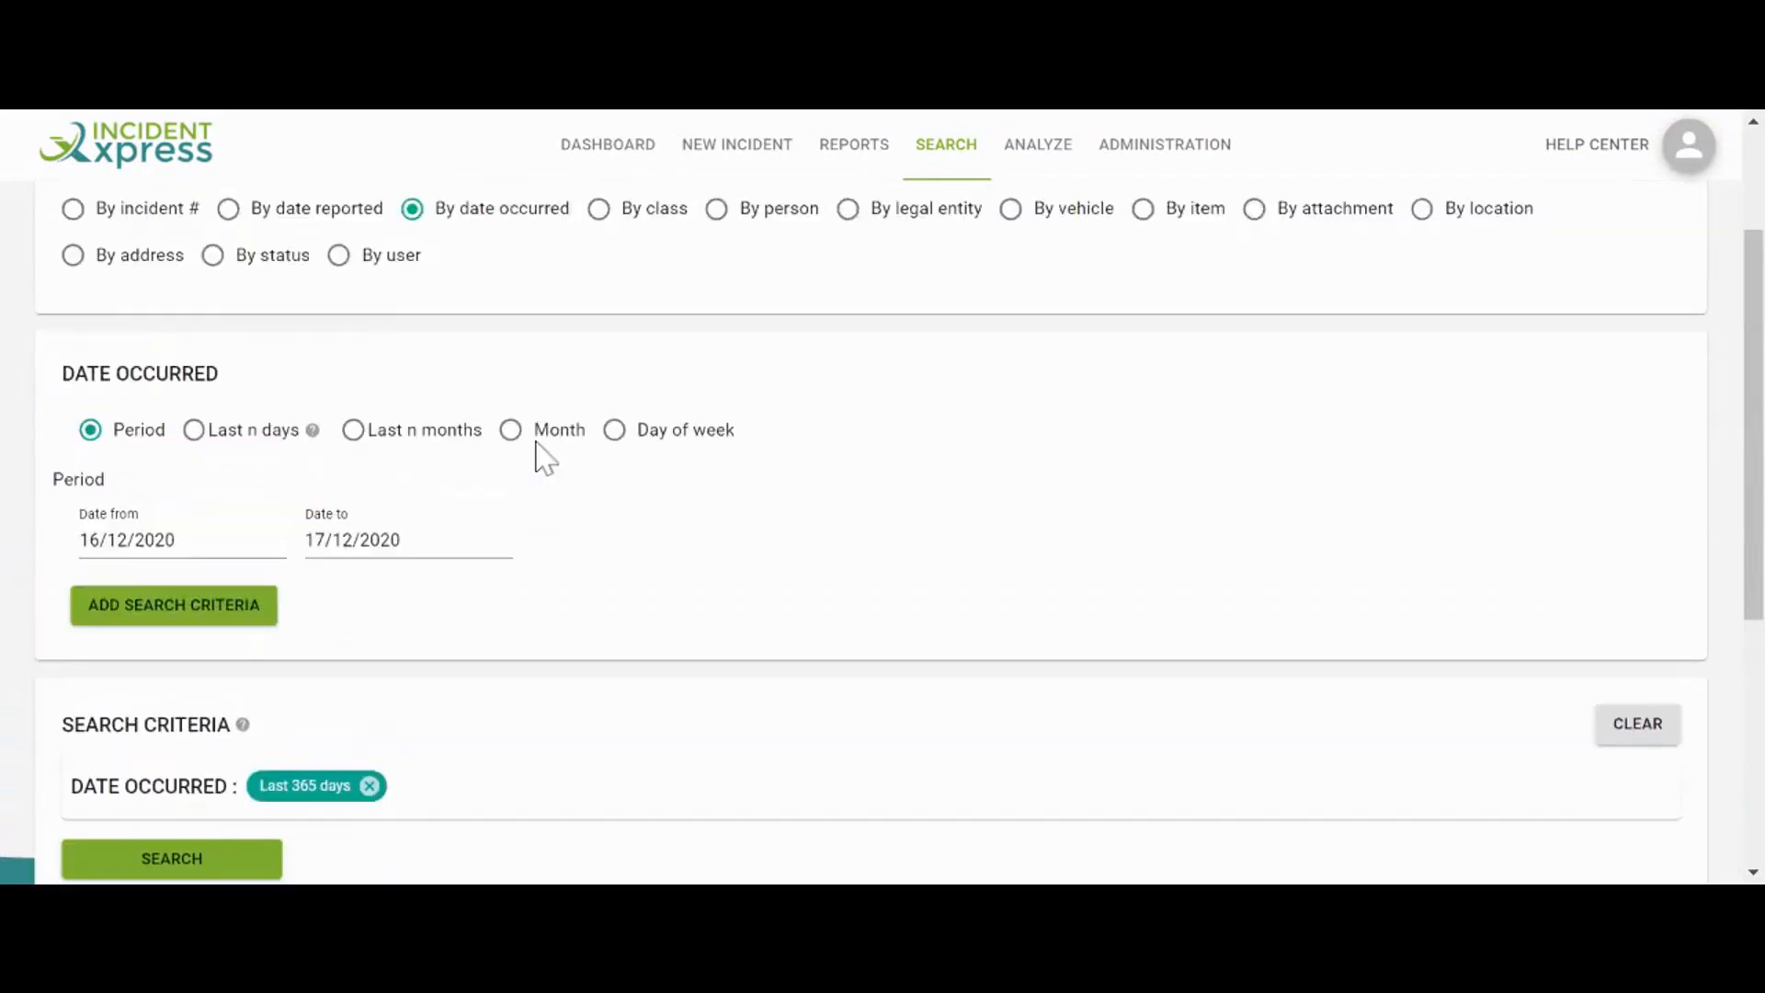
{"action": "scroll", "coordinate": [542, 455], "scroll_direction": "up", "scroll_amount": 1}
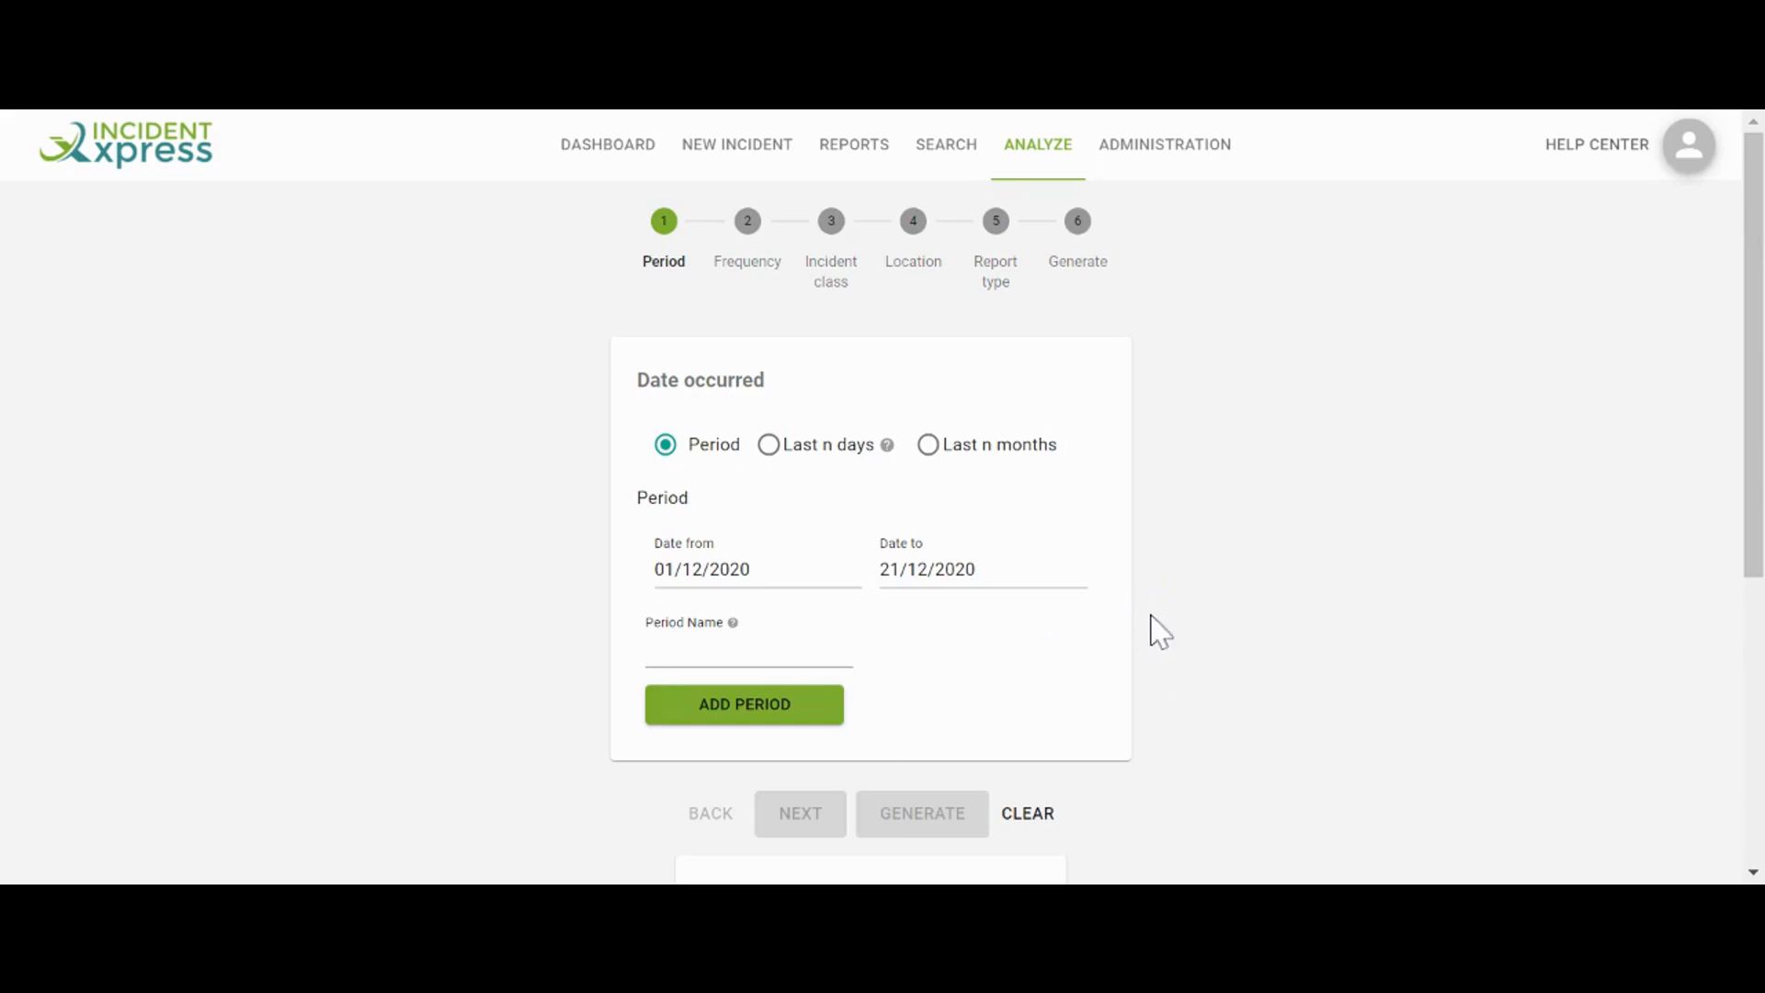
Set the analysis period to the last 12 months with a monthly frequency
{"action": "left_click", "coordinate": [928, 445]}
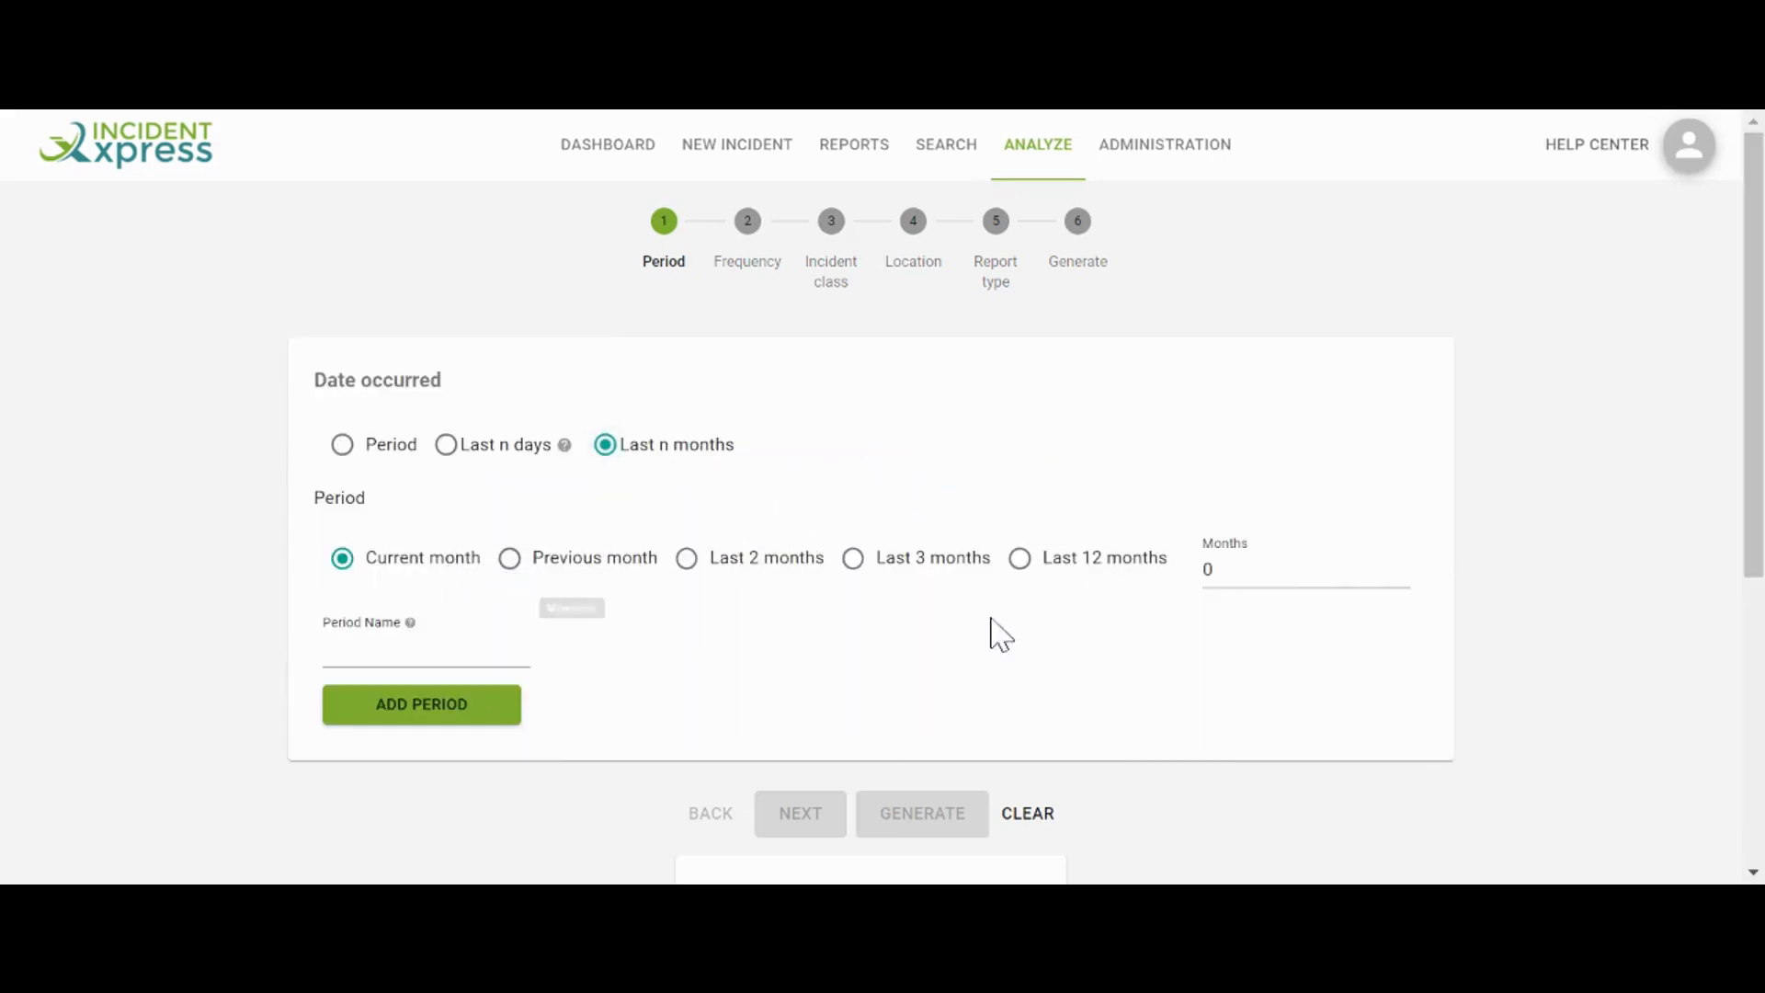
{"action": "left_click", "coordinate": [1018, 559]}
{"action": "left_click", "coordinate": [465, 708]}
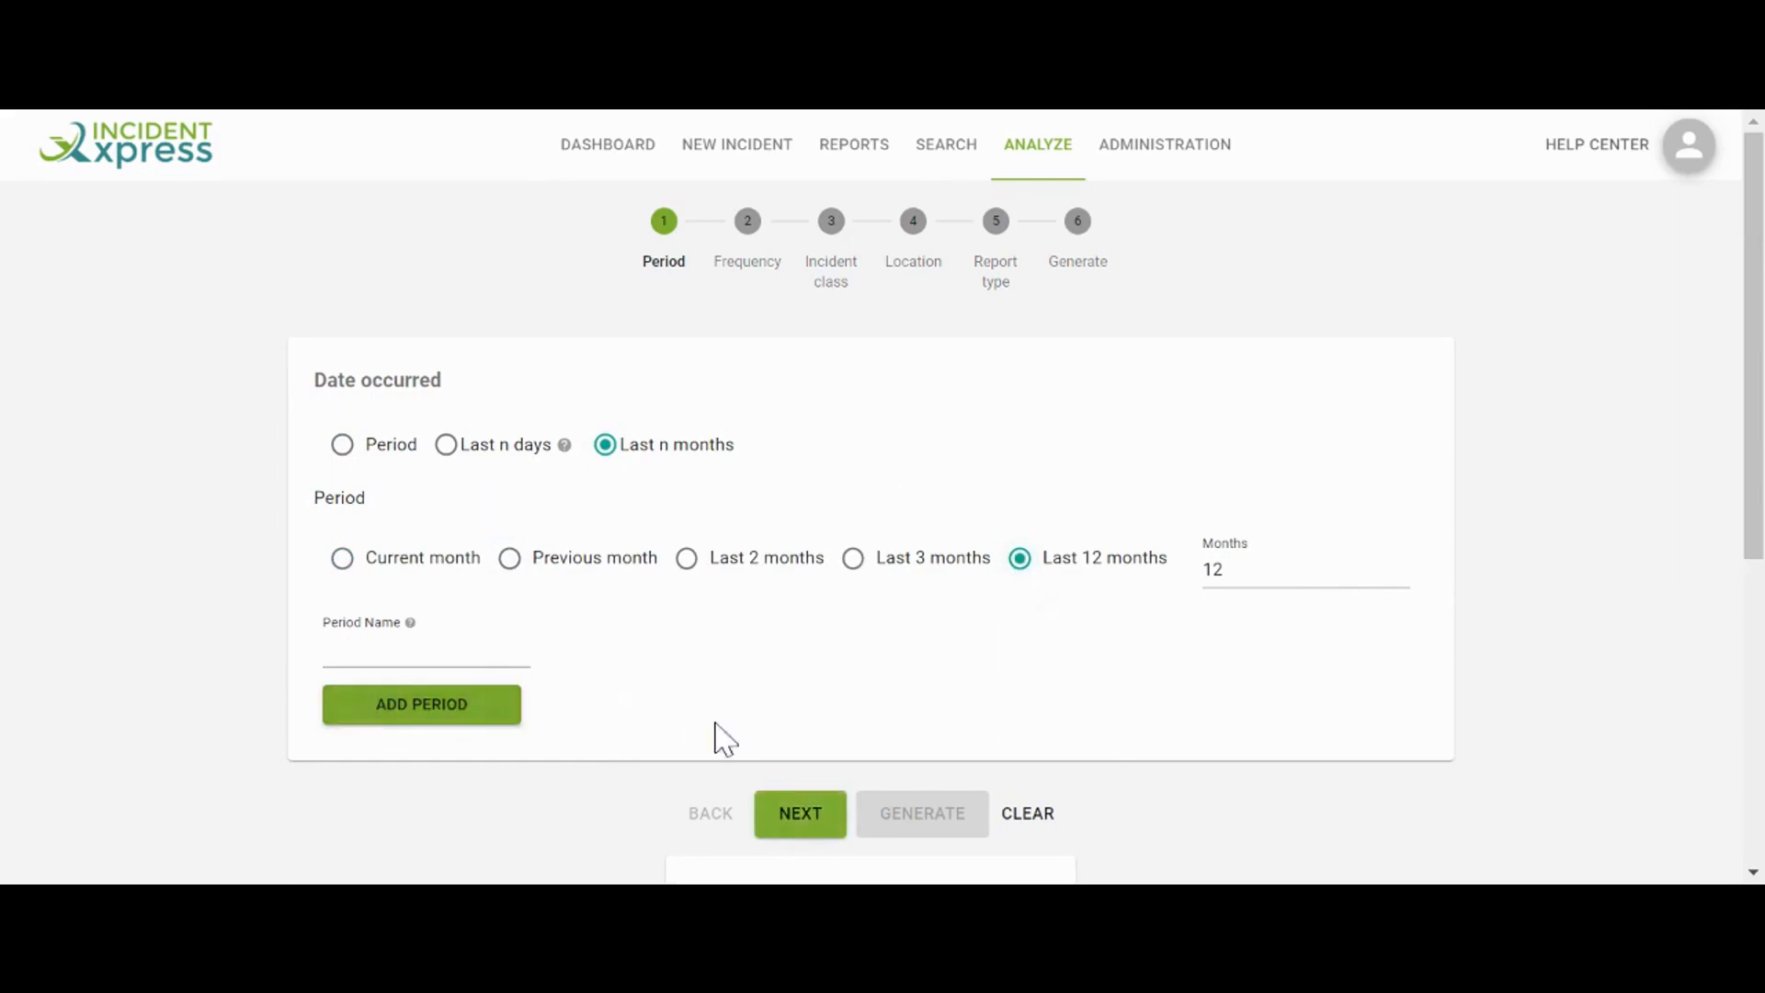
{"action": "left_click", "coordinate": [786, 676]}
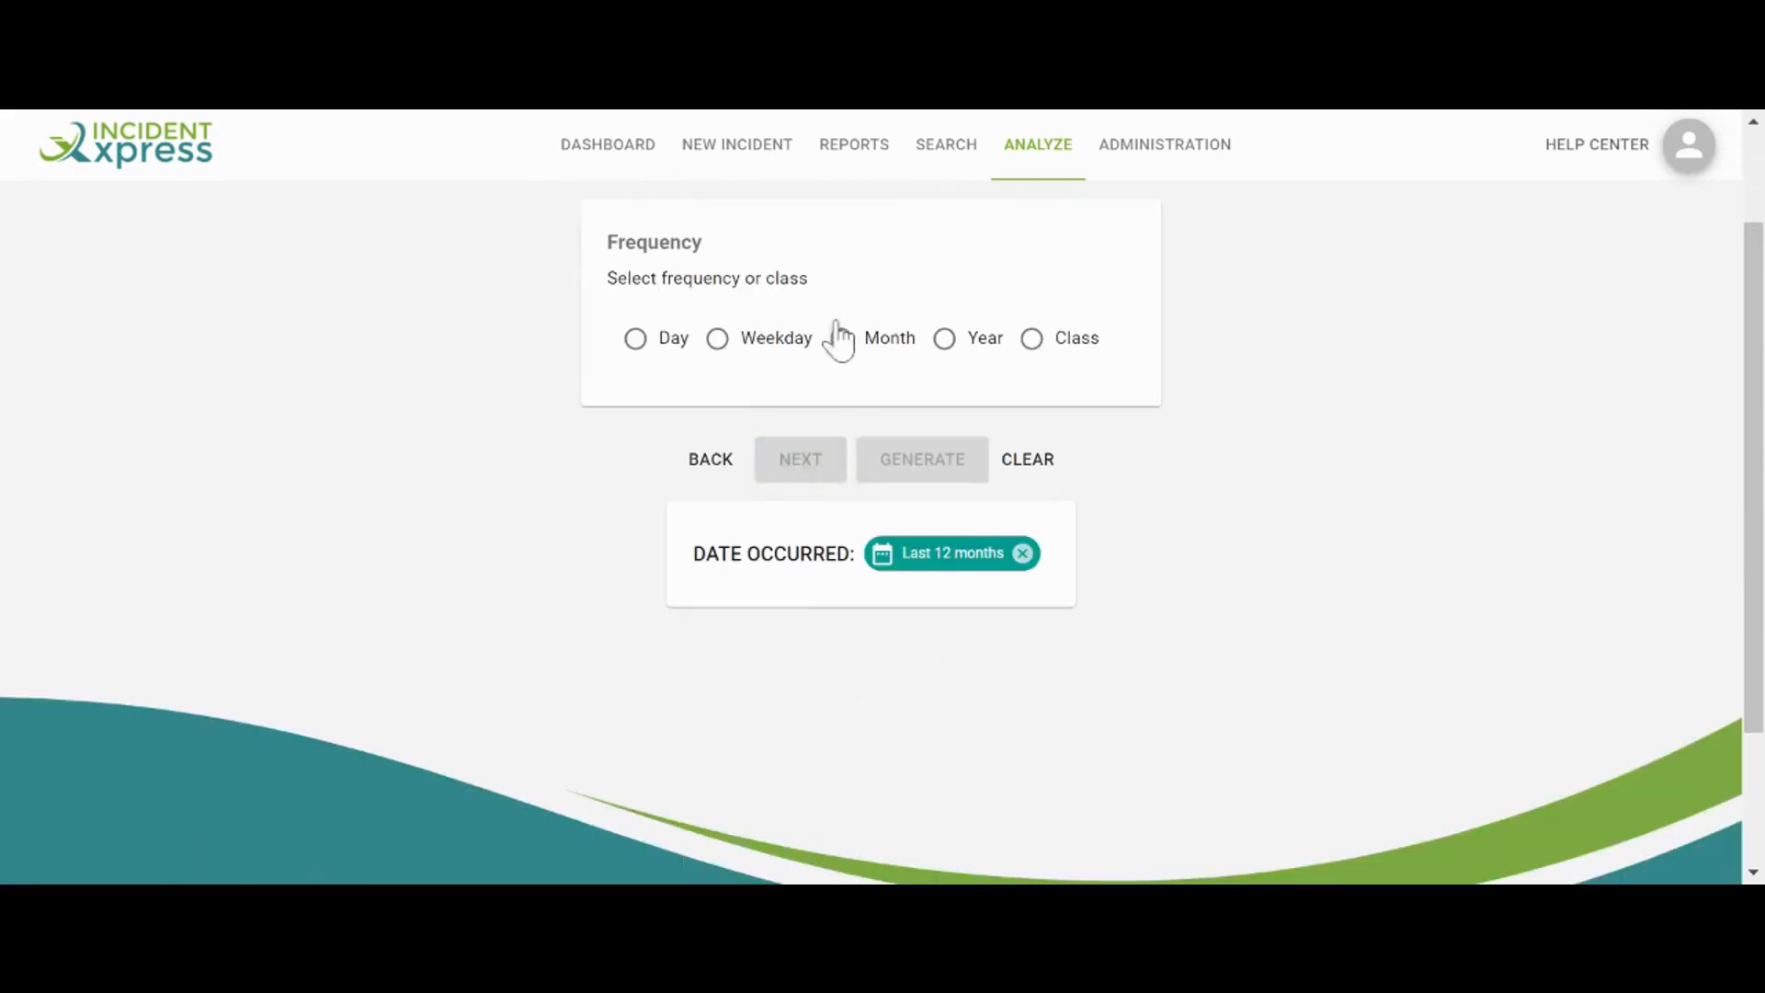
{"action": "left_click", "coordinate": [721, 345]}
{"action": "left_click", "coordinate": [795, 469]}
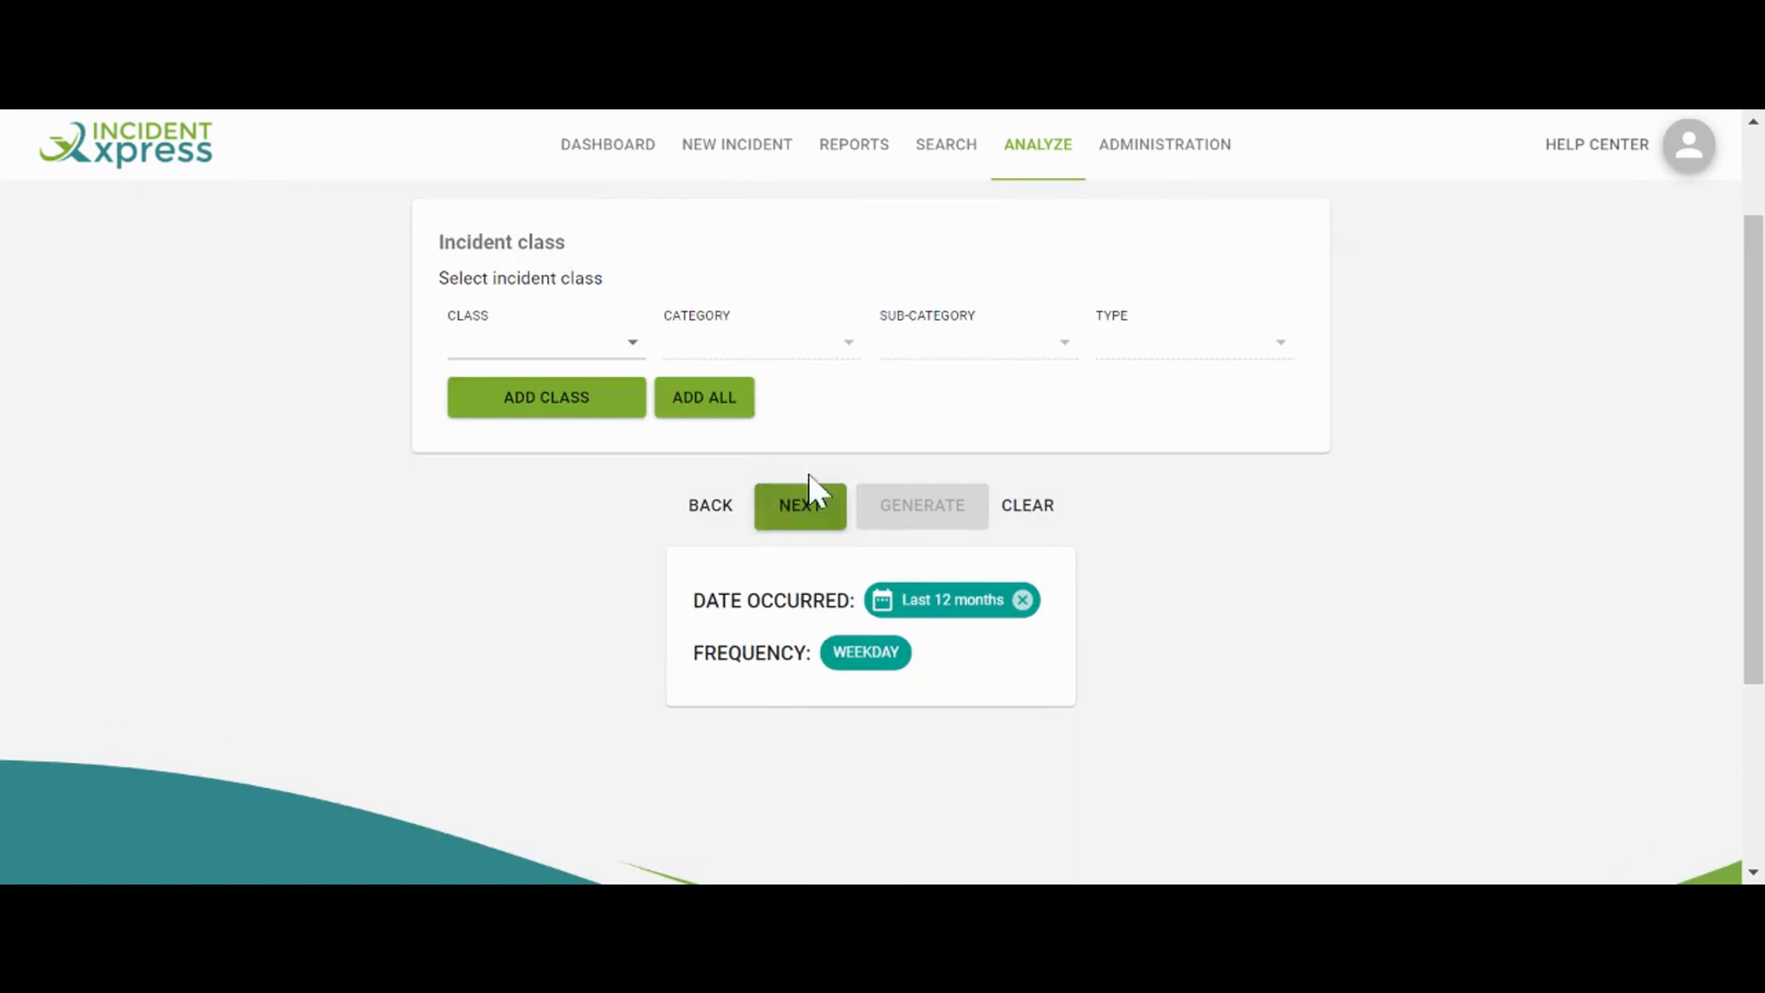
{"action": "left_click", "coordinate": [862, 655]}
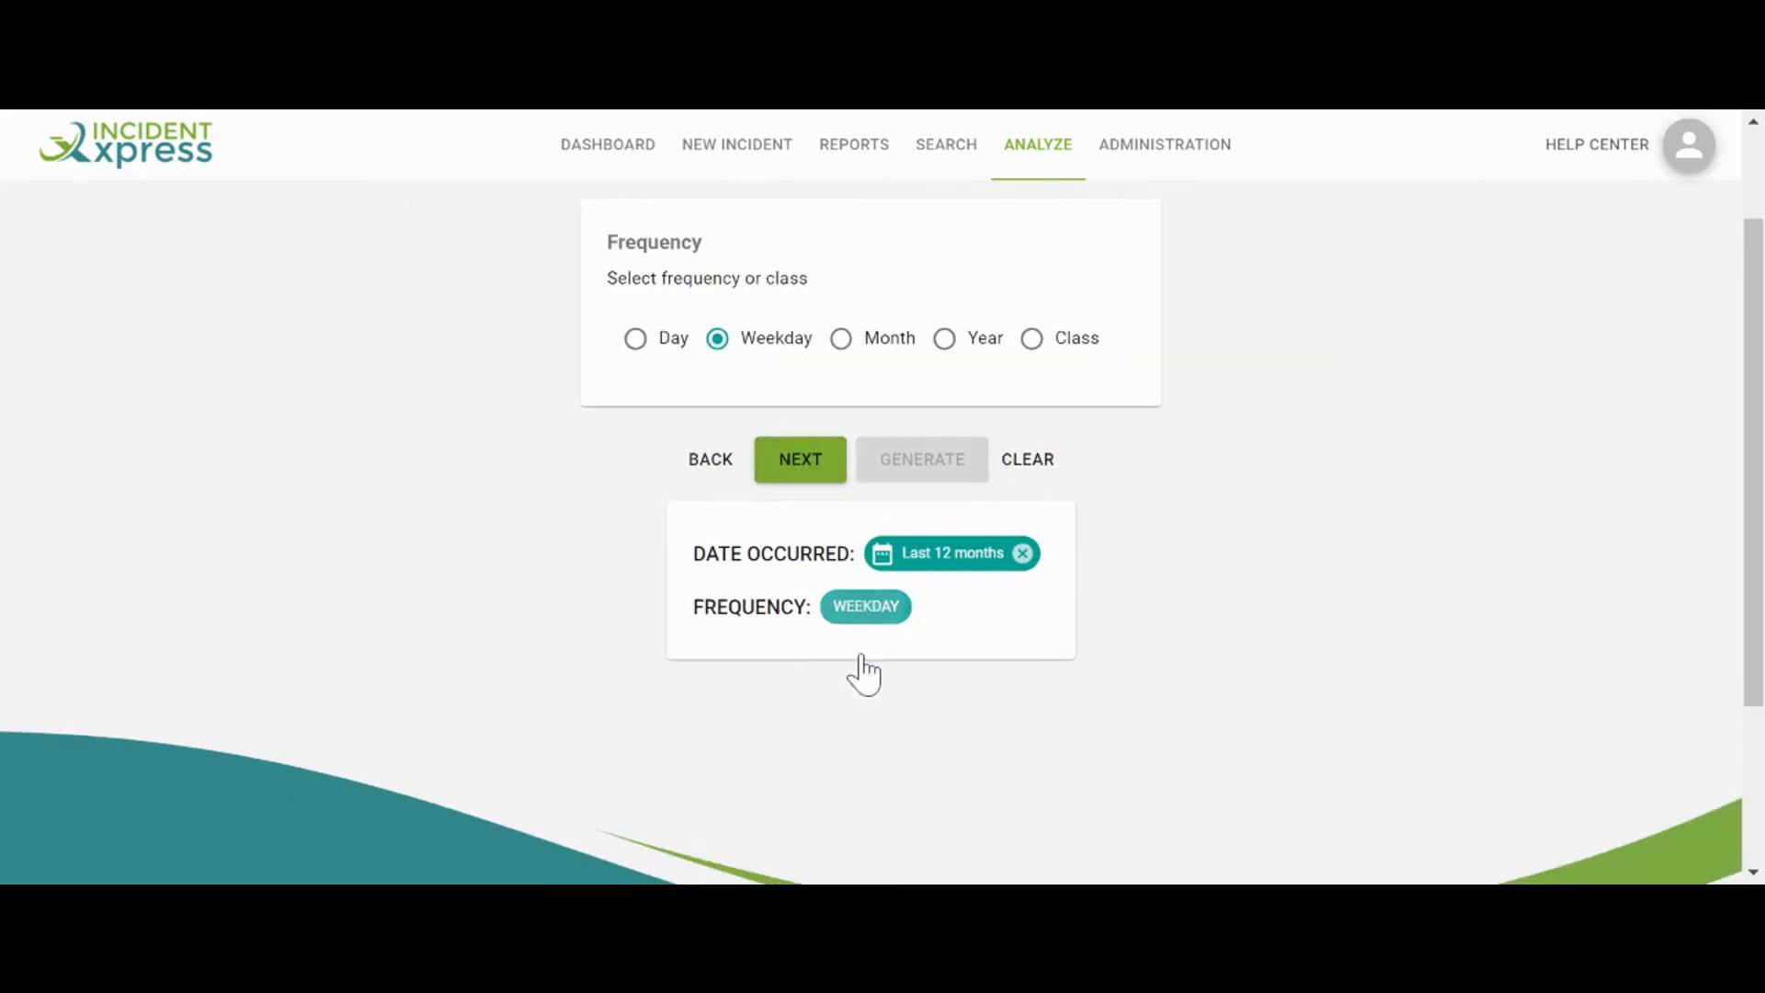
{"action": "left_click", "coordinate": [842, 340]}
{"action": "left_click", "coordinate": [802, 464]}
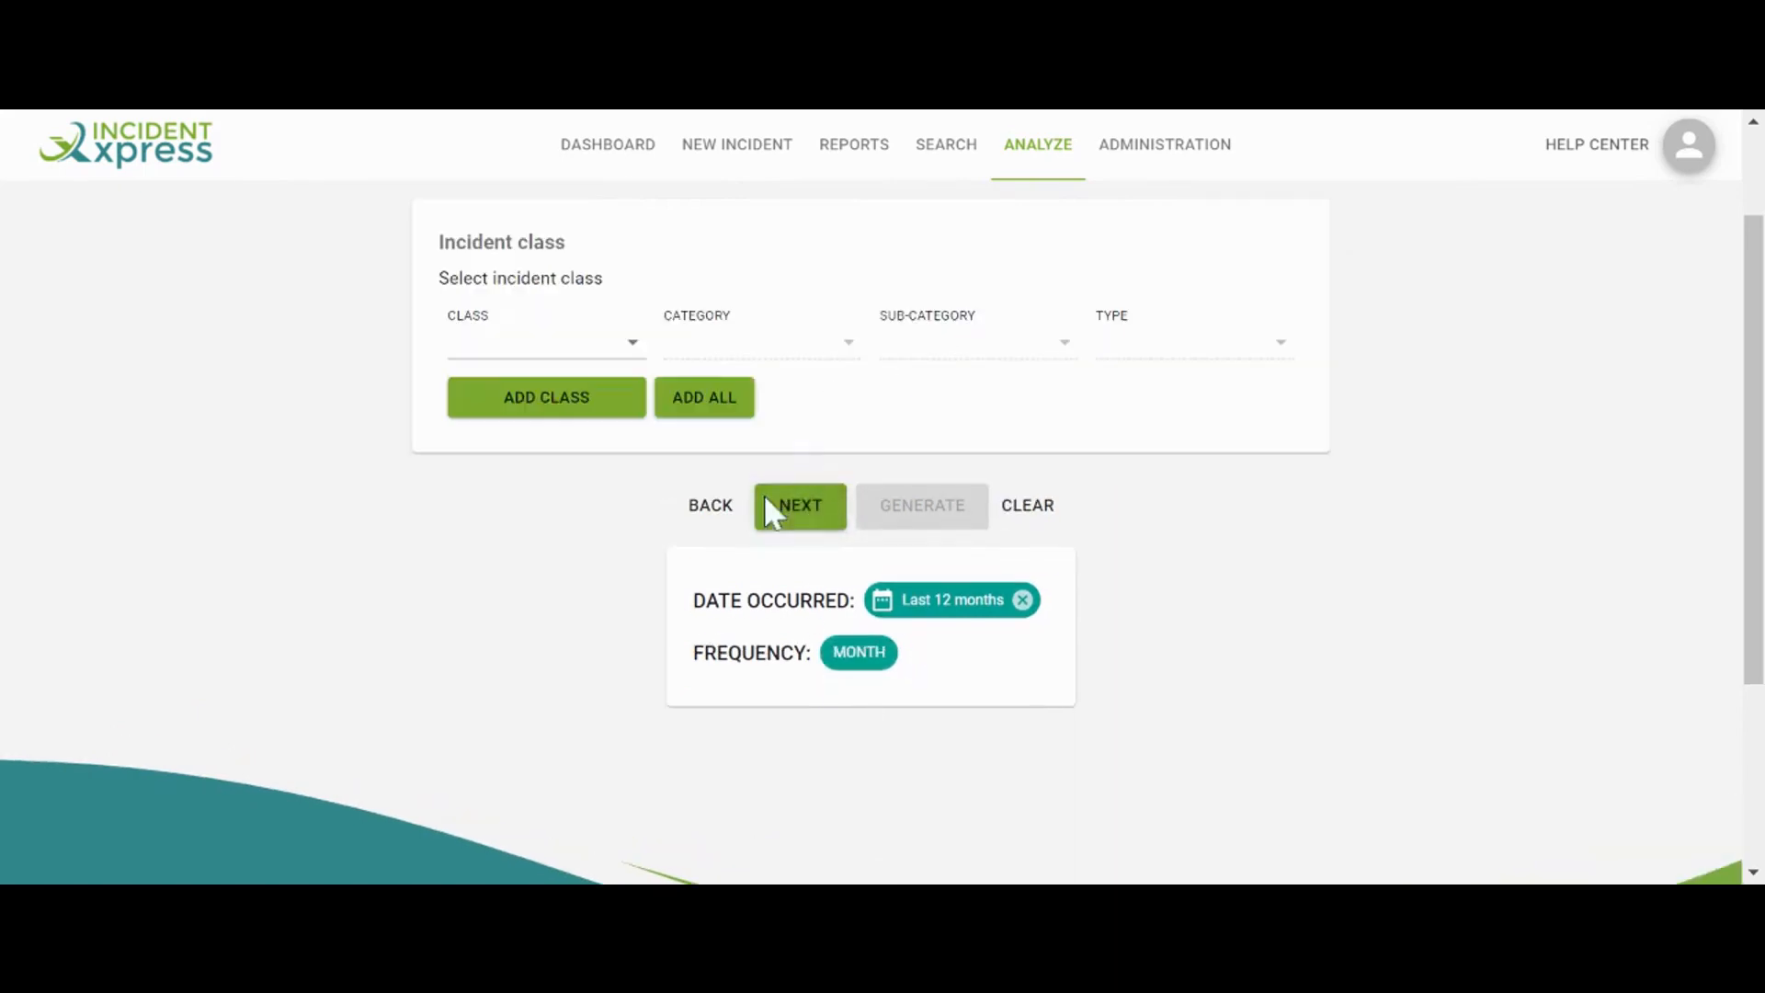
Try the Drugs and Security incident classes, leaving no category selected
{"action": "left_click", "coordinate": [522, 351]}
{"action": "left_click", "coordinate": [501, 445]}
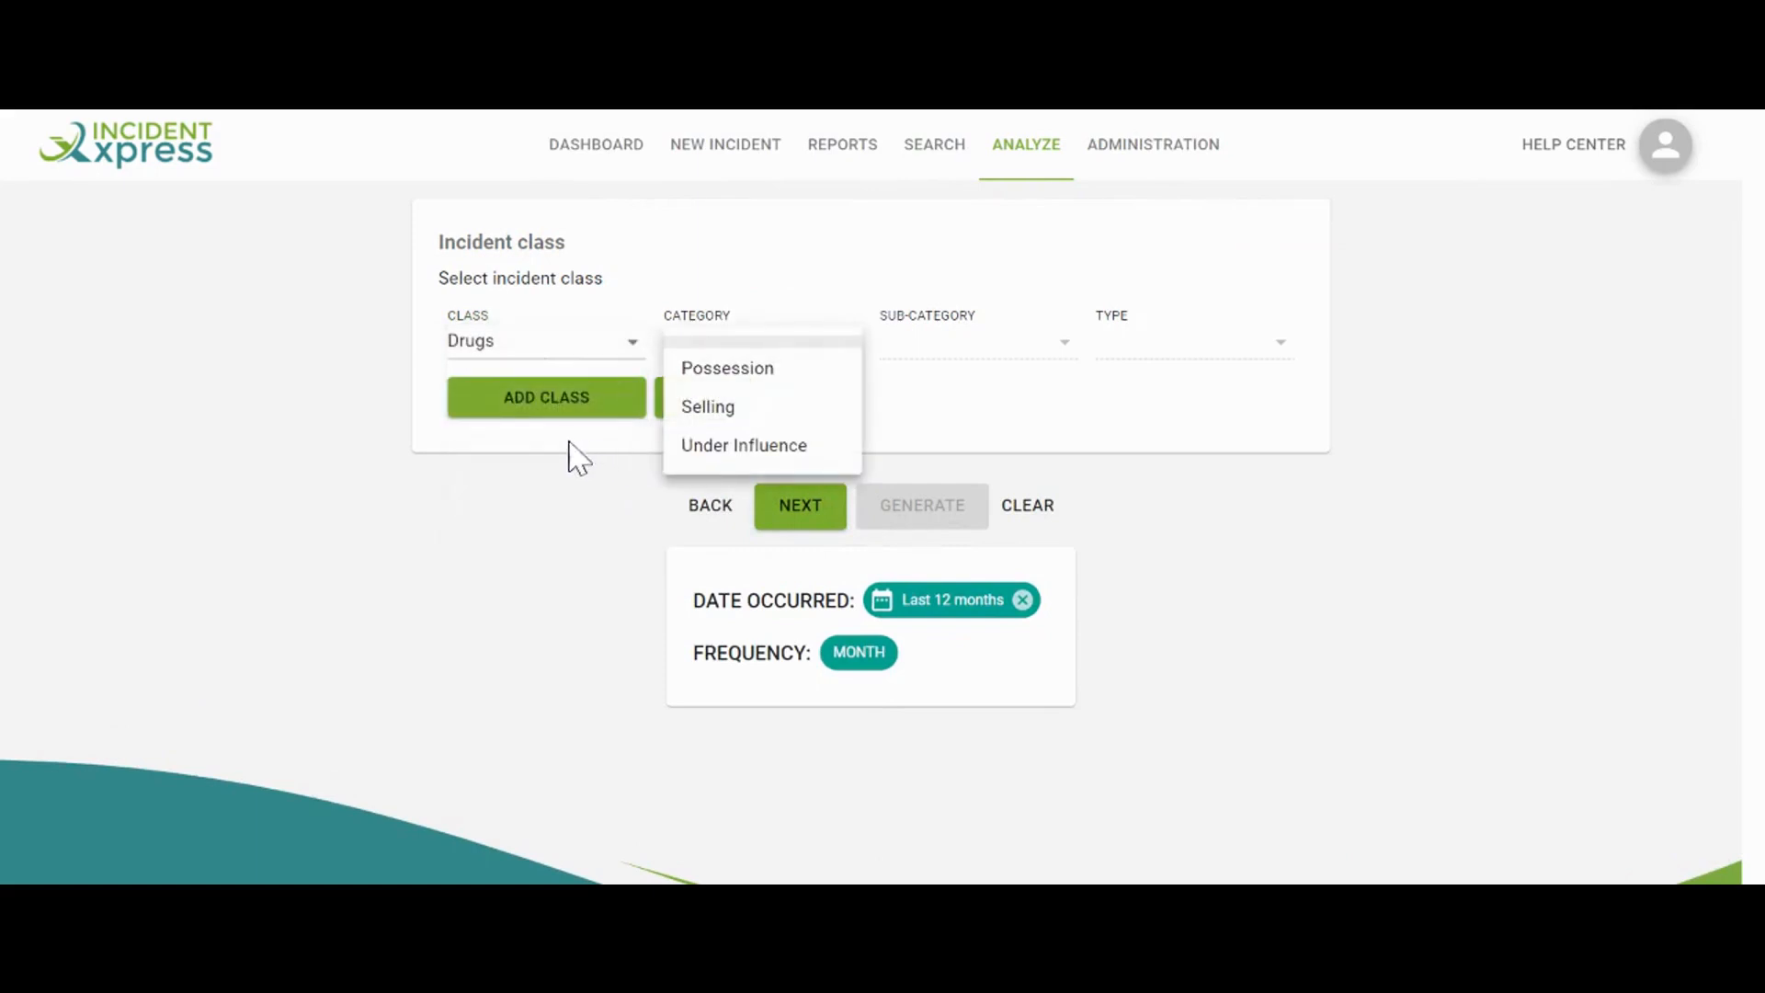
{"action": "left_click", "coordinate": [576, 457]}
{"action": "left_click", "coordinate": [786, 519]}
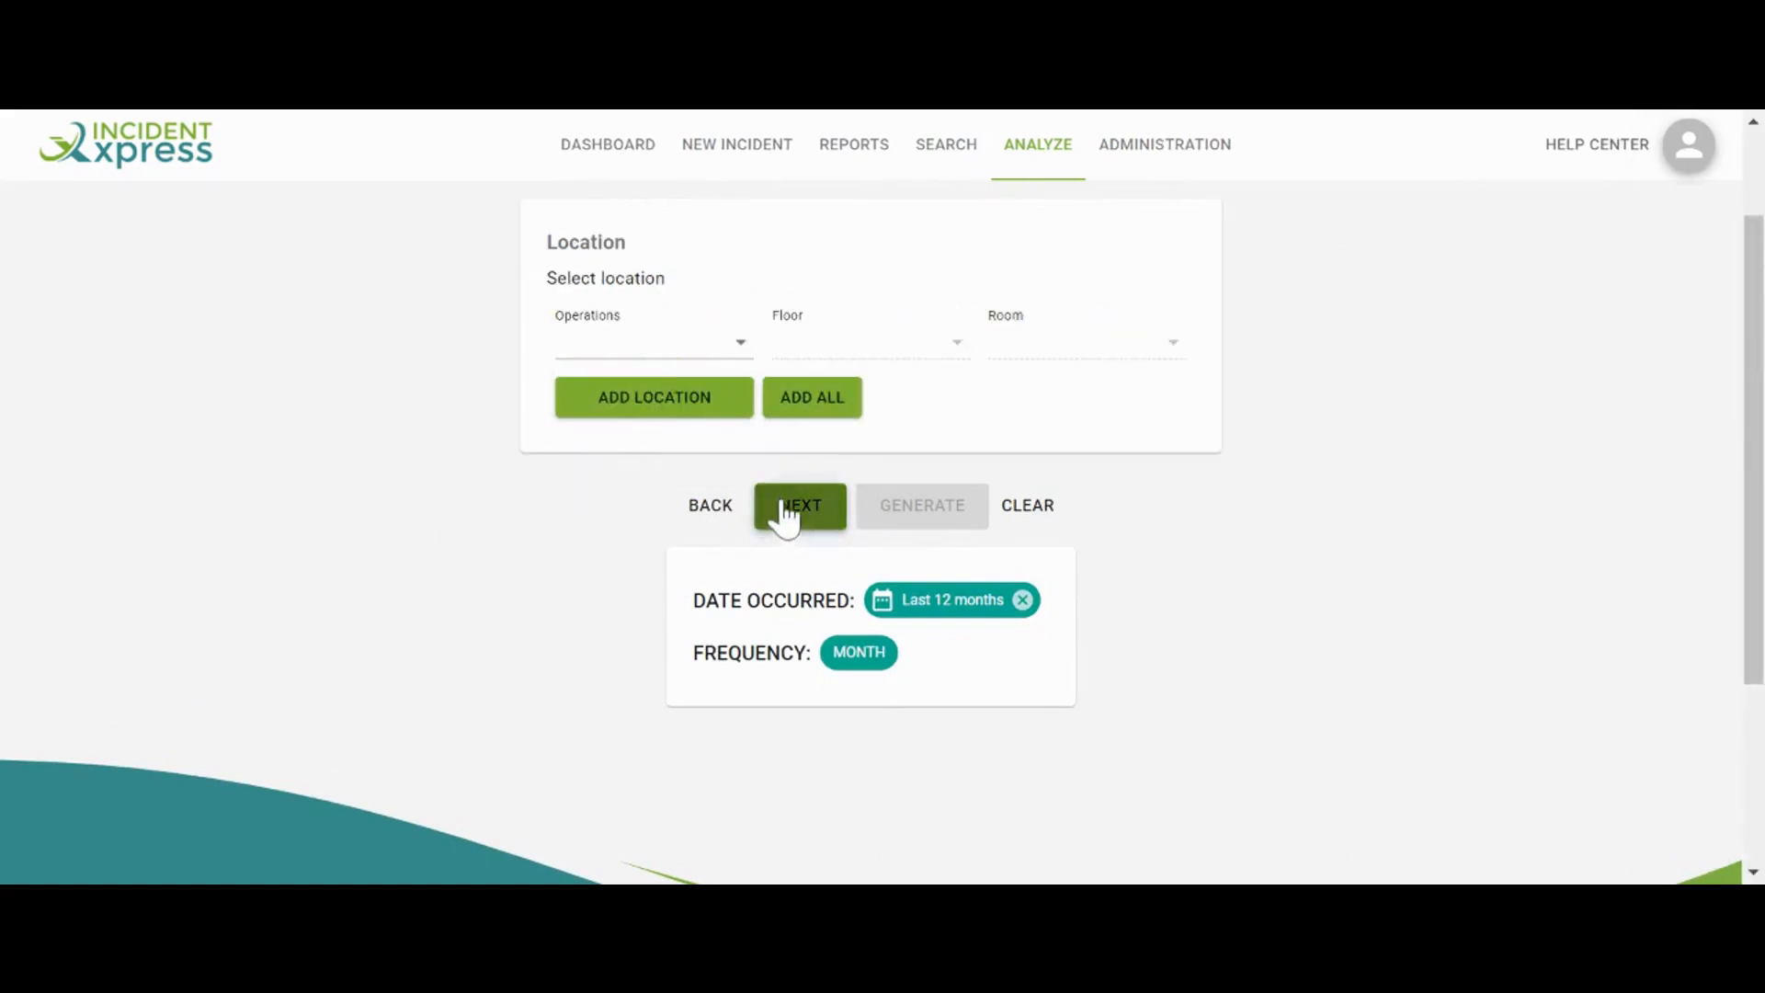
{"action": "left_click", "coordinate": [723, 517]}
{"action": "left_click", "coordinate": [620, 354]}
{"action": "left_click", "coordinate": [525, 563]}
{"action": "left_click", "coordinate": [485, 669]}
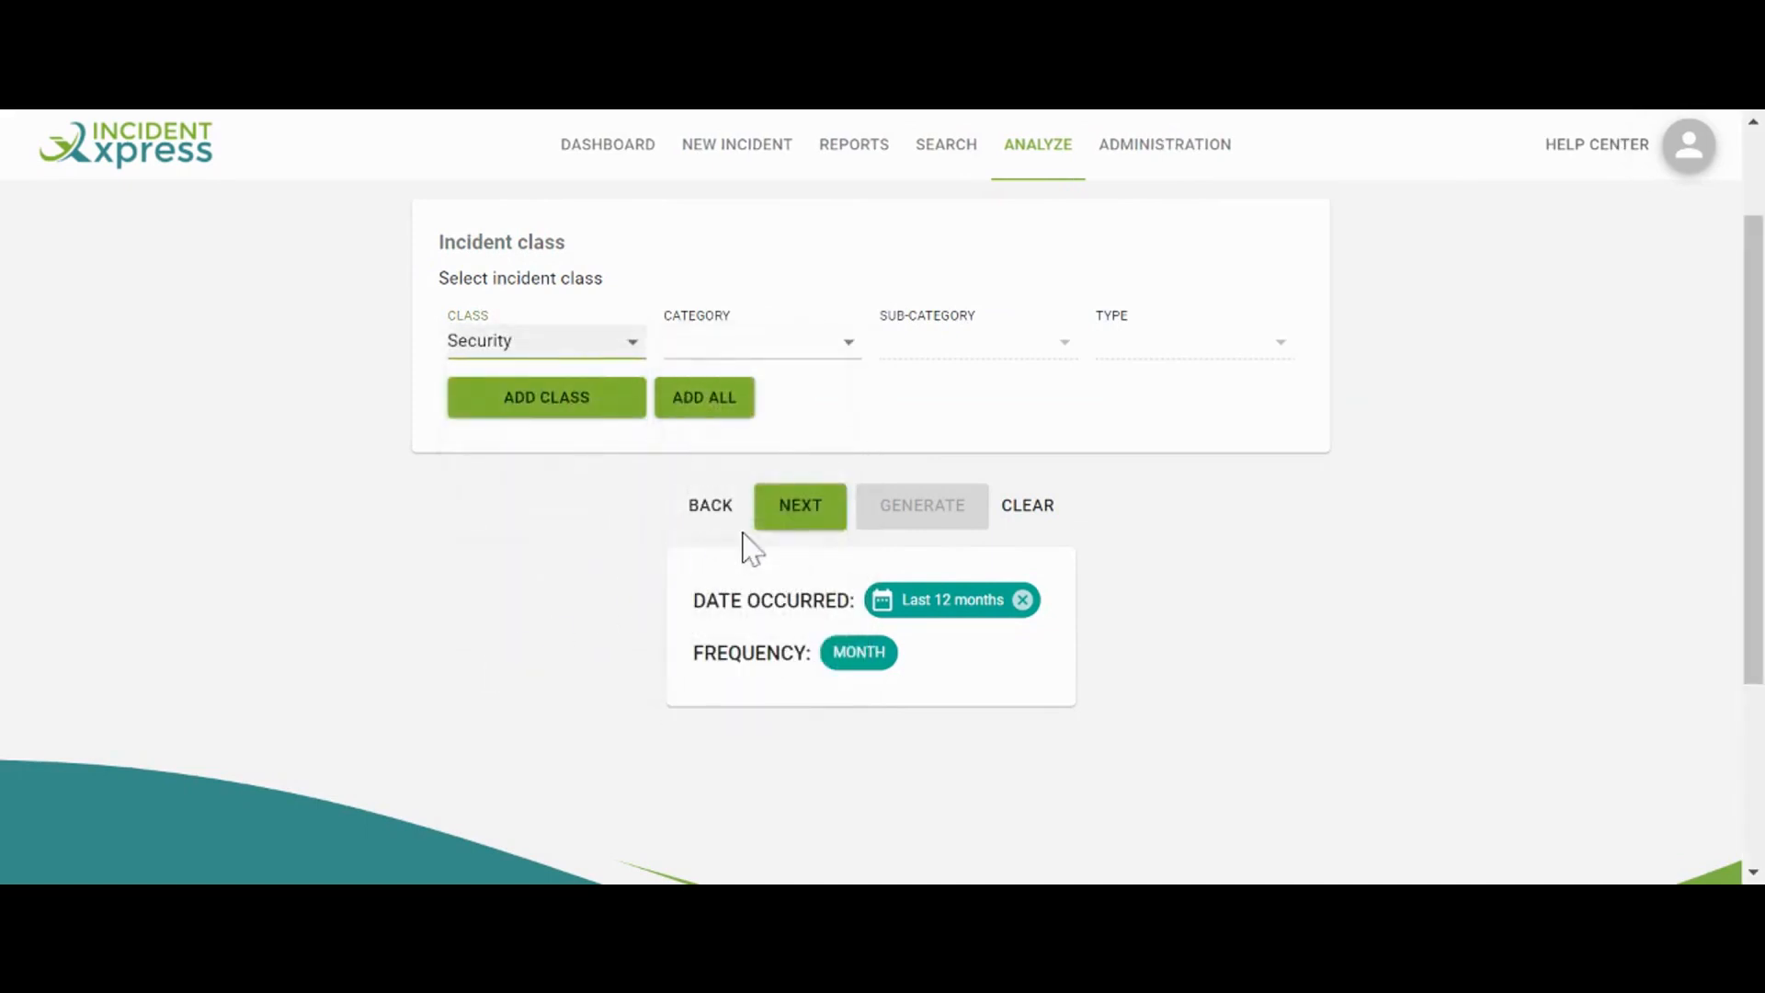
{"action": "left_click", "coordinate": [788, 512]}
Include all locations, choose a bar chart, and generate 'My analysis'
{"action": "left_click", "coordinate": [792, 419]}
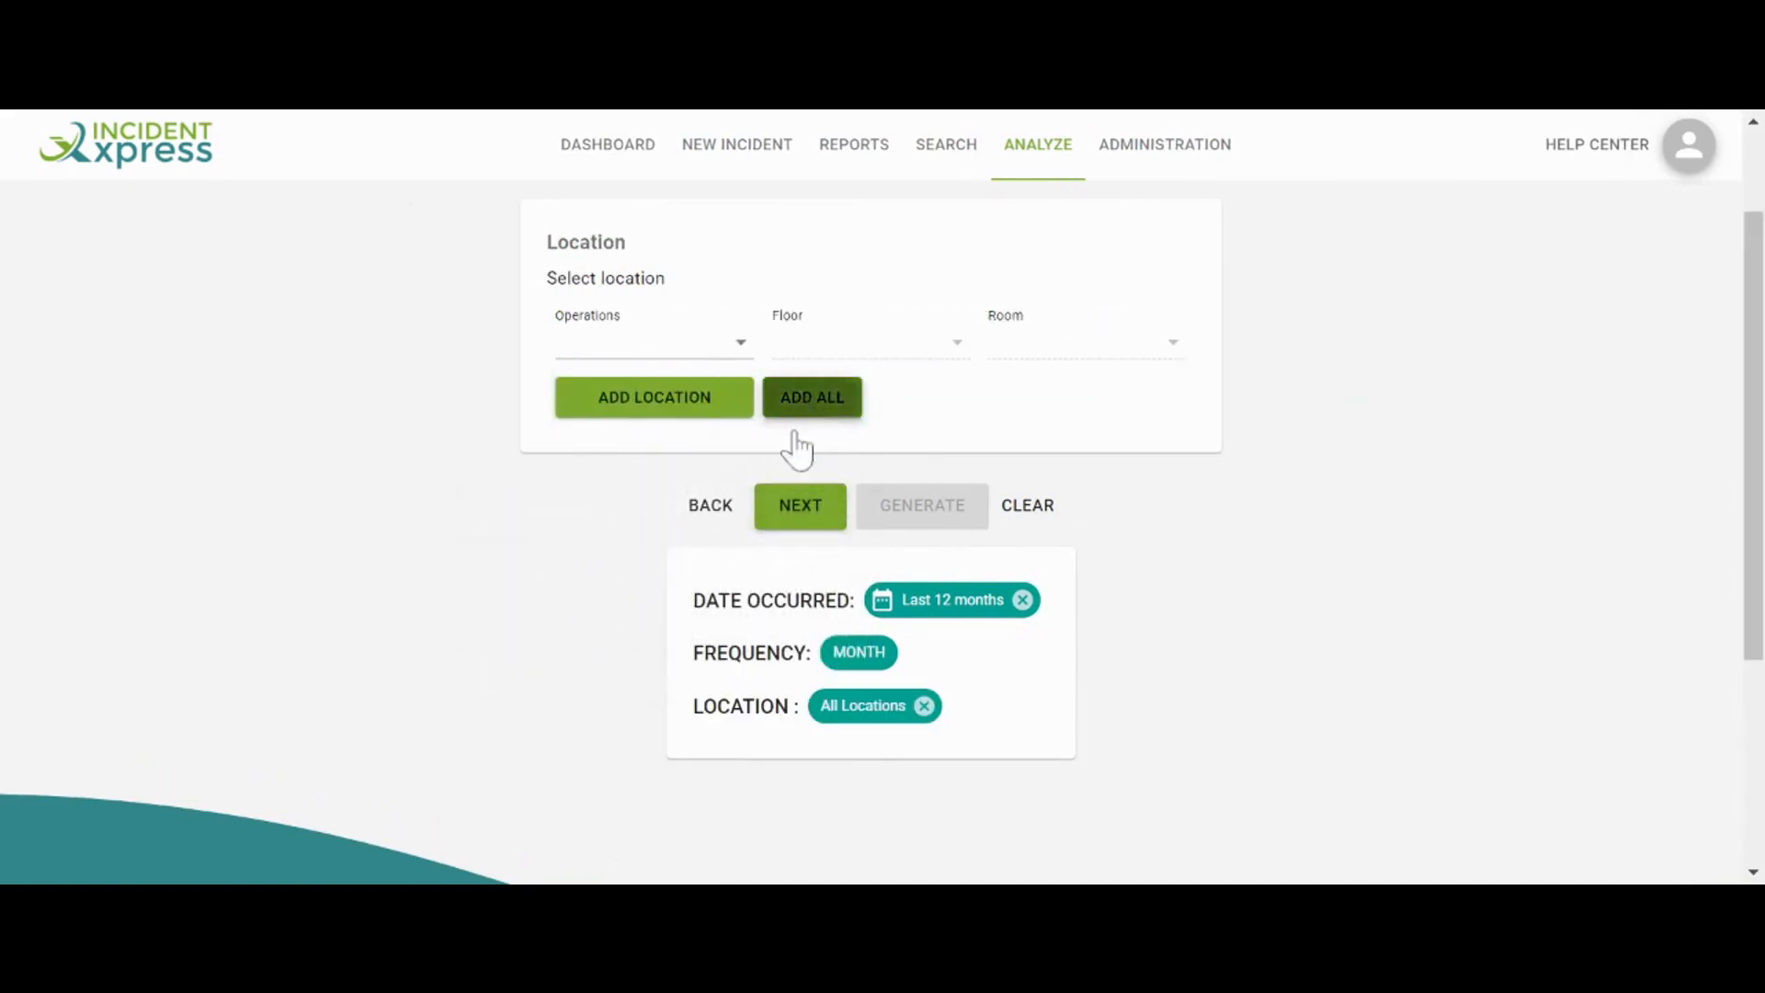
{"action": "left_click", "coordinate": [786, 512]}
{"action": "left_click", "coordinate": [594, 342]}
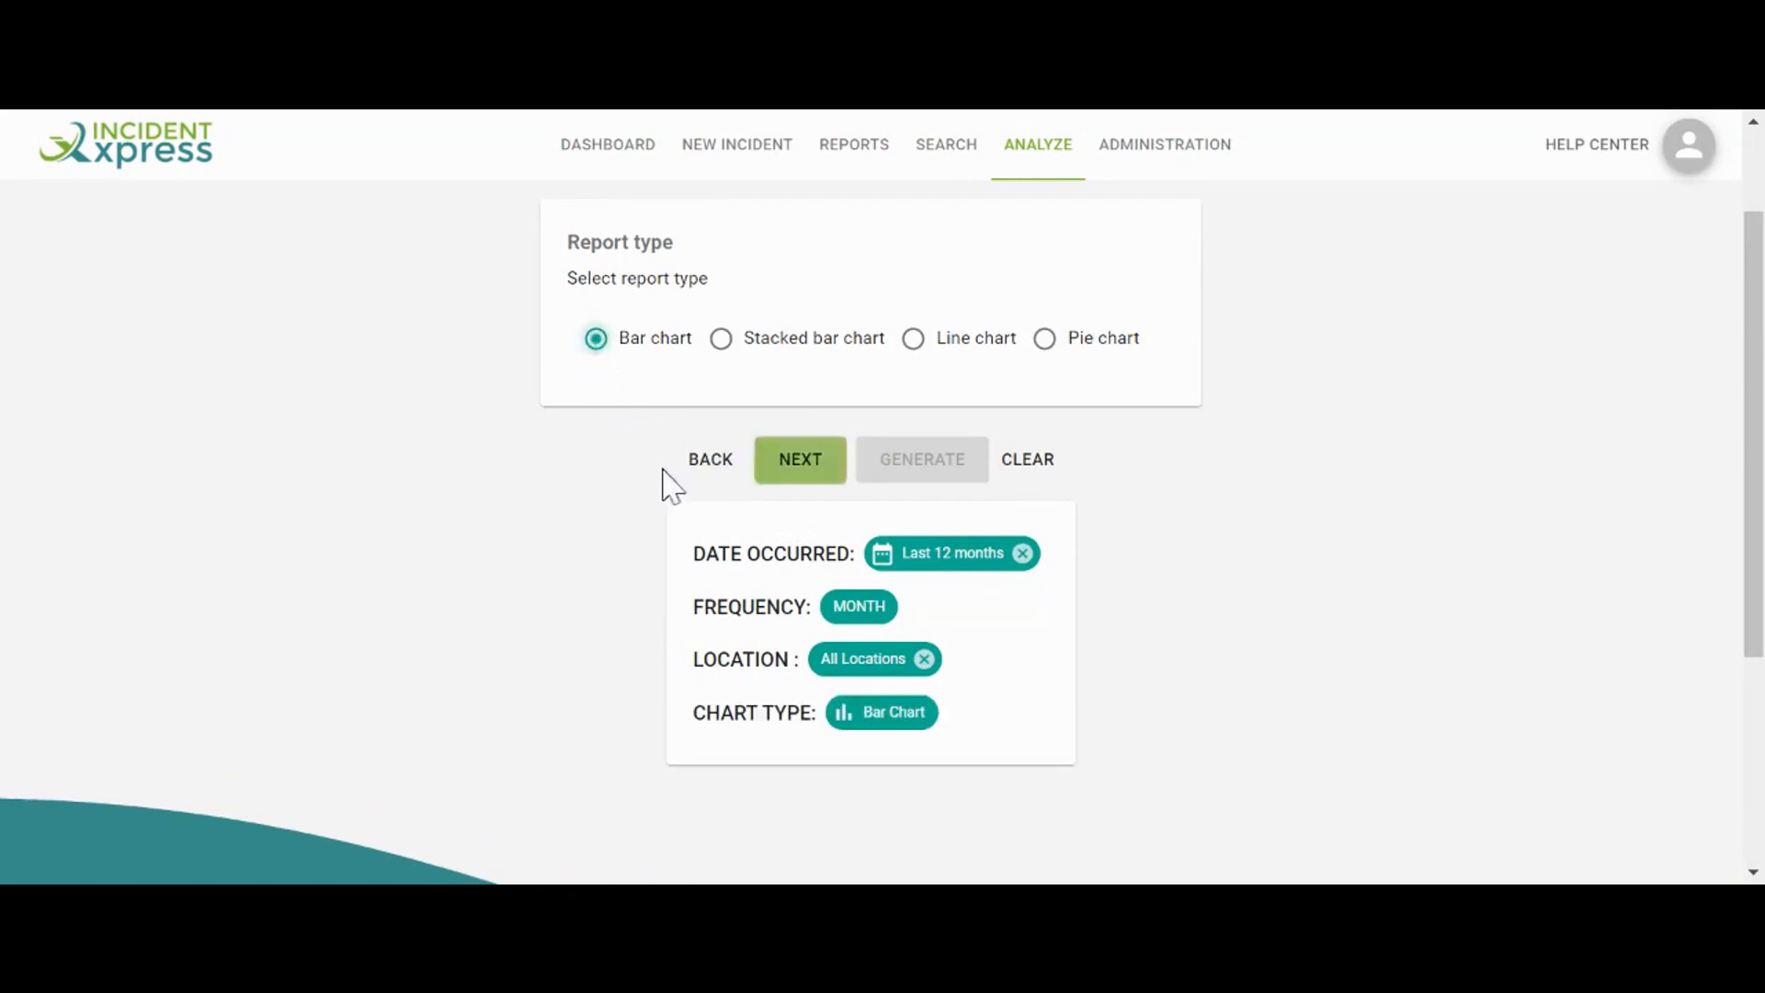
{"action": "left_click", "coordinate": [799, 464]}
{"action": "left_click", "coordinate": [924, 455]}
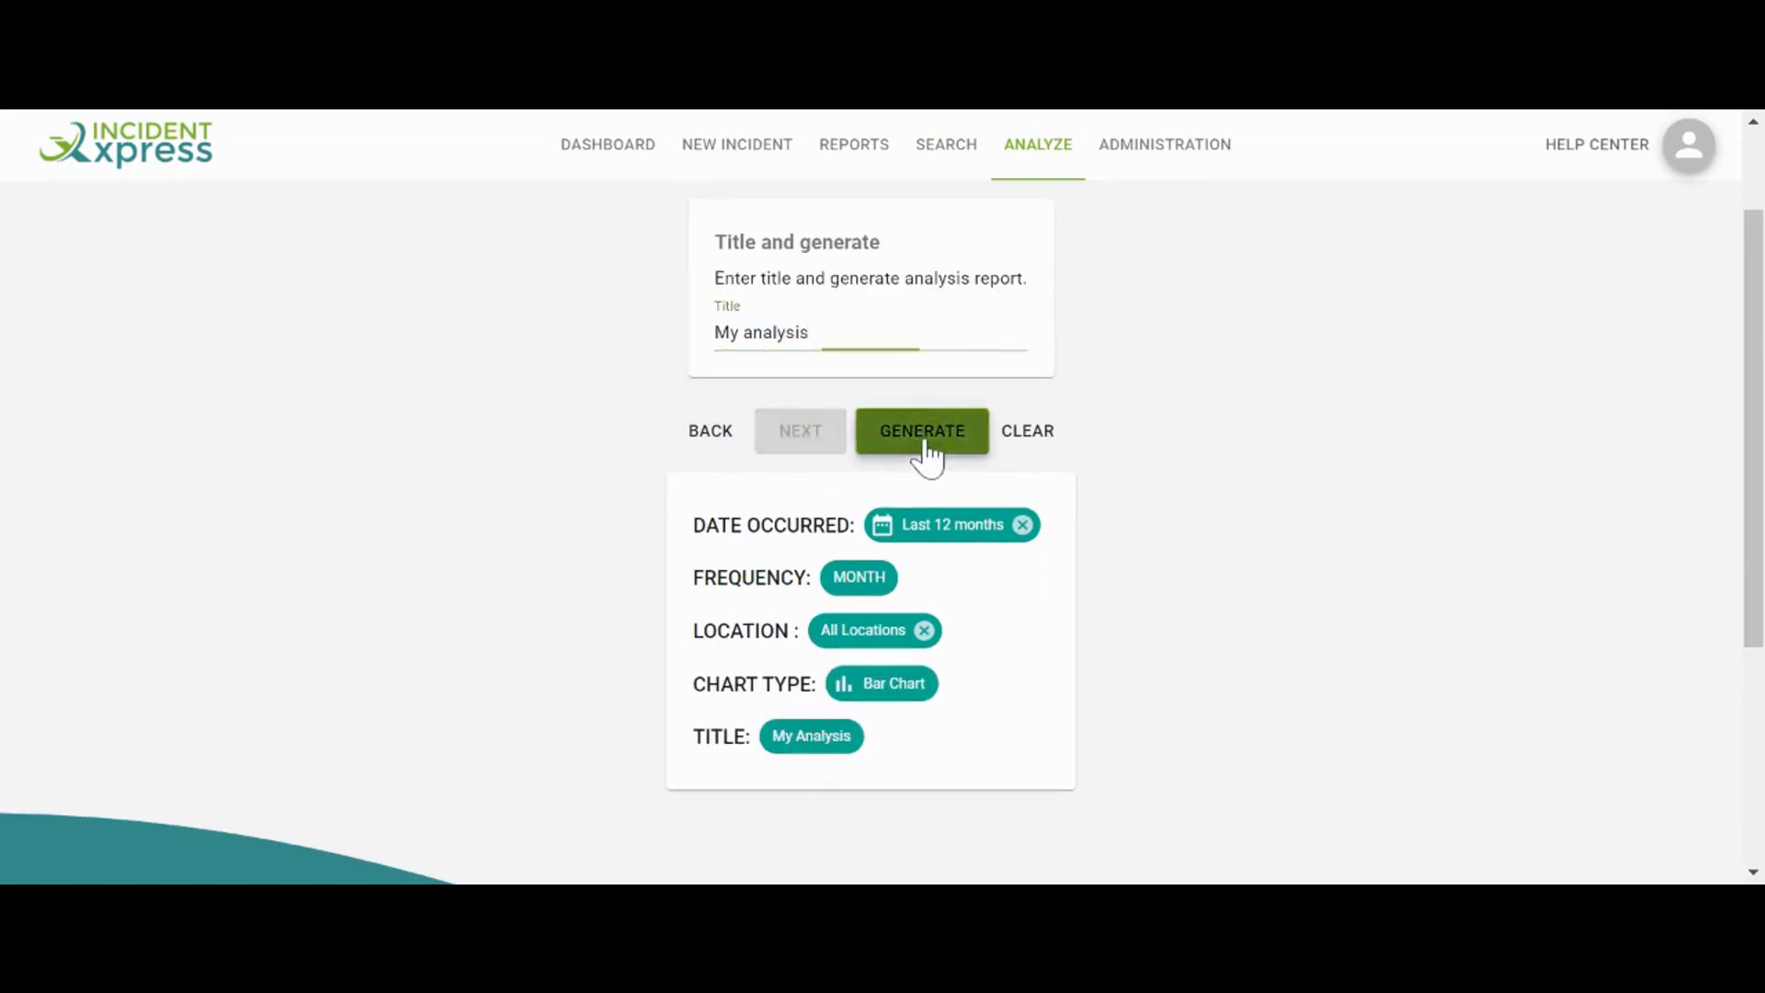
{"action": "scroll", "coordinate": [1471, 515], "scroll_direction": "down", "scroll_amount": 4}
Save the My analysis monthly bar chart to the dashboard
{"action": "scroll", "coordinate": [1519, 488], "scroll_direction": "down", "scroll_amount": 3}
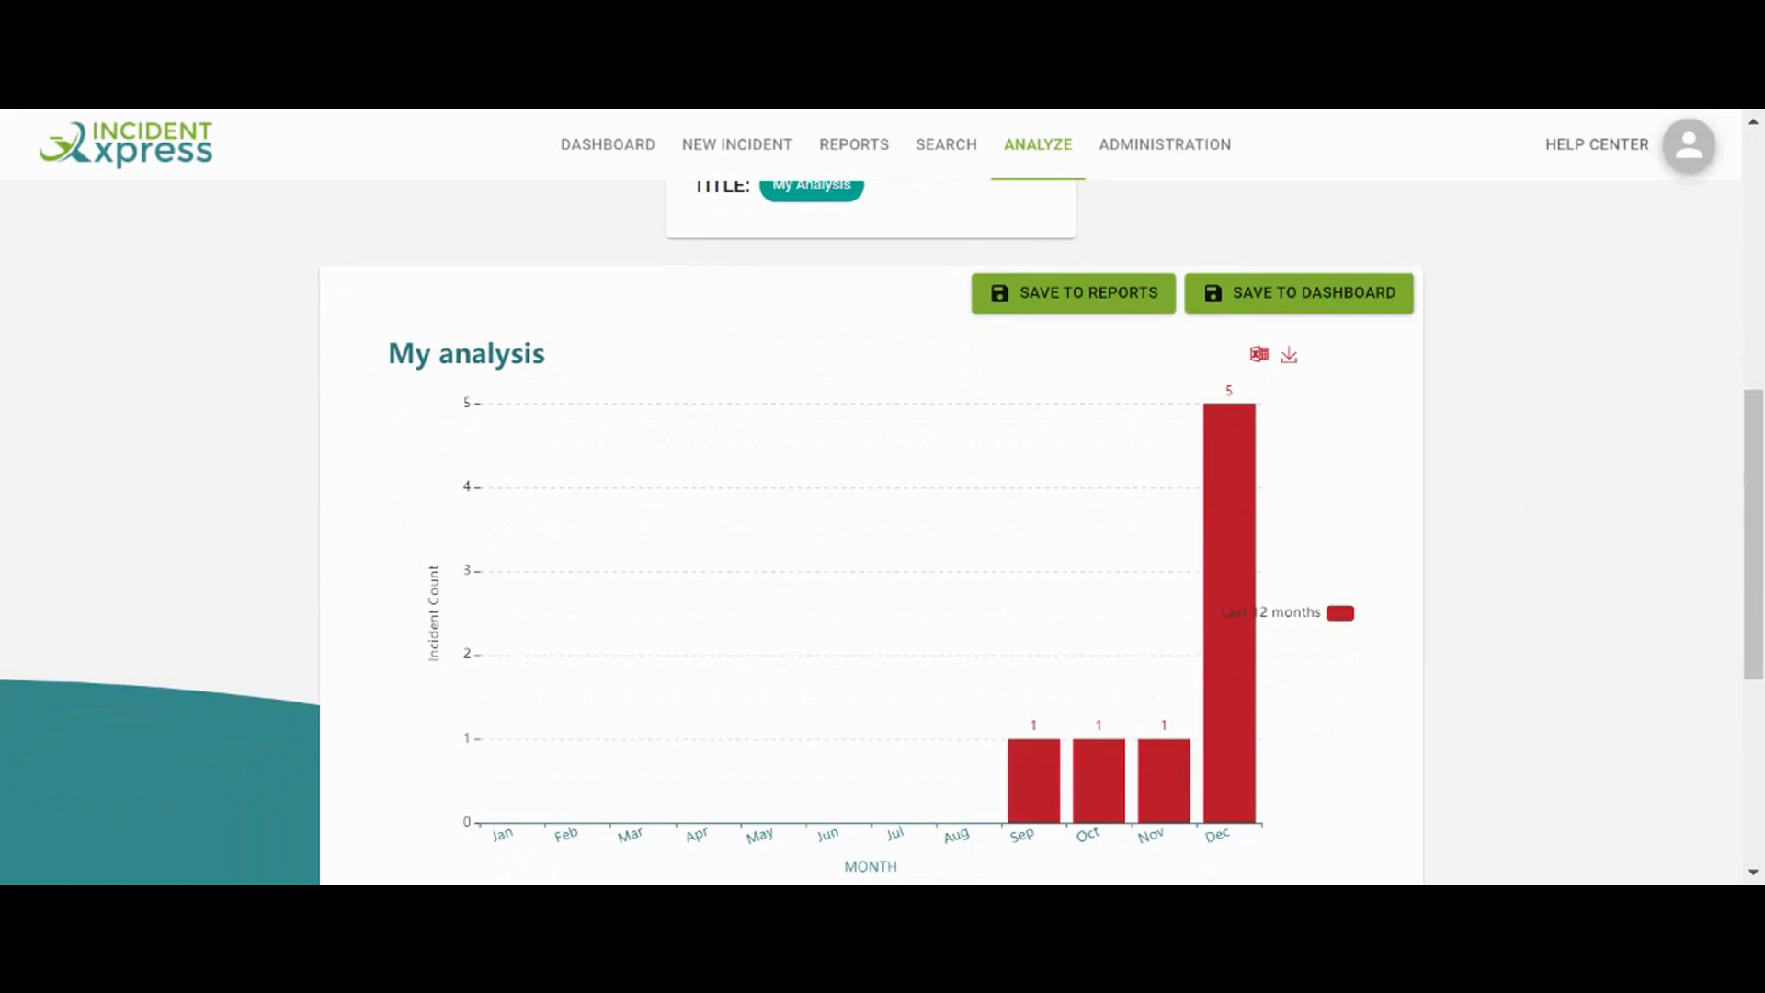
{"action": "left_click", "coordinate": [1319, 285]}
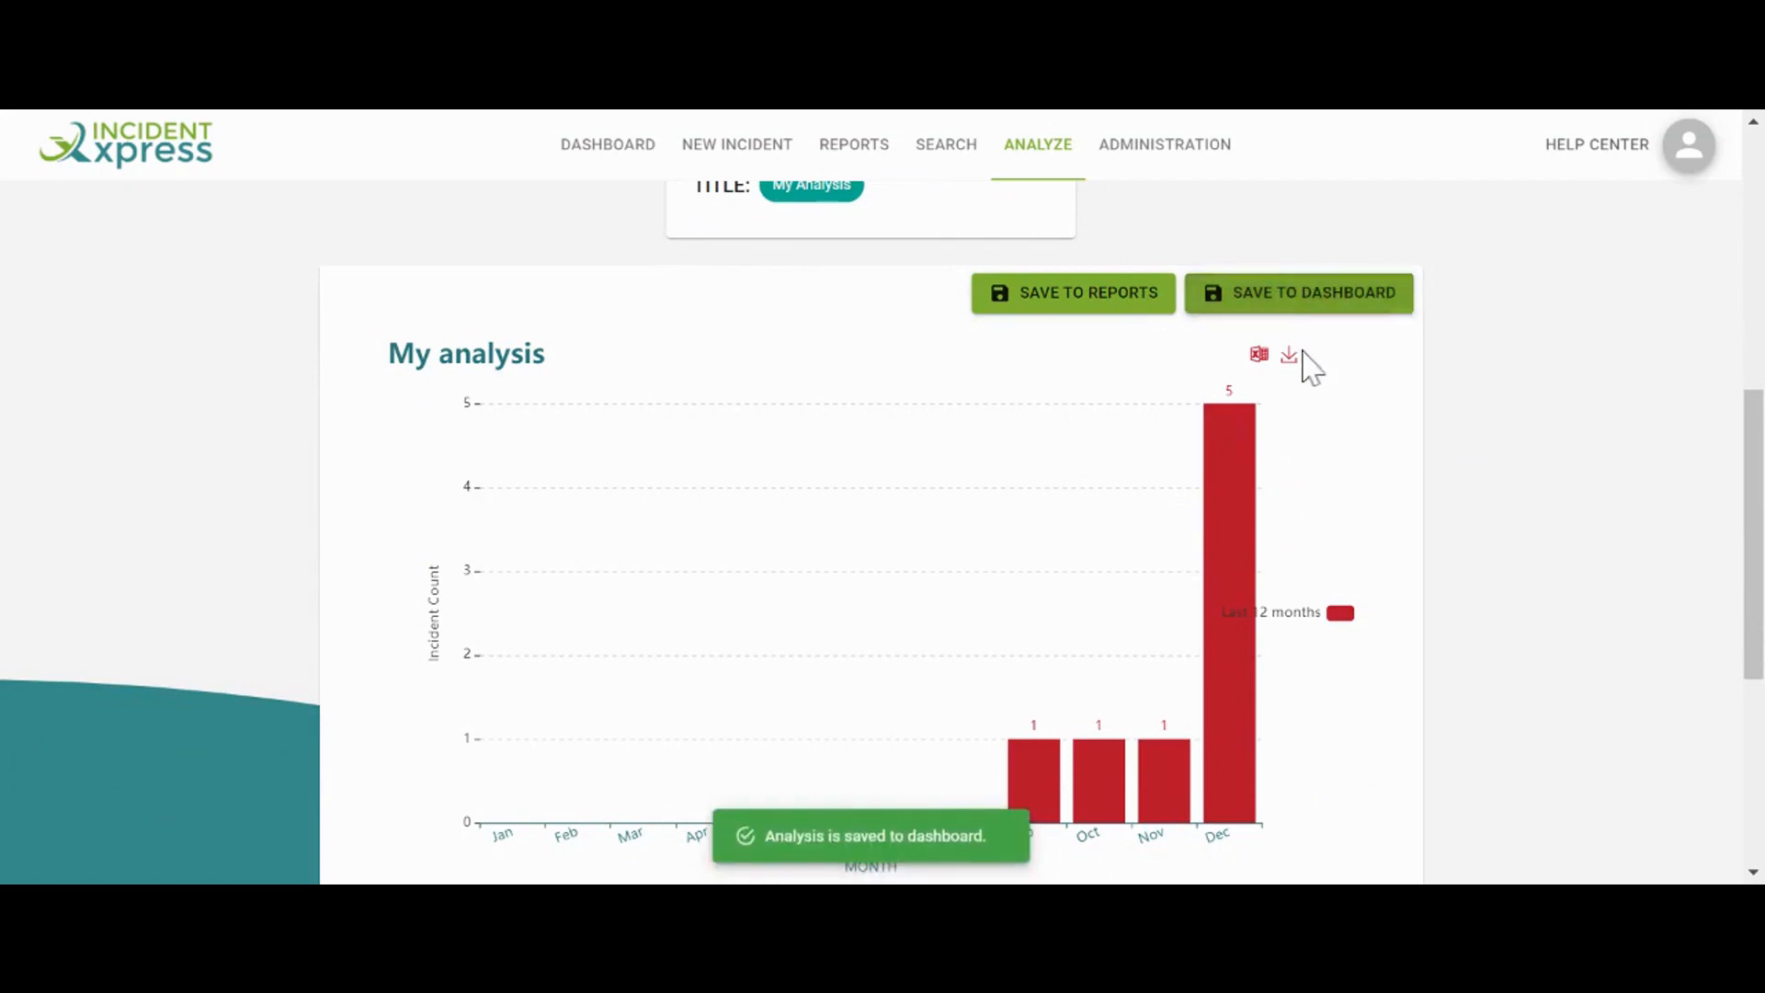
{"action": "scroll", "coordinate": [1306, 372], "scroll_direction": "down", "scroll_amount": 2}
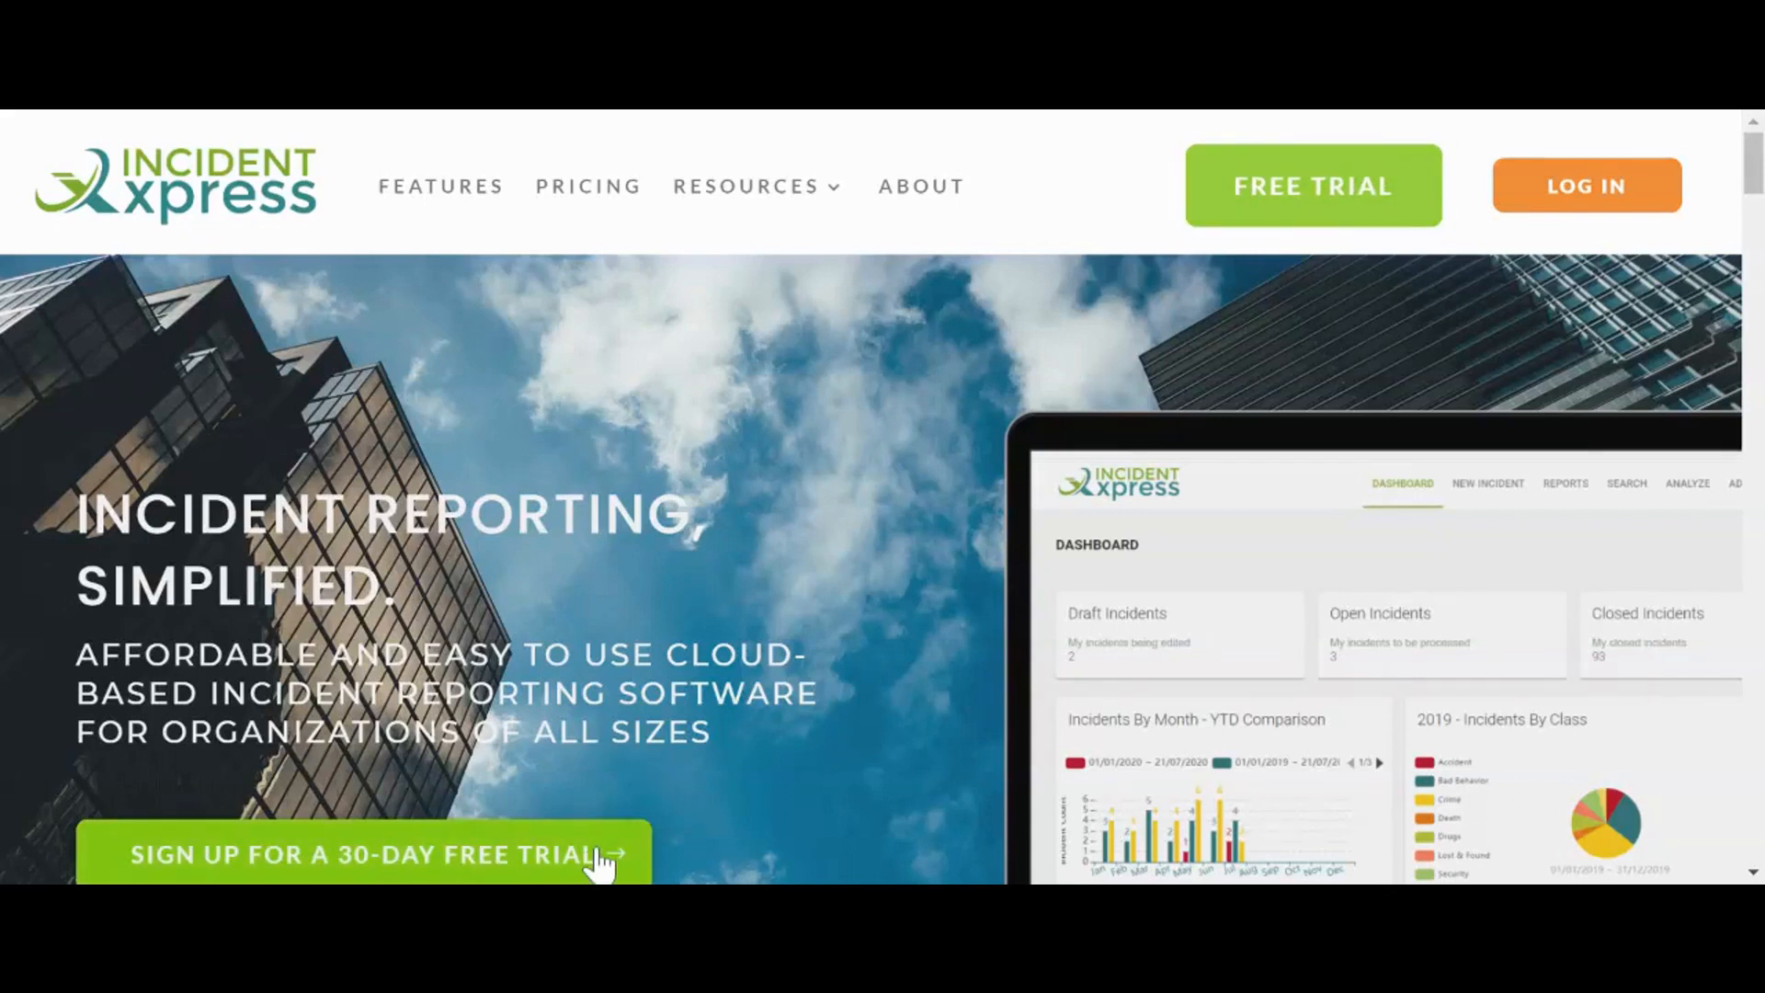
Open the website's Resources page and scroll down to the footer
{"action": "mouse_move", "coordinate": [796, 200]}
{"action": "left_click", "coordinate": [754, 335]}
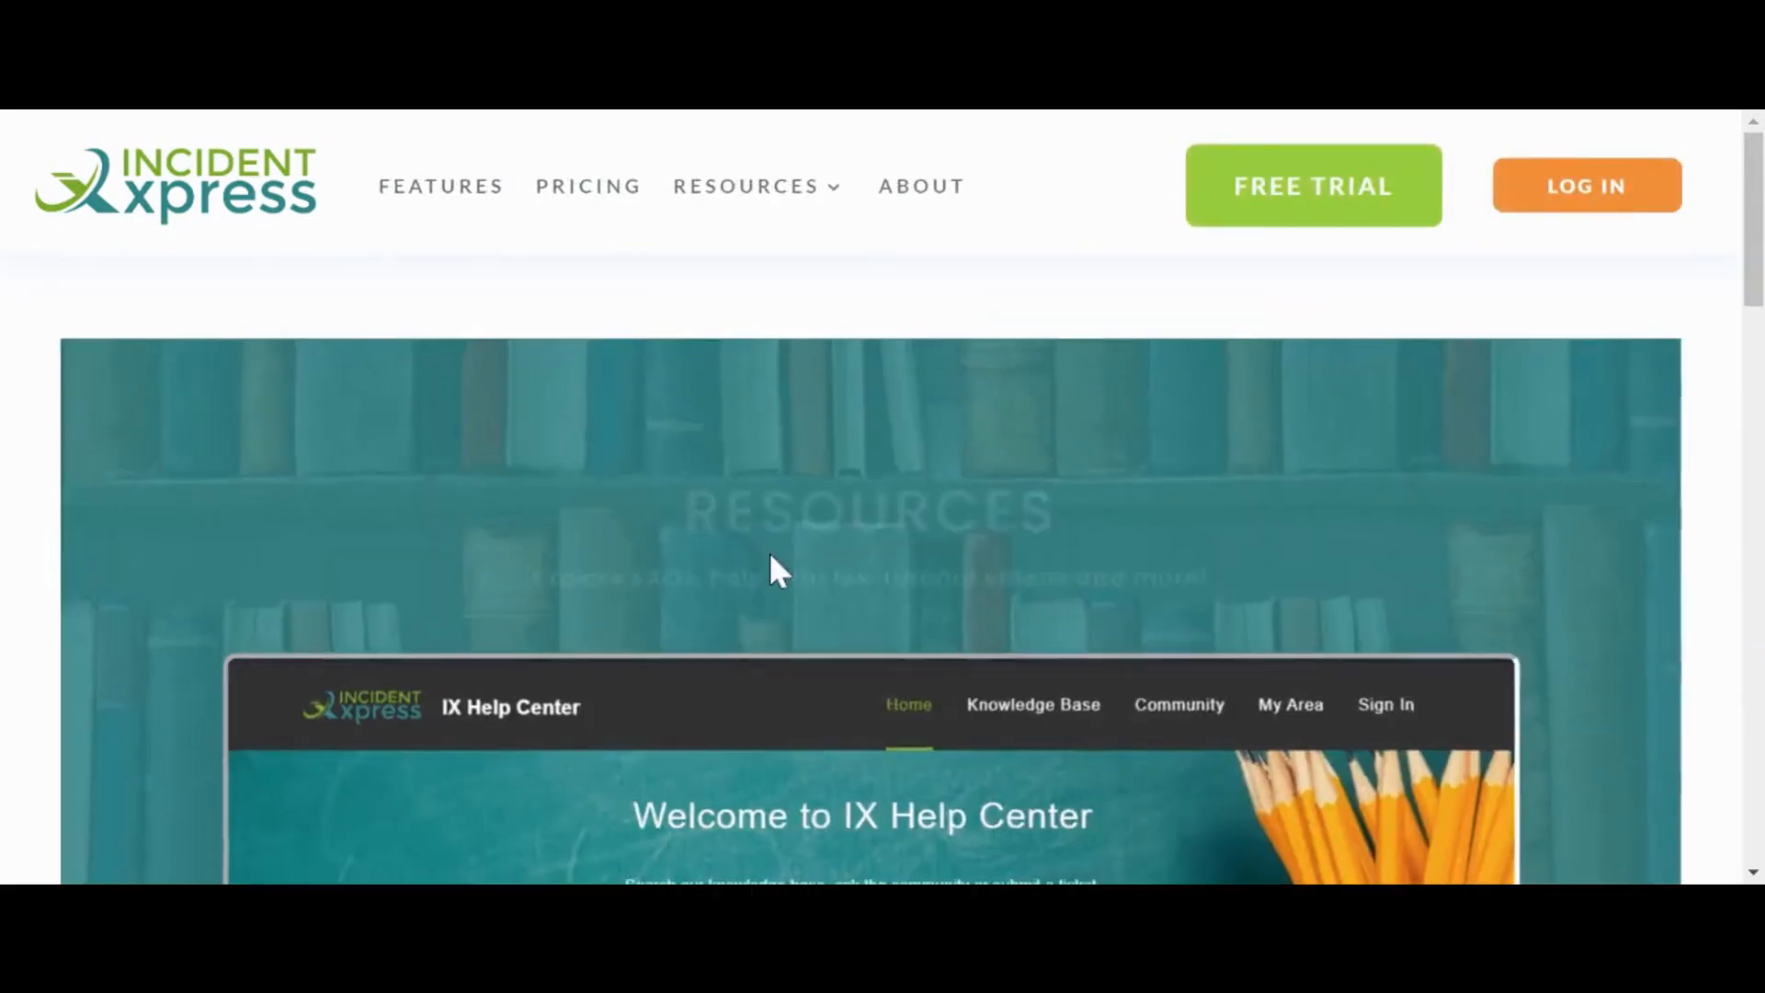
{"action": "scroll", "coordinate": [768, 588], "scroll_direction": "down", "scroll_amount": 4}
{"action": "scroll", "coordinate": [761, 625], "scroll_direction": "down", "scroll_amount": 3}
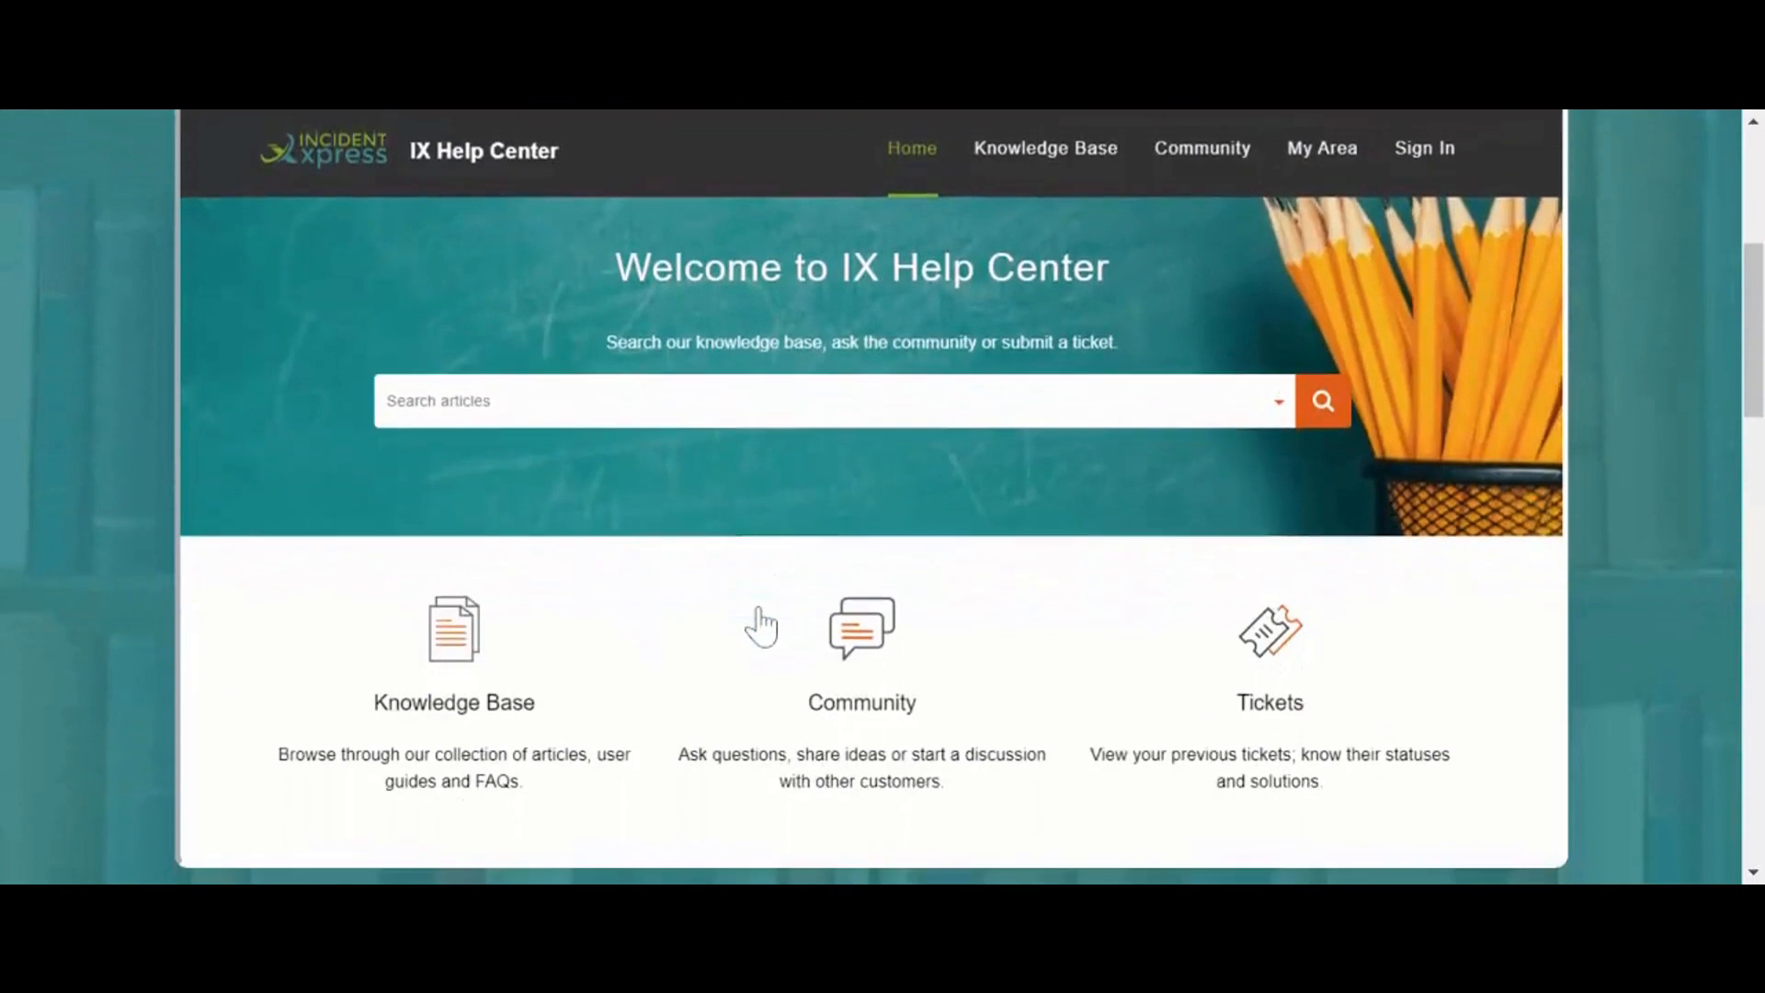
{"action": "scroll", "coordinate": [482, 638], "scroll_direction": "down", "scroll_amount": 2}
{"action": "scroll", "coordinate": [497, 636], "scroll_direction": "down", "scroll_amount": 6}
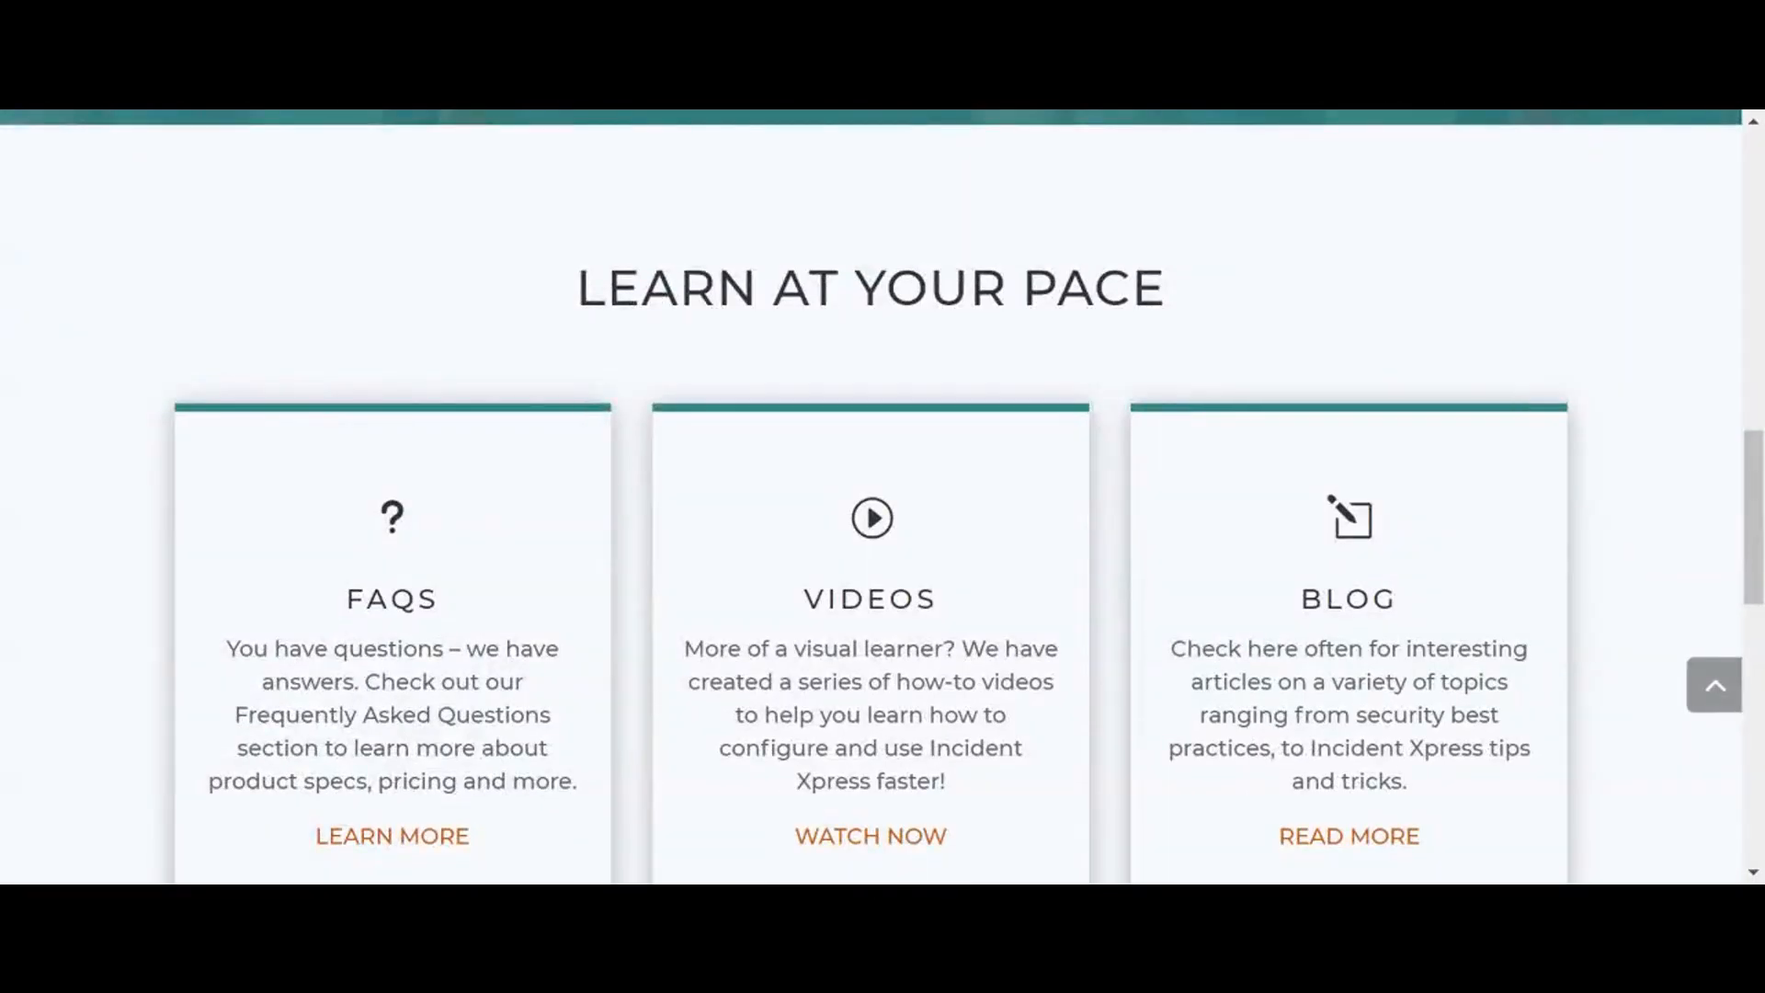
{"action": "scroll", "coordinate": [872, 496], "scroll_direction": "down", "scroll_amount": 8}
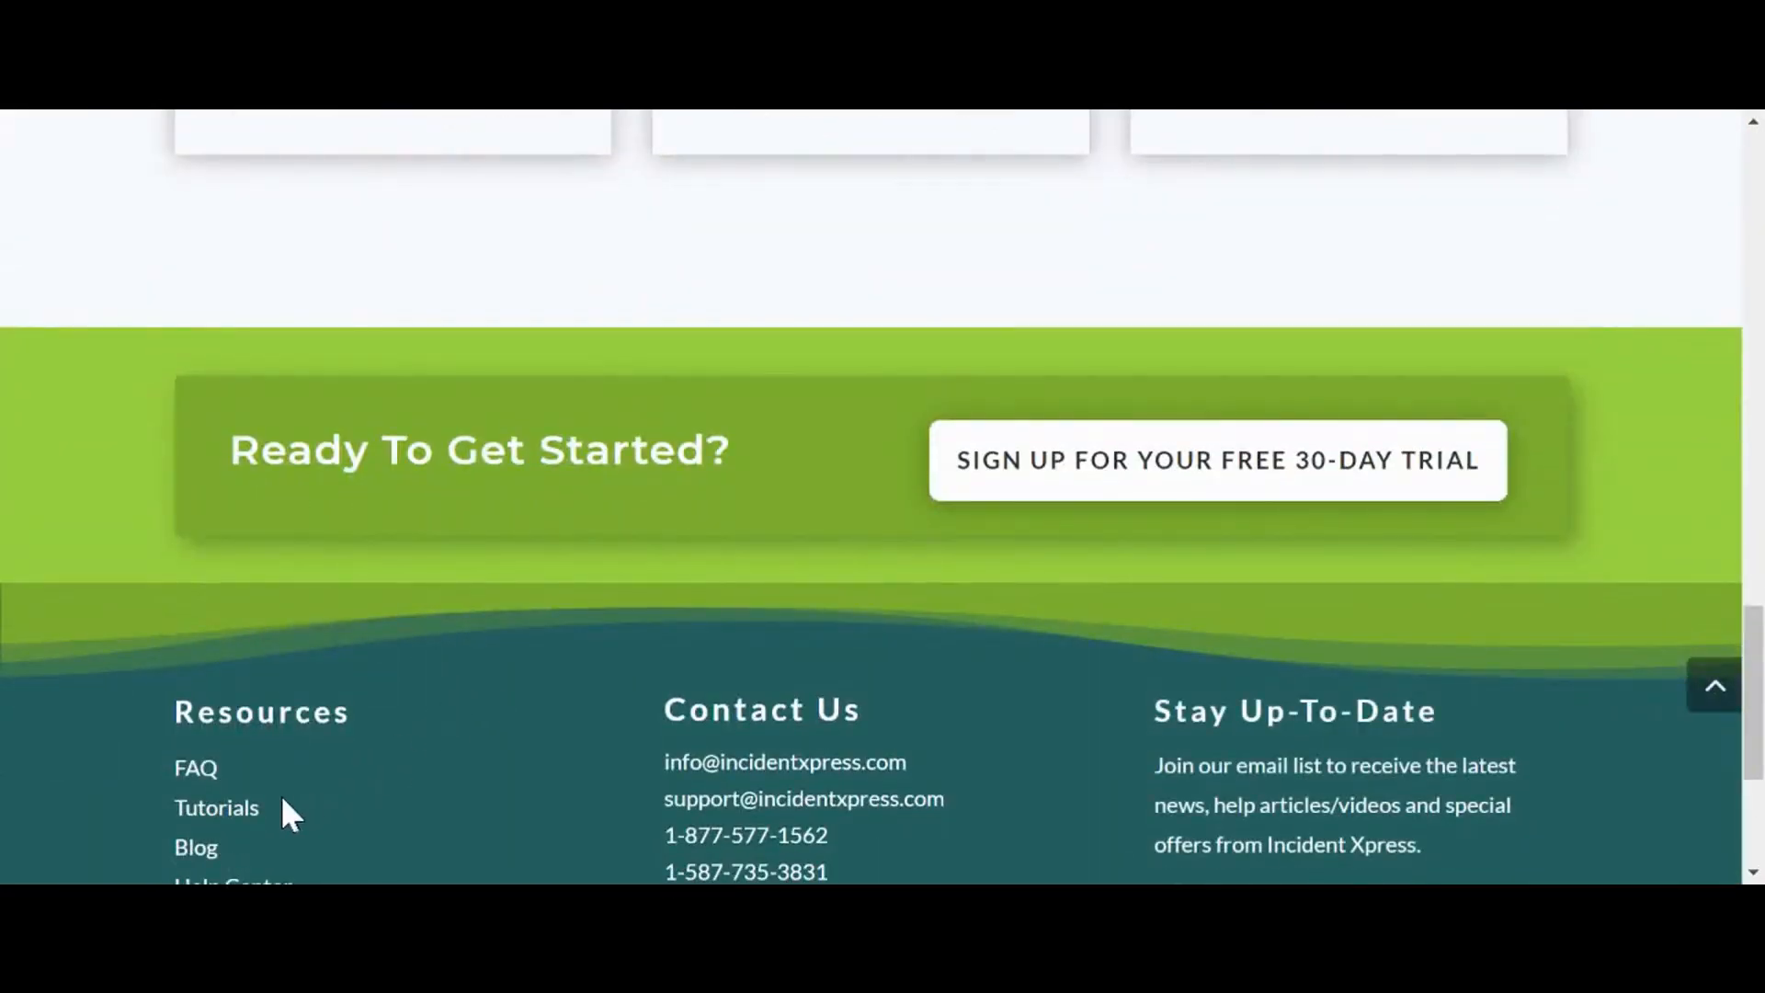
{"action": "scroll", "coordinate": [197, 823], "scroll_direction": "down", "scroll_amount": 1}
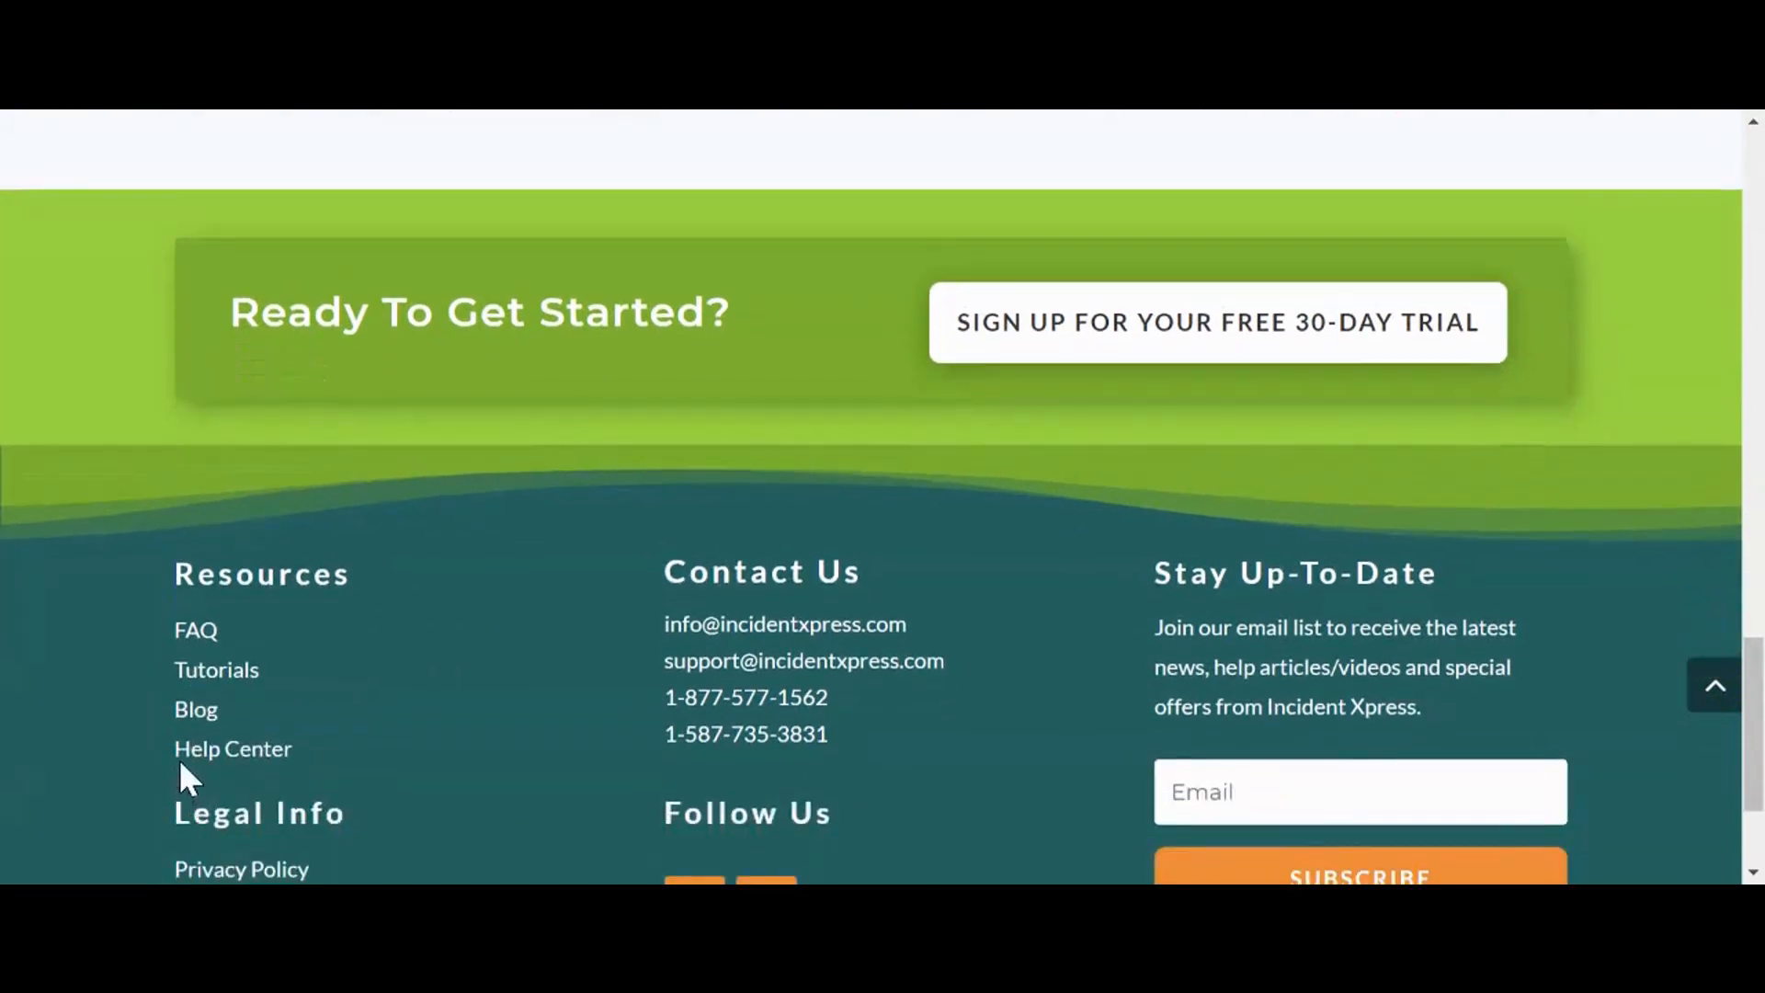